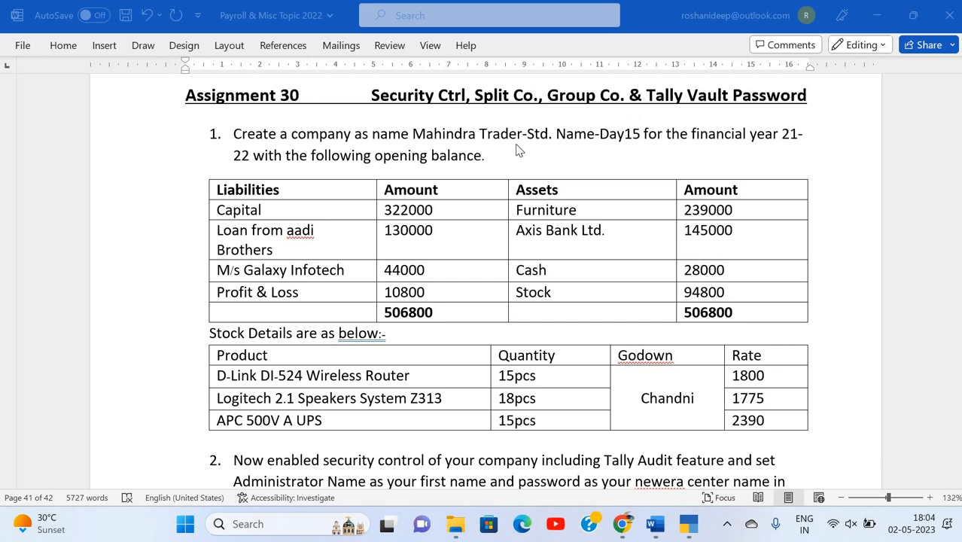
# Select the company name 'Mahindra Trader' in item 1 of the Word assignment.
pyautogui.click(256, 135)
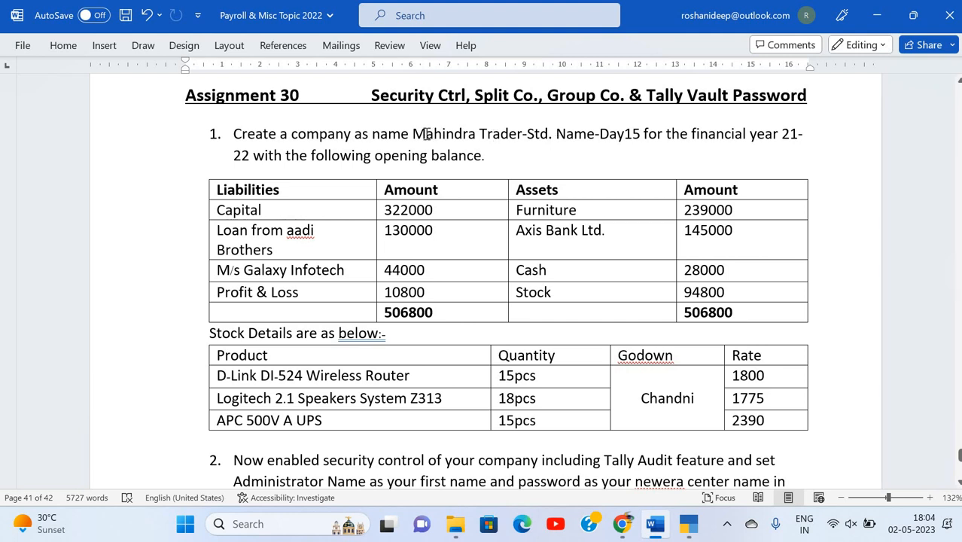
pyautogui.moveTo(414, 134); pyautogui.dragTo(522, 133)
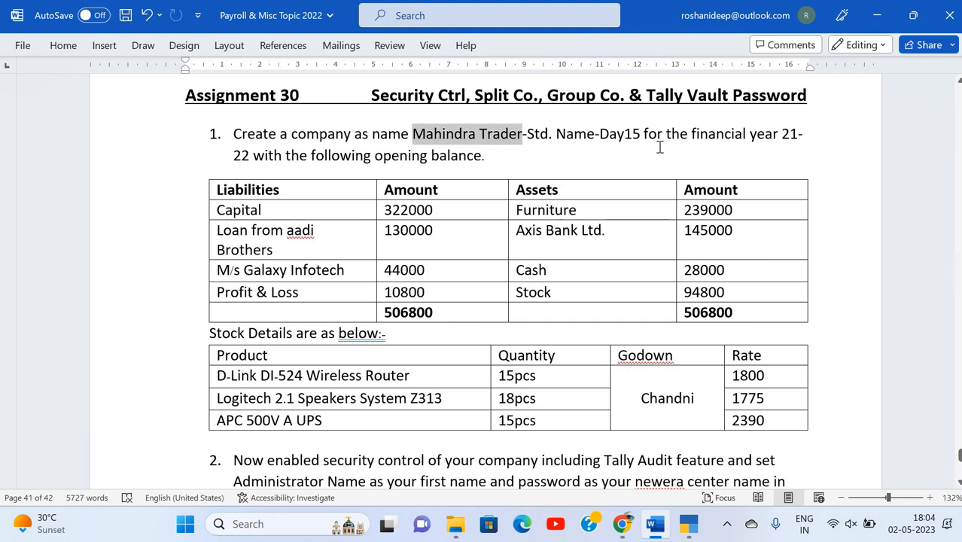
# Shut the Ledger Practice Deepak company in TallyPrime.
pyautogui.hotkey('alt', 'Tab')
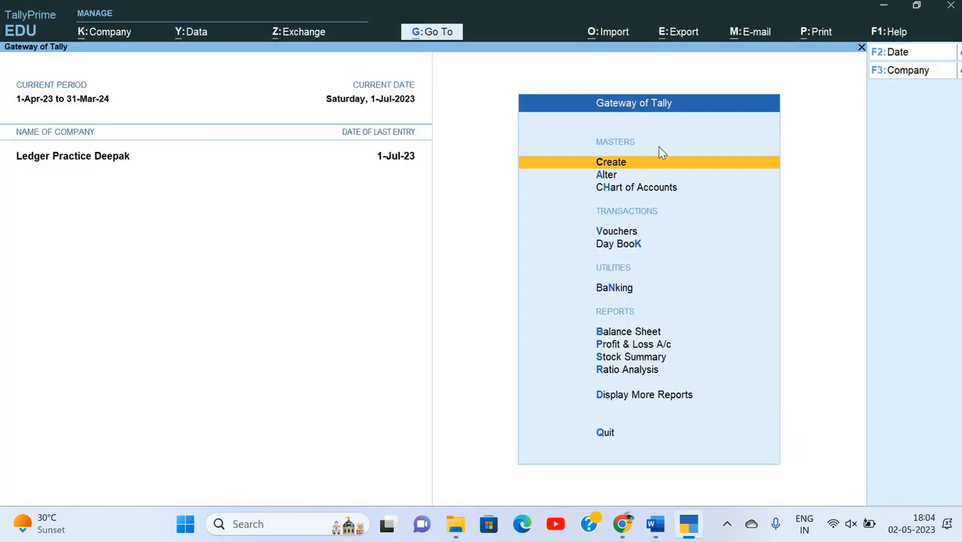
pyautogui.hotkey('alt', 'k')
pyautogui.press('Down')
pyautogui.press('Down')
pyautogui.press('Down')
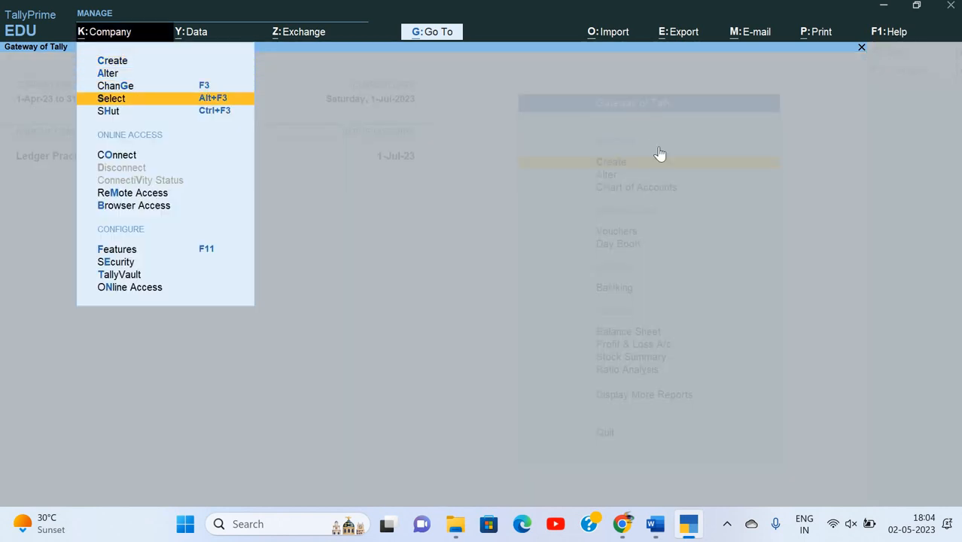
pyautogui.press('Return')
pyautogui.press('Escape')
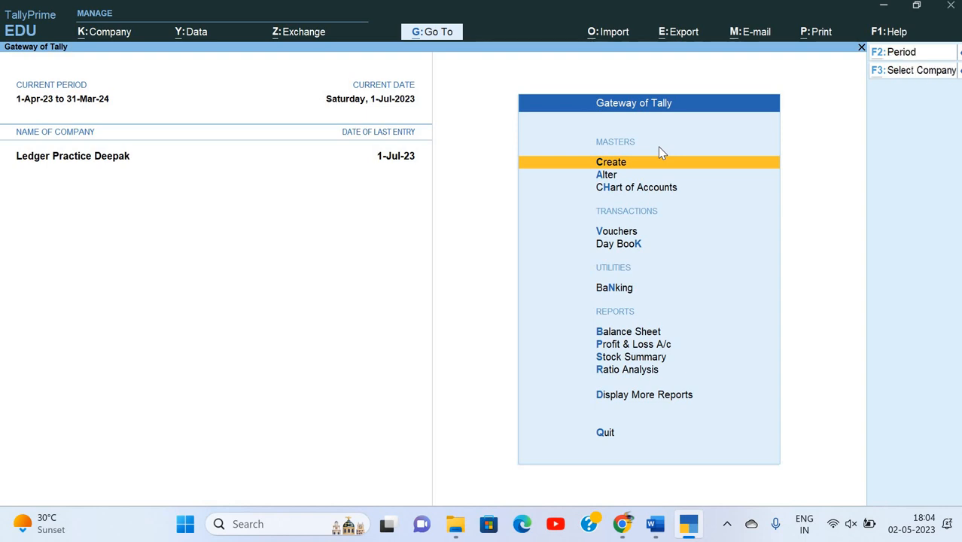
pyautogui.hotkey('alt', 'k')
pyautogui.press('Down')
pyautogui.press('Down')
pyautogui.press('Down')
pyautogui.press('Down')
pyautogui.press('Return')
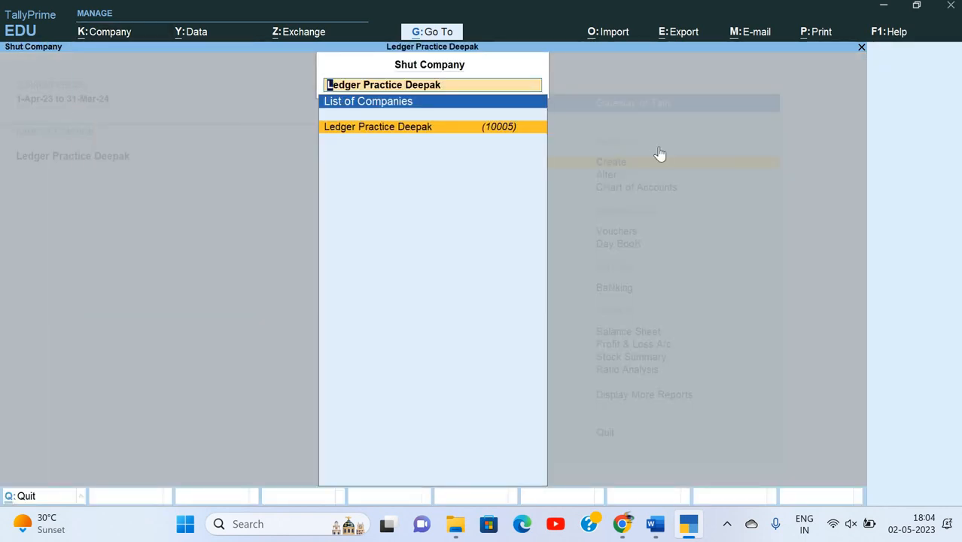
pyautogui.press('Return')
# Start a new company named 'Mahindra Trader'.
pyautogui.press('Up')
pyautogui.press('Up')
pyautogui.press('Up')
pyautogui.press('Up')
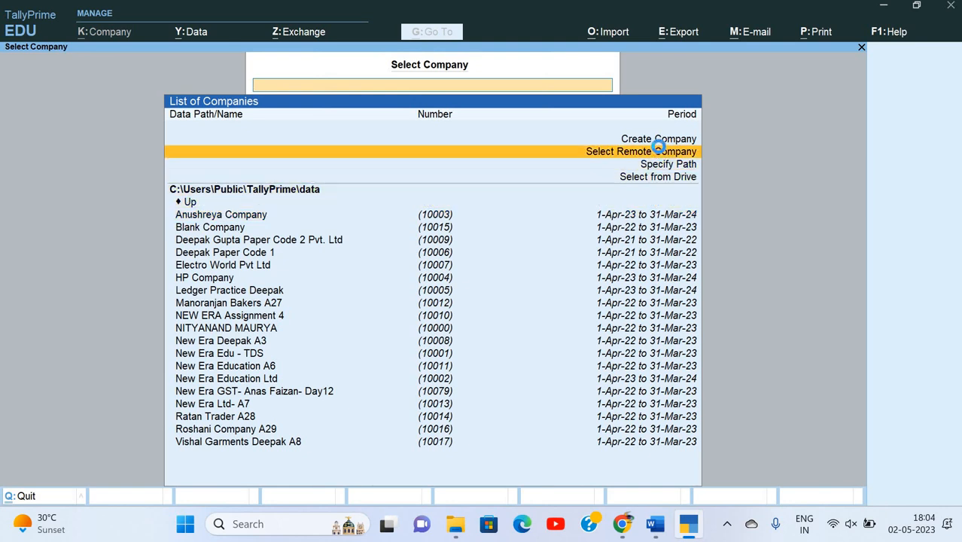
pyautogui.press('Up')
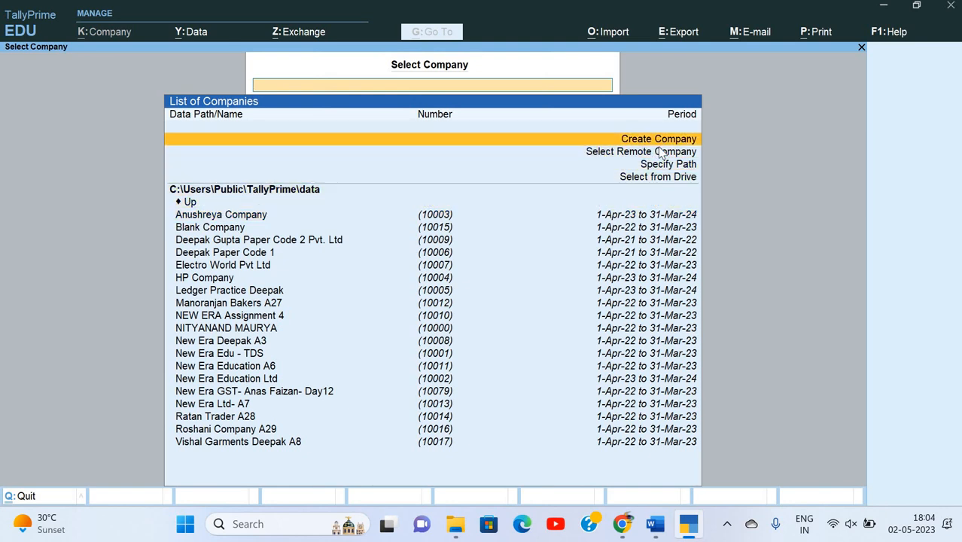
pyautogui.press('Return')
pyautogui.write('Mahindra Trader Deepak A30')
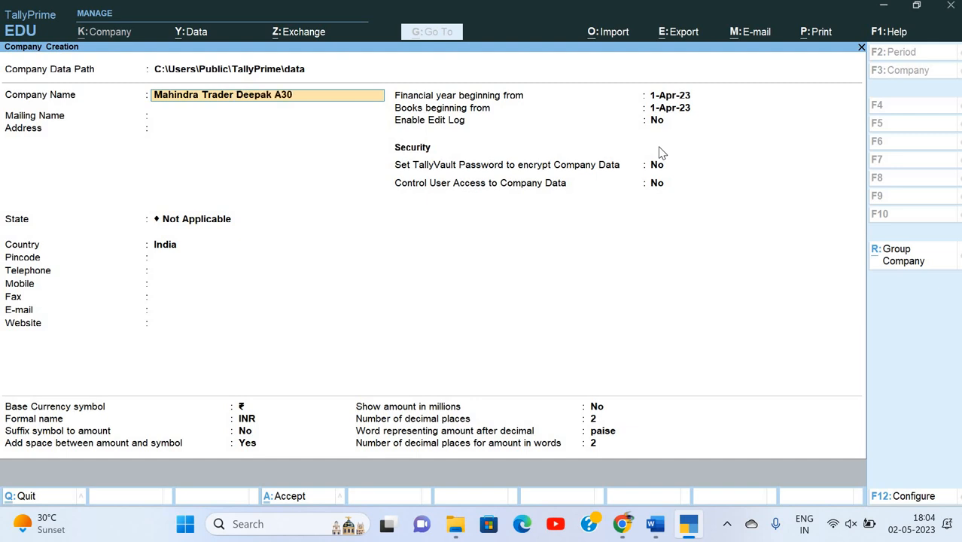
# Accept the company name so the mailing name matches it.
pyautogui.press('Return')
pyautogui.press('Return')
pyautogui.press('Return')
pyautogui.press('BackSpace')
pyautogui.hotkey('alt', 'Tab')
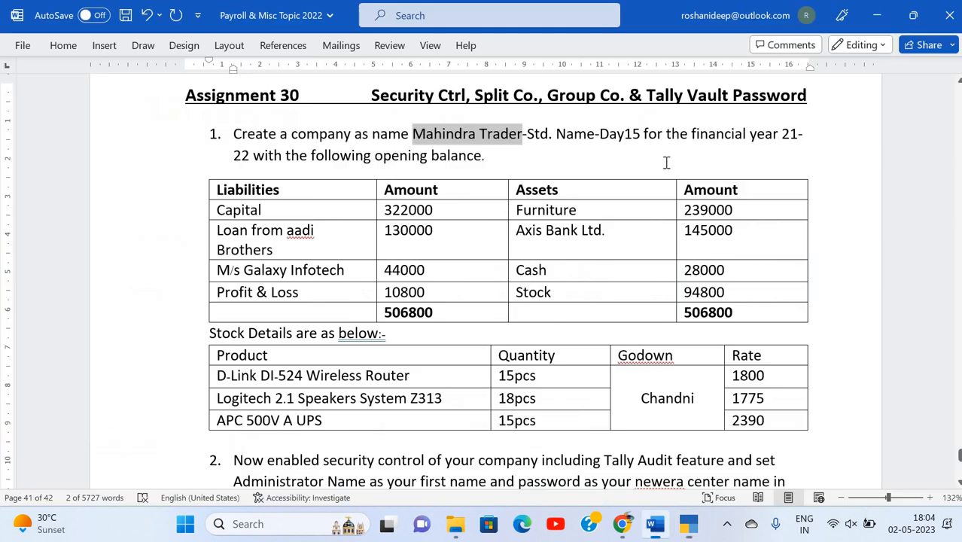
pyautogui.hotkey('alt', 'Tab')
# Set the state to Uttar Pradesh and skip the pincode and telephone fields.
pyautogui.press('Return')
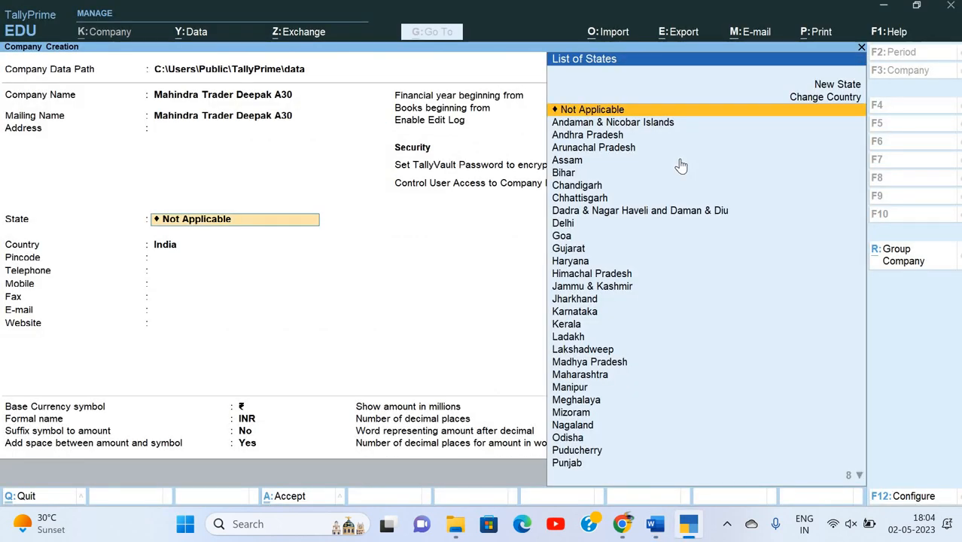
pyautogui.write('U')
pyautogui.press('Up')
pyautogui.press('Return')
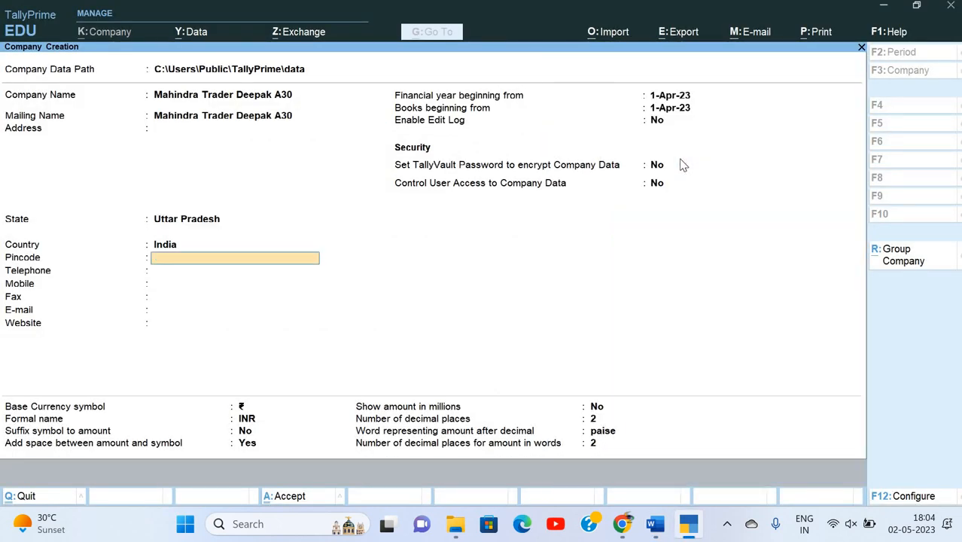
pyautogui.press('Return')
pyautogui.press('Return')
pyautogui.press('Return')
pyautogui.press('Return')
pyautogui.press('Return')
pyautogui.press('Return')
pyautogui.hotkey('alt', 'Tab')
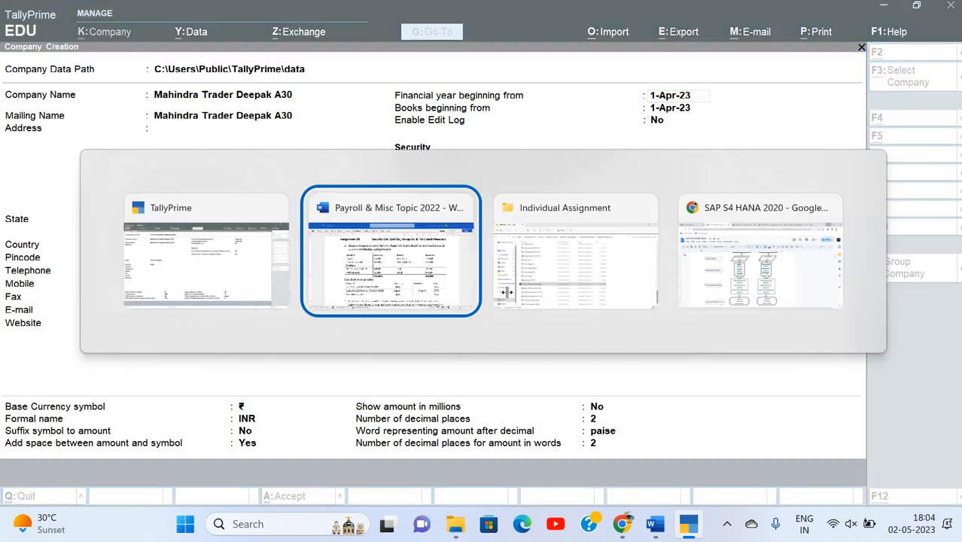
# Change the financial year in assignment item 1 from '21-22' to '22-23'.
pyautogui.scroll(-12, 506, 292)
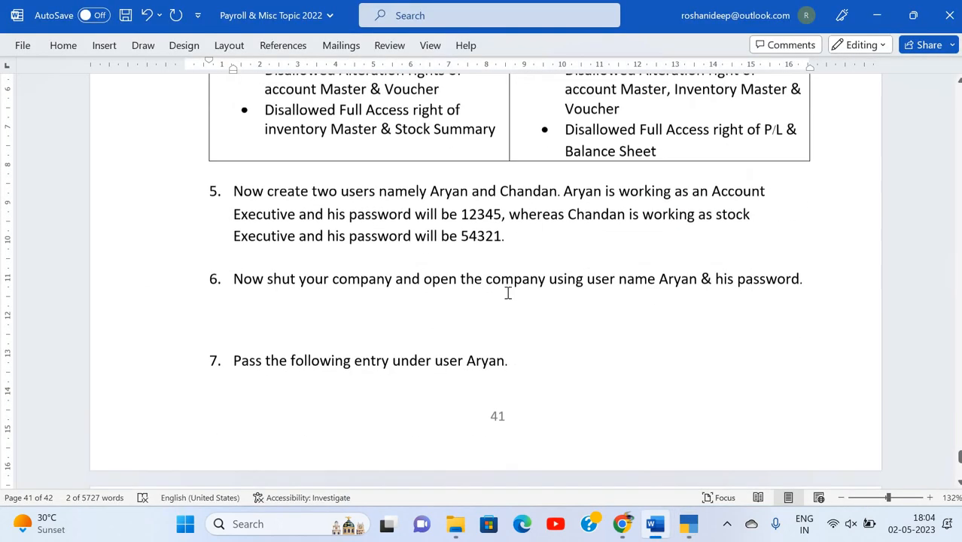
pyautogui.scroll(-5, 391, 134)
pyautogui.scroll(3, 390, 134)
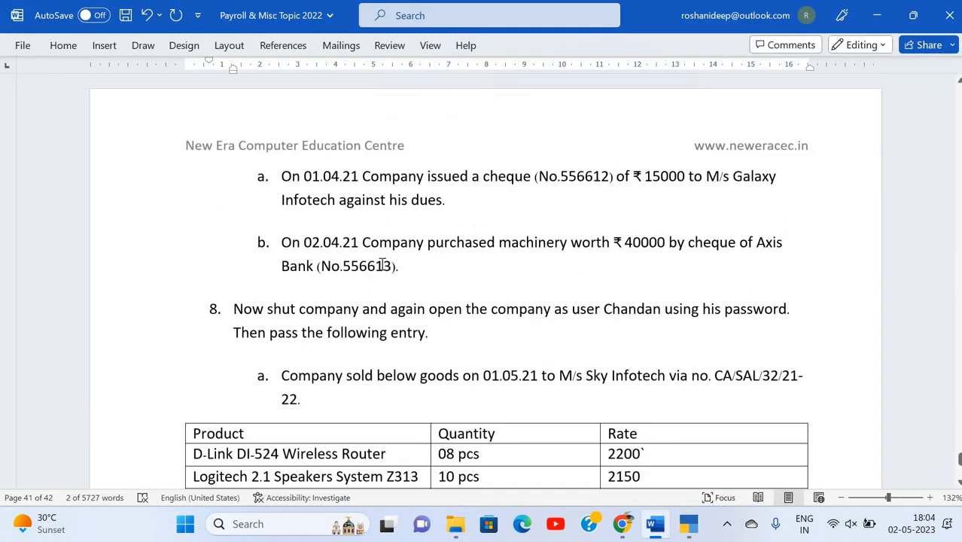
pyautogui.scroll(12, 387, 264)
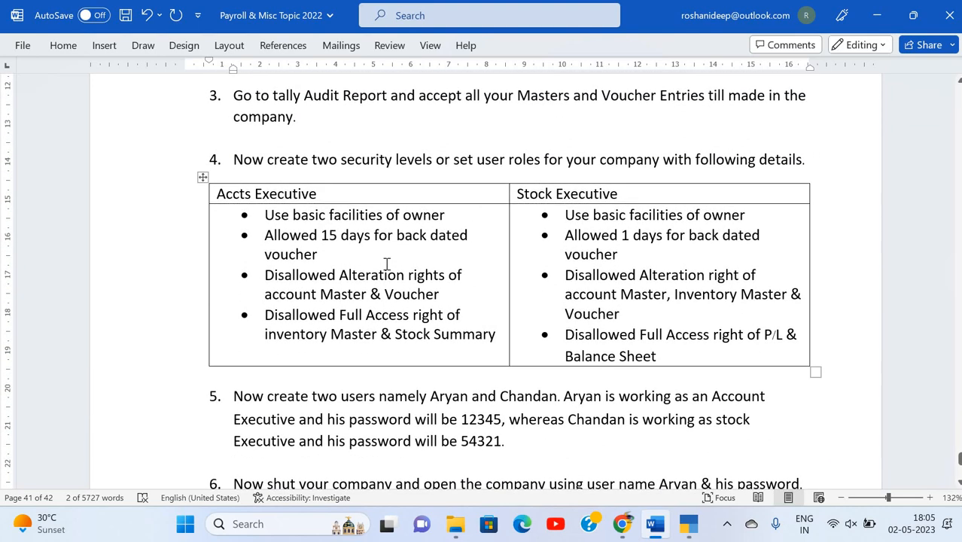
pyautogui.scroll(6, 387, 265)
pyautogui.scroll(4, 386, 264)
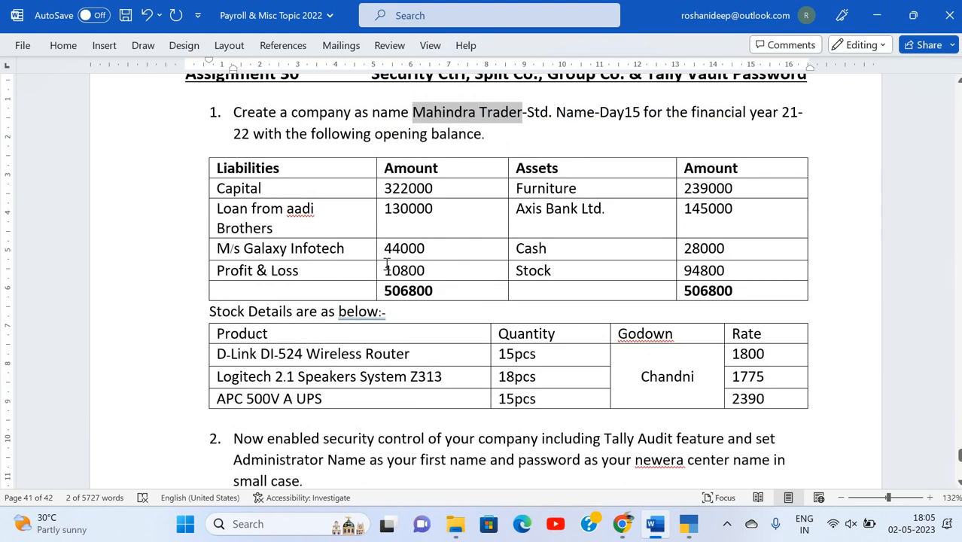
pyautogui.click(796, 130)
pyautogui.press('BackSpace')
pyautogui.write('2')
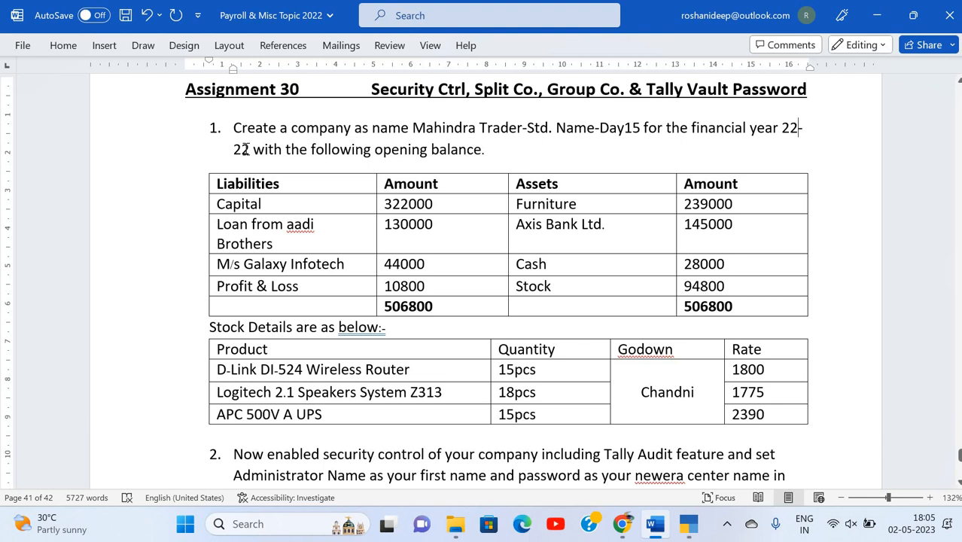
pyautogui.click(249, 149)
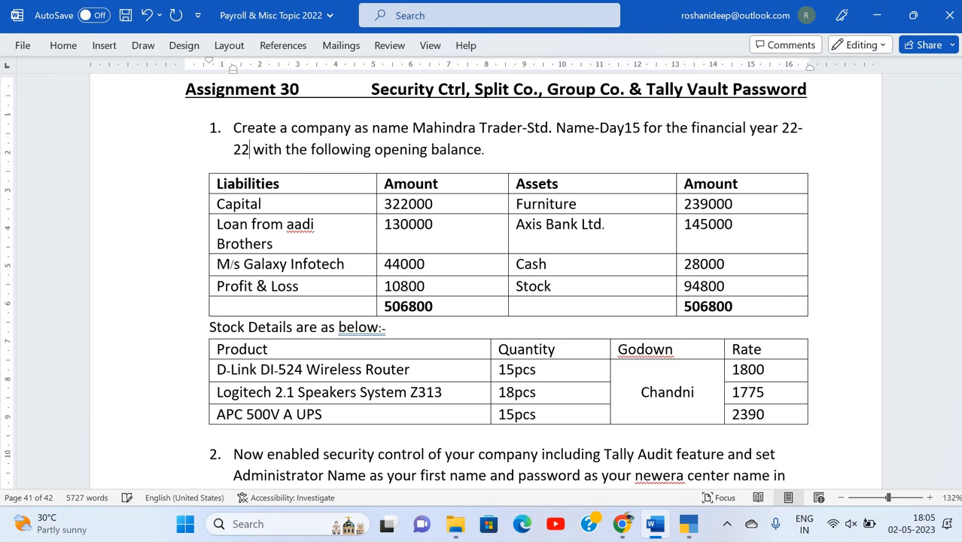
pyautogui.press('BackSpace')
pyautogui.write('3')
pyautogui.hotkey('alt', 'Tab')
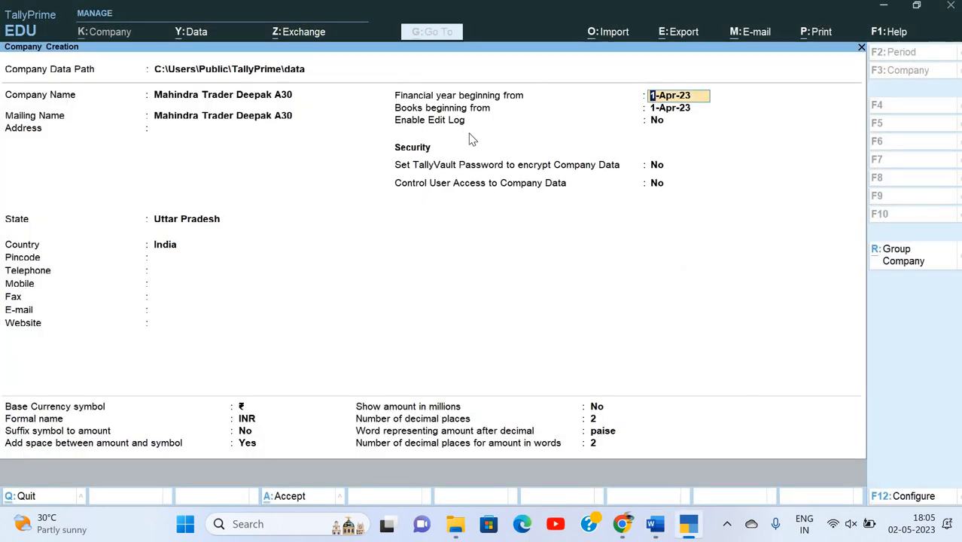
# Set books beginning 1-4-22, turn GST off in company features, and accept.
pyautogui.write('1')
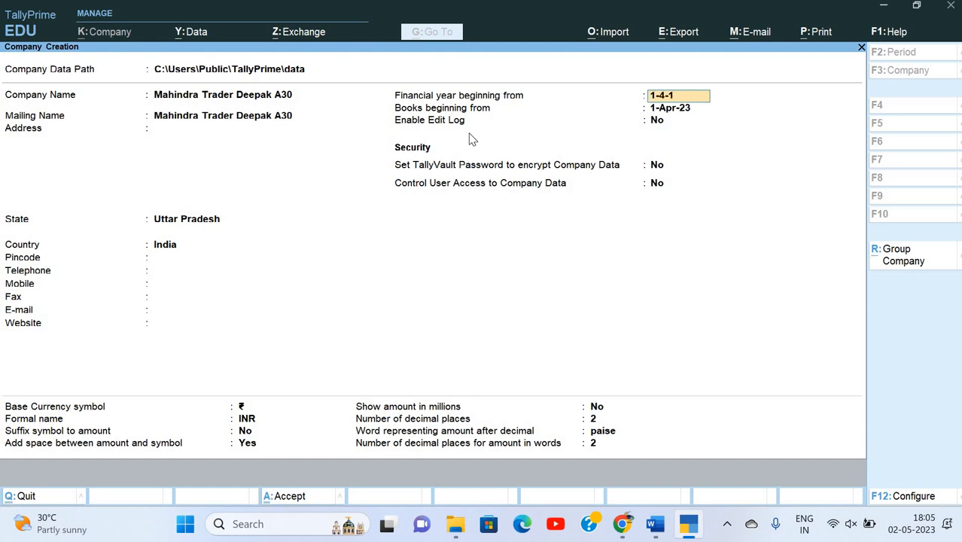
pyautogui.write('-4-22')
pyautogui.press('Return')
pyautogui.press('Return')
pyautogui.press('Return')
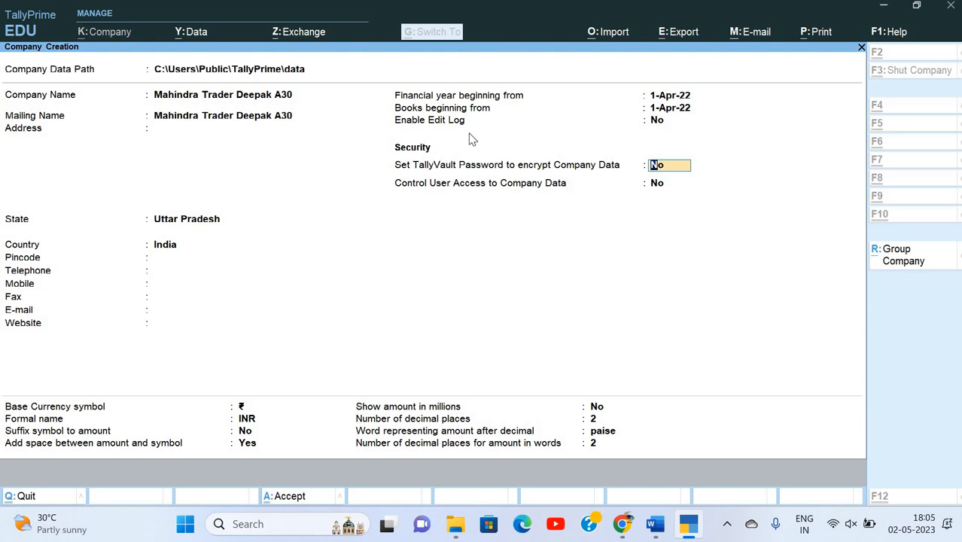
pyautogui.press('Return')
pyautogui.press('Return')
pyautogui.press('Return')
pyautogui.press('Return')
pyautogui.press('Return')
pyautogui.press('Return')
pyautogui.press('Return')
pyautogui.press('Return')
pyautogui.press('Return')
pyautogui.press('Return')
pyautogui.press('Return')
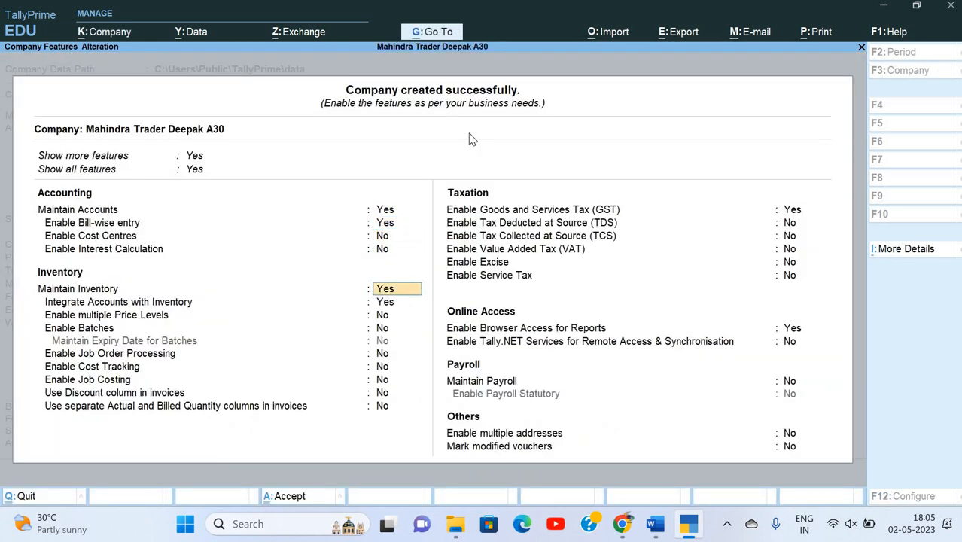
pyautogui.press('Return')
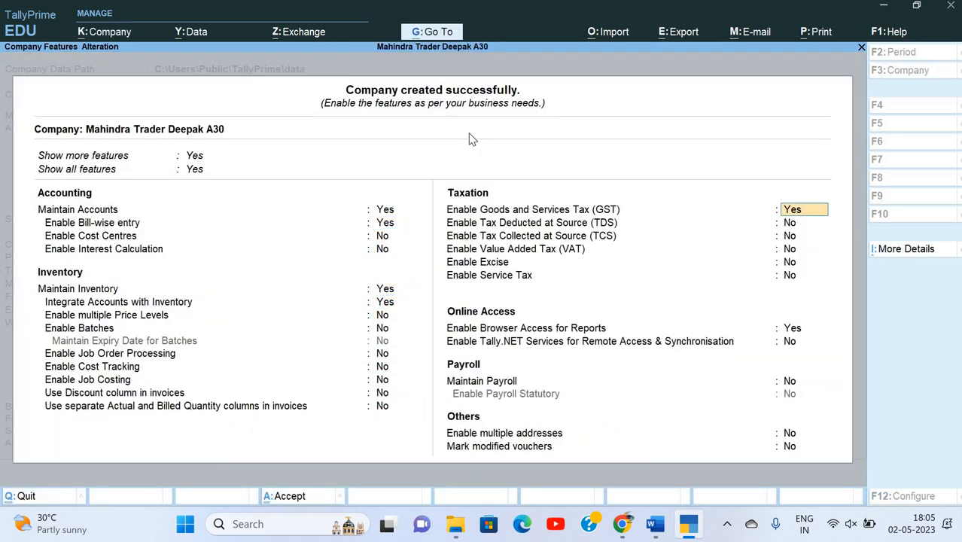
pyautogui.write('n')
pyautogui.press('Return')
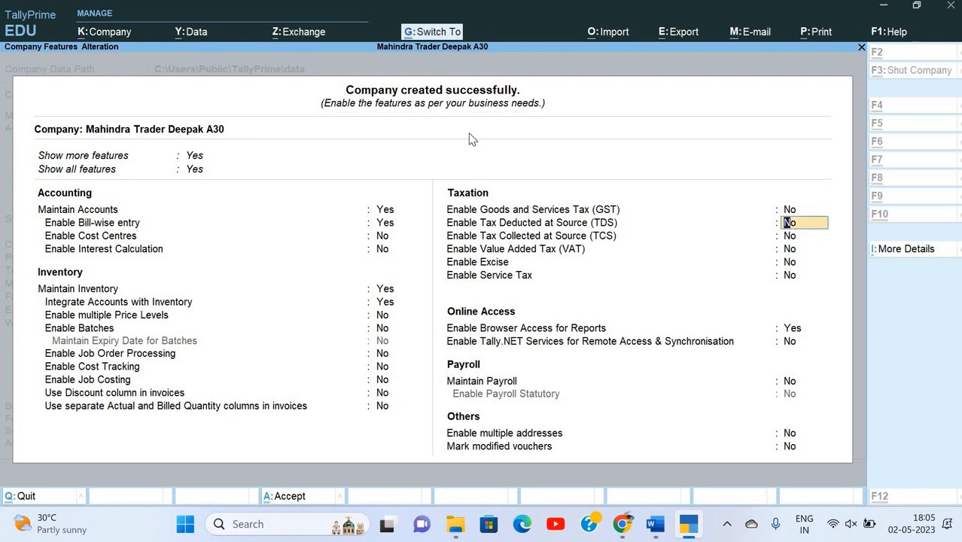
pyautogui.hotkey('ctrl', 'a')
# Review the opening-balance table in the Word assignment.
pyautogui.hotkey('alt', 'Tab')
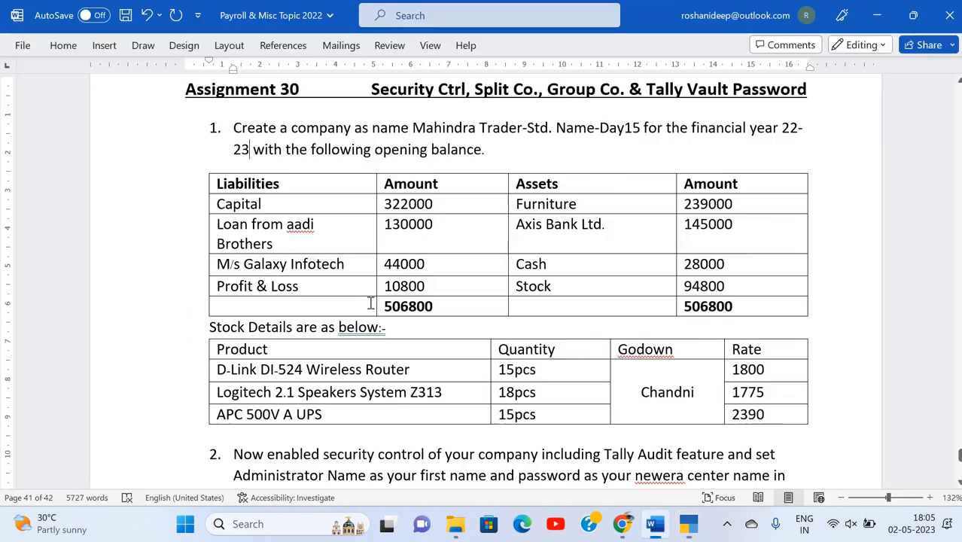
pyautogui.scroll(-1, 371, 301)
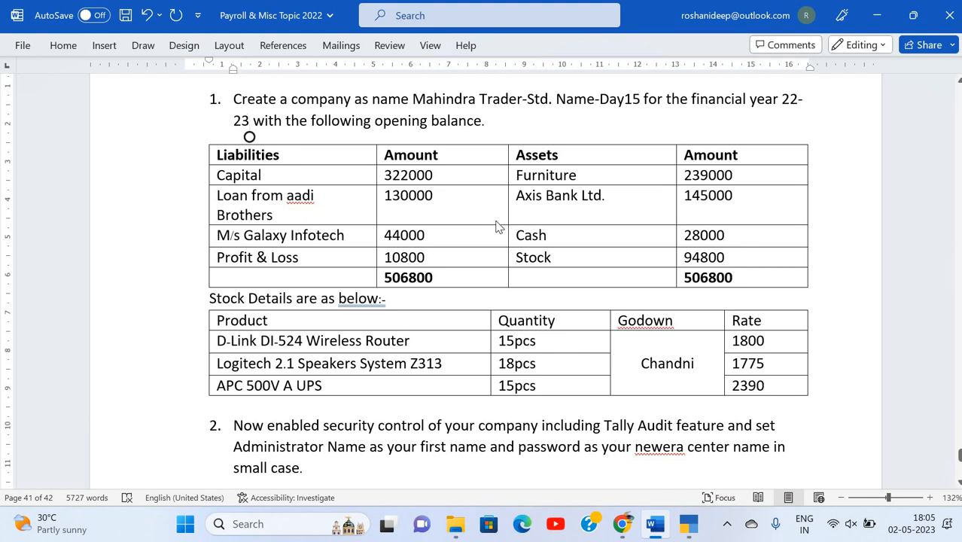
pyautogui.hotkey('alt', 'Tab')
# Open Multi Ledger Alteration for All Items.
pyautogui.press('Down')
pyautogui.press('Down')
pyautogui.press('Return')
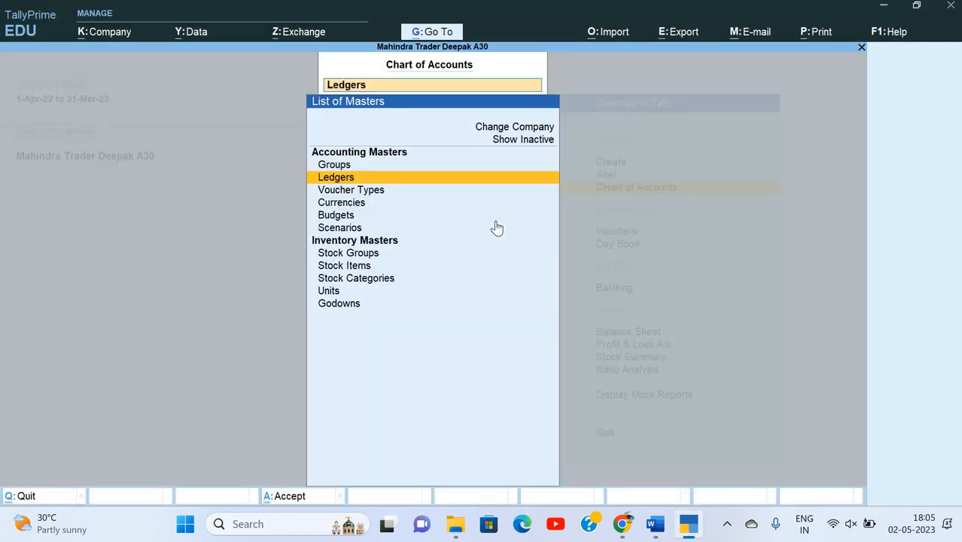
pyautogui.press('Return')
pyautogui.hotkey('alt', 'h')
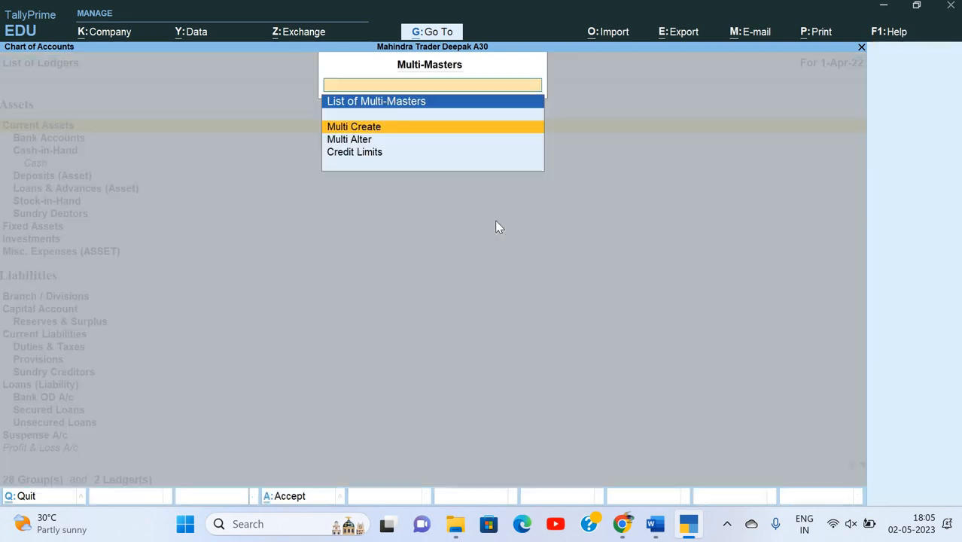
pyautogui.press('Down')
pyautogui.press('Return')
pyautogui.hotkey('alt', 'Tab')
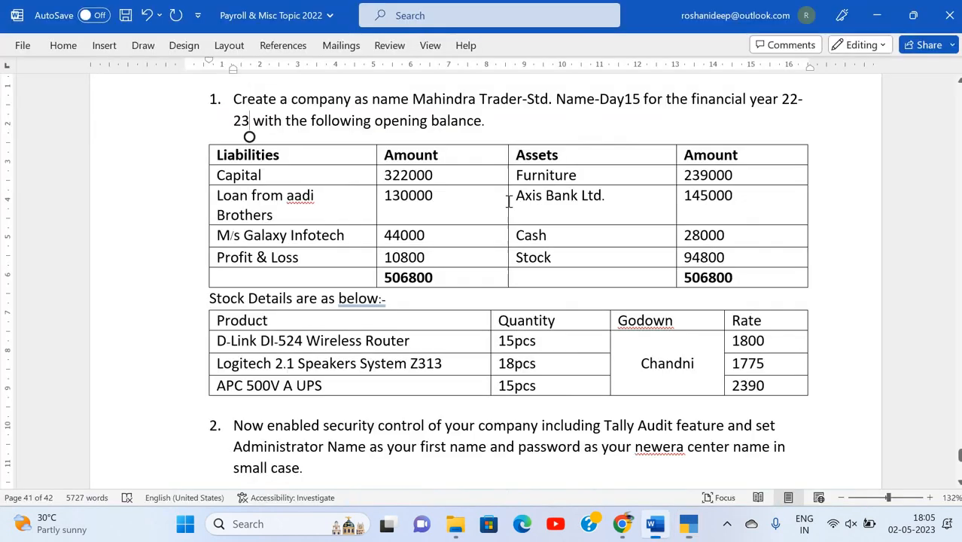
pyautogui.hotkey('alt', 'Tab')
pyautogui.press('Return')
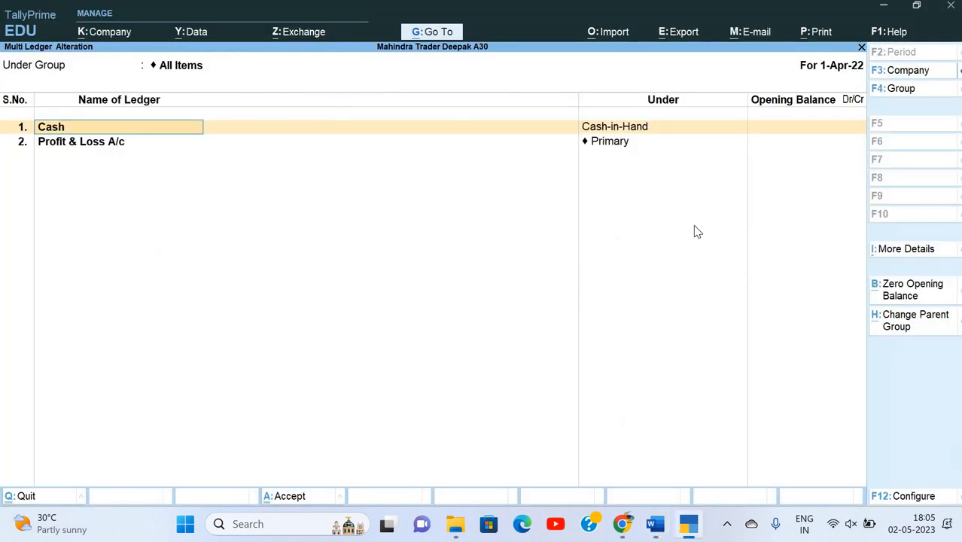
# Enter opening balances of 28,000 Dr for Cash and 10,800 for Profit & Loss A/c.
pyautogui.press('Return')
pyautogui.press('Return')
pyautogui.write('28,0')
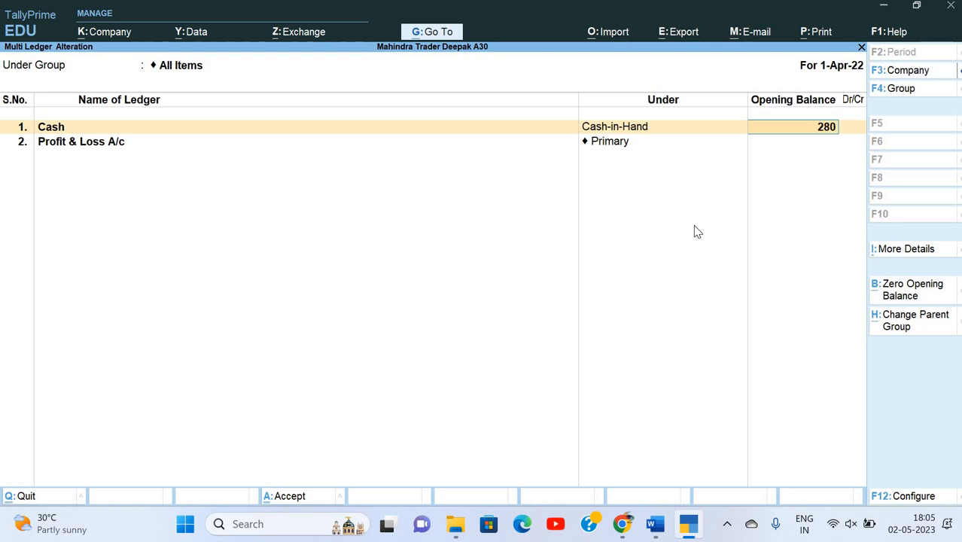
pyautogui.write('00')
pyautogui.press('Return')
pyautogui.press('Return')
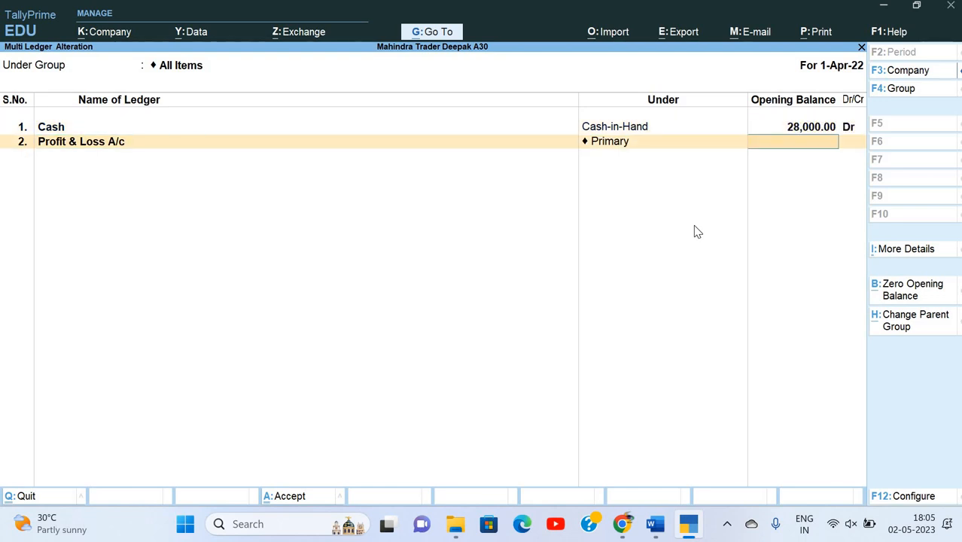
pyautogui.press('Return')
pyautogui.hotkey('alt', 'Tab')
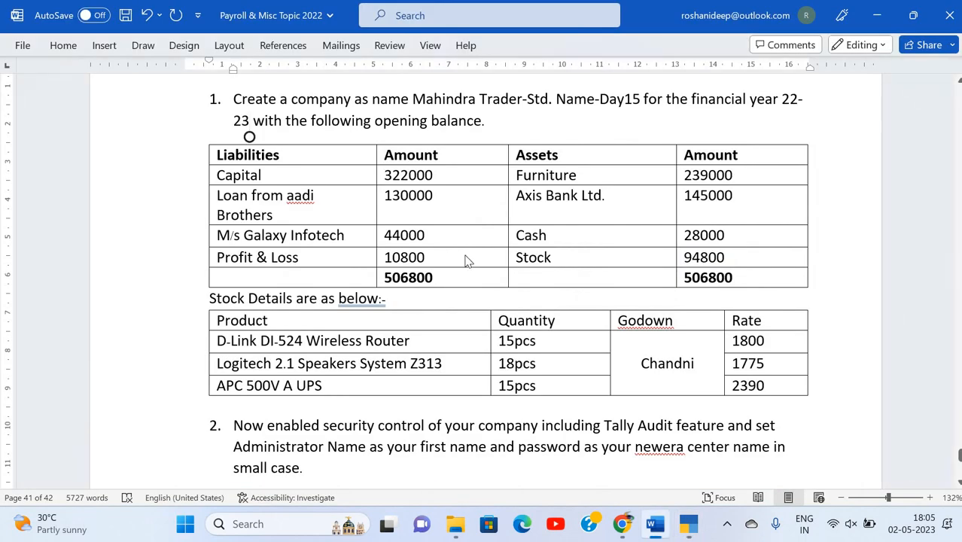
pyautogui.hotkey('alt', 'Tab')
pyautogui.write('1080')
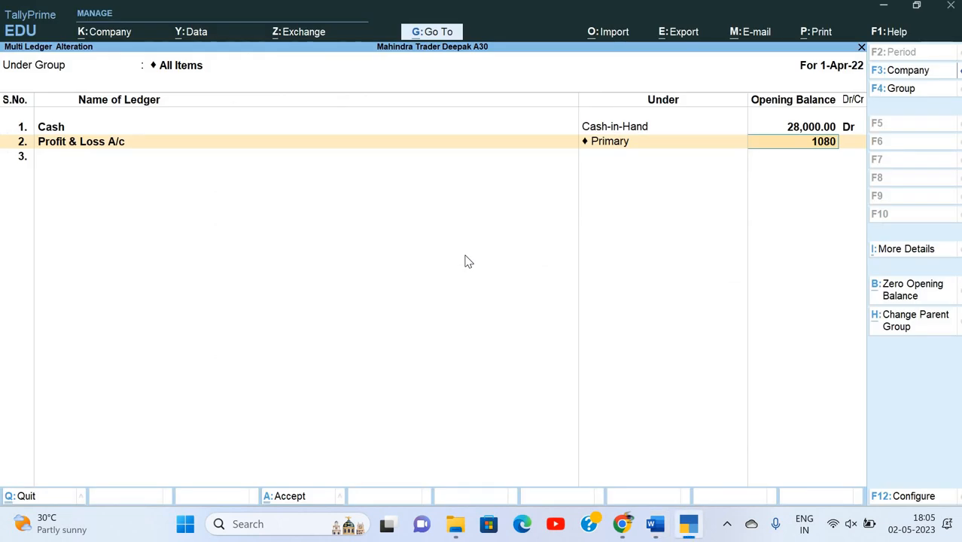
pyautogui.write('0')
pyautogui.press('Return')
pyautogui.press('Return')
# Add the Capital ledger under Capital Account with a 322000 credit balance.
pyautogui.hotkey('alt', 'Tab')
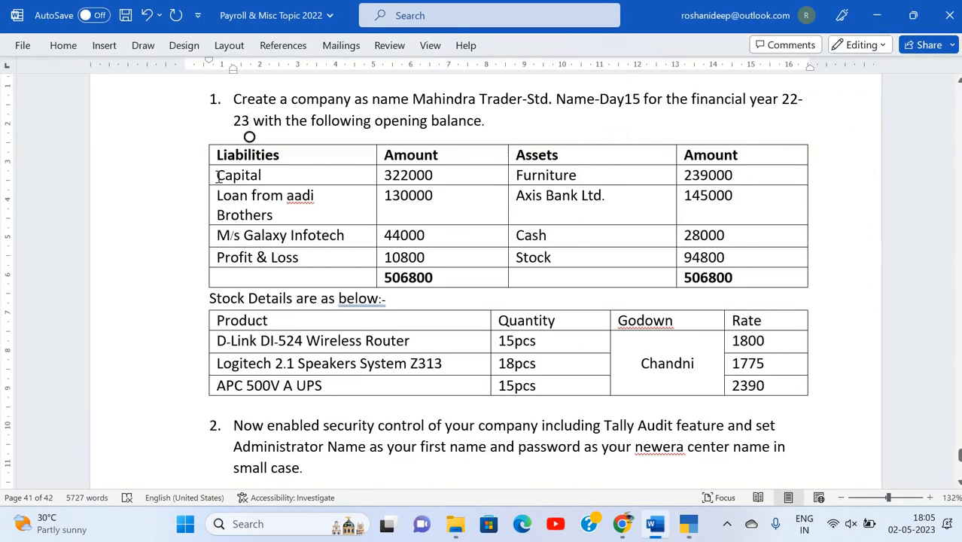
pyautogui.moveTo(216, 176); pyautogui.dragTo(267, 179)
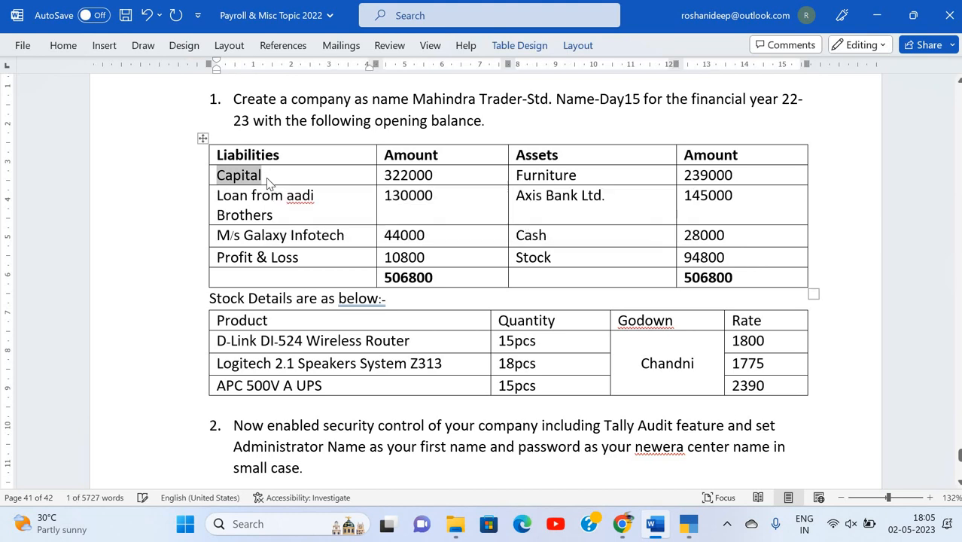
pyautogui.hotkey('ctrl', 'c')
pyautogui.hotkey('alt', 'Tab')
pyautogui.hotkey('ctrl', 'alt', 'v')
pyautogui.press('Return')
pyautogui.write('Ca')
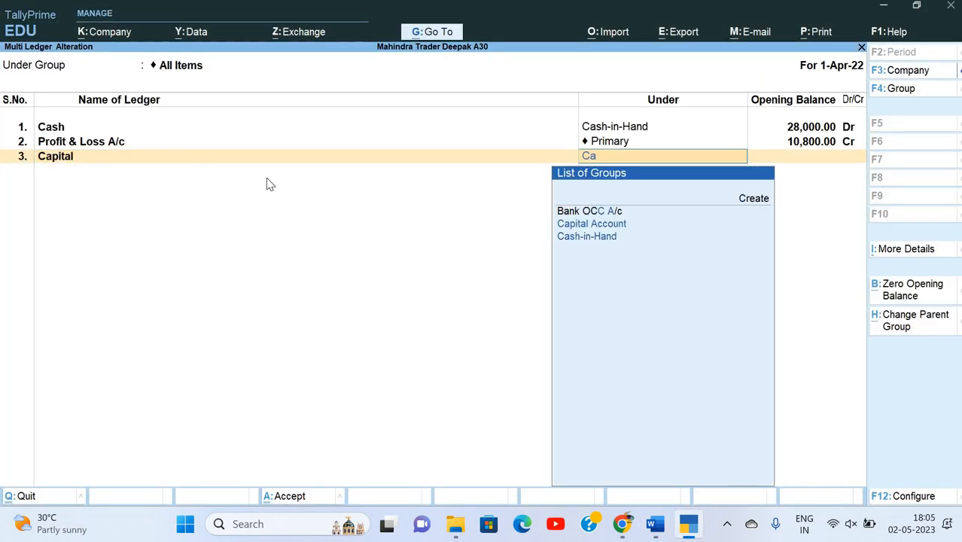
pyautogui.write('p')
pyautogui.hotkey('alt', 'Tab')
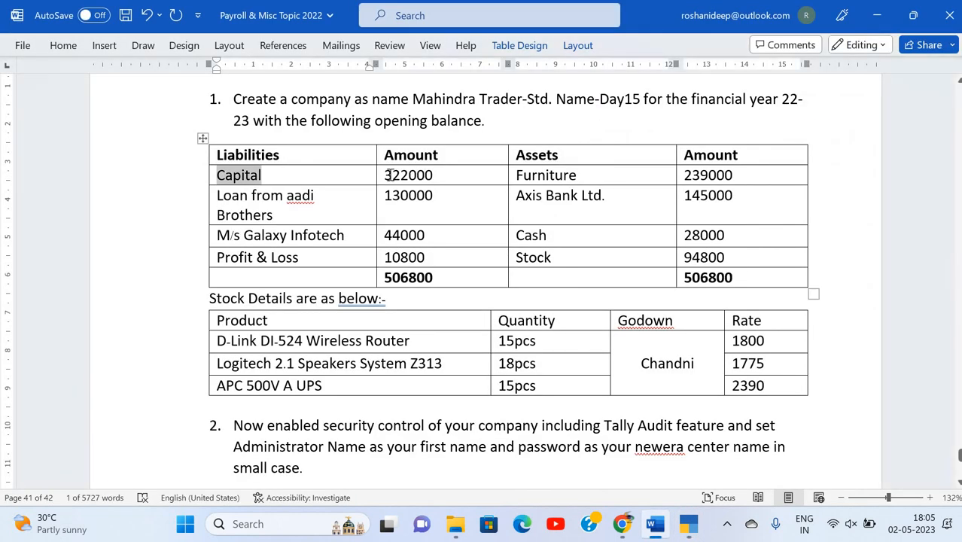
pyautogui.doubleClick(434, 176)
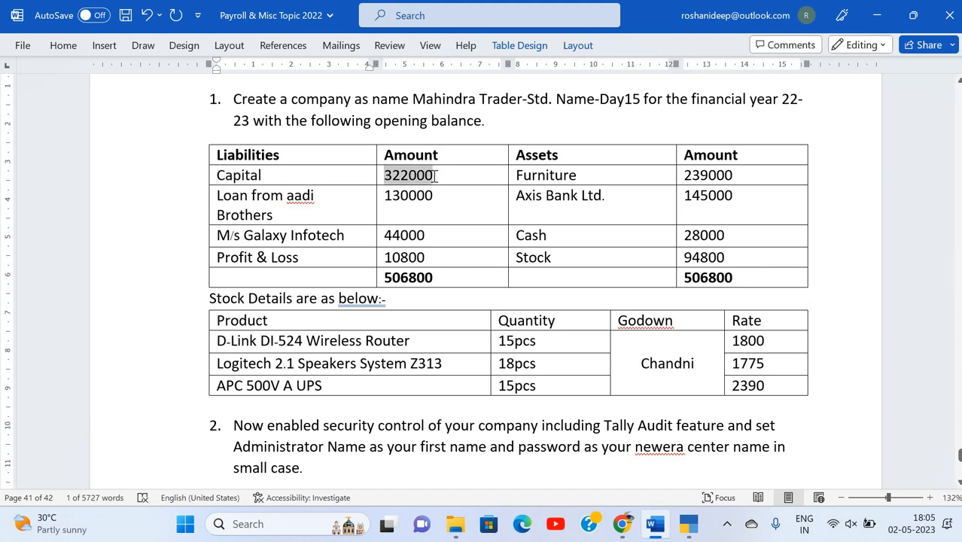
pyautogui.hotkey('ctrl', 'c')
pyautogui.hotkey('alt', 'Tab')
pyautogui.hotkey('ctrl', 'alt', 'v')
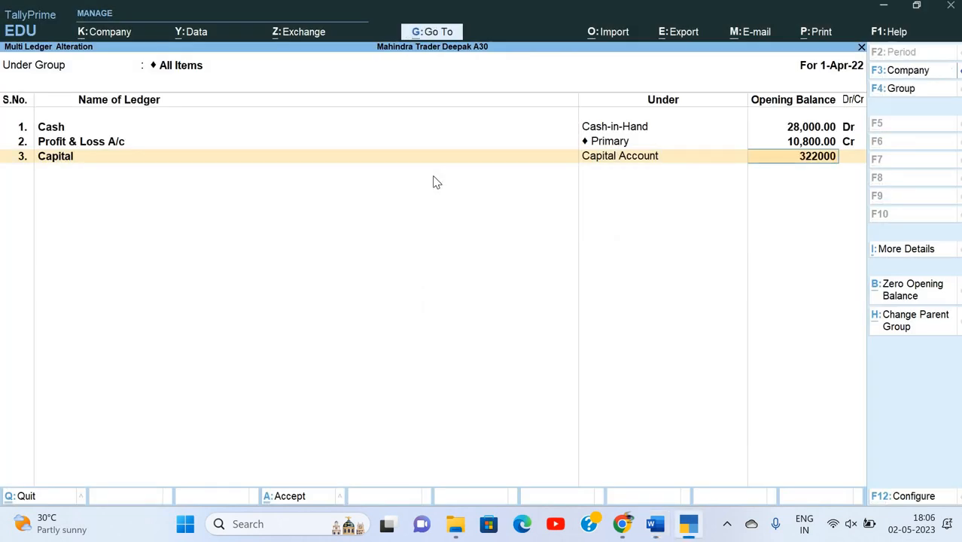
pyautogui.press('Return')
pyautogui.press('Return')
# Add Loan from aadi Brothers under Unsecured Loans with a 1,30,000 balance.
pyautogui.hotkey('alt', 'Tab')
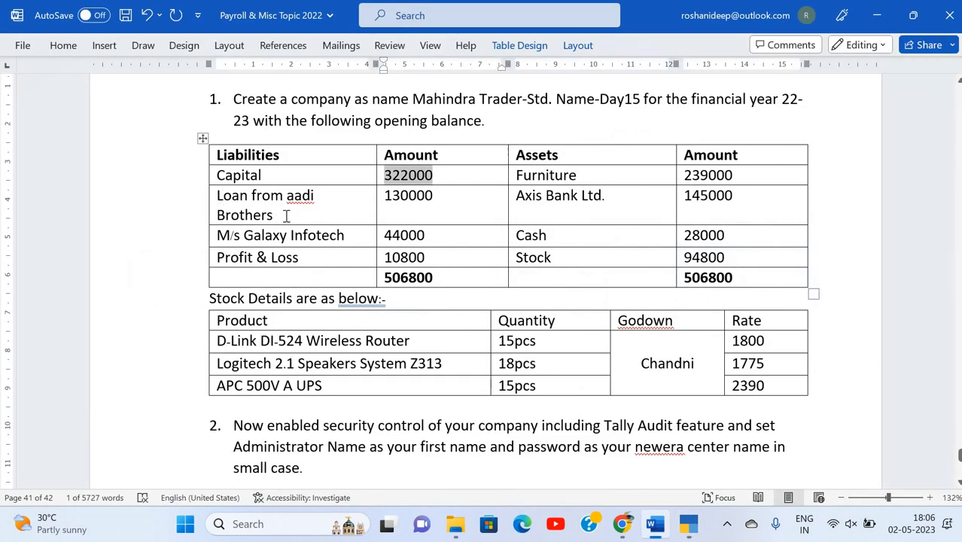
pyautogui.tripleClick(285, 216)
pyautogui.hotkey('ctrl', 'c')
pyautogui.hotkey('alt', 'Tab')
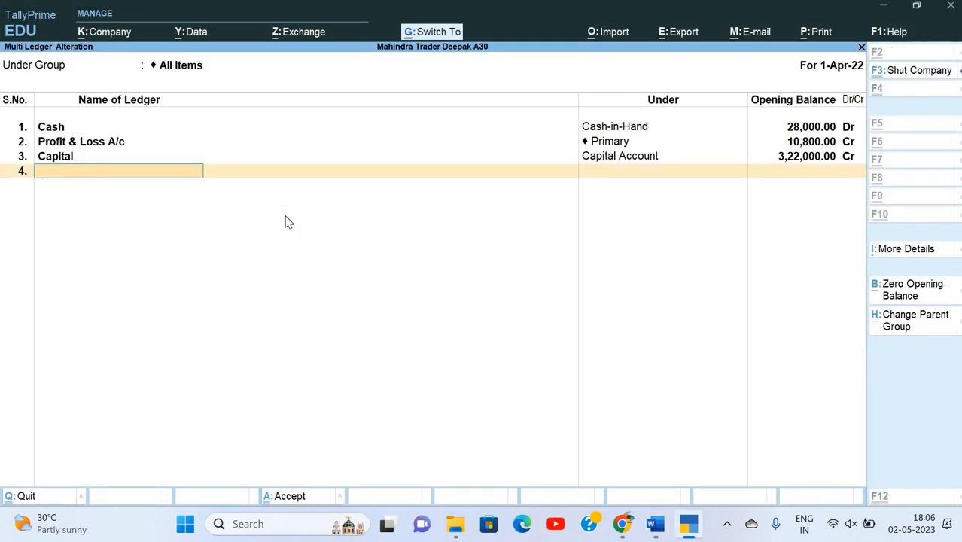
pyautogui.hotkey('ctrl', 'alt', 'v')
pyautogui.press('Return')
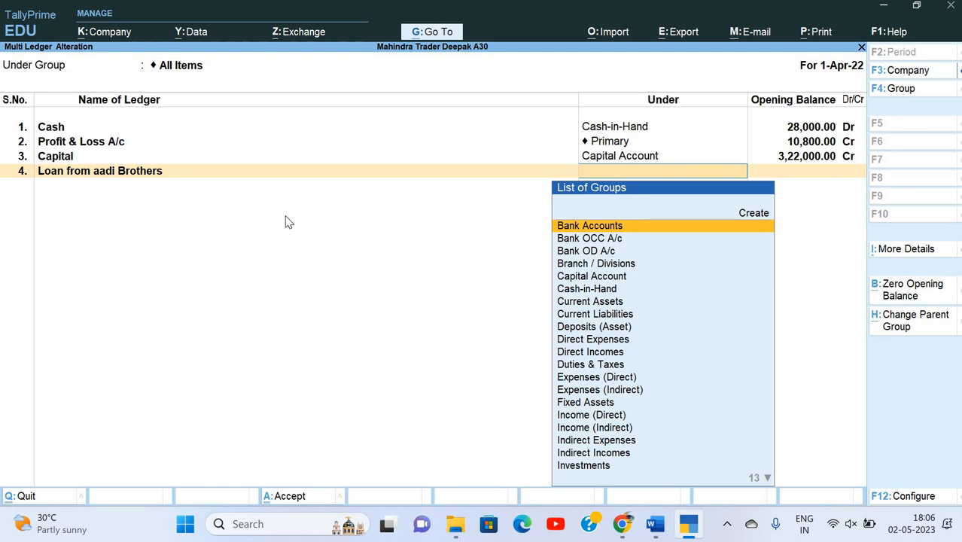
pyautogui.write('Un')
pyautogui.press('Return')
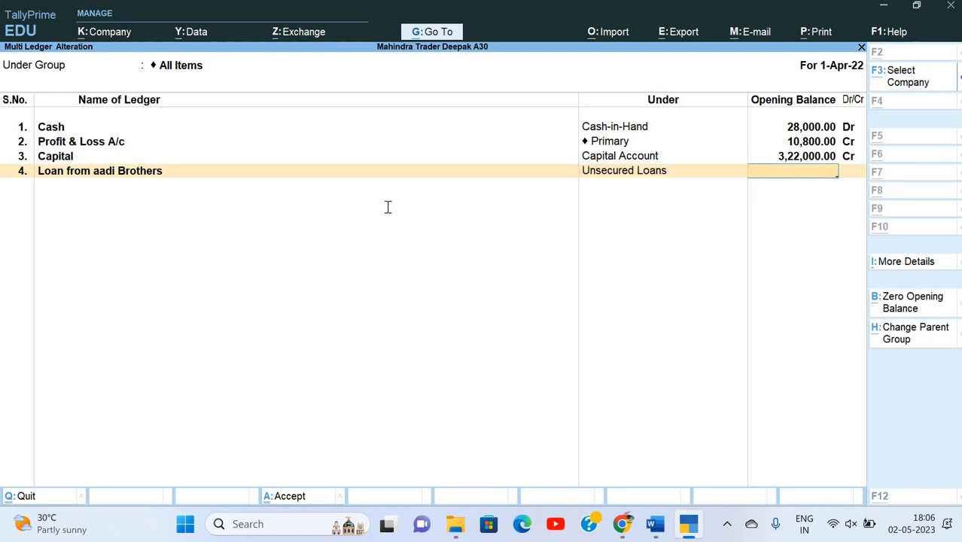
pyautogui.hotkey('alt', 'Tab')
pyautogui.hotkey('alt', 'Tab')
pyautogui.write('130000')
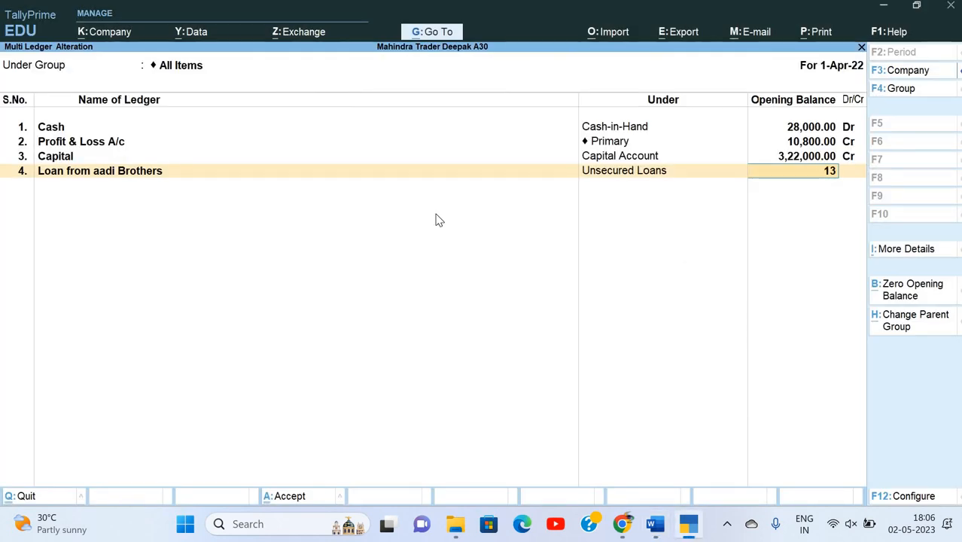
pyautogui.press('Return')
pyautogui.press('Return')
pyautogui.hotkey('alt', 'Tab')
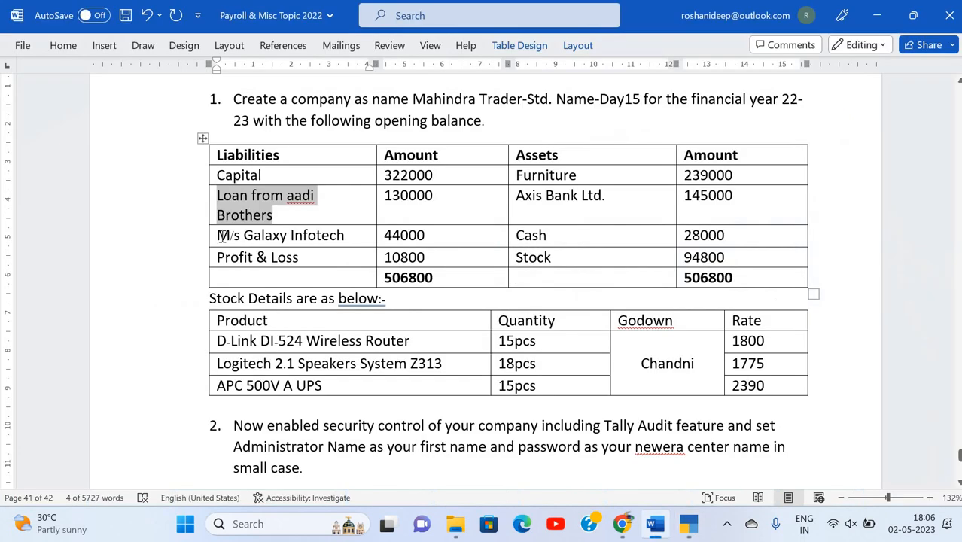
# Add M/s Galaxy Infotech under Sundry Creditors with a 44,000 credit balance.
pyautogui.moveTo(217, 235); pyautogui.dragTo(343, 239)
pyautogui.hotkey('ctrl', 'c')
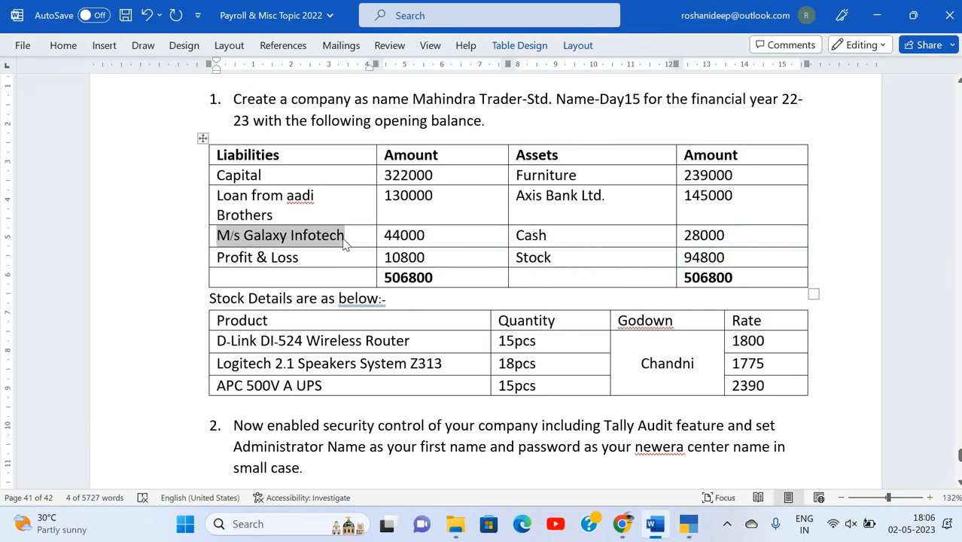
pyautogui.hotkey('alt', 'Tab')
pyautogui.hotkey('ctrl', 'v')
pyautogui.press('Return')
pyautogui.write('Sun')
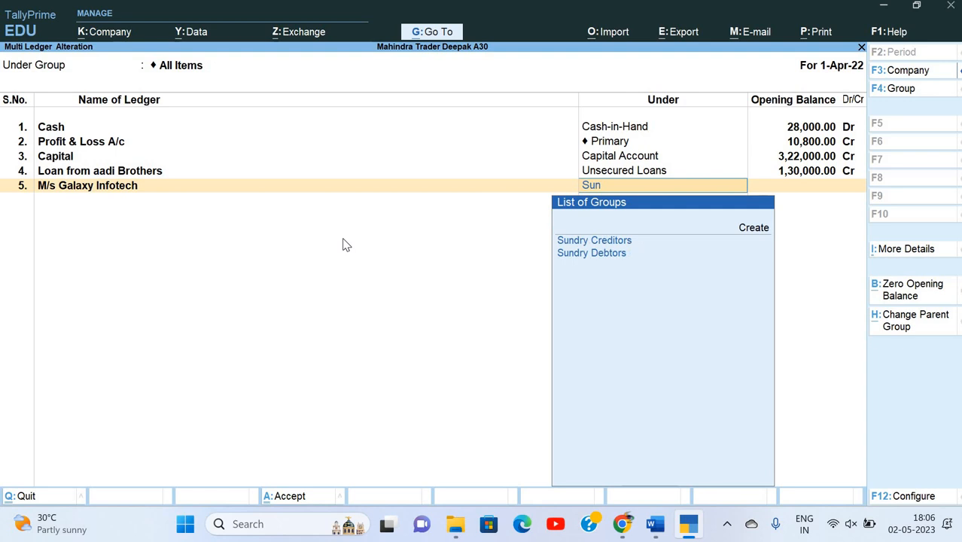
pyautogui.press('Down')
pyautogui.press('Up')
pyautogui.press('Return')
pyautogui.press('Return')
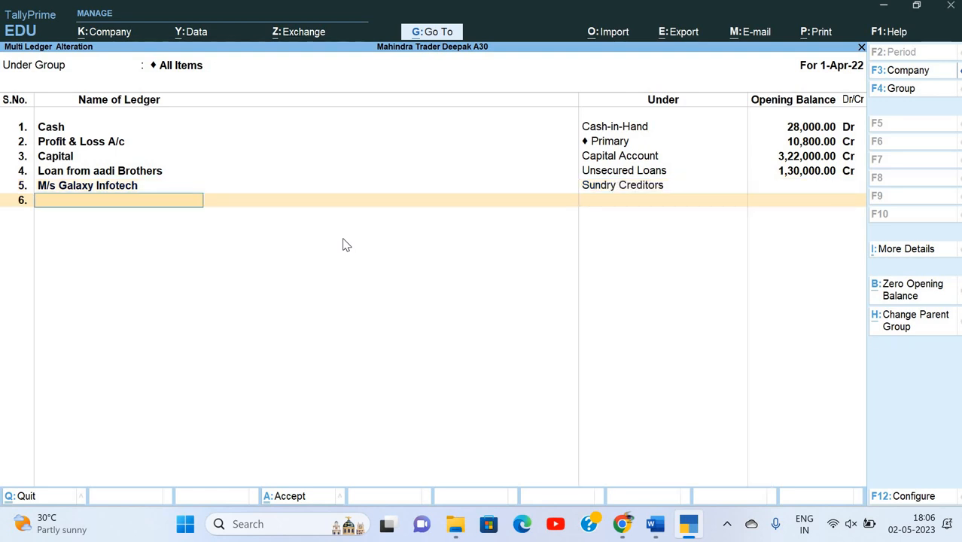
pyautogui.press('Up')
pyautogui.hotkey('alt', 'Tab')
pyautogui.hotkey('alt', 'Tab')
pyautogui.write('44000')
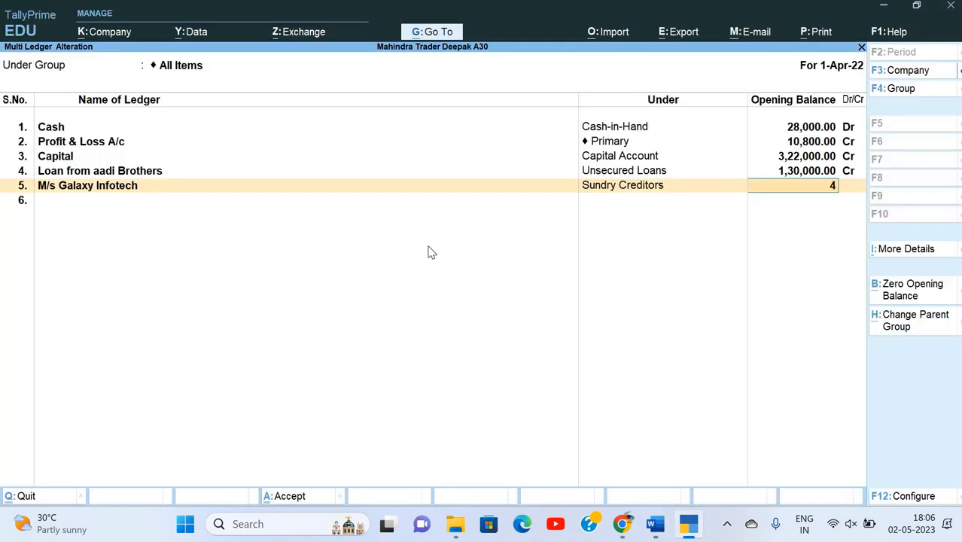
pyautogui.press('Return')
pyautogui.press('Return')
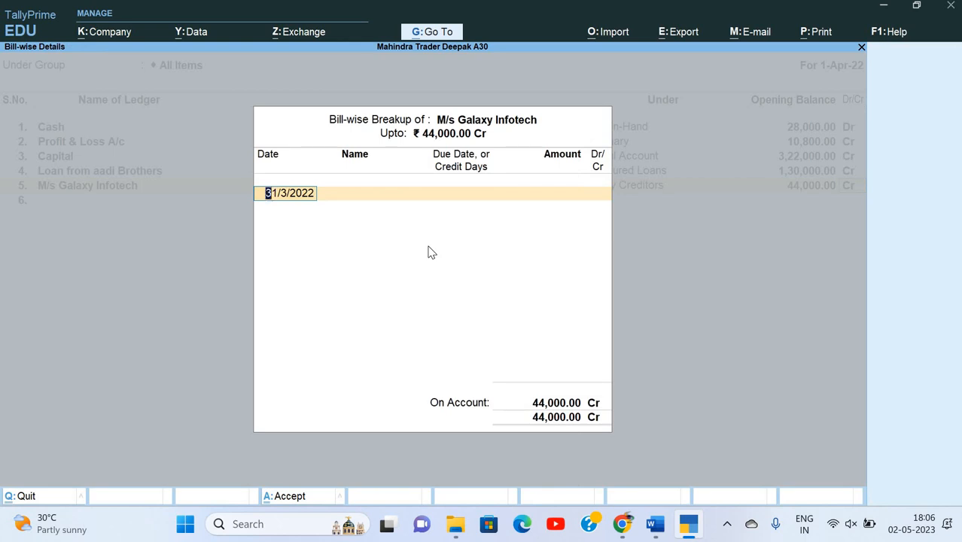
pyautogui.press('Return')
pyautogui.press('Return')
pyautogui.hotkey('alt', 'Tab')
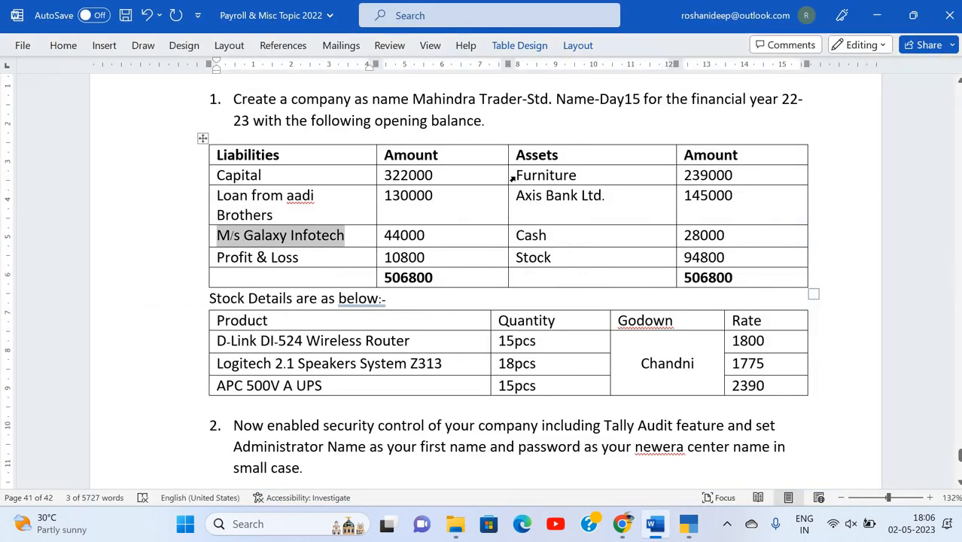
# Add Furniture under Fixed Assets with a 2,39,000 opening balance.
pyautogui.doubleClick(574, 176)
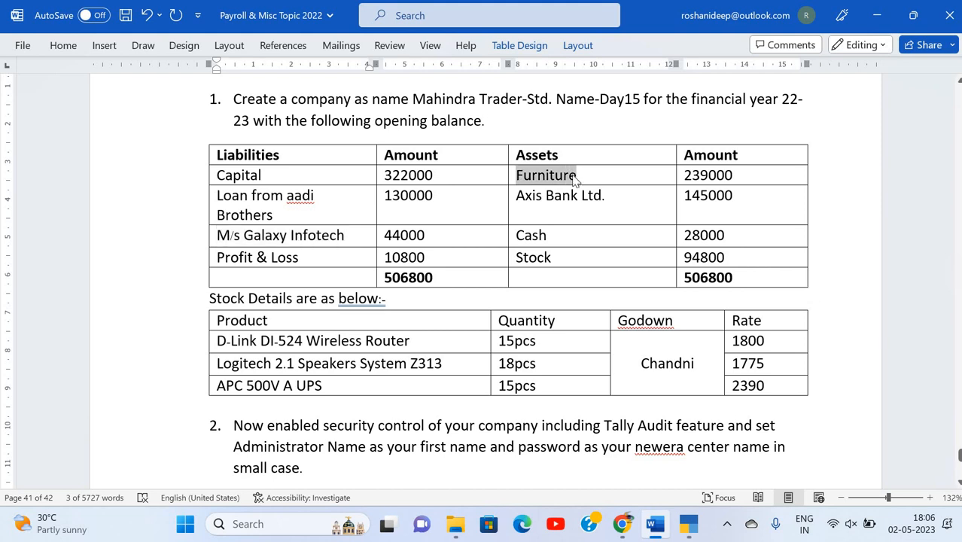
pyautogui.hotkey('ctrl', 'c')
pyautogui.hotkey('alt', 'Tab')
pyautogui.hotkey('ctrl', 'alt', 'v')
pyautogui.press('Return')
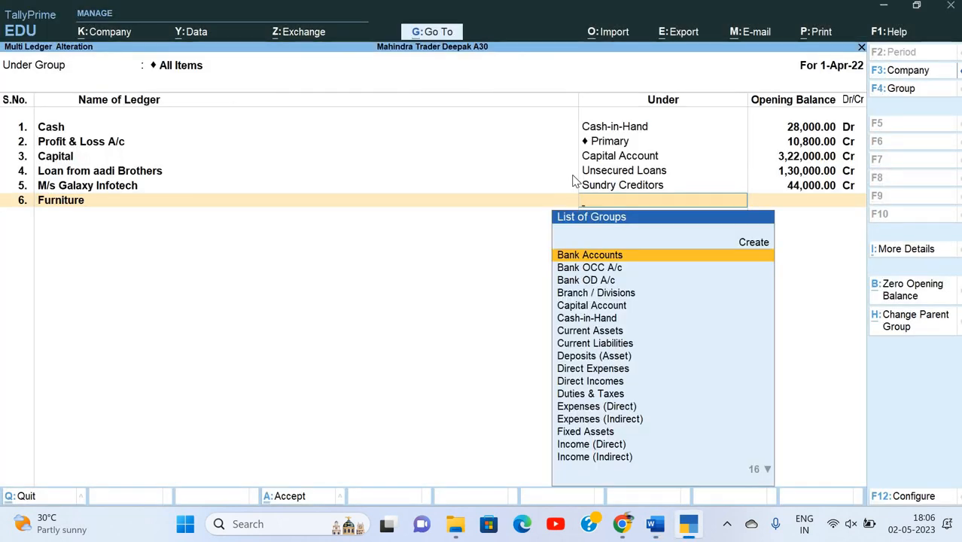
pyautogui.write('f')
pyautogui.press('Return')
pyautogui.hotkey('alt', 'Tab')
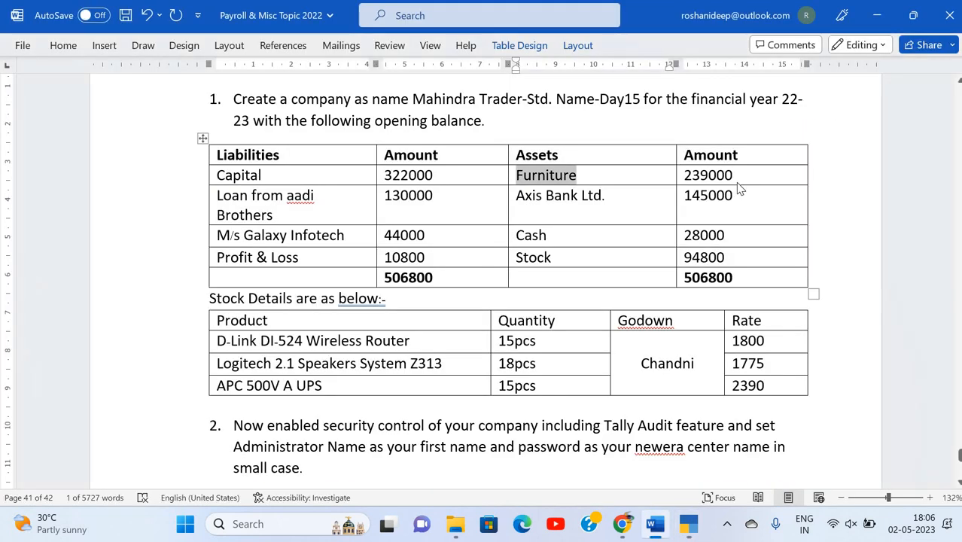
pyautogui.hotkey('alt', 'Tab')
pyautogui.write('2390')
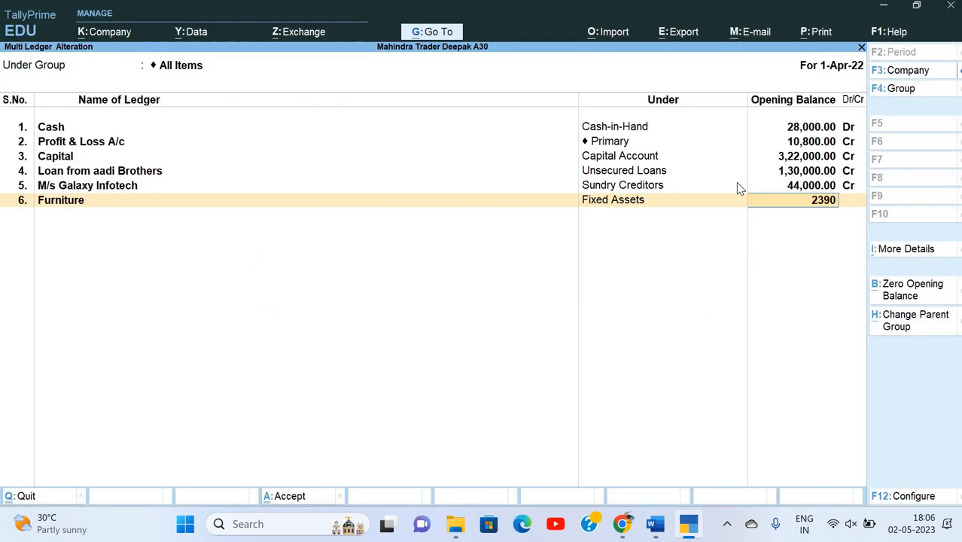
pyautogui.write('00')
pyautogui.press('Return')
pyautogui.press('Return')
pyautogui.hotkey('alt', 'Tab')
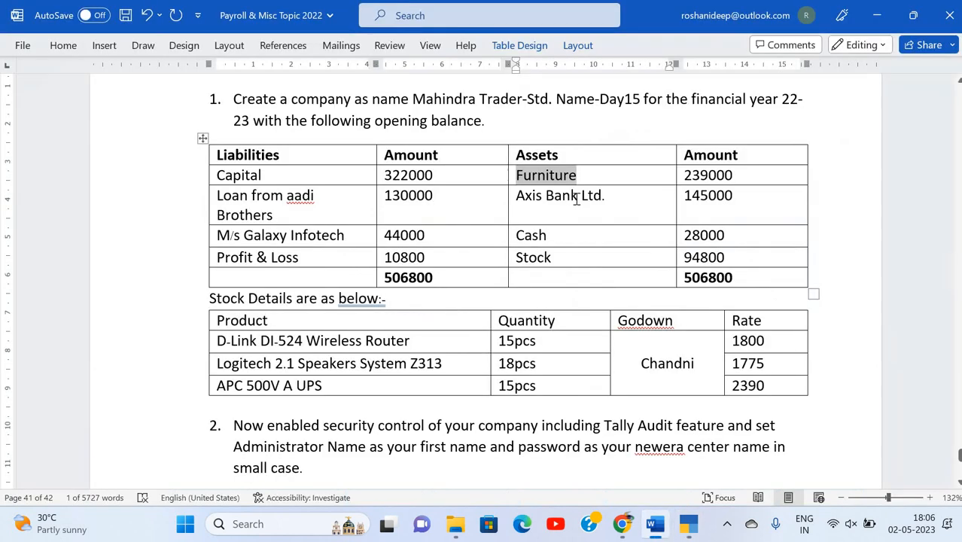
# Add Axis Bank Ltd. under Bank Accounts with a 1,45,000 opening balance.
pyautogui.click(510, 195)
pyautogui.hotkey('ctrl', 'c')
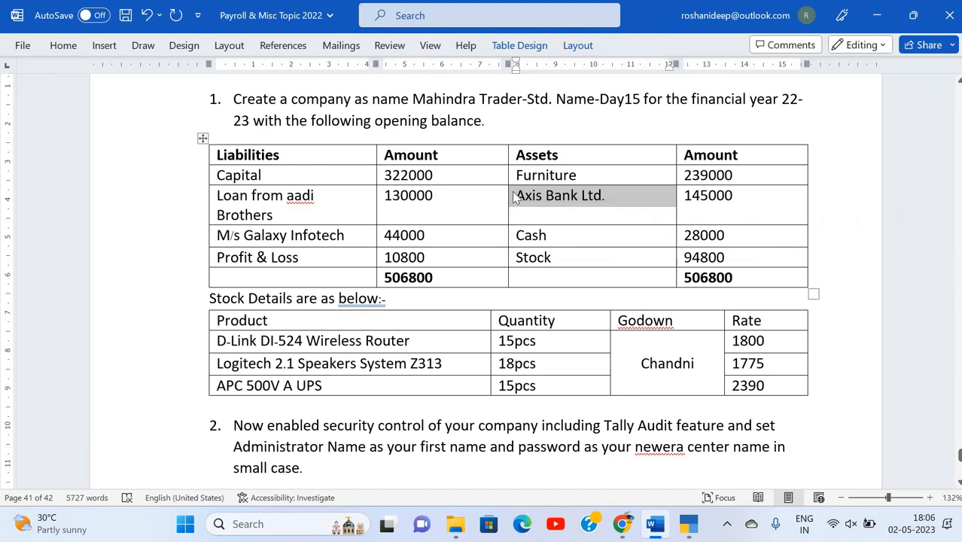
pyautogui.hotkey('alt', 'Tab')
pyautogui.hotkey('ctrl', 'alt', 'v')
pyautogui.press('Return')
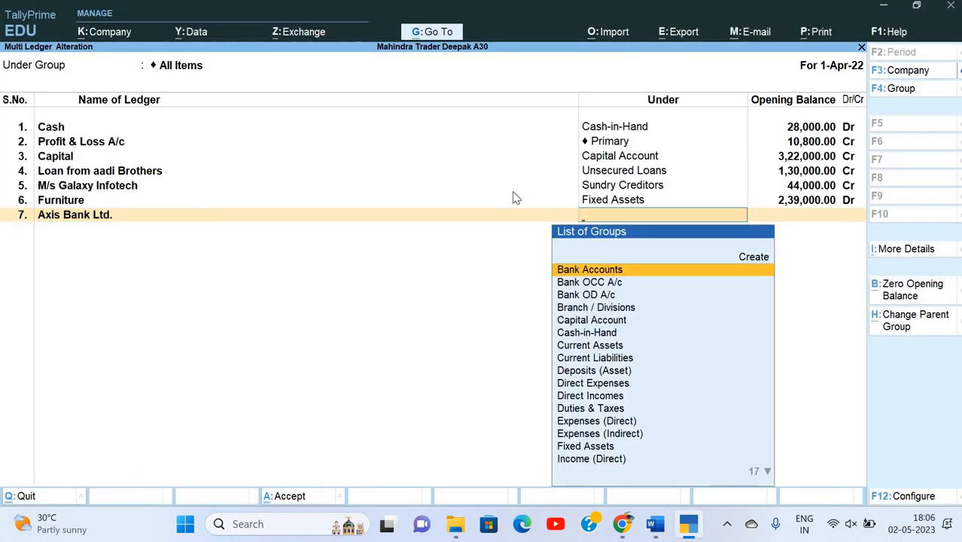
pyautogui.write('Bank')
pyautogui.press('Return')
pyautogui.hotkey('alt', 'Tab')
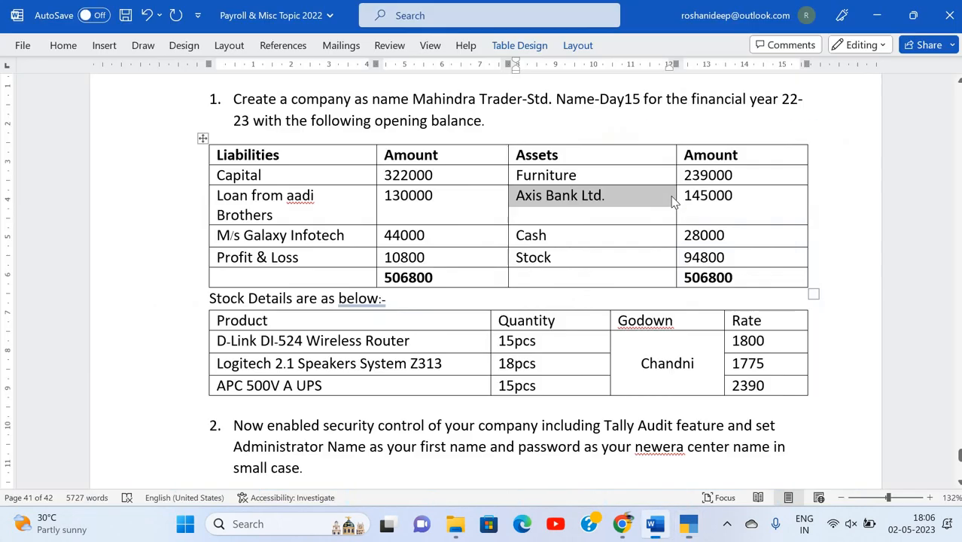
pyautogui.hotkey('alt', 'Tab')
pyautogui.write('145000')
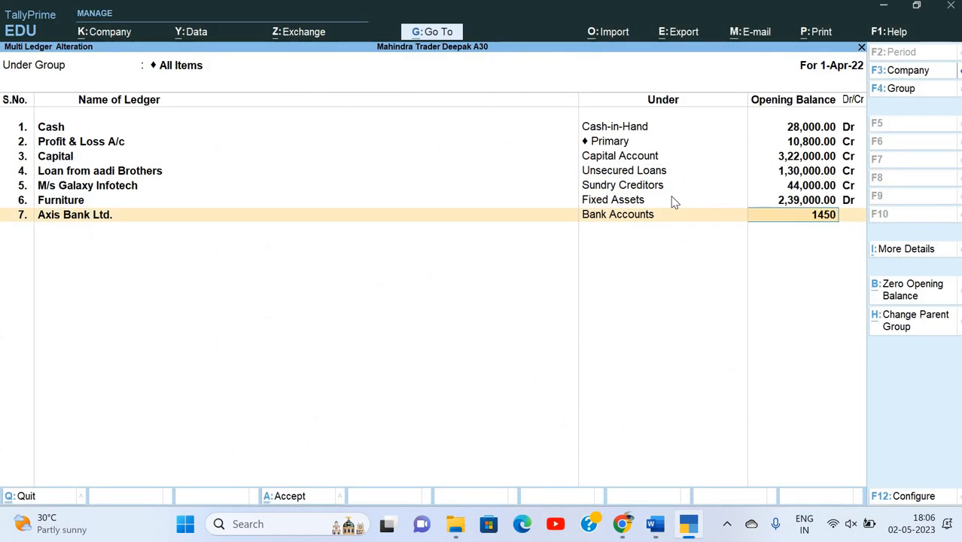
pyautogui.press('Return')
pyautogui.press('Return')
# Accept all the multi-ledger alterations.
pyautogui.hotkey('alt', 'Tab')
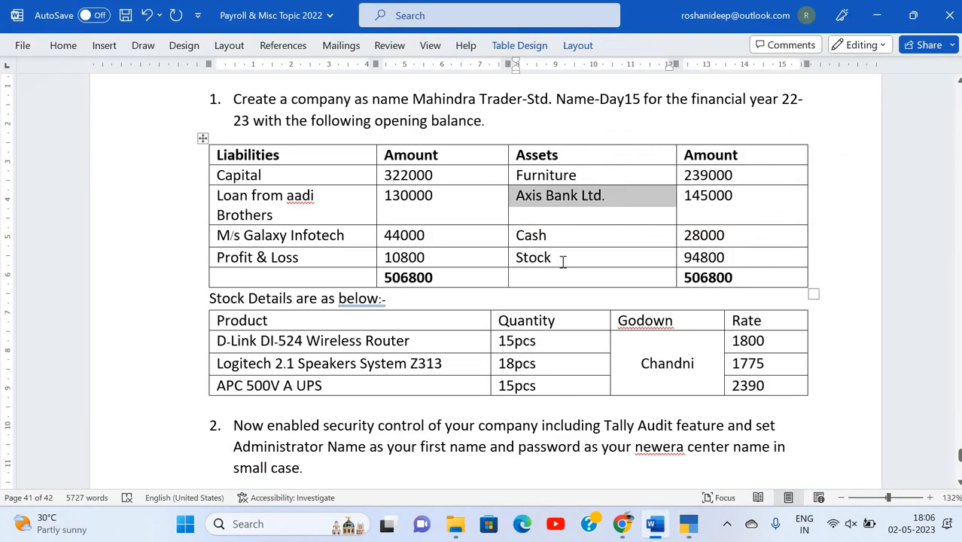
pyautogui.hotkey('alt', 'Tab')
pyautogui.press('Return')
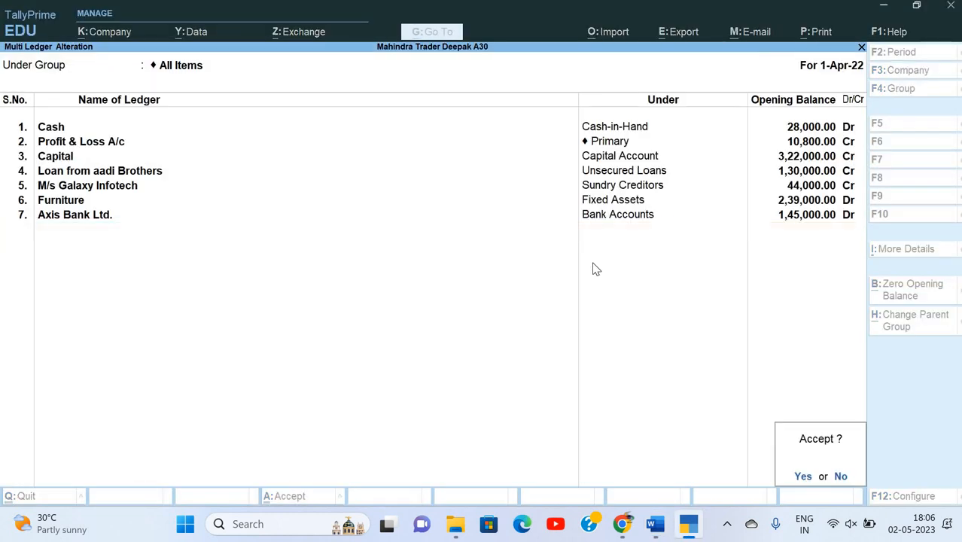
pyautogui.press('Return')
# Create a new ledger named Opening Stock under the Stock-in-Hand group.
pyautogui.press('Escape')
pyautogui.press('Escape')
pyautogui.press('Escape')
pyautogui.press('Escape')
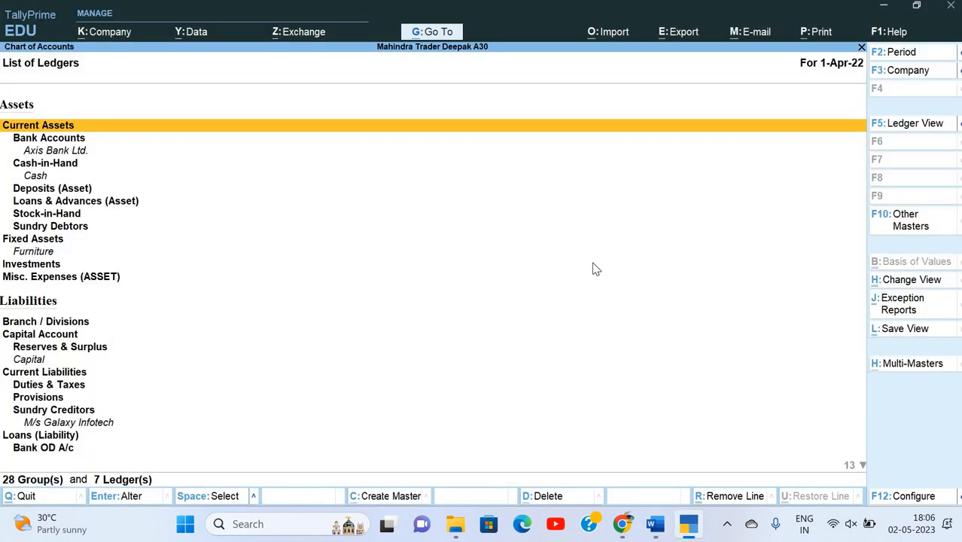
pyautogui.press('Up')
pyautogui.press('Up')
pyautogui.press('Return')
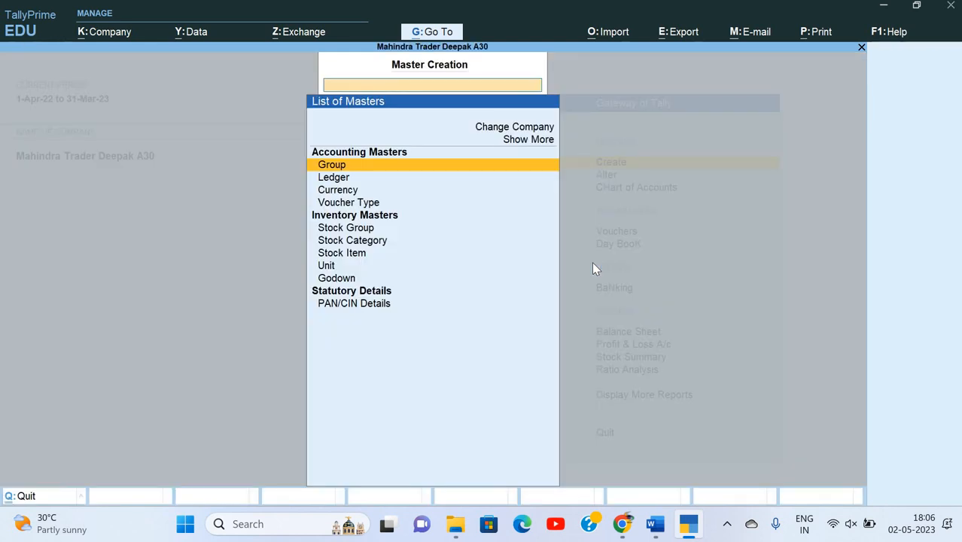
pyautogui.press('Down')
pyautogui.press('Return')
pyautogui.write('Ope')
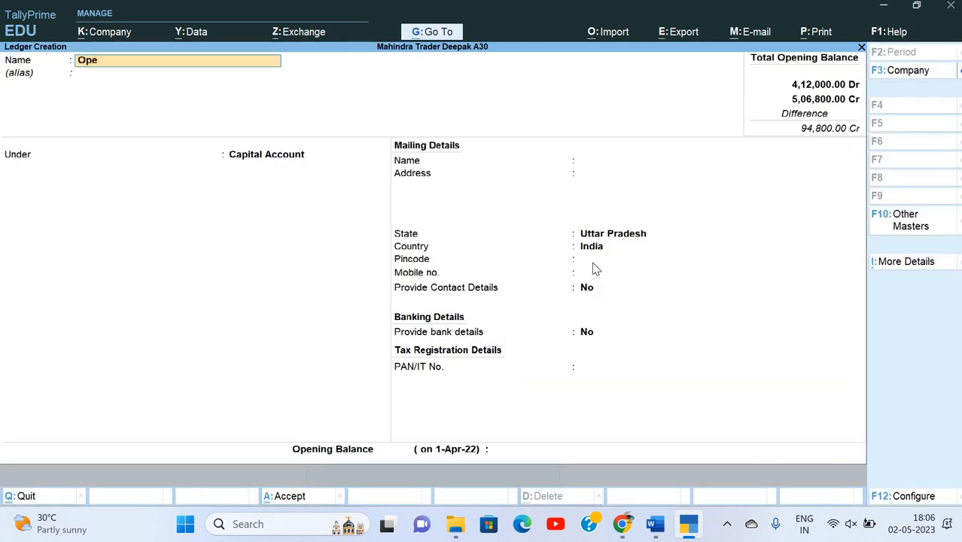
pyautogui.write('ning Stock')
pyautogui.press('Return')
pyautogui.press('Return')
pyautogui.write('St')
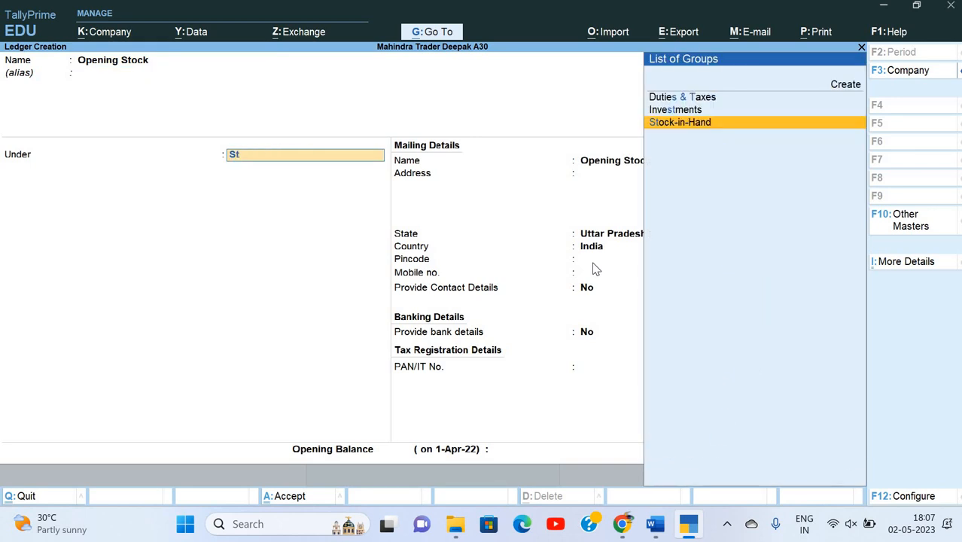
pyautogui.press('Return')
pyautogui.press('Return')
pyautogui.hotkey('alt', 'Tab')
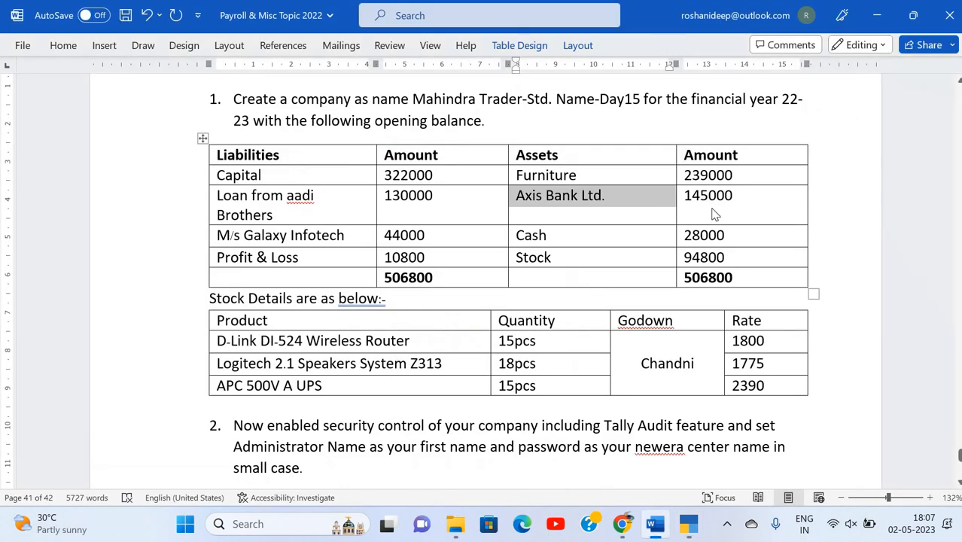
# Give Opening Stock a 94,800 Dr opening balance, save it and return to the Gateway.
pyautogui.hotkey('alt', 'Tab')
pyautogui.hotkey('alt', 'Tab')
pyautogui.hotkey('alt', 'Tab')
pyautogui.write('94')
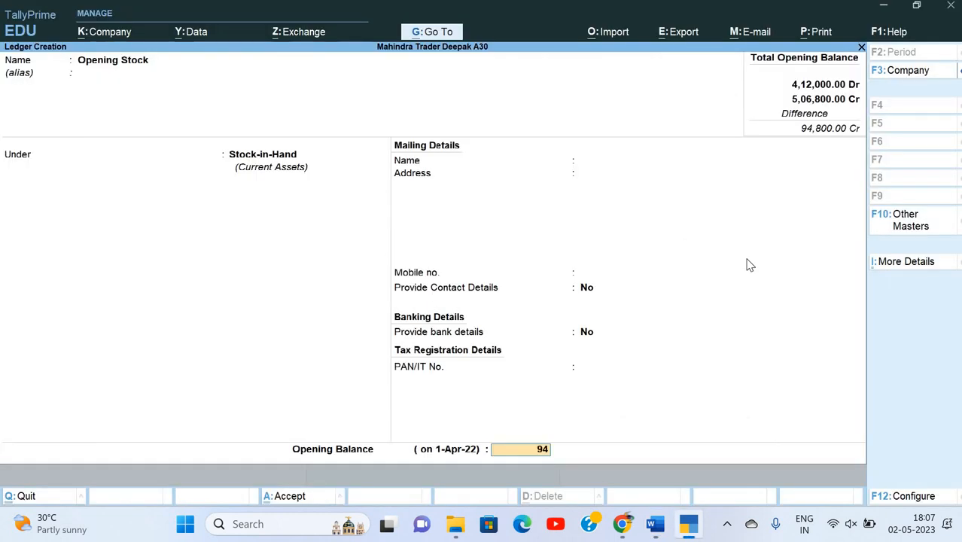
pyautogui.write('800')
pyautogui.press('Return')
pyautogui.press('Return')
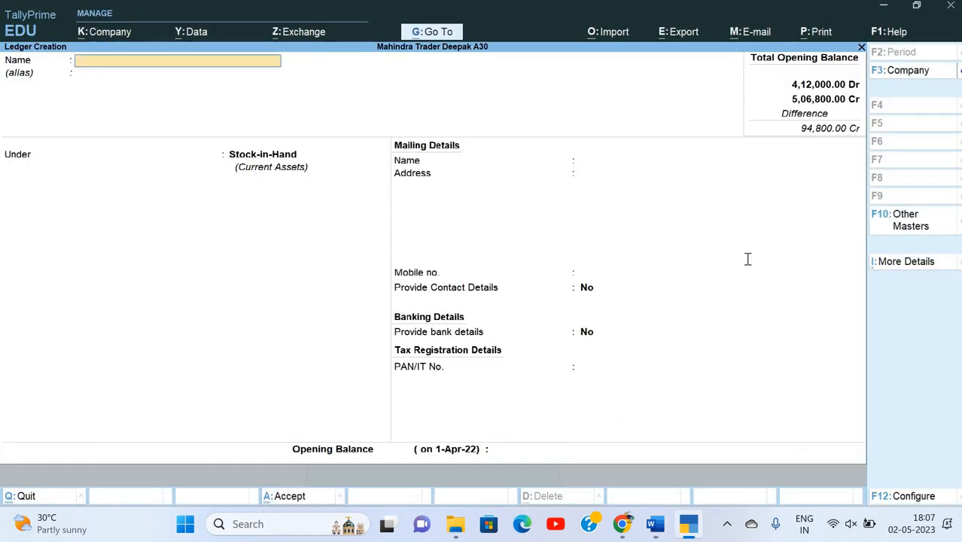
pyautogui.hotkey('alt', 'Tab')
pyautogui.scroll(-3, 596, 321)
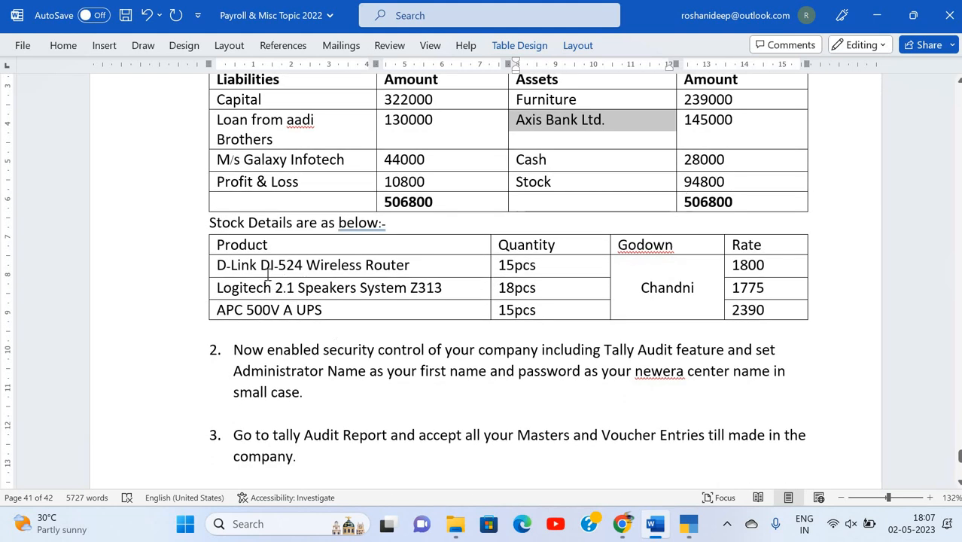
pyautogui.hotkey('alt', 'Tab')
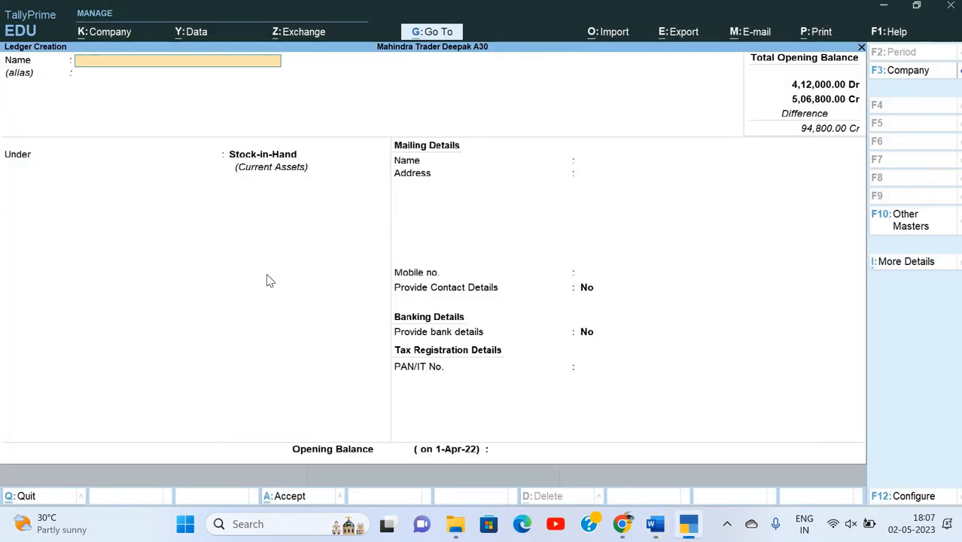
pyautogui.press('Escape')
pyautogui.press('Return')
pyautogui.press('Escape')
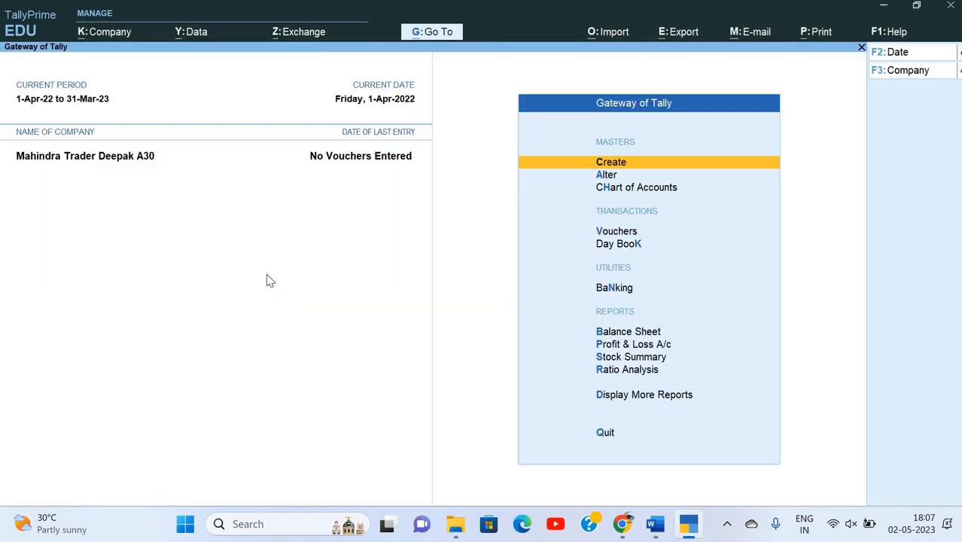
# Open the List of Stock Items from the Chart of Accounts.
pyautogui.press('Down')
pyautogui.press('Down')
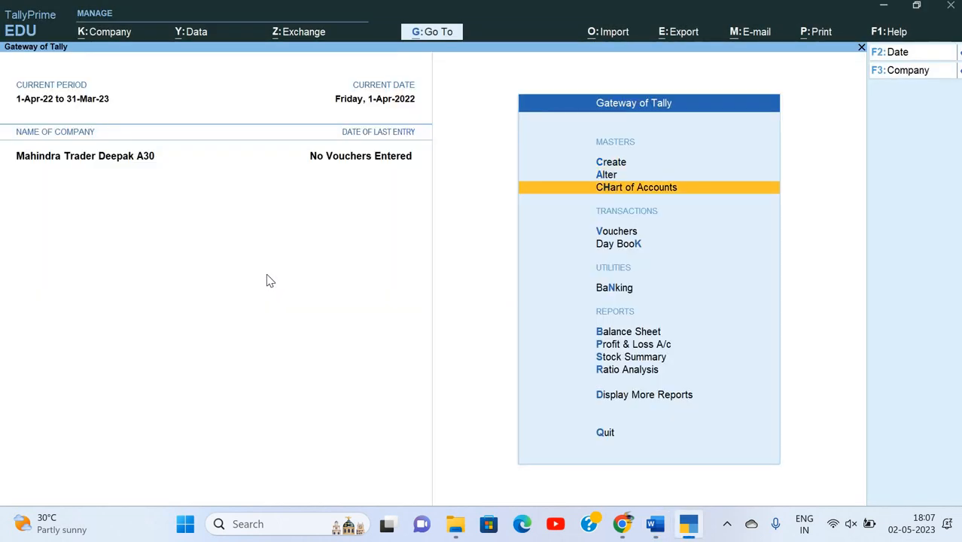
pyautogui.press('Up')
pyautogui.press('Up')
pyautogui.press('Return')
pyautogui.press('Down')
pyautogui.press('Down')
pyautogui.press('Down')
pyautogui.press('Down')
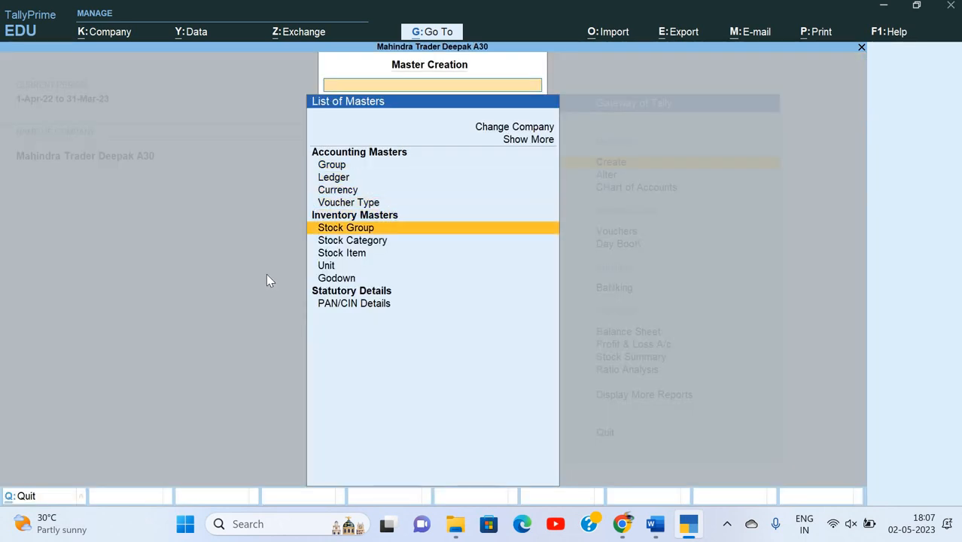
pyautogui.press('Down')
pyautogui.press('Down')
pyautogui.press('Return')
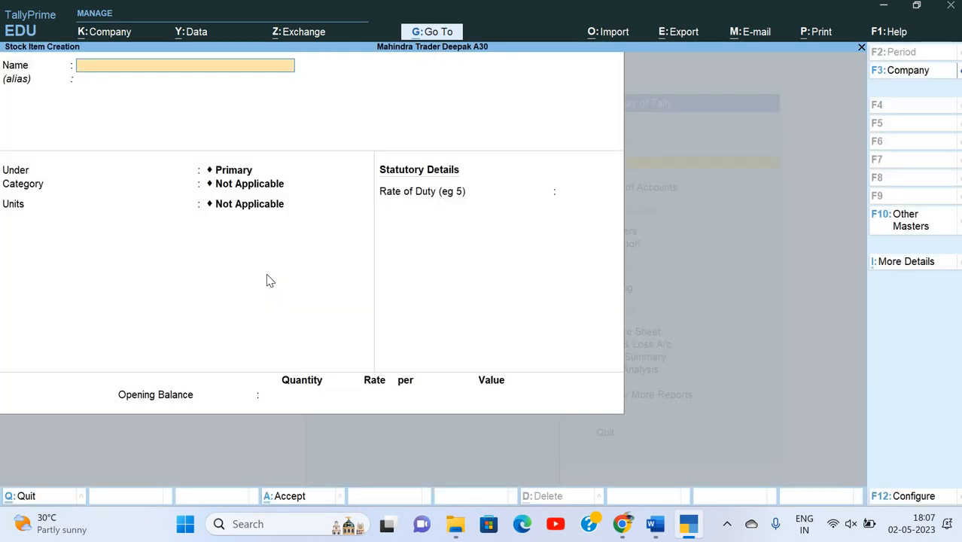
pyautogui.press('Escape')
pyautogui.press('Escape')
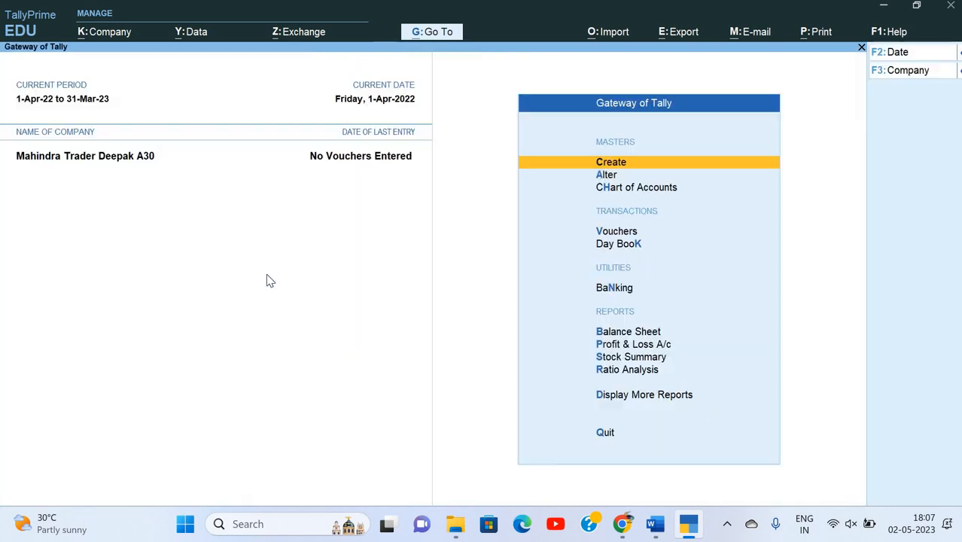
pyautogui.press('Down')
pyautogui.press('Down')
pyautogui.press('Return')
pyautogui.press('Down')
pyautogui.press('Down')
pyautogui.press('Down')
pyautogui.press('Down')
pyautogui.press('Down')
pyautogui.press('Down')
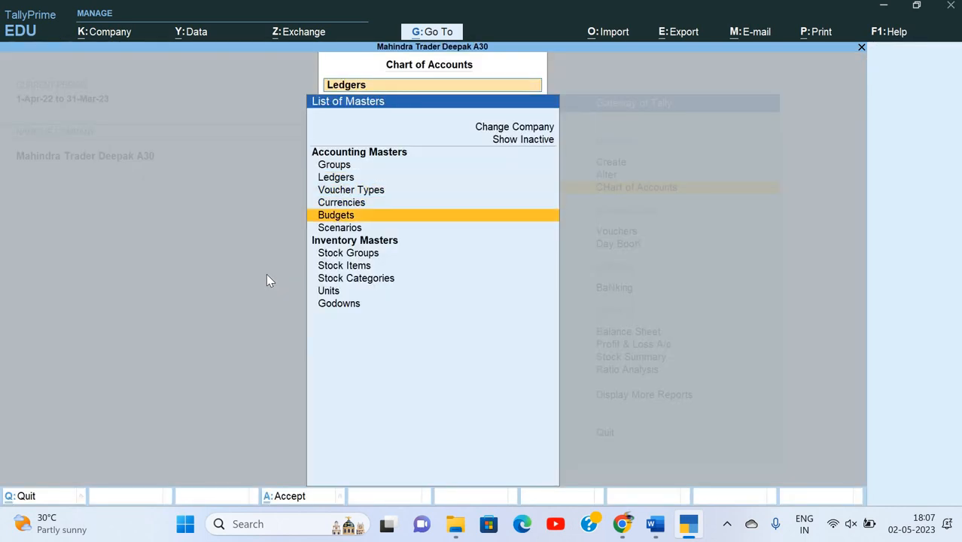
pyautogui.press('Return')
# Start Multi Stock Item Creation with All Items as the parent group.
pyautogui.hotkey('alt', 'h')
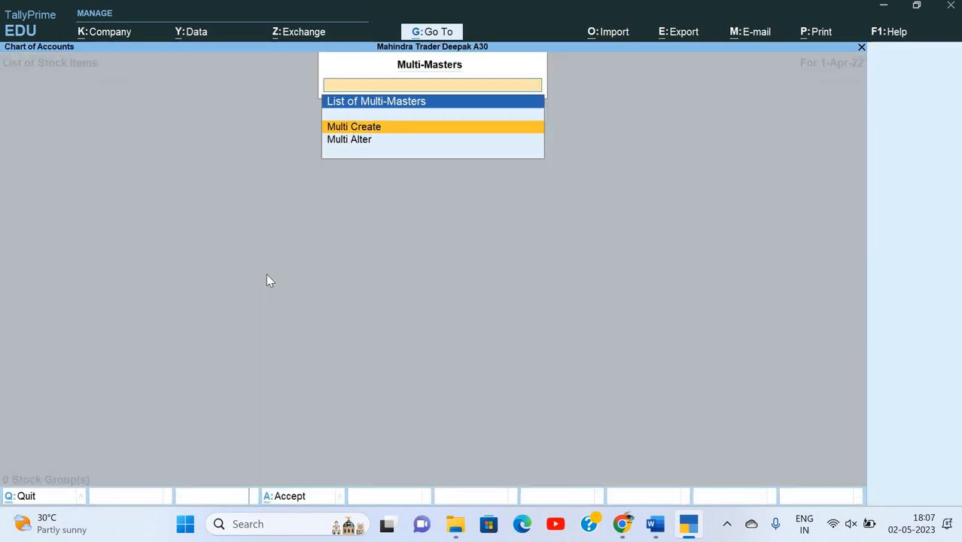
pyautogui.press('Return')
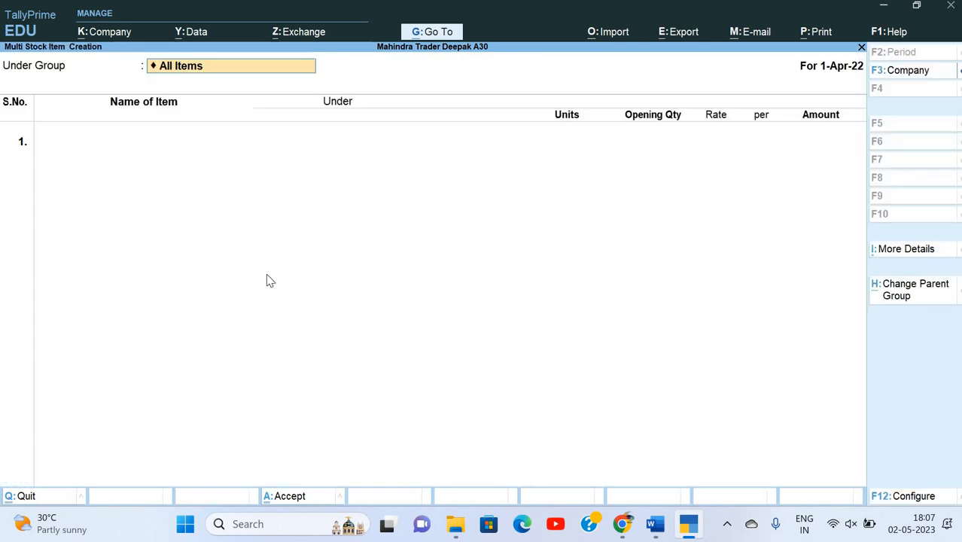
pyautogui.press('BackSpace')
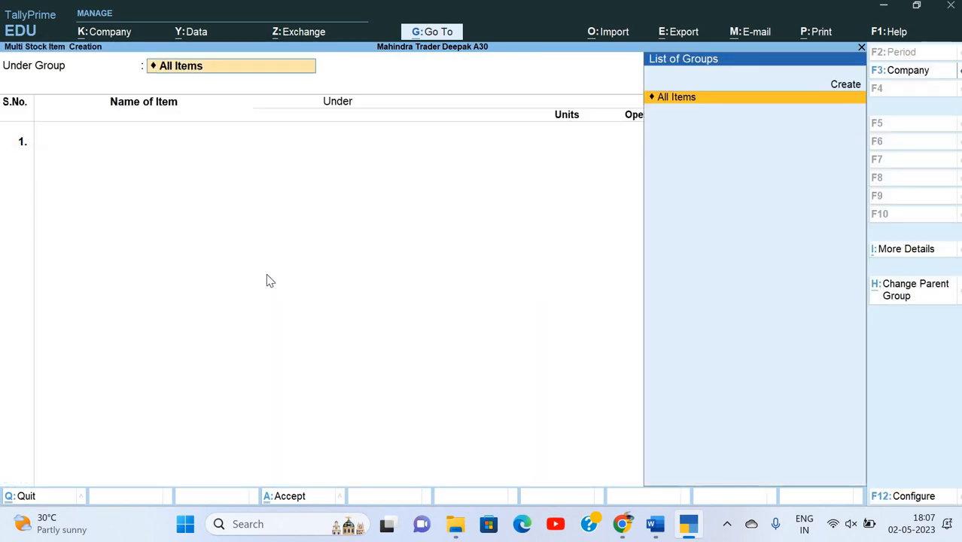
pyautogui.press('Return')
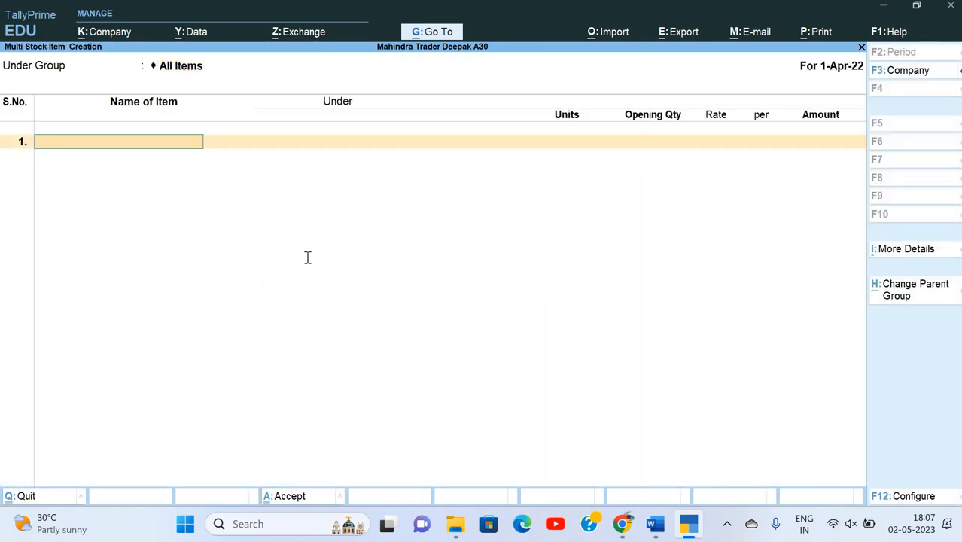
# Copy 'D-Link DI-524 Wireless Router' from the Word assignment and paste it as the first item.
pyautogui.hotkey('alt', 'Tab')
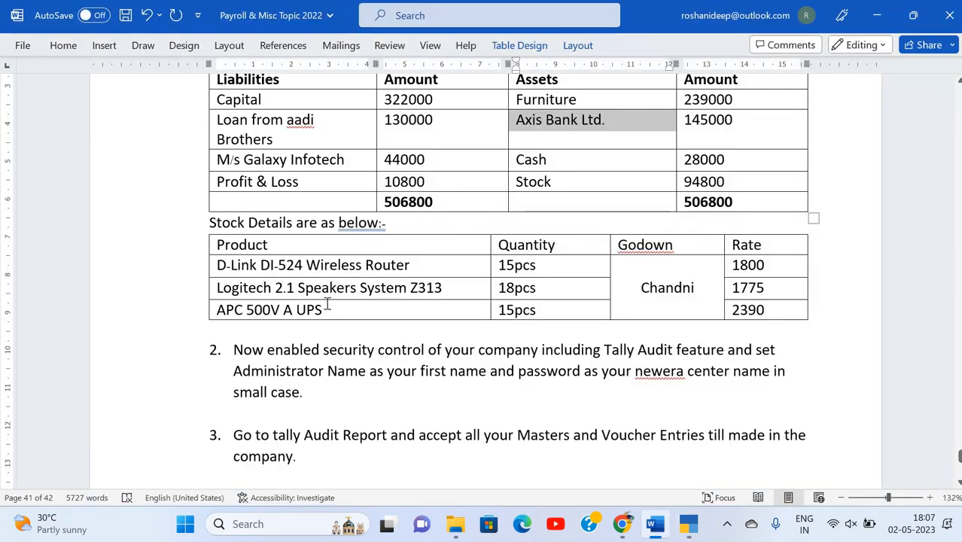
pyautogui.hotkey('alt', 'Tab')
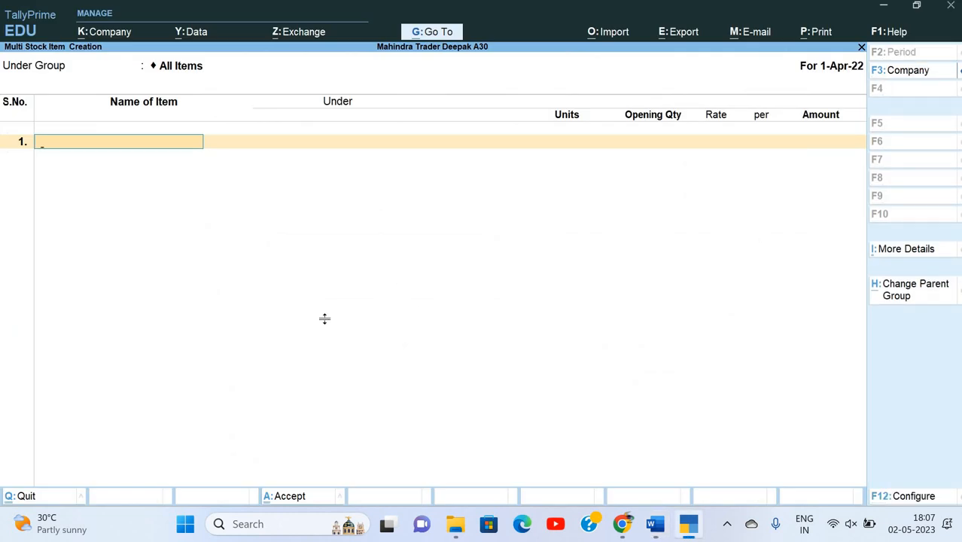
pyautogui.hotkey('alt', 'Tab')
pyautogui.tripleClick(399, 265)
pyautogui.hotkey('ctrl', 'c')
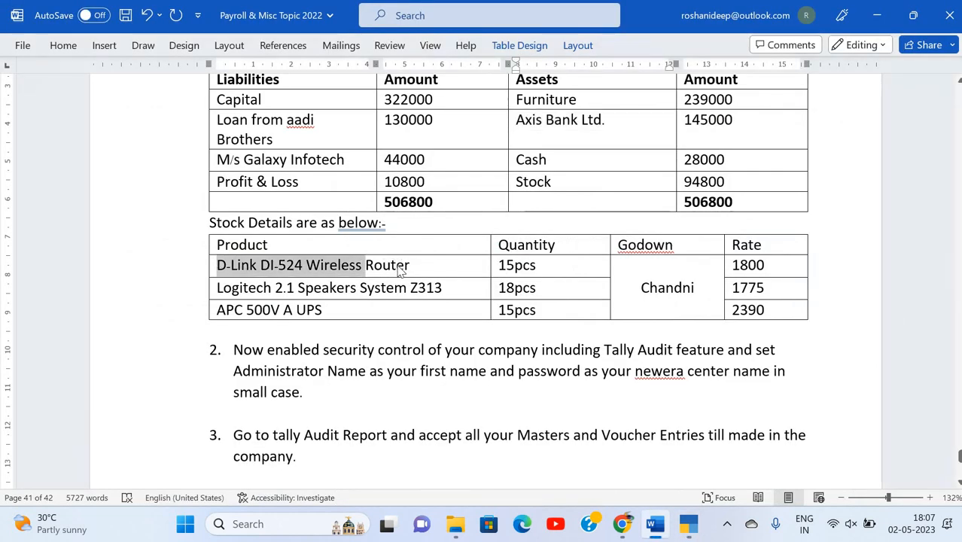
pyautogui.hotkey('alt', 'Tab')
pyautogui.hotkey('ctrl', 'v')
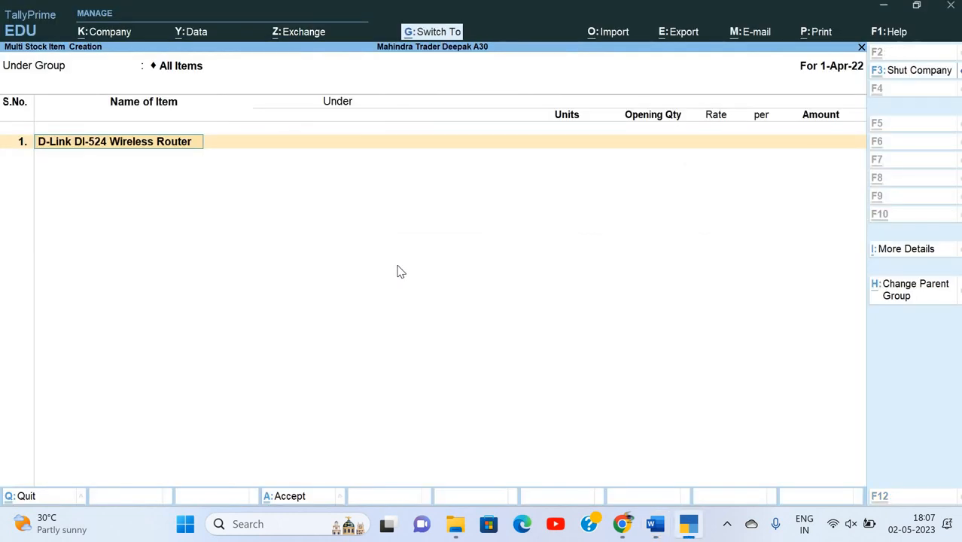
pyautogui.press('Return')
# Create the Computer Equipement stock group under Primary and assign it to the router.
pyautogui.hotkey('alt', 'c')
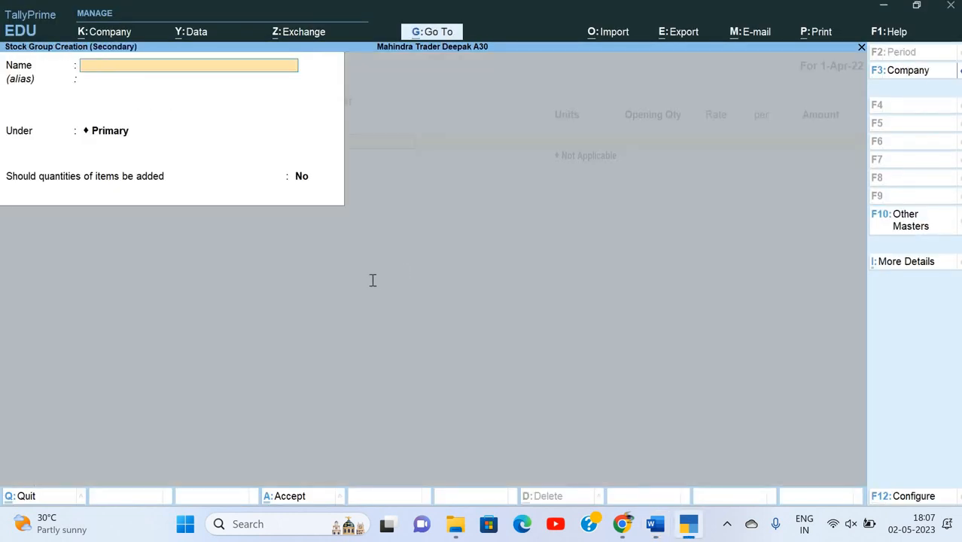
pyautogui.hotkey('alt', 'Tab')
pyautogui.hotkey('alt', 'Tab')
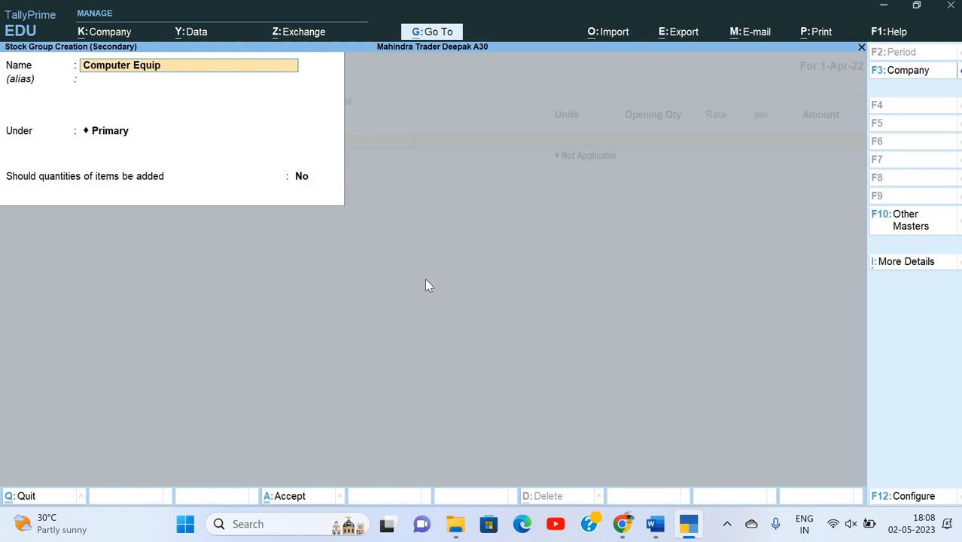
pyautogui.press('Return')
pyautogui.press('Return')
pyautogui.press('Return')
pyautogui.press('Return')
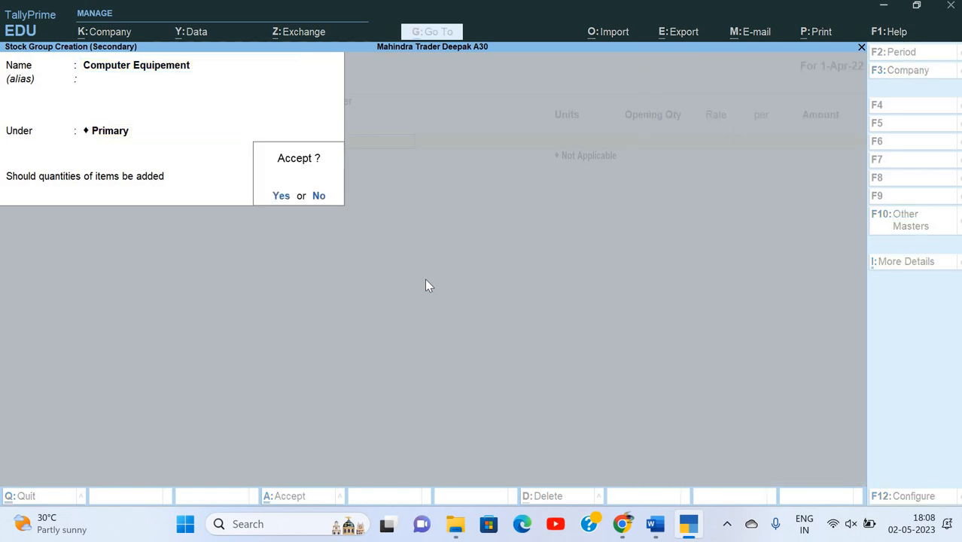
pyautogui.press('Return')
pyautogui.hotkey('alt', 'c')
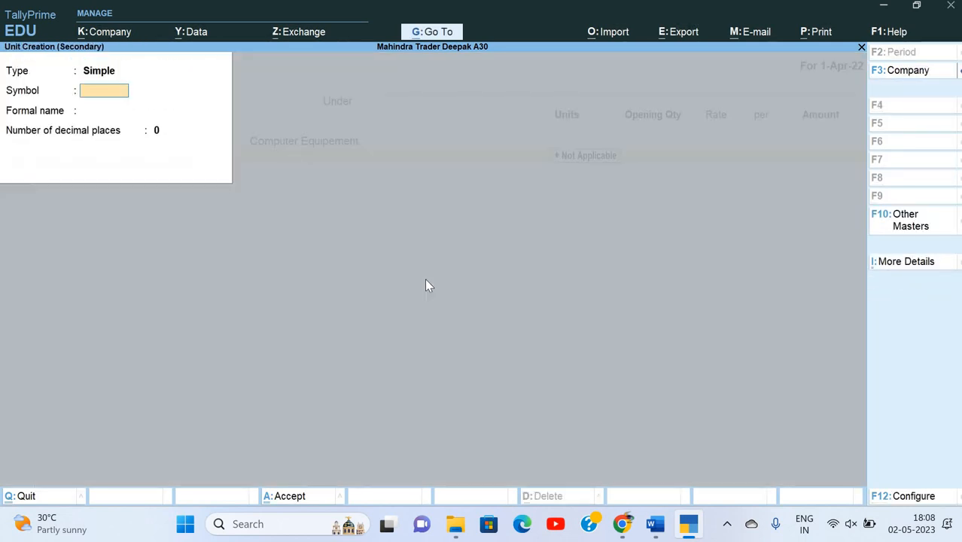
# Create a simple unit with symbol pcs and formal name Pieces.
pyautogui.write('pcs')
pyautogui.press('Return')
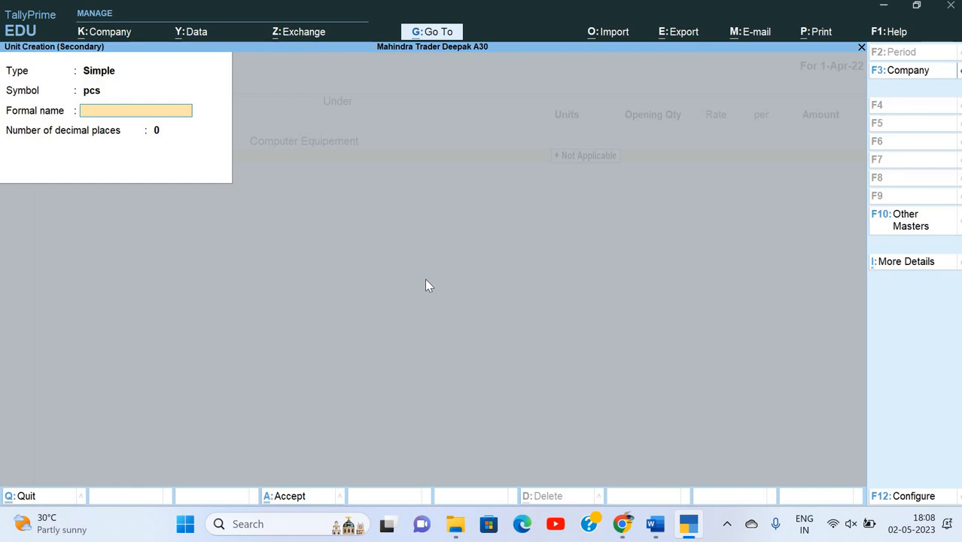
pyautogui.write('Pieces')
pyautogui.press('Return')
pyautogui.press('Return')
# Enter an opening quantity of 15 pcs for the router.
pyautogui.hotkey('alt', 'Tab')
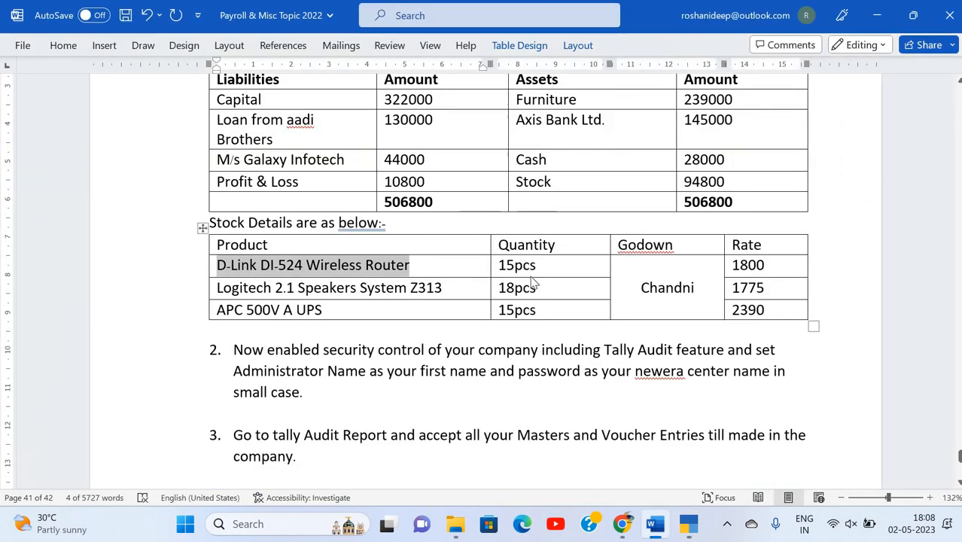
pyautogui.hotkey('alt', 'Tab')
pyautogui.write('15')
pyautogui.press('Return')
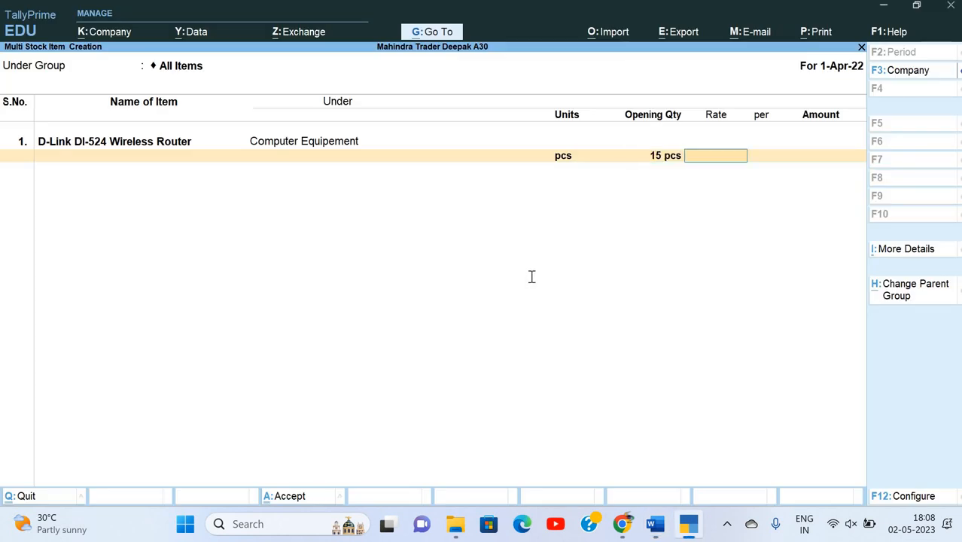
pyautogui.hotkey('alt', 'Tab')
pyautogui.hotkey('alt', 'Tab')
# Create a godown named Chandni, copied from the Word assignment, and return to the item entry.
pyautogui.hotkey('alt', 'g')
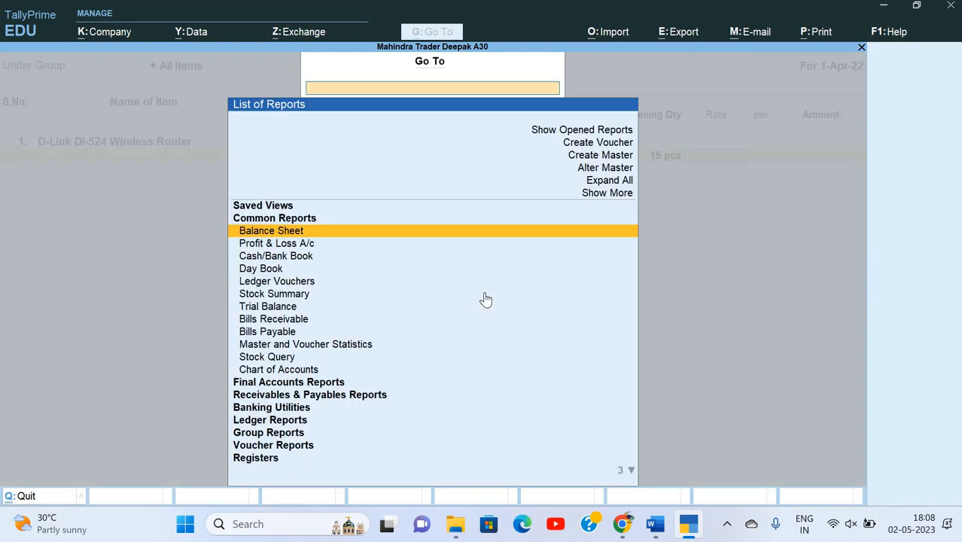
pyautogui.press('Up')
pyautogui.press('Up')
pyautogui.press('Up')
pyautogui.press('Up')
pyautogui.press('Up')
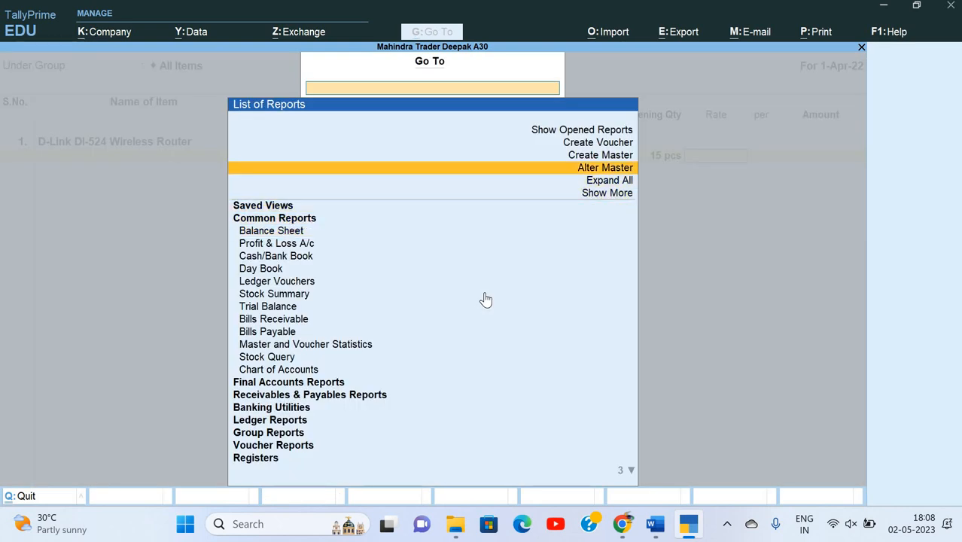
pyautogui.press('Return')
pyautogui.press('Down')
pyautogui.press('Down')
pyautogui.press('Down')
pyautogui.press('Down')
pyautogui.press('Down')
pyautogui.press('Down')
pyautogui.press('Down')
pyautogui.press('Down')
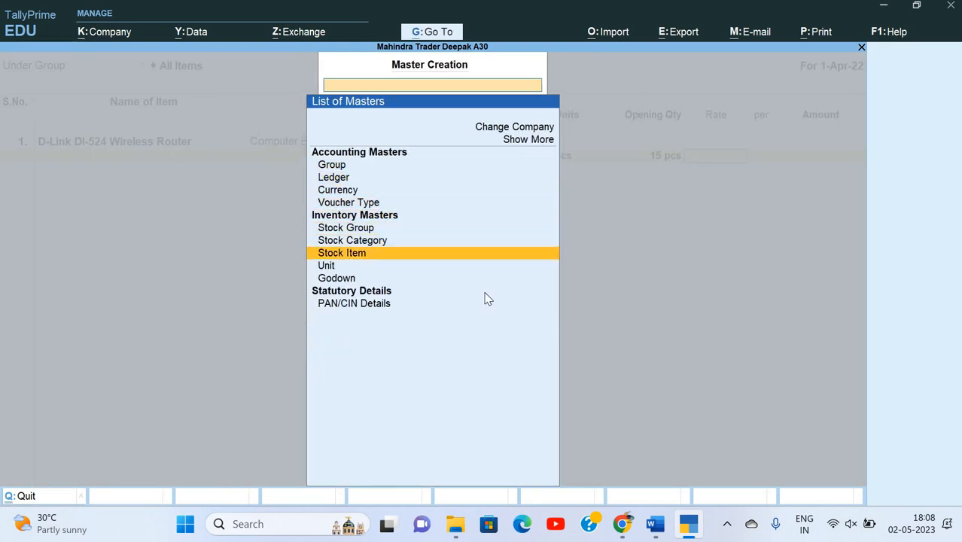
pyautogui.press('Return')
pyautogui.press('Return')
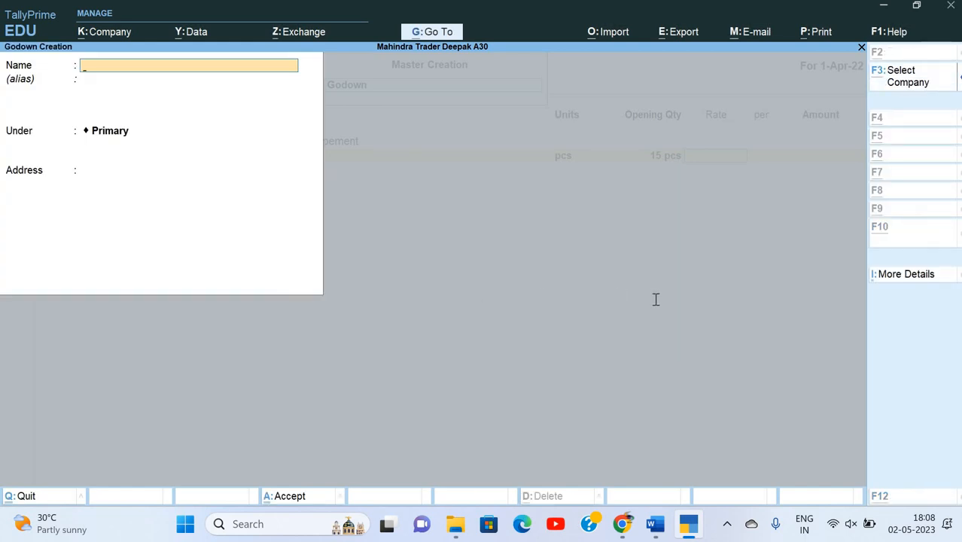
pyautogui.hotkey('alt', 'Tab')
pyautogui.hotkey('alt', 'Tab')
pyautogui.hotkey('alt', 'Tab')
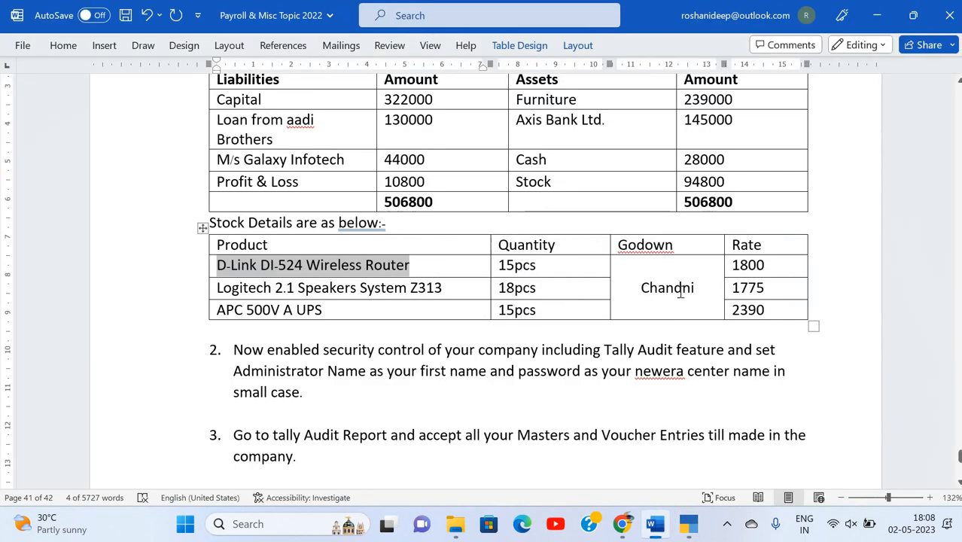
pyautogui.doubleClick(699, 292)
pyautogui.hotkey('ctrl', 'c')
pyautogui.rightClick(698, 293)
pyautogui.press('c')
pyautogui.hotkey('alt', 'Tab')
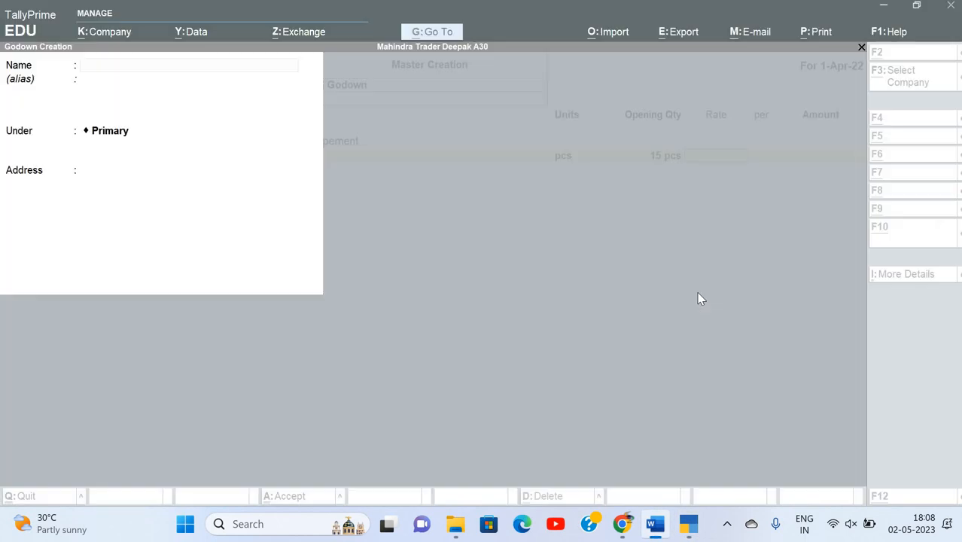
pyautogui.hotkey('ctrl', 'v')
pyautogui.press('Return')
pyautogui.press('Return')
pyautogui.press('Return')
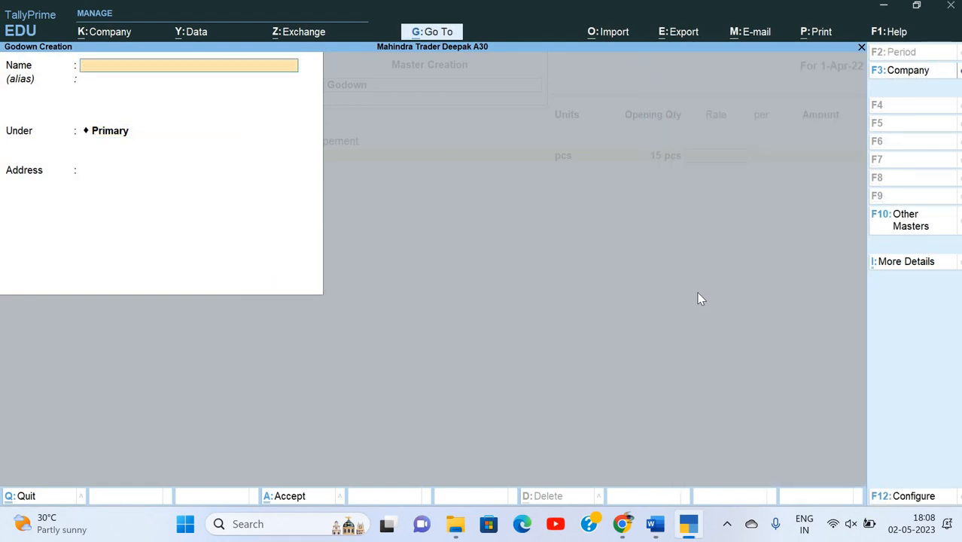
pyautogui.press('Escape')
pyautogui.press('Escape')
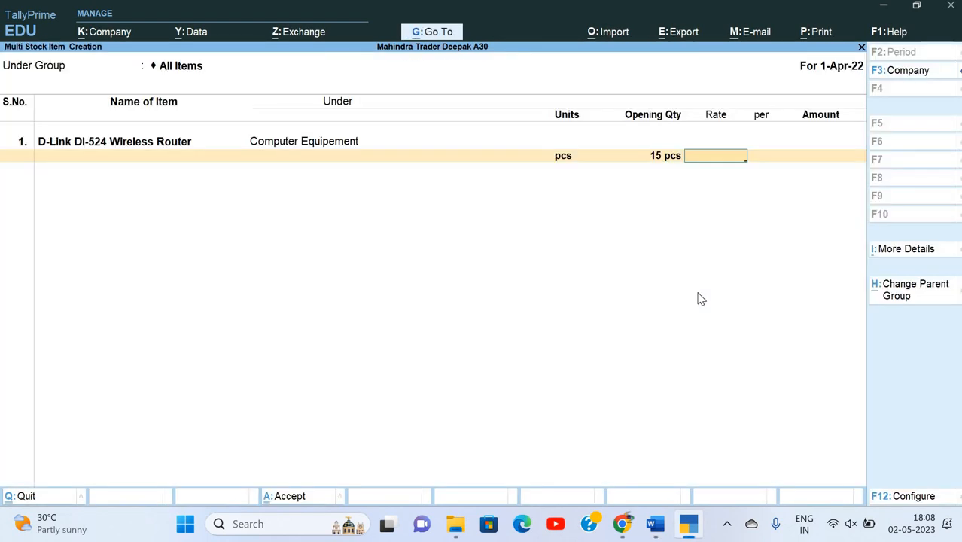
# Allocate the router's 15 pcs to the Chandni godown at a rate of 1800.
pyautogui.press('BackSpace')
pyautogui.press('BackSpace')
pyautogui.press('Return')
pyautogui.press('Return')
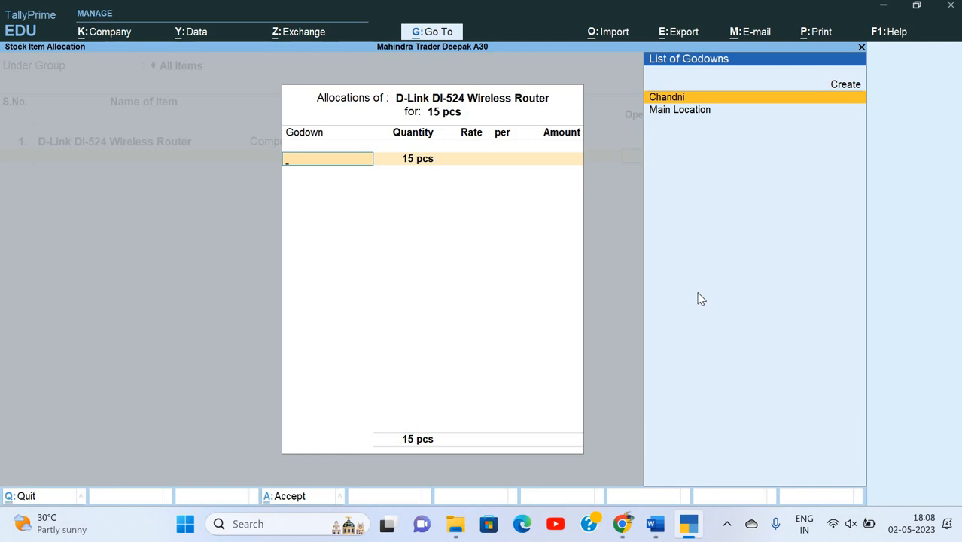
pyautogui.press('Return')
pyautogui.press('Return')
pyautogui.hotkey('alt', 'Tab')
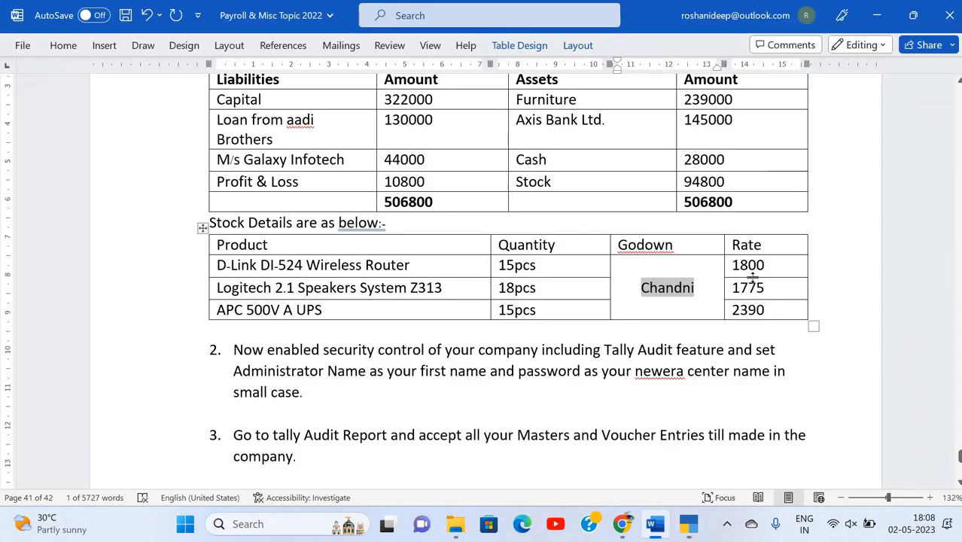
pyautogui.hotkey('alt', 'Tab')
pyautogui.write('18')
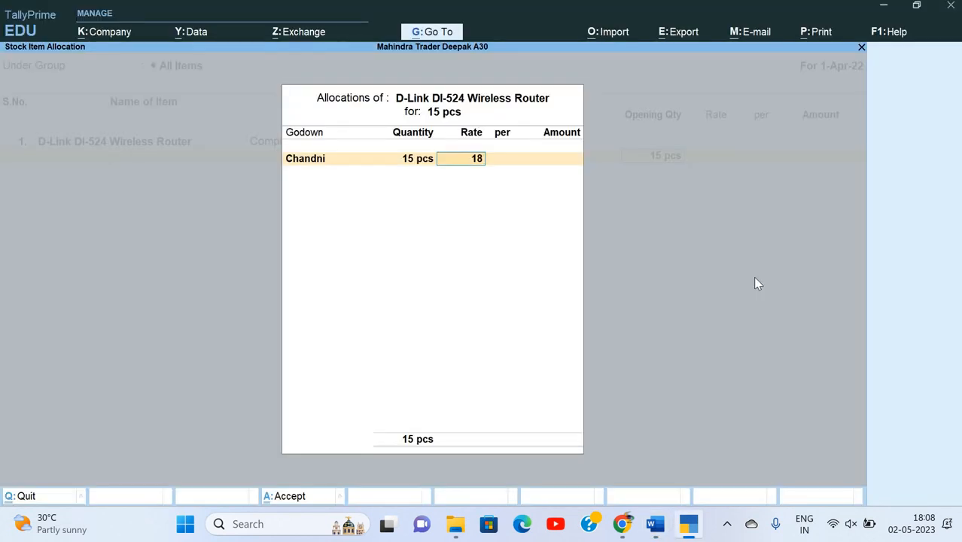
pyautogui.write('00')
pyautogui.press('Return')
pyautogui.press('Return')
pyautogui.press('Return')
pyautogui.press('Return')
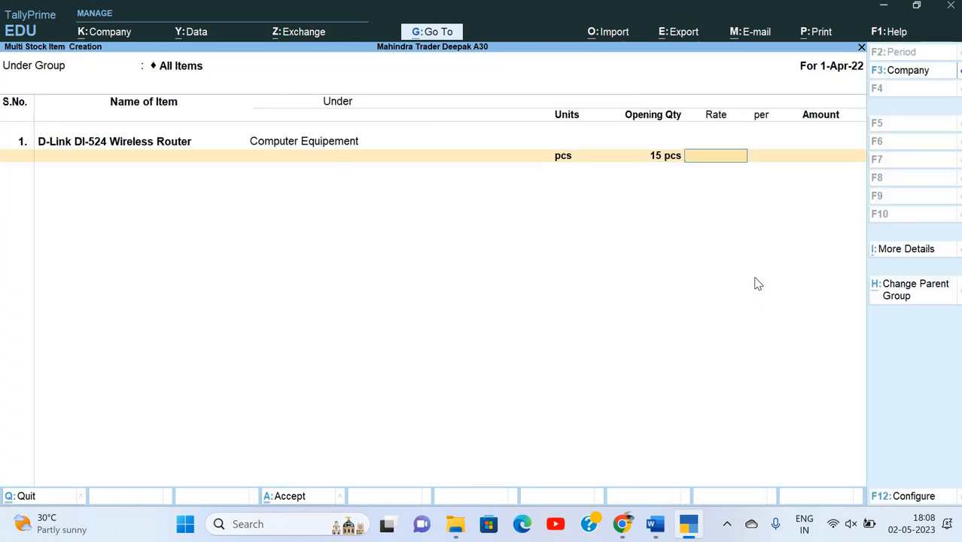
# Set the router row's rate to 1,800.00 per pcs, giving 27,000.00.
pyautogui.press('BackSpace')
pyautogui.press('BackSpace')
pyautogui.press('BackSpace')
pyautogui.press('Return')
pyautogui.press('Return')
pyautogui.press('Return')
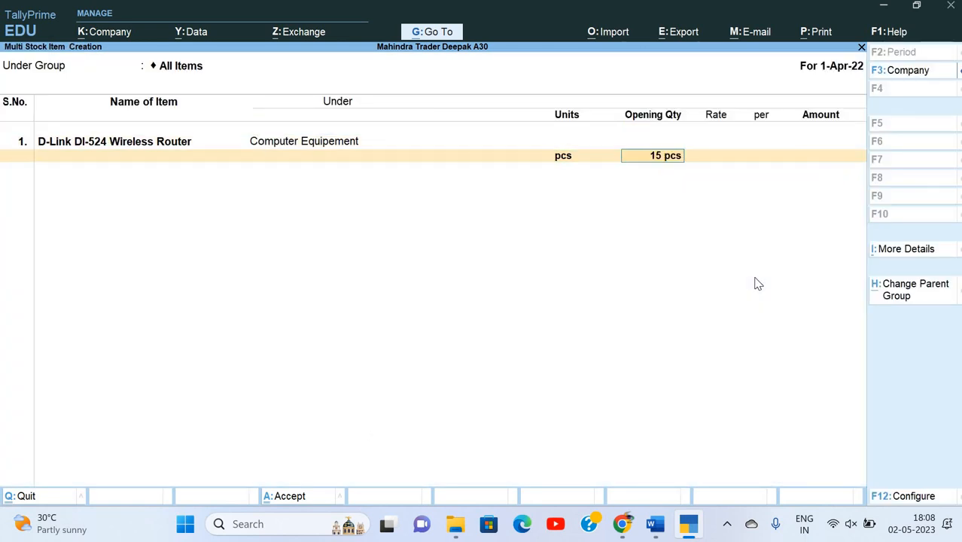
pyautogui.press('Return')
pyautogui.press('Return')
pyautogui.press('Return')
pyautogui.press('Return')
pyautogui.press('Return')
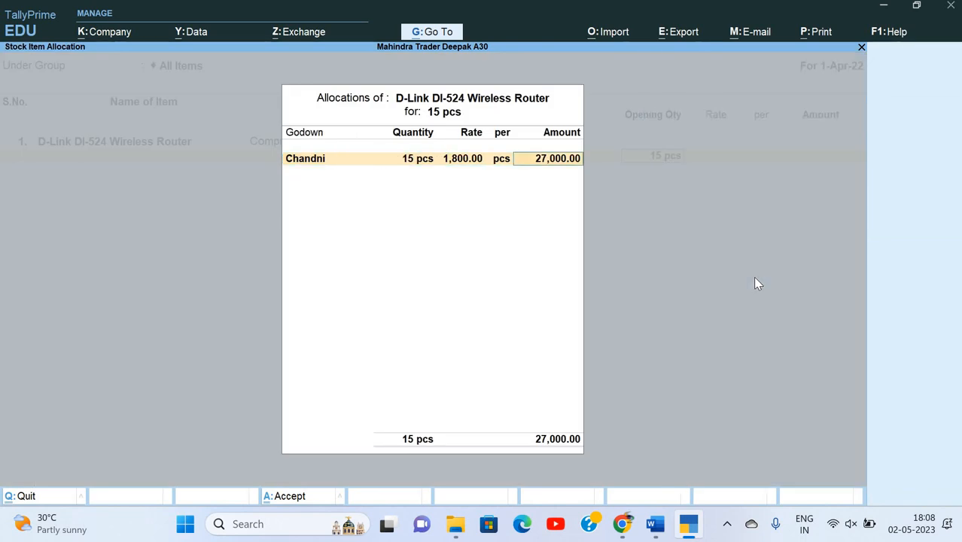
pyautogui.press('Return')
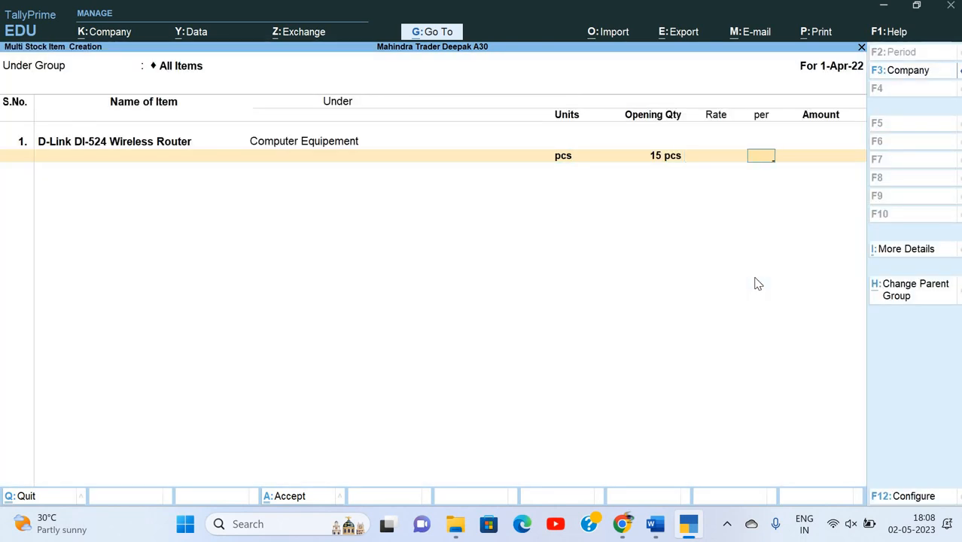
pyautogui.press('BackSpace')
pyautogui.hotkey('alt', 'Tab')
pyautogui.hotkey('alt', 'Tab')
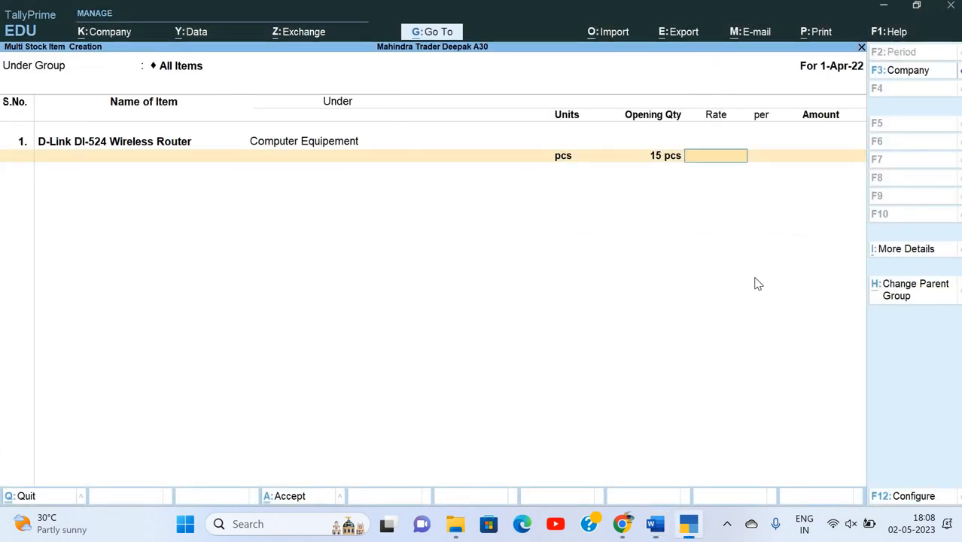
pyautogui.write('1800')
pyautogui.press('Return')
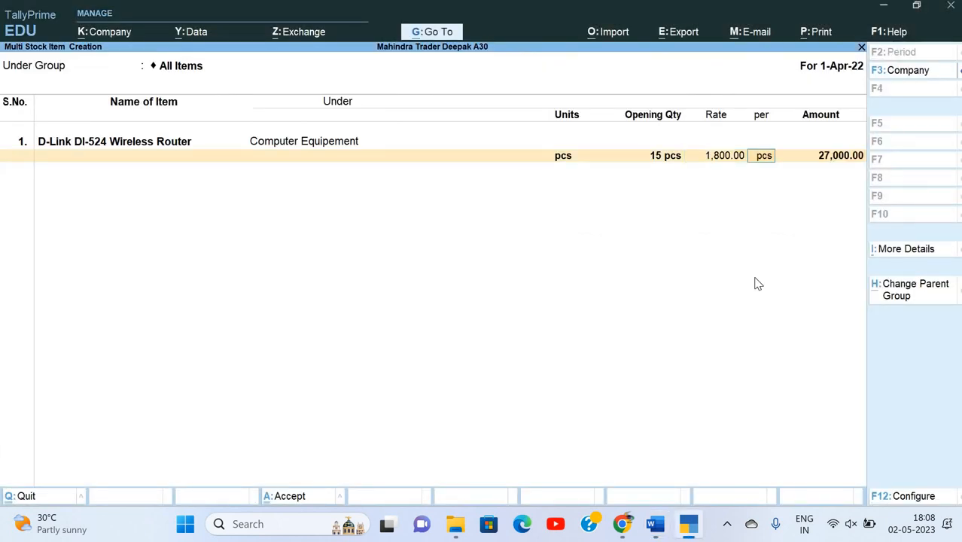
pyautogui.press('Return')
pyautogui.press('Return')
# Add Logitech 2.1 Speakers System Z313 under Computer Equipement with unit pcs and quantity 18.
pyautogui.hotkey('alt', 'Tab')
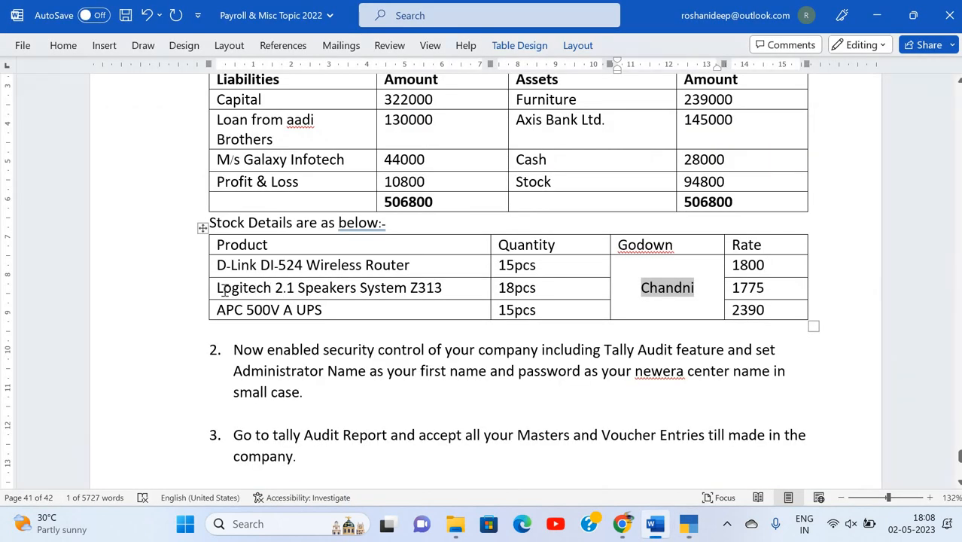
pyautogui.moveTo(216, 287); pyautogui.dragTo(444, 284)
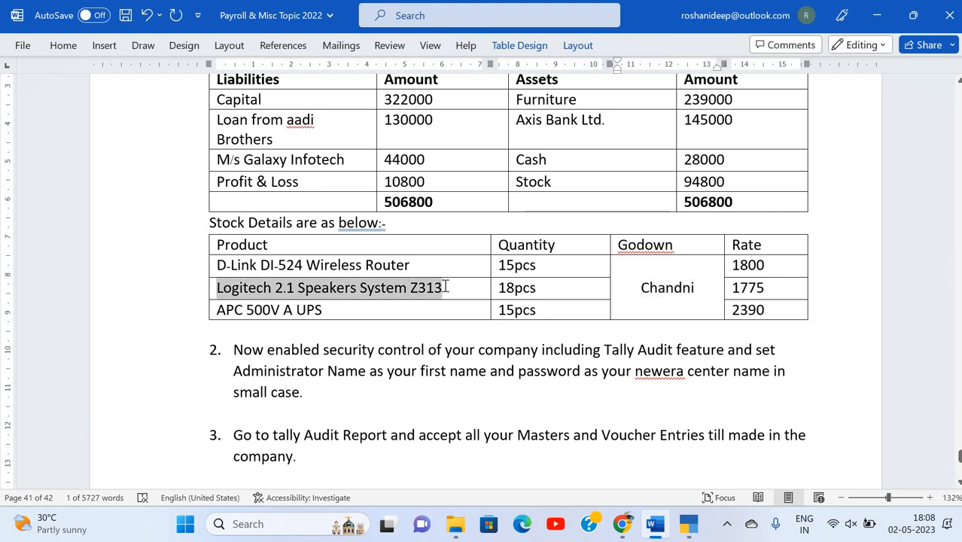
pyautogui.hotkey('alt', 'Tab')
pyautogui.hotkey('ctrl', 'alt', 'v')
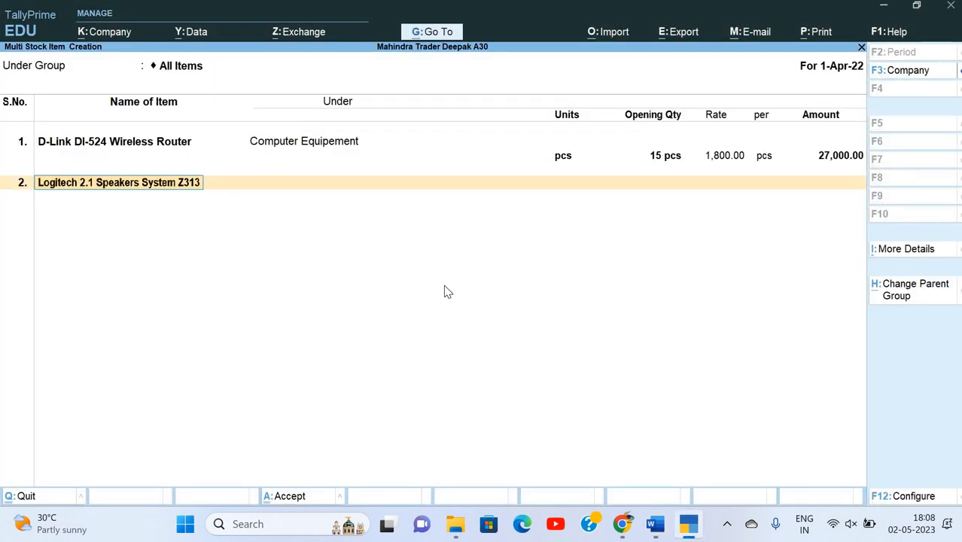
pyautogui.press('Return')
pyautogui.press('Down')
pyautogui.press('Return')
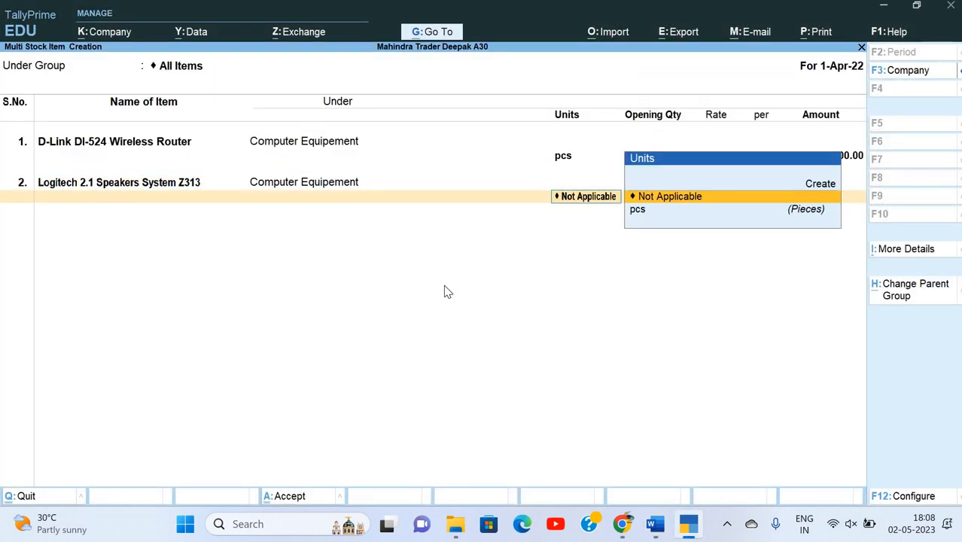
pyautogui.press('Down')
pyautogui.press('Return')
pyautogui.hotkey('alt', 'Tab')
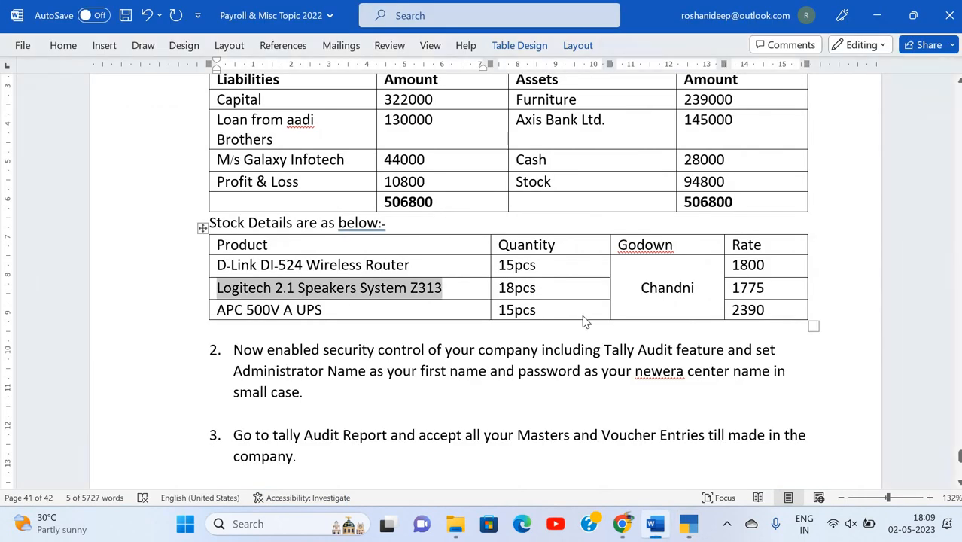
pyautogui.hotkey('alt', 'Tab')
pyautogui.write('18')
pyautogui.press('Return')
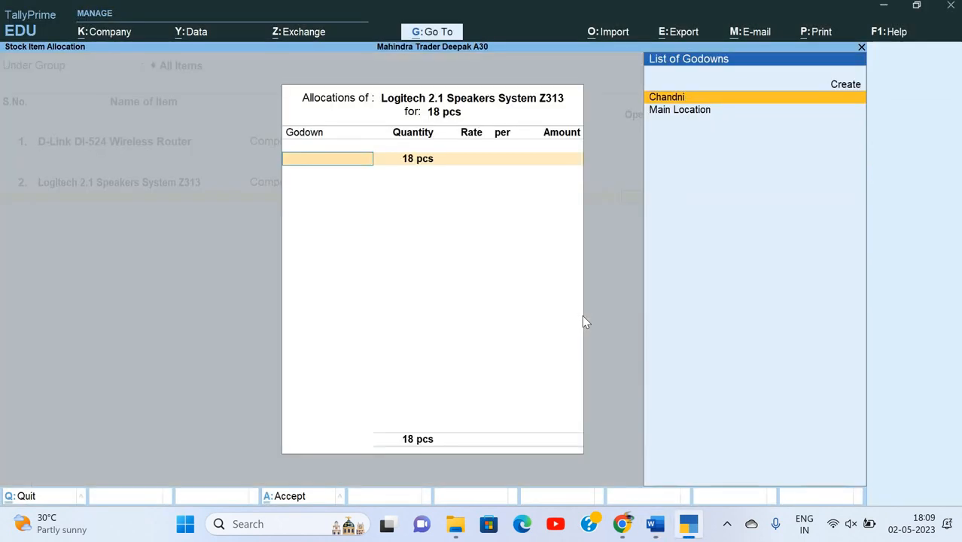
# Allocate the 18 speakers to the Chandni godown at a rate of 1,775.
pyautogui.press('Down')
pyautogui.press('Up')
pyautogui.press('Return')
pyautogui.hotkey('alt', 'Tab')
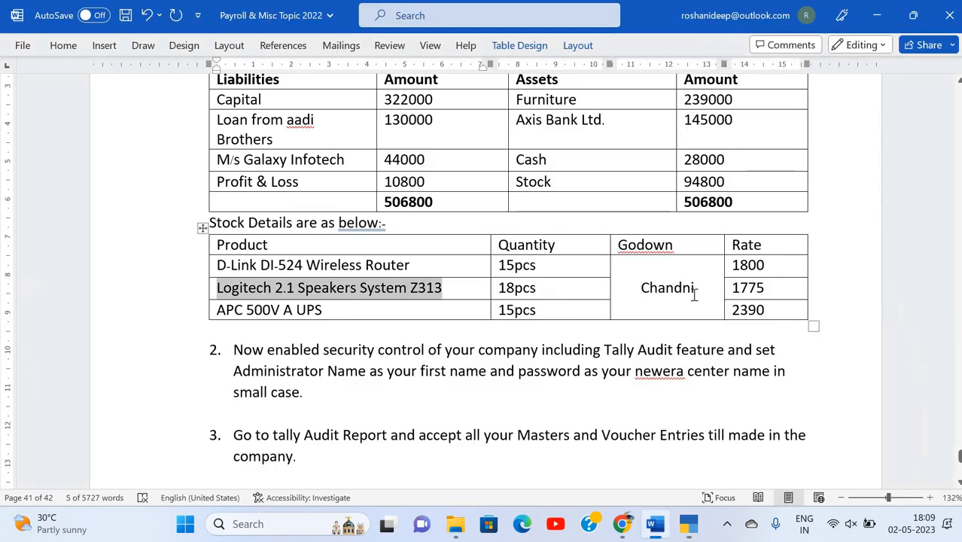
pyautogui.hotkey('alt', 'Tab')
pyautogui.press('Return')
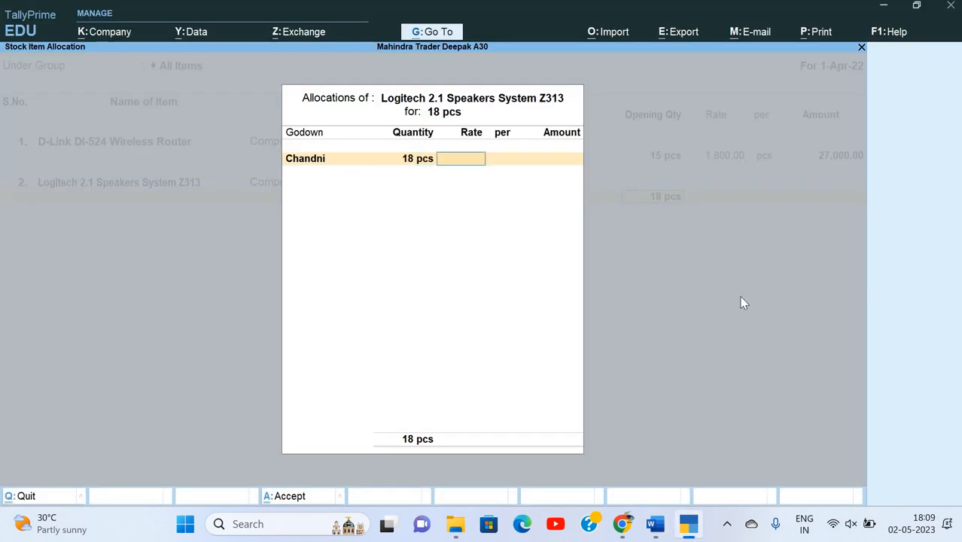
pyautogui.write('1,775')
pyautogui.press('Return')
pyautogui.press('Return')
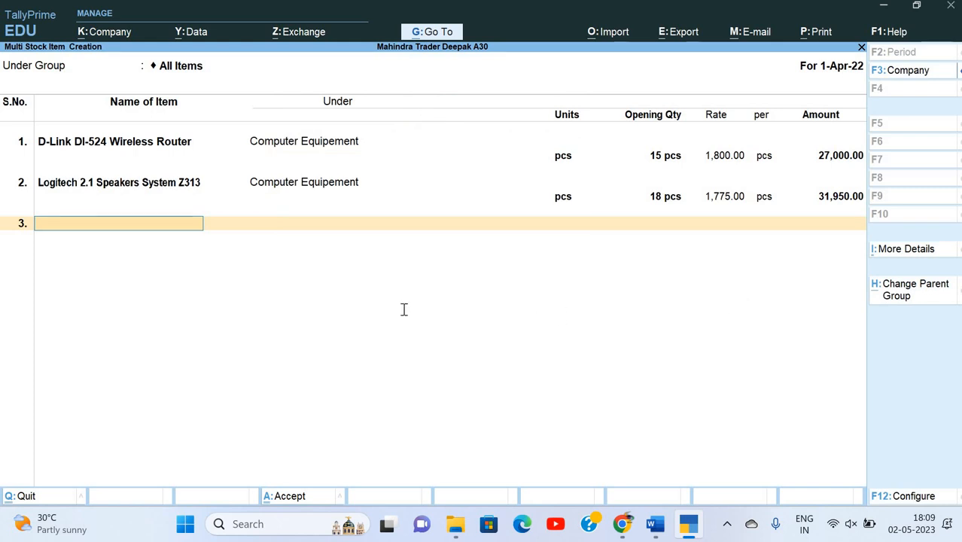
pyautogui.hotkey('alt', 'Tab')
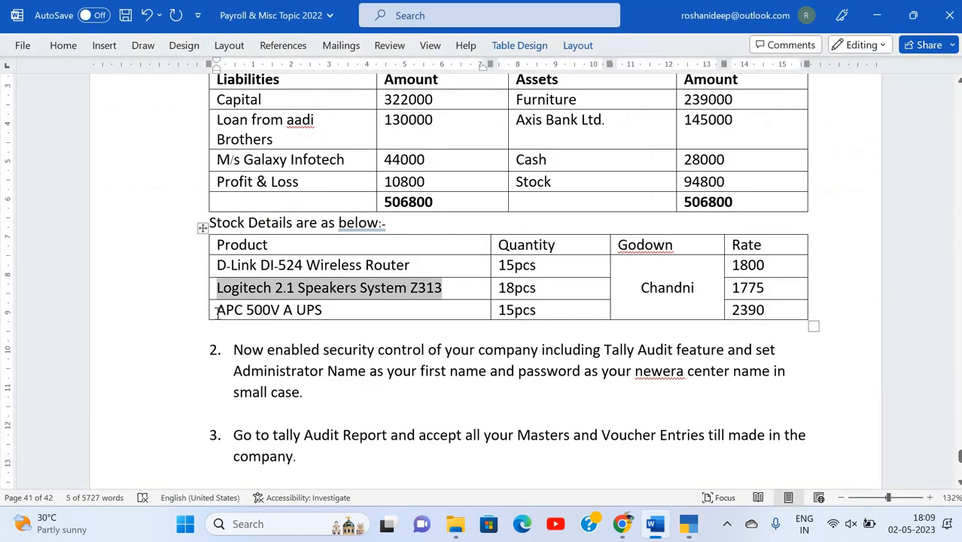
# Add APC 500V A UPS as item 3 under Computer Equipement with 15 pcs.
pyautogui.tripleClick(313, 318)
pyautogui.hotkey('ctrl', 'c')
pyautogui.hotkey('alt', 'Tab')
pyautogui.hotkey('ctrl', 'v')
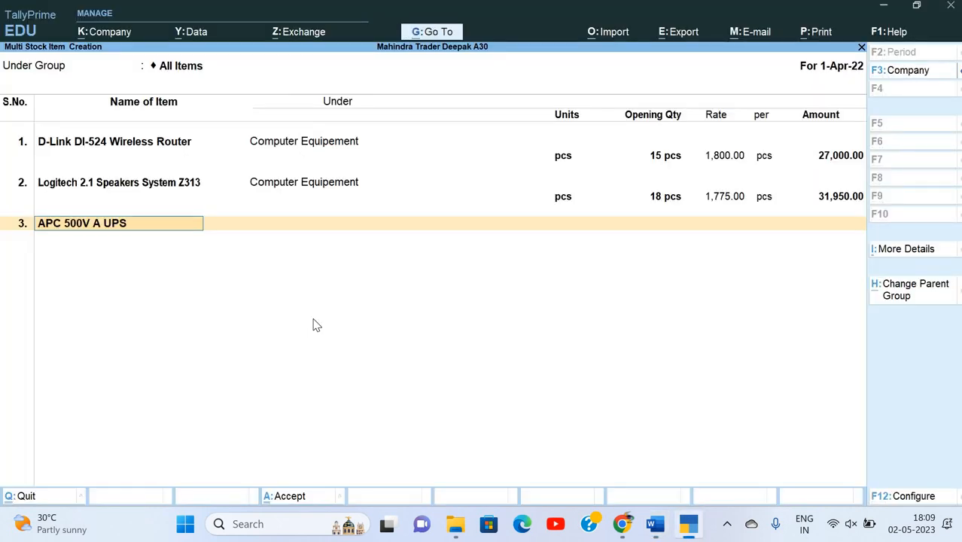
pyautogui.press('Return')
pyautogui.press('Down')
pyautogui.press('Return')
pyautogui.press('Down')
pyautogui.press('Return')
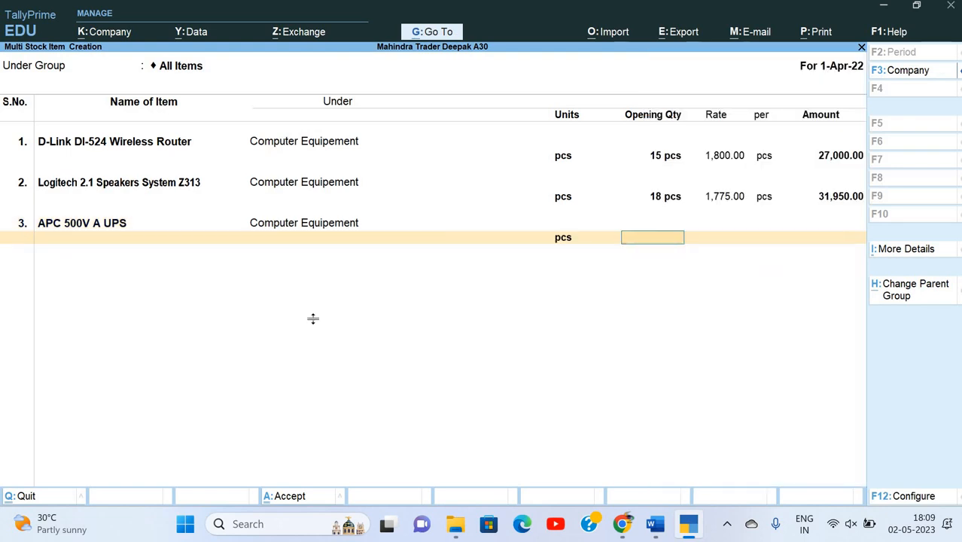
pyautogui.hotkey('alt', 'Tab')
pyautogui.hotkey('alt', 'Tab')
pyautogui.write('15')
pyautogui.press('Return')
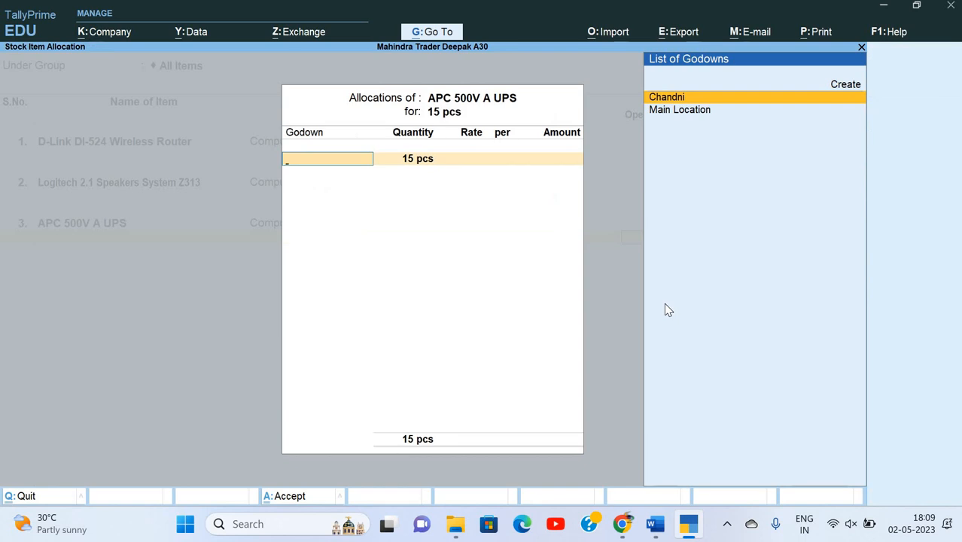
# Allocate the 15 UPS units to Chandni at 2,390, then reopen the allocation to review.
pyautogui.press('Up')
pyautogui.press('Down')
pyautogui.press('Return')
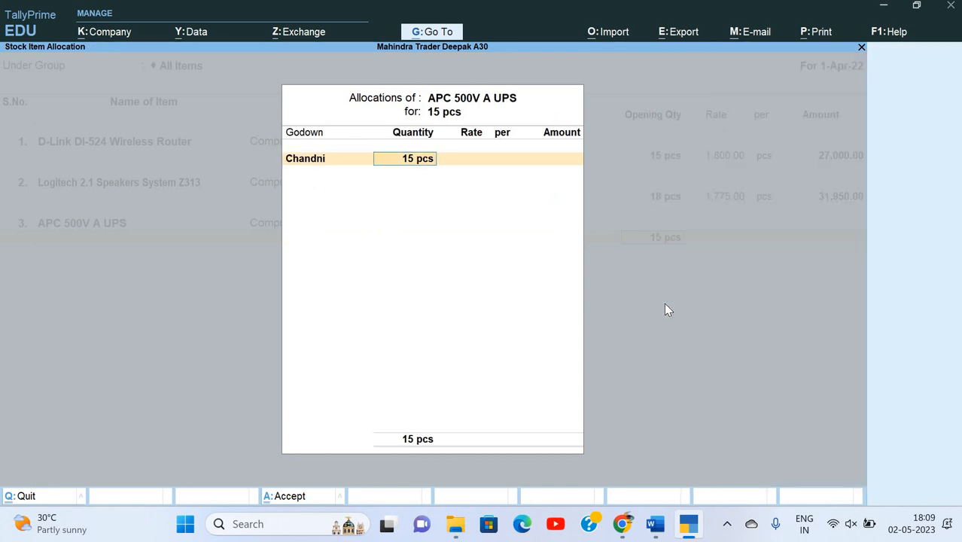
pyautogui.press('Return')
pyautogui.write('2,390')
pyautogui.press('Return')
pyautogui.press('Return')
pyautogui.press('Return')
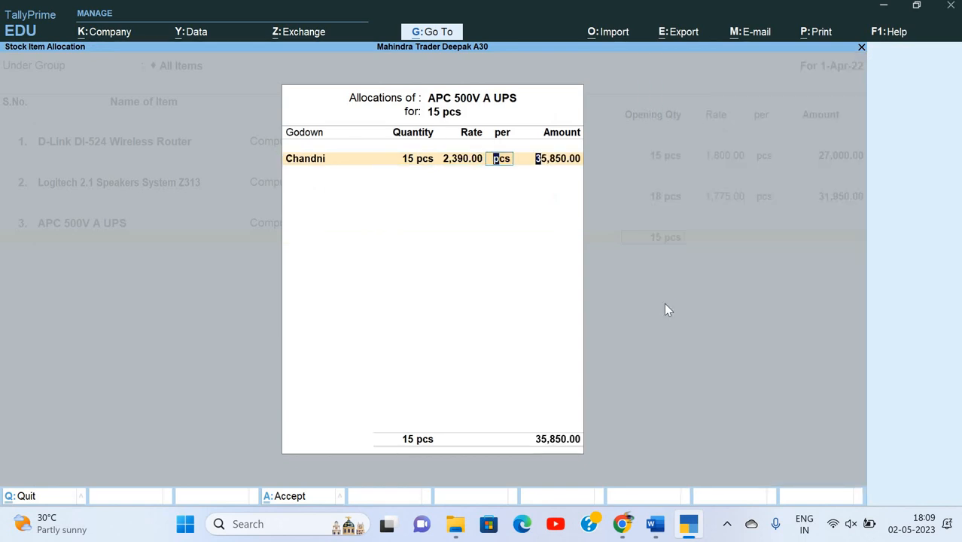
pyautogui.hotkey('alt', 'Tab')
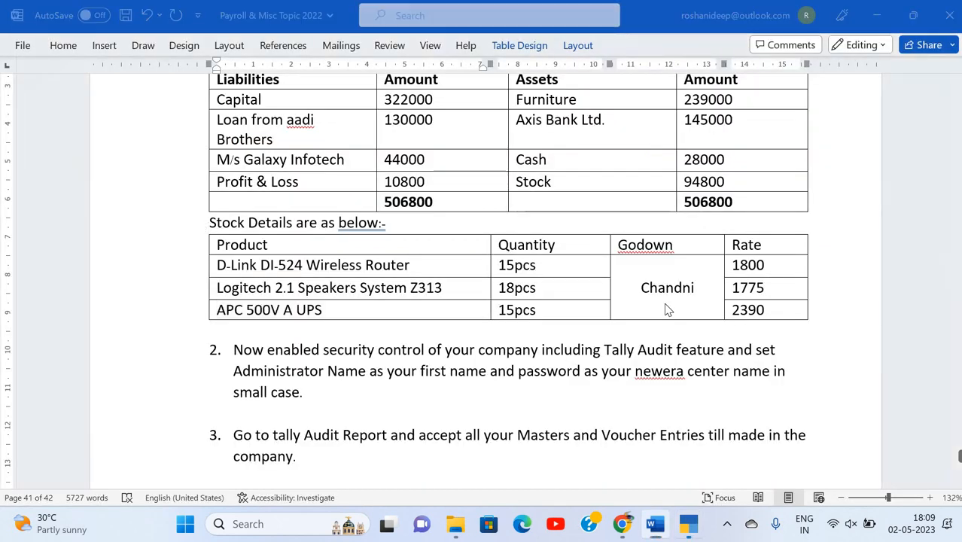
pyautogui.hotkey('alt', 'Tab')
pyautogui.press('Return')
pyautogui.press('n')
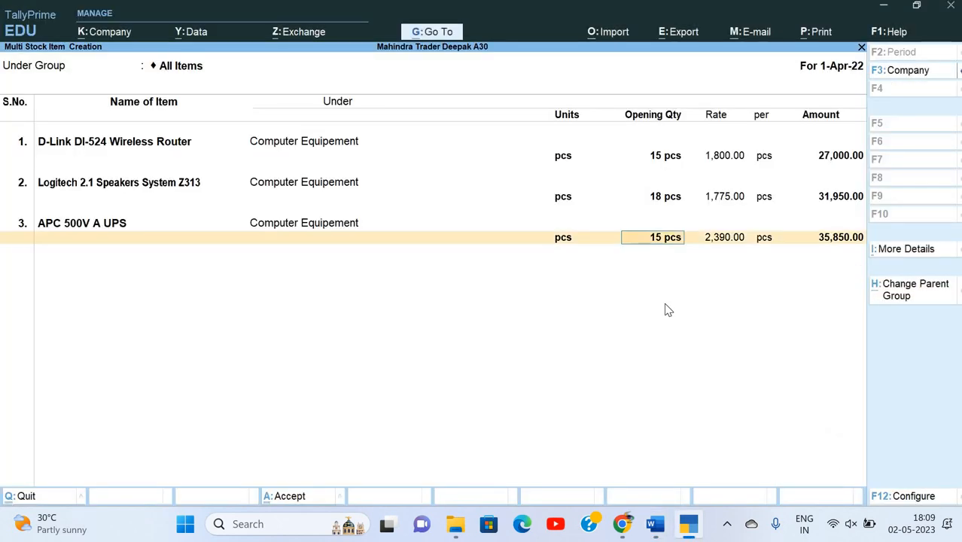
pyautogui.press('Return')
pyautogui.press('Return')
pyautogui.press('Return')
pyautogui.press('Return')
pyautogui.press('Return')
pyautogui.press('Return')
pyautogui.press('Return')
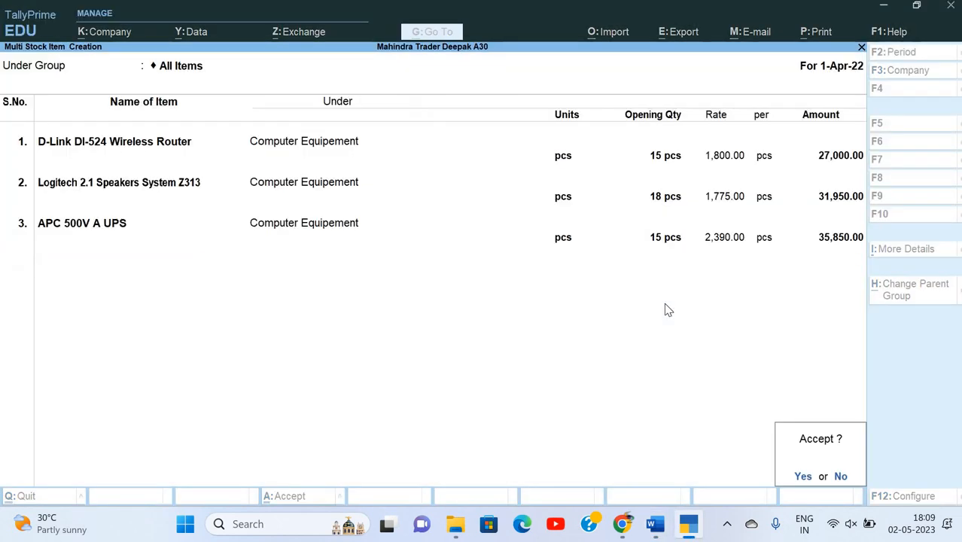
# Accept the three new stock items and return to the Gateway of Tally.
pyautogui.press('y')
pyautogui.press('Escape')
pyautogui.press('Escape')
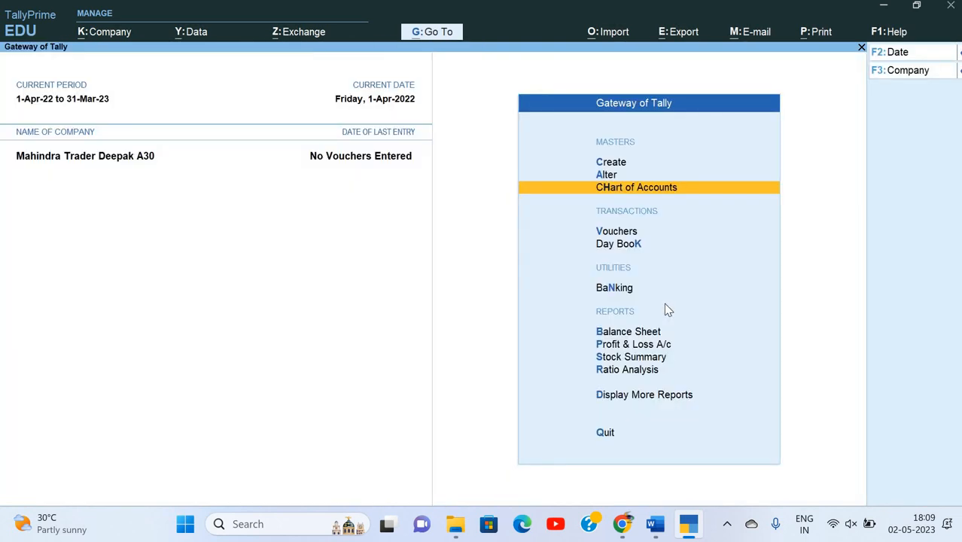
pyautogui.press('Up')
pyautogui.press('Up')
# Drill from the Balance Sheet's Closing Stock into Computer Equipement to verify 94,800.00.
pyautogui.press('b')
pyautogui.press('Right')
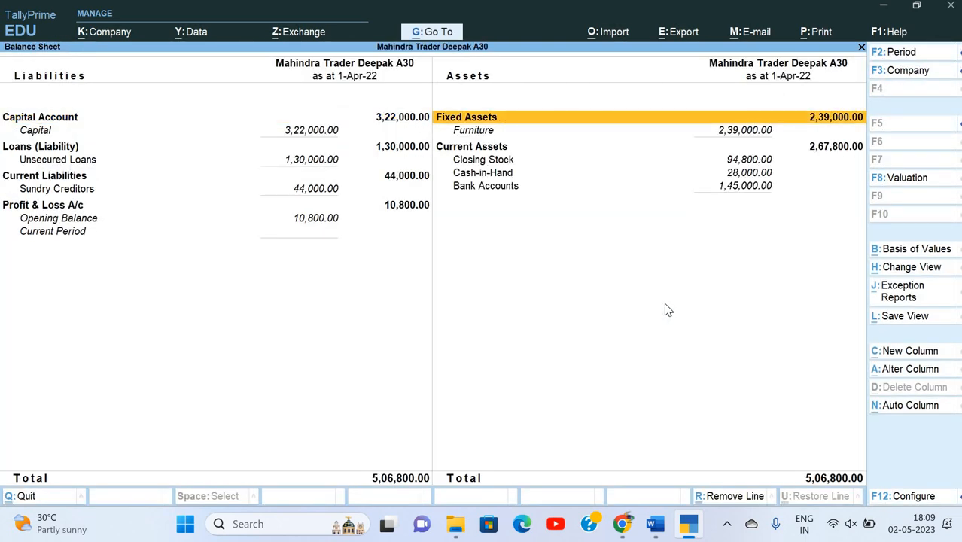
pyautogui.press('Down')
pyautogui.press('Down')
pyautogui.press('Down')
pyautogui.press('Down')
pyautogui.press('Up')
pyautogui.press('Return')
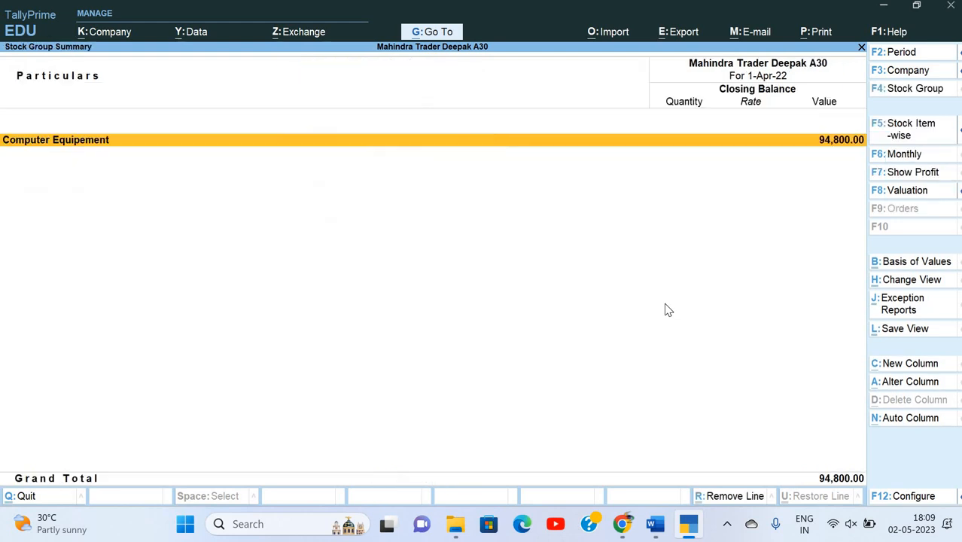
pyautogui.press('Return')
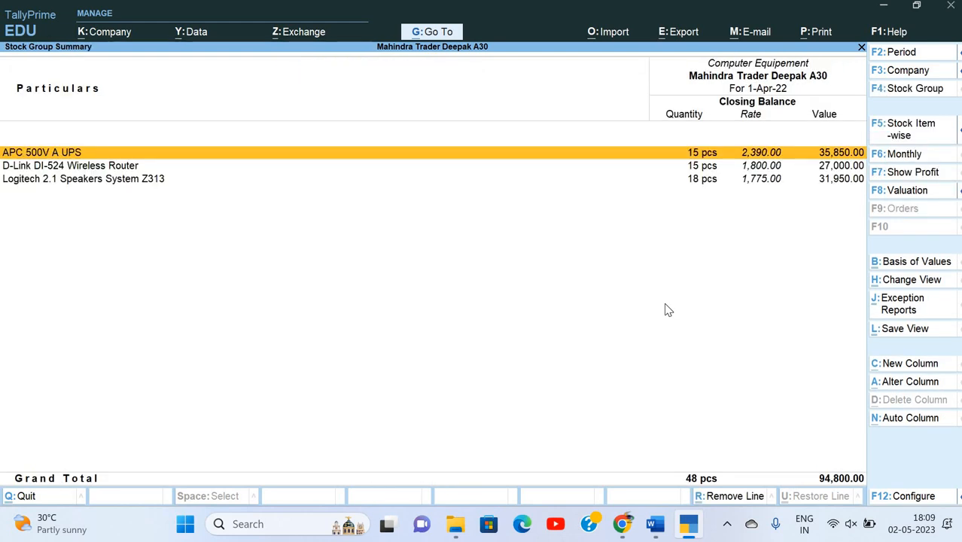
pyautogui.press('Escape')
pyautogui.press('Escape')
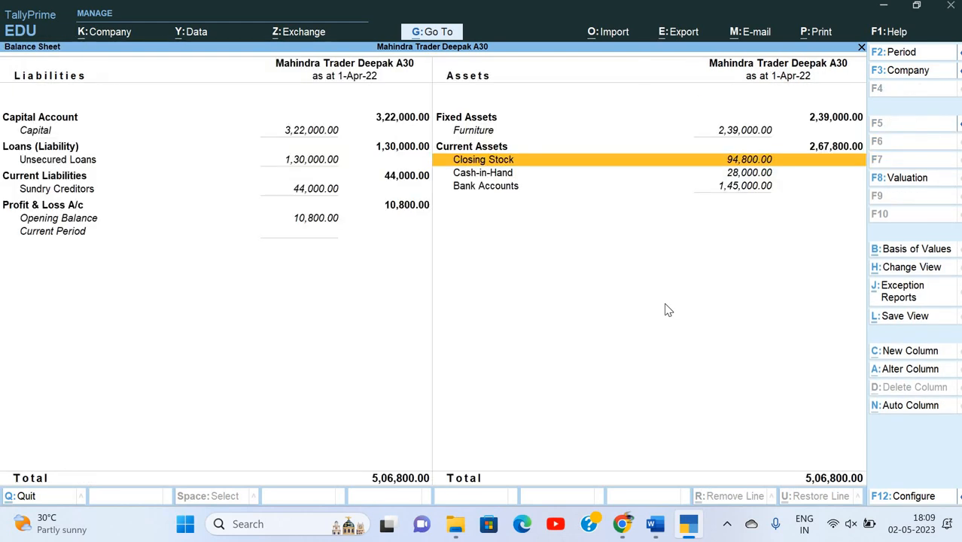
# Return TallyPrime to the main menu and read task 2 in the Word assignment.
pyautogui.press('Escape')
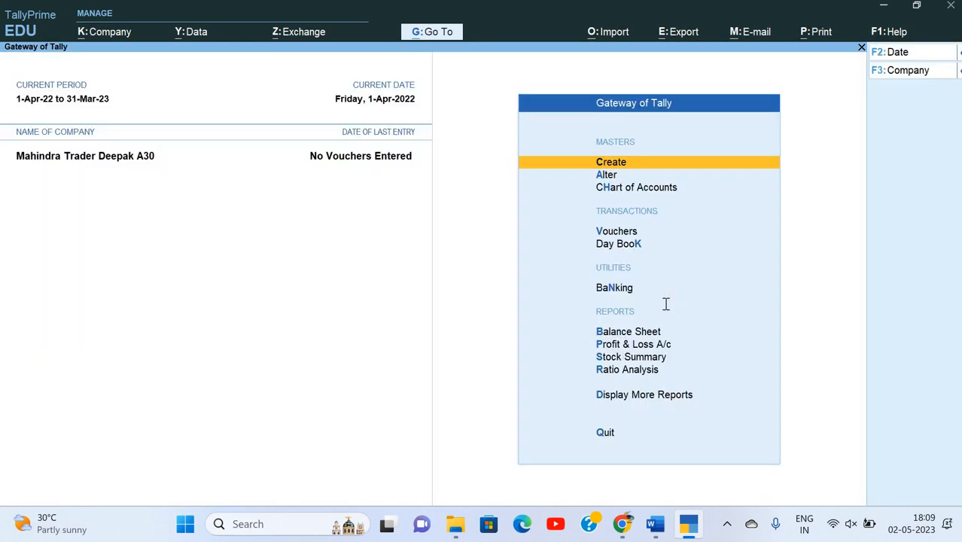
pyautogui.hotkey('alt', 'Tab')
pyautogui.scroll(1, 665, 303)
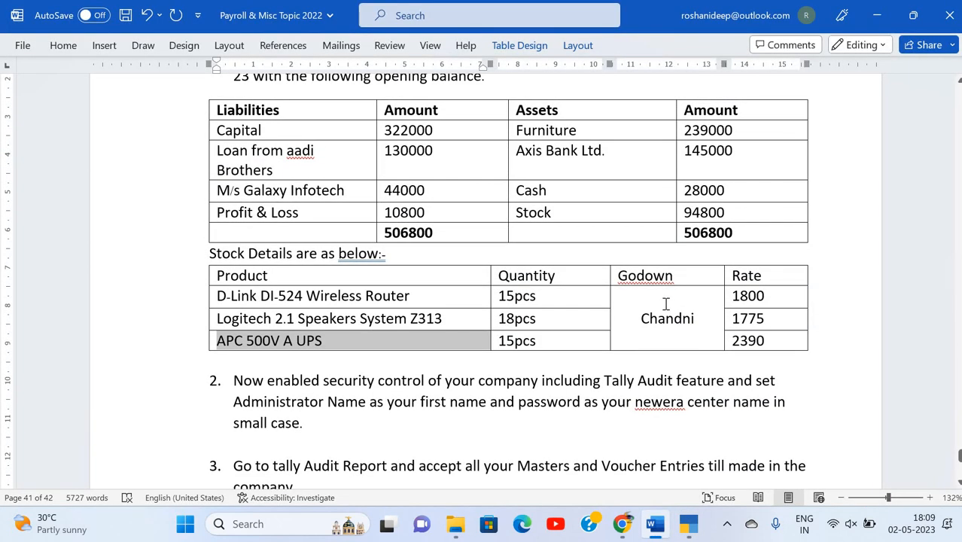
pyautogui.scroll(-3, 665, 303)
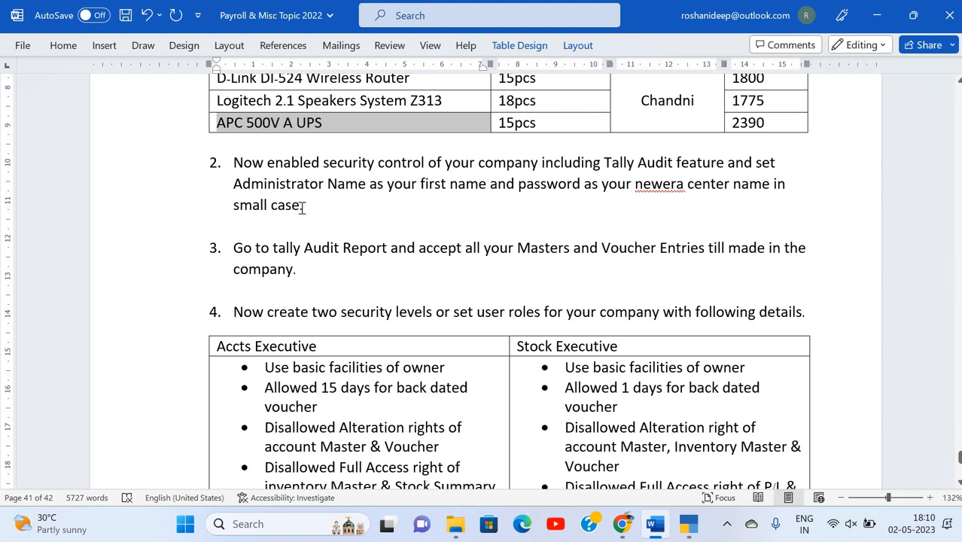
pyautogui.click(343, 206)
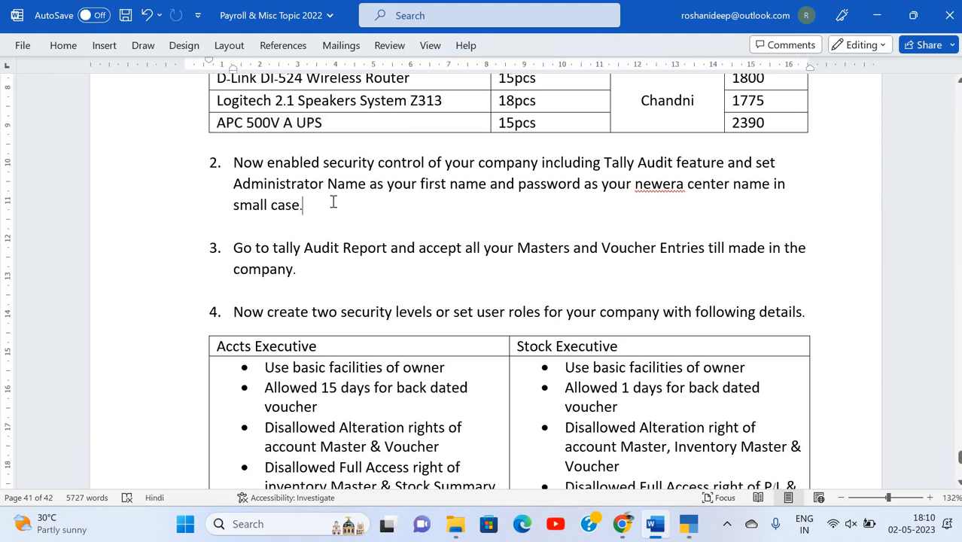
pyautogui.scroll(1, 333, 202)
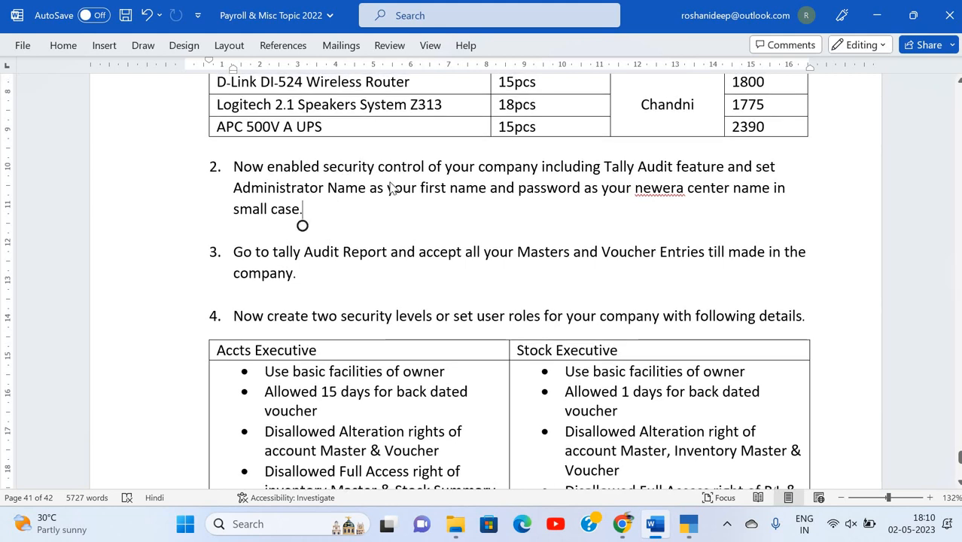
# Highlight the phrase 'security control' in task 2, then go back to TallyPrime.
pyautogui.hotkey('alt', 'Tab')
pyautogui.hotkey('alt', 'Tab')
pyautogui.moveTo(325, 165); pyautogui.dragTo(424, 165)
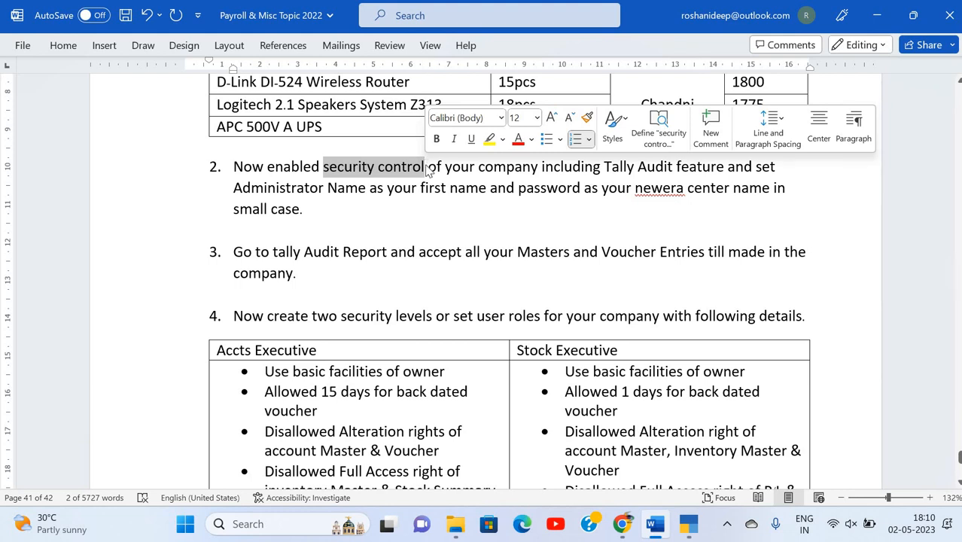
pyautogui.hotkey('alt', 'Tab')
# Open the company's security and user access settings and quit them unchanged.
pyautogui.hotkey('alt', 'k')
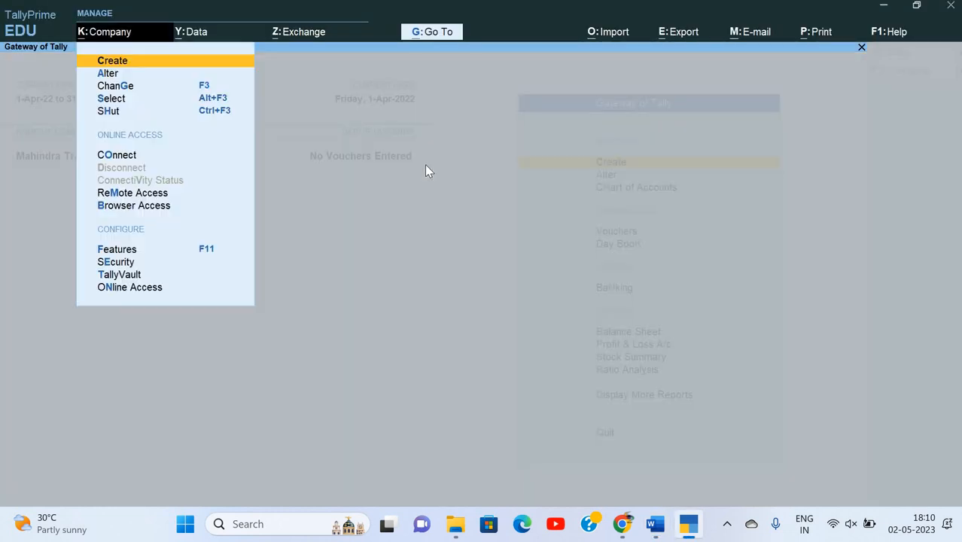
pyautogui.press('Down')
pyautogui.press('Down')
pyautogui.press('Down')
pyautogui.press('Down')
pyautogui.press('Down')
pyautogui.press('Down')
pyautogui.press('Down')
pyautogui.press('Down')
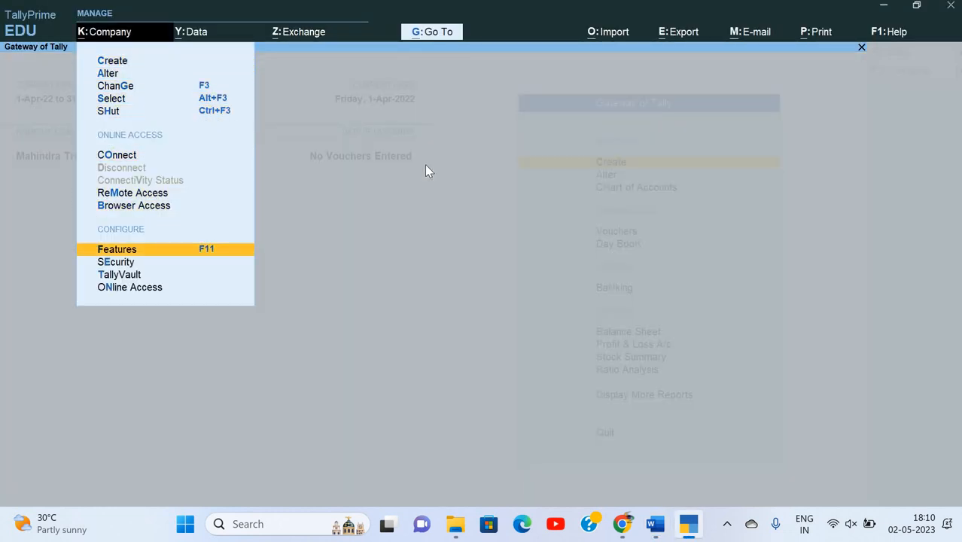
pyautogui.press('Down')
pyautogui.press('Return')
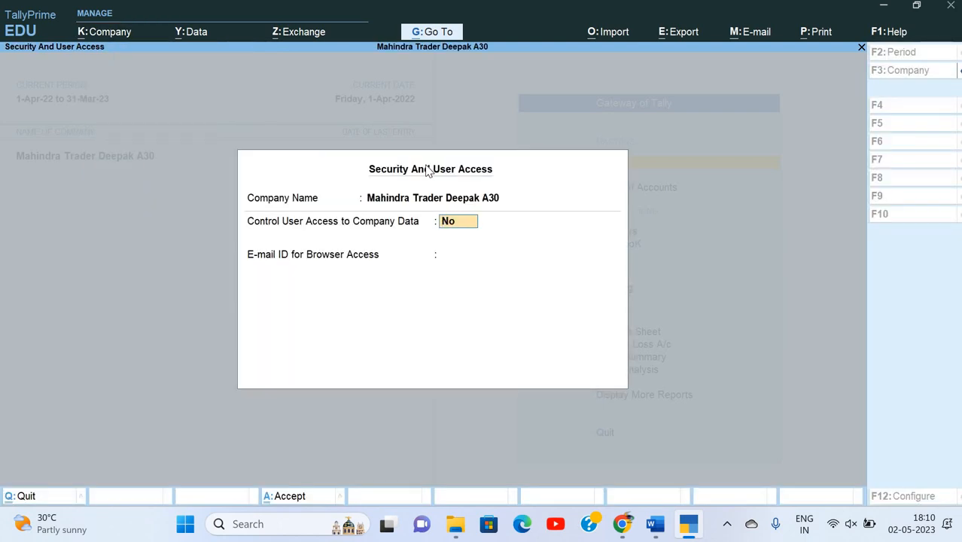
pyautogui.press('Escape')
pyautogui.press('y')
# Open Company Creation, look through its configuration options, and leave the empty form.
pyautogui.hotkey('alt', 'k')
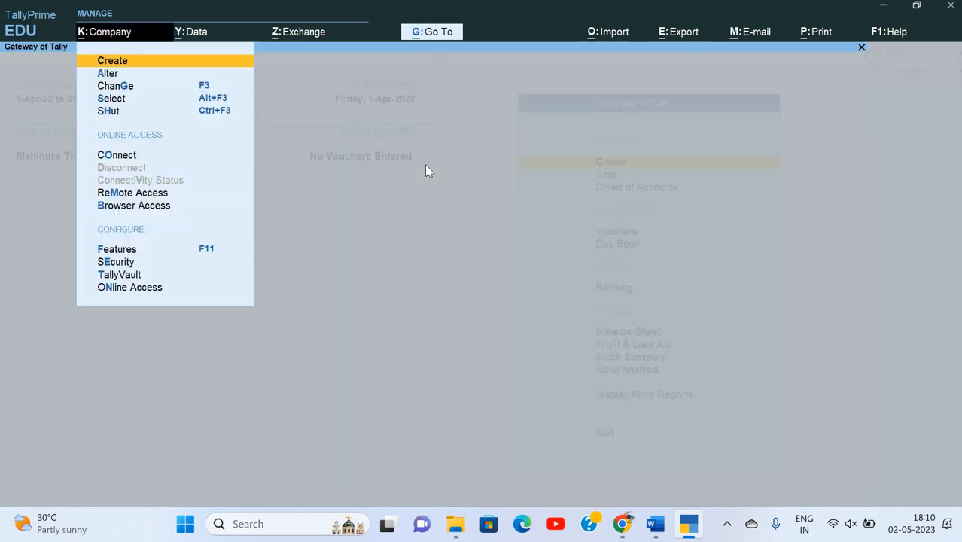
pyautogui.press('Down')
pyautogui.press('Up')
pyautogui.press('Return')
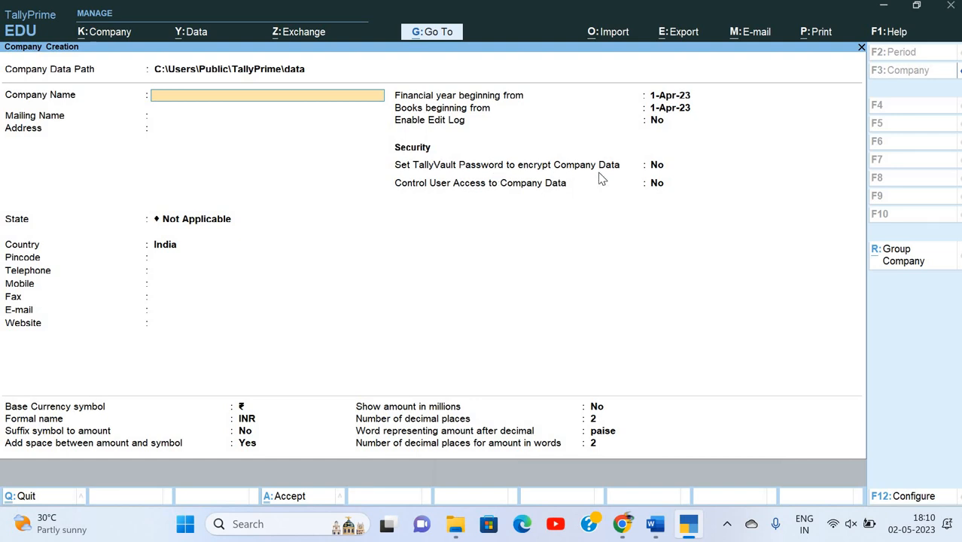
pyautogui.press('F12')
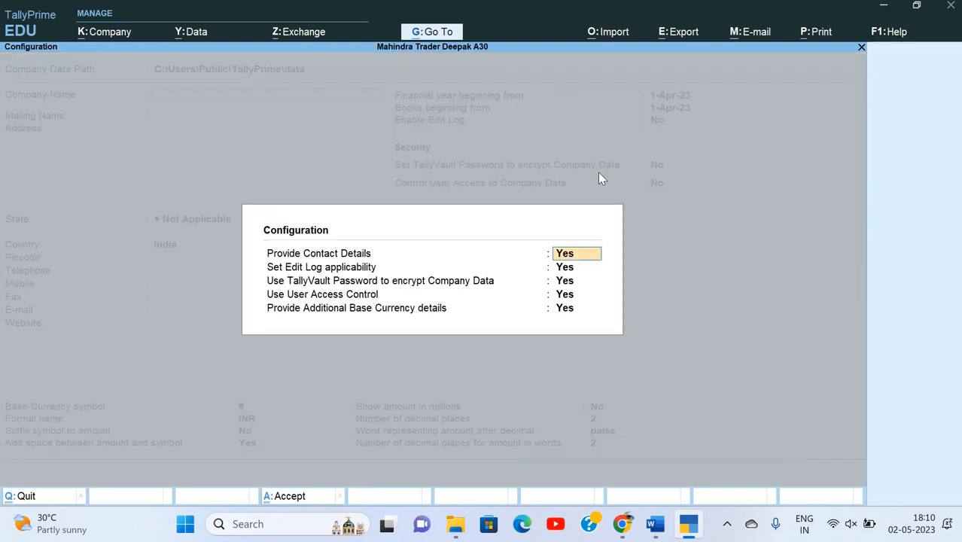
pyautogui.press('Down')
pyautogui.press('Down')
pyautogui.press('Down')
pyautogui.press('Return')
pyautogui.press('Return')
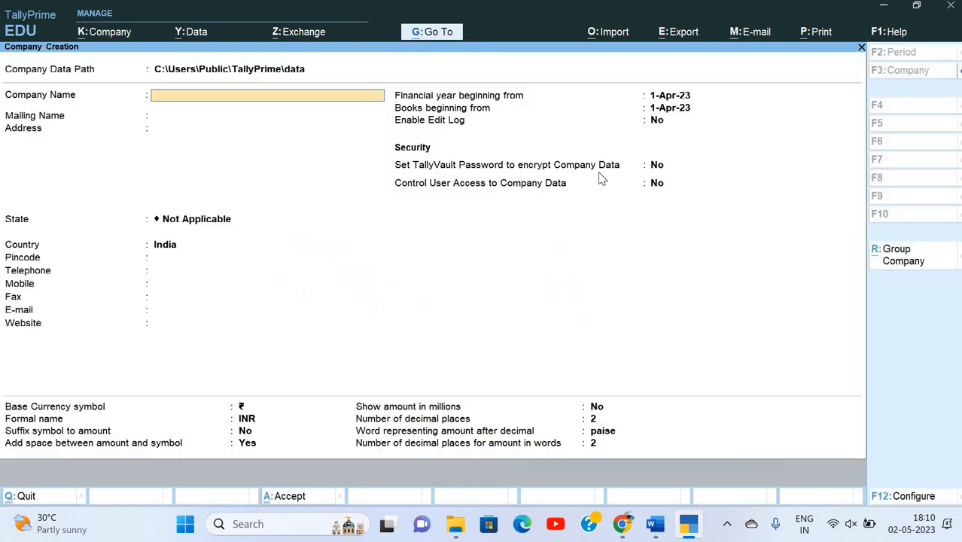
pyautogui.press('Return')
pyautogui.press('Escape')
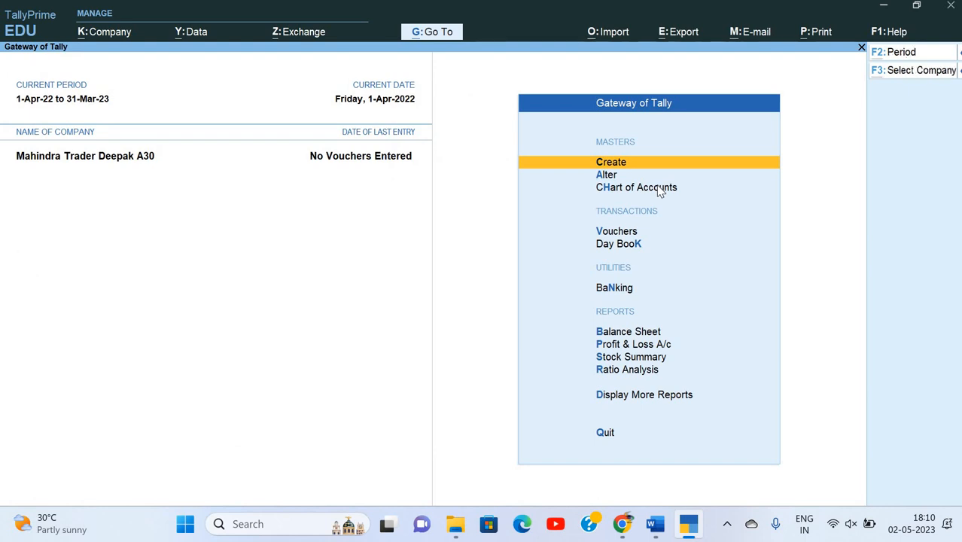
# Step through the company alteration form to the user access control setting, then quit it.
pyautogui.hotkey('alt', 'k')
pyautogui.press('Down')
pyautogui.press('Return')
pyautogui.press('Return')
pyautogui.press('Return')
pyautogui.press('Return')
pyautogui.press('Return')
pyautogui.press('Return')
pyautogui.press('Return')
pyautogui.press('Return')
pyautogui.press('Return')
pyautogui.press('Return')
pyautogui.press('Return')
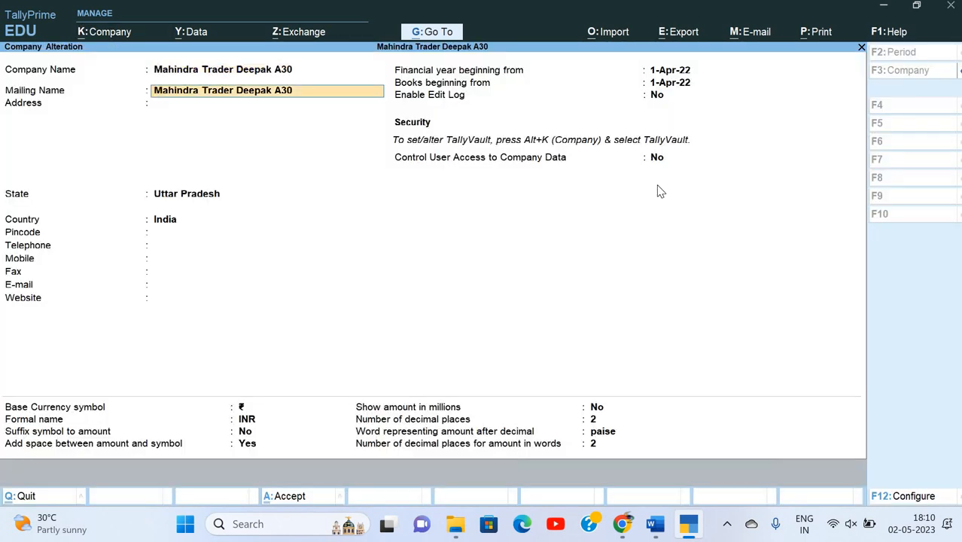
pyautogui.press('Return')
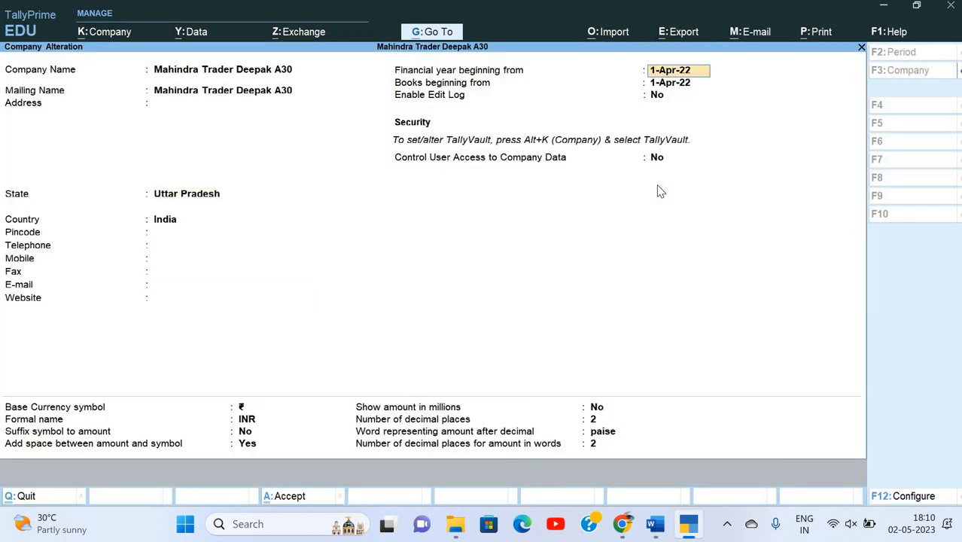
pyautogui.press('Return')
pyautogui.press('Return')
pyautogui.press('Return')
pyautogui.press('Return')
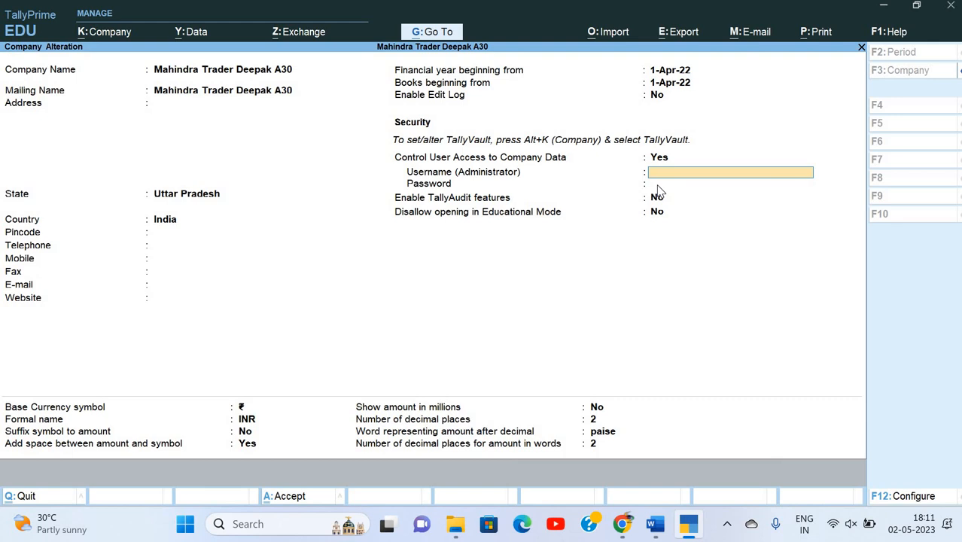
pyautogui.press('Escape')
# Discard the alteration and set Control User Access to Yes in the security settings.
pyautogui.press('y')
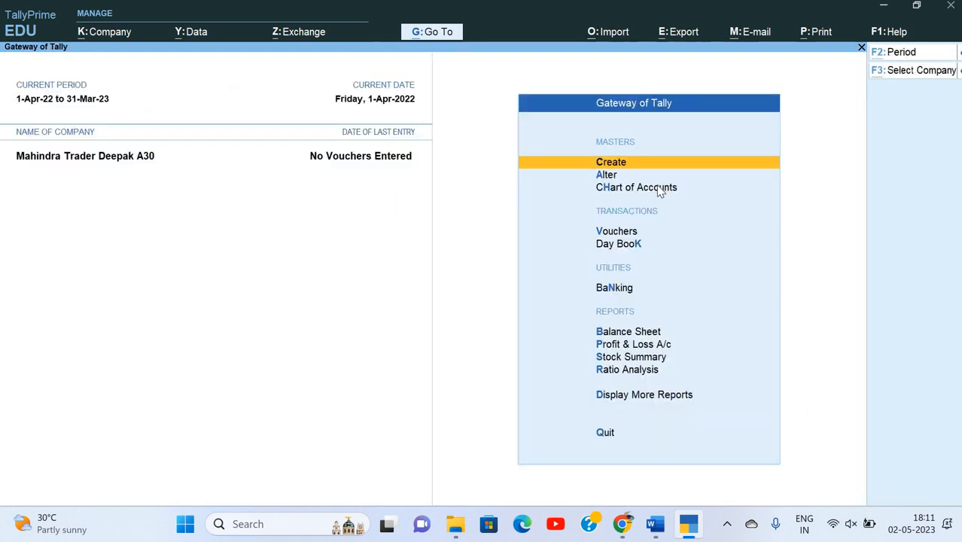
pyautogui.hotkey('alt', 'k')
pyautogui.press('Down')
pyautogui.press('Down')
pyautogui.press('Down')
pyautogui.press('Down')
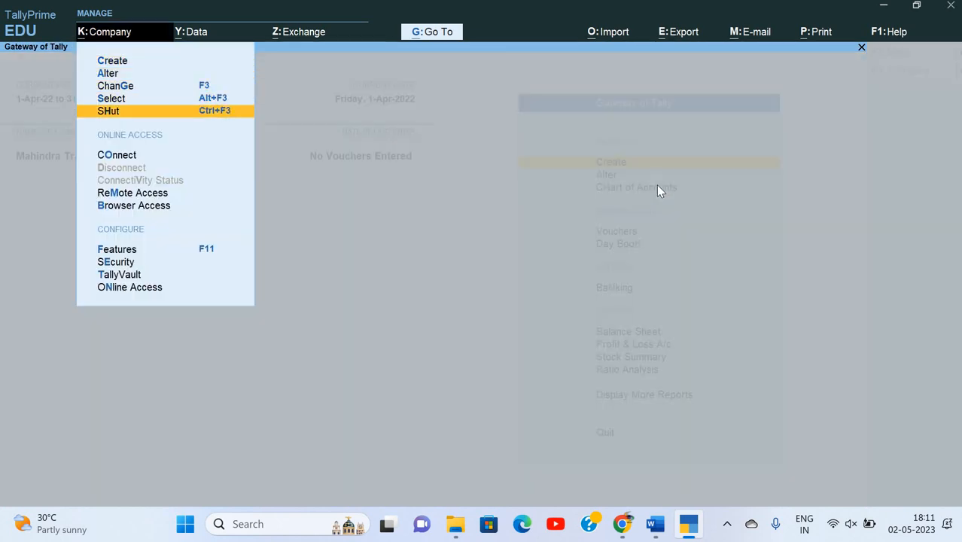
pyautogui.press('Down')
pyautogui.press('Down')
pyautogui.press('Down')
pyautogui.press('Down')
pyautogui.press('Down')
pyautogui.press('Return')
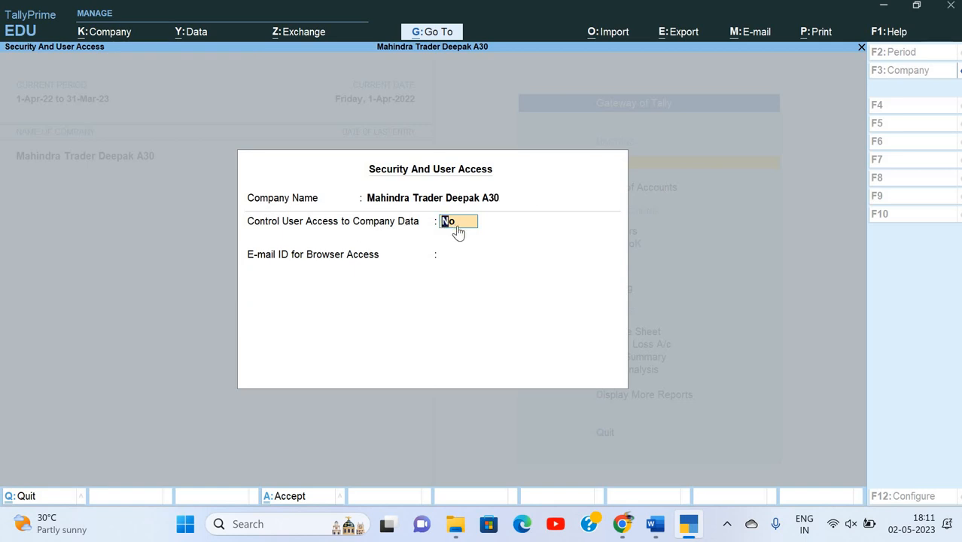
pyautogui.write('y')
pyautogui.press('Return')
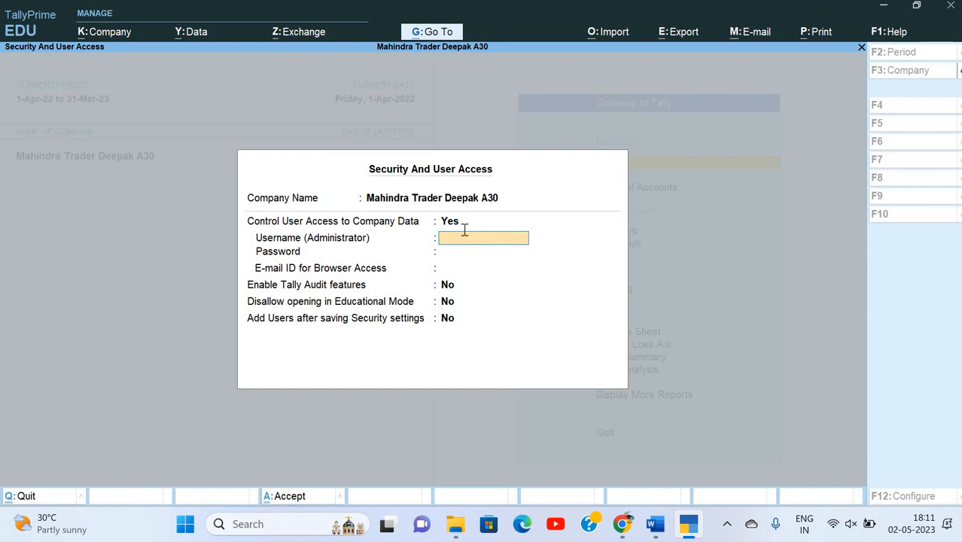
pyautogui.hotkey('alt', 'Tab')
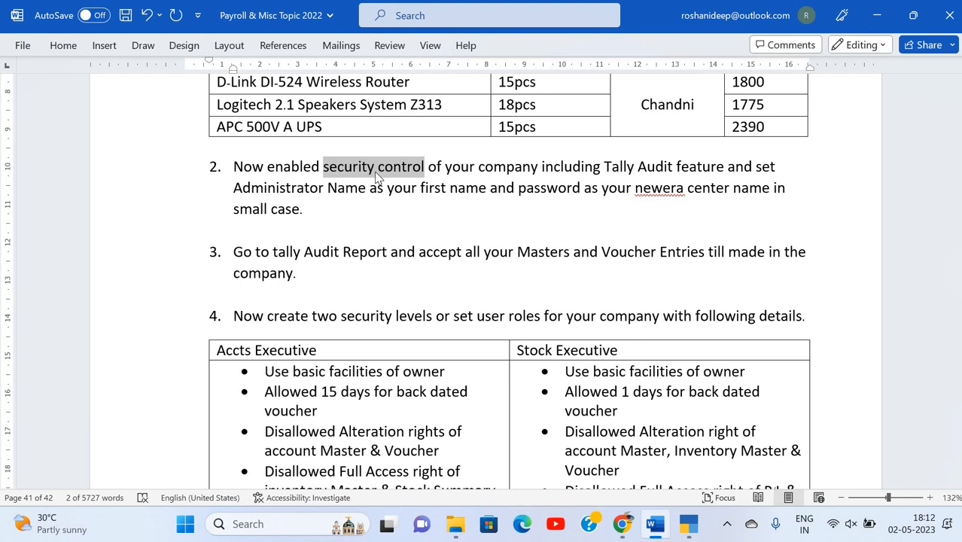
# Review task 2's security instructions in Word, then return to the Security and User Access form.
pyautogui.click(378, 174)
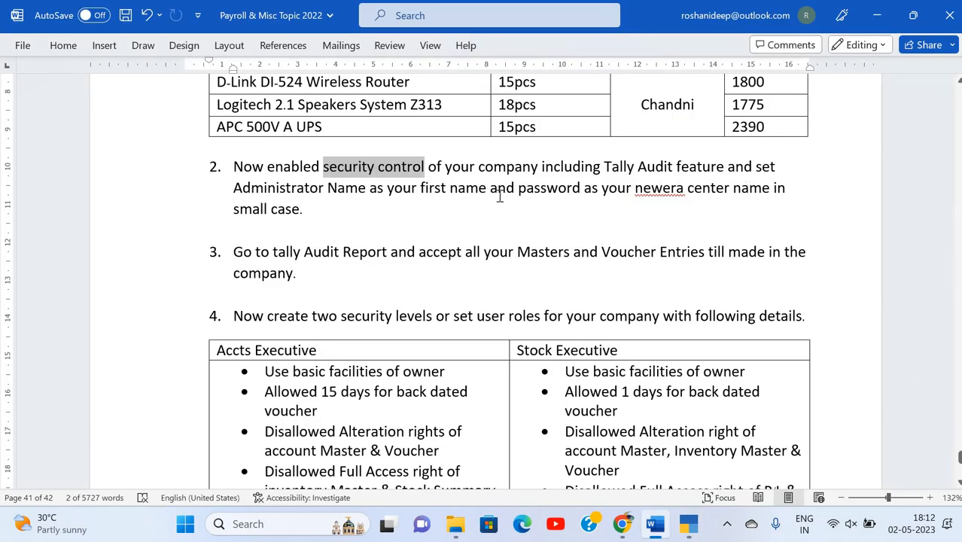
pyautogui.hotkey('alt', 'Tab')
# Enter the administrator username, then set and confirm its password.
pyautogui.write('de')
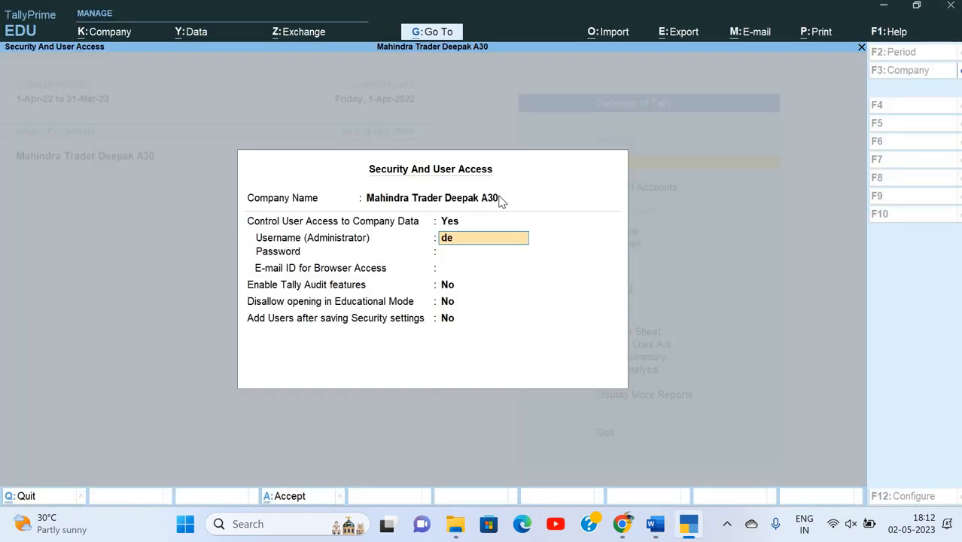
pyautogui.write('epak')
pyautogui.press('Return')
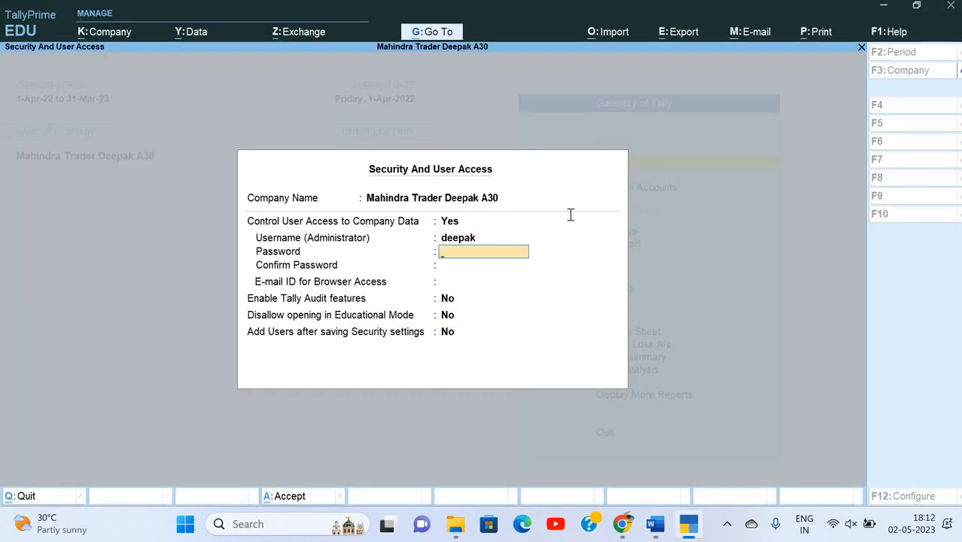
pyautogui.hotkey('alt', 'Tab')
pyautogui.hotkey('alt', 'Tab')
pyautogui.write('n*****')
pyautogui.press('Return')
pyautogui.write('**')
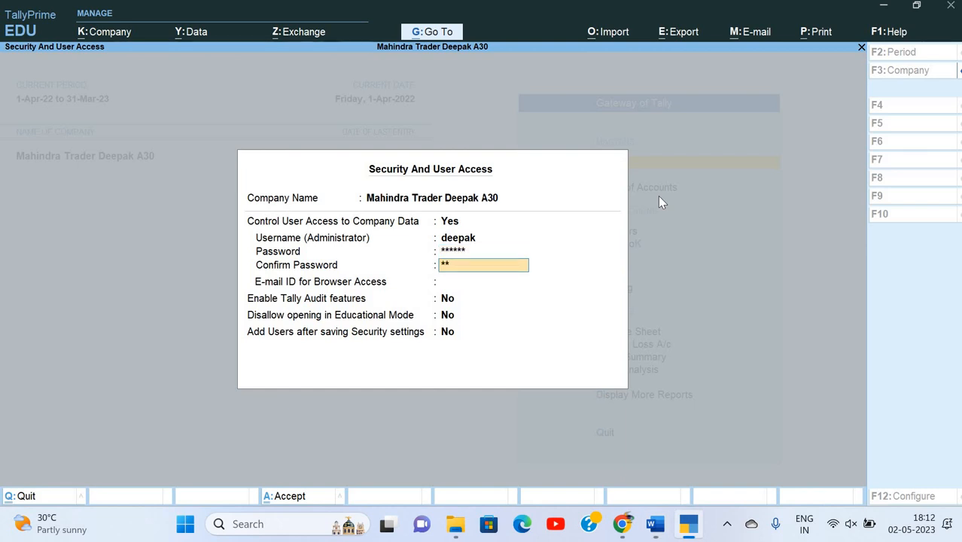
pyautogui.write('****')
pyautogui.press('Return')
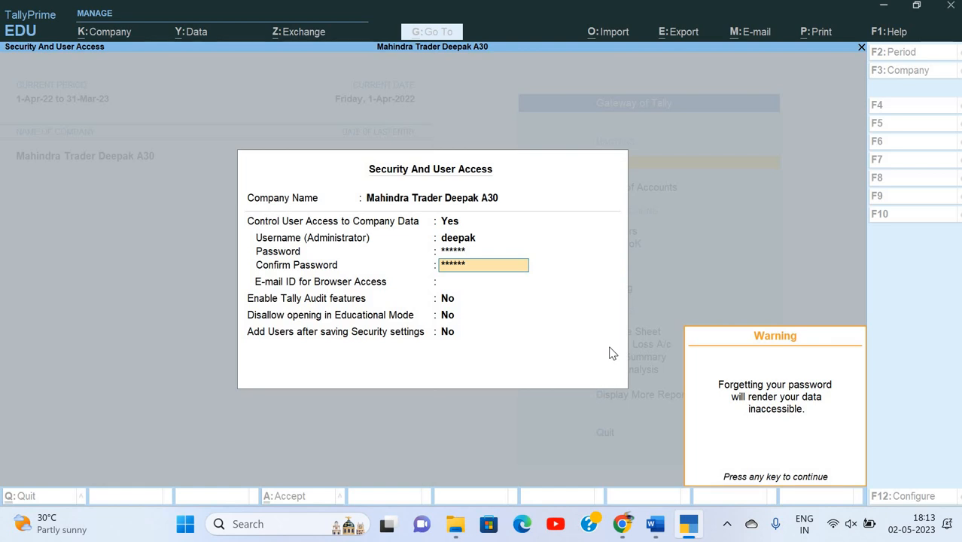
# Check the Word instructions and dismiss the password warning.
pyautogui.hotkey('alt', 'Tab')
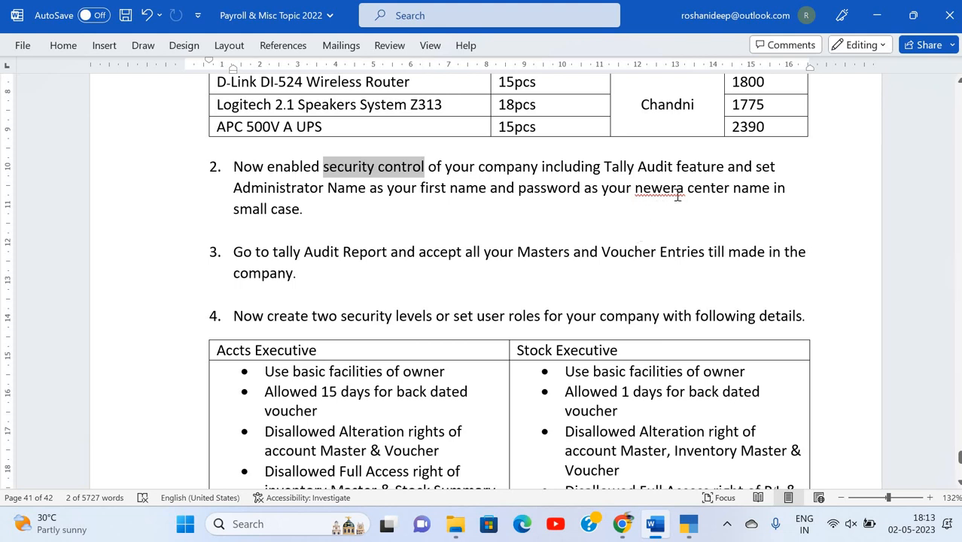
pyautogui.hotkey('alt', 'Tab')
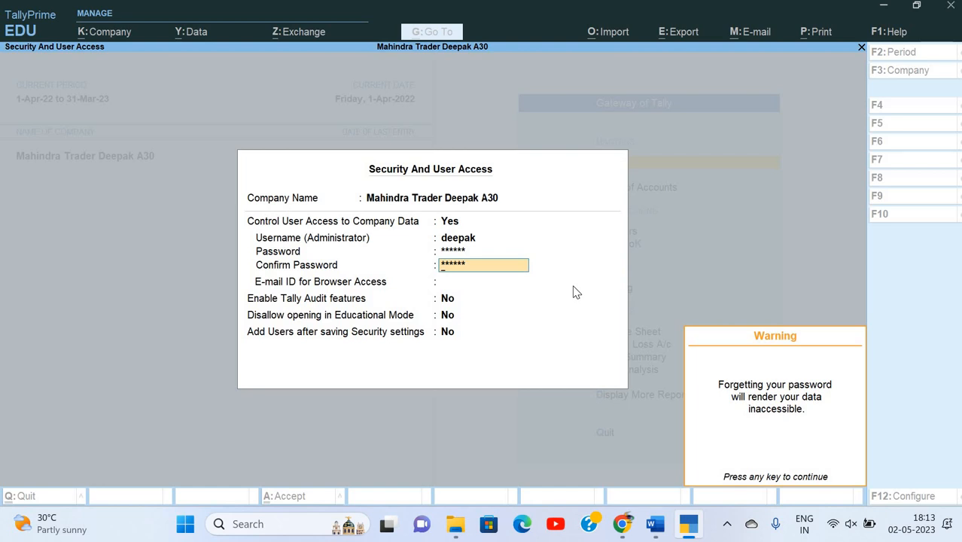
pyautogui.press('Return')
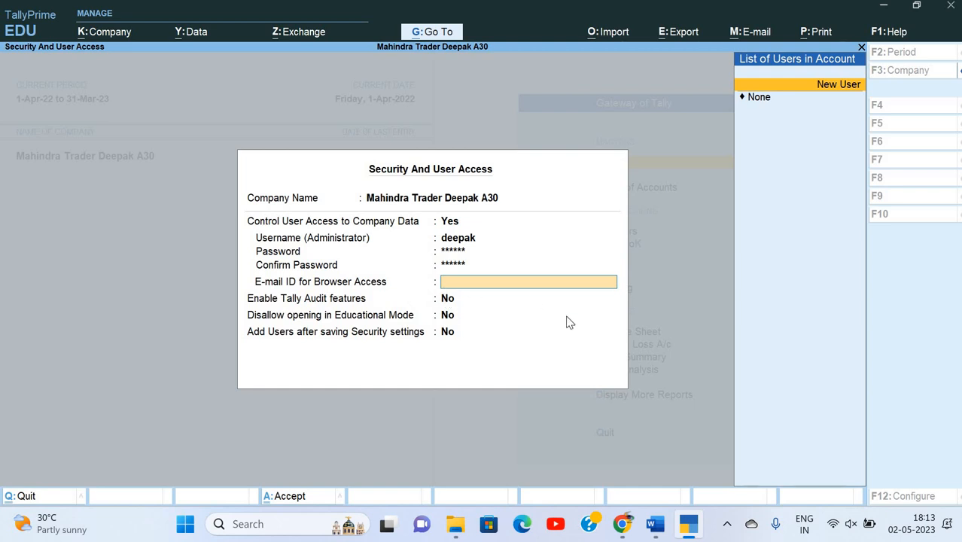
# Set browser e-mail to None, enable Tally Audit and adding users after saving, then accept.
pyautogui.press('Down')
pyautogui.press('Return')
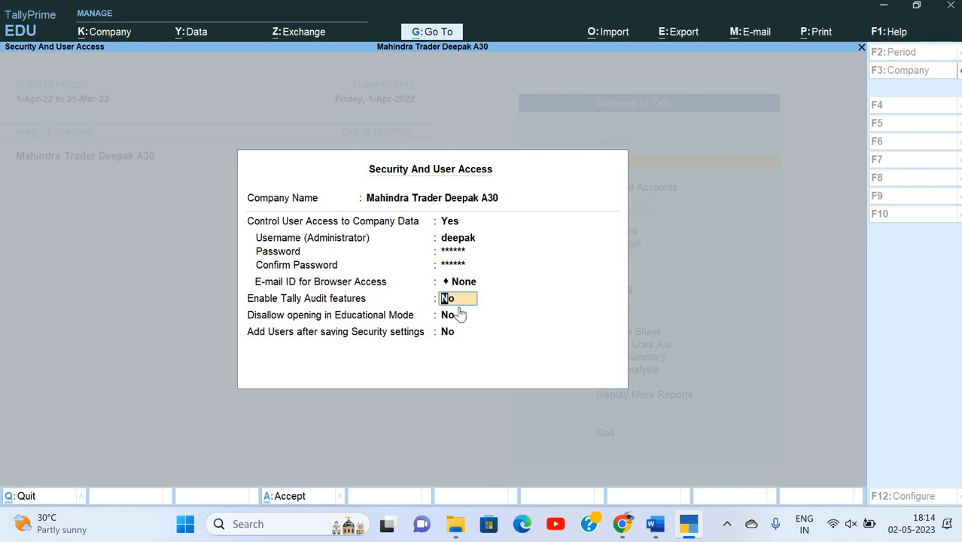
pyautogui.write('y')
pyautogui.press('Return')
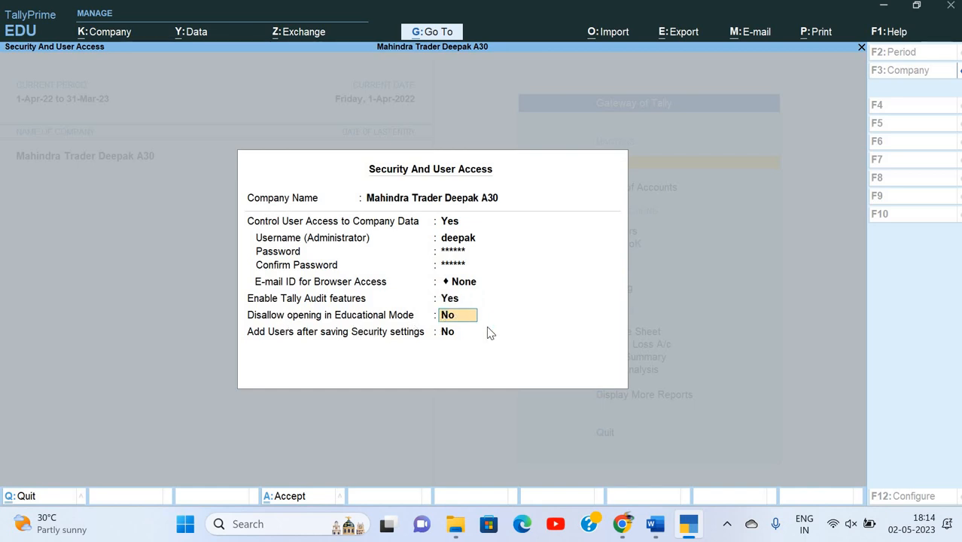
pyautogui.press('Return')
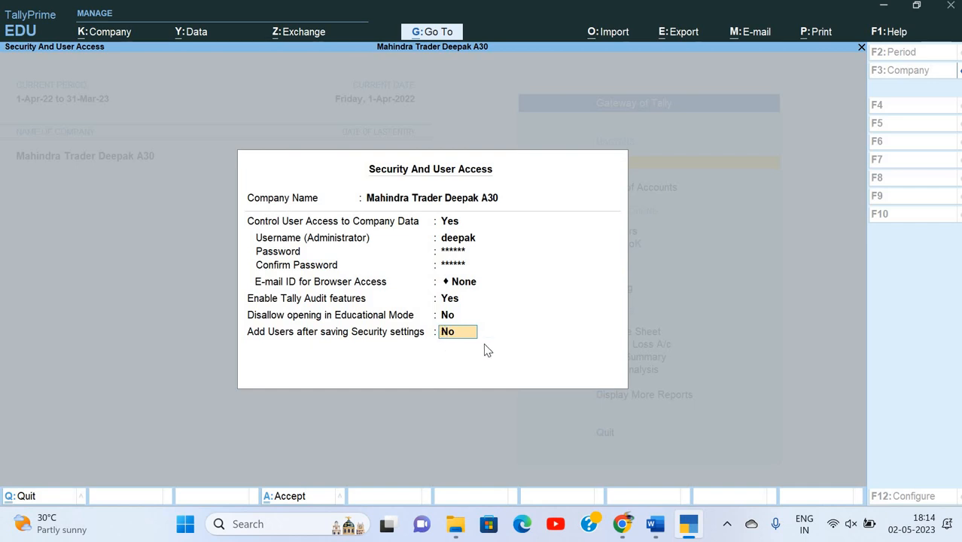
pyautogui.write('y')
pyautogui.press('Return')
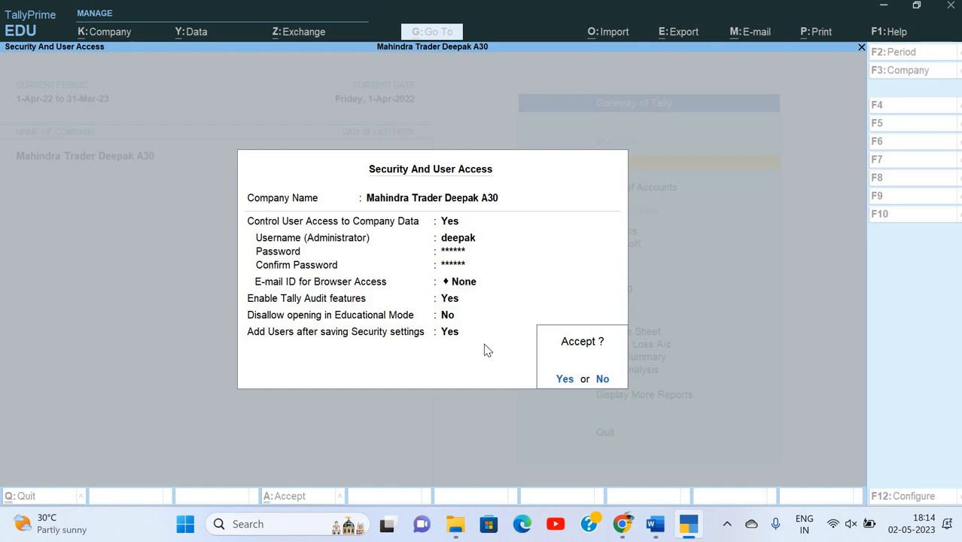
pyautogui.press('Return')
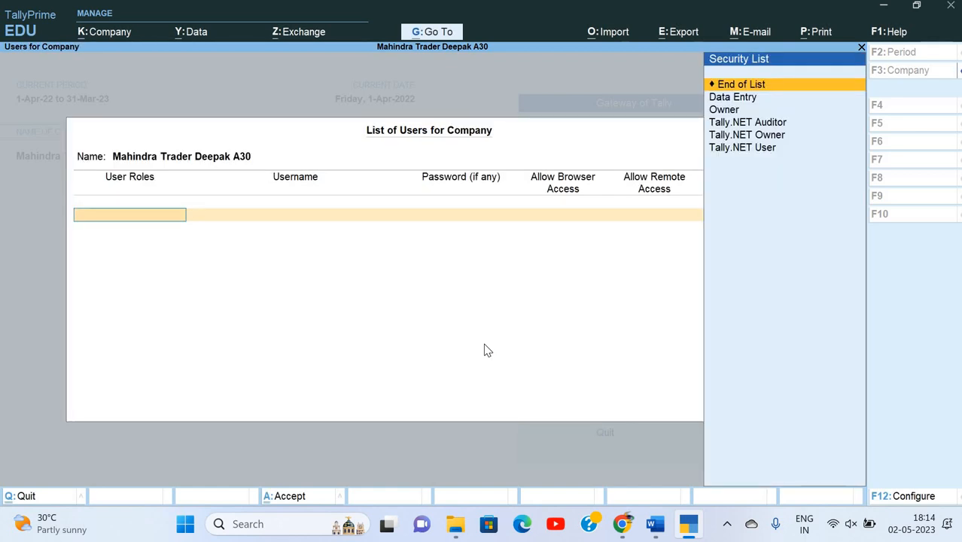
# Browse the user roles in the List of Users for Company and leave it.
pyautogui.press('Down')
pyautogui.press('Down')
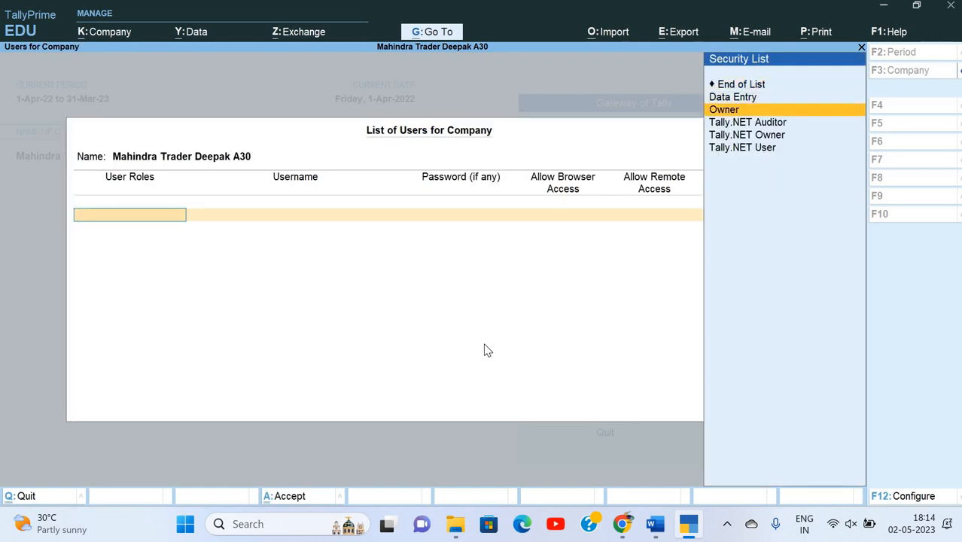
pyautogui.press('Down')
pyautogui.press('Down')
pyautogui.press('Up')
pyautogui.press('Up')
pyautogui.press('Up')
pyautogui.press('Up')
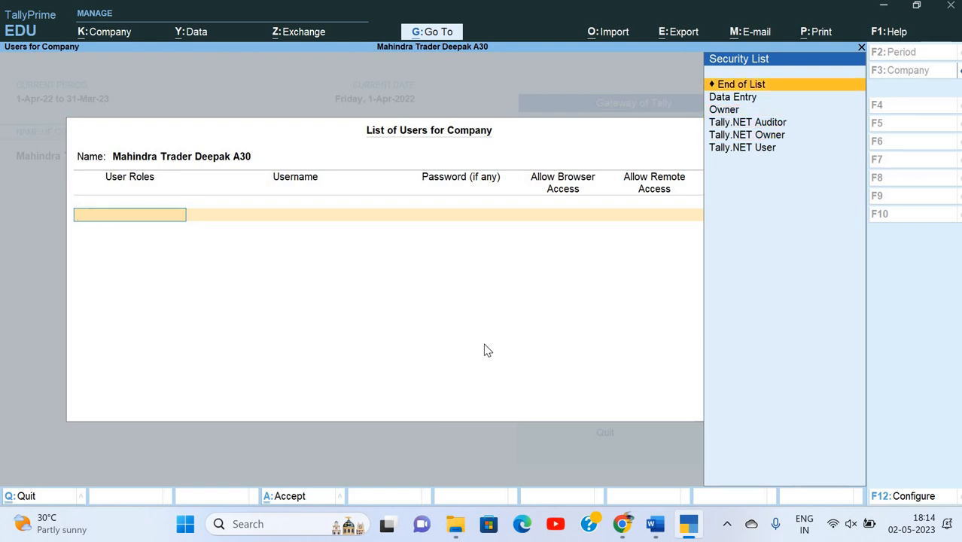
pyautogui.press('Escape')
pyautogui.press('Return')
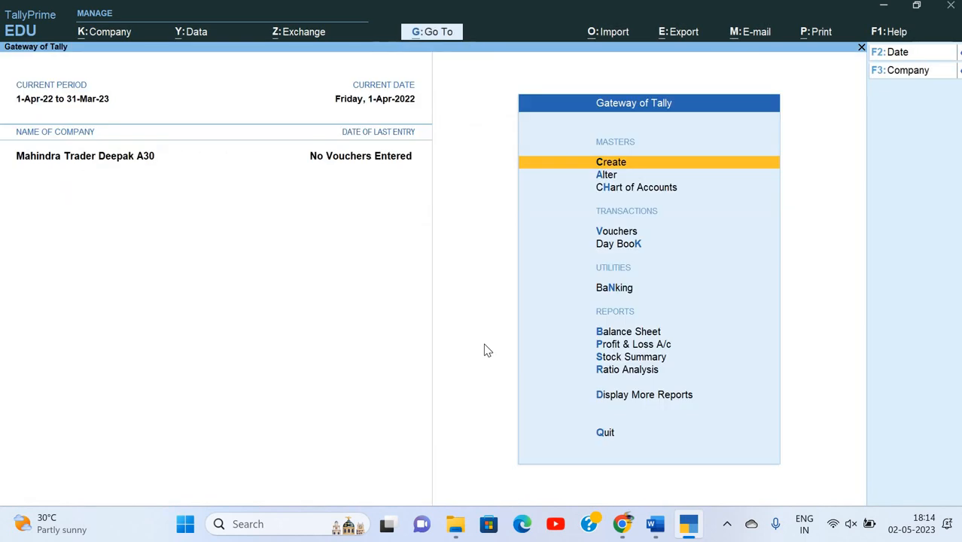
# Reopen the Security and User Access settings to review them, closing without changes.
pyautogui.hotkey('alt', 'k')
pyautogui.press('Down')
pyautogui.press('Down')
pyautogui.press('Down')
pyautogui.press('Down')
pyautogui.press('Down')
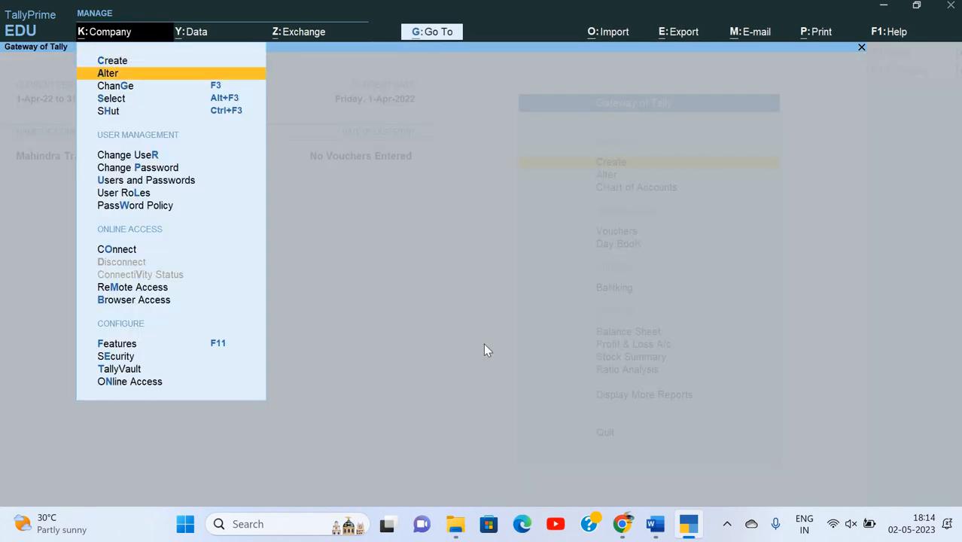
pyautogui.press('Down')
pyautogui.press('Down')
pyautogui.press('Down')
pyautogui.press('Down')
pyautogui.press('Down')
pyautogui.press('Down')
pyautogui.press('Down')
pyautogui.press('Down')
pyautogui.press('Down')
pyautogui.press('Down')
pyautogui.press('Down')
pyautogui.press('Down')
pyautogui.press('Up')
pyautogui.press('Up')
pyautogui.press('Up')
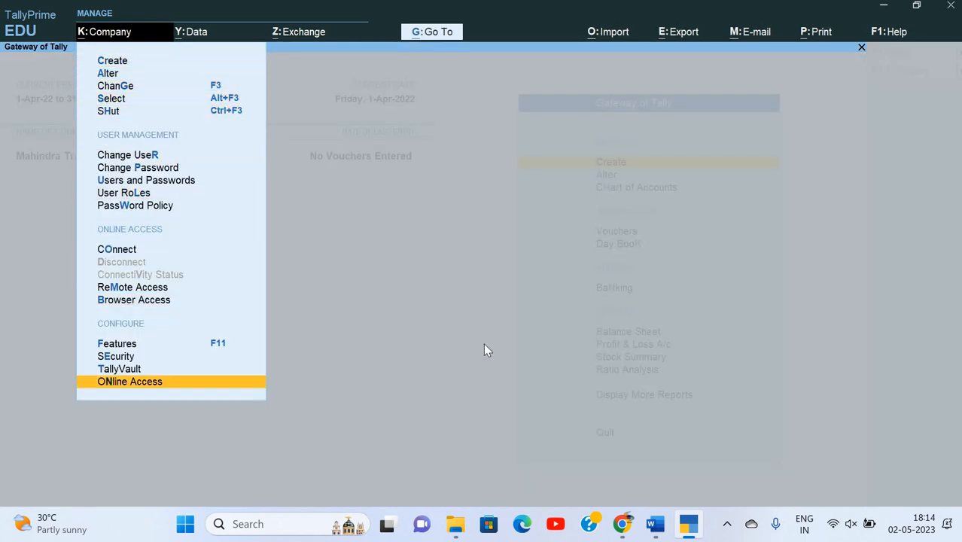
pyautogui.press('Return')
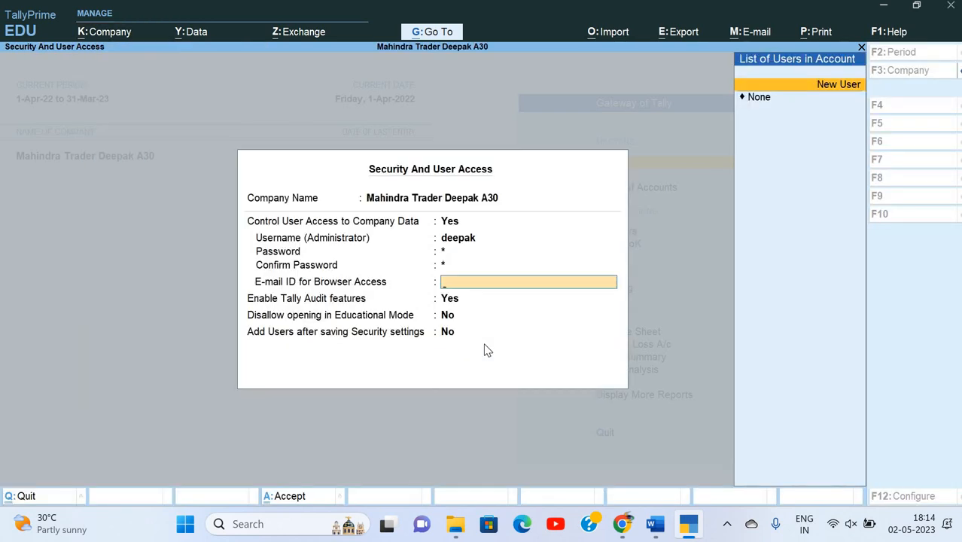
pyautogui.press('Escape')
# Shut the Mahindra Trader Deepak A30 company.
pyautogui.hotkey('alt', 'k')
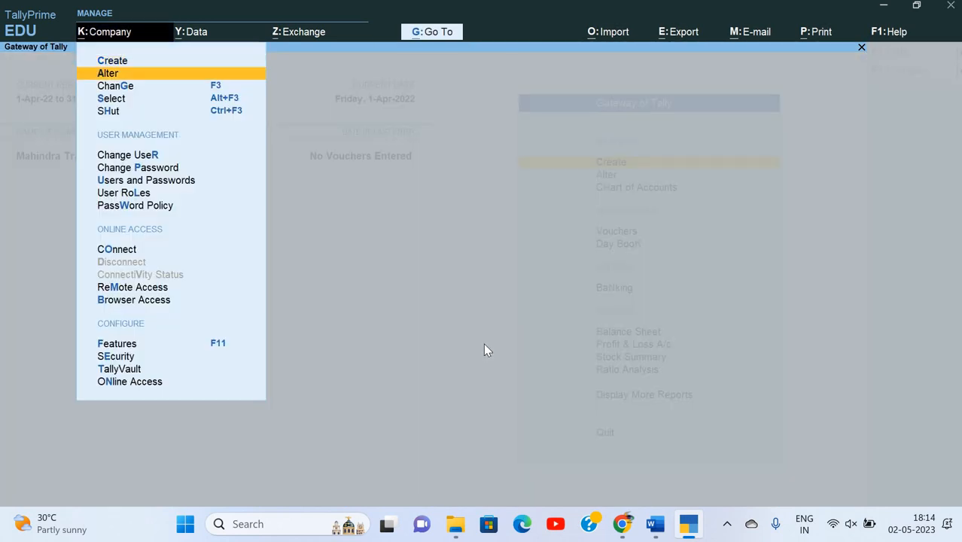
pyautogui.press('Down')
pyautogui.press('Down')
pyautogui.press('Down')
pyautogui.press('Return')
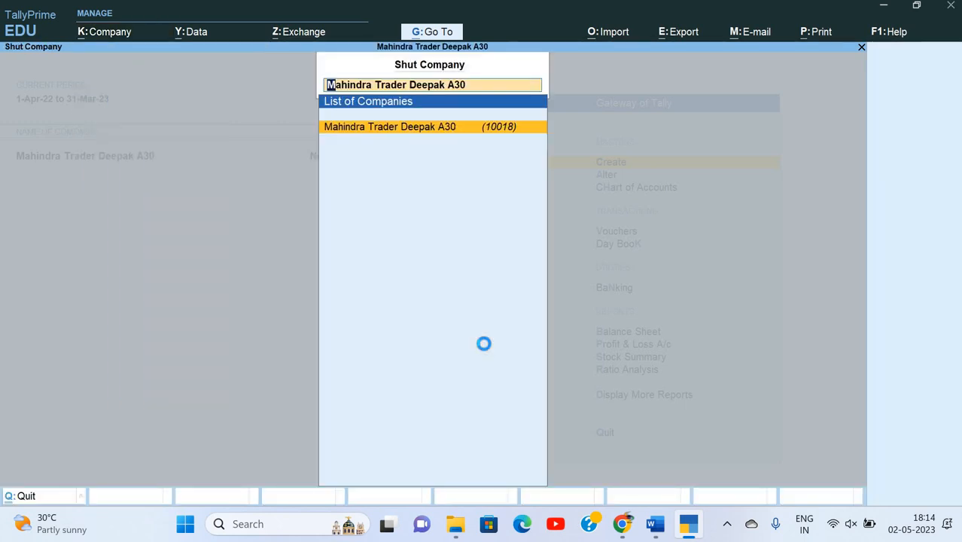
pyautogui.press('Return')
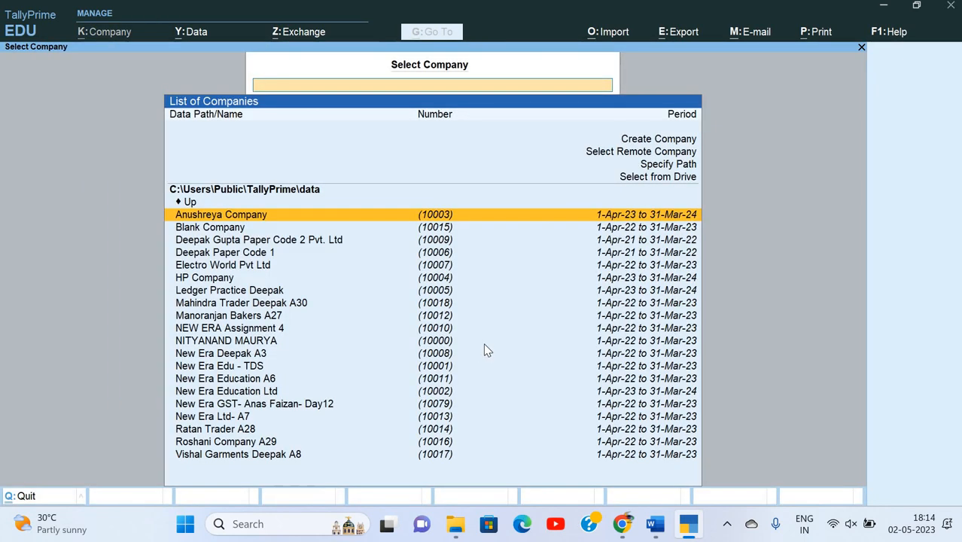
# Select Mahindra Trader from the company list and log in with the administrator credentials.
pyautogui.press('BackSpace')
pyautogui.press('BackSpace')
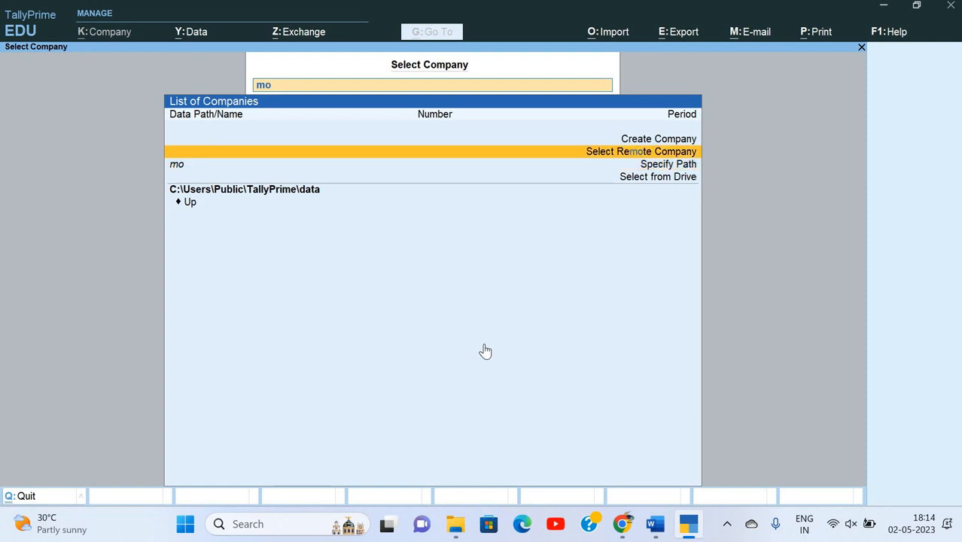
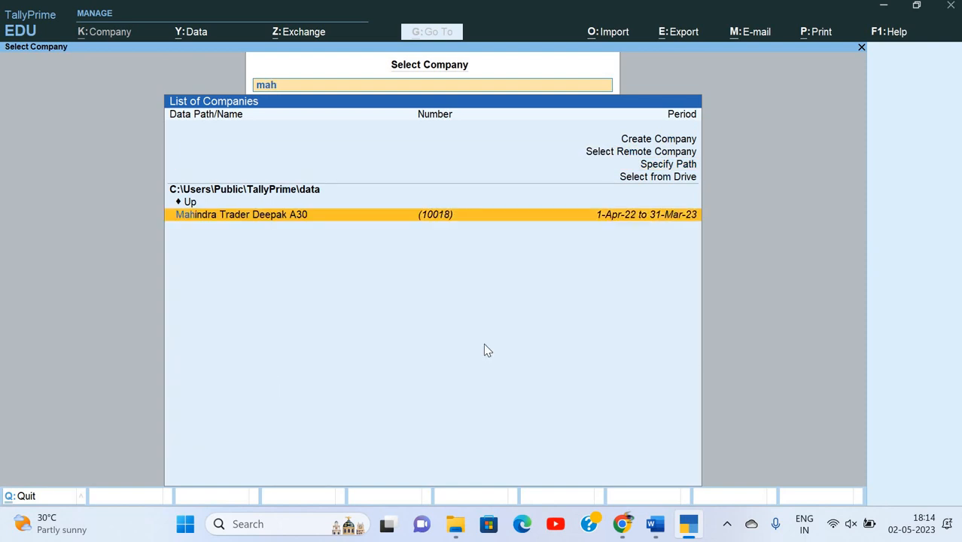
pyautogui.press('Return')
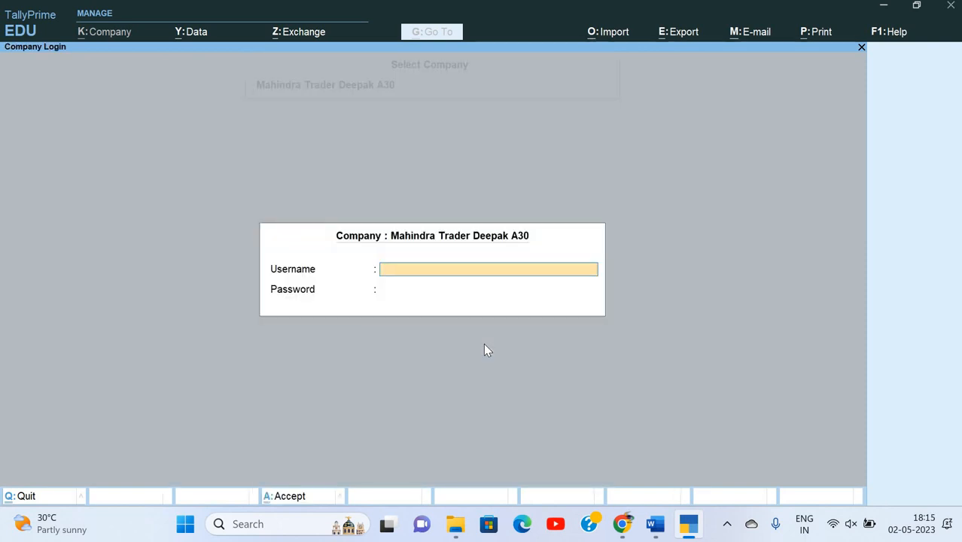
pyautogui.press('Return')
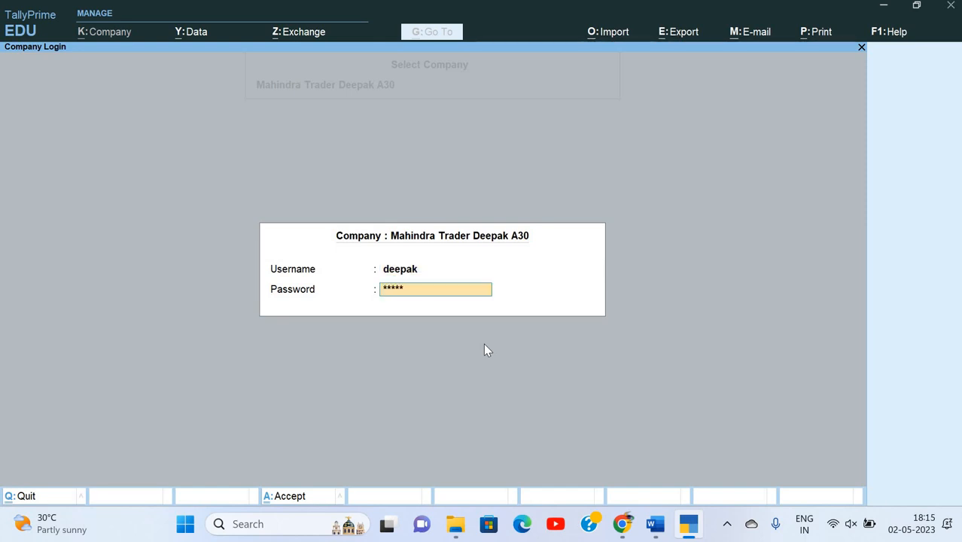
pyautogui.press('Return')
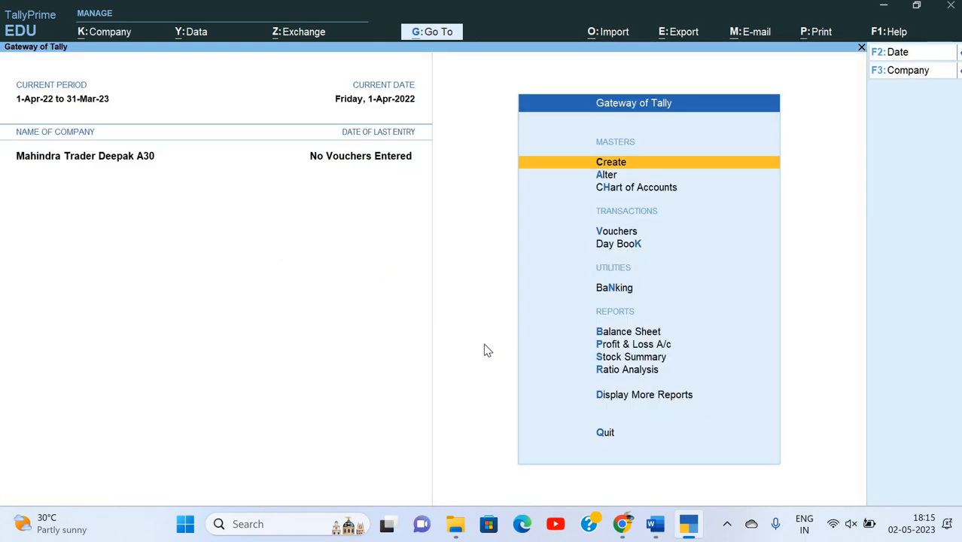
pyautogui.hotkey('alt', 'Tab')
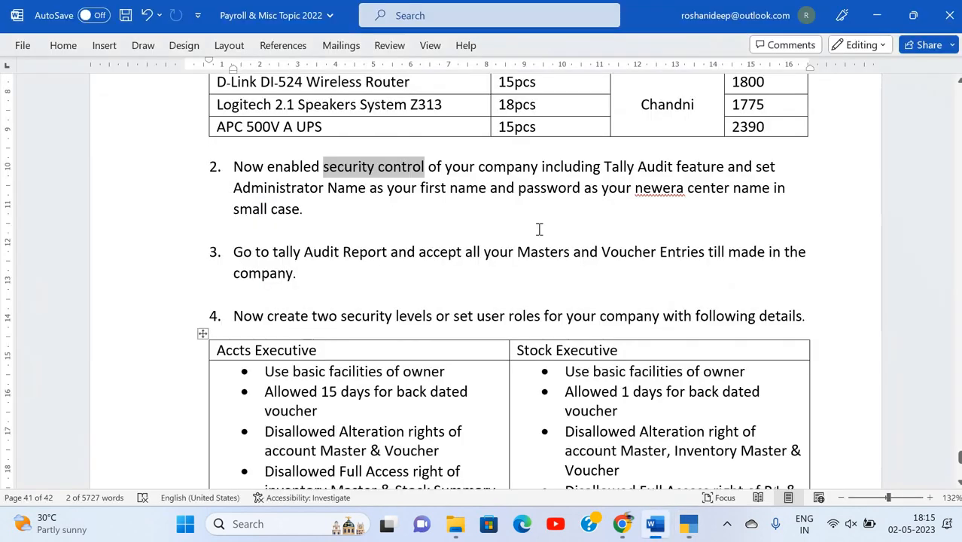
pyautogui.scroll(-2, 324, 198)
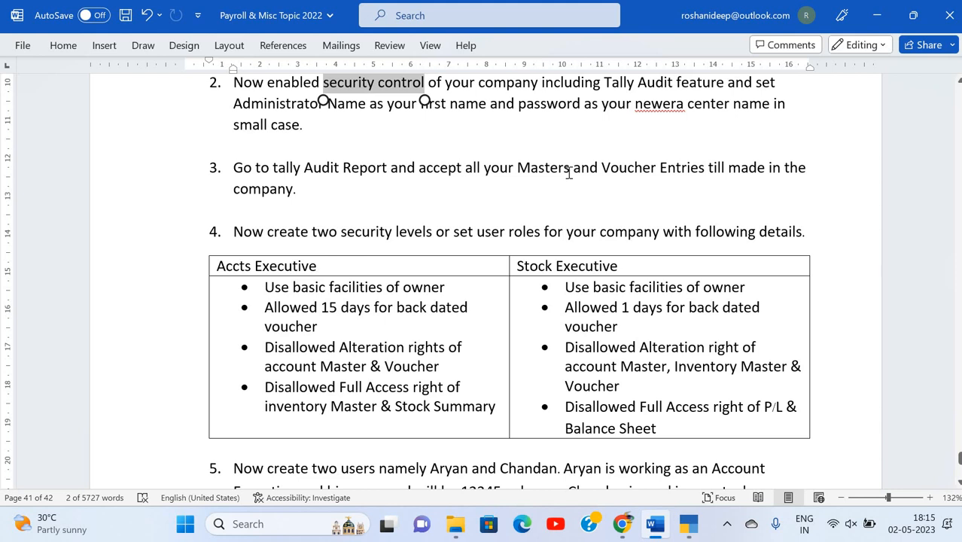
pyautogui.scroll(7, 568, 171)
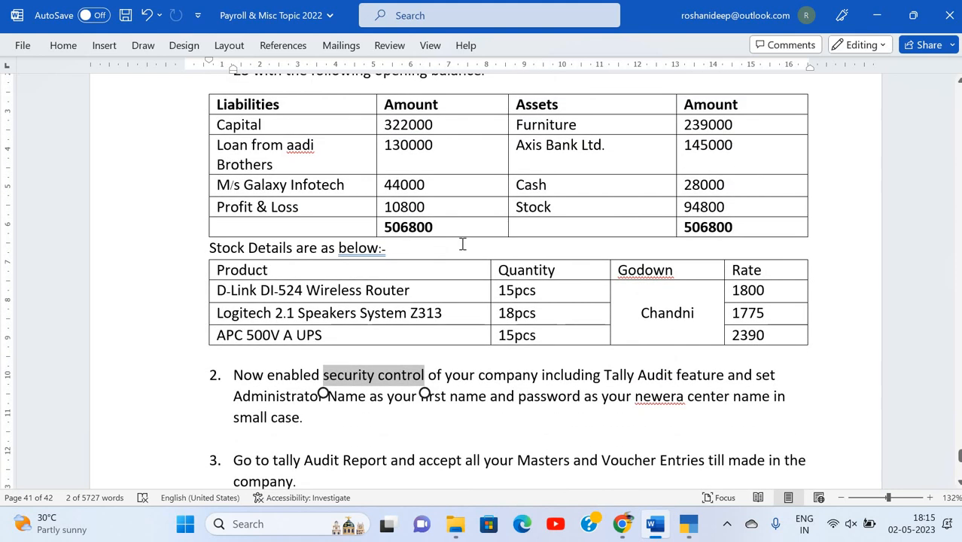
pyautogui.scroll(-5, 565, 274)
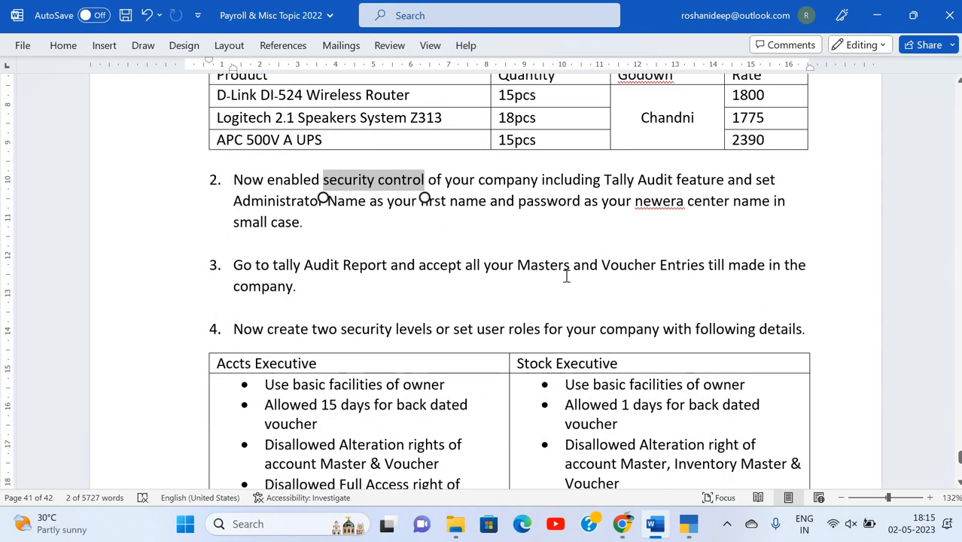
pyautogui.scroll(-1, 594, 264)
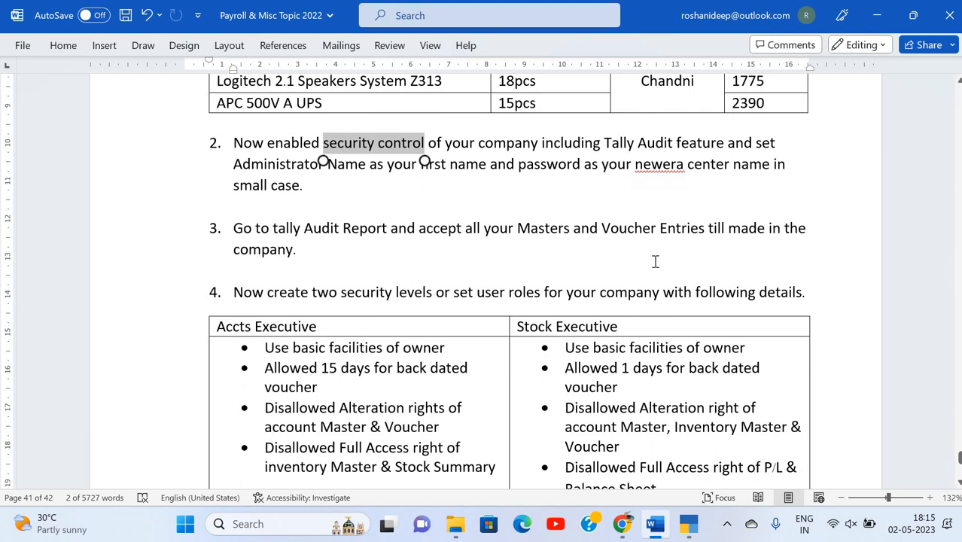
pyautogui.hotkey('alt', 'Tab')
pyautogui.press('Down')
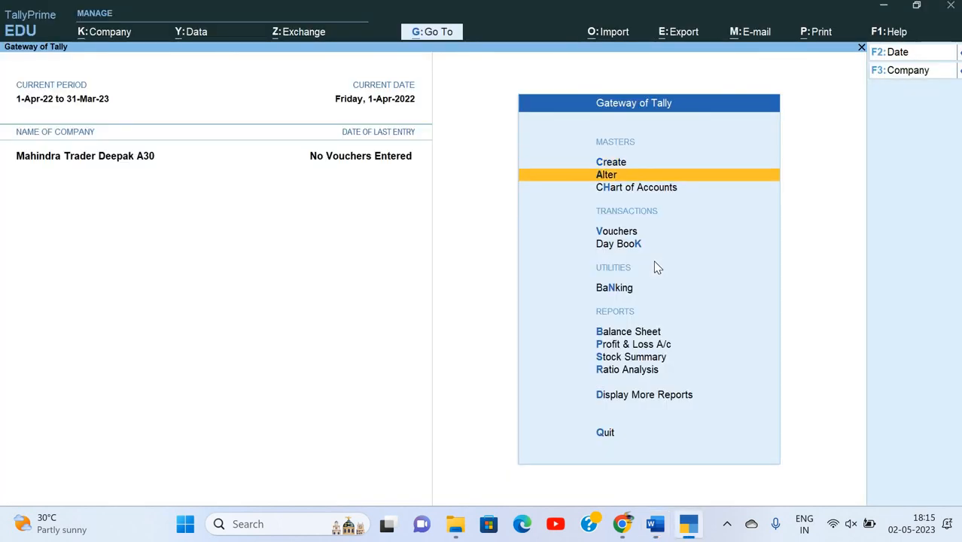
# Go to More Reports > Statements of Accounts > Tally Audit > Masters and drill into Ledgers.
pyautogui.press('Down')
pyautogui.press('Down')
pyautogui.press('Down')
pyautogui.press('Down')
pyautogui.press('Down')
pyautogui.press('Down')
pyautogui.press('Down')
pyautogui.press('Down')
pyautogui.press('Down')
pyautogui.press('Return')
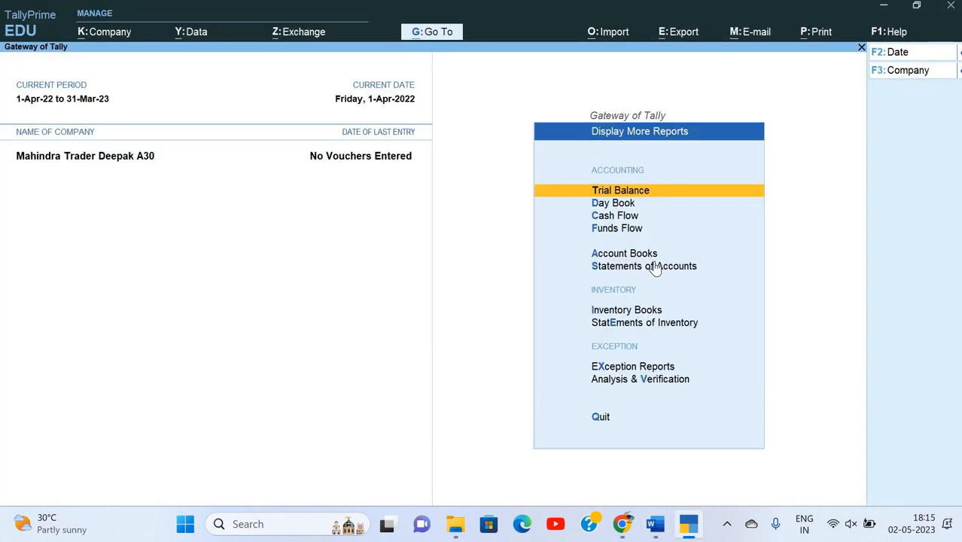
pyautogui.press('Down')
pyautogui.press('Down')
pyautogui.press('Down')
pyautogui.press('Down')
pyautogui.press('Down')
pyautogui.press('Down')
pyautogui.press('Down')
pyautogui.press('Down')
pyautogui.press('Up')
pyautogui.press('Up')
pyautogui.press('Up')
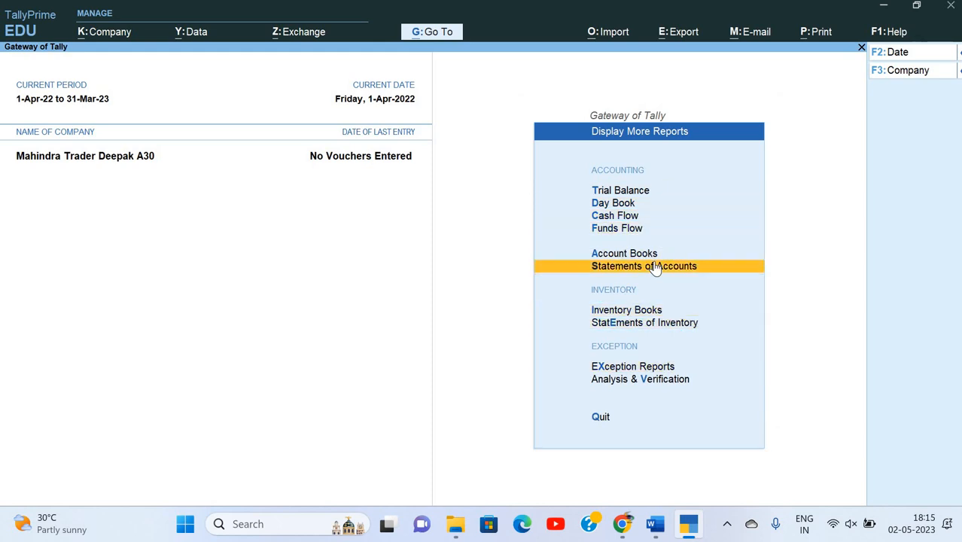
pyautogui.press('Return')
pyautogui.press('Down')
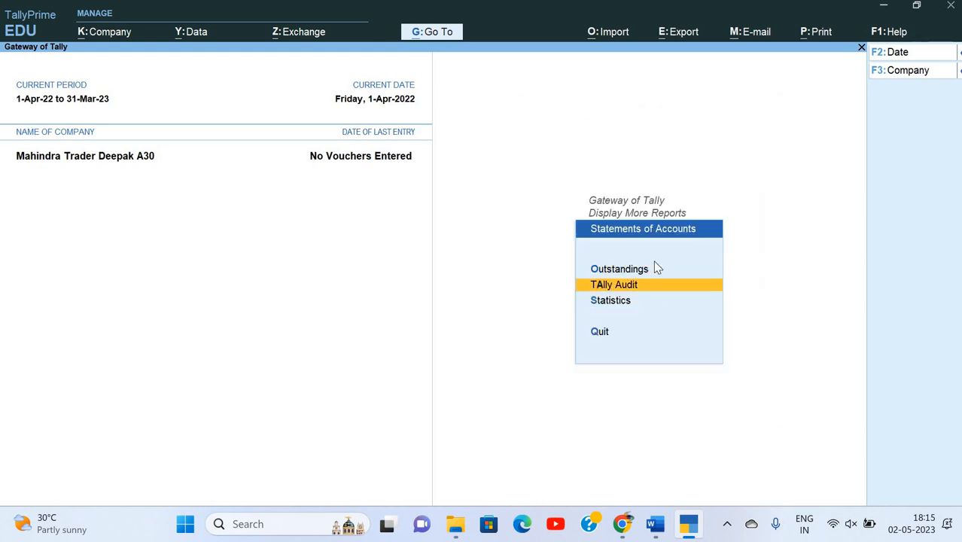
pyautogui.press('Return')
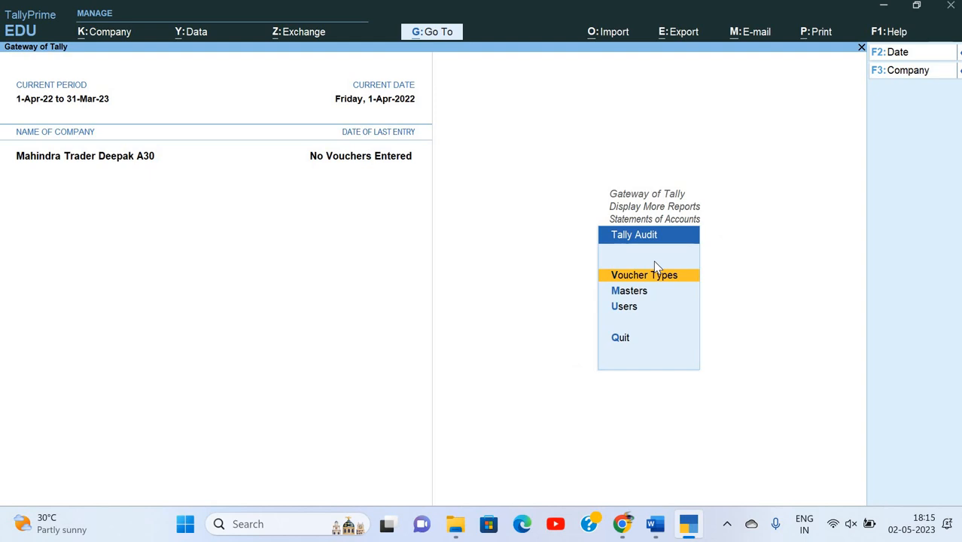
pyautogui.press('Down')
pyautogui.press('Return')
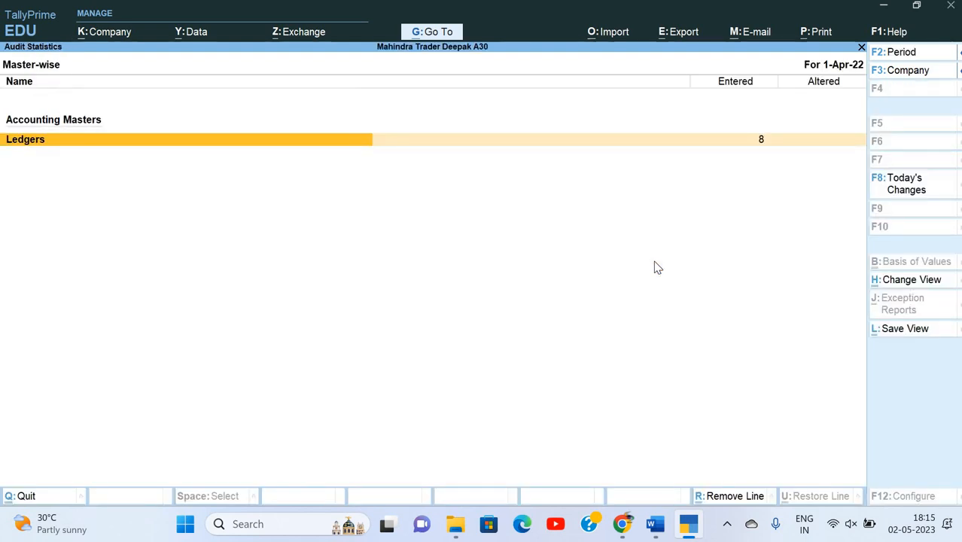
pyautogui.press('Return')
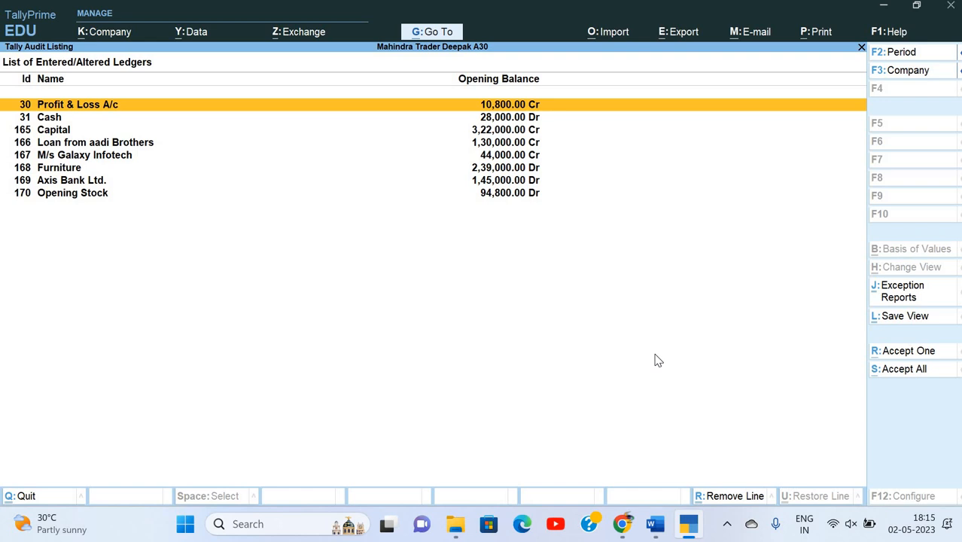
# Hide Profit & Loss A/c and Cash, accept Capital, Loan from aadi Brothers, Galaxy Infotech, then all remaining ledgers.
pyautogui.hotkey('alt', 'r')
pyautogui.hotkey('alt', 'r')
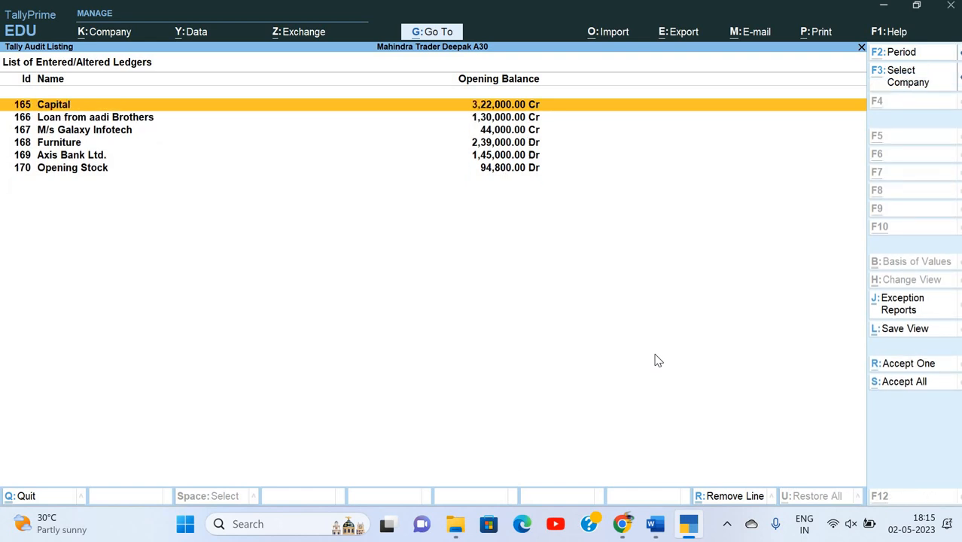
pyautogui.press('Return')
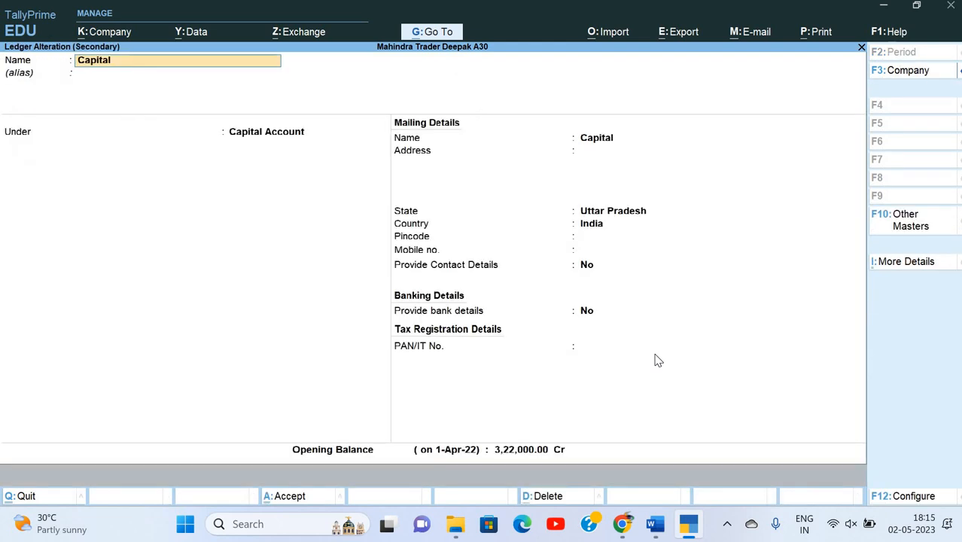
pyautogui.hotkey('ctrl', 'a')
pyautogui.press('Return')
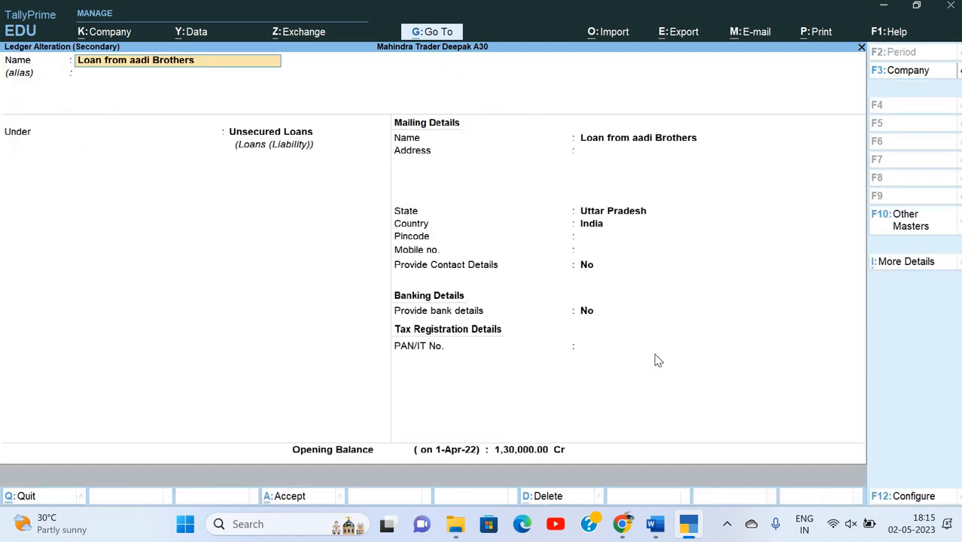
pyautogui.hotkey('ctrl', 'a')
pyautogui.press('Return')
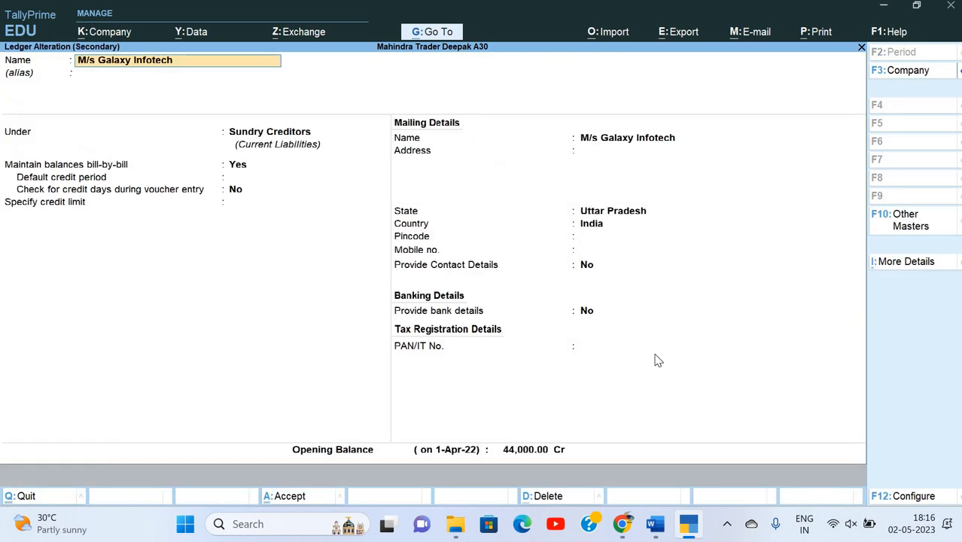
pyautogui.hotkey('ctrl', 'a')
pyautogui.press('Down')
pyautogui.press('Down')
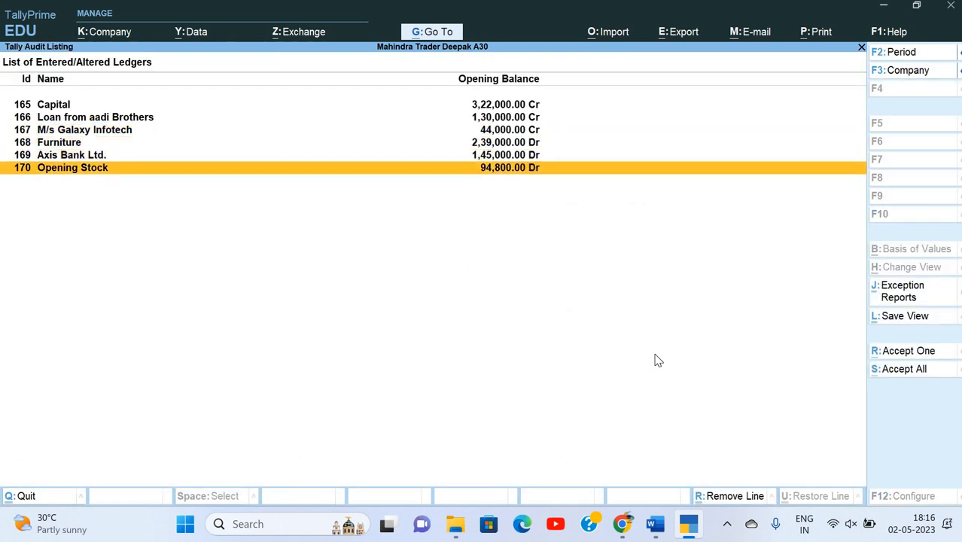
pyautogui.hotkey('alt', 's')
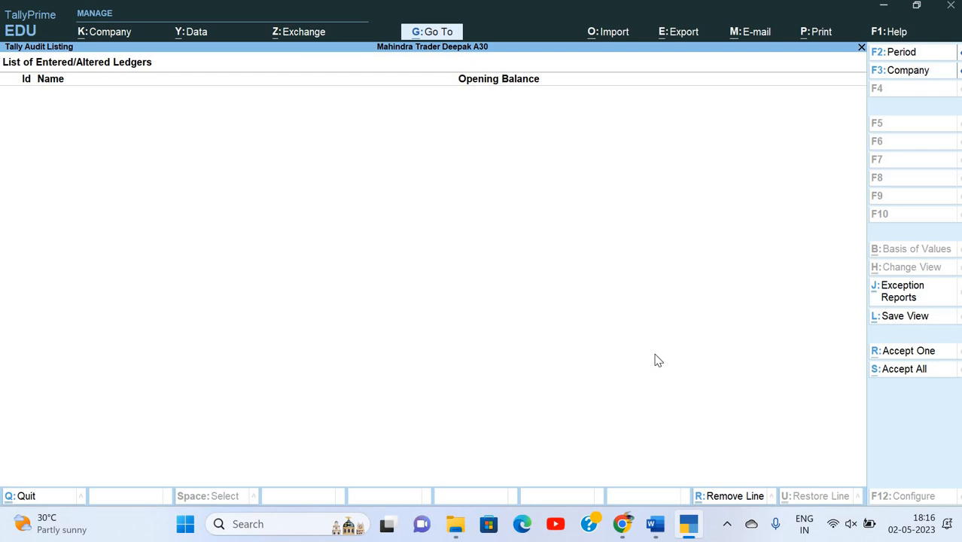
# View the user-wise and voucher type-wise audit statistics, then close back to Gateway of Tally.
pyautogui.press('Escape')
pyautogui.press('Escape')
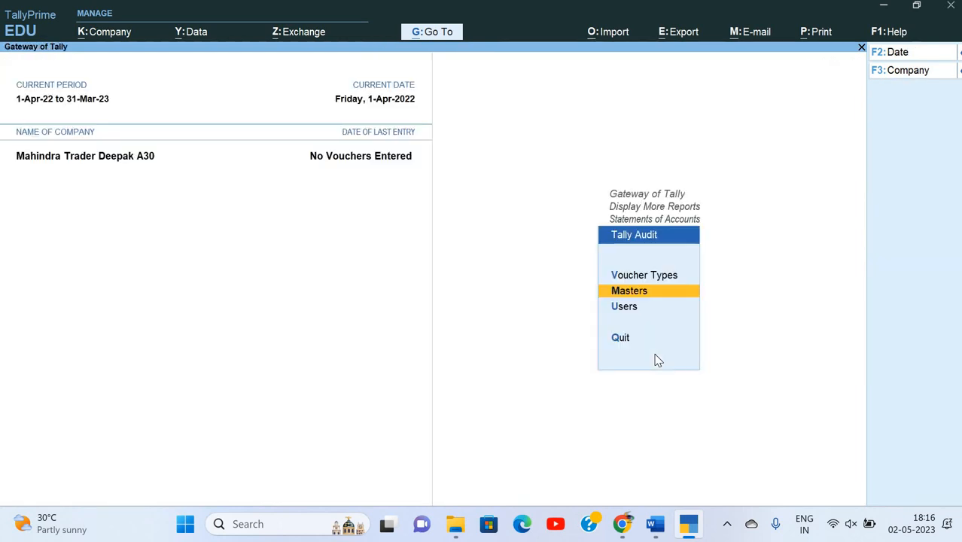
pyautogui.press('Down')
pyautogui.press('Return')
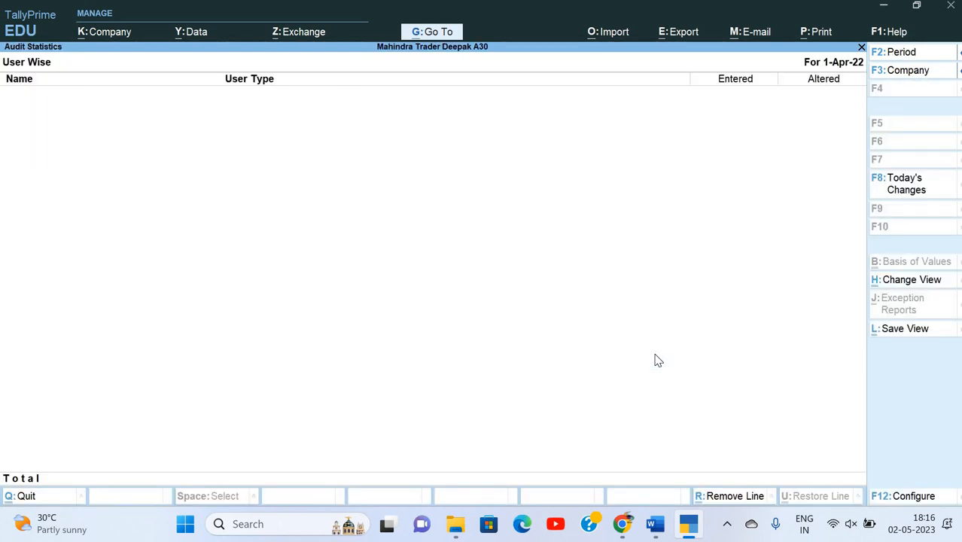
pyautogui.press('Escape')
pyautogui.press('Up')
pyautogui.press('Up')
pyautogui.press('Return')
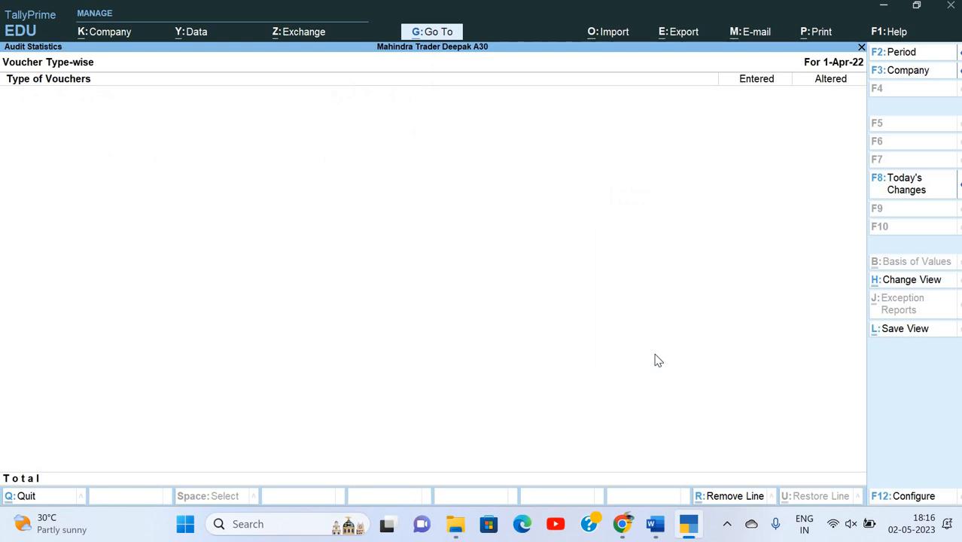
pyautogui.press('Escape')
pyautogui.press('Escape')
pyautogui.press('Escape')
pyautogui.press('Escape')
pyautogui.press('Escape')
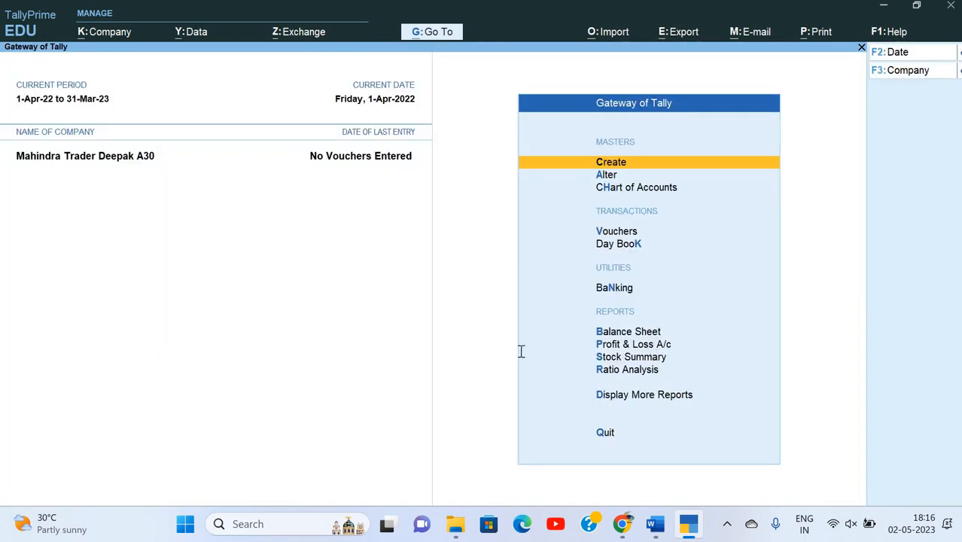
pyautogui.hotkey('alt', 'Tab')
pyautogui.click(476, 251)
pyautogui.scroll(-3, 382, 230)
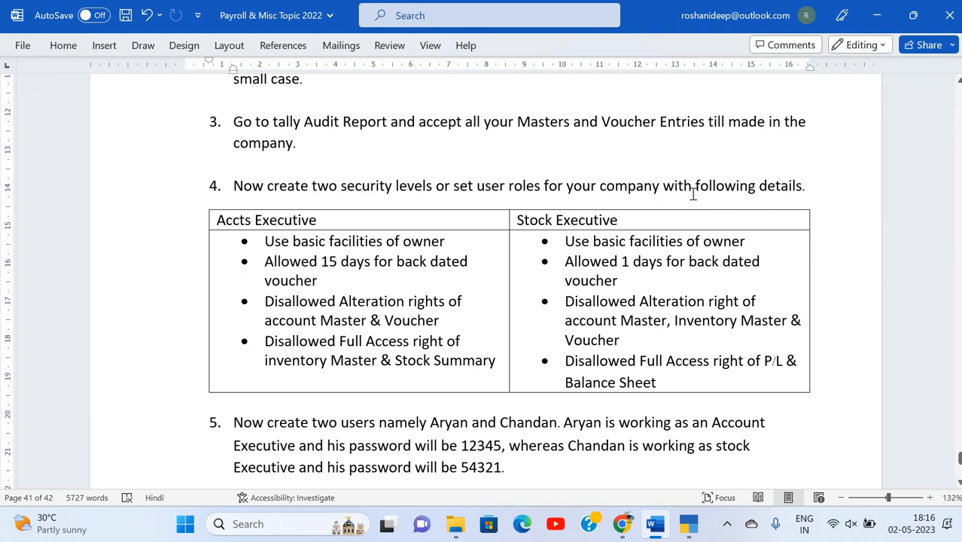
pyautogui.scroll(-1, 741, 194)
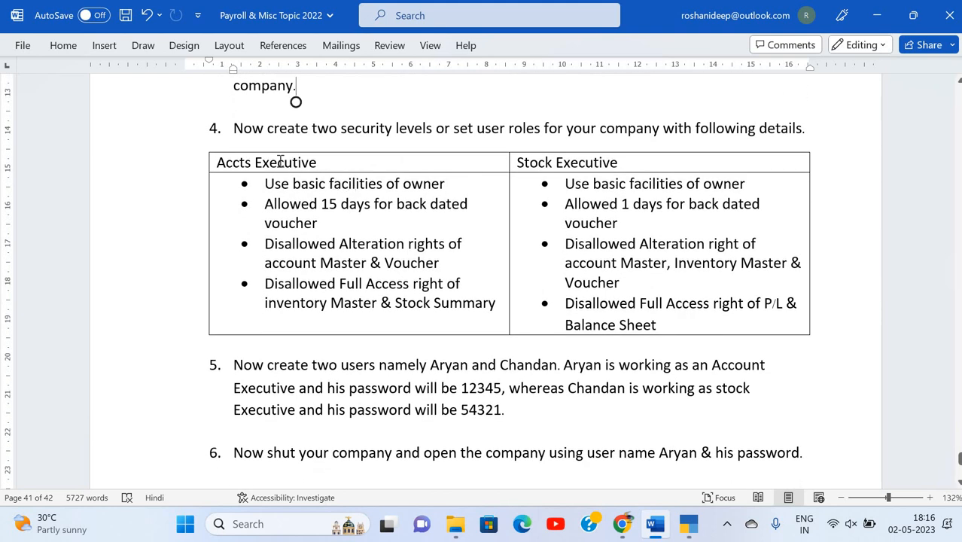
pyautogui.click(502, 166)
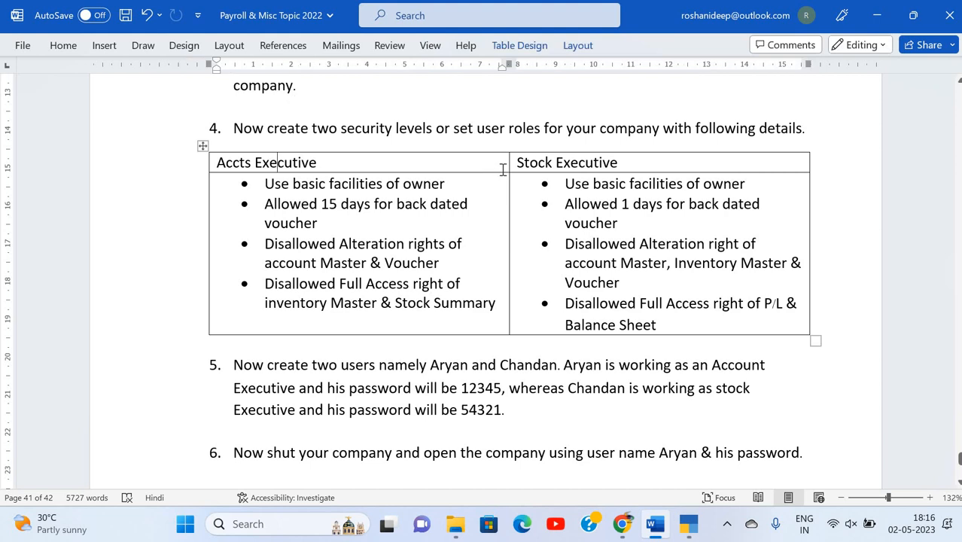
pyautogui.click(559, 165)
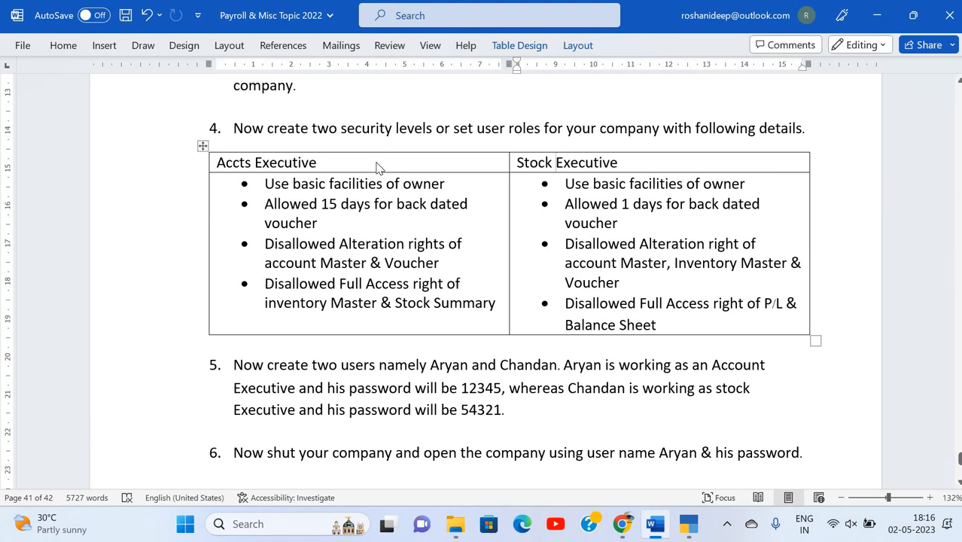
# Open the Security Levels list and inspect the Data Entry level without changing it.
pyautogui.hotkey('alt', 'Tab')
pyautogui.hotkey('alt', 'k')
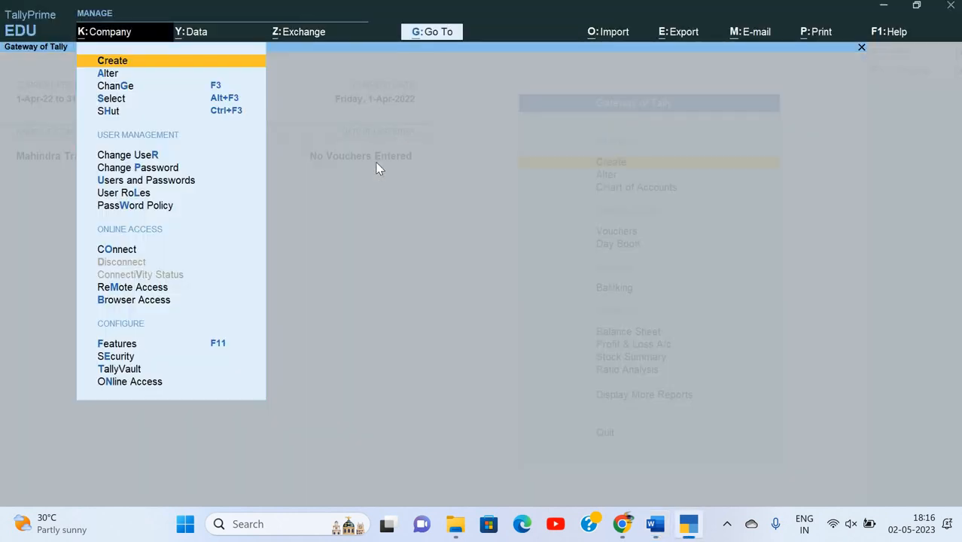
pyautogui.press('Down')
pyautogui.press('Down')
pyautogui.press('Down')
pyautogui.press('Down')
pyautogui.press('Down')
pyautogui.press('Down')
pyautogui.press('Down')
pyautogui.press('Down')
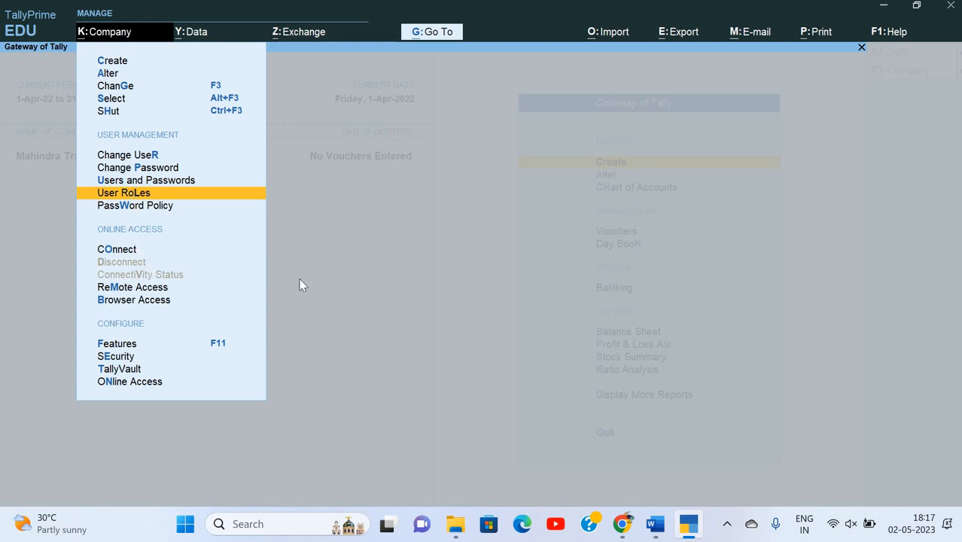
pyautogui.press('Return')
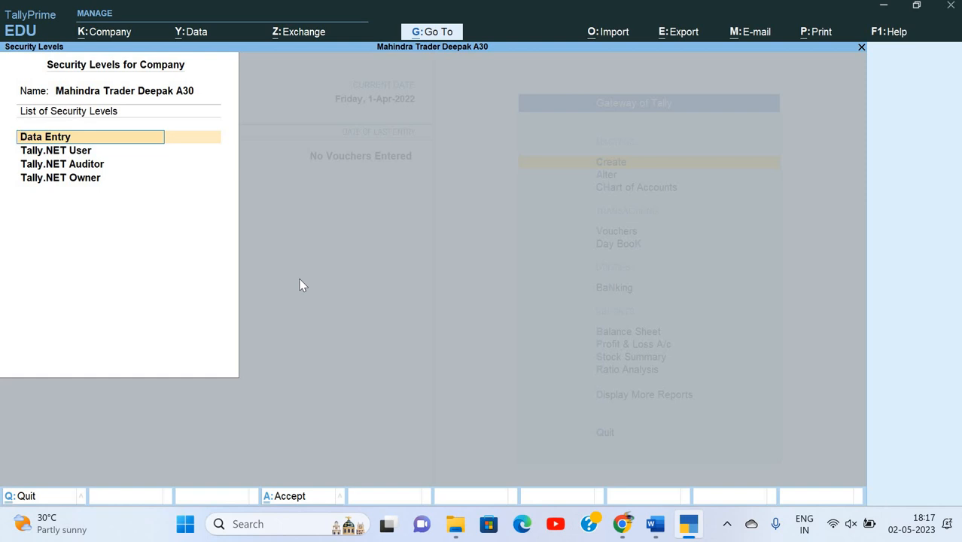
pyautogui.press('Return')
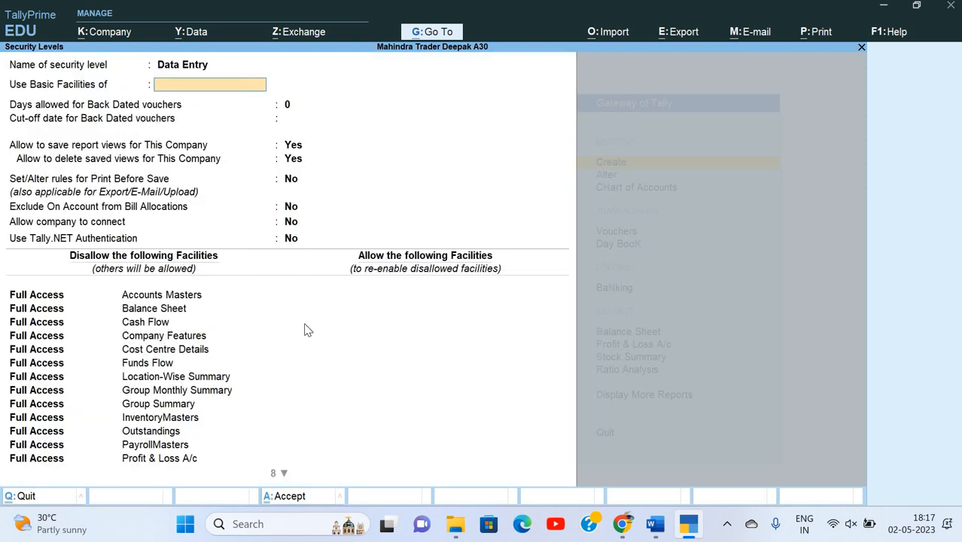
pyautogui.press('Return')
pyautogui.press('Return')
pyautogui.press('Return')
pyautogui.press('Return')
pyautogui.press('Return')
pyautogui.press('Return')
pyautogui.press('Return')
pyautogui.press('Return')
pyautogui.press('Return')
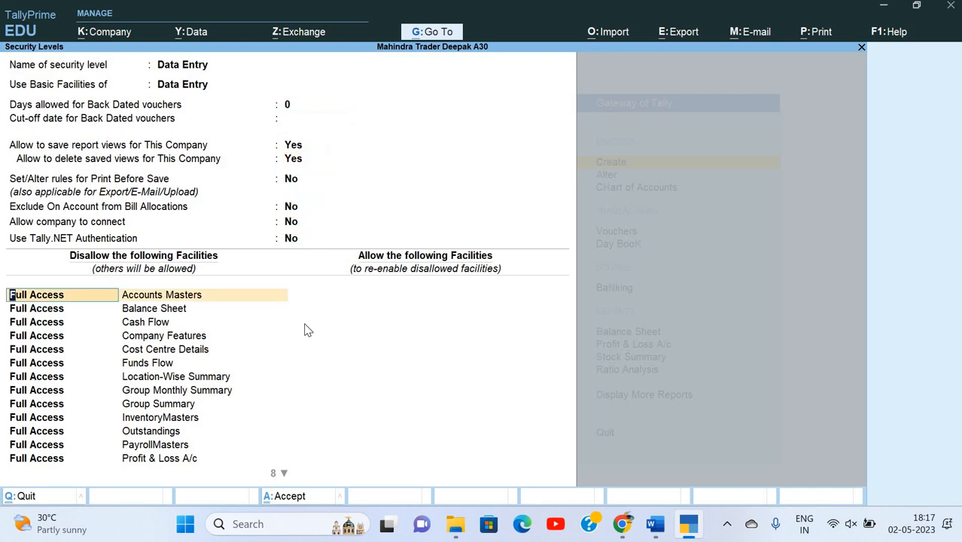
pyautogui.press('Escape')
pyautogui.press('y')
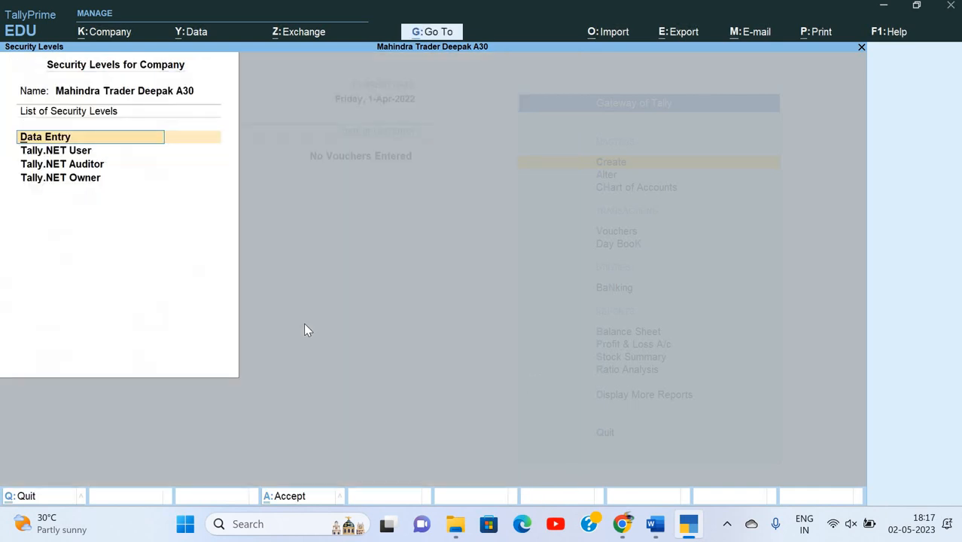
# Move to the blank row below Tally.NET Owner and check the task sheet for the level details.
pyautogui.press('Down')
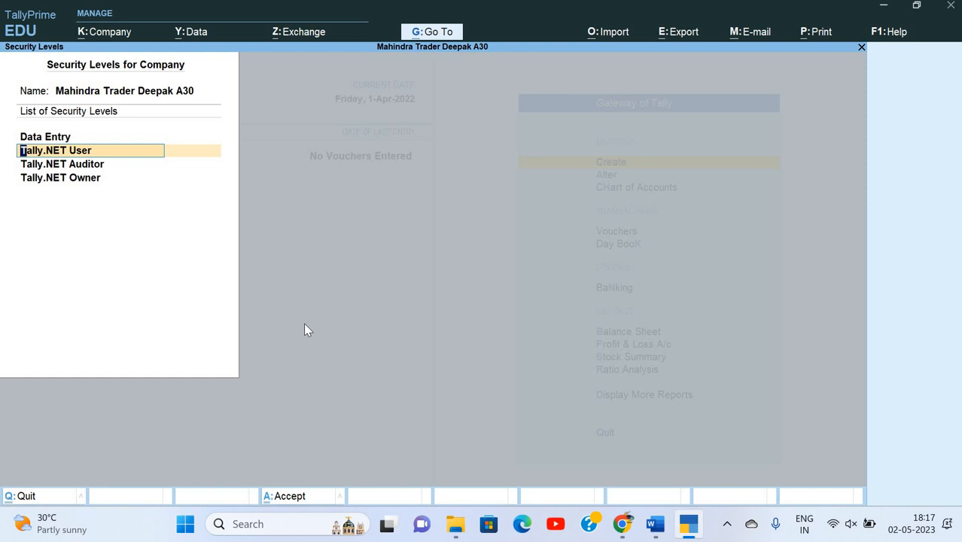
pyautogui.press('Down')
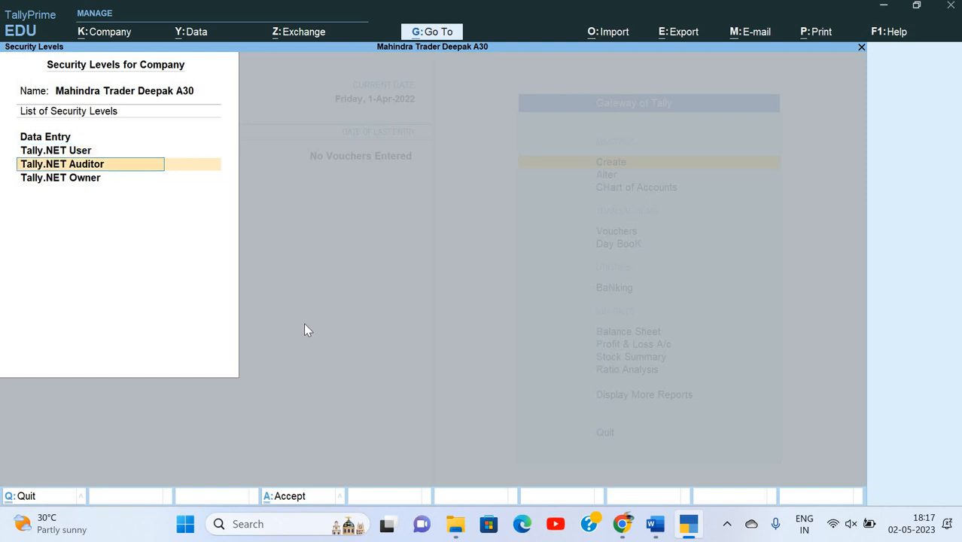
pyautogui.press('Down')
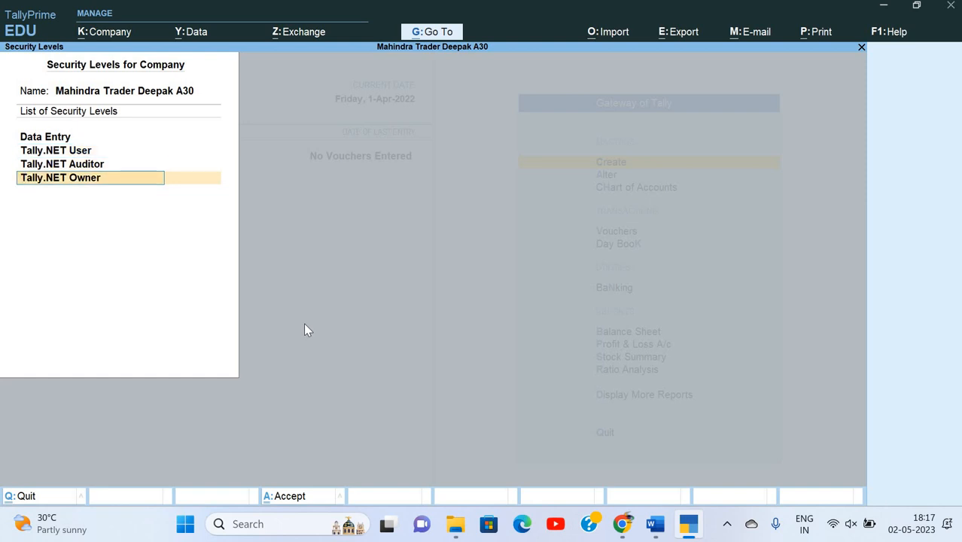
pyautogui.press('Down')
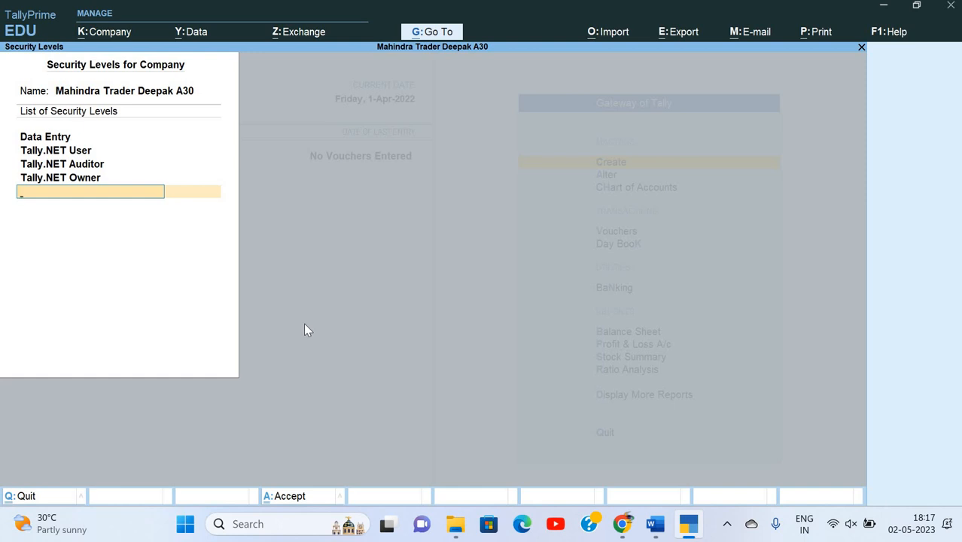
pyautogui.hotkey('alt', 'Tab')
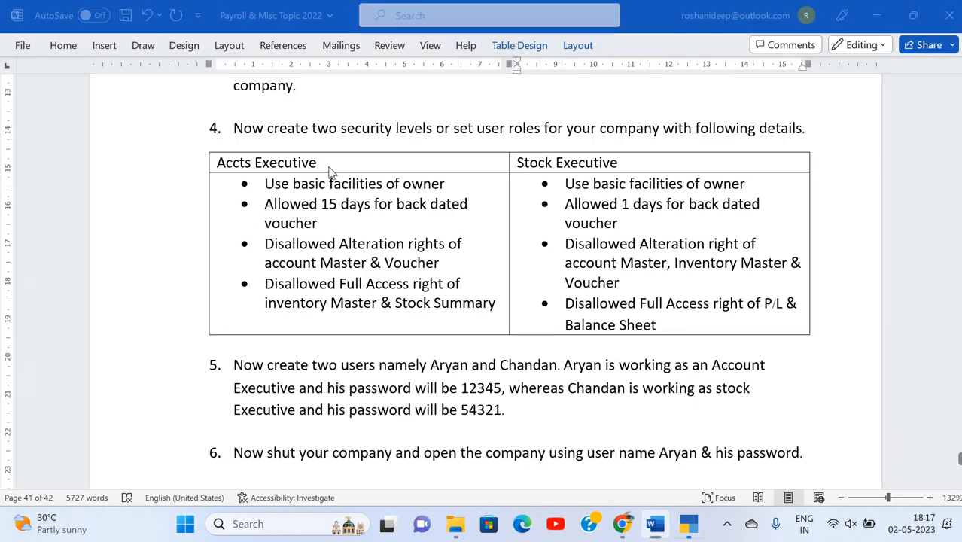
# Create the security level 'Acct Executive' and base its basic facilities on Owner.
pyautogui.hotkey('alt', 'Tab')
pyautogui.write('Acct ')
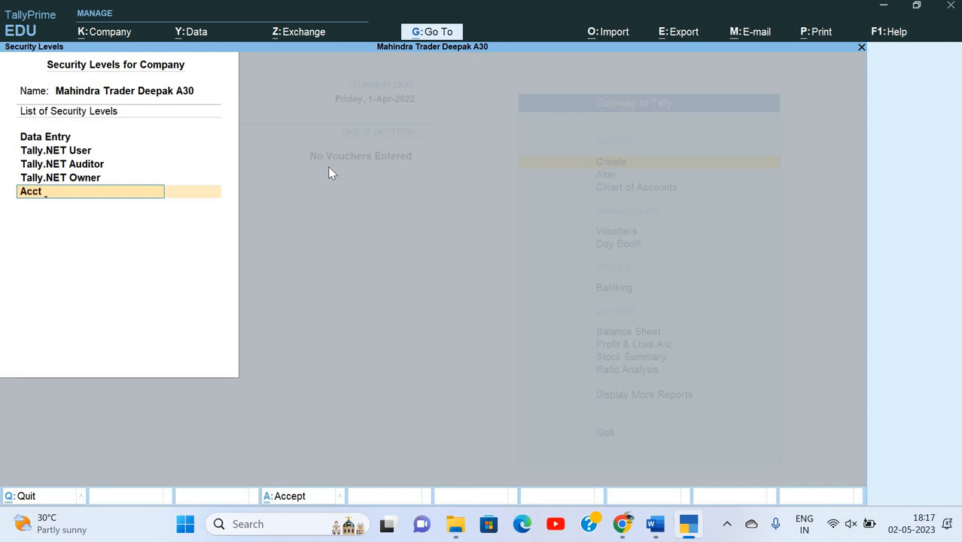
pyautogui.write('Executive')
pyautogui.press('Return')
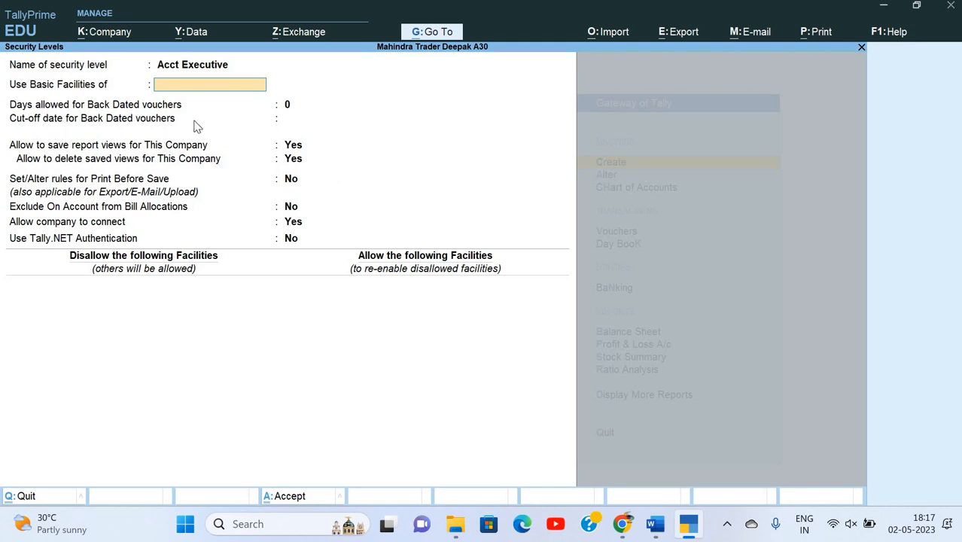
pyautogui.hotkey('alt', 'Tab')
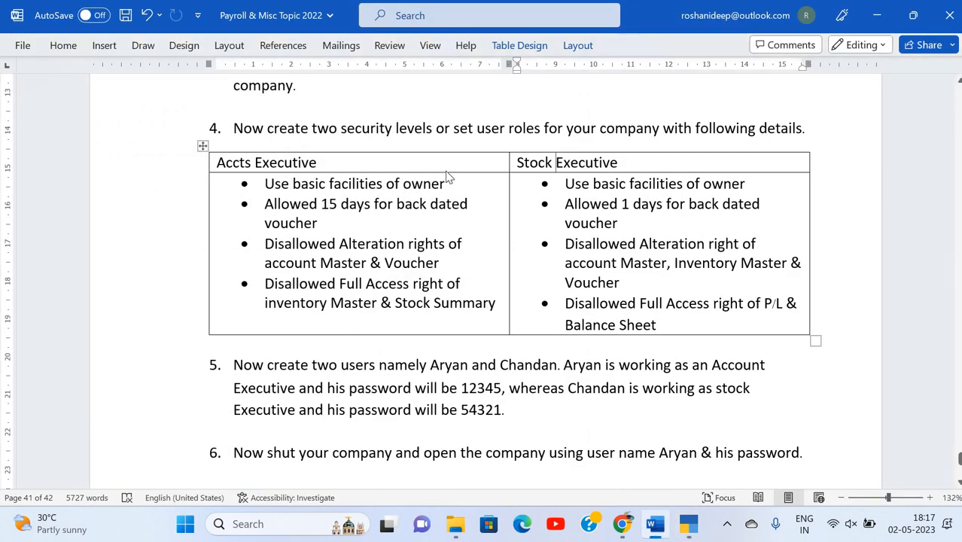
pyautogui.hotkey('alt', 'Tab')
pyautogui.press('Down')
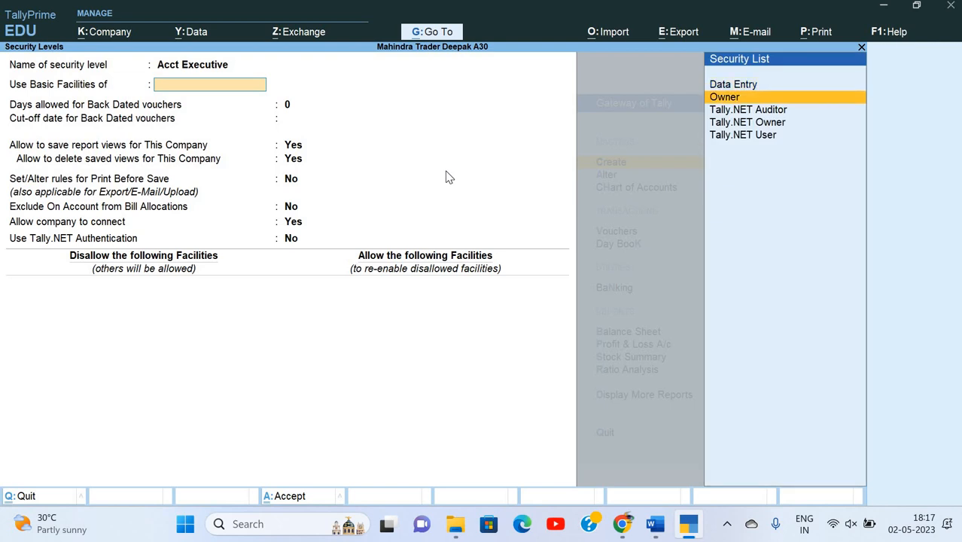
pyautogui.press('Return')
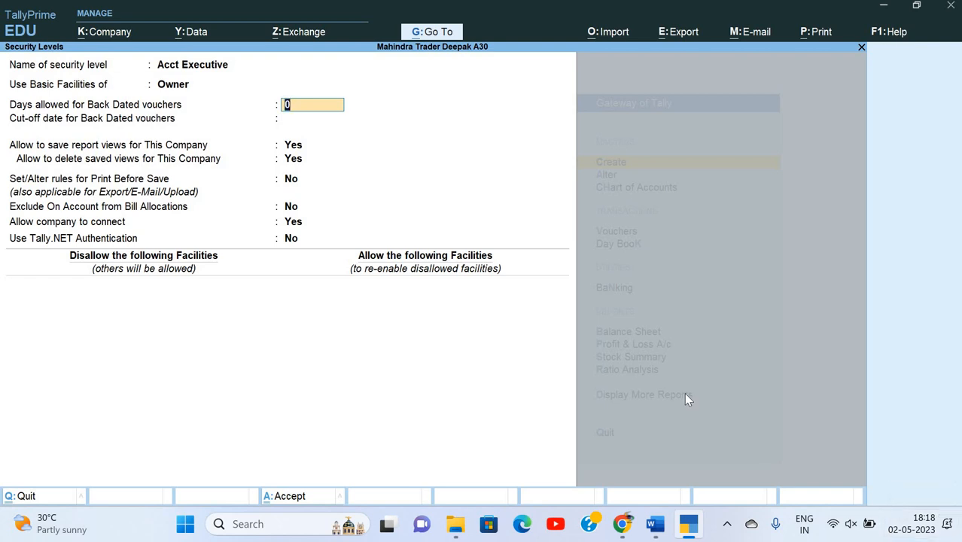
# Allow 15 days for back-dated vouchers in the Acct Executive level.
pyautogui.hotkey('alt', 'Tab')
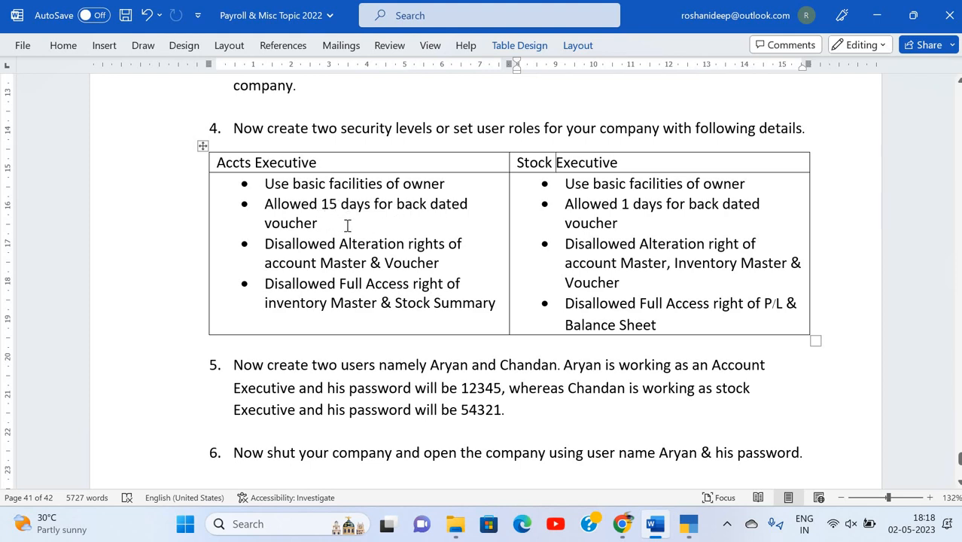
pyautogui.hotkey('alt', 'Tab')
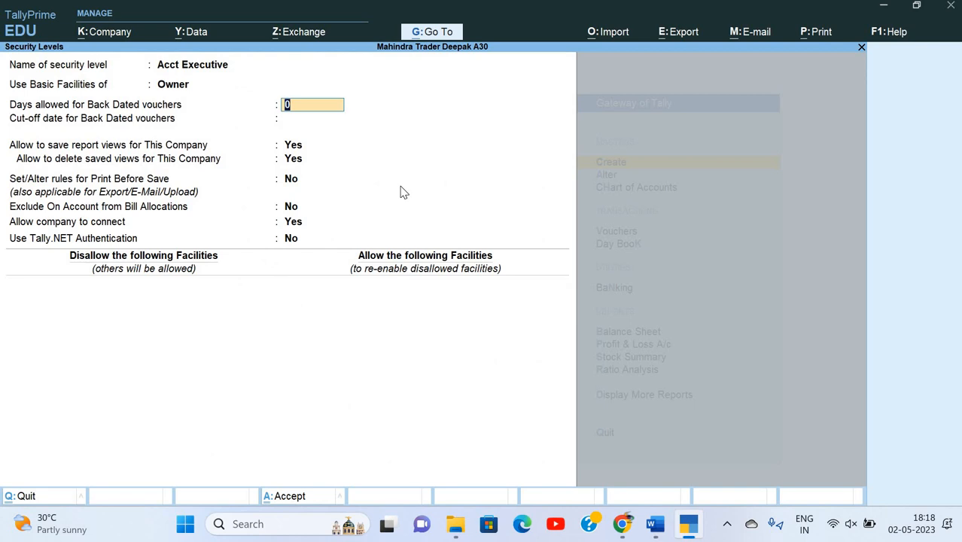
pyautogui.write('15')
pyautogui.press('Return')
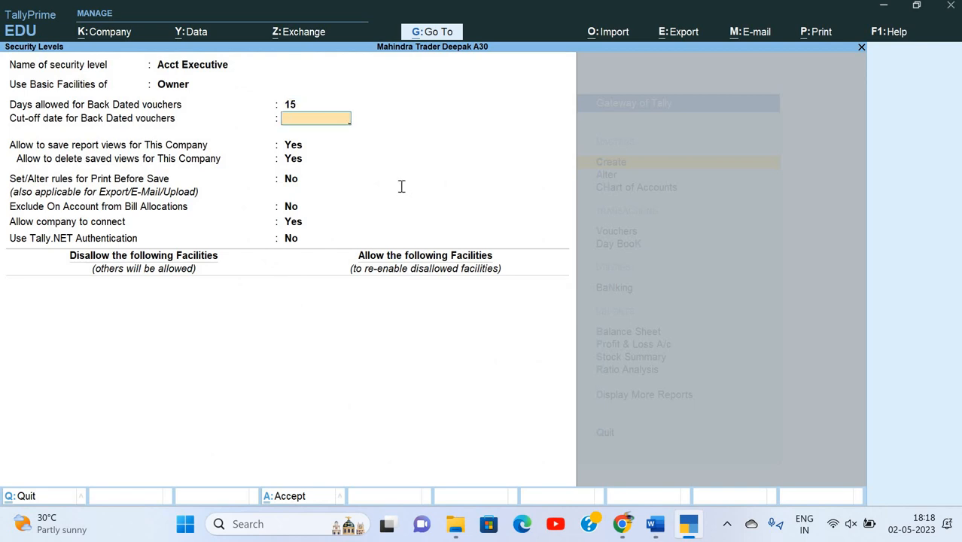
# Correct the cut-off date to 1-Apr-22 and advance to the disallowed facilities section.
pyautogui.hotkey('alt', 'Tab')
pyautogui.hotkey('alt', 'Tab')
pyautogui.write('1-5')
pyautogui.press('Return')
pyautogui.press('BackSpace')
pyautogui.write('1-4')
pyautogui.press('Return')
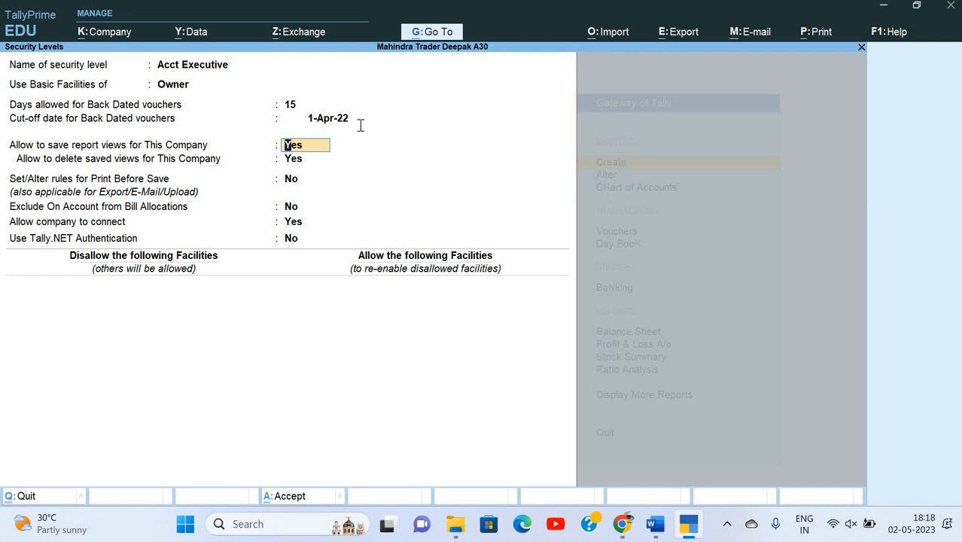
pyautogui.hotkey('alt', 'Tab')
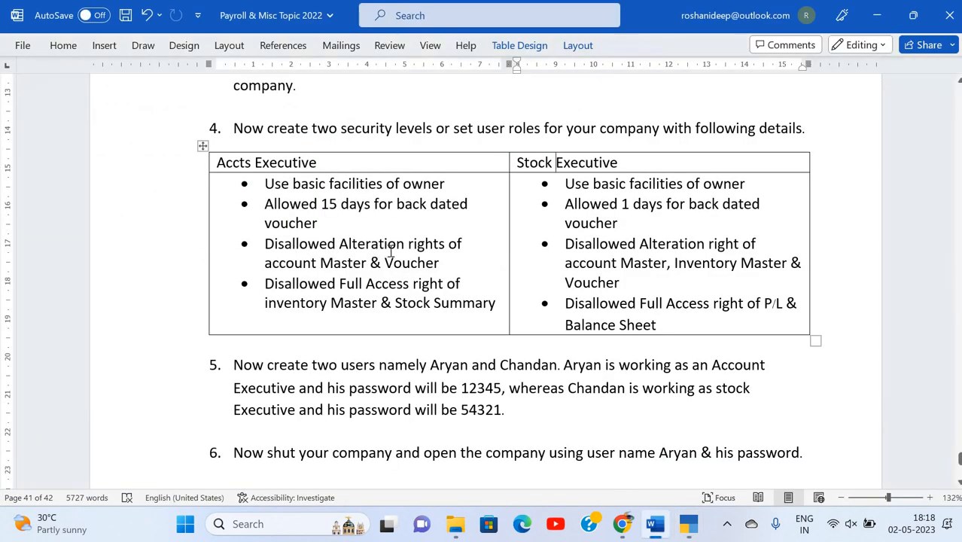
pyautogui.hotkey('alt', 'Tab')
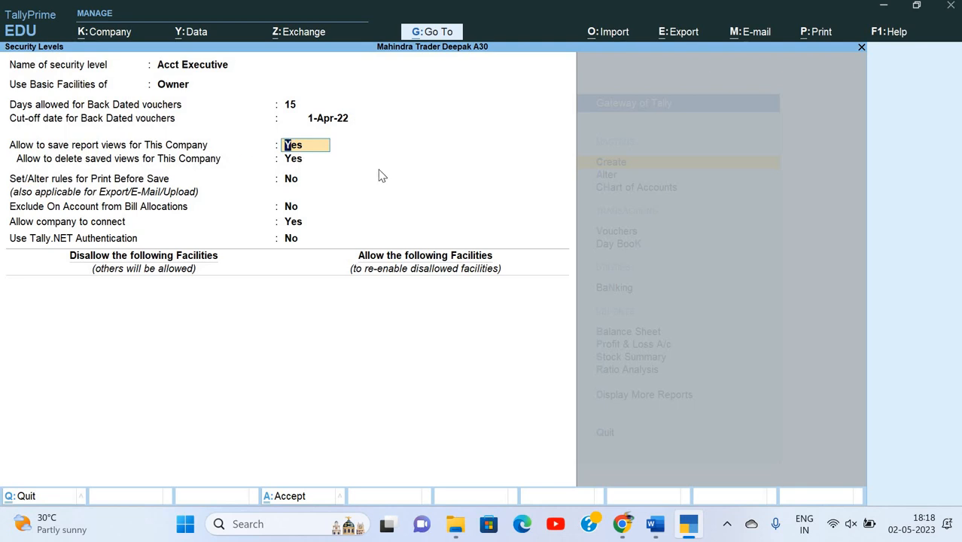
pyautogui.press('Return')
pyautogui.press('Return')
pyautogui.press('Return')
pyautogui.press('Return')
pyautogui.press('Return')
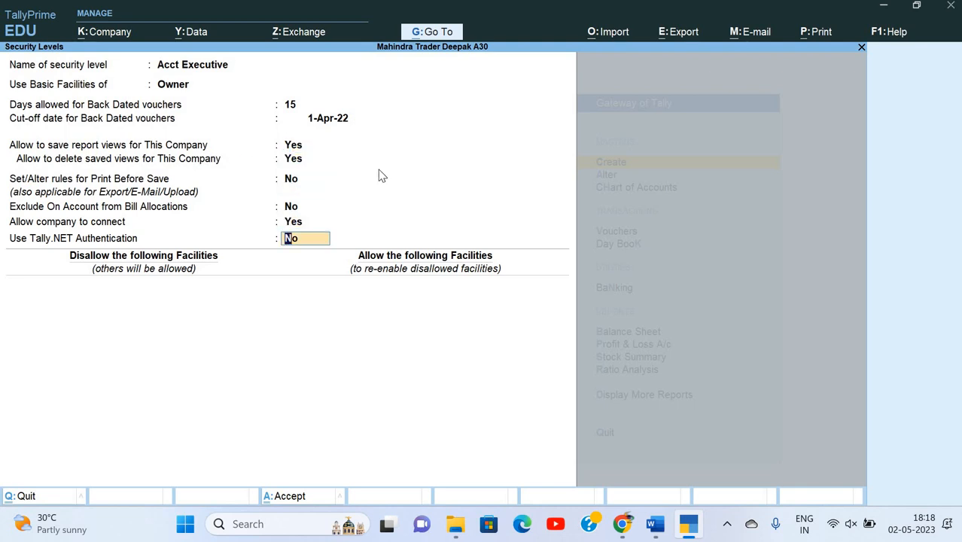
pyautogui.press('Return')
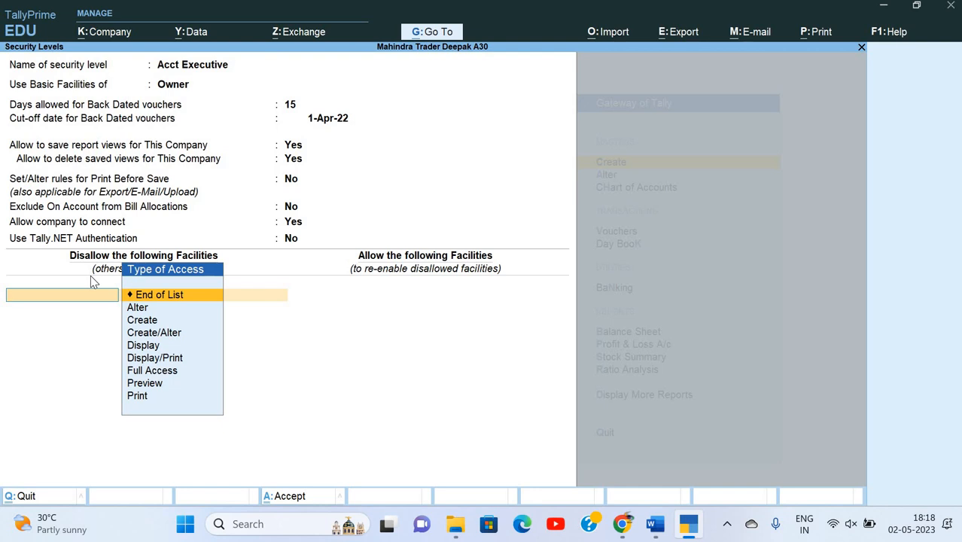
# Review the access types and pick Alter for the first disallowed-facility row.
pyautogui.hotkey('alt', 'Tab')
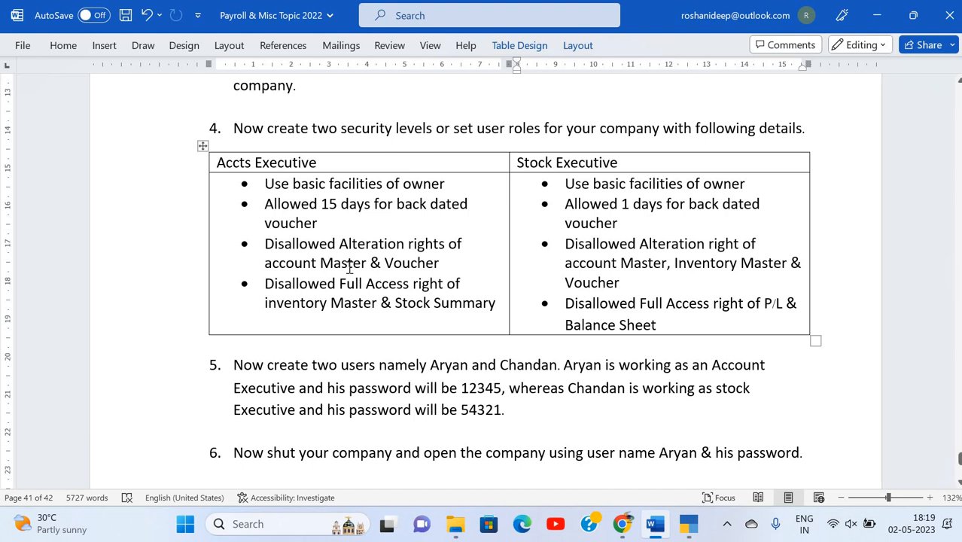
pyautogui.hotkey('alt', 'Tab')
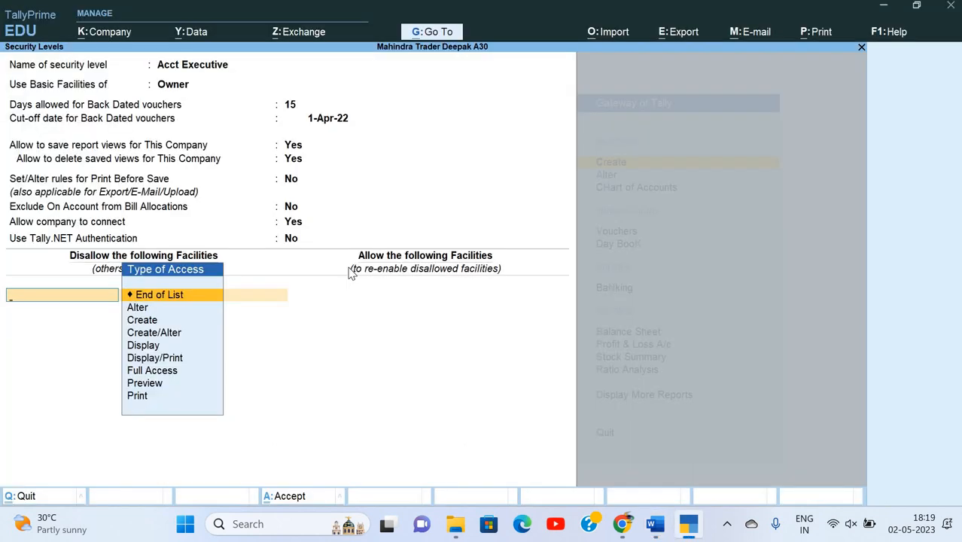
pyautogui.press('Down')
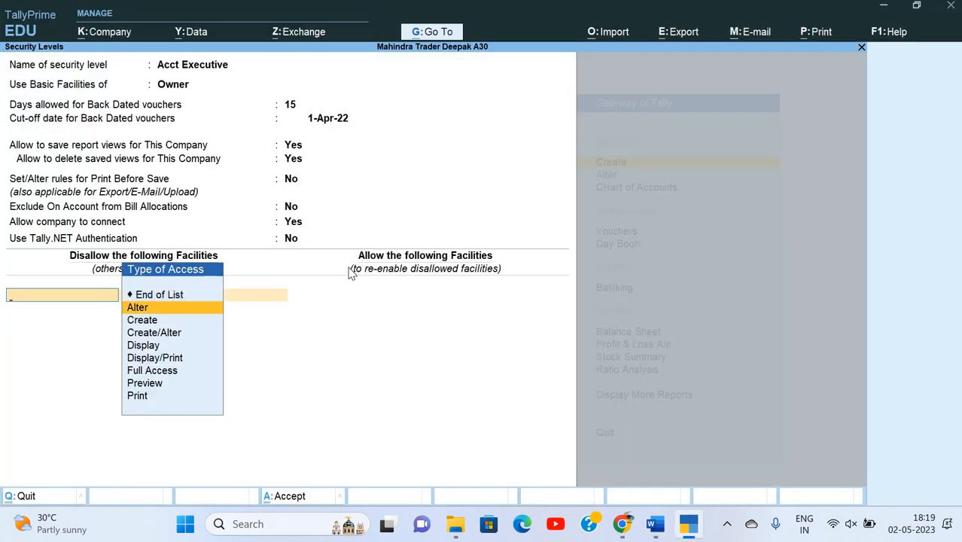
pyautogui.press('Down')
pyautogui.press('Down')
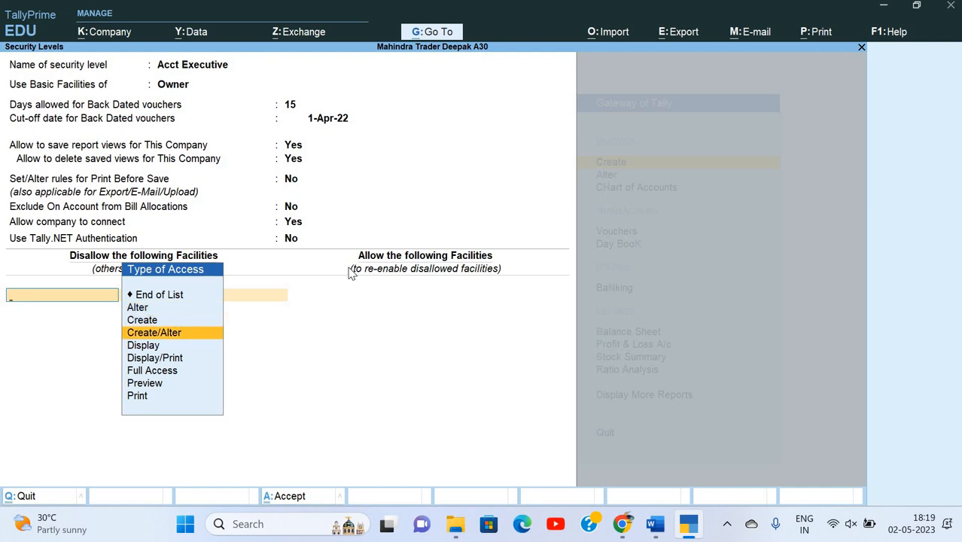
pyautogui.press('Down')
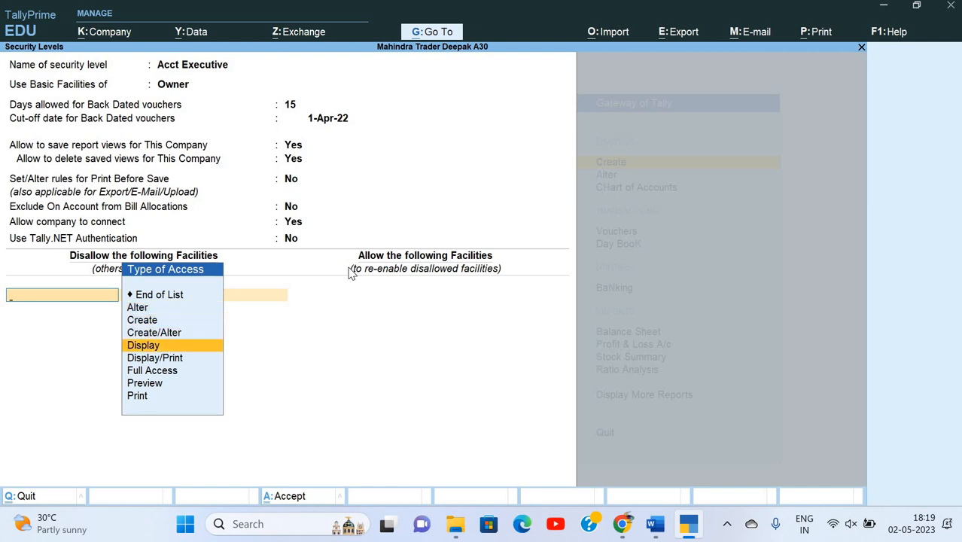
pyautogui.press('Down')
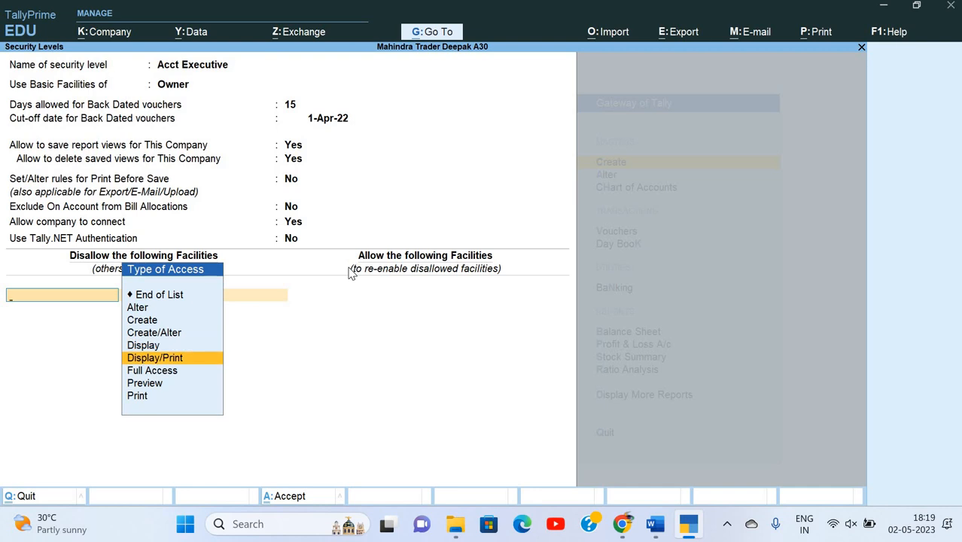
pyautogui.press('Down')
pyautogui.press('Down')
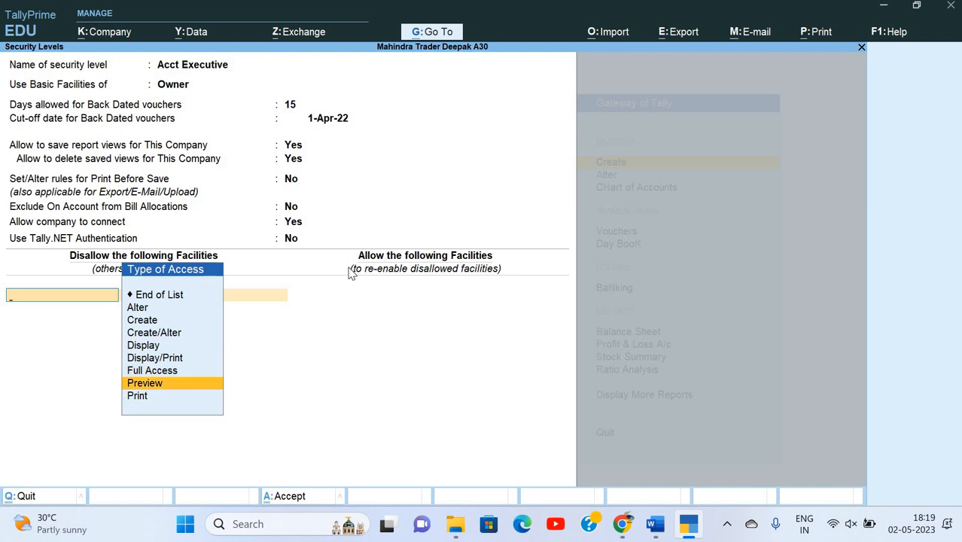
pyautogui.press('Down')
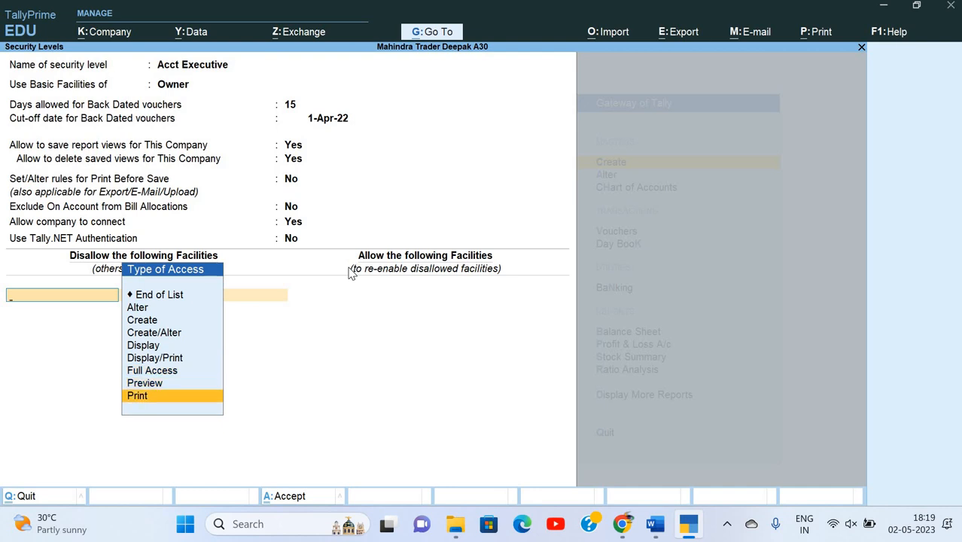
pyautogui.press('Up')
pyautogui.press('Up')
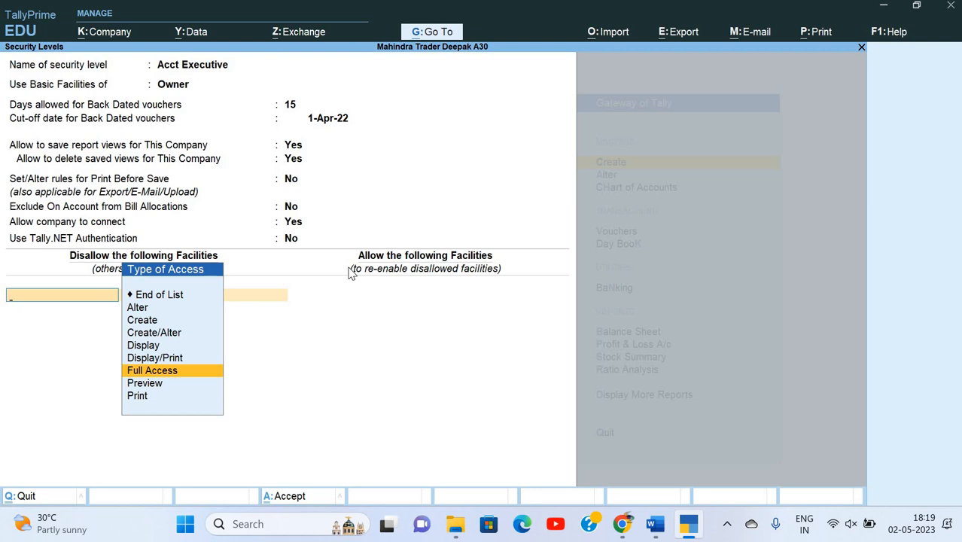
pyautogui.press('Up')
pyautogui.press('Up')
pyautogui.press('Up')
pyautogui.press('Up')
pyautogui.press('Up')
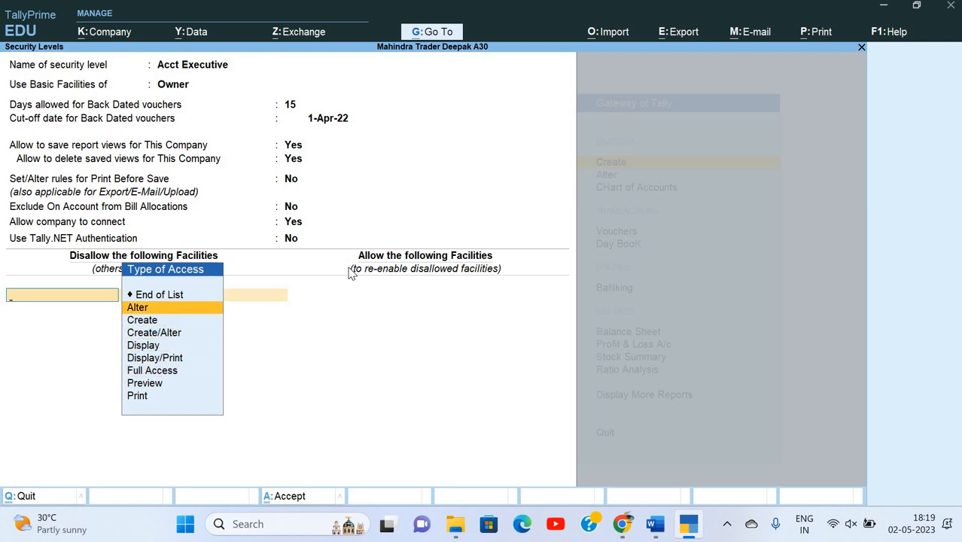
pyautogui.press('Return')
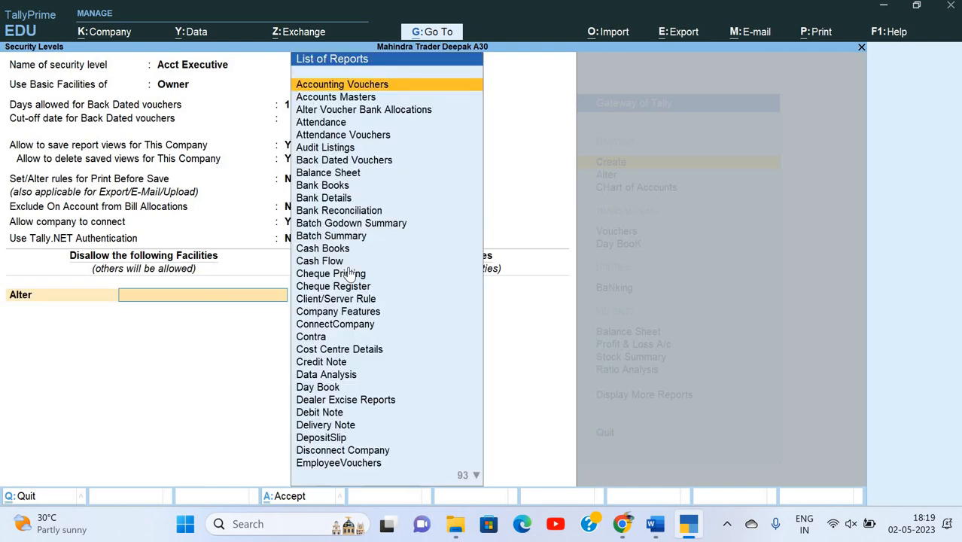
# Disallow Alter of Accounts Masters in the first row.
pyautogui.write('A')
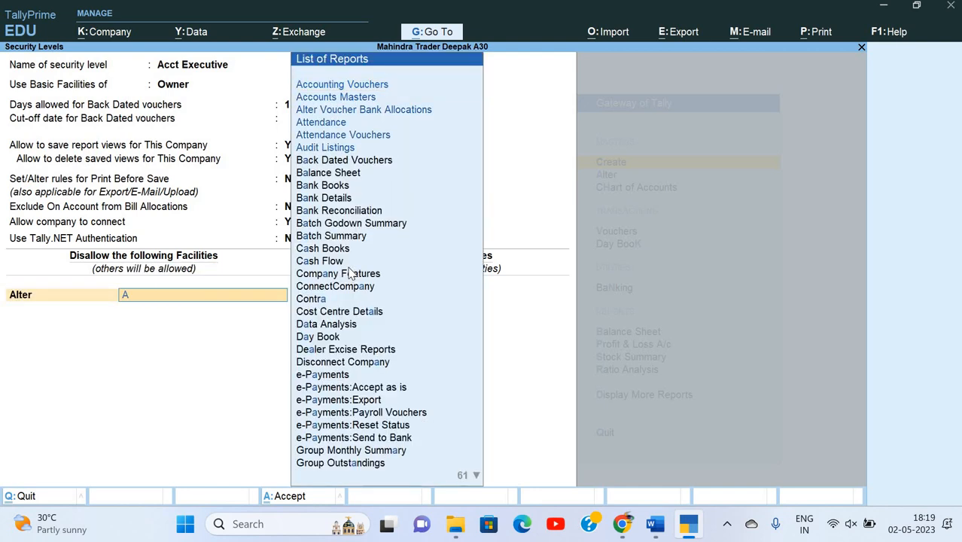
pyautogui.write('cc')
pyautogui.press('Down')
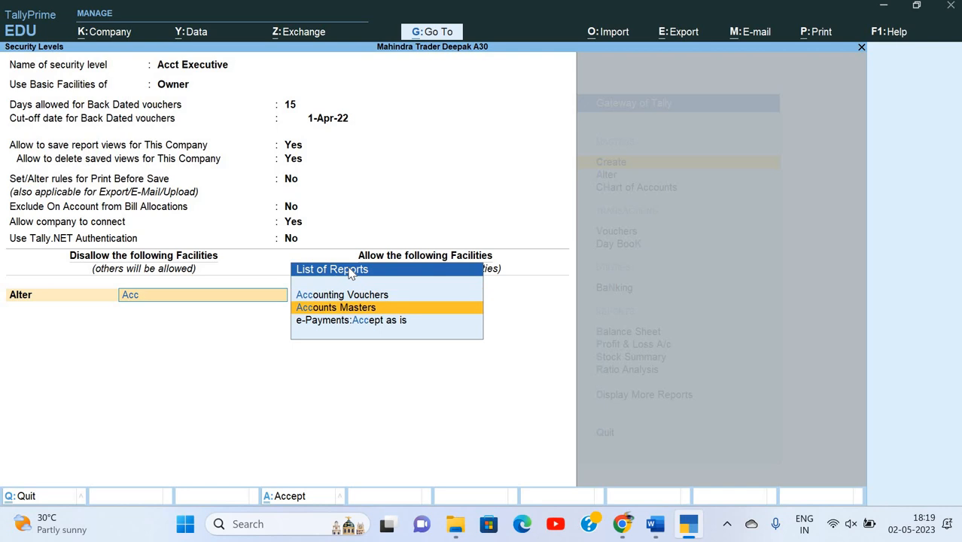
pyautogui.press('Return')
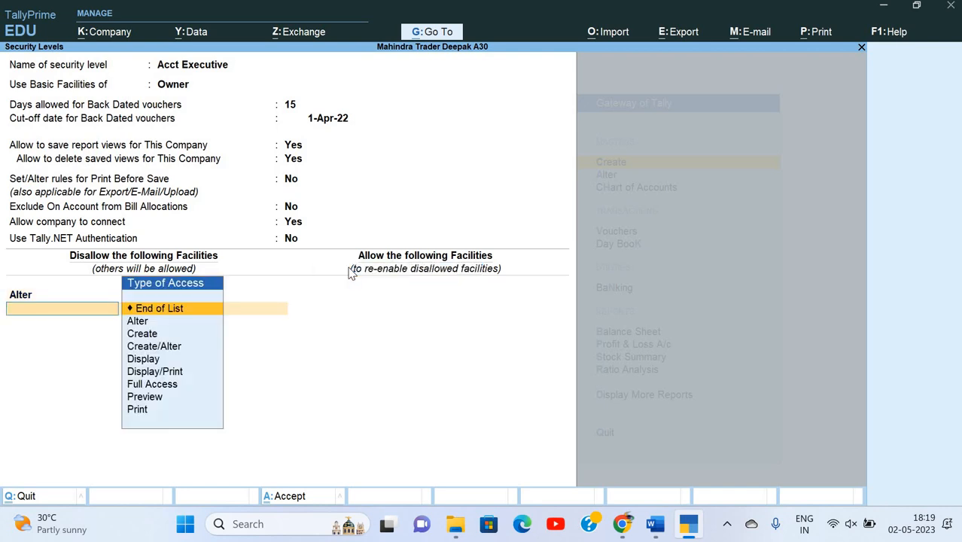
pyautogui.press('BackSpace')
pyautogui.press('Down')
pyautogui.press('Down')
pyautogui.press('Down')
pyautogui.press('Down')
pyautogui.press('Down')
pyautogui.press('Down')
pyautogui.press('Down')
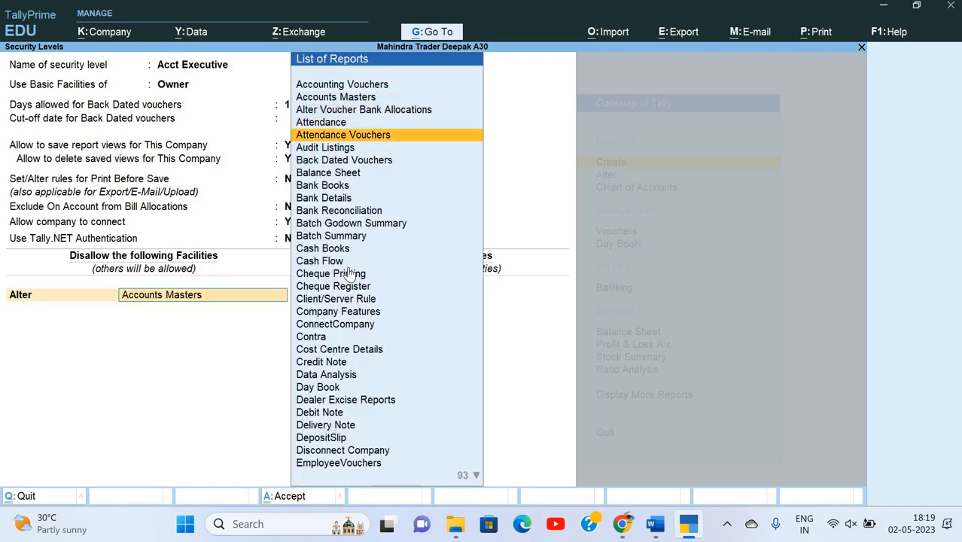
pyautogui.press('Up')
pyautogui.press('Up')
pyautogui.press('Up')
pyautogui.press('Up')
pyautogui.press('Up')
pyautogui.press('Up')
pyautogui.press('Up')
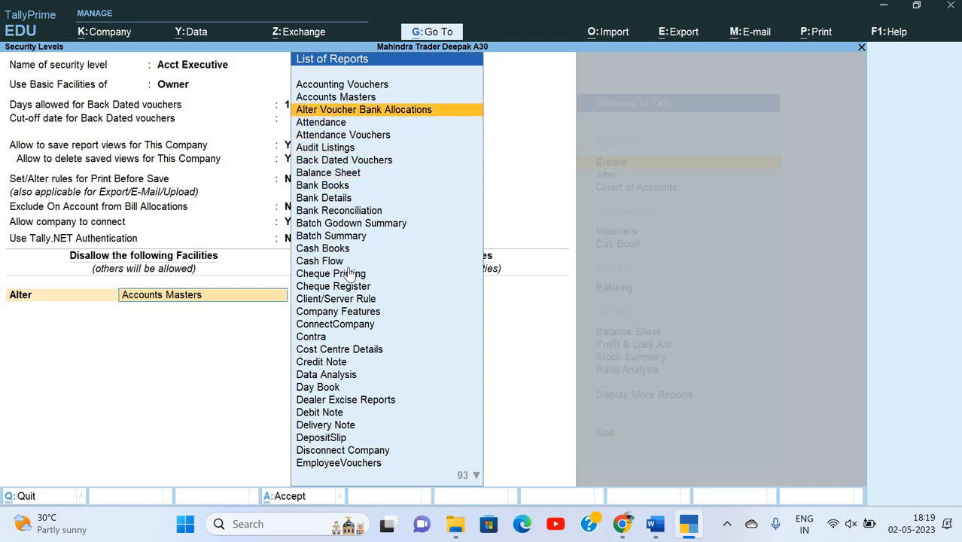
pyautogui.press('Return')
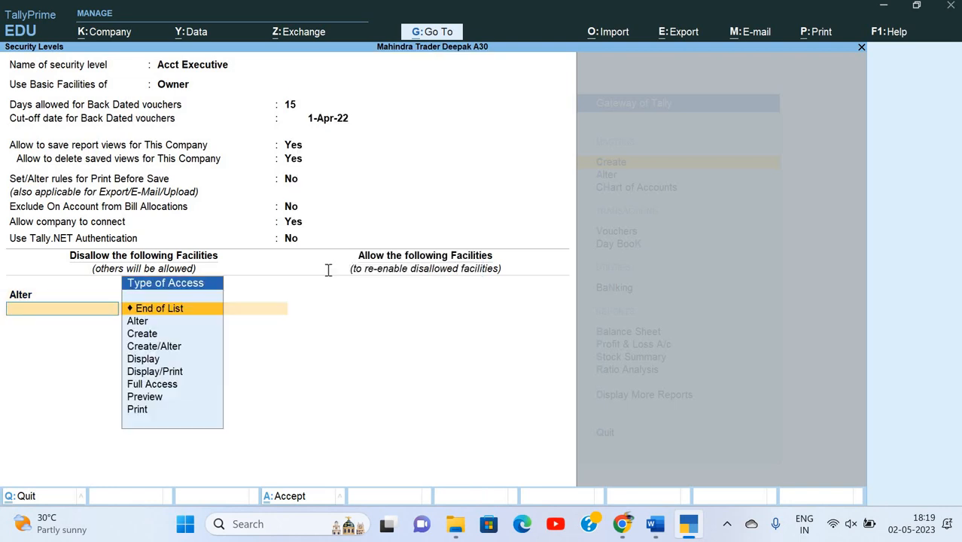
# Add a second Alter restriction for Vouchers.
pyautogui.hotkey('alt', 'Tab')
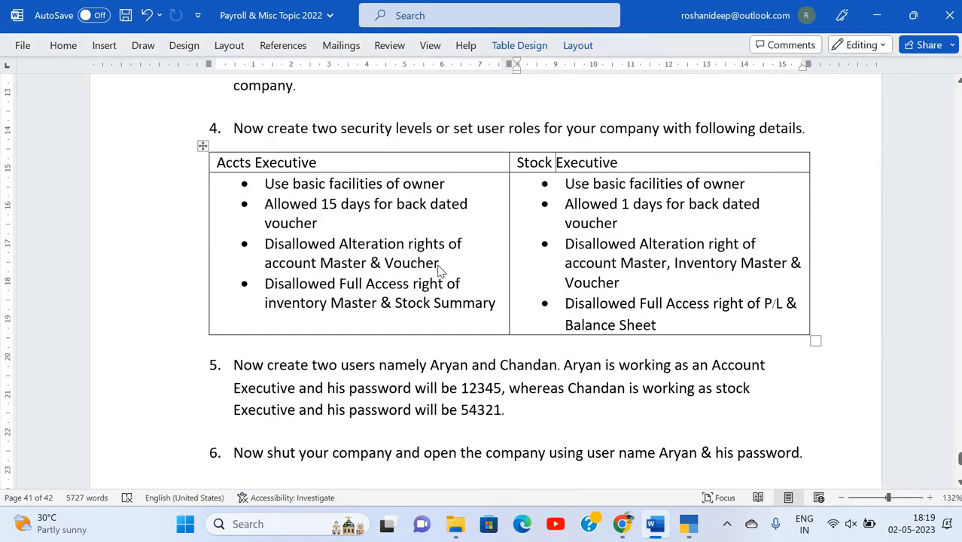
pyautogui.hotkey('alt', 'Tab')
pyautogui.press('Down')
pyautogui.press('Return')
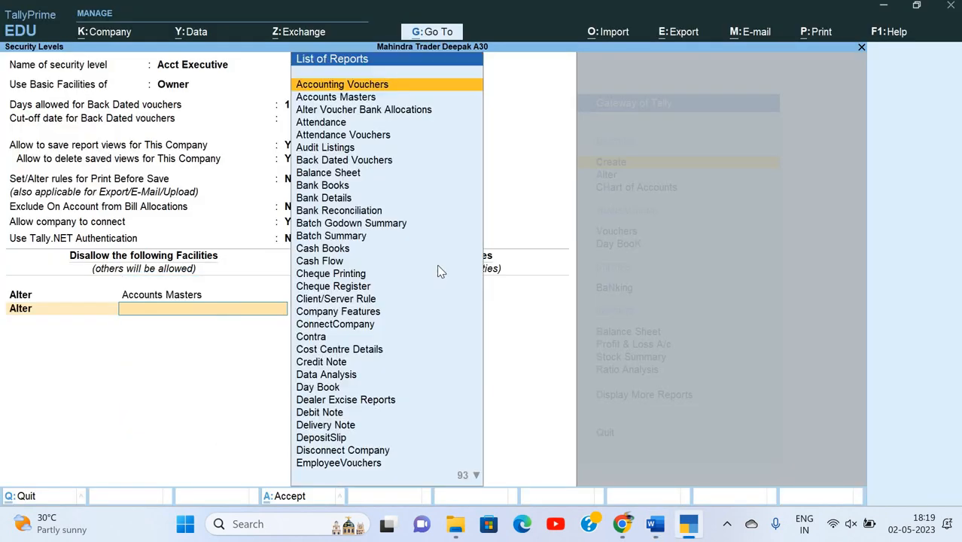
pyautogui.write('Vou')
pyautogui.press('Down')
pyautogui.press('Down')
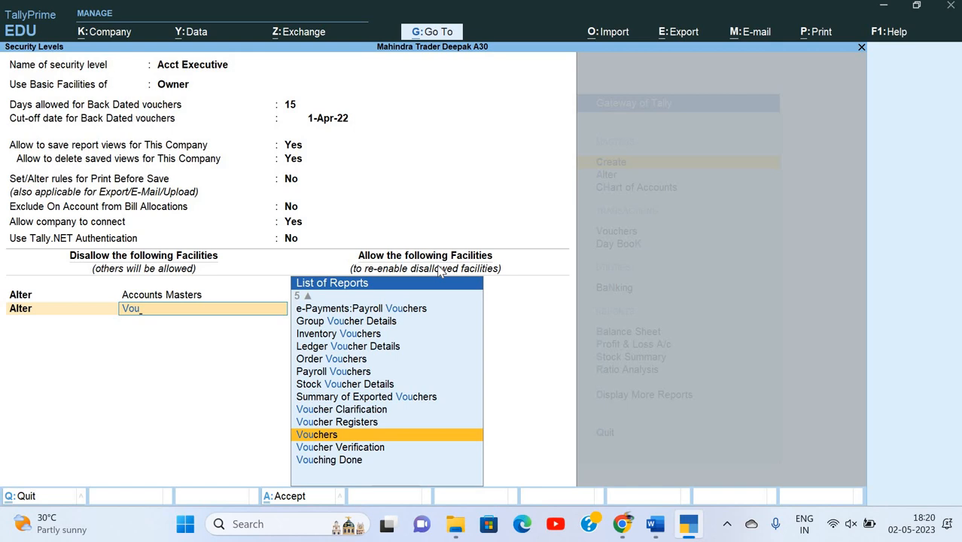
pyautogui.press('Return')
# Set the third row's type of access to Full Access.
pyautogui.hotkey('alt', 'Tab')
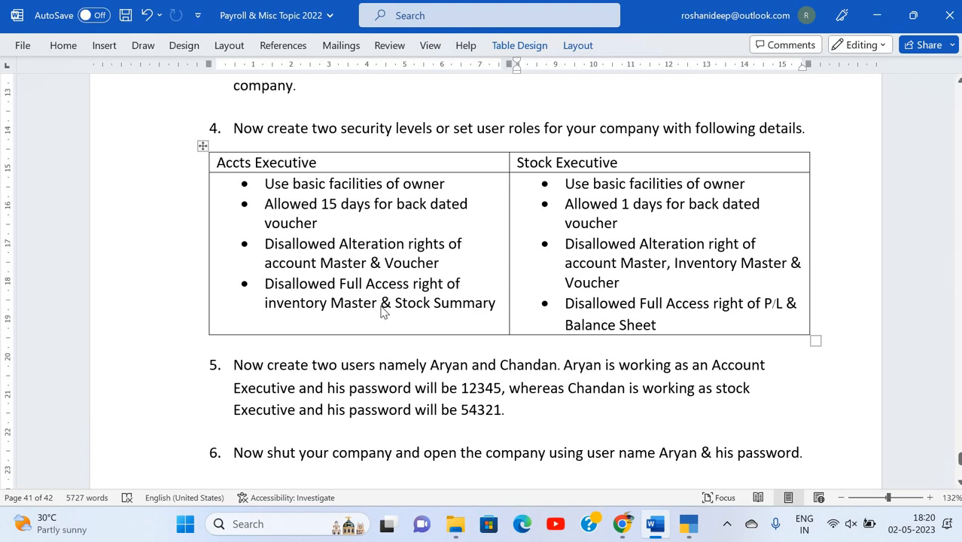
pyautogui.hotkey('alt', 'Tab')
pyautogui.press('Down')
pyautogui.press('Down')
pyautogui.press('Down')
pyautogui.press('Down')
pyautogui.press('Down')
pyautogui.press('Down')
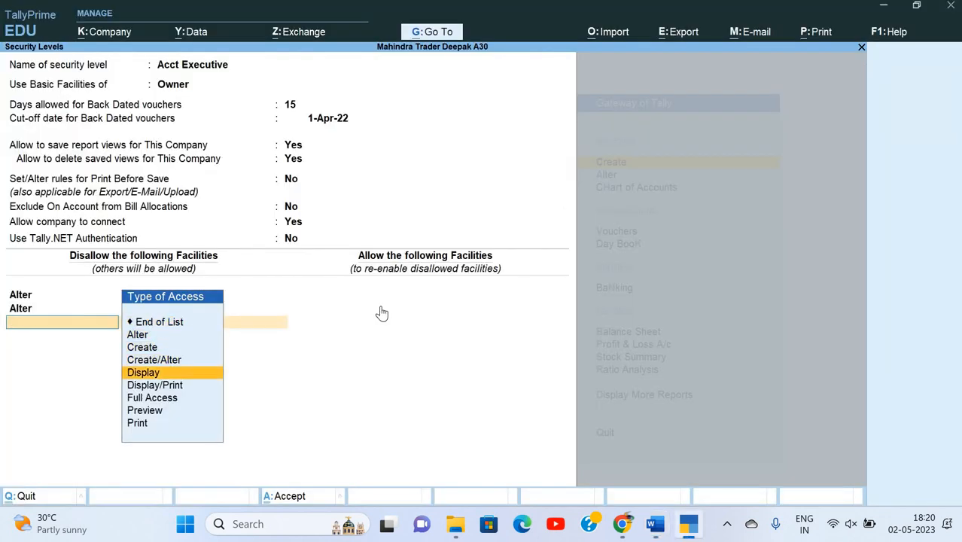
pyautogui.press('Return')
# Choose InventoryMasters as the Full Access restriction in the third row.
pyautogui.write('In')
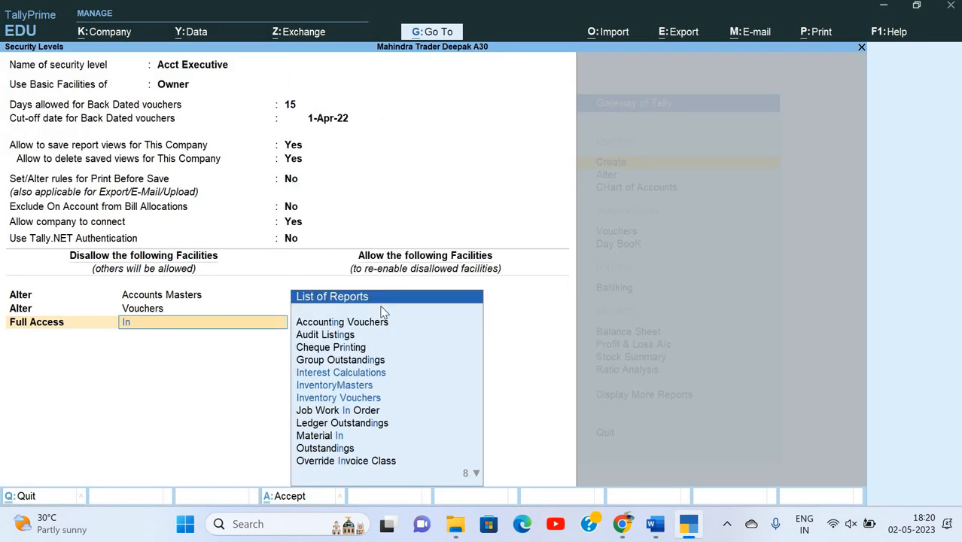
pyautogui.press('Down')
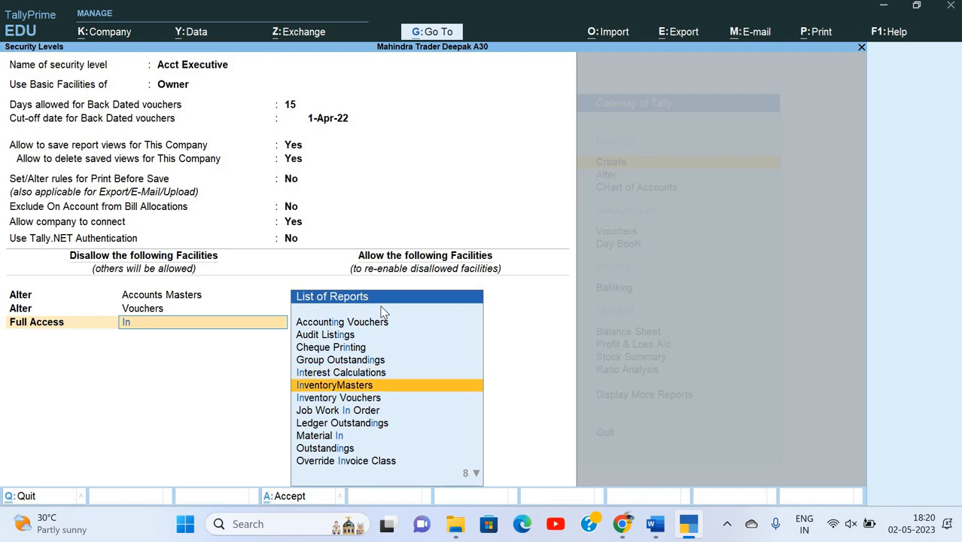
pyautogui.press('Escape')
pyautogui.hotkey('alt', 'Tab')
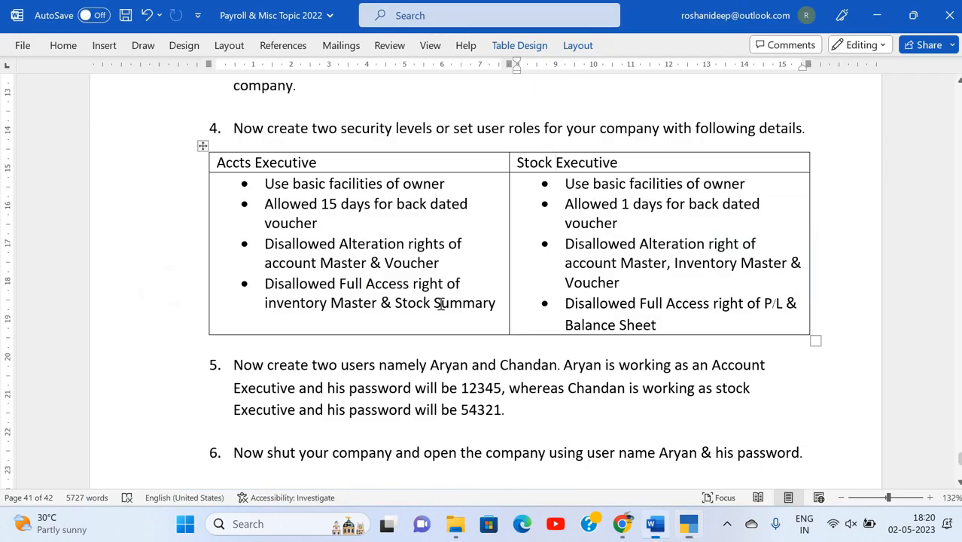
pyautogui.hotkey('alt', 'Tab')
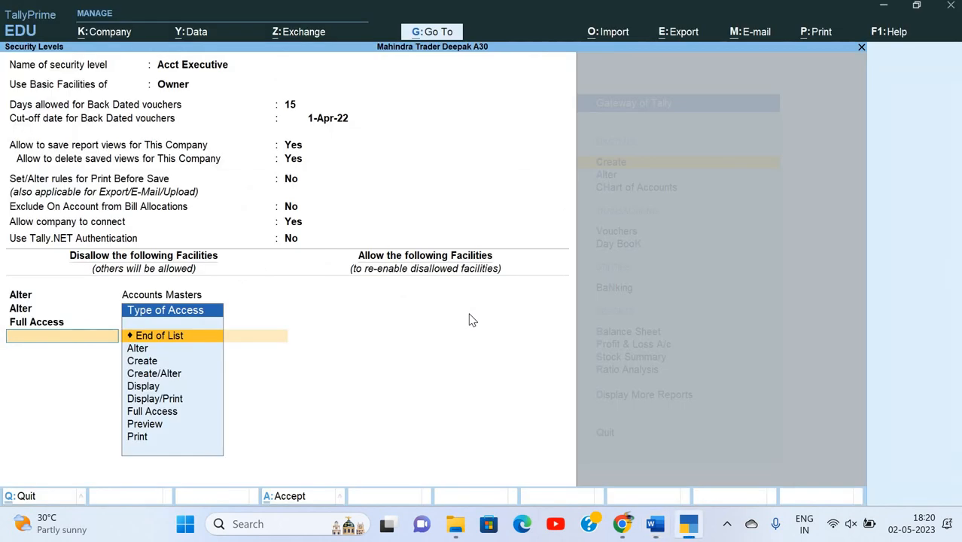
# Add another Full Access restriction for Stock Summary.
pyautogui.press('Down')
pyautogui.press('Down')
pyautogui.press('Down')
pyautogui.press('Down')
pyautogui.press('Down')
pyautogui.press('Down')
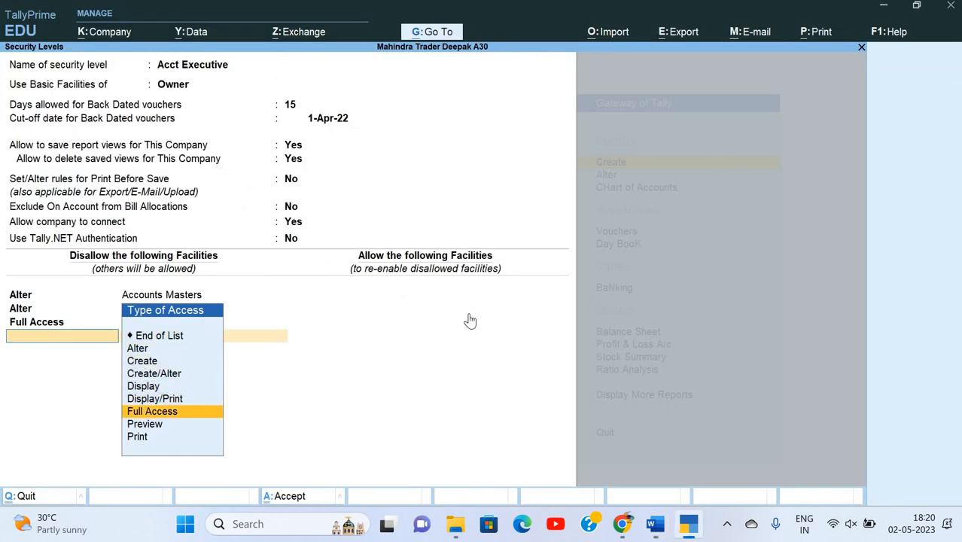
pyautogui.press('Return')
pyautogui.write('Sto')
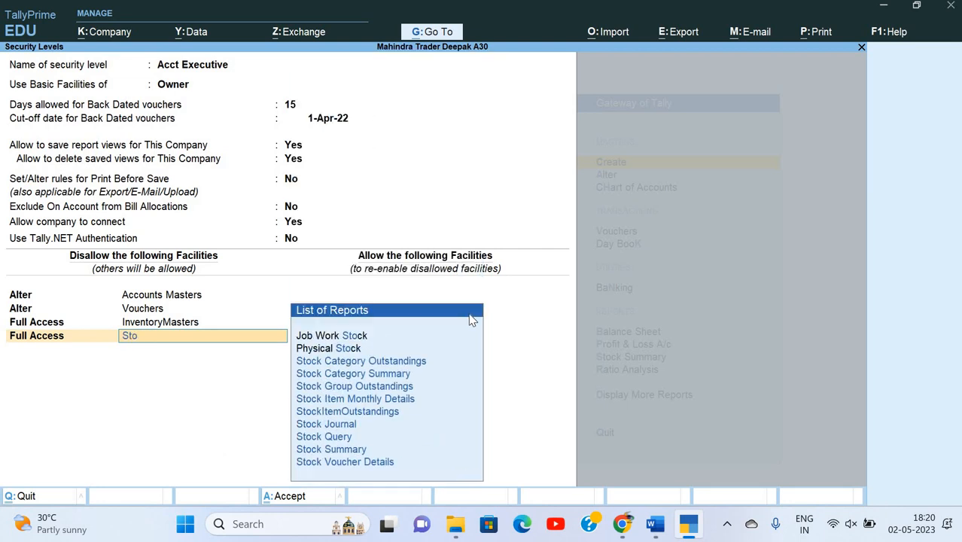
pyautogui.press('Down')
pyautogui.press('Down')
pyautogui.press('Down')
pyautogui.press('Down')
pyautogui.press('Down')
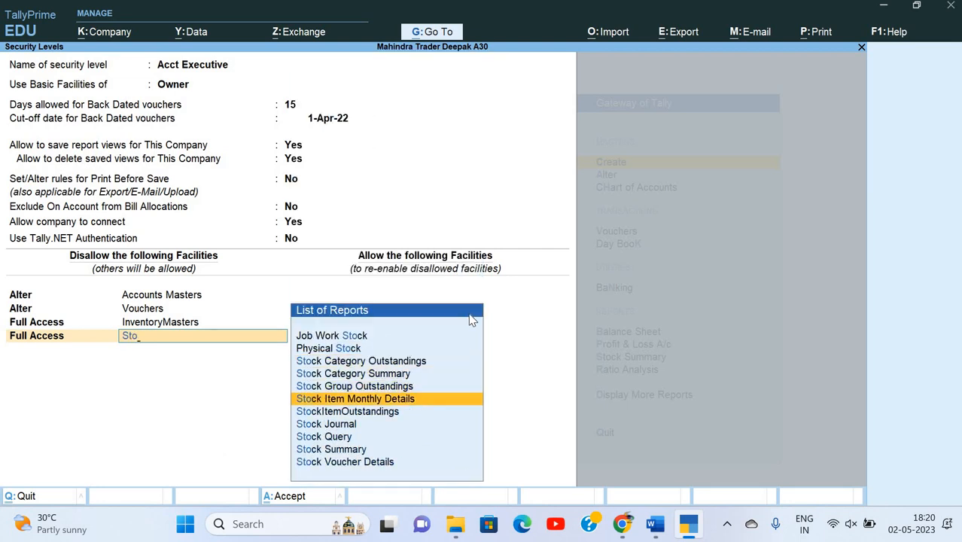
pyautogui.press('Up')
pyautogui.press('Up')
pyautogui.press('Up')
pyautogui.press('Down')
pyautogui.press('Down')
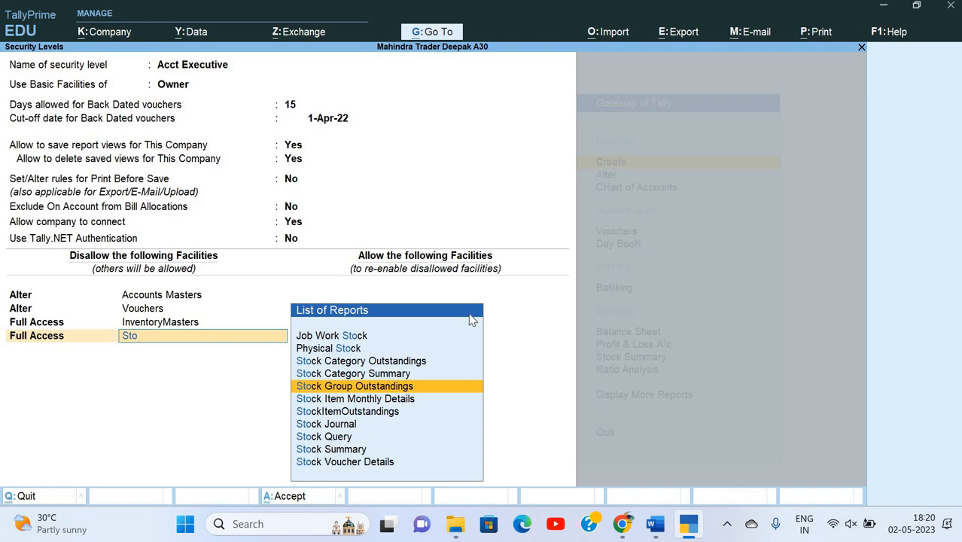
pyautogui.press('Down')
pyautogui.press('Down')
pyautogui.press('Down')
pyautogui.press('Down')
pyautogui.press('Down')
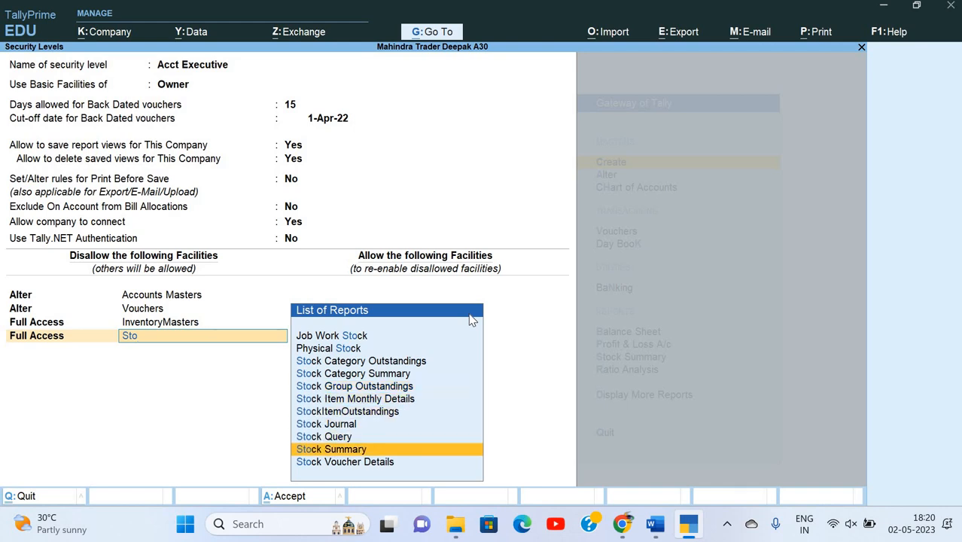
pyautogui.press('Return')
# End the disallowed facilities list and save the Acct Executive level.
pyautogui.hotkey('alt', 'Tab')
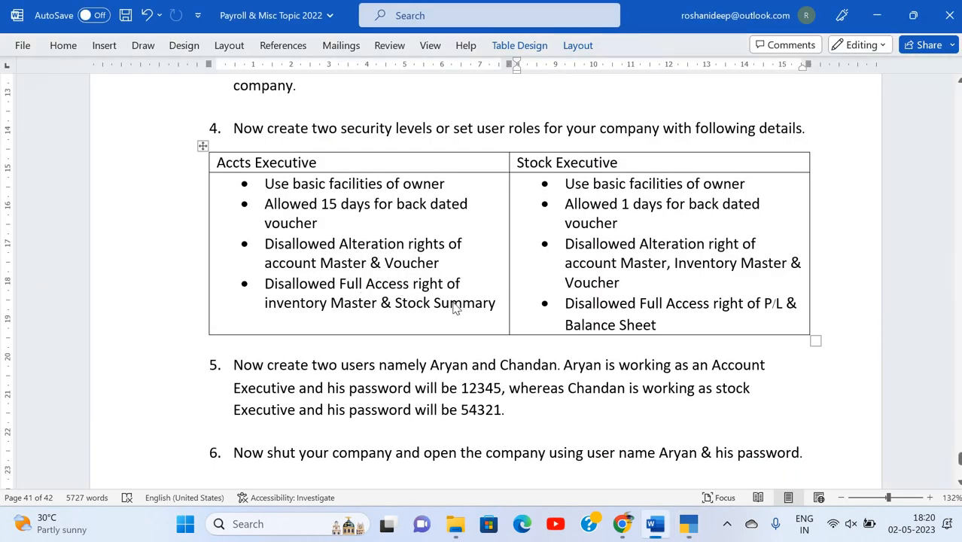
pyautogui.hotkey('alt', 'Tab')
pyautogui.press('Return')
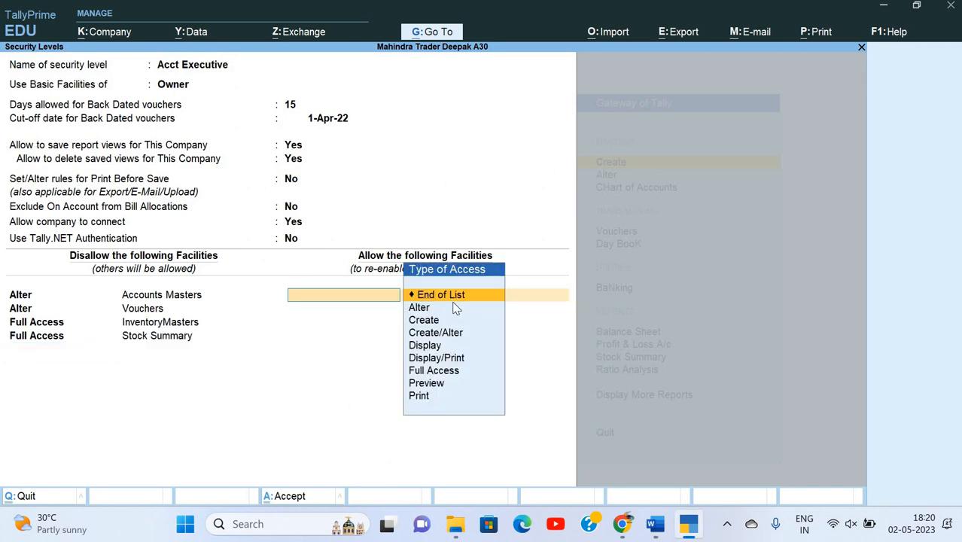
pyautogui.press('Return')
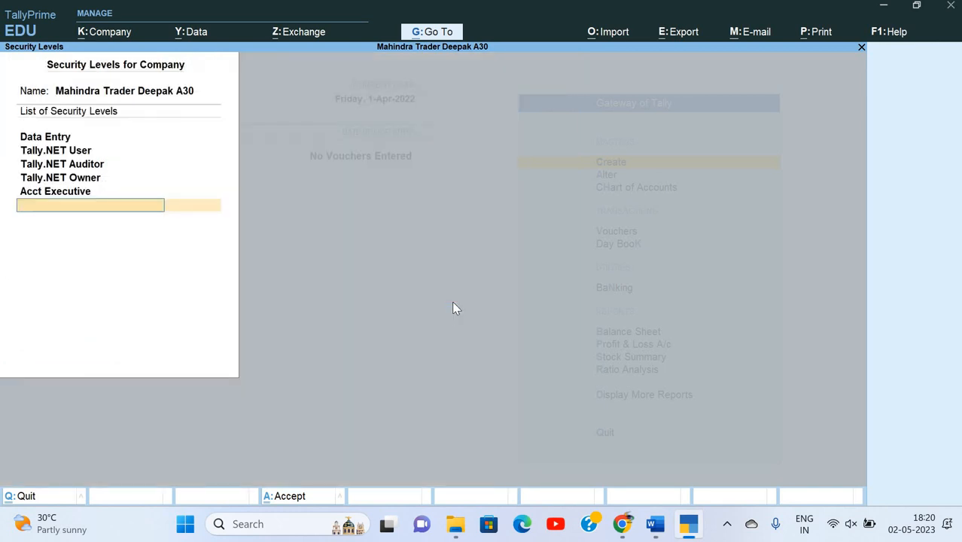
# Create the security level 'Stock Executive' by pasting its name from the Word task sheet.
pyautogui.hotkey('alt', 'Tab')
pyautogui.click(517, 163)
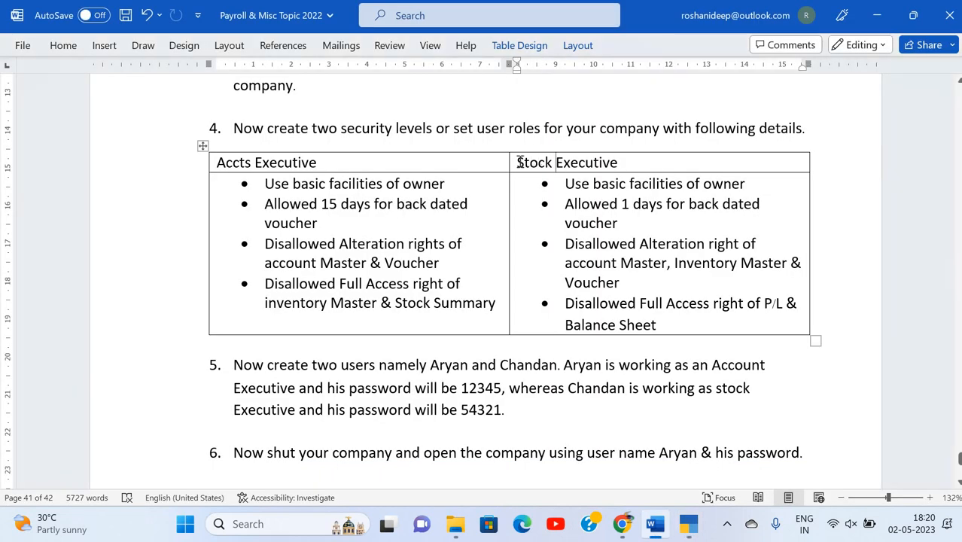
pyautogui.keyDown('shift'); pyautogui.click(607, 169); pyautogui.keyUp('shift')
pyautogui.hotkey('ctrl', 'c')
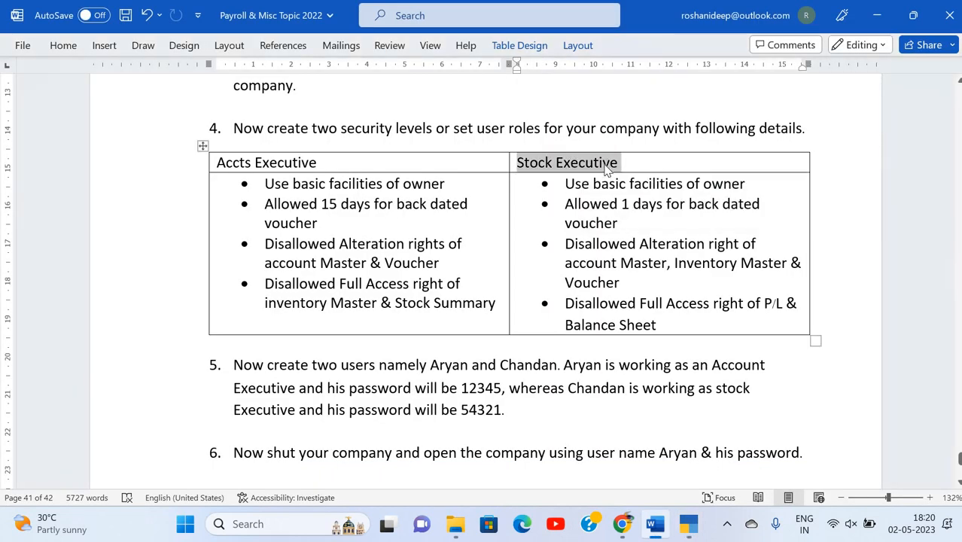
pyautogui.hotkey('alt', 'Tab')
pyautogui.hotkey('ctrl', 'alt', 'v')
pyautogui.press('Return')
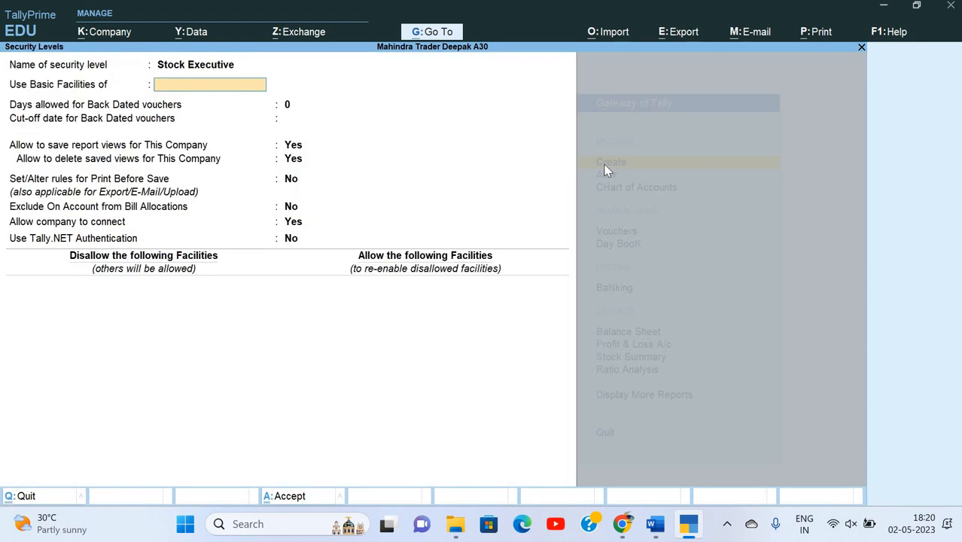
# Base Stock Executive's basic facilities on Owner.
pyautogui.hotkey('alt', 'Tab')
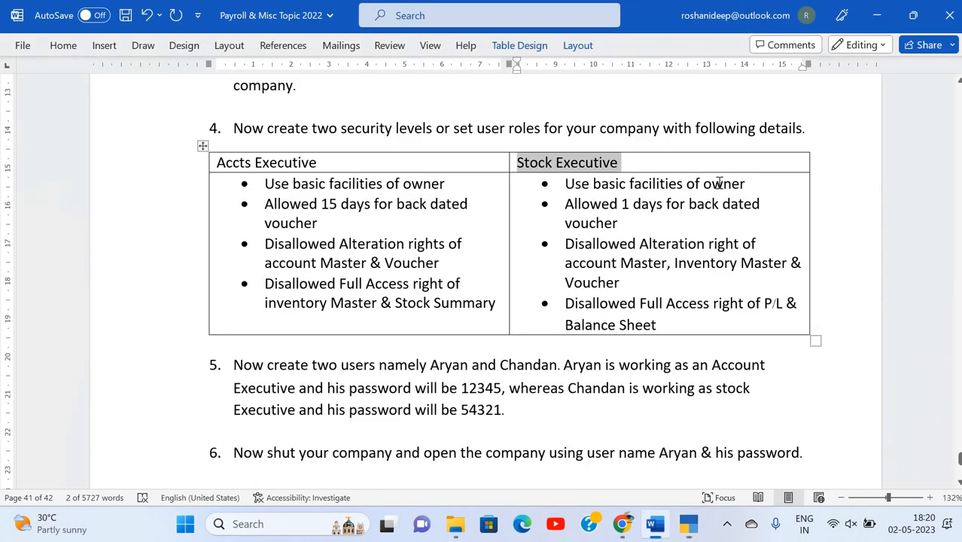
pyautogui.hotkey('alt', 'Tab')
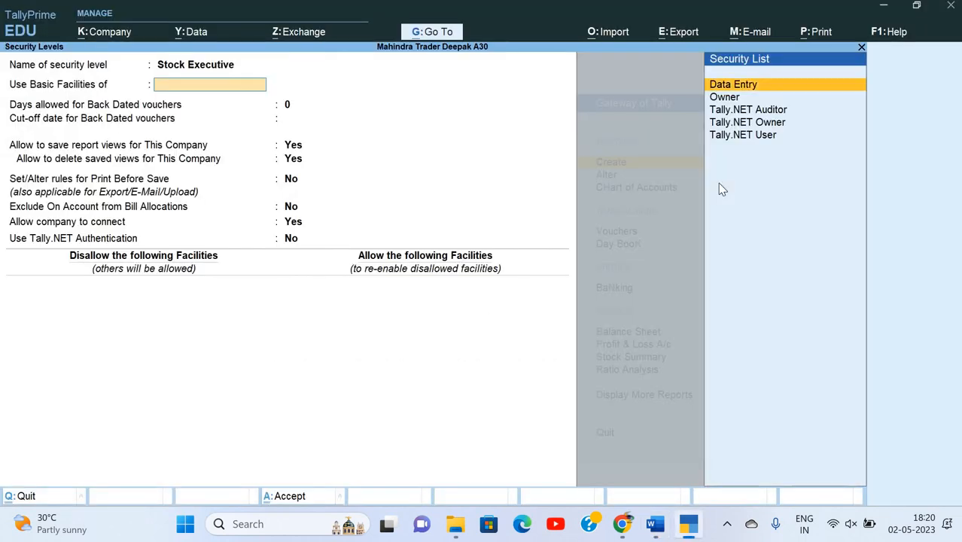
pyautogui.press('Down')
pyautogui.press('Down')
pyautogui.press('Up')
pyautogui.press('Return')
# Allow 1 day for back-dated vouchers with a 1-Apr-22 cut-off, accepting the Yes/No settings.
pyautogui.write('1')
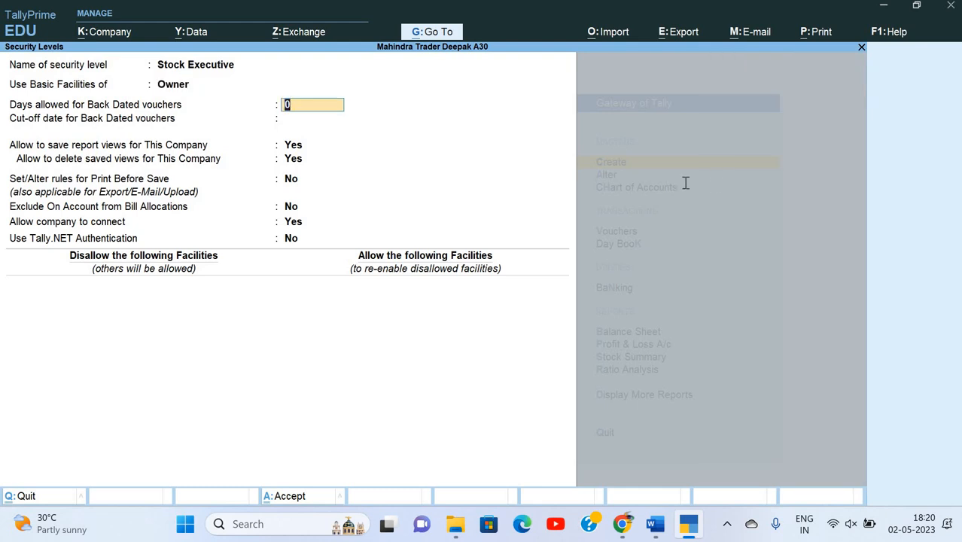
pyautogui.hotkey('alt', 'Tab')
pyautogui.hotkey('alt', 'Tab')
pyautogui.write('1')
pyautogui.press('Return')
pyautogui.hotkey('alt', 'Tab')
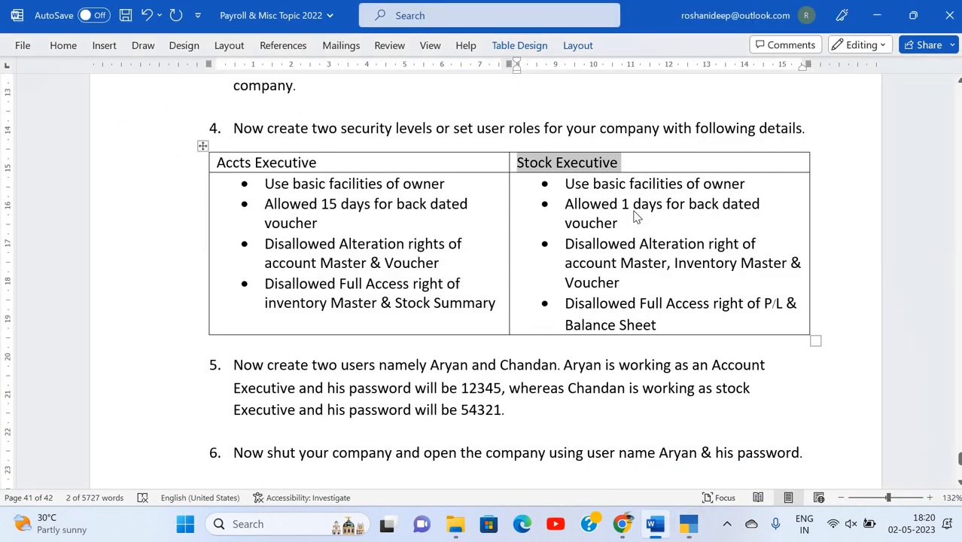
pyautogui.hotkey('alt', 'Tab')
pyautogui.write('1')
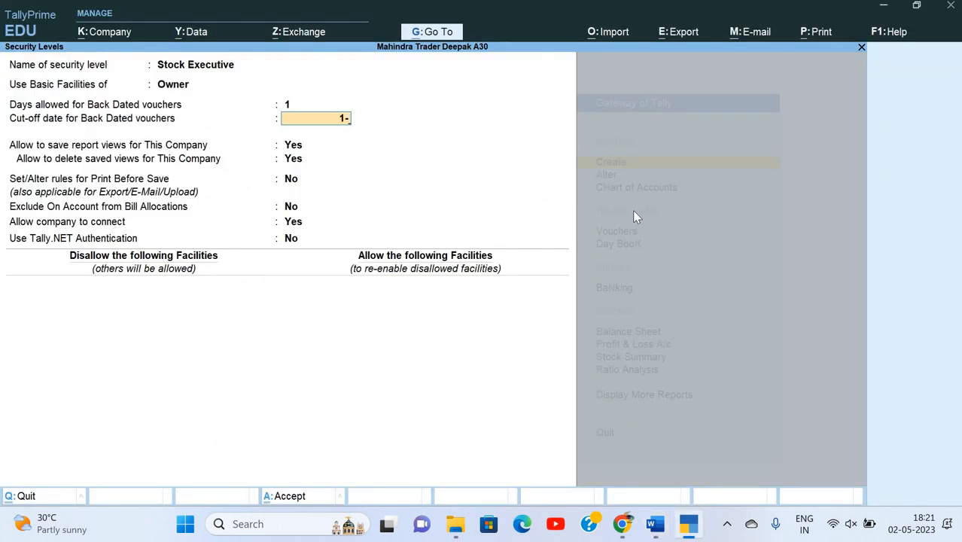
pyautogui.write('-')
pyautogui.press('Return')
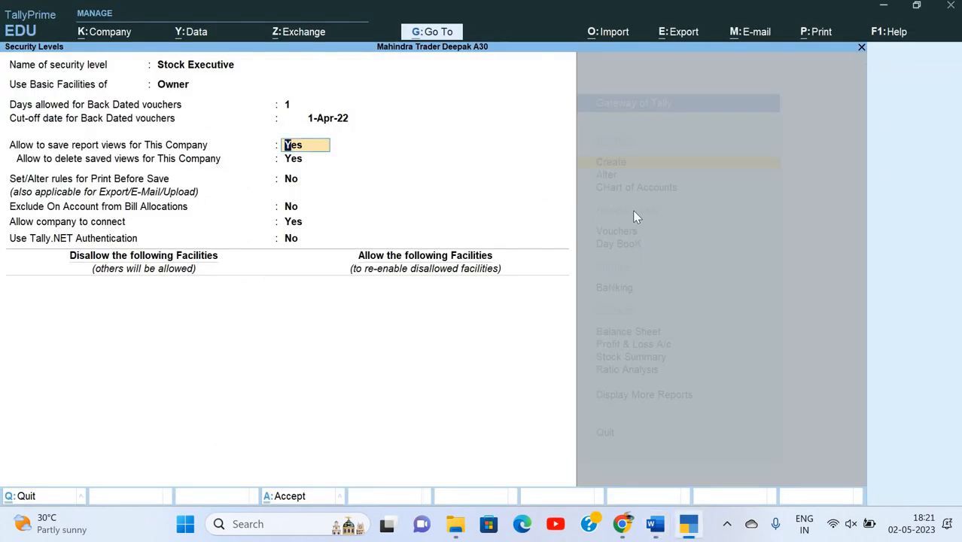
pyautogui.press('Return')
pyautogui.press('Return')
pyautogui.press('Return')
pyautogui.press('Return')
pyautogui.press('Return')
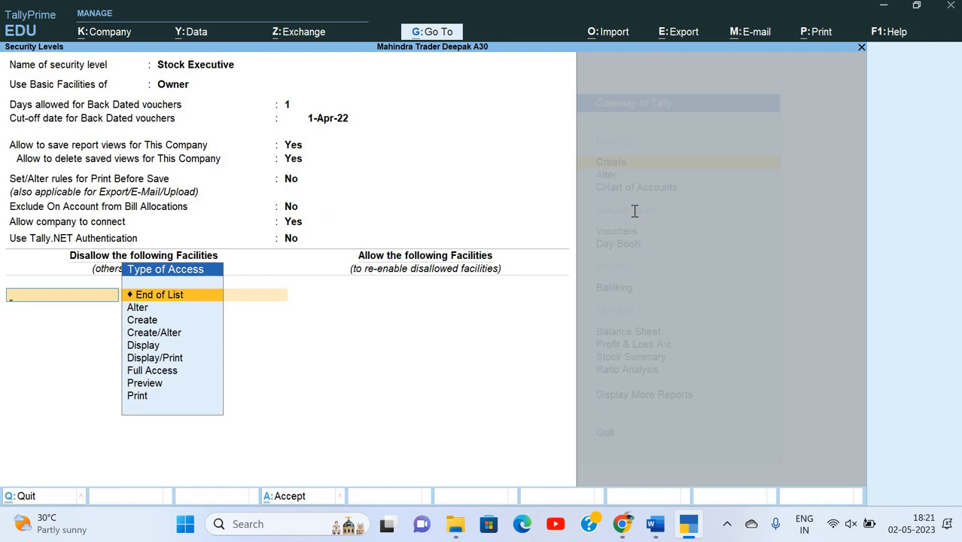
# Disallow Alter of Accounts Masters for Stock Executive.
pyautogui.hotkey('alt', 'Tab')
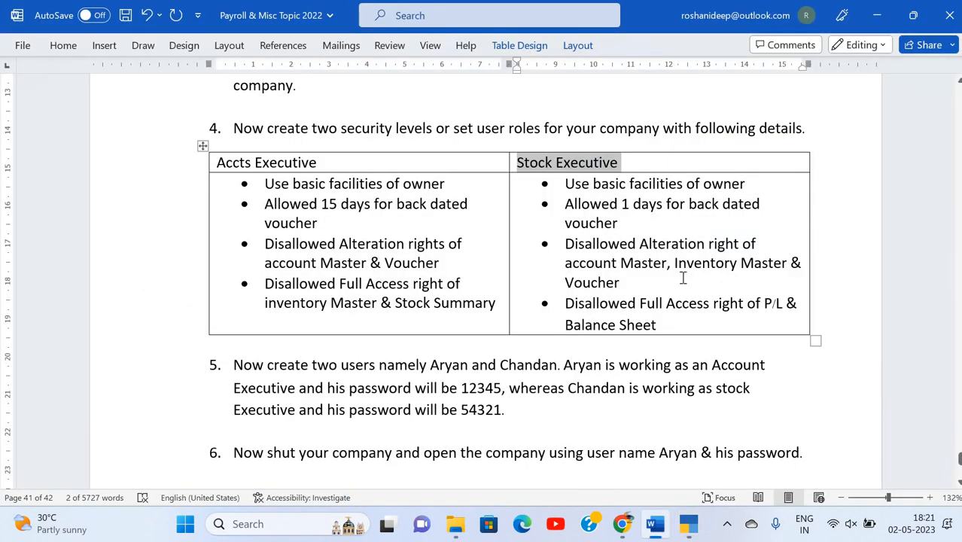
pyautogui.hotkey('alt', 'Tab')
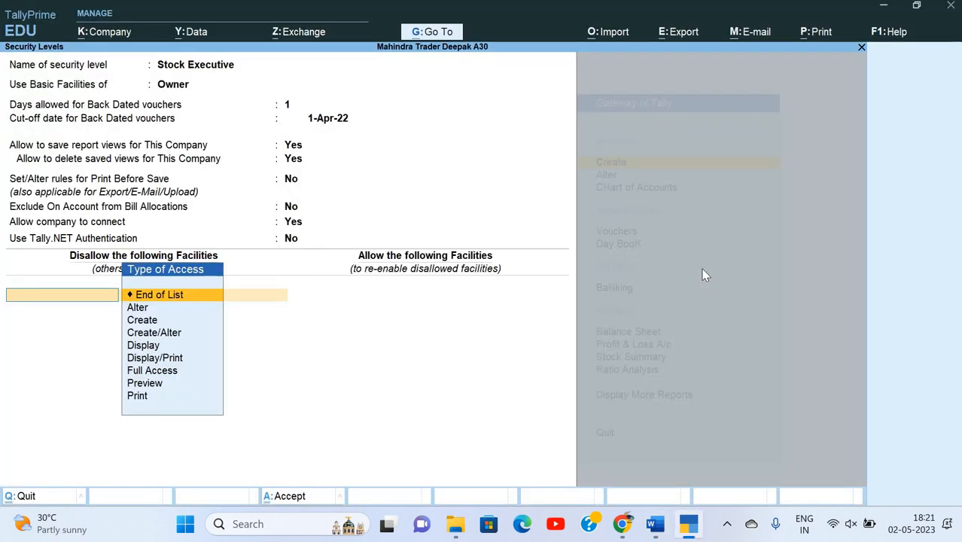
pyautogui.press('Down')
pyautogui.press('Return')
pyautogui.write('Acc')
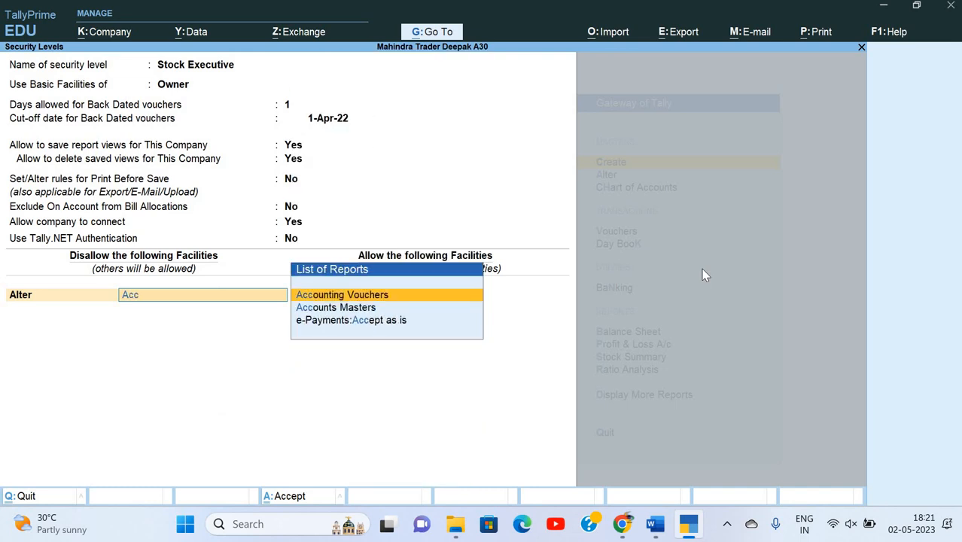
pyautogui.press('Return')
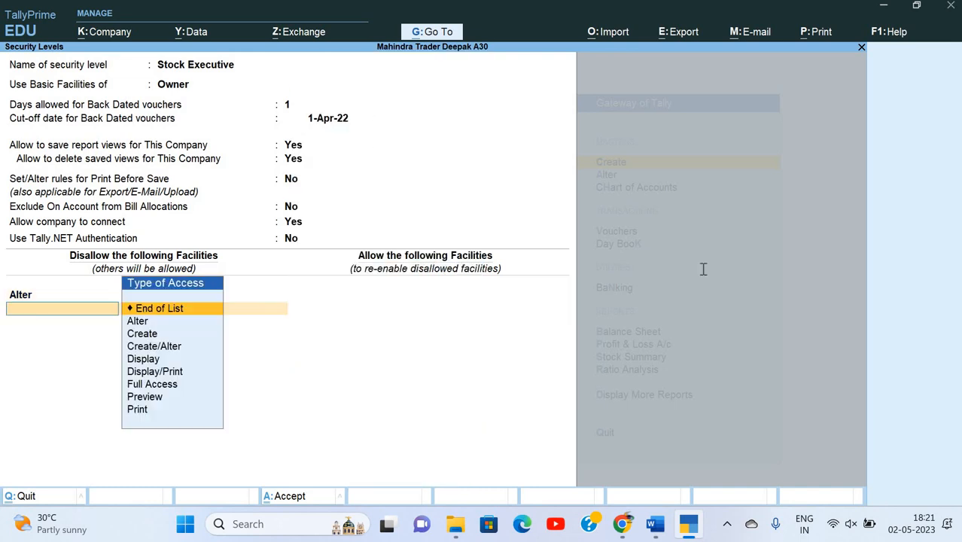
# Add an Alter restriction for InventoryMasters.
pyautogui.hotkey('alt', 'Tab')
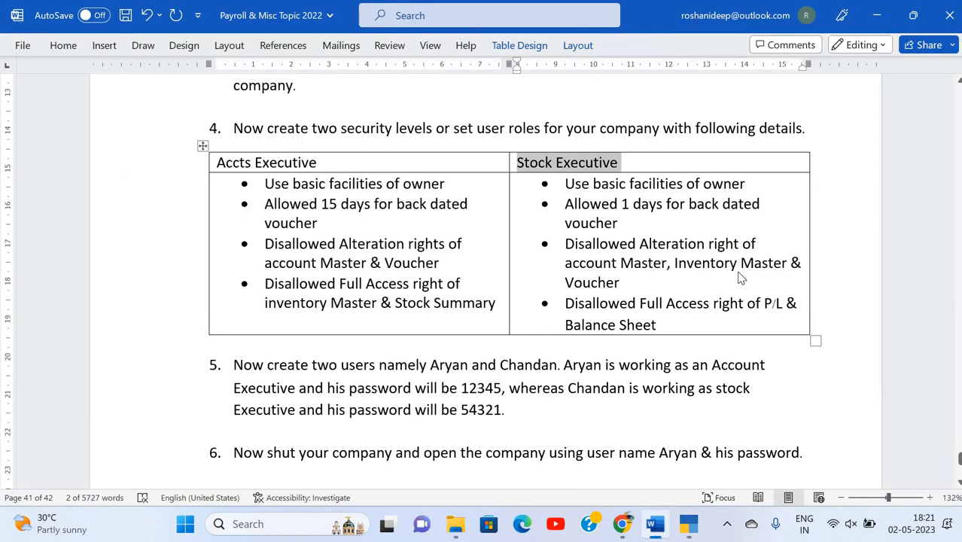
pyautogui.hotkey('alt', 'Tab')
pyautogui.press('Down')
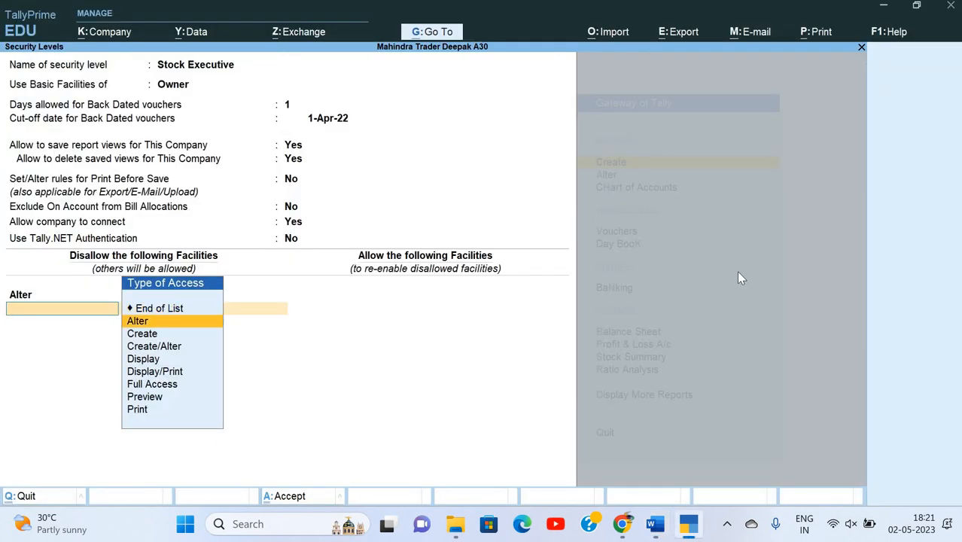
pyautogui.press('Return')
pyautogui.write('In')
pyautogui.press('Down')
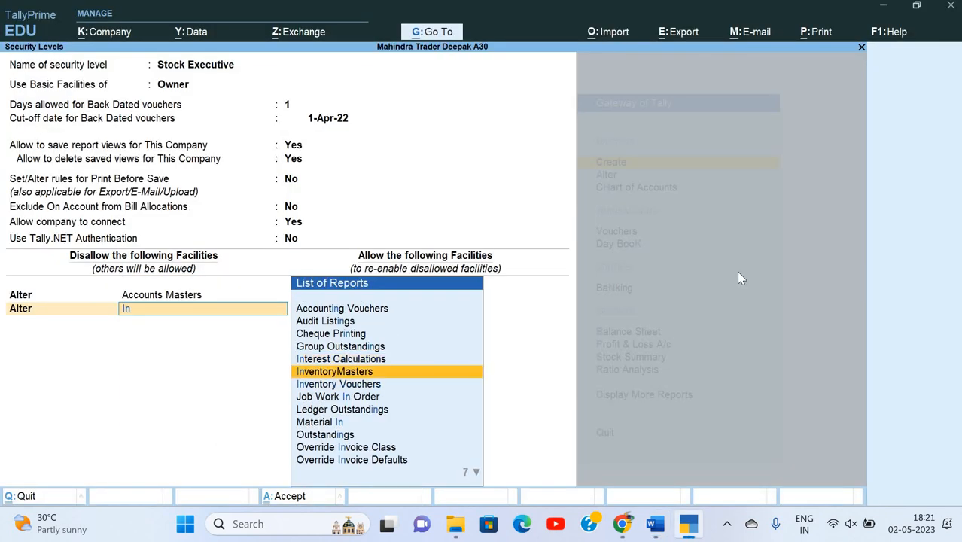
pyautogui.press('Return')
# Add an Alter restriction for Vouchers.
pyautogui.hotkey('alt', 'Tab')
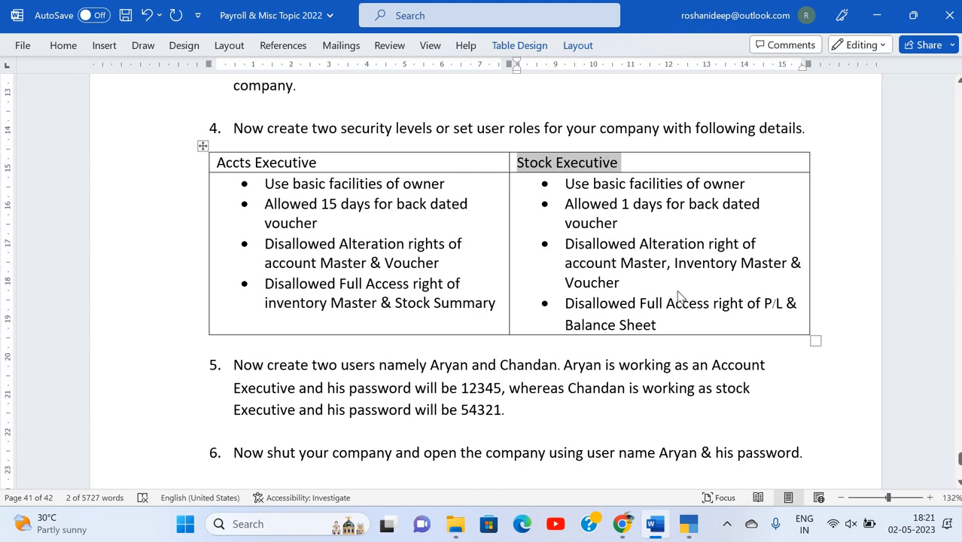
pyautogui.hotkey('alt', 'Tab')
pyautogui.press('Down')
pyautogui.press('Down')
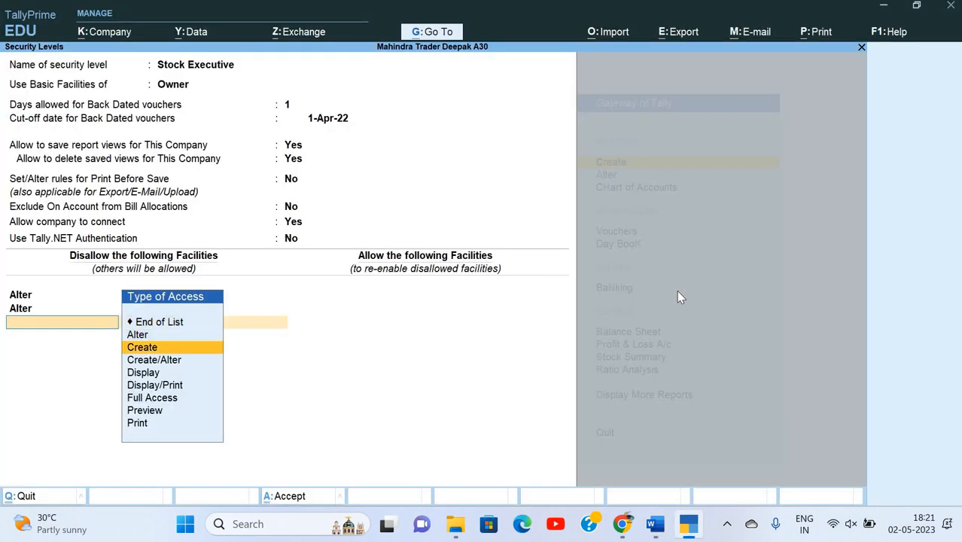
pyautogui.press('Up')
pyautogui.press('Return')
pyautogui.write('Vou')
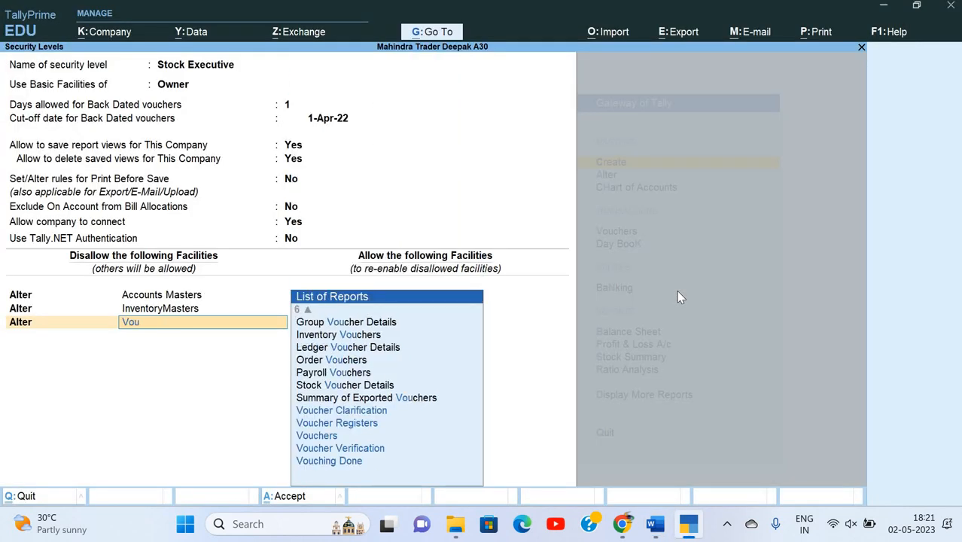
pyautogui.press('Down')
pyautogui.press('Down')
pyautogui.press('Return')
# Set the fourth restriction row's type of access to Full Access.
pyautogui.hotkey('alt', 'Tab')
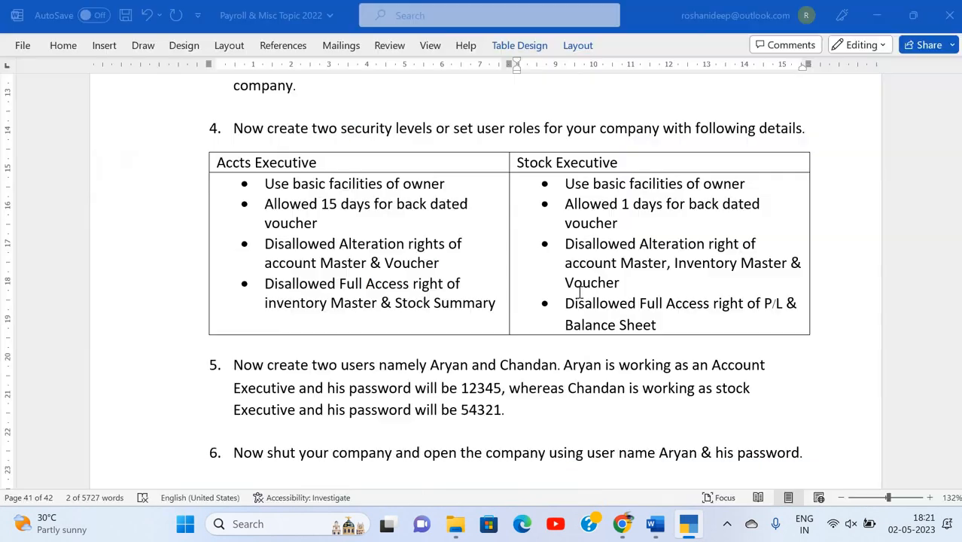
pyautogui.hotkey('alt', 'Tab')
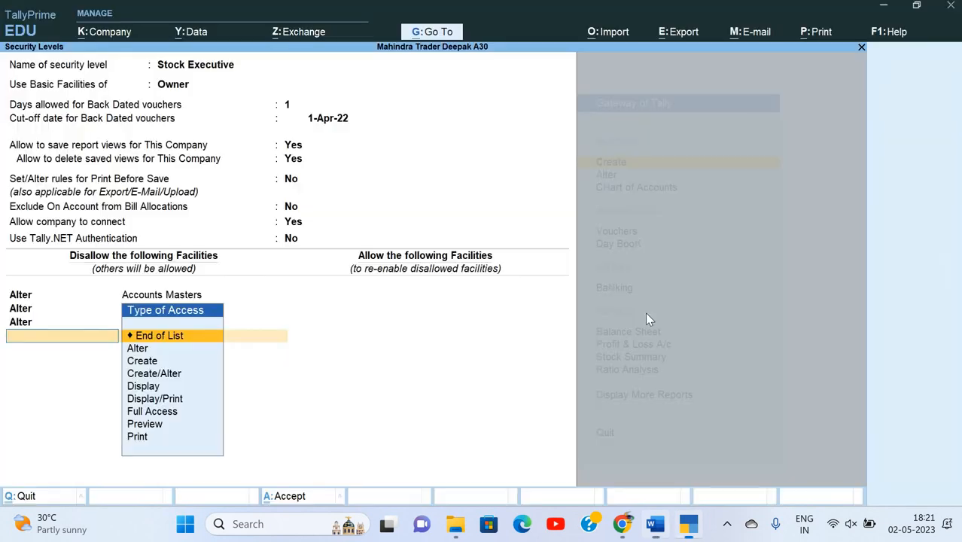
pyautogui.press('Down')
pyautogui.press('Down')
pyautogui.press('Down')
pyautogui.press('Down')
pyautogui.press('Down')
pyautogui.press('Down')
pyautogui.press('Return')
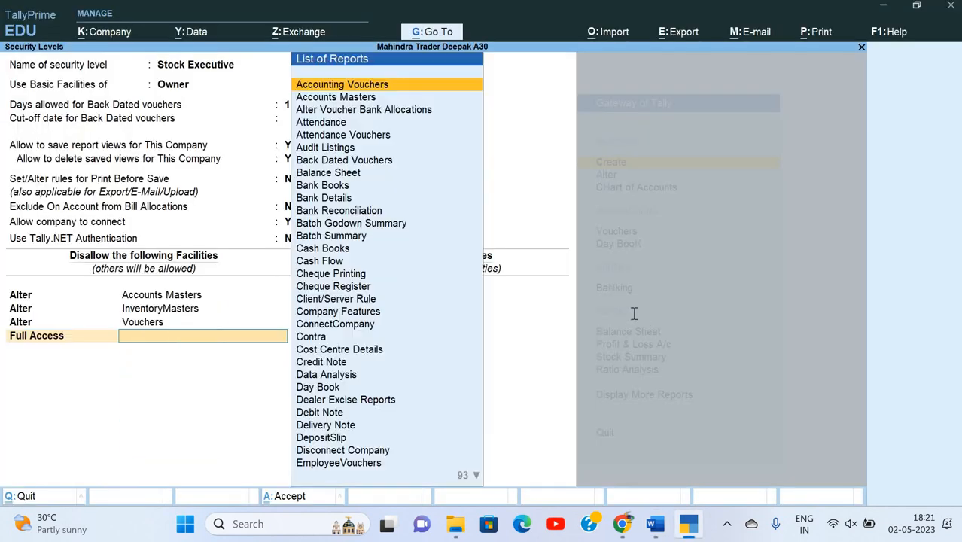
# Disallow Full Access to Profit & Loss A/c and start another Full Access row.
pyautogui.hotkey('alt', 'Tab')
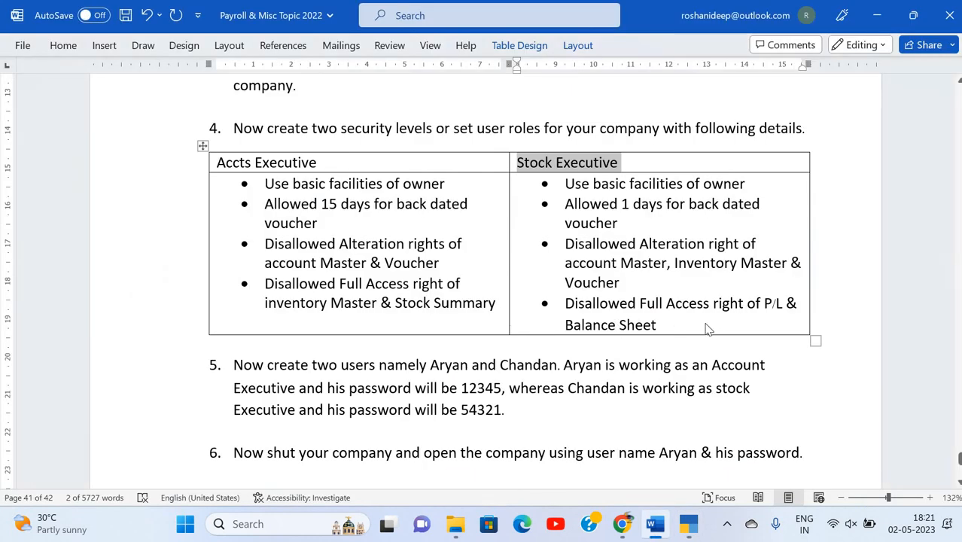
pyautogui.hotkey('alt', 'Tab')
pyautogui.write('P')
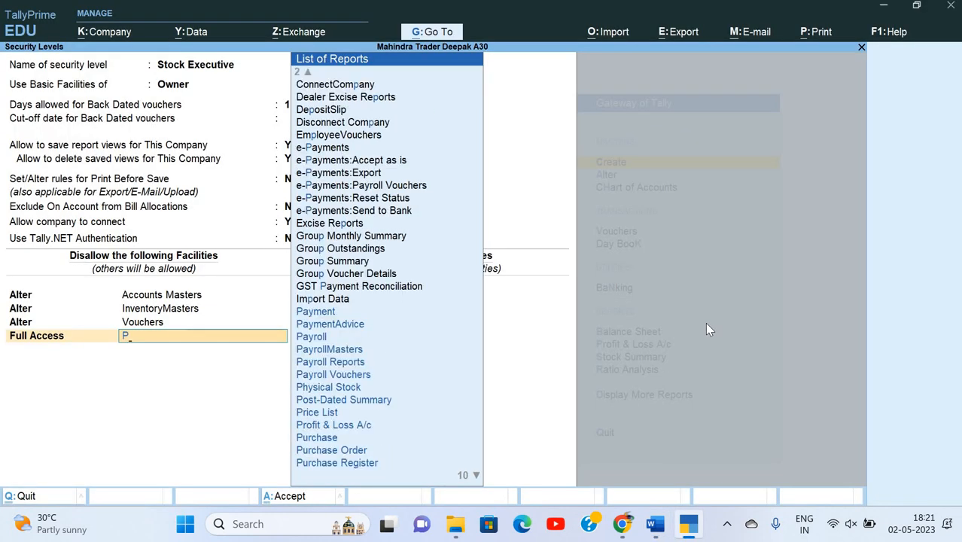
pyautogui.press('Down')
pyautogui.press('Down')
pyautogui.press('Down')
pyautogui.press('Down')
pyautogui.press('Down')
pyautogui.press('Down')
pyautogui.press('Down')
pyautogui.press('Down')
pyautogui.press('Down')
pyautogui.press('Down')
pyautogui.press('Return')
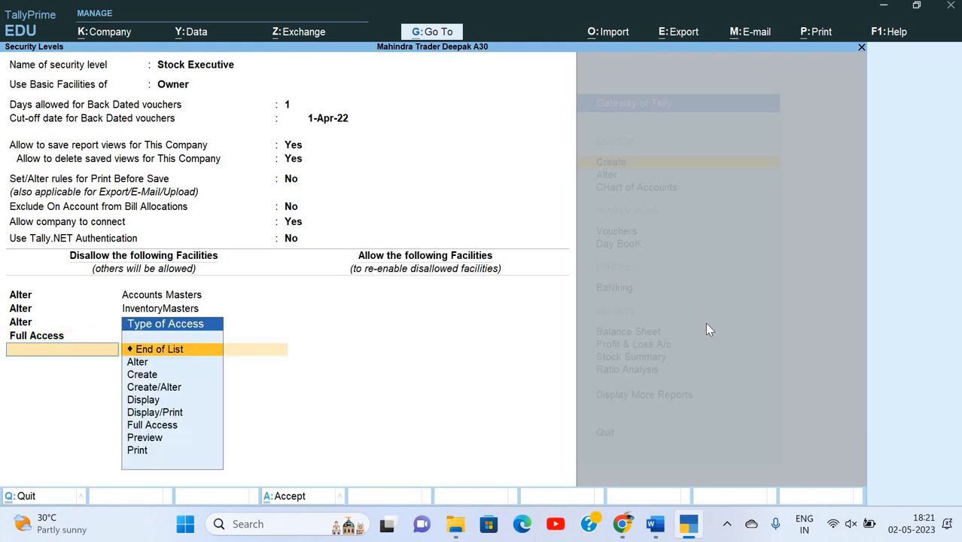
pyautogui.press('Down')
pyautogui.press('Down')
pyautogui.press('Down')
pyautogui.press('Down')
pyautogui.press('Down')
pyautogui.press('Down')
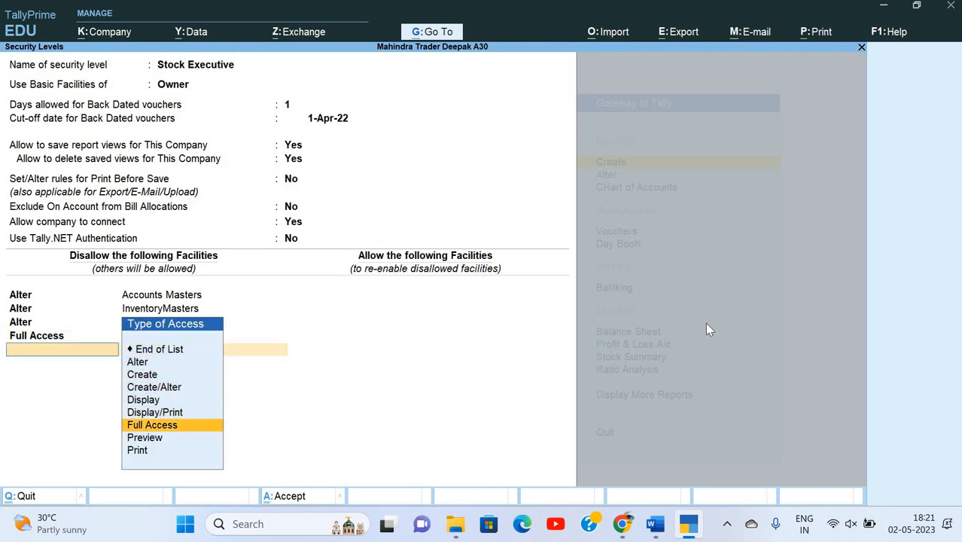
pyautogui.press('Return')
# Restrict Full Access to Balance Sheet, end the list and save Stock Executive.
pyautogui.write('Ba')
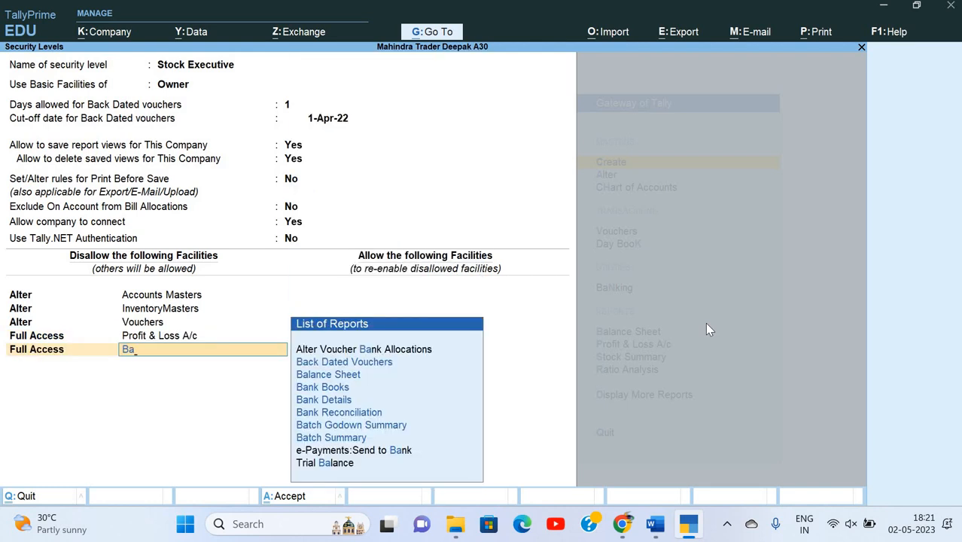
pyautogui.press('Down')
pyautogui.press('Down')
pyautogui.press('Return')
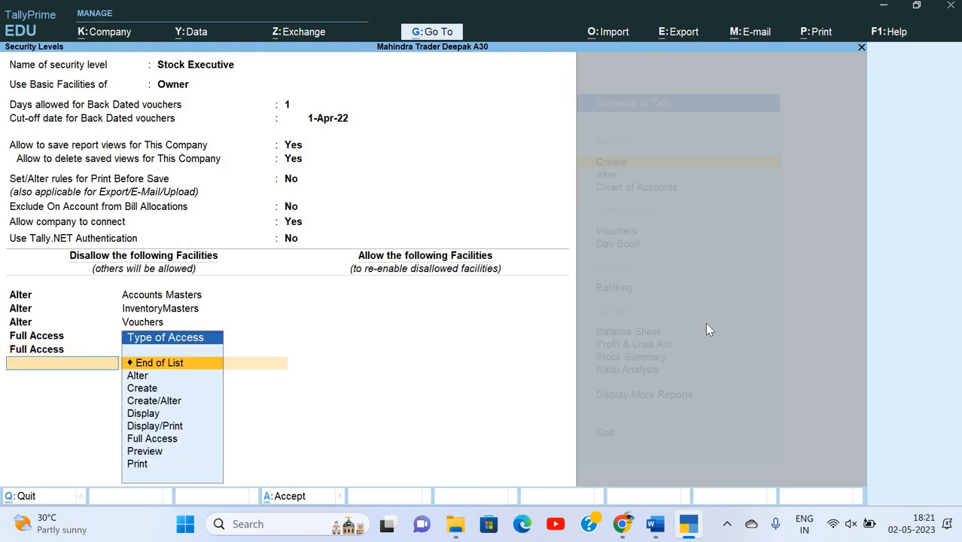
pyautogui.press('Return')
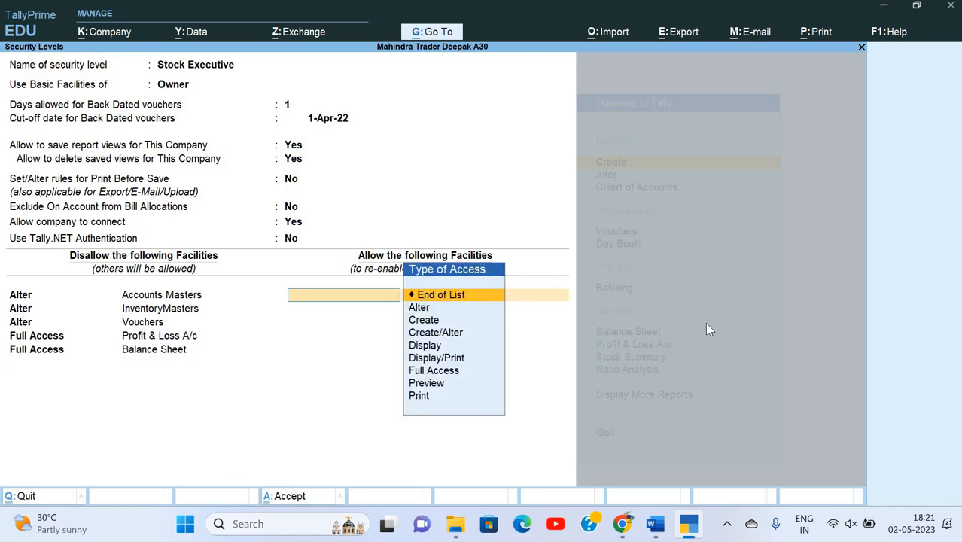
pyautogui.press('BackSpace')
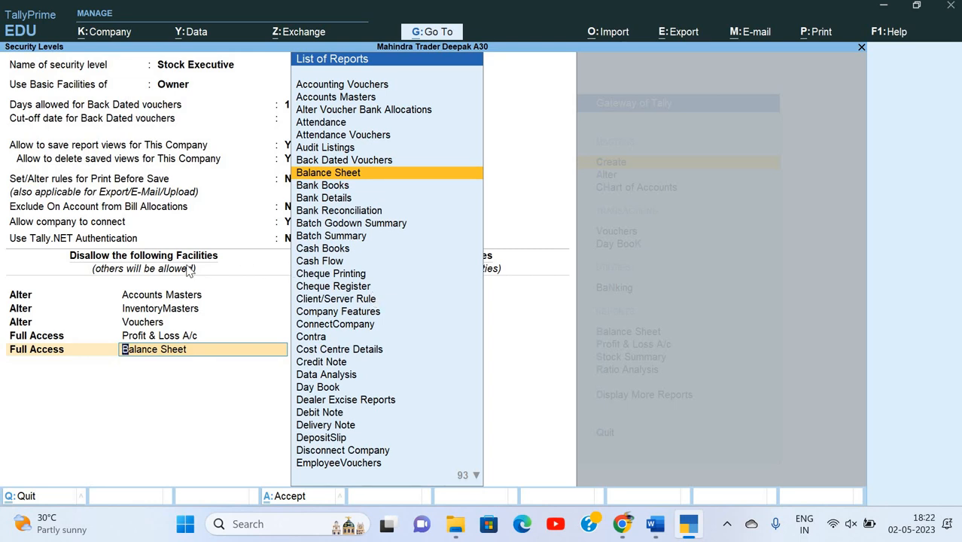
pyautogui.press('Return')
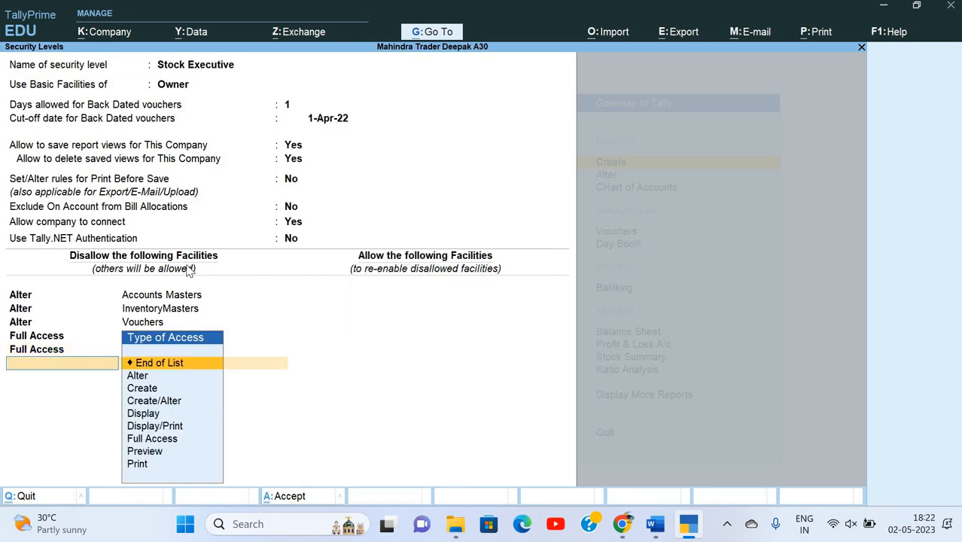
pyautogui.press('Return')
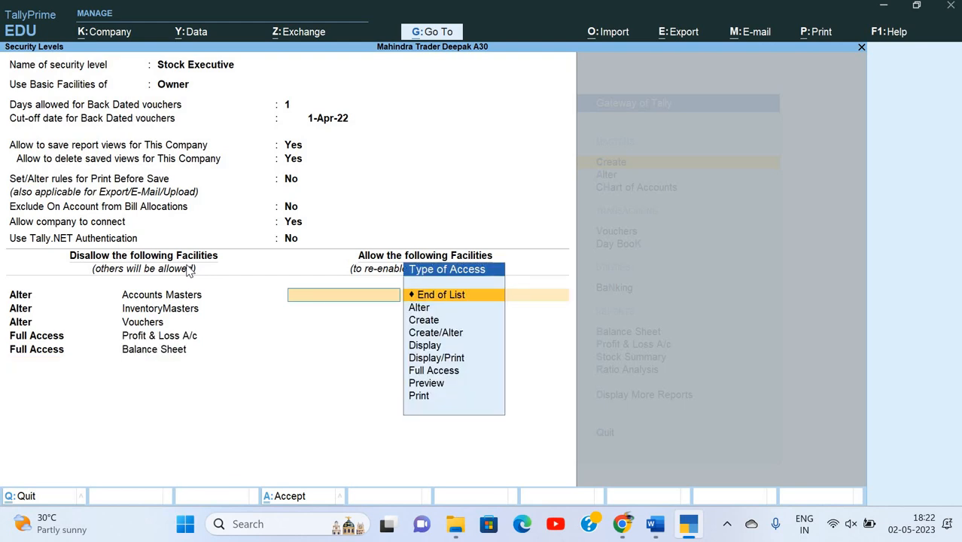
pyautogui.press('Return')
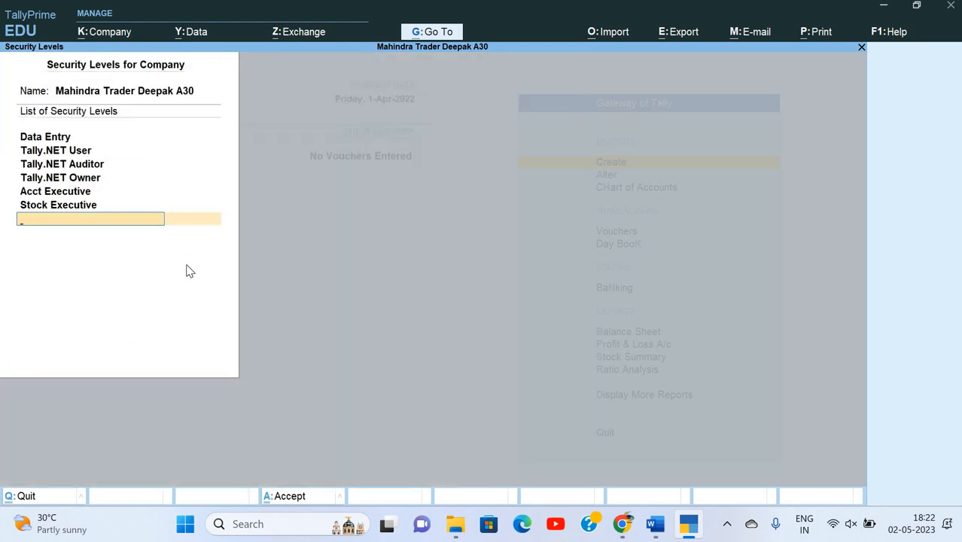
# Close the security levels list to Gateway of Tally and read the next task in Word.
pyautogui.press('Return')
pyautogui.press('Return')
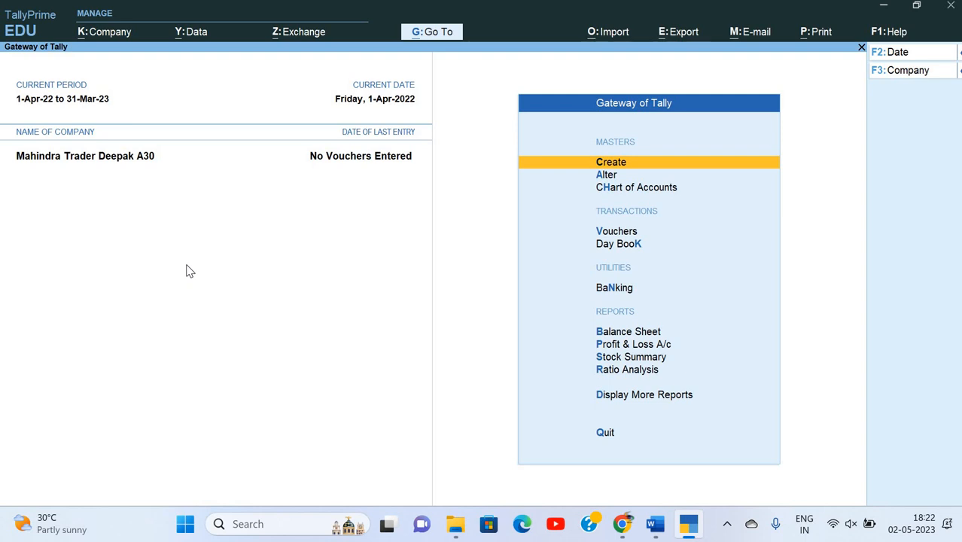
pyautogui.hotkey('alt', 'Tab')
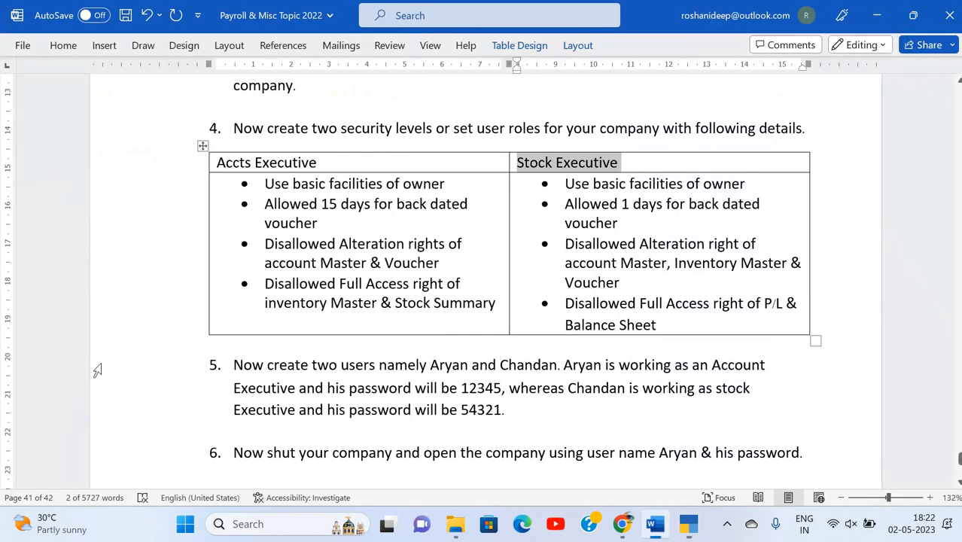
pyautogui.scroll(-2, 394, 276)
pyautogui.scroll(-1, 298, 246)
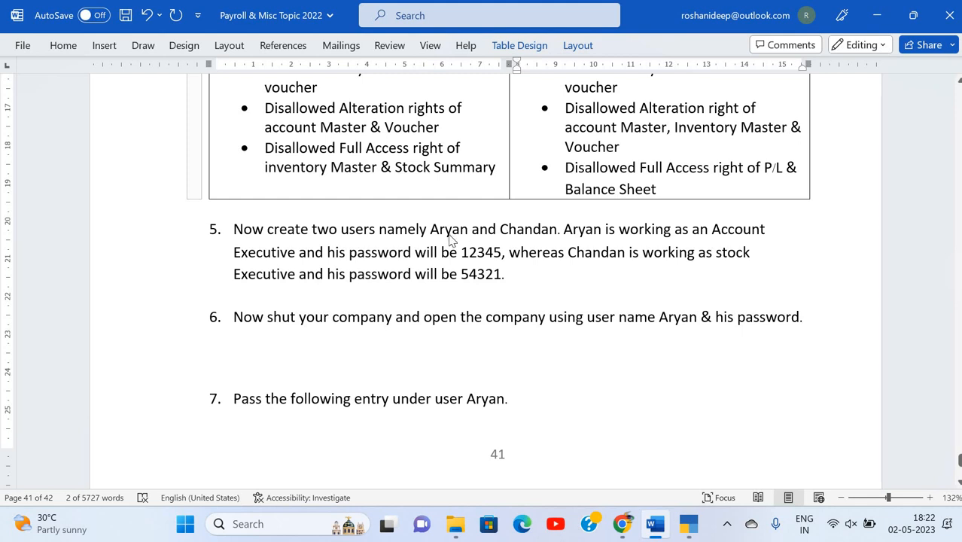
pyautogui.hotkey('alt', 'Tab')
pyautogui.hotkey('alt', 'Tab')
pyautogui.hotkey('alt', 'Tab')
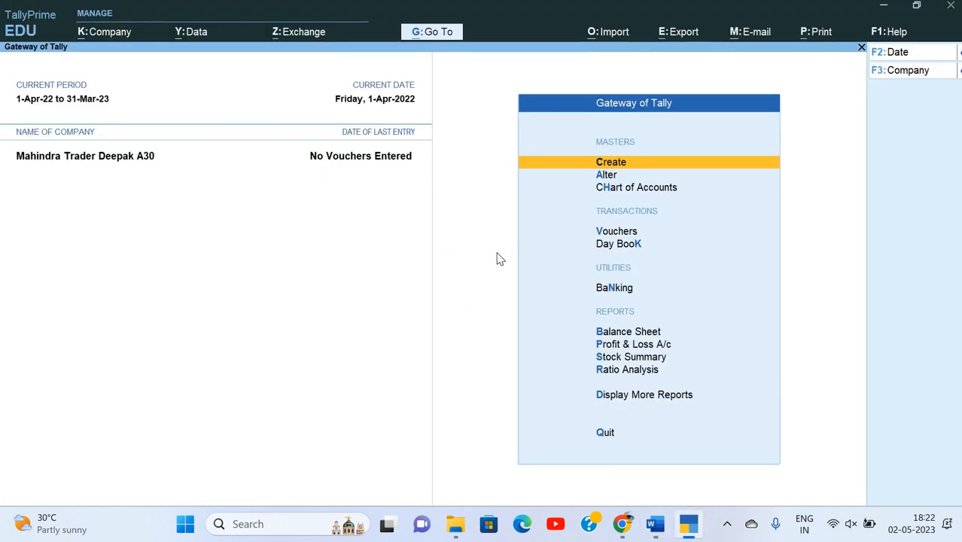
pyautogui.hotkey('alt', 'k')
# Open the company's Users and Passwords list and pick the Acct Executive role for the first user.
pyautogui.press('Down')
pyautogui.press('Down')
pyautogui.press('Down')
pyautogui.press('Down')
pyautogui.press('Down')
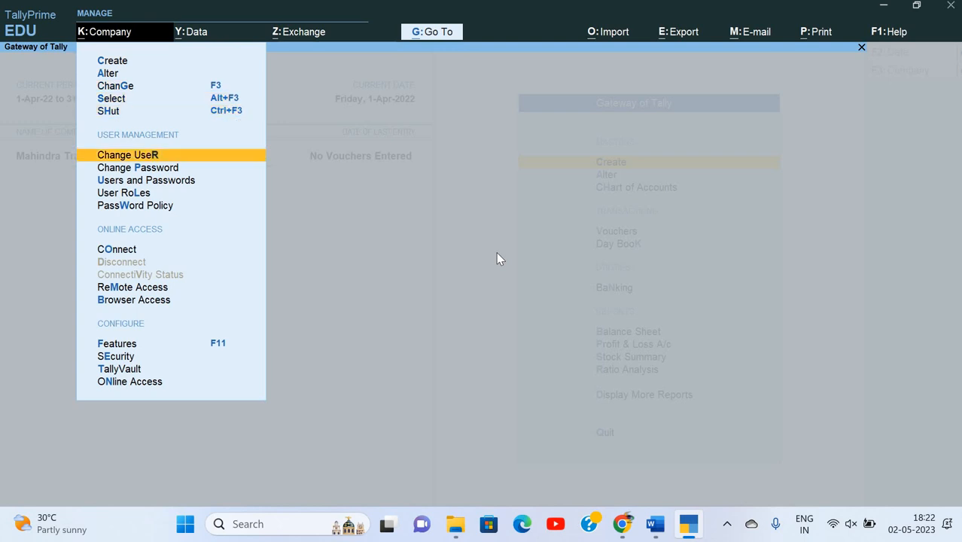
pyautogui.press('Down')
pyautogui.press('Down')
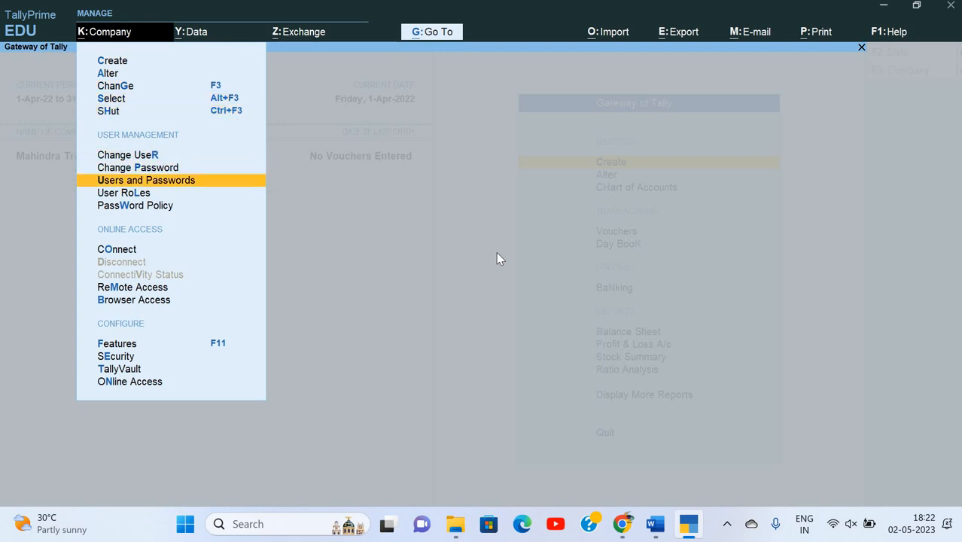
pyautogui.press('Return')
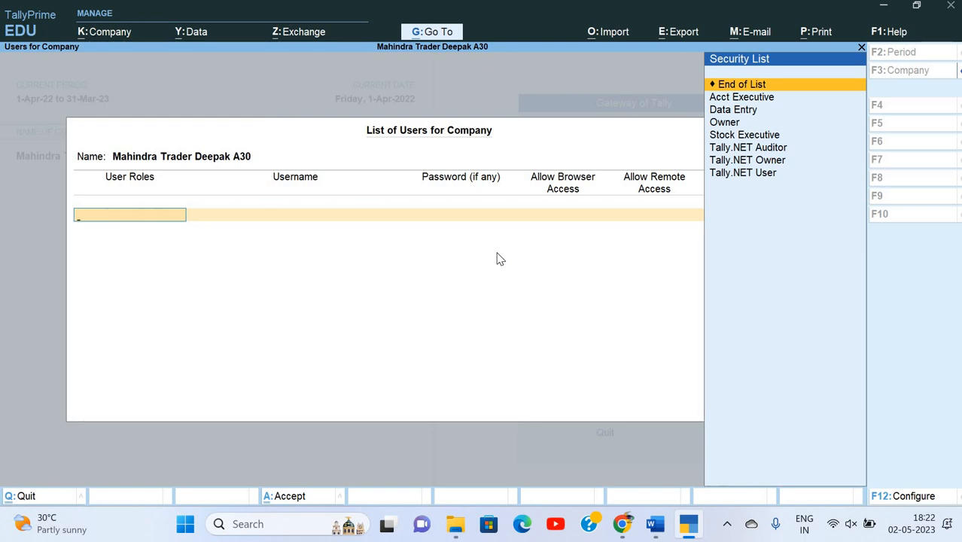
pyautogui.press('Down')
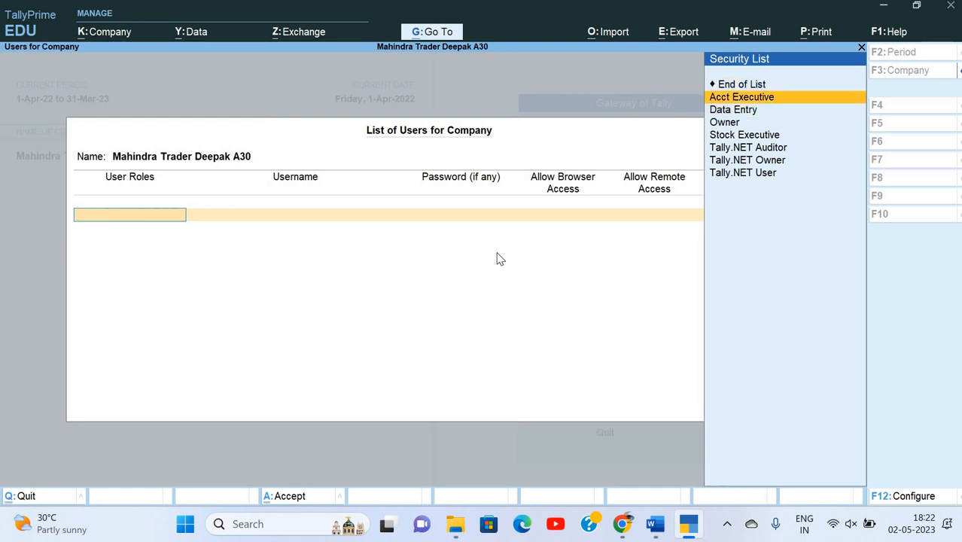
pyautogui.press('Return')
# Enter the Acct Executive user's username and password from the exercise sheet.
pyautogui.hotkey('alt', 'Tab')
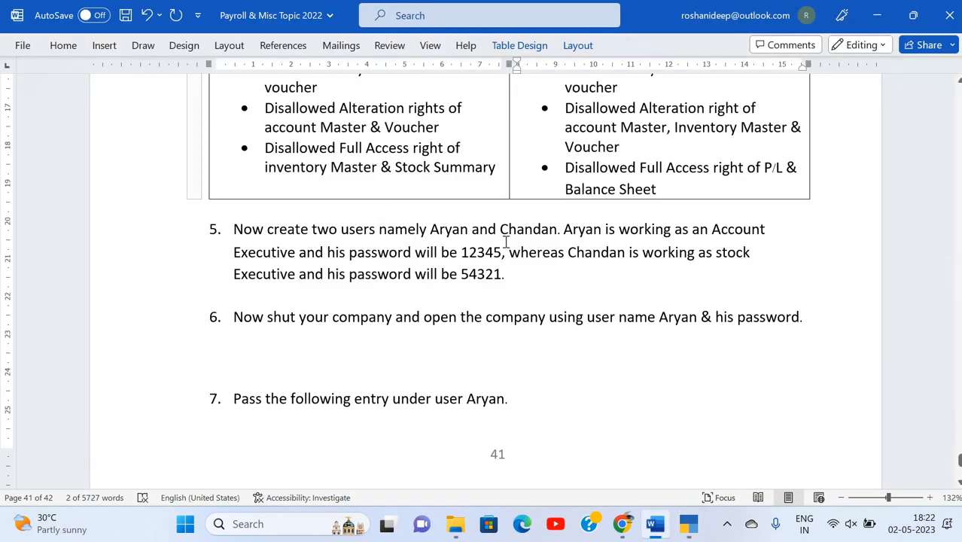
pyautogui.hotkey('alt', 'Tab')
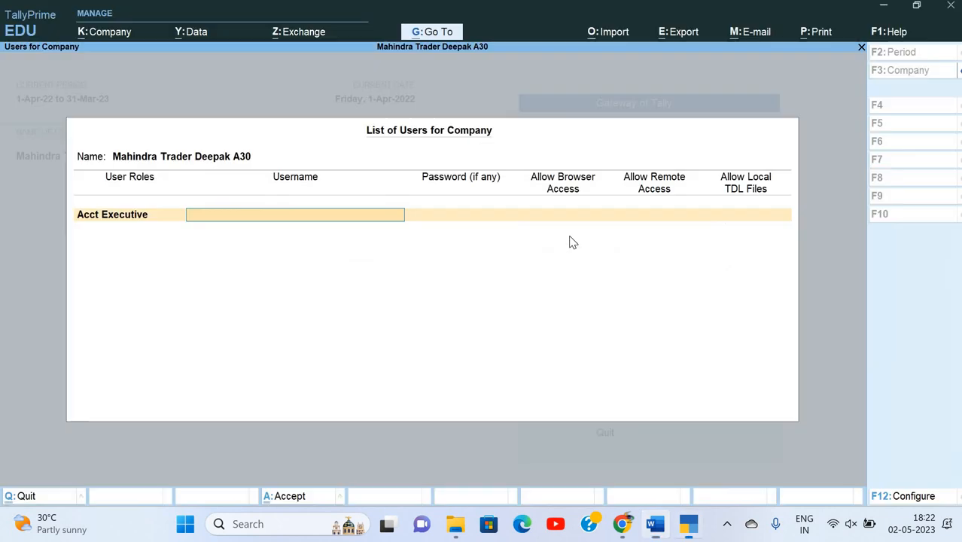
pyautogui.write('ar')
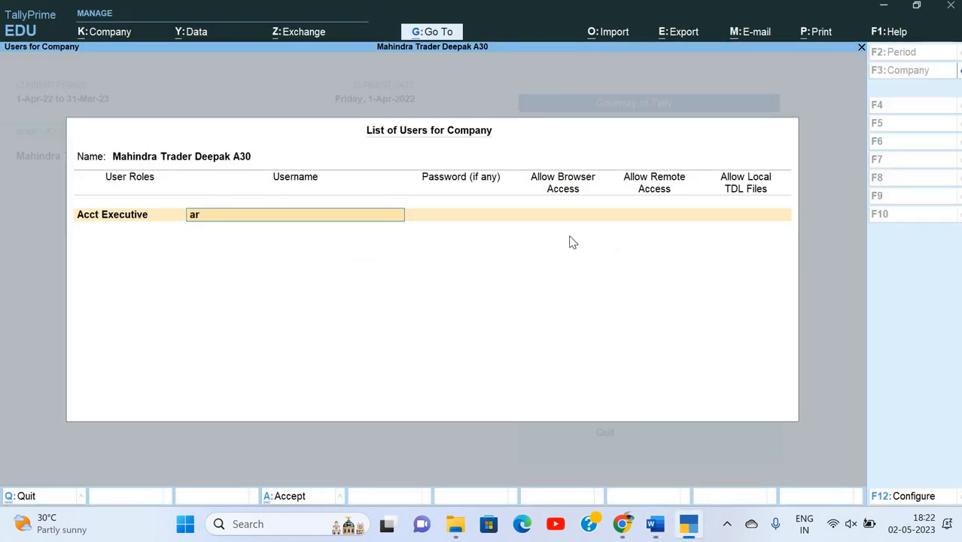
pyautogui.write('yan')
pyautogui.press('Return')
pyautogui.hotkey('alt', 'Tab')
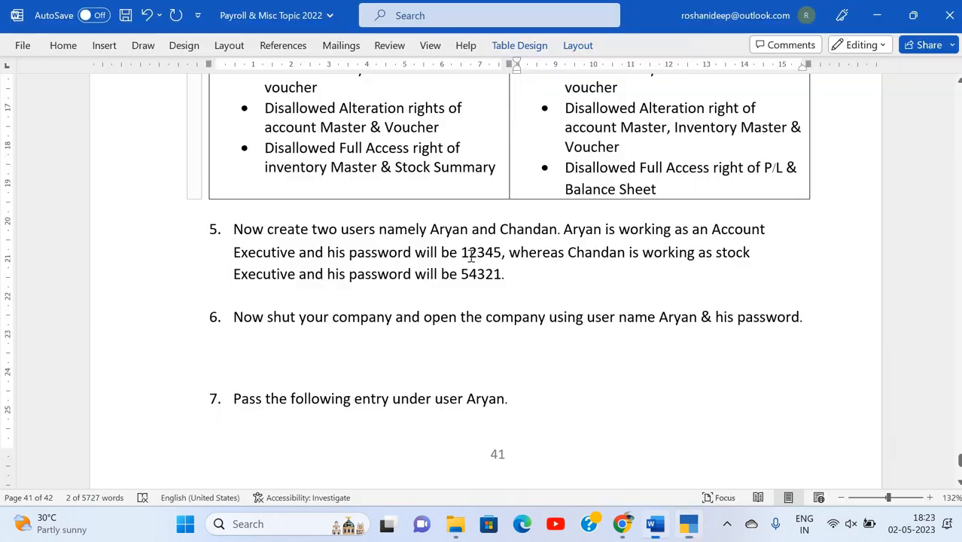
pyautogui.hotkey('alt', 'Tab')
pyautogui.write('a')
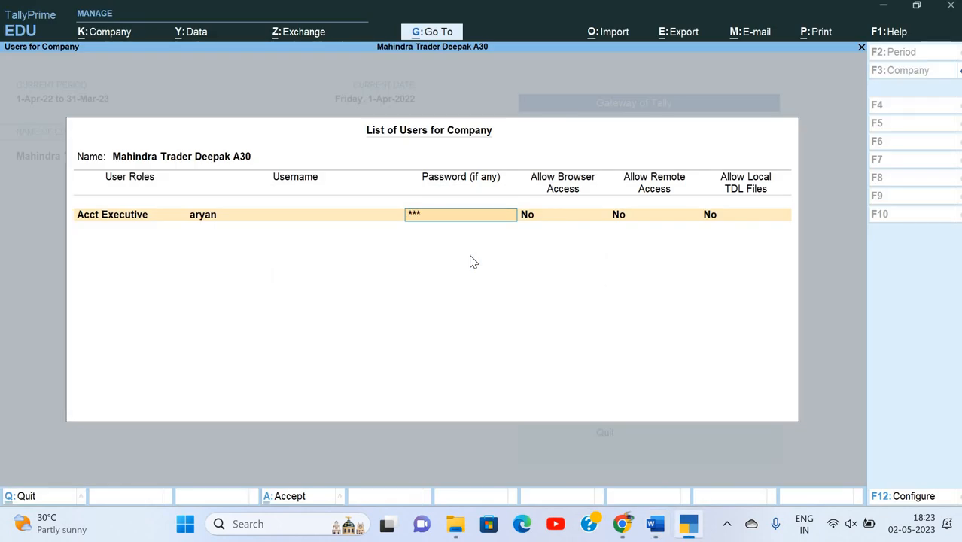
pyautogui.press('Return')
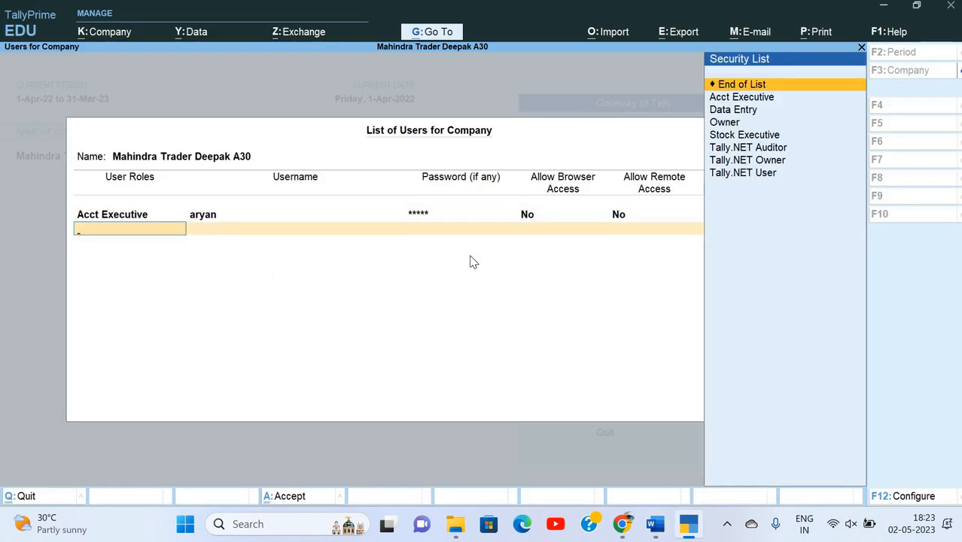
pyautogui.press('Down')
pyautogui.press('Down')
pyautogui.press('Down')
pyautogui.press('Down')
# Add a Stock Executive user with its username and password, then end the user list.
pyautogui.press('Return')
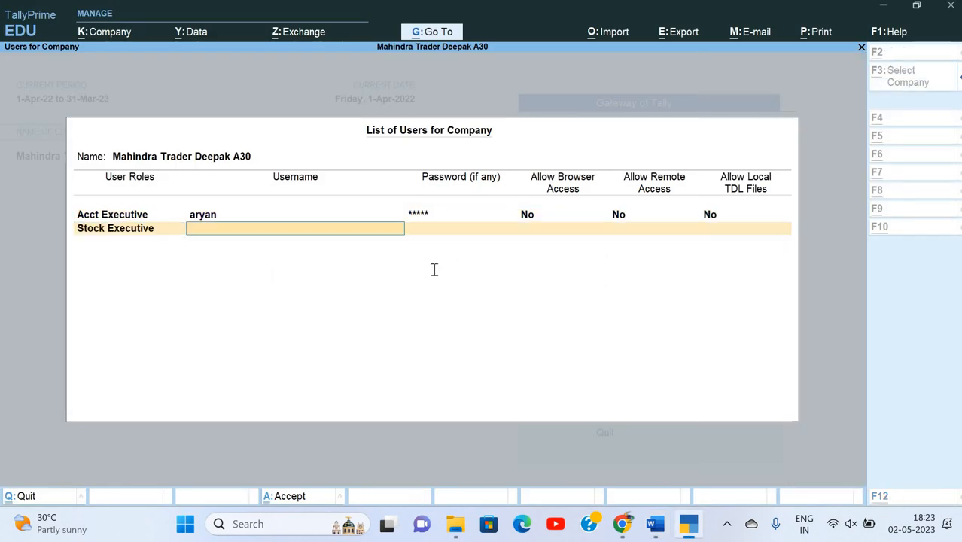
pyautogui.hotkey('alt', 'Tab')
pyautogui.hotkey('alt', 'Tab')
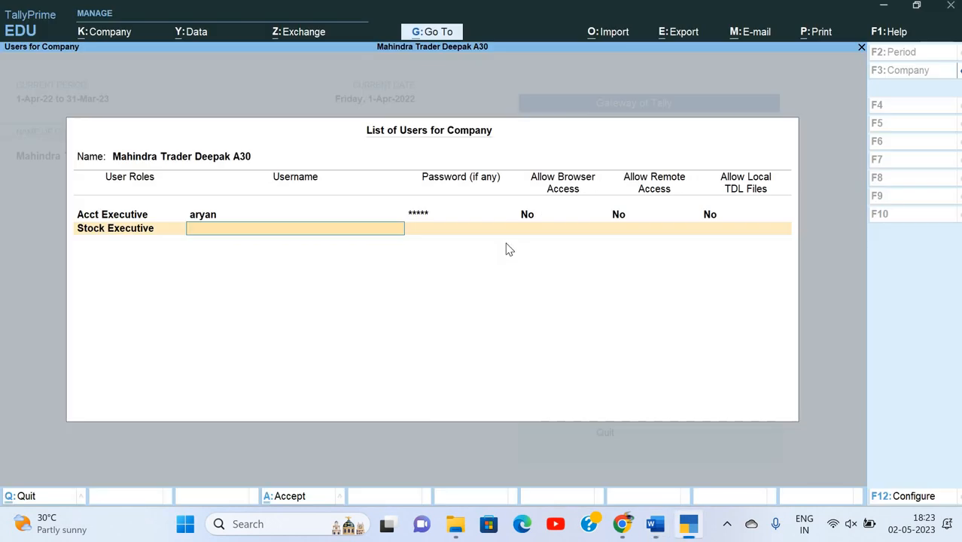
pyautogui.write('chandan')
pyautogui.press('Return')
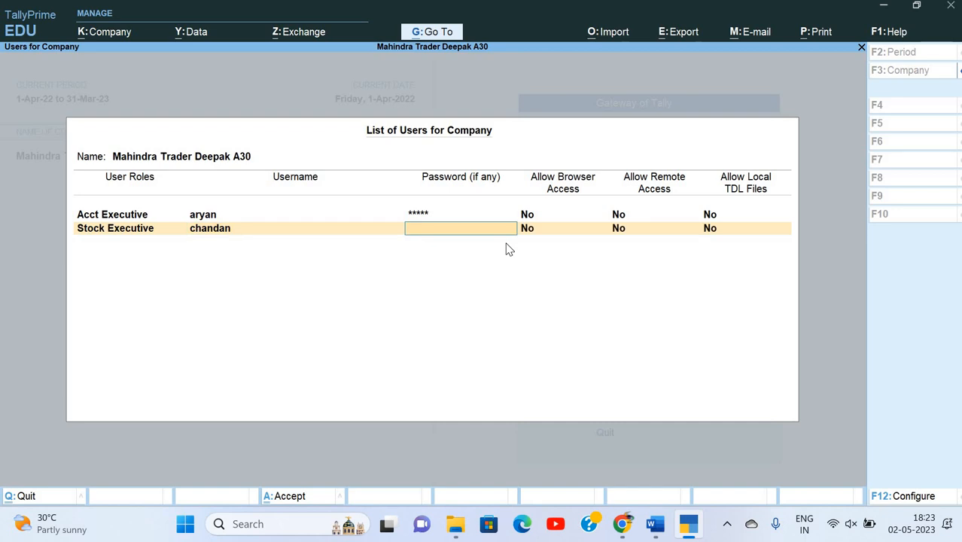
pyautogui.write('*')
pyautogui.press('Return')
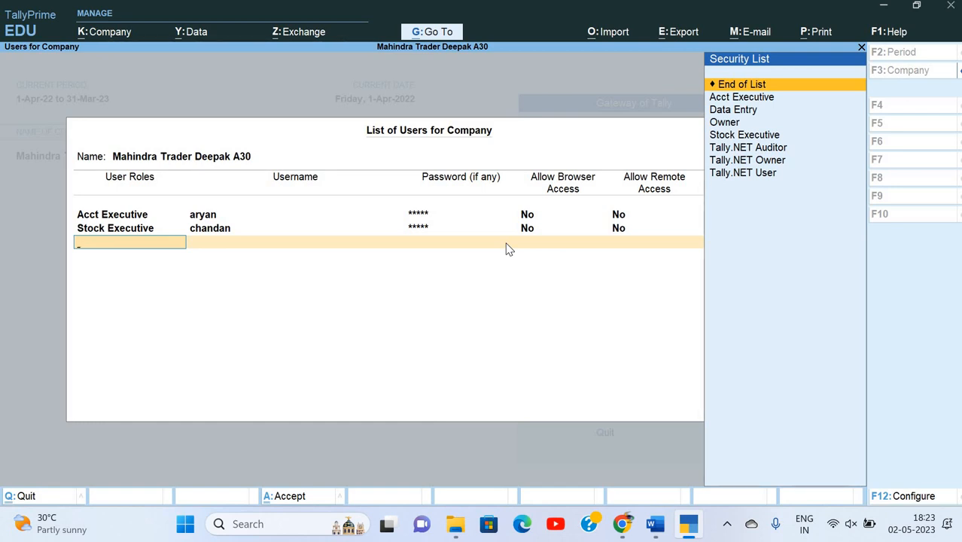
pyautogui.press('Return')
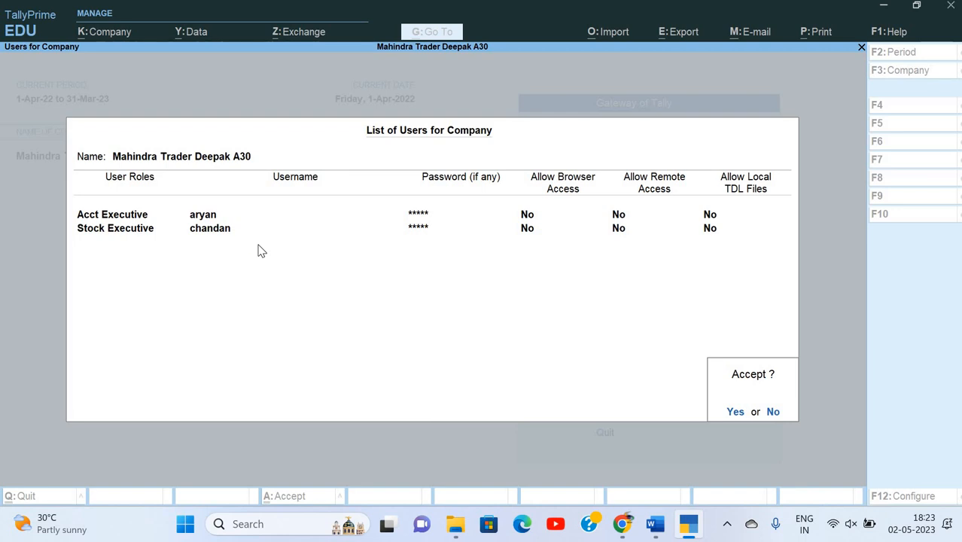
# Save the user list and read the next task in the exercise document.
pyautogui.press('y')
pyautogui.hotkey('alt', 'Tab')
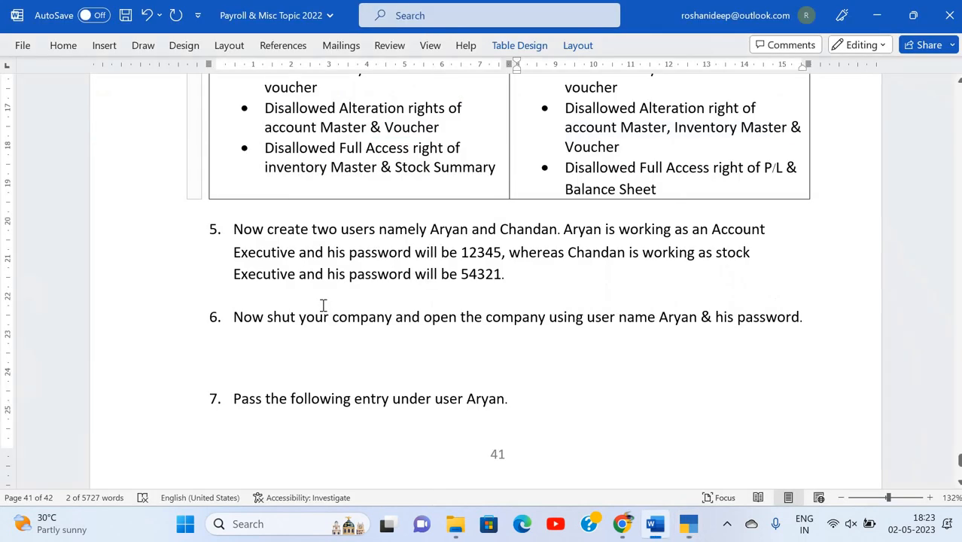
pyautogui.scroll(-3, 323, 305)
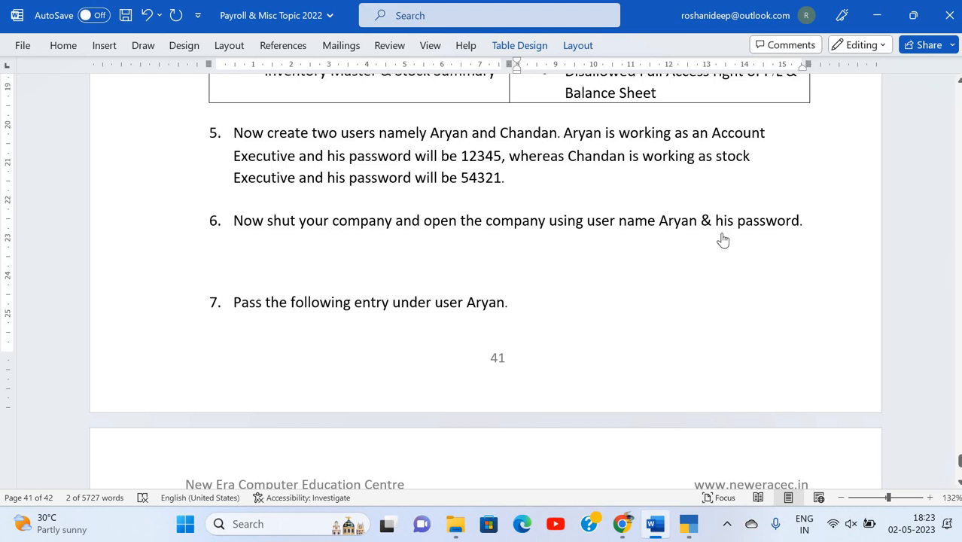
pyautogui.hotkey('alt', 'Tab')
# Shut Mahindra Trader Deepak A30, then reselect it by typing 'mah'.
pyautogui.hotkey('alt', 'k')
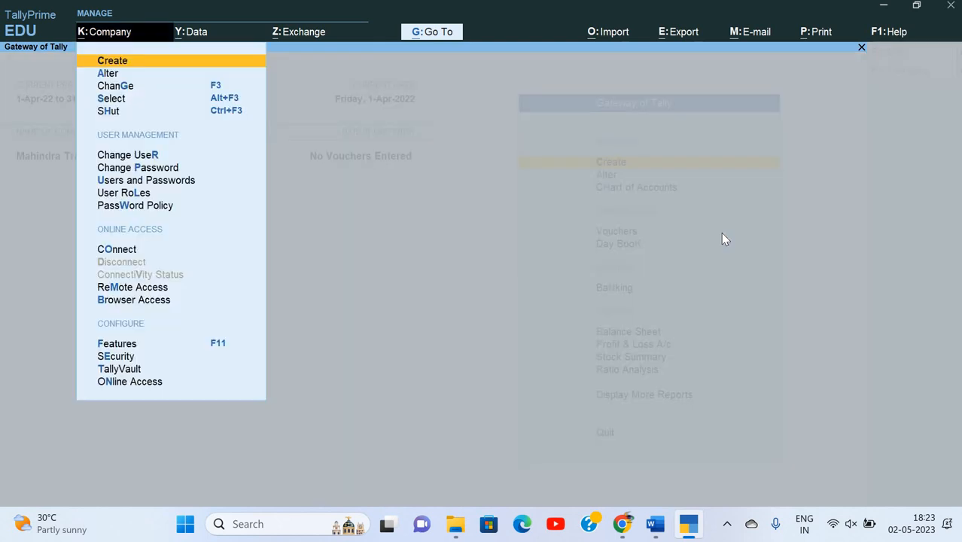
pyautogui.press('Down')
pyautogui.press('Down')
pyautogui.press('Down')
pyautogui.press('Return')
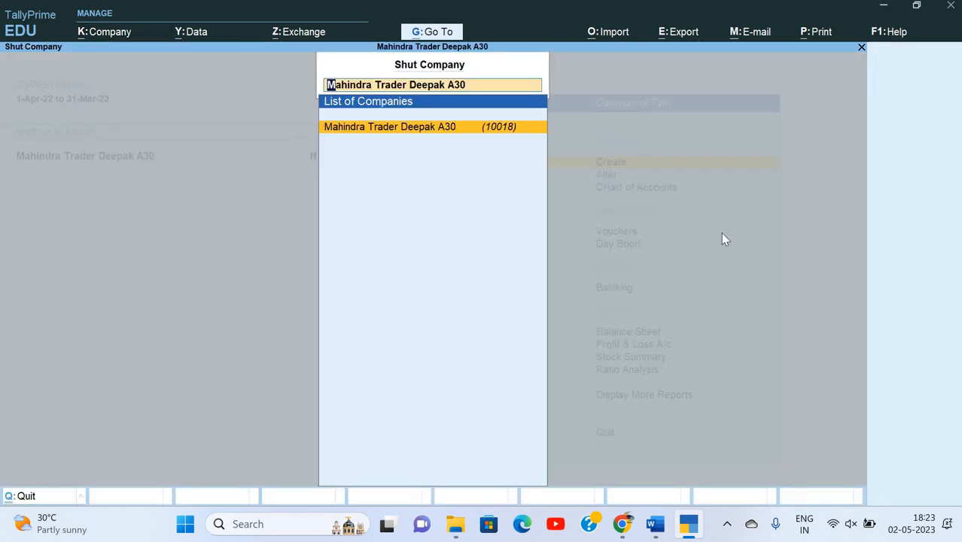
pyautogui.press('Return')
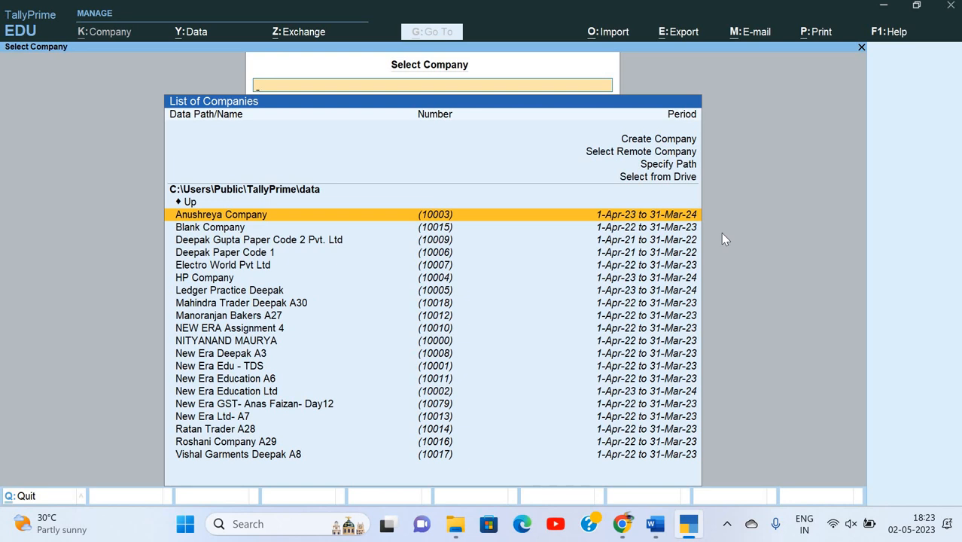
pyautogui.write('mah')
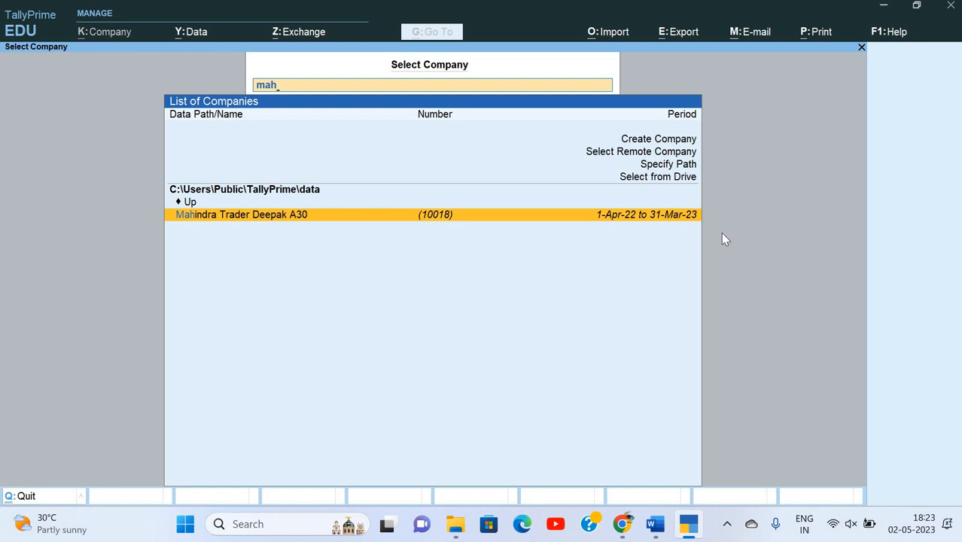
pyautogui.press('Return')
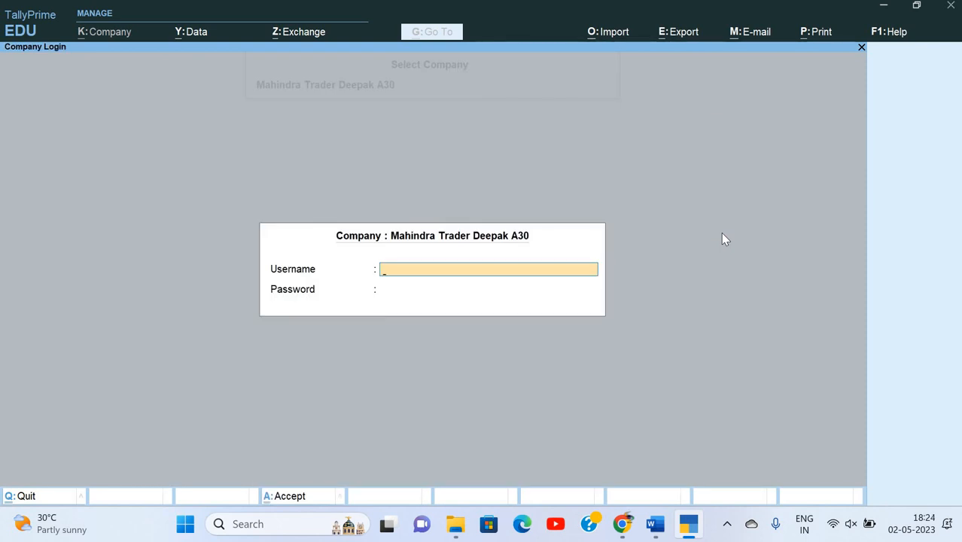
# Log in to the company with the Acct Executive username and password.
pyautogui.write('aryan')
pyautogui.press('Return')
pyautogui.write('*****')
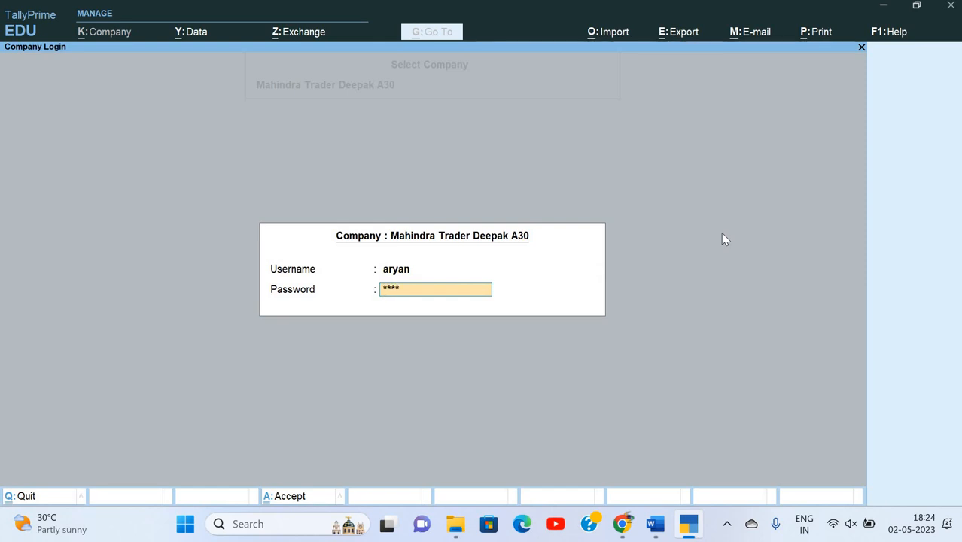
pyautogui.press('Return')
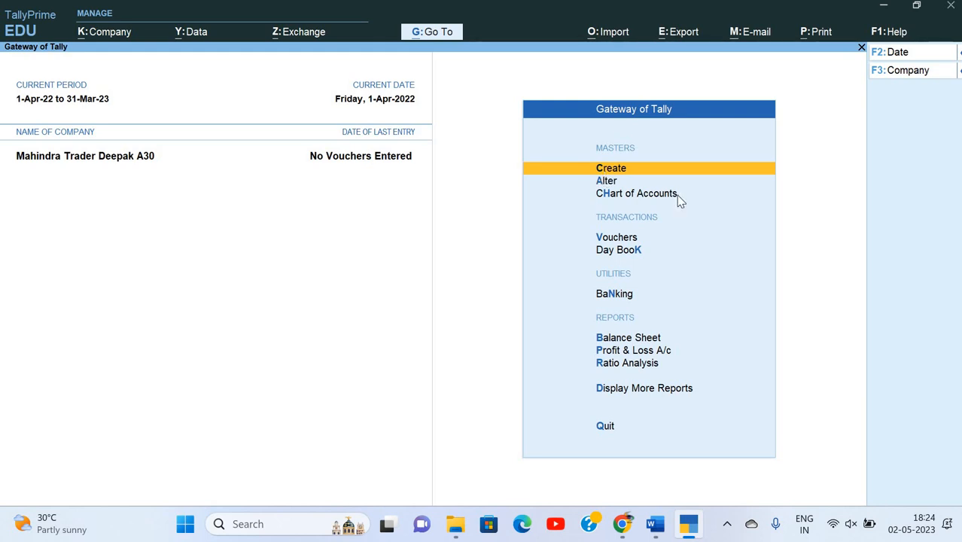
# Check access to ledger creation and to the Alter masters list.
pyautogui.press('Return')
pyautogui.press('Down')
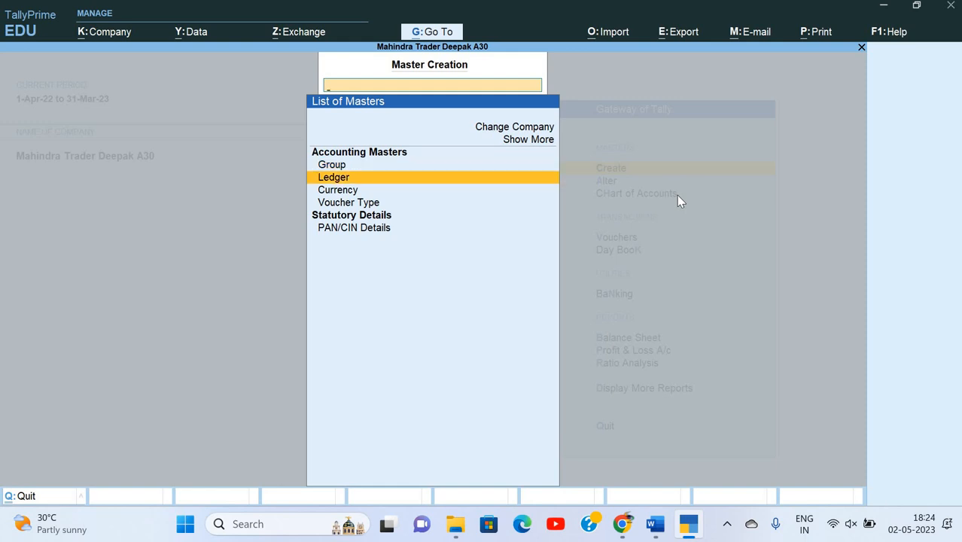
pyautogui.press('Return')
pyautogui.press('Escape')
pyautogui.press('y')
pyautogui.press('Escape')
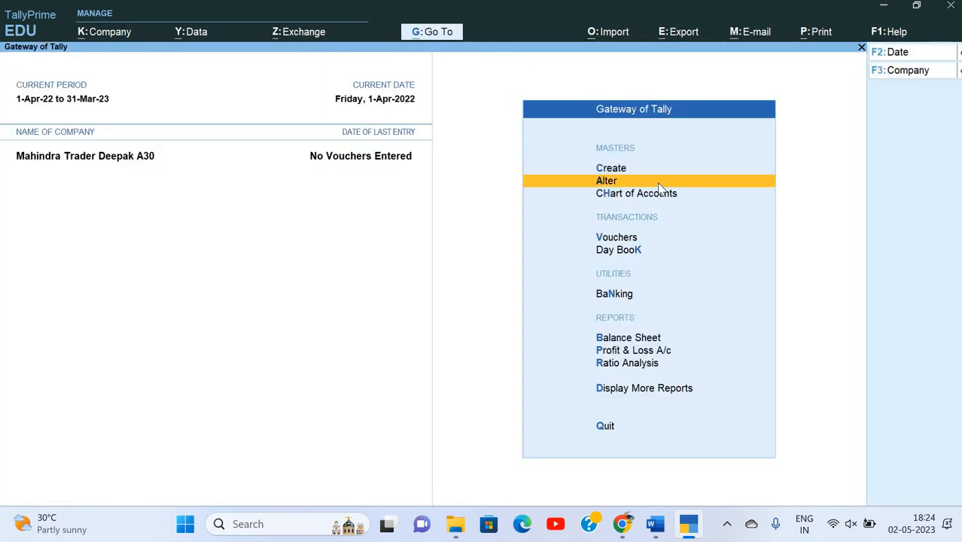
pyautogui.click(657, 182)
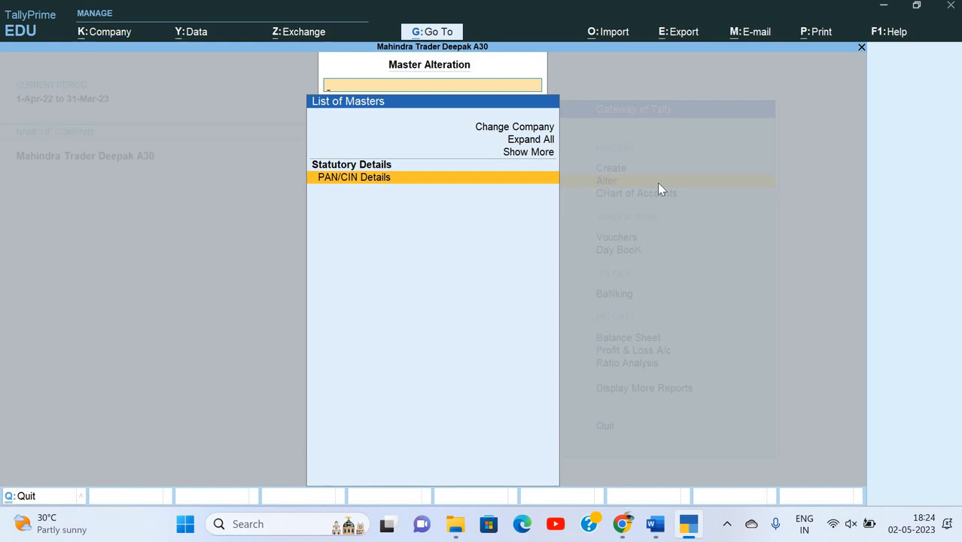
pyautogui.press('Escape')
# Browse the master types in the Create list down to Statutory Details.
pyautogui.press('Up')
pyautogui.press('Return')
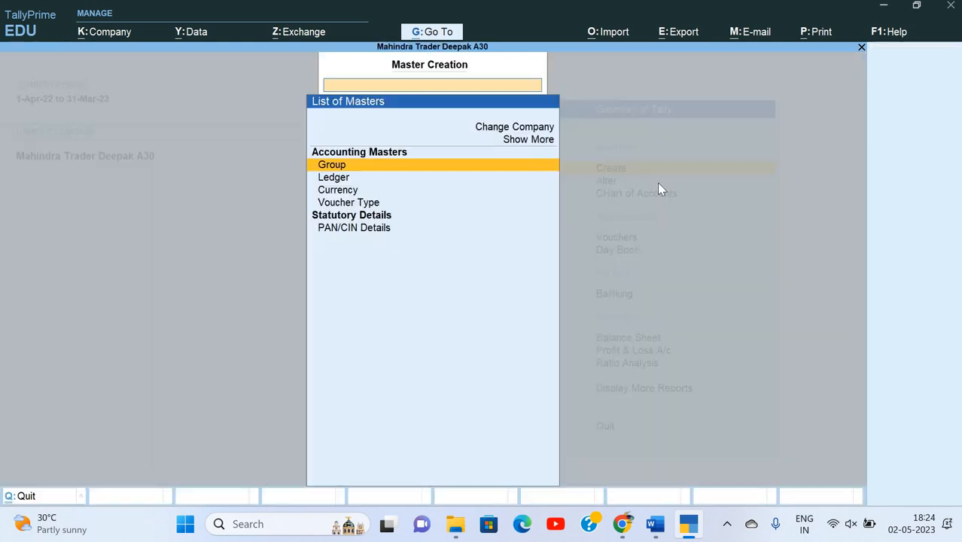
pyautogui.press('Down')
pyautogui.press('Down')
pyautogui.press('Up')
pyautogui.press('Down')
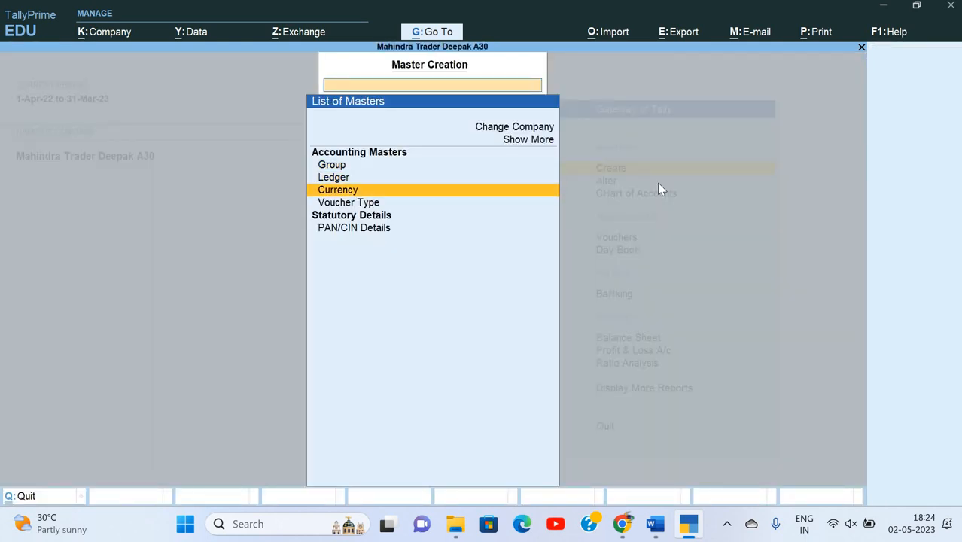
pyautogui.press('Down')
pyautogui.press('Down')
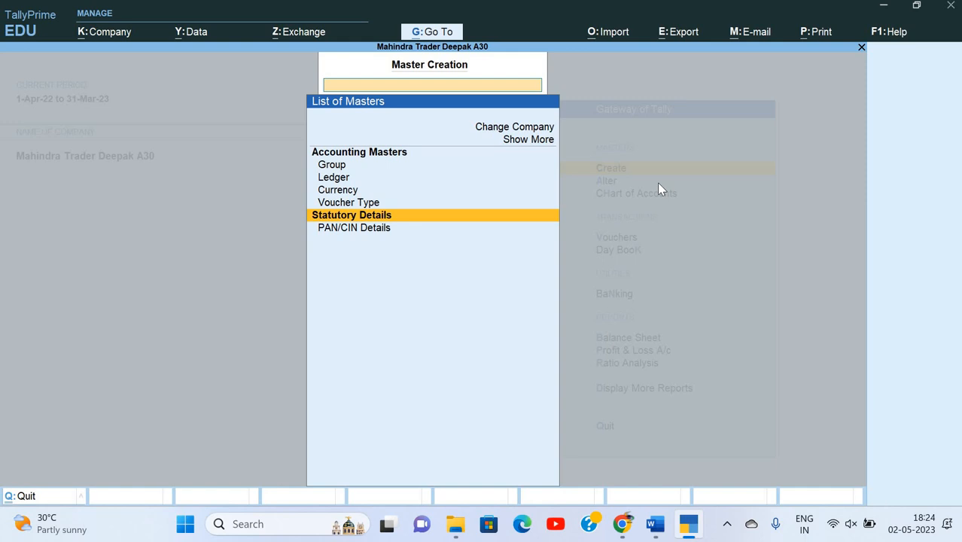
pyautogui.press('Up')
pyautogui.press('Up')
pyautogui.press('Up')
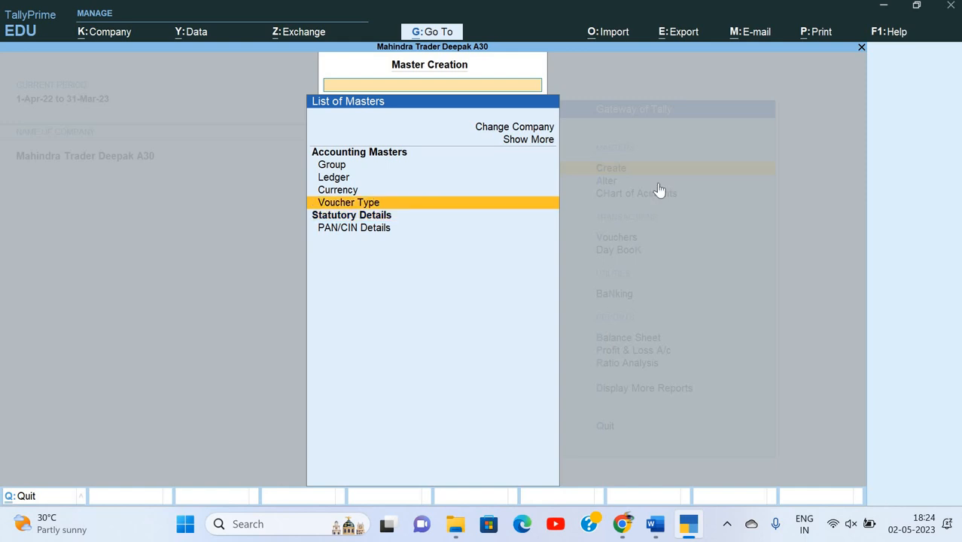
pyautogui.press('Escape')
# Open voucher entry, then quit the Payment voucher back to the Gateway of Tally.
pyautogui.press('Down')
pyautogui.press('Down')
pyautogui.press('Down')
pyautogui.press('Down')
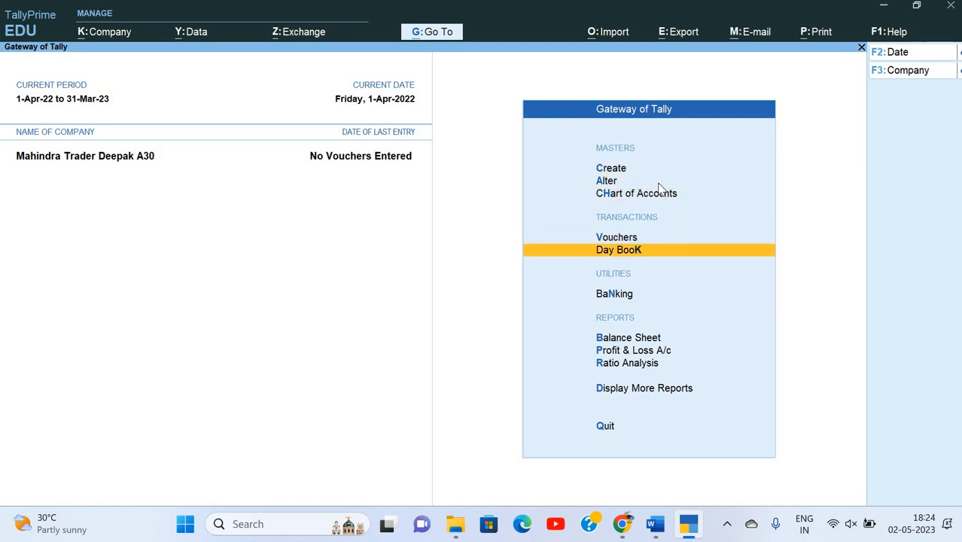
pyautogui.press('Up')
pyautogui.press('Return')
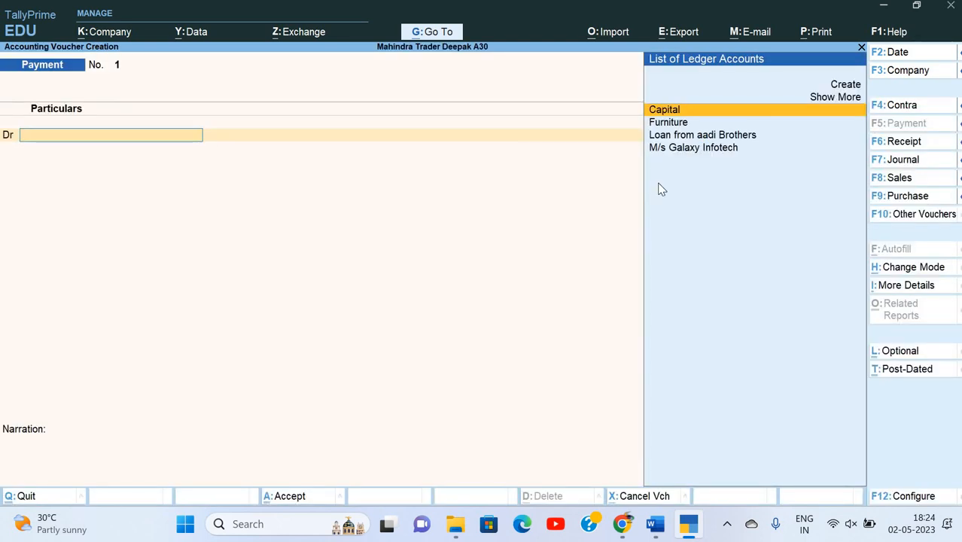
pyautogui.press('Escape')
pyautogui.press('Return')
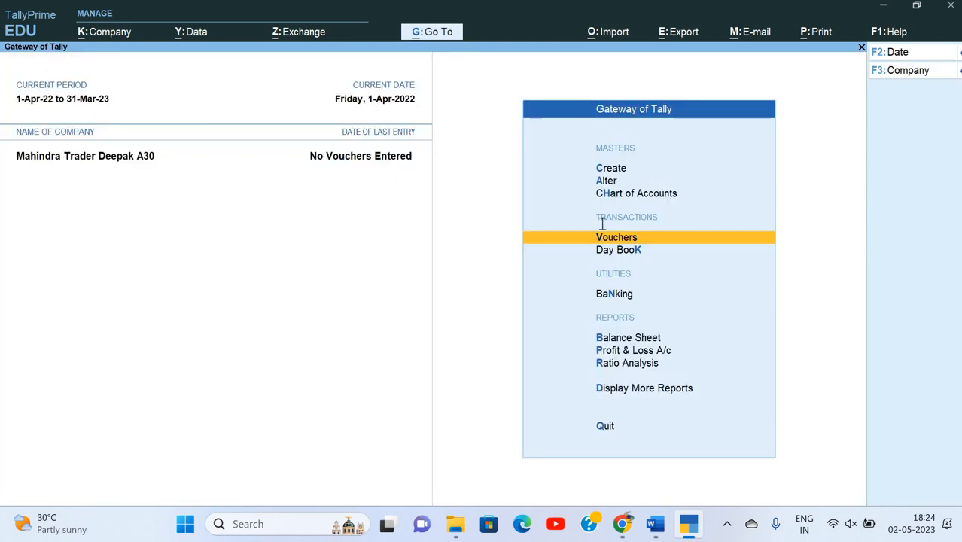
# Change the step 7 dates 01.04.21 and 02.04.21 to 01.04.22 and 02.04.22.
pyautogui.hotkey('alt', 'Tab')
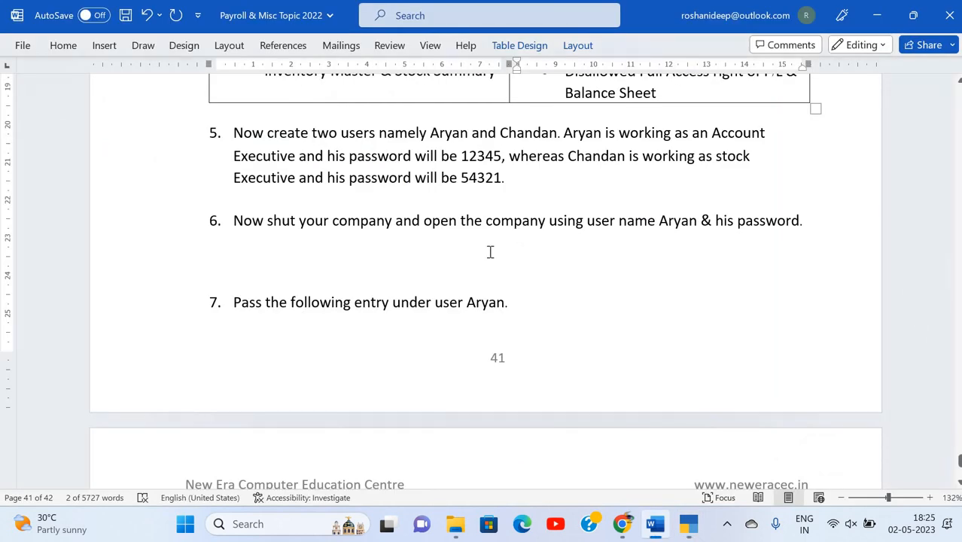
pyautogui.scroll(-3, 490, 252)
pyautogui.scroll(-1, 366, 329)
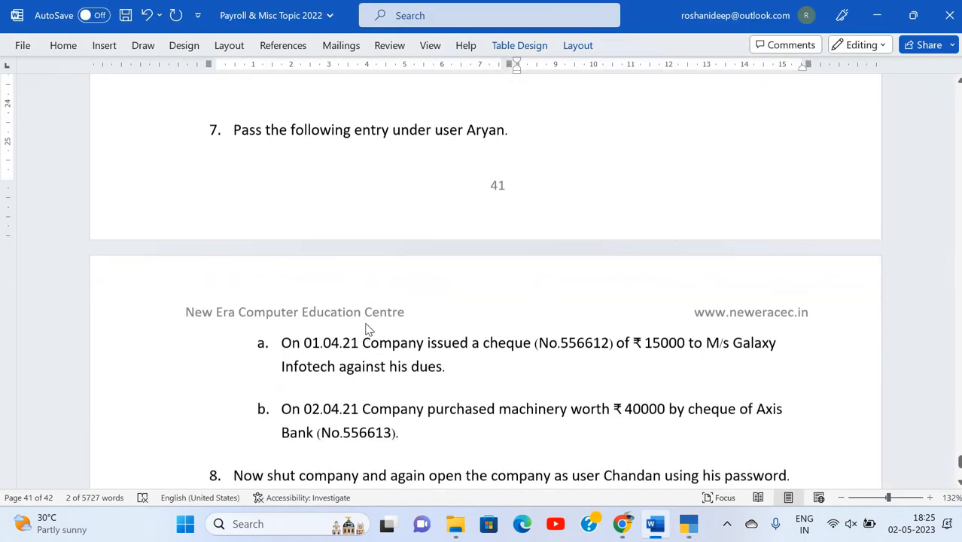
pyautogui.click(468, 350)
pyautogui.scroll(-3, 405, 253)
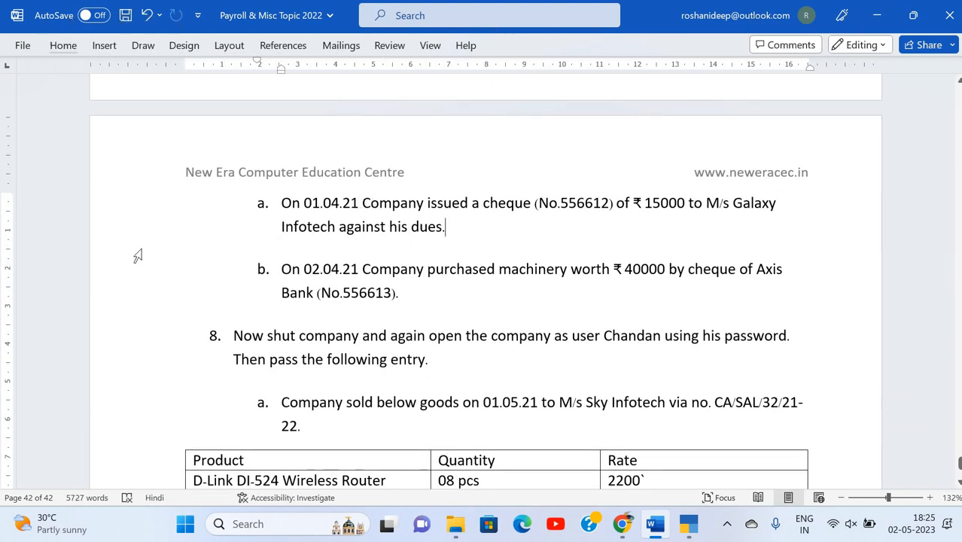
pyautogui.click(358, 203)
pyautogui.press('BackSpace')
pyautogui.write('2')
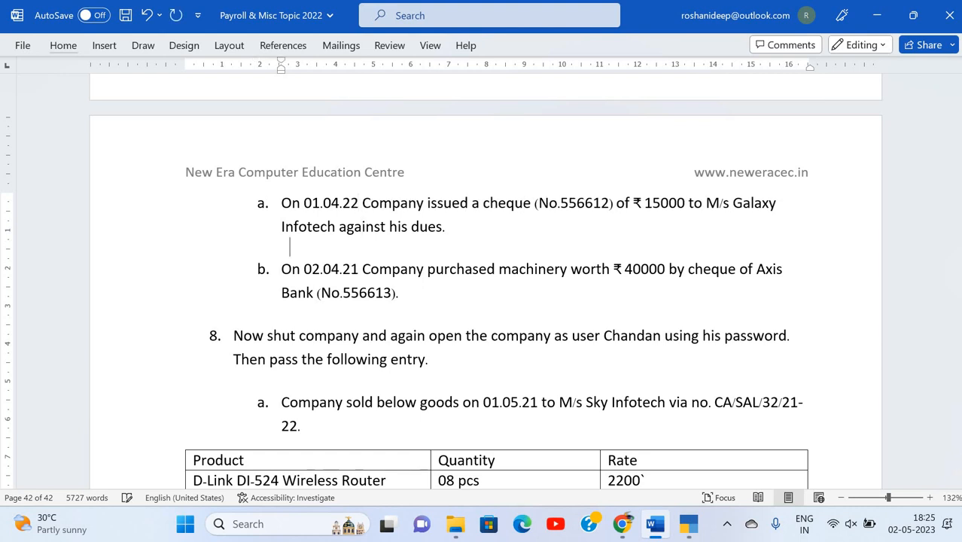
pyautogui.click(358, 268)
pyautogui.press('BackSpace')
pyautogui.write('2')
pyautogui.hotkey('alt', 'Tab')
# Debit M/s Galaxy Infotech 15,000 On Account in the Payment voucher.
pyautogui.press('Return')
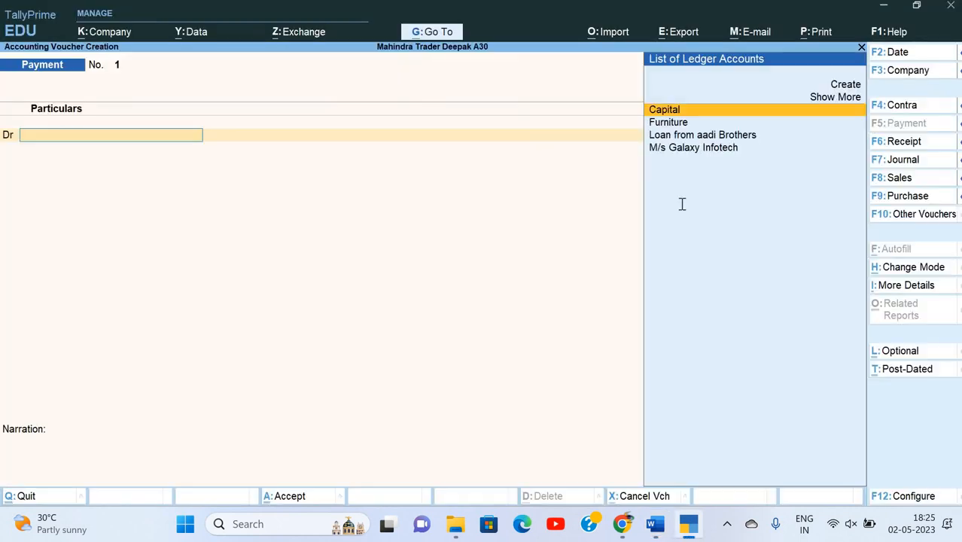
pyautogui.hotkey('alt', 'Tab')
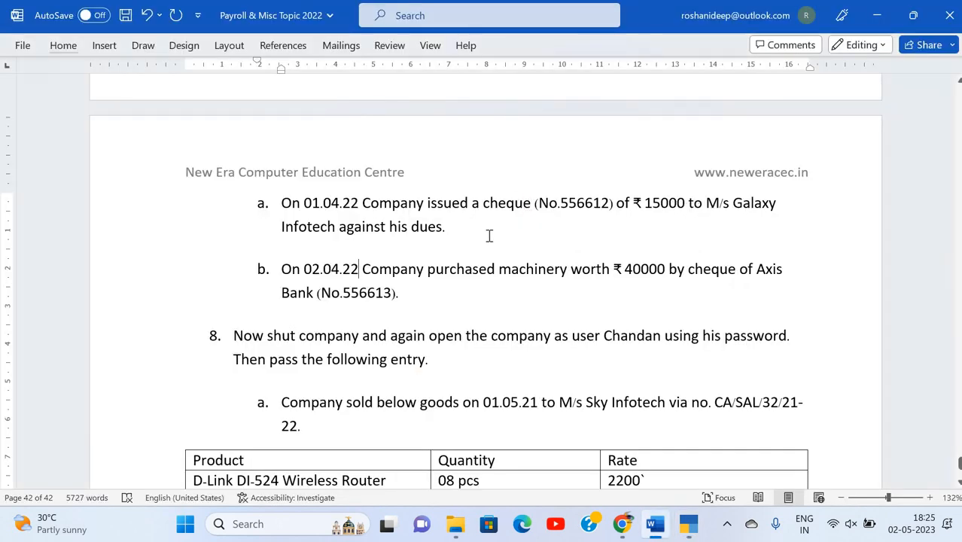
pyautogui.hotkey('alt', 'Tab')
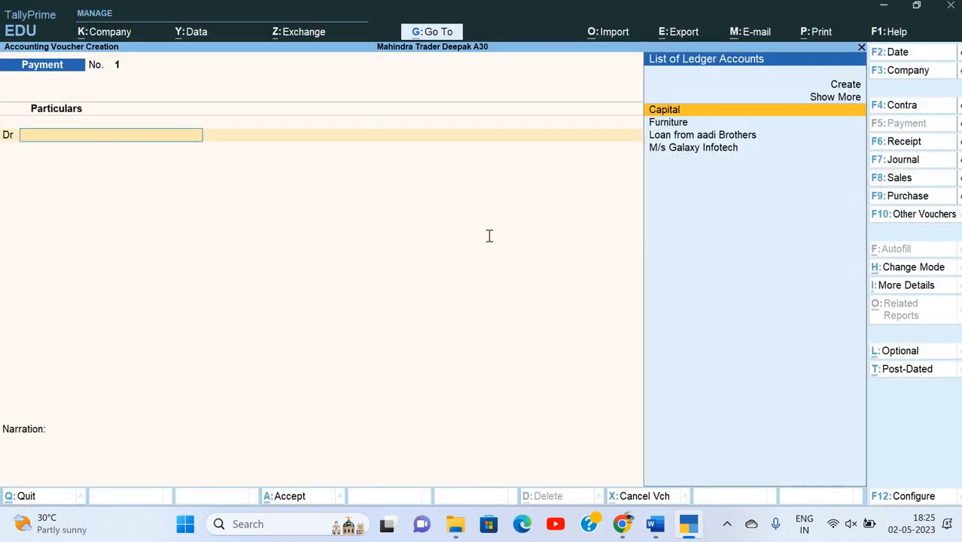
pyautogui.hotkey('alt', 'Tab')
pyautogui.hotkey('alt', 'Tab')
pyautogui.press('Down')
pyautogui.press('Down')
pyautogui.press('Down')
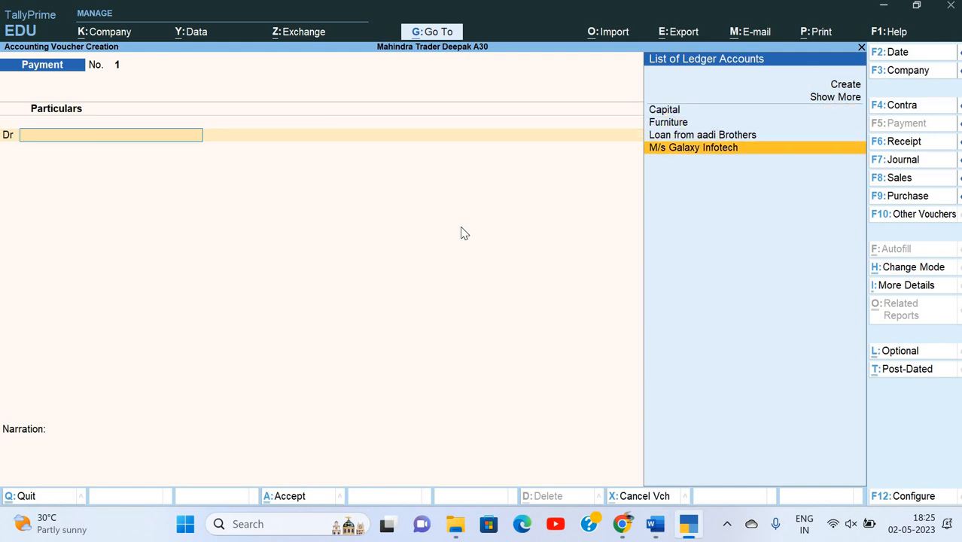
pyautogui.press('Return')
pyautogui.hotkey('alt', 'Tab')
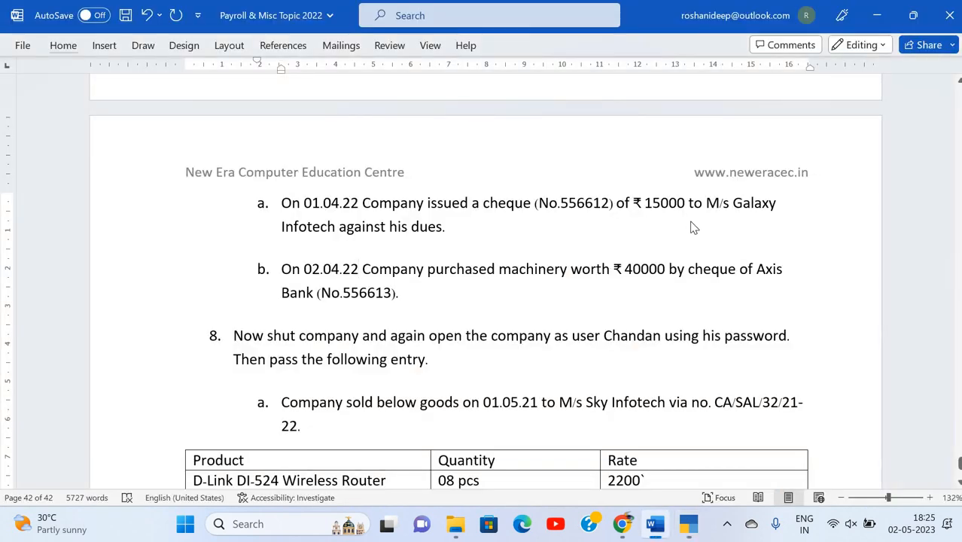
pyautogui.hotkey('alt', 'Tab')
pyautogui.write('15,000')
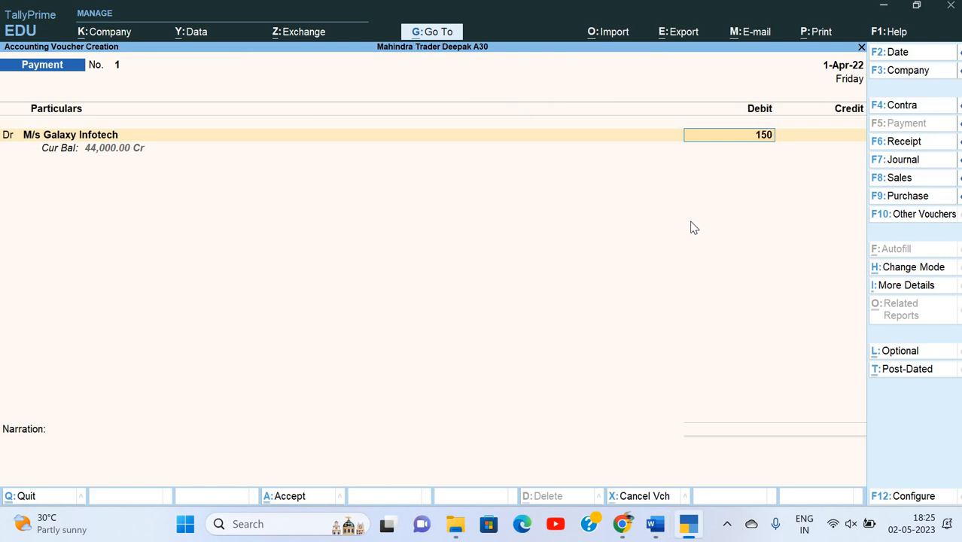
pyautogui.press('Return')
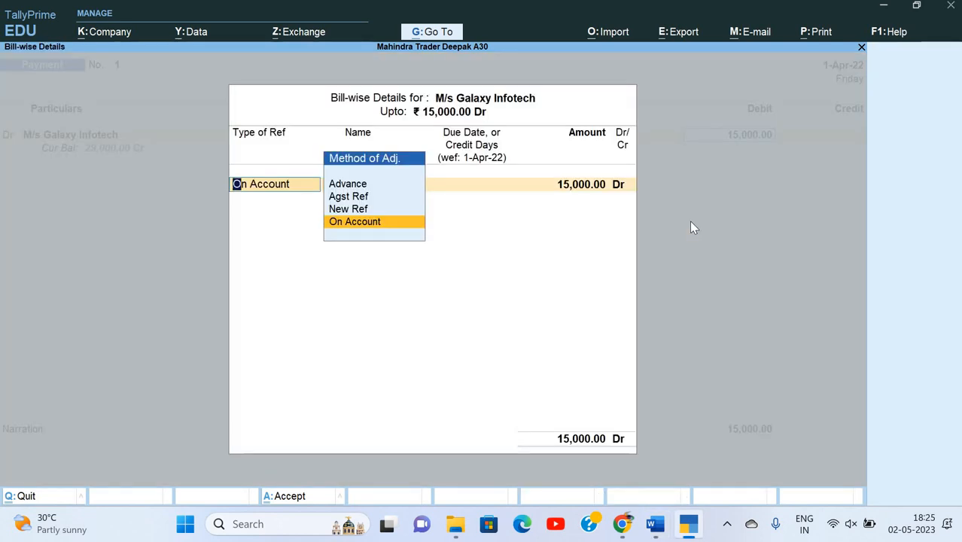
pyautogui.press('Return')
pyautogui.press('Return')
pyautogui.press('Return')
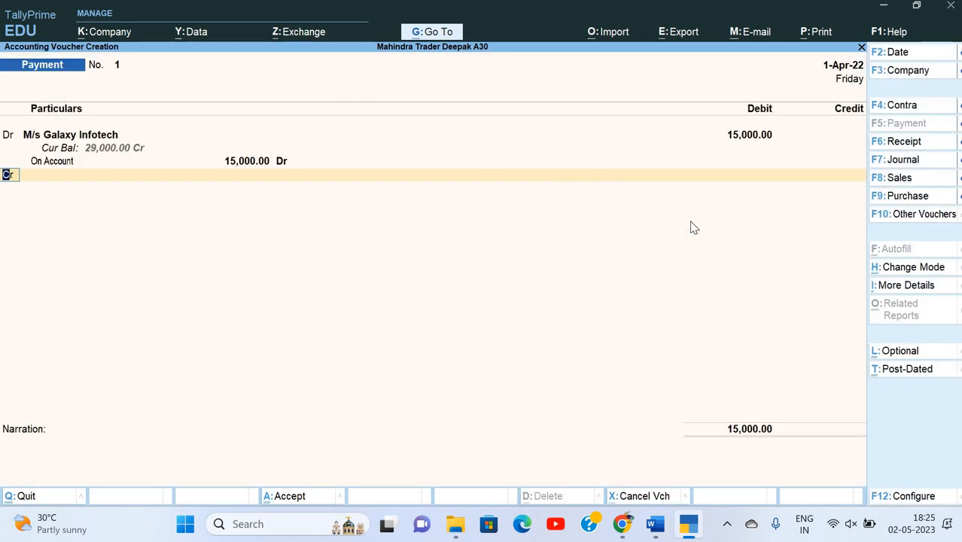
# Credit Axis Bank Ltd. by cheque, with instrument number 556612 copied from the assignment.
pyautogui.press('Return')
pyautogui.press('Down')
pyautogui.press('Down')
pyautogui.press('Down')
pyautogui.press('Up')
pyautogui.press('Up')
pyautogui.press('Up')
pyautogui.hotkey('alt', 'Tab')
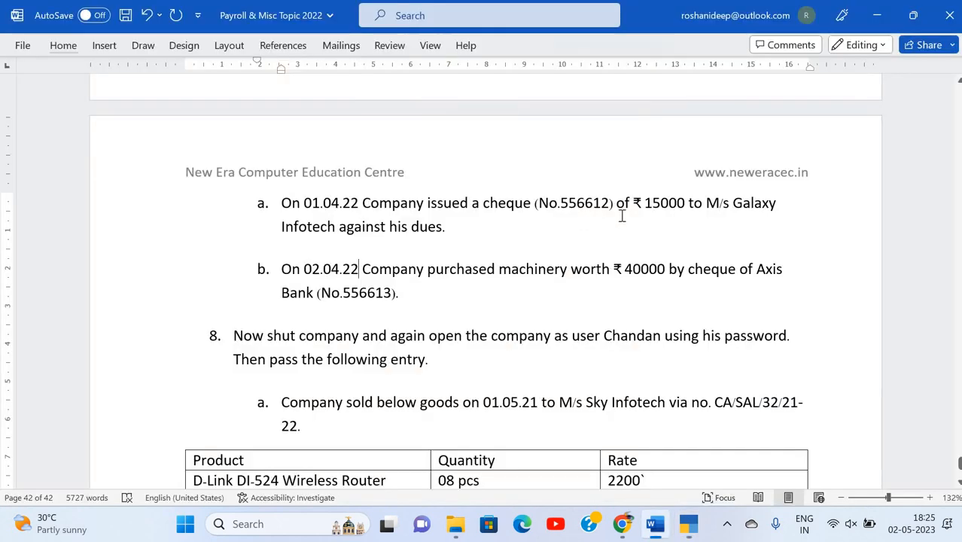
pyautogui.hotkey('alt', 'Tab')
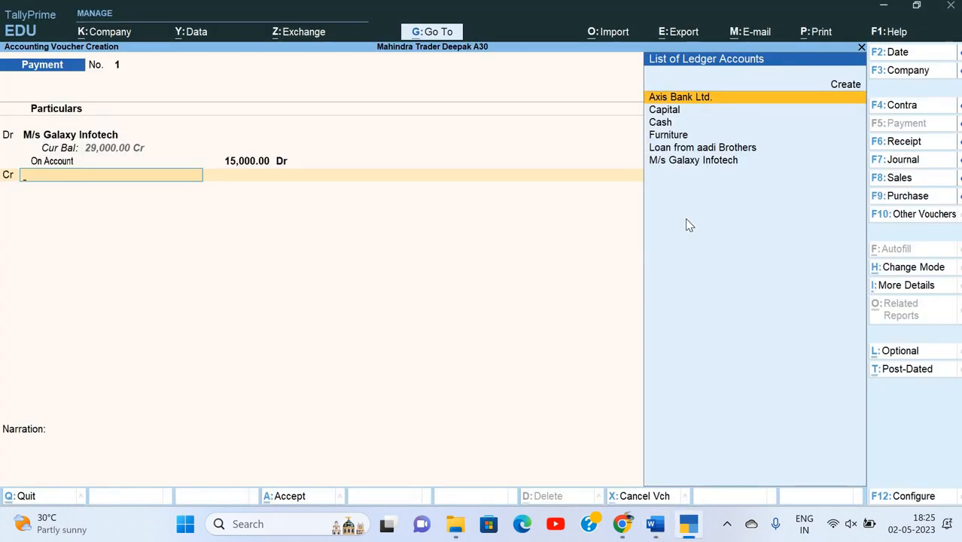
pyautogui.press('Return')
pyautogui.press('Return')
pyautogui.press('Return')
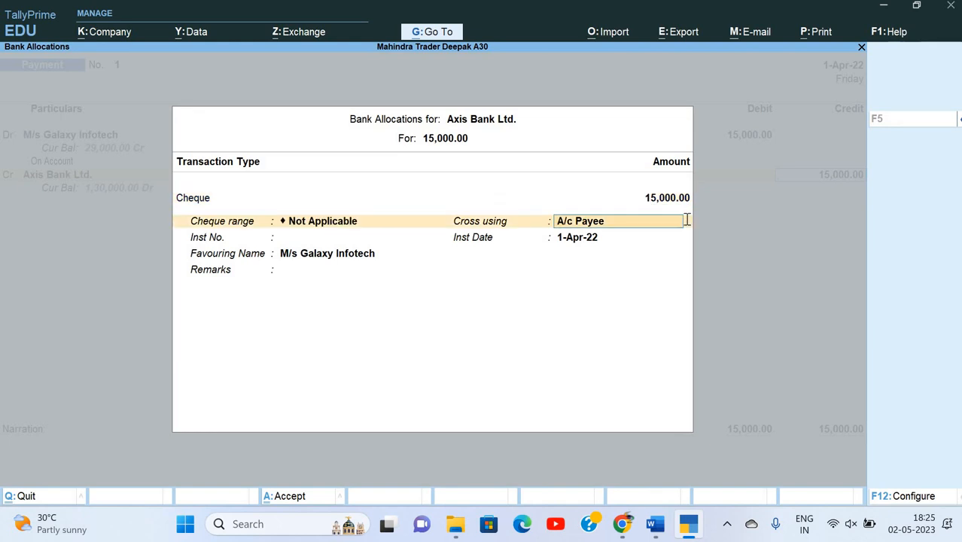
pyautogui.press('Return')
pyautogui.hotkey('alt', 'Tab')
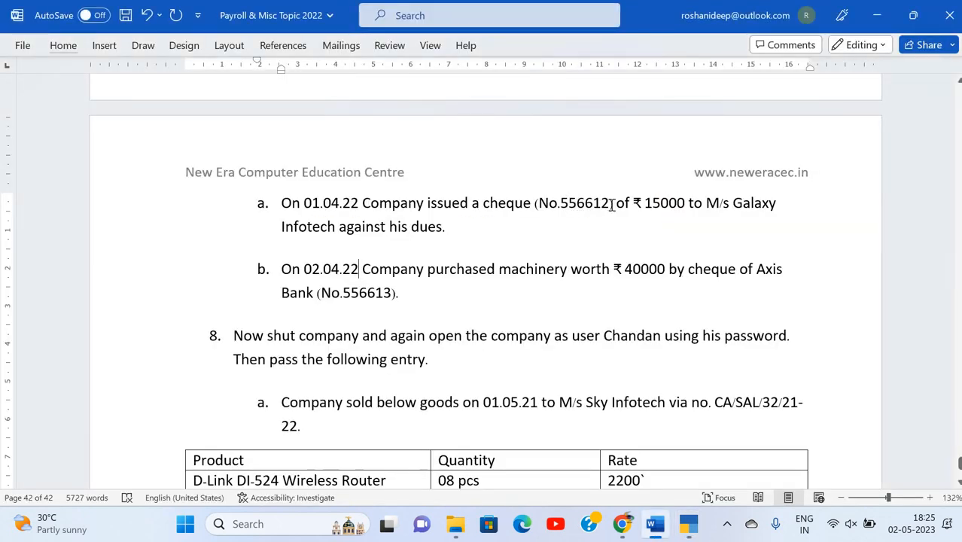
pyautogui.moveTo(559, 203); pyautogui.dragTo(611, 203)
pyautogui.hotkey('ctrl', 'c')
pyautogui.hotkey('alt', 'Tab')
pyautogui.hotkey('ctrl', 'v')
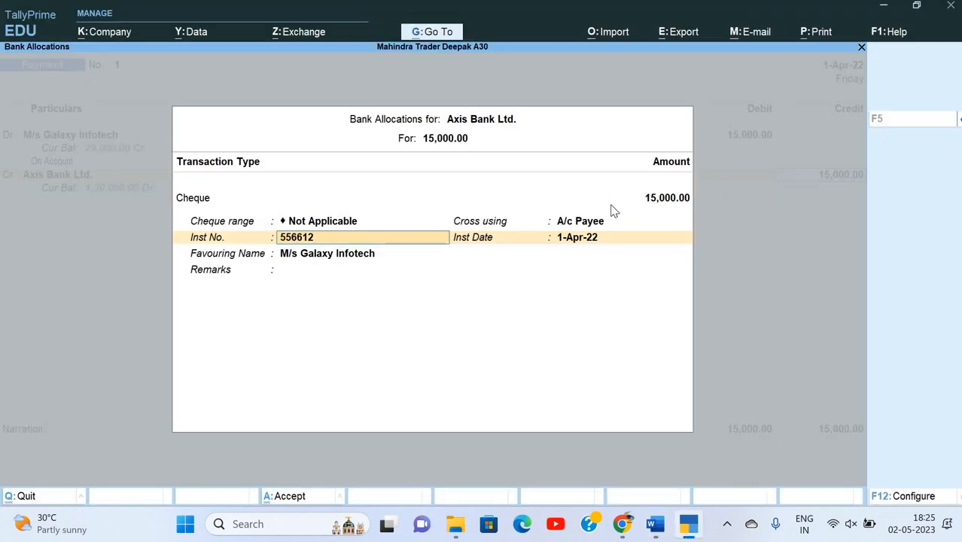
pyautogui.press('Return')
pyautogui.press('Return')
pyautogui.press('Return')
pyautogui.press('Return')
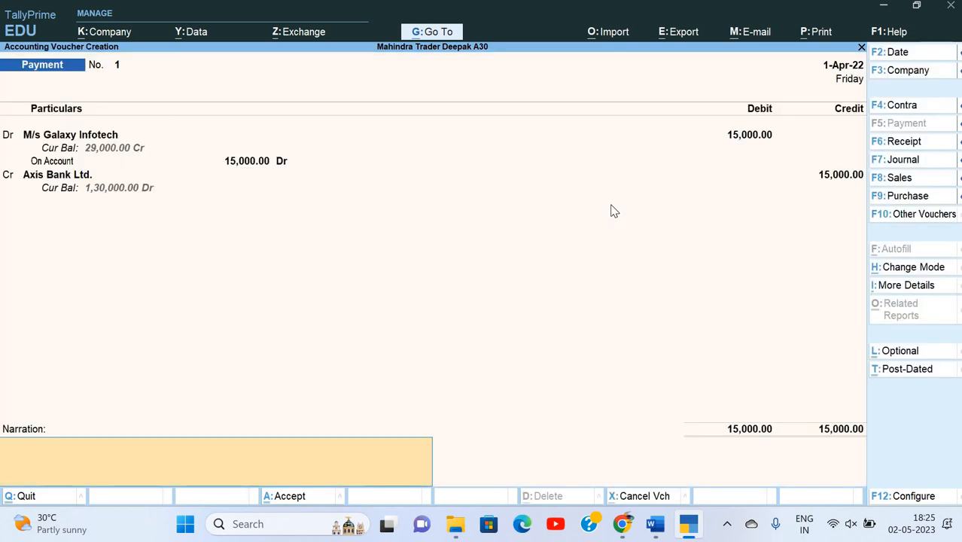
# Type the narration 'Being payment ma' and save Payment No. 1.
pyautogui.write('Being payment made')
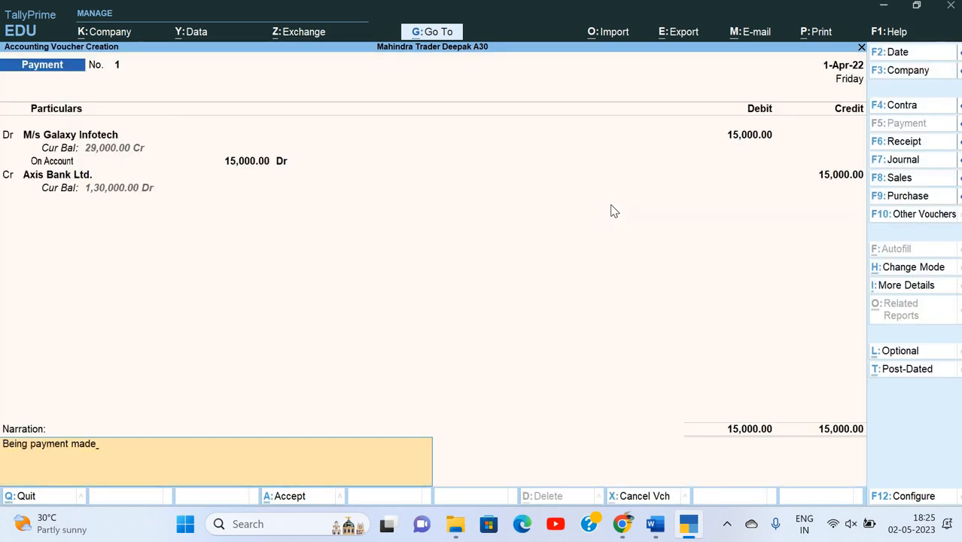
pyautogui.press('Return')
pyautogui.hotkey('alt', 'Tab')
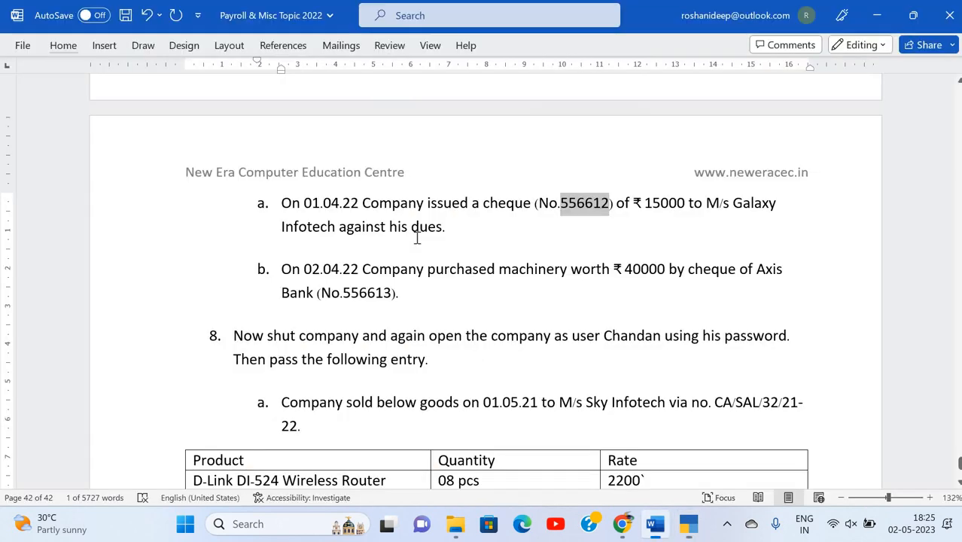
pyautogui.scroll(-1, 417, 238)
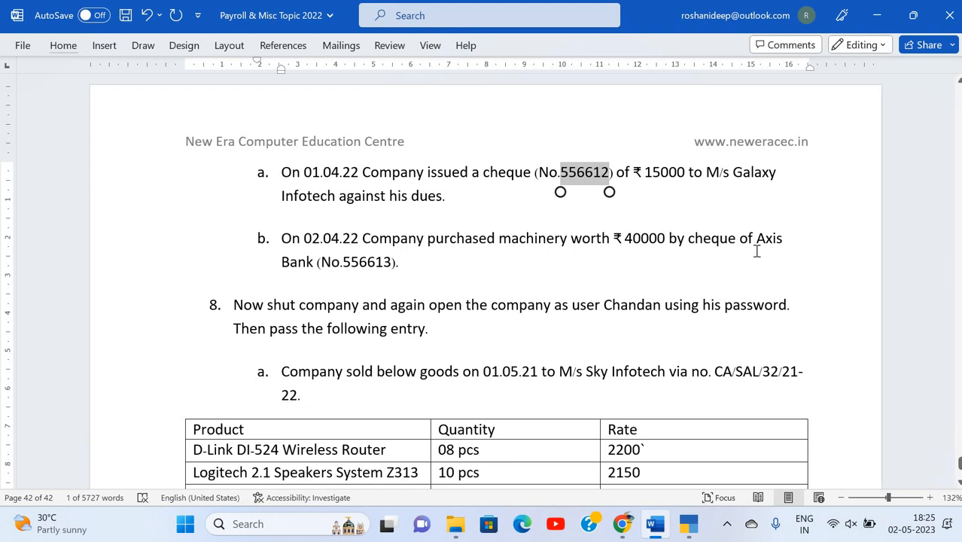
pyautogui.hotkey('alt', 'Tab')
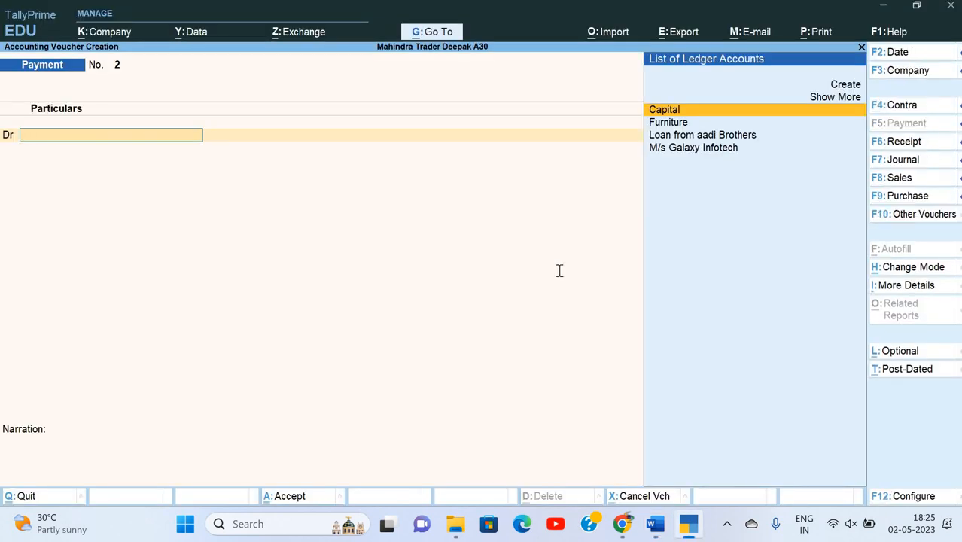
# Create a Machinary ledger under Fixed Assets from within the voucher.
pyautogui.hotkey('alt', 'Tab')
pyautogui.hotkey('alt', 'Tab')
pyautogui.hotkey('alt', 'c')
pyautogui.write('Ma')
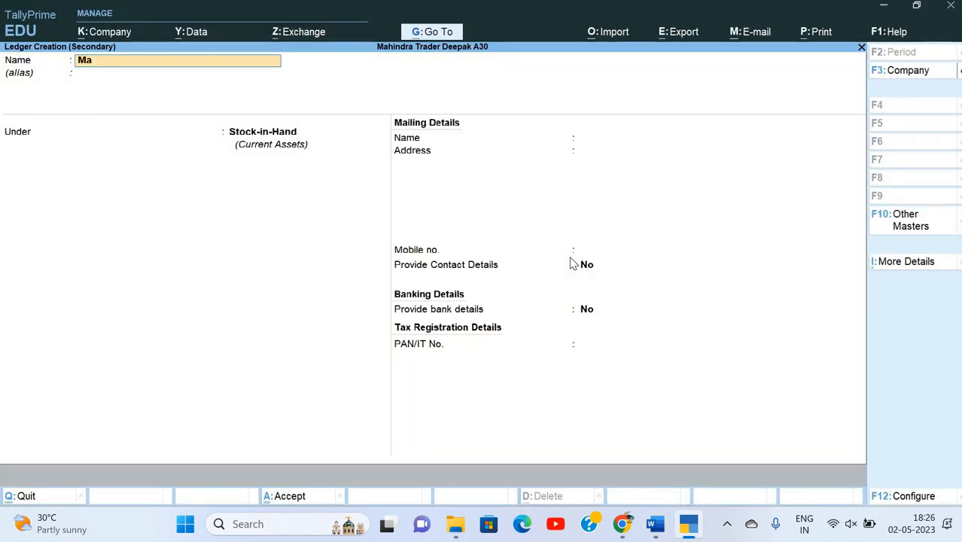
pyautogui.write('chinary')
pyautogui.press('Return')
pyautogui.write('F')
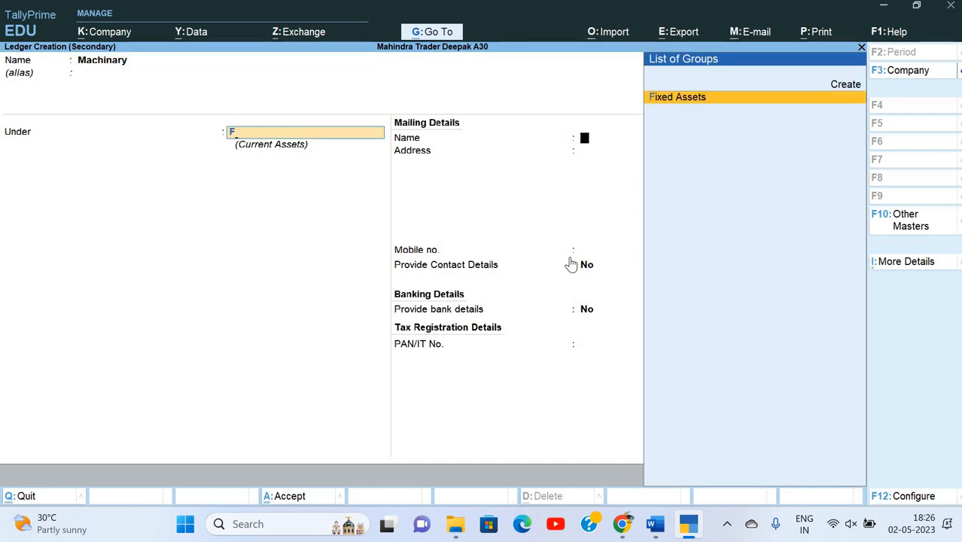
pyautogui.press('Return')
pyautogui.press('Return')
pyautogui.press('Return')
pyautogui.press('Return')
pyautogui.press('Return')
pyautogui.press('Return')
pyautogui.press('Return')
pyautogui.press('Return')
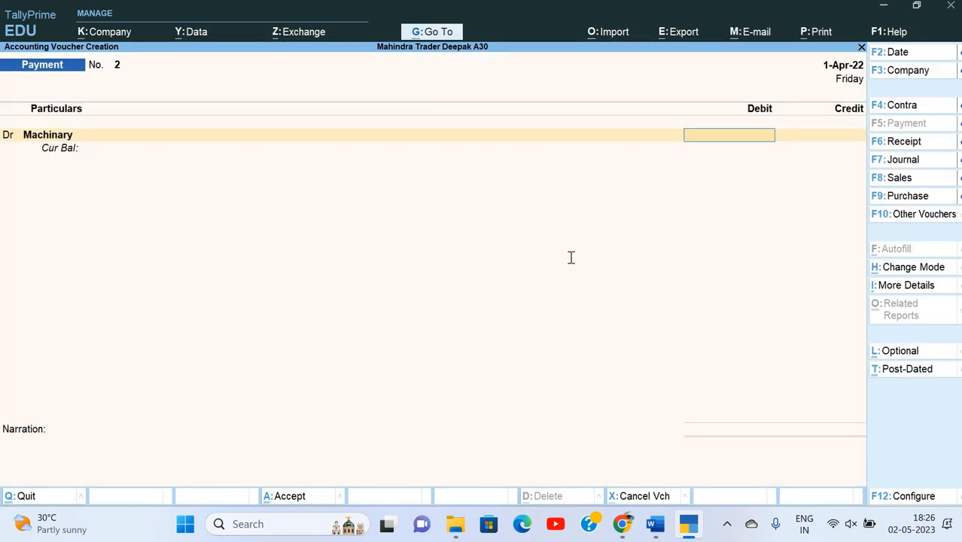
pyautogui.hotkey('alt', 'Tab')
pyautogui.hotkey('alt', 'Tab')
# Debit Machinary 40,000 and credit Axis Bank Ltd. for the same amount.
pyautogui.write('40000')
pyautogui.press('Return')
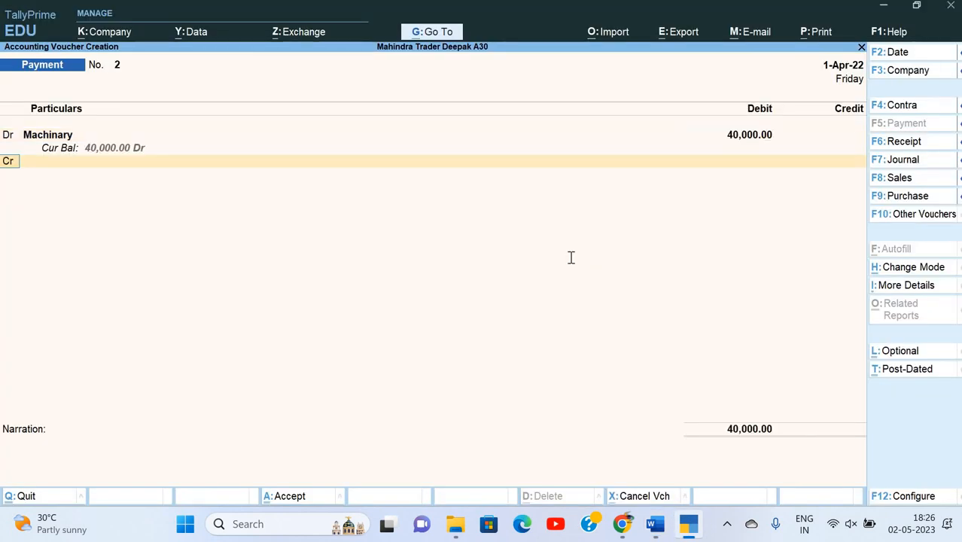
pyautogui.press('c')
pyautogui.hotkey('alt', 'Tab')
pyautogui.hotkey('alt', 'Tab')
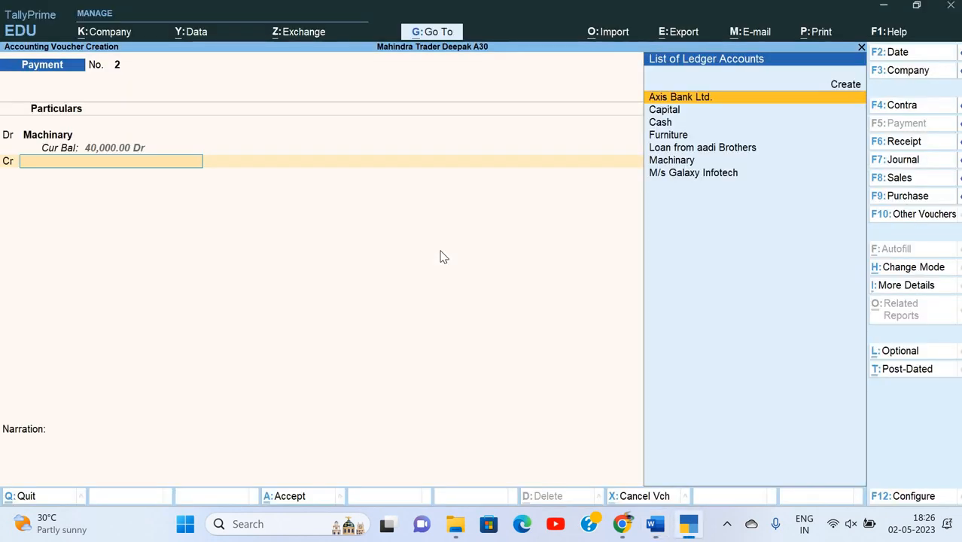
pyautogui.press('Down')
pyautogui.press('Up')
pyautogui.press('Return')
pyautogui.press('Return')
pyautogui.press('Return')
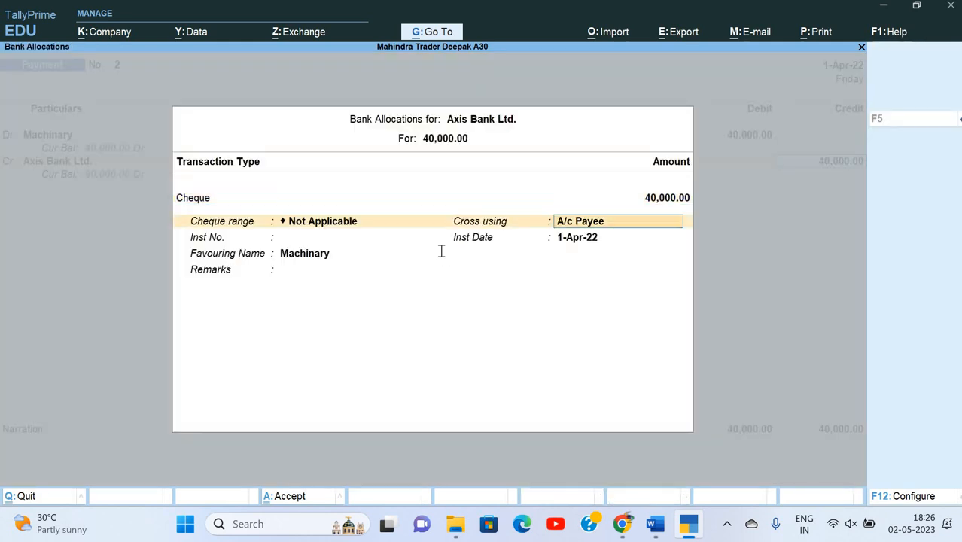
pyautogui.press('Return')
# Enter cheque number 556613 in the Axis Bank Ltd. bank allocation details.
pyautogui.hotkey('alt', 'Tab')
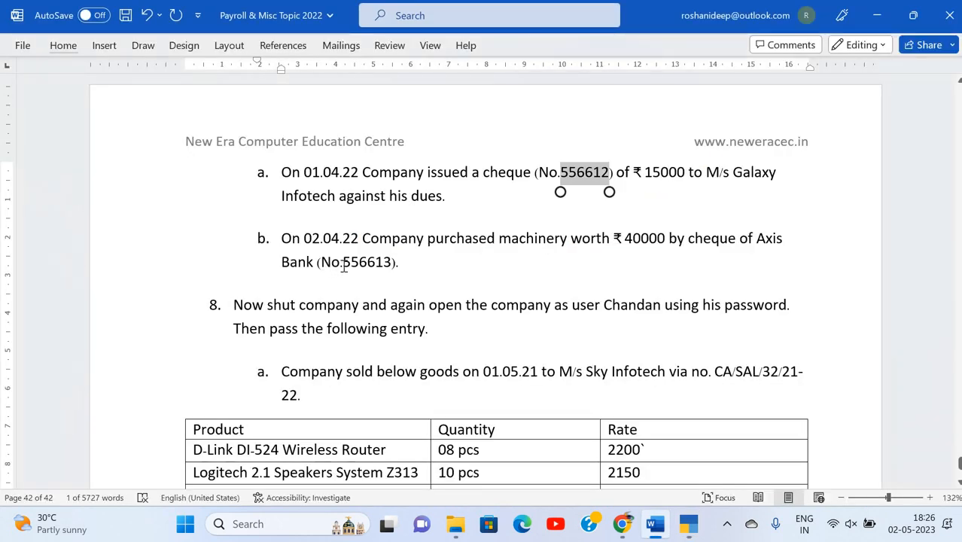
pyautogui.doubleClick(390, 264)
pyautogui.hotkey('ctrl', 'c')
pyautogui.hotkey('alt', 'Tab')
pyautogui.hotkey('ctrl', 'v')
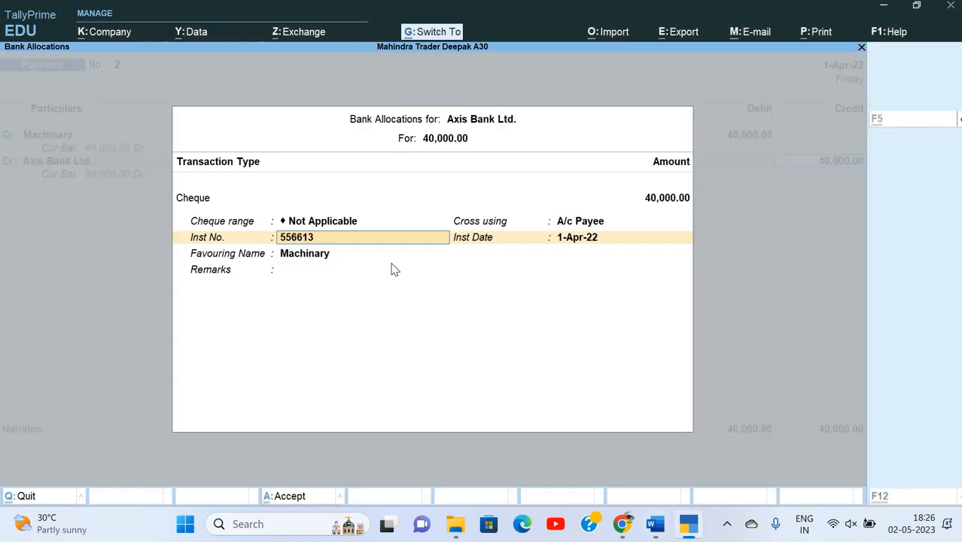
pyautogui.press('Return')
pyautogui.press('Return')
pyautogui.press('Return')
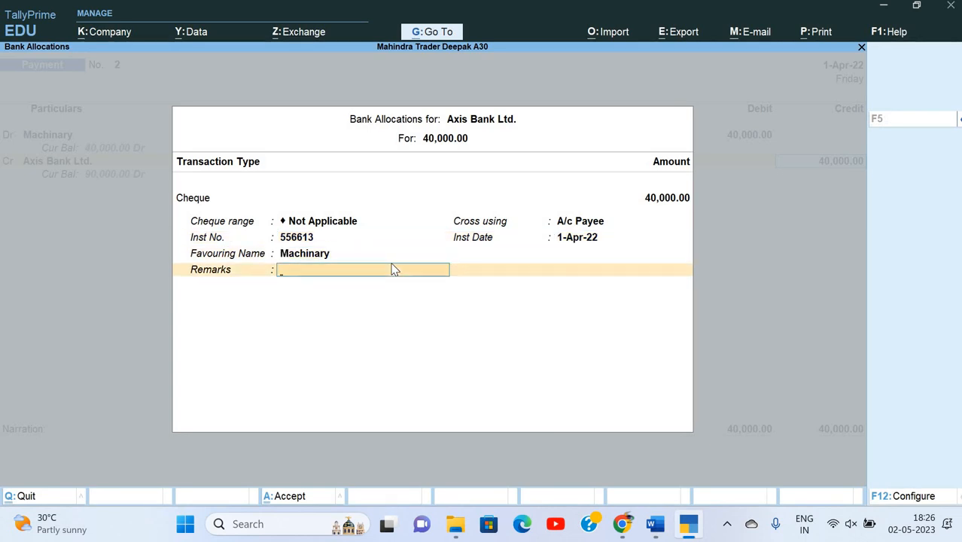
pyautogui.press('Return')
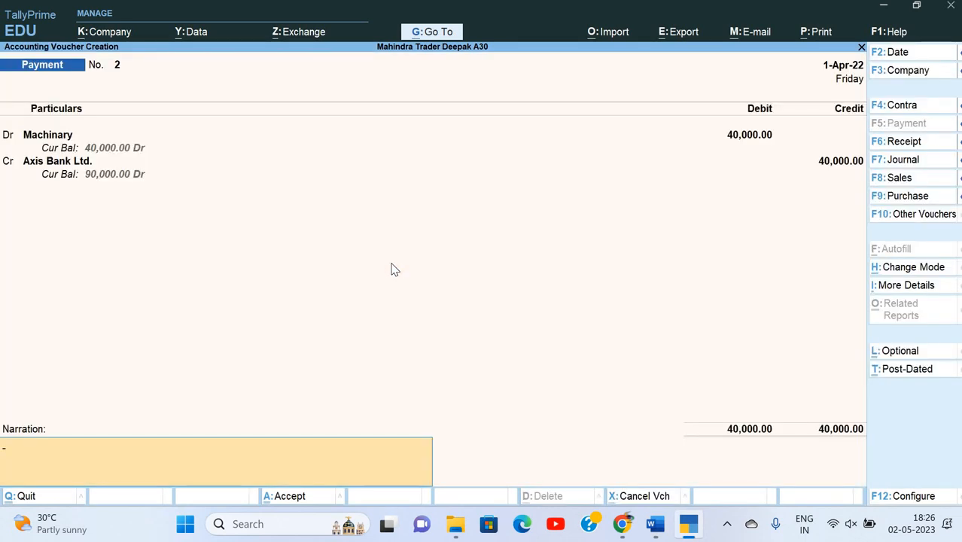
# Change the voucher date to 2-Apr-22 and update the cheque details date.
pyautogui.press('F2')
pyautogui.hotkey('alt', 'Tab')
pyautogui.hotkey('alt', 'Tab')
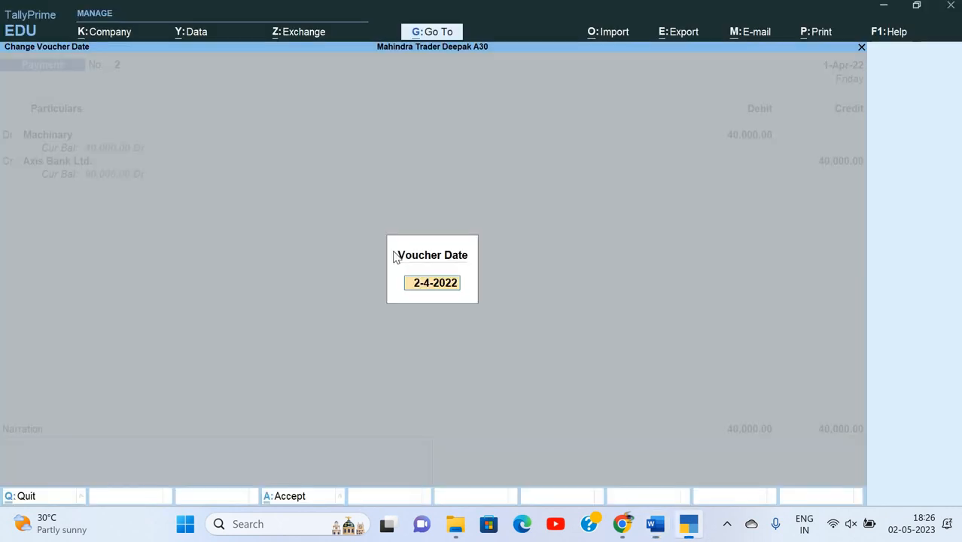
pyautogui.press('Return')
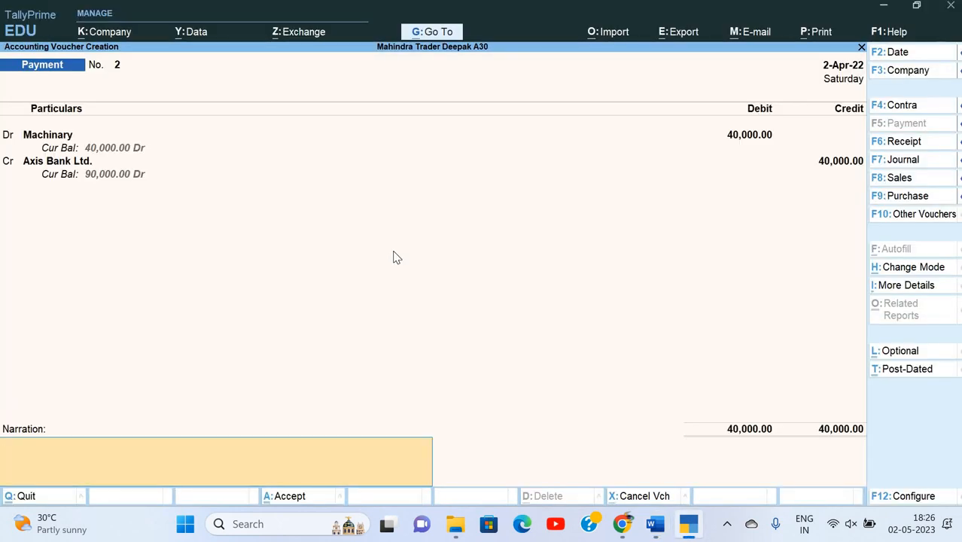
pyautogui.press('BackSpace')
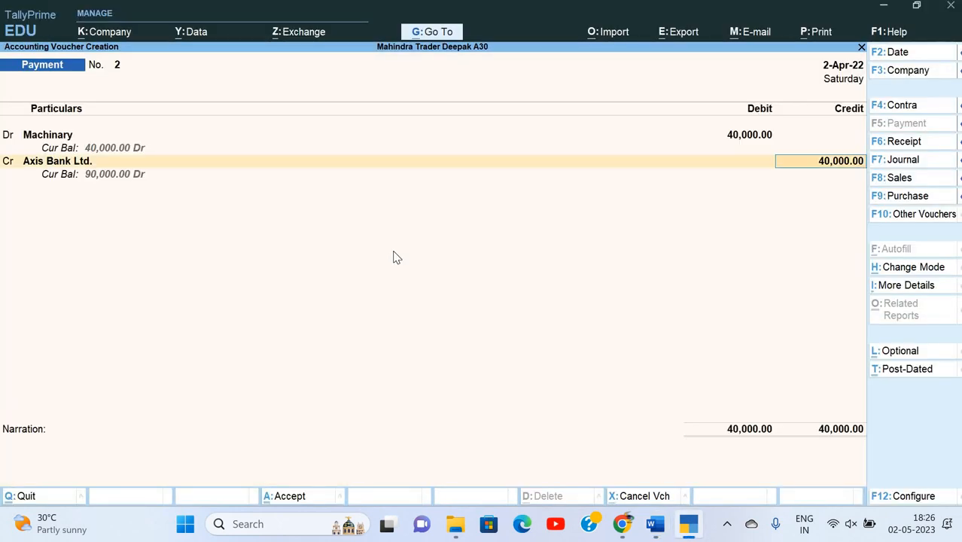
pyautogui.press('Return')
pyautogui.press('Return')
pyautogui.press('Return')
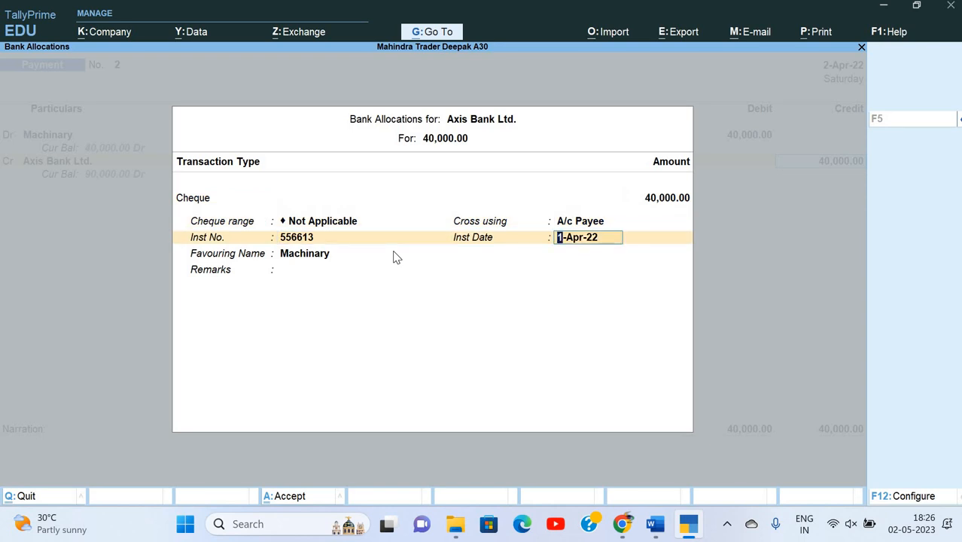
pyautogui.write('20')
pyautogui.press('Return')
pyautogui.press('Return')
pyautogui.press('Return')
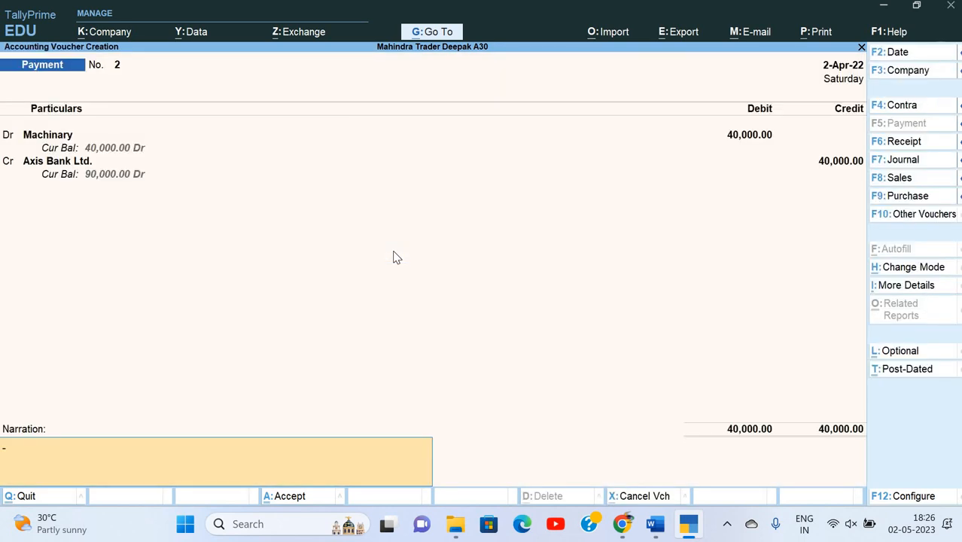
# Add the narration 'Being machinery', save Payment No. 2, and return to the Gateway.
pyautogui.write('Being machinery [')
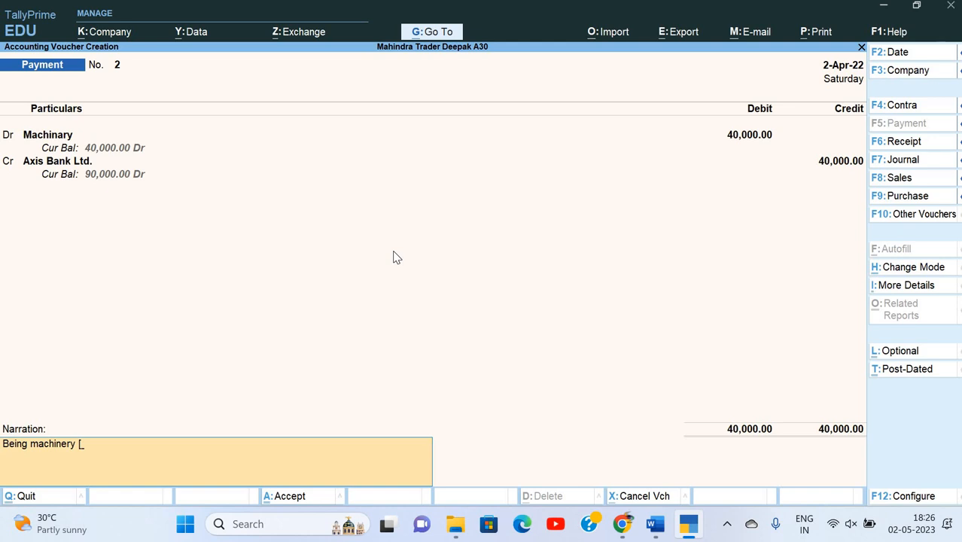
pyautogui.press('BackSpace')
pyautogui.press('Return')
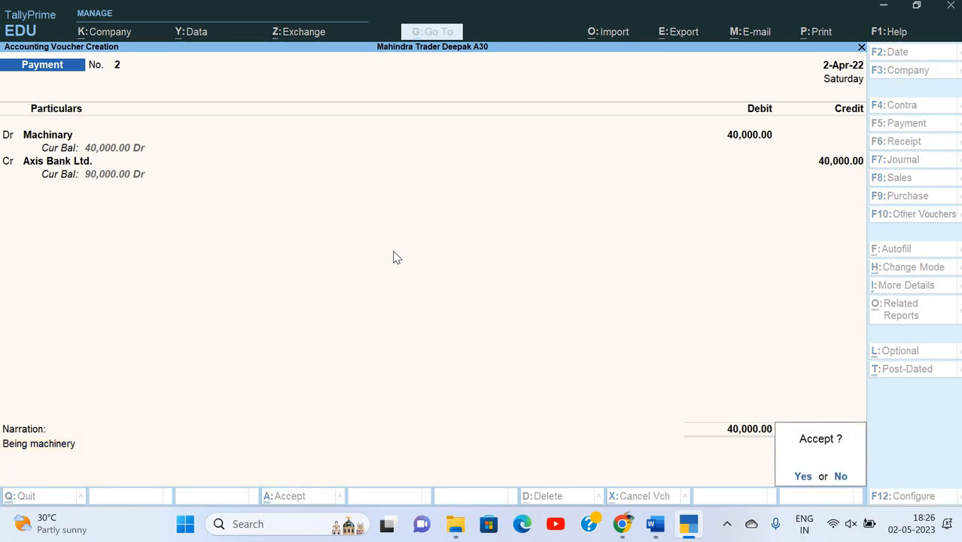
pyautogui.press('Return')
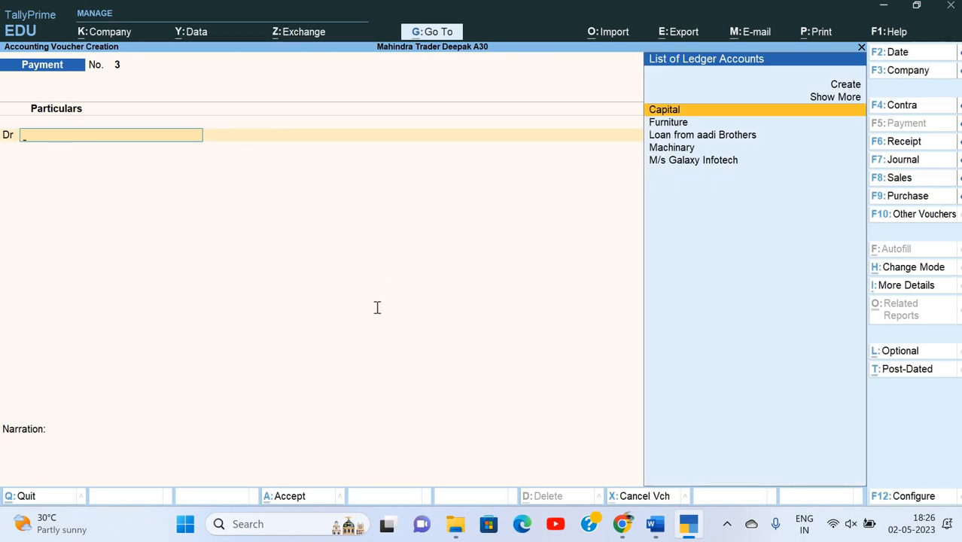
pyautogui.hotkey('alt', 'Tab')
pyautogui.scroll(-3, 443, 223)
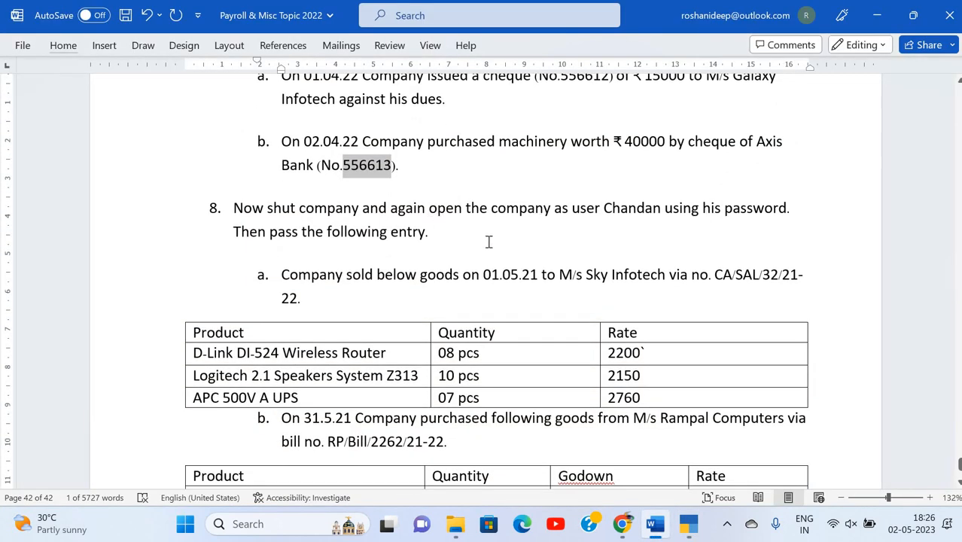
pyautogui.hotkey('alt', 'Tab')
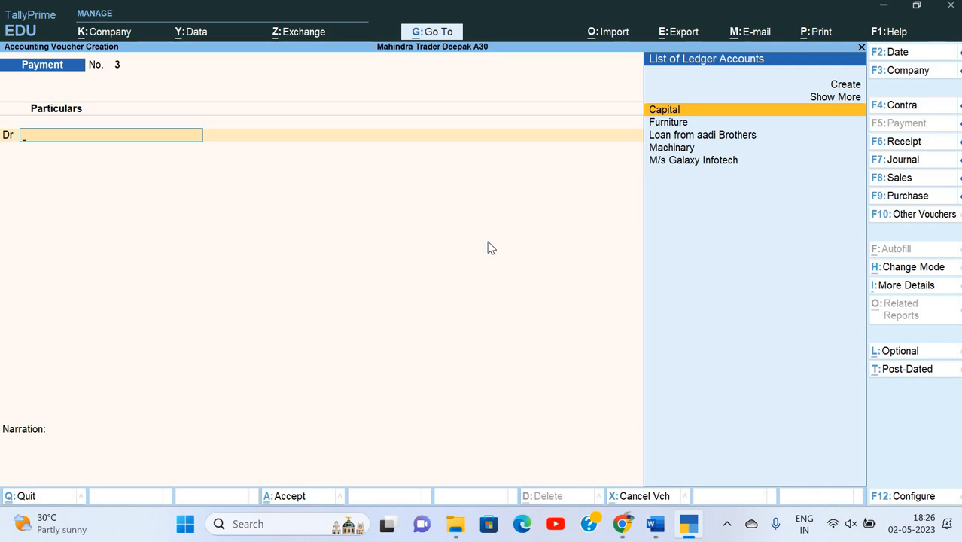
pyautogui.press('Escape')
pyautogui.hotkey('alt', 'k')
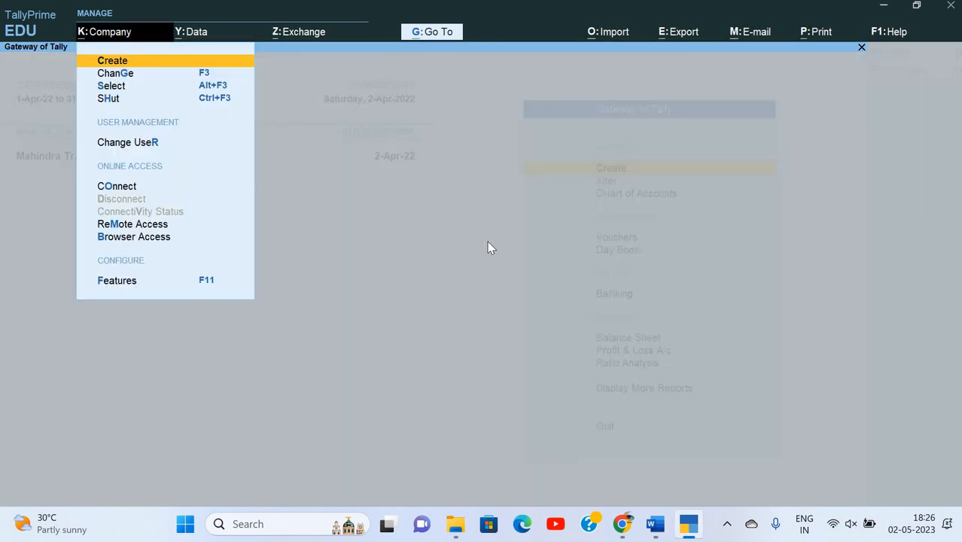
# Shut the currently open company.
pyautogui.press('Down')
pyautogui.press('Down')
pyautogui.press('Down')
pyautogui.press('Return')
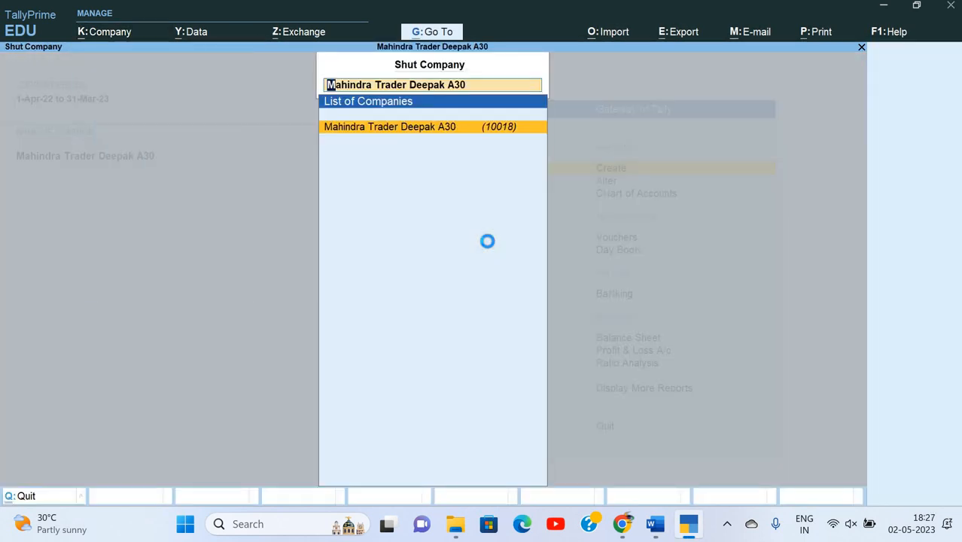
pyautogui.press('Return')
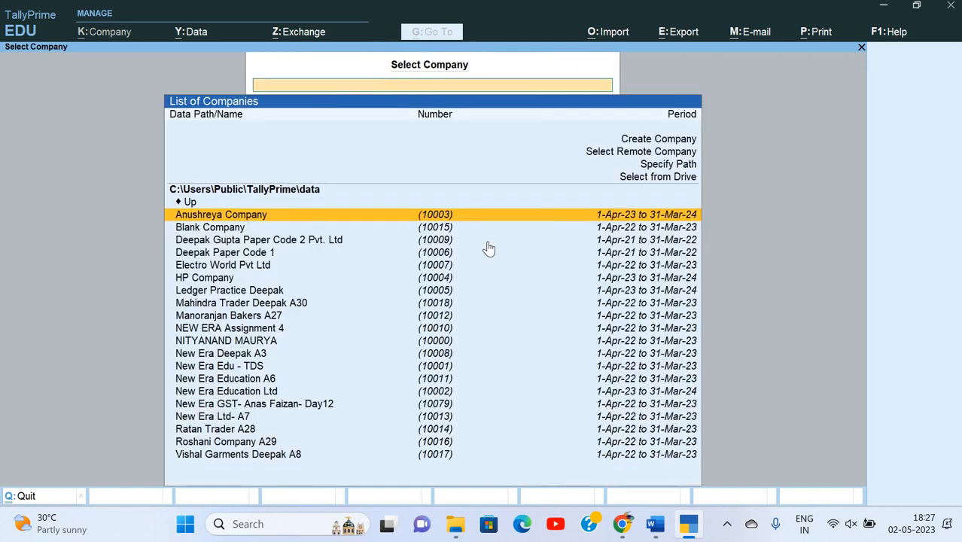
# Reopen Mahindra Trader Deepak A30 and log in with the second user's username and password.
pyautogui.write('mah')
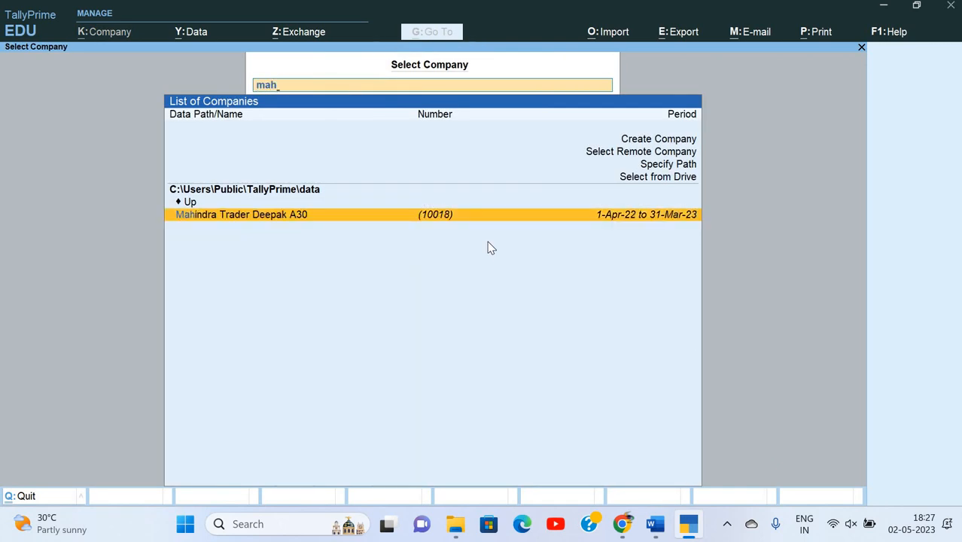
pyautogui.press('Return')
pyautogui.write('cha')
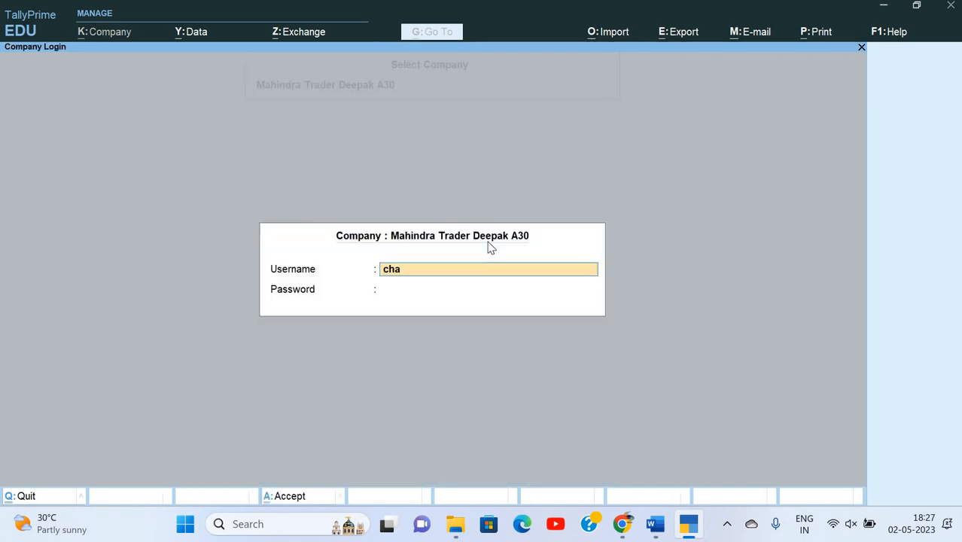
pyautogui.write('ndan')
pyautogui.press('Return')
pyautogui.write('****')
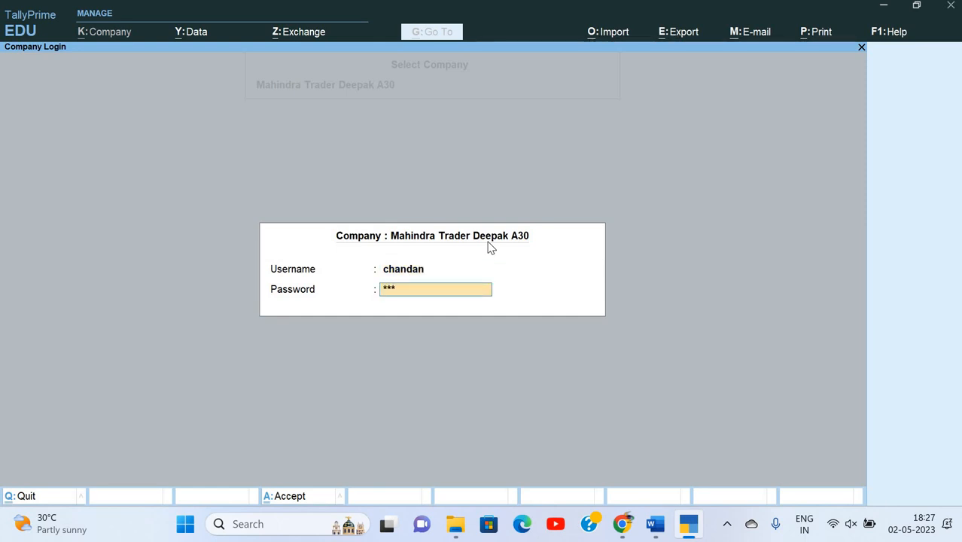
pyautogui.press('Return')
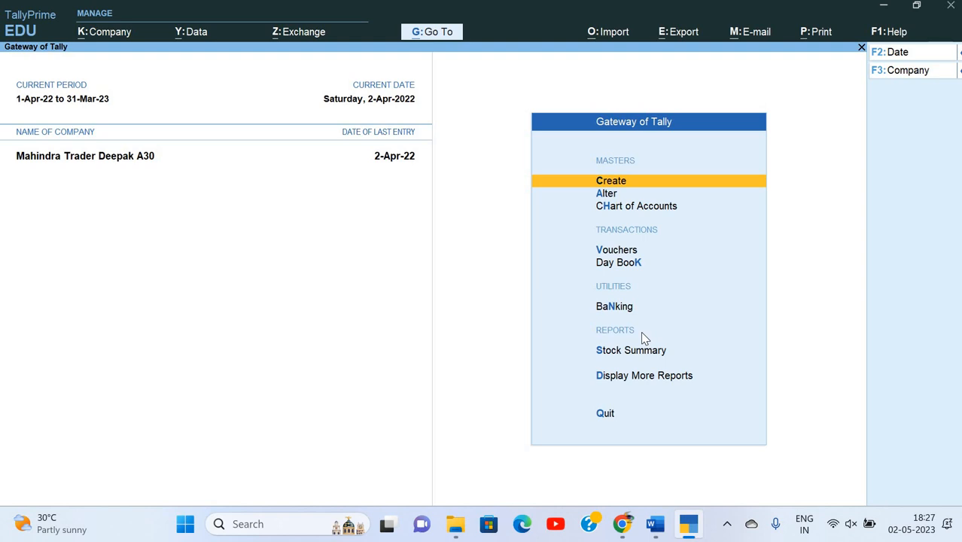
pyautogui.press('a')
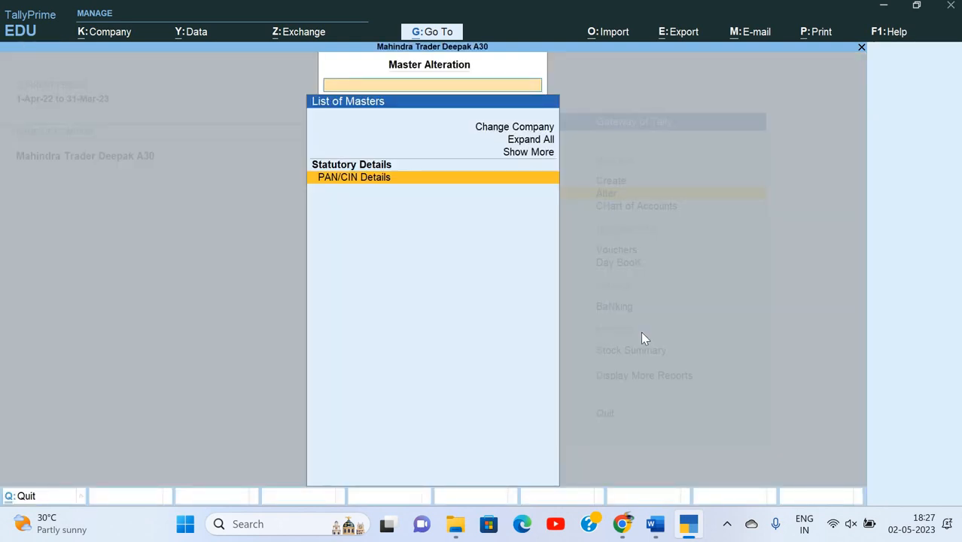
pyautogui.press('Escape')
pyautogui.press('c')
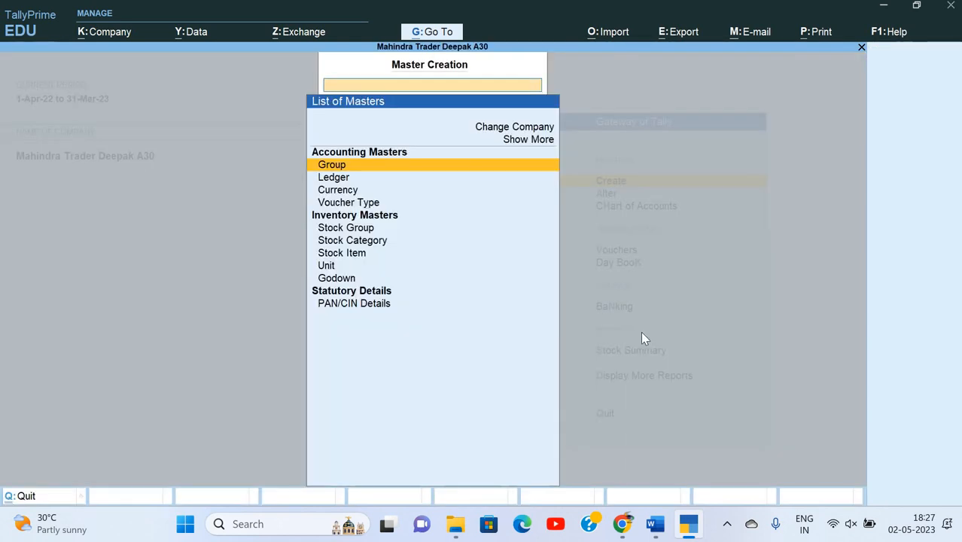
pyautogui.press('Down')
pyautogui.press('Down')
pyautogui.press('Down')
pyautogui.press('Down')
pyautogui.press('Up')
pyautogui.press('Up')
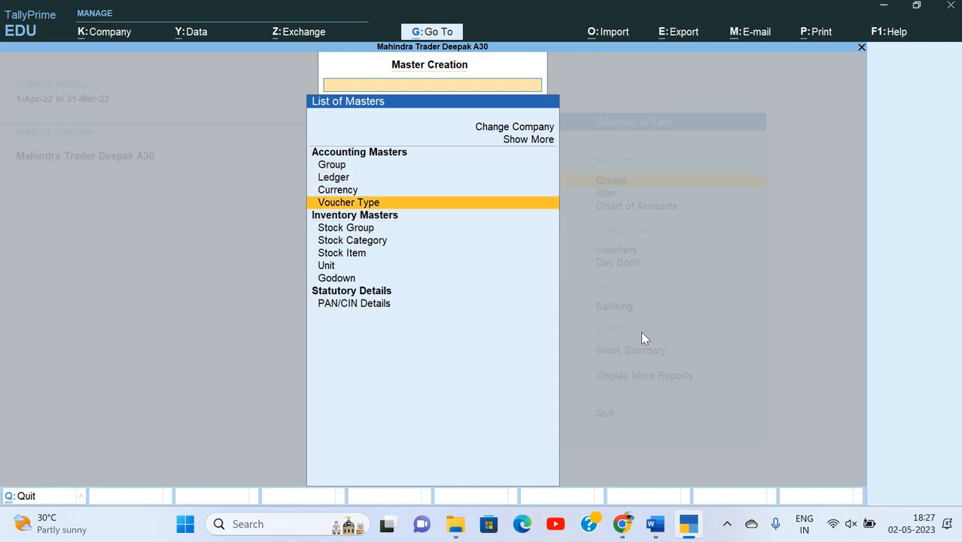
pyautogui.press('Up')
pyautogui.press('Return')
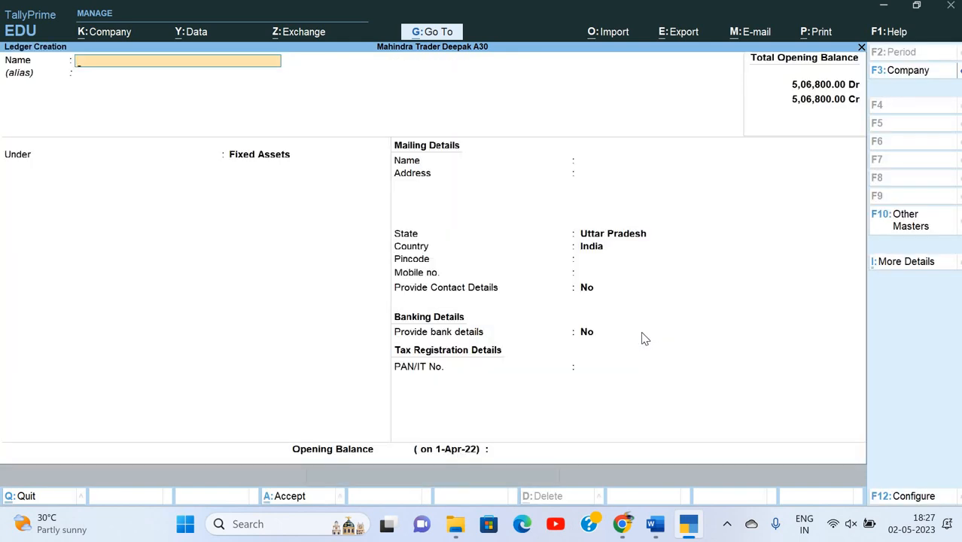
pyautogui.press('Escape')
pyautogui.press('Down')
pyautogui.press('Down')
pyautogui.press('Down')
pyautogui.press('Down')
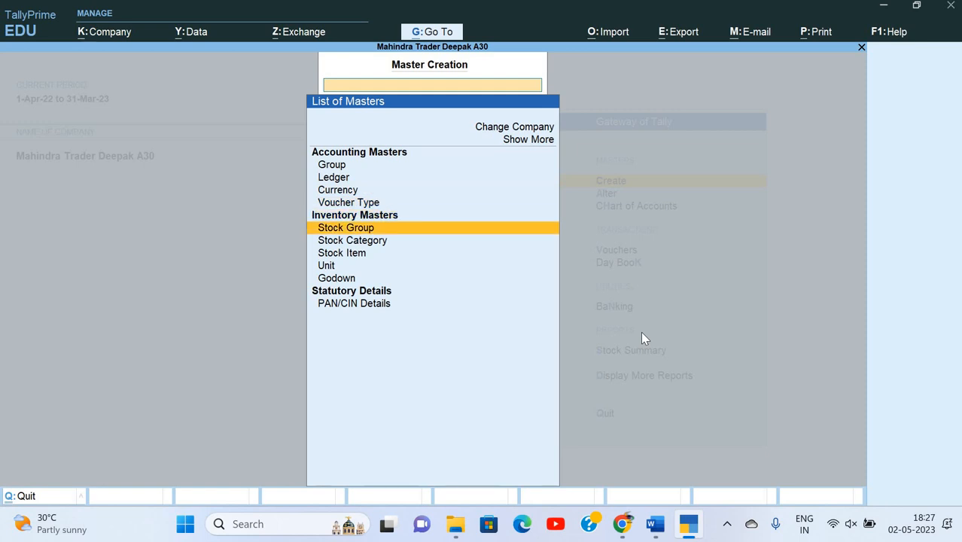
pyautogui.press('Up')
pyautogui.press('Down')
pyautogui.press('Down')
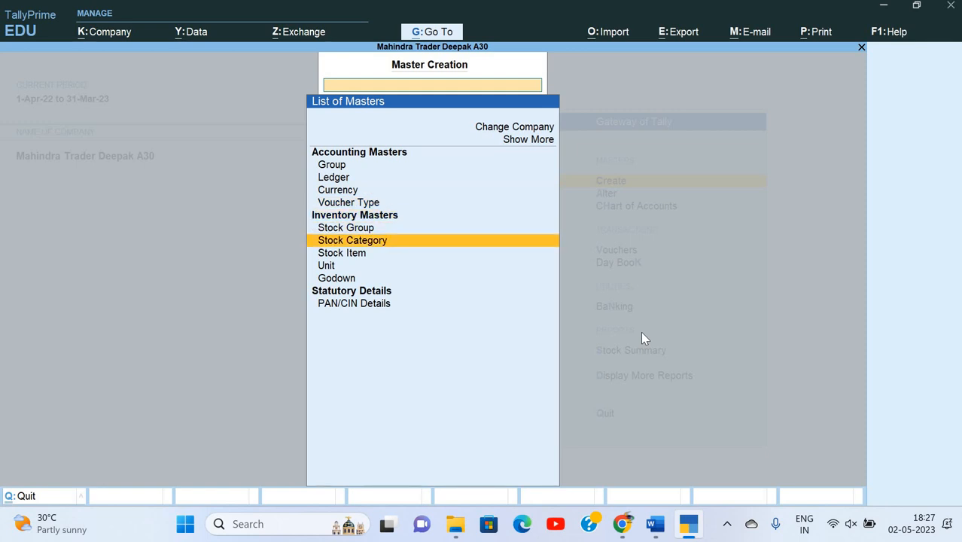
pyautogui.press('Return')
pyautogui.press('Escape')
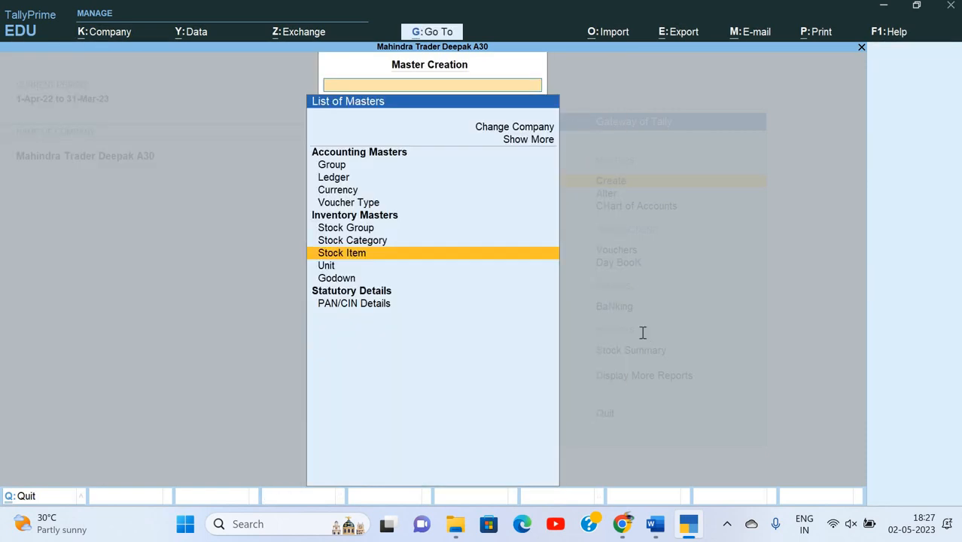
pyautogui.press('Escape')
pyautogui.hotkey('alt', 'Tab')
pyautogui.scroll(-3, 327, 138)
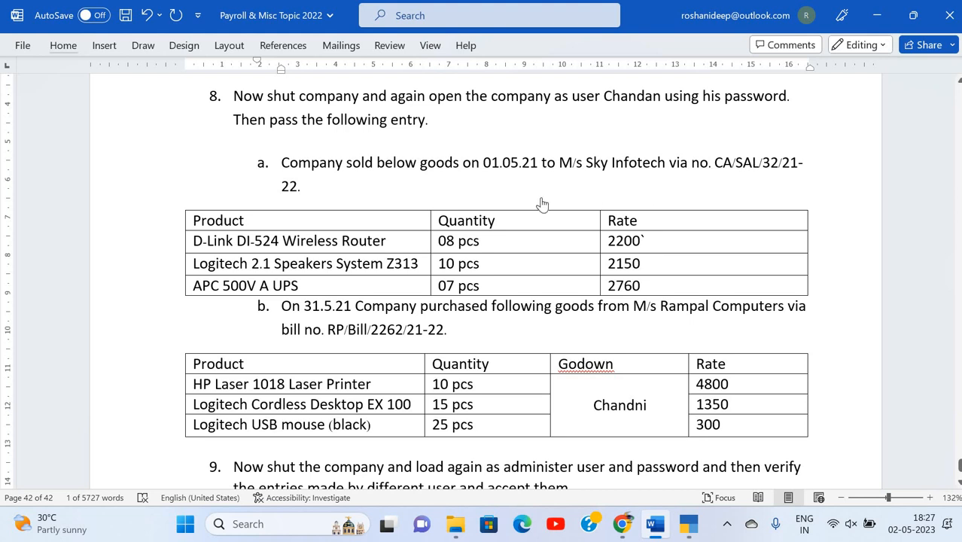
pyautogui.hotkey('alt', 'Tab')
pyautogui.press('Down')
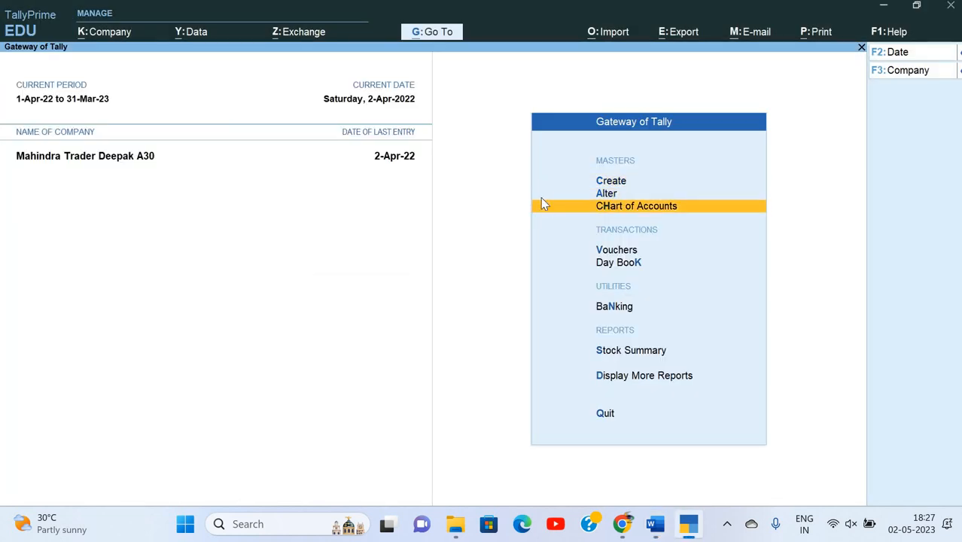
# Start a Sales voucher dated 1-May-22.
pyautogui.press('Down')
pyautogui.press('Return')
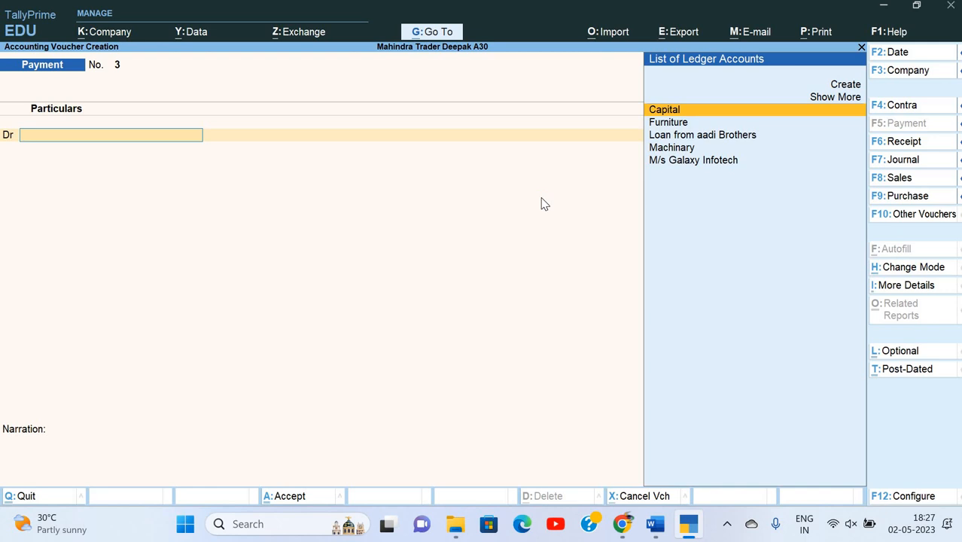
pyautogui.press('F8')
pyautogui.press('F2')
pyautogui.hotkey('alt', 'Tab')
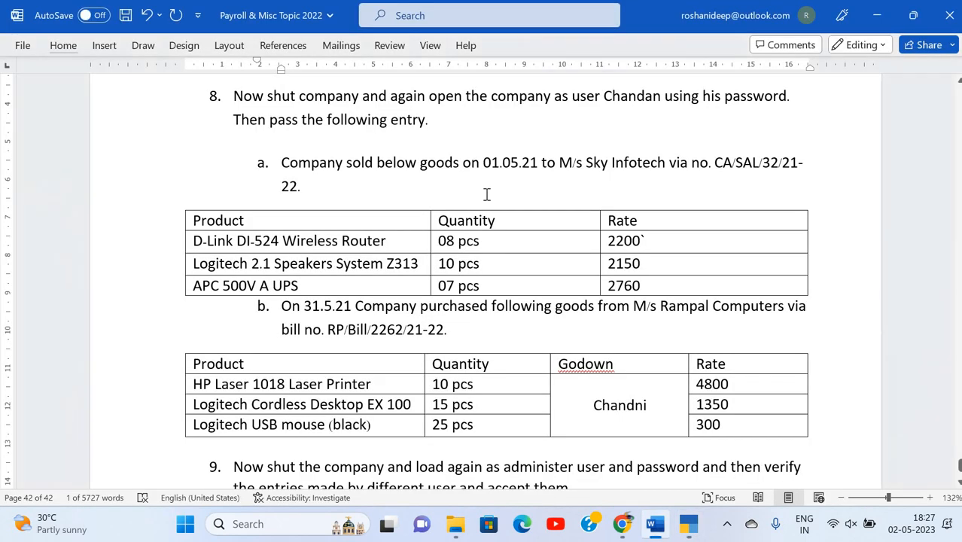
pyautogui.hotkey('alt', 'Tab')
pyautogui.write('1-5')
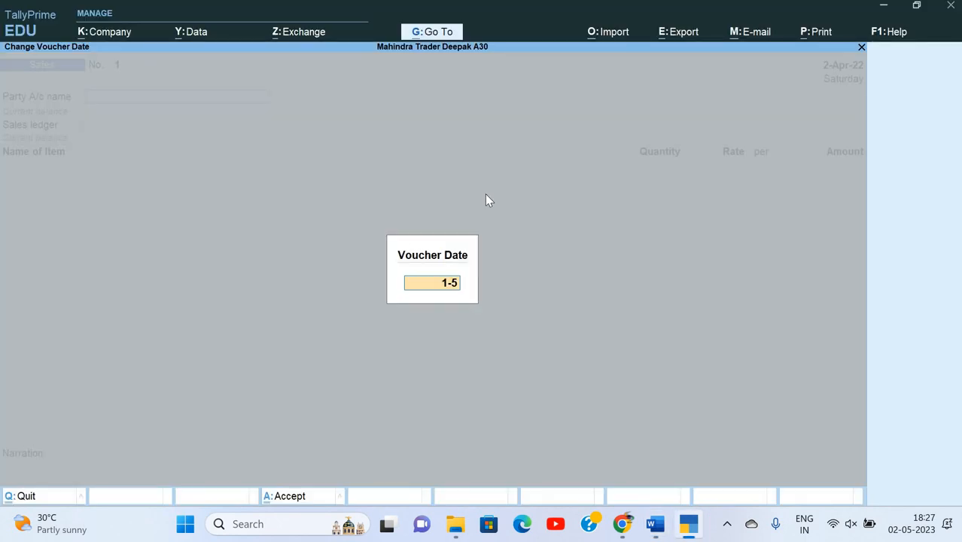
pyautogui.press('Return')
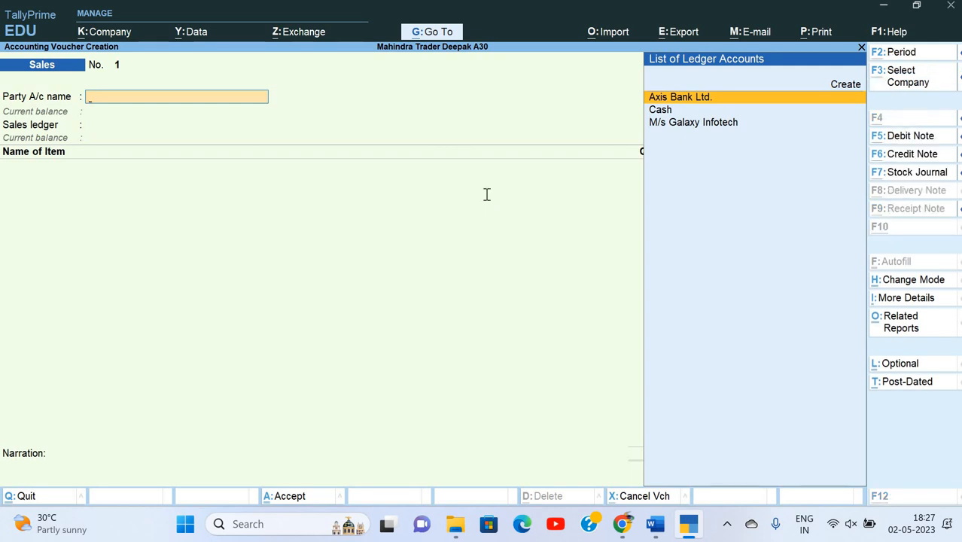
# Create the party ledger M/s Sky Infotech under Sundry Debtors.
pyautogui.hotkey('alt', 'Tab')
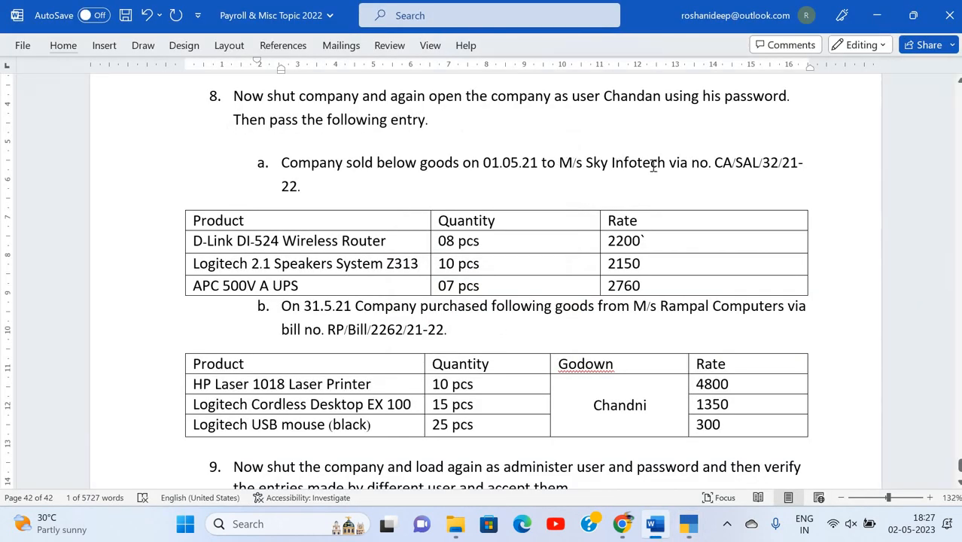
pyautogui.moveTo(559, 163); pyautogui.dragTo(665, 164)
pyautogui.hotkey('ctrl', 'c')
pyautogui.hotkey('alt', 'Tab')
pyautogui.hotkey('ctrl', 'v')
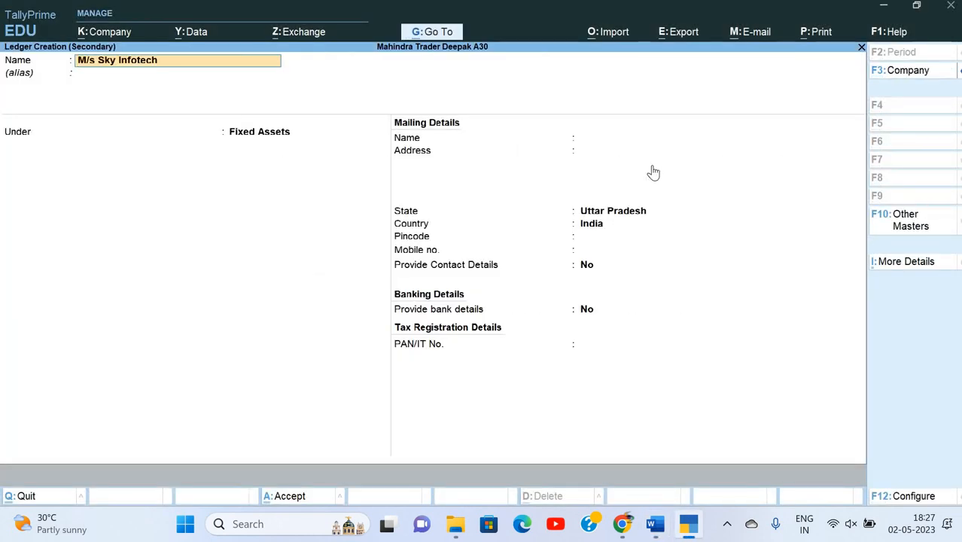
pyautogui.press('Return')
pyautogui.press('Return')
pyautogui.write('Sun')
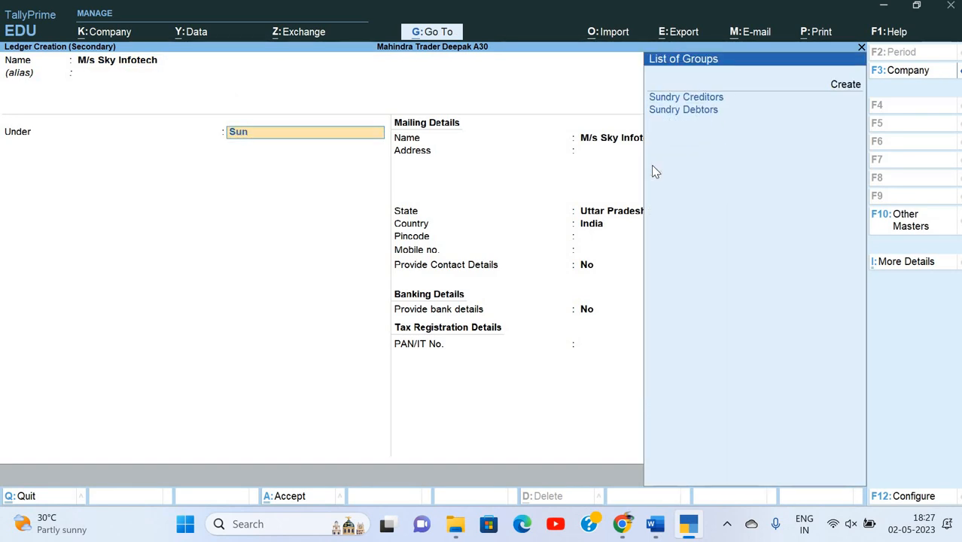
pyautogui.press('Down')
pyautogui.press('Return')
pyautogui.hotkey('ctrl', 'a')
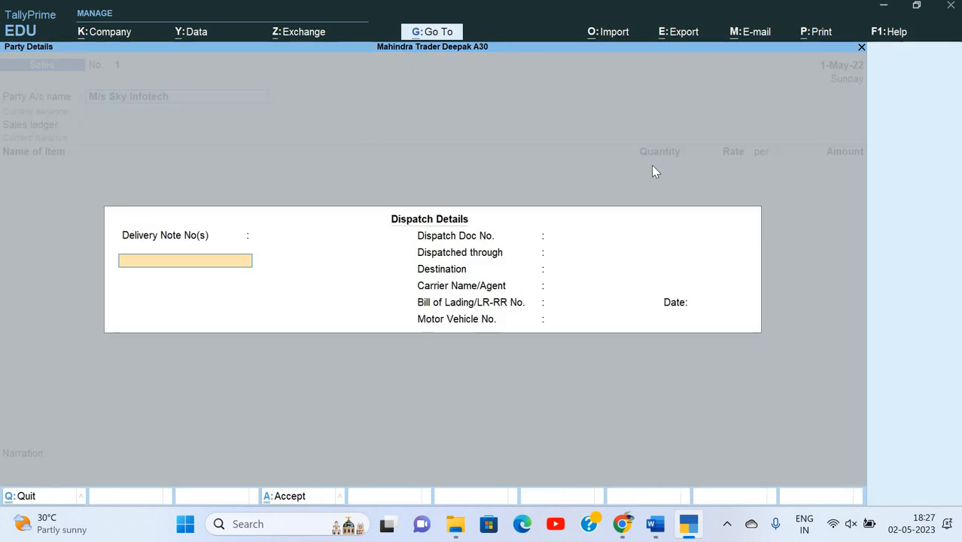
# Skip dispatch and party details and create a 'Sales' ledger under Sales Accounts.
pyautogui.press('Return')
pyautogui.press('Return')
pyautogui.press('Return')
pyautogui.press('Return')
pyautogui.press('Return')
pyautogui.press('Return')
pyautogui.press('Return')
pyautogui.press('Return')
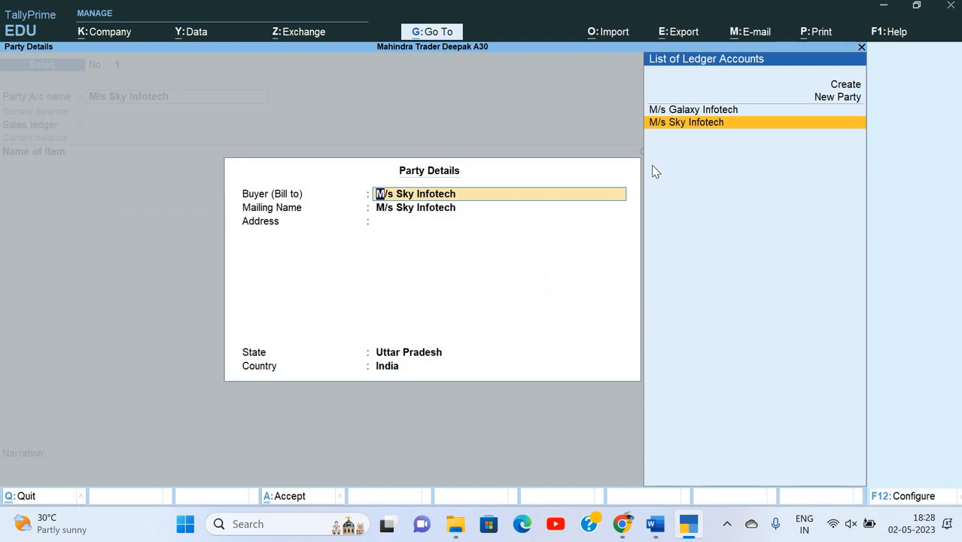
pyautogui.press('Return')
pyautogui.press('Return')
pyautogui.press('Return')
pyautogui.press('Return')
pyautogui.press('Return')
pyautogui.press('Return')
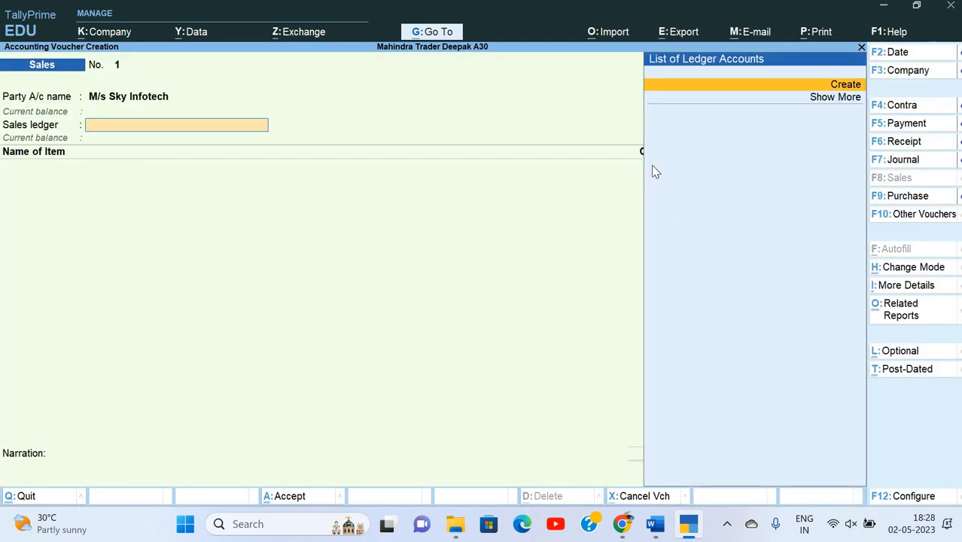
pyautogui.press('Return')
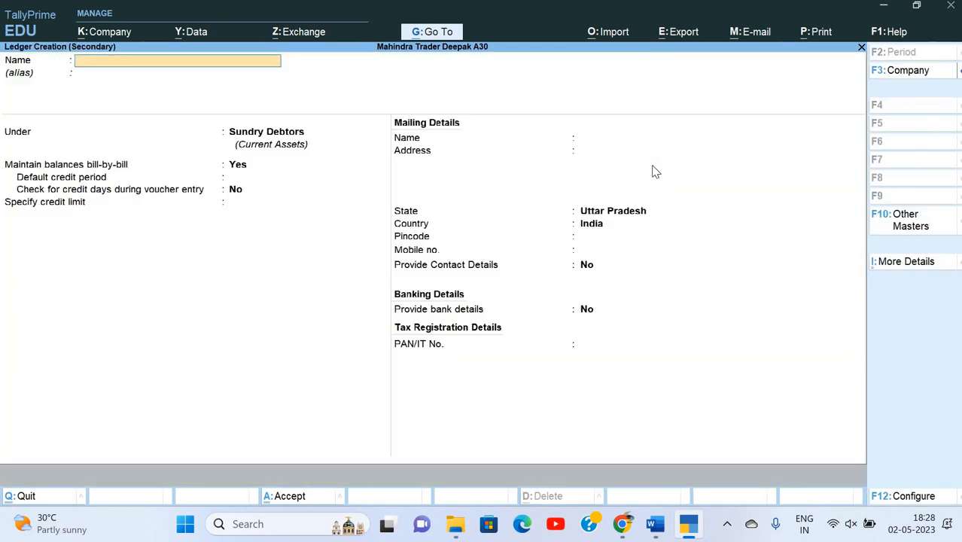
pyautogui.write('Sales')
pyautogui.press('Return')
pyautogui.write('Sa')
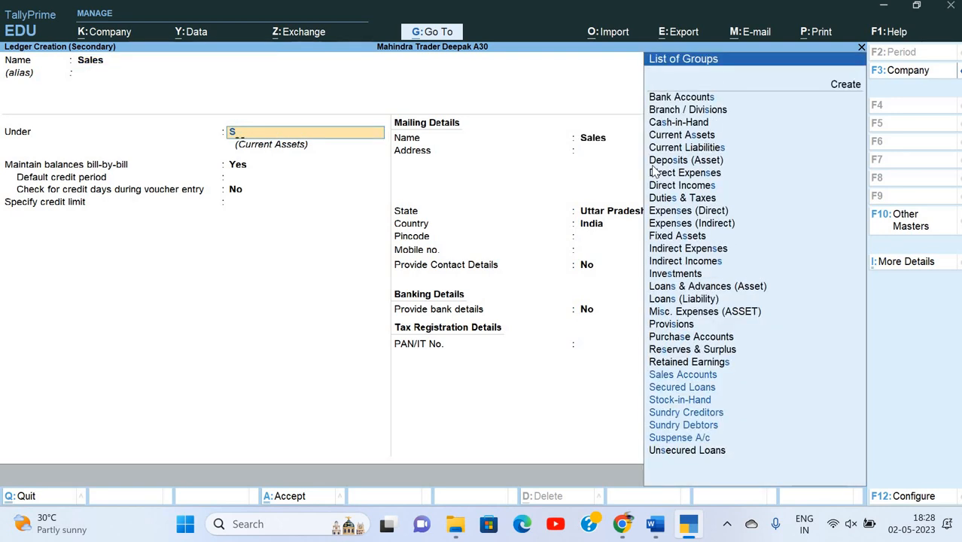
pyautogui.press('Return')
pyautogui.press('Return')
pyautogui.press('Return')
pyautogui.press('Return')
pyautogui.press('Return')
pyautogui.press('Return')
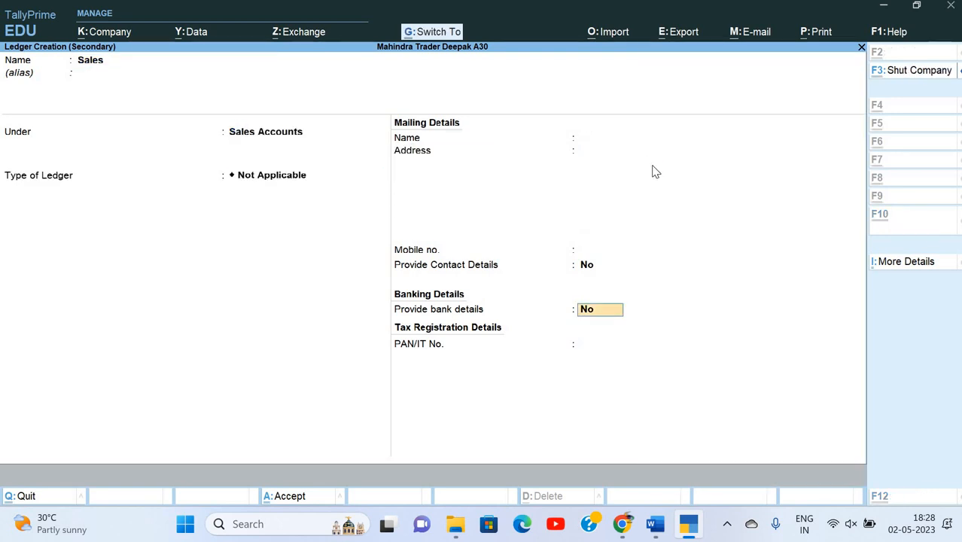
pyautogui.hotkey('ctrl', 'a')
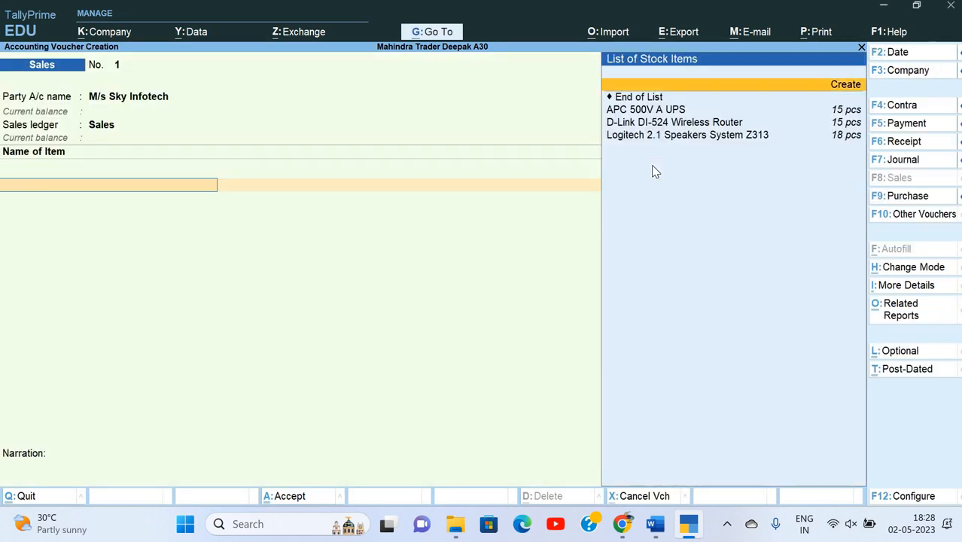
# Add D-Link DI-524 Wireless Router from Chandni: 8 pcs at 2,200.
pyautogui.hotkey('alt', 'Tab')
pyautogui.hotkey('alt', 'Tab')
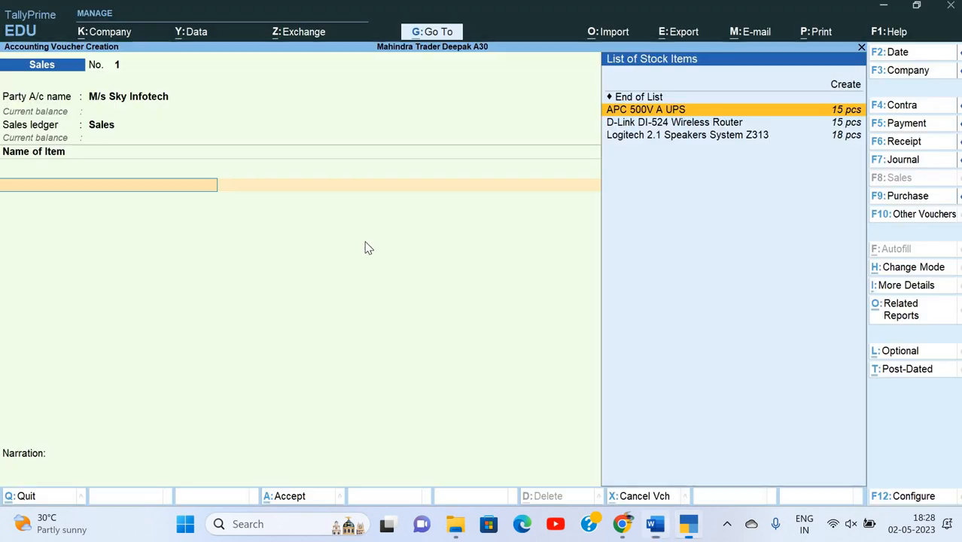
pyautogui.press('Down')
pyautogui.press('Return')
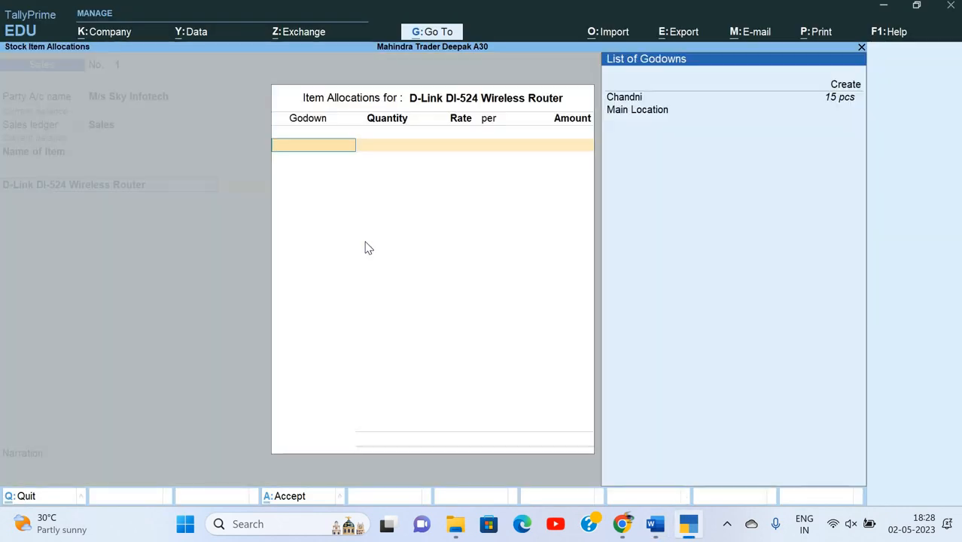
pyautogui.press('Return')
pyautogui.hotkey('alt', 'Tab')
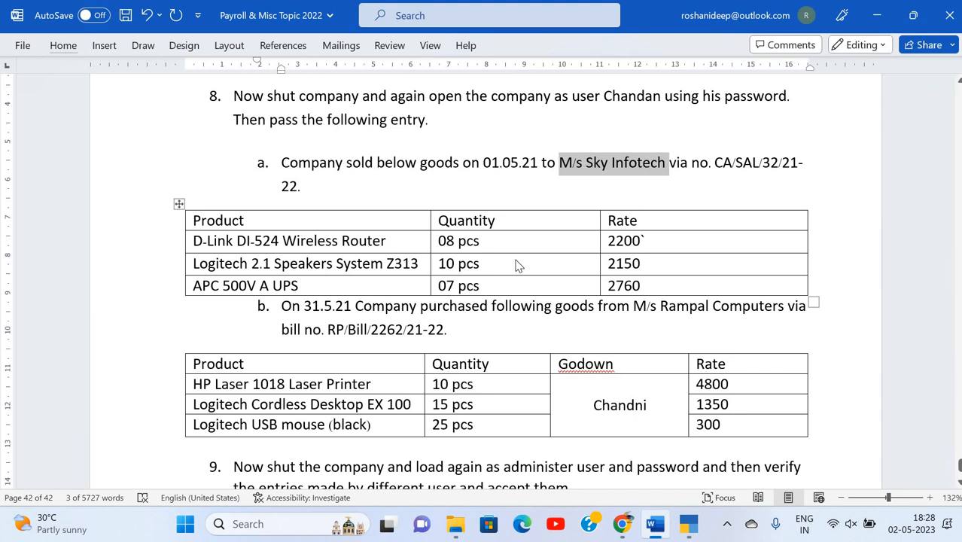
pyautogui.hotkey('alt', 'Tab')
pyautogui.write('8')
pyautogui.press('Return')
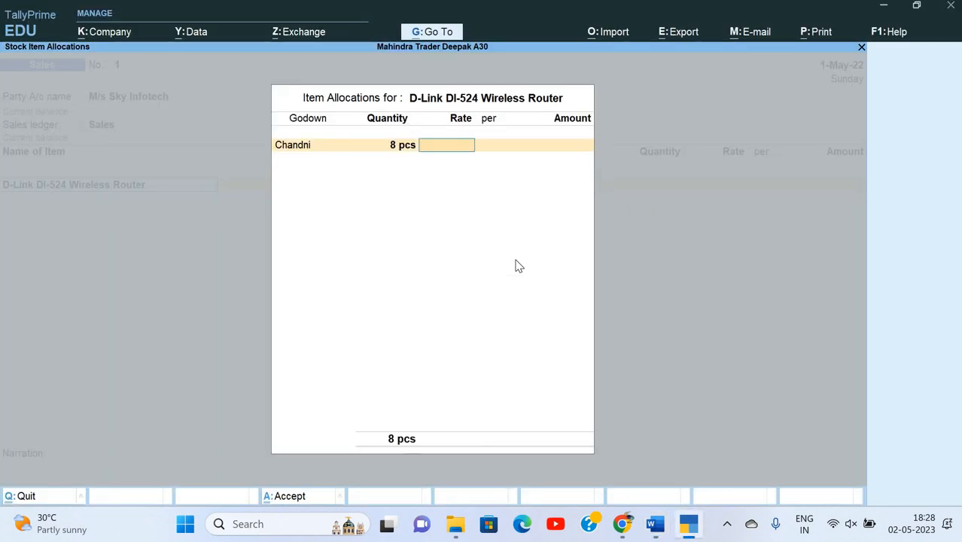
pyautogui.write('2,200')
pyautogui.press('Return')
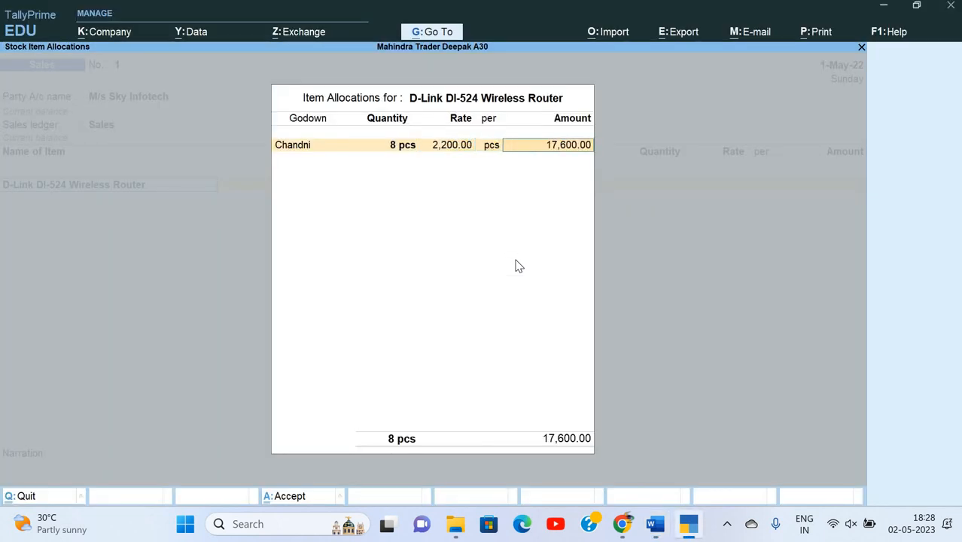
pyautogui.press('Return')
pyautogui.press('Return')
pyautogui.press('Return')
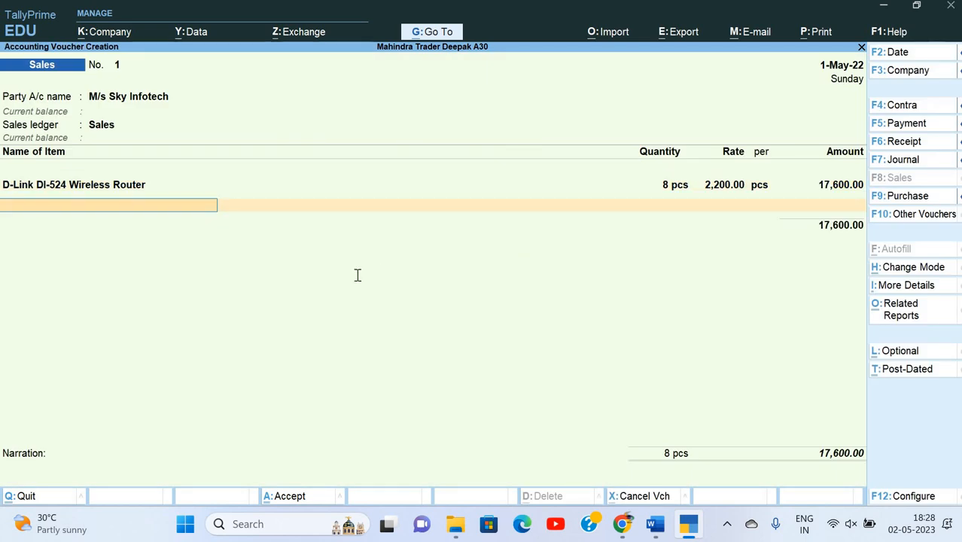
# Add Logitech 2.1 Speakers System Z313 from Chandni: 10 pcs at 2,150.
pyautogui.hotkey('alt', 'Tab')
pyautogui.hotkey('alt', 'Tab')
pyautogui.write('Lo')
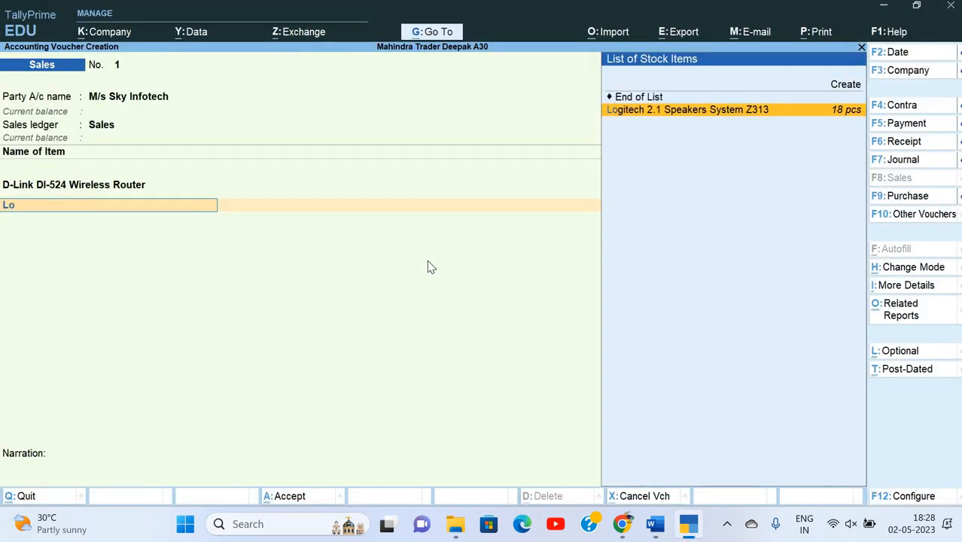
pyautogui.press('Return')
pyautogui.hotkey('alt', 'Tab')
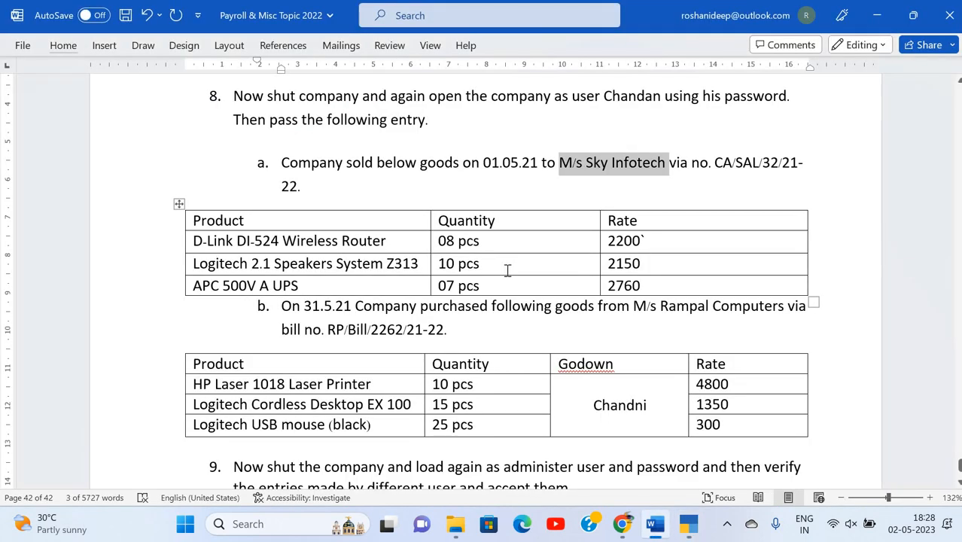
pyautogui.hotkey('alt', 'Tab')
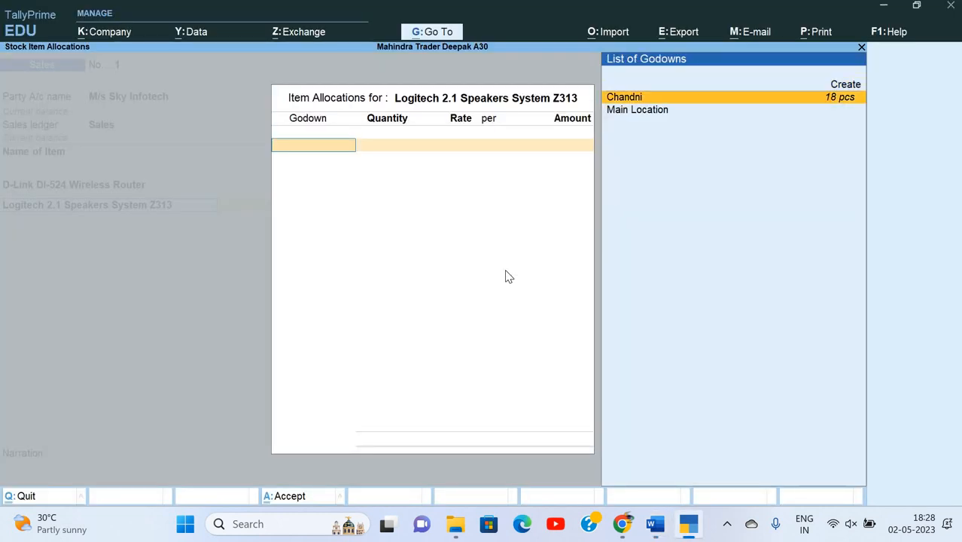
pyautogui.press('Return')
pyautogui.hotkey('alt', 'Tab')
pyautogui.hotkey('alt', 'Tab')
pyautogui.write('10')
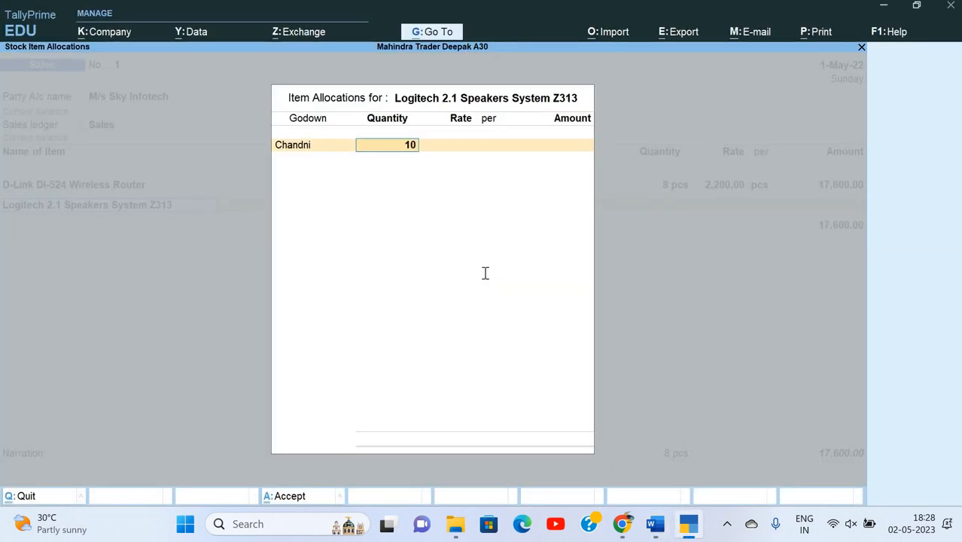
pyautogui.press('Return')
pyautogui.hotkey('alt', 'Tab')
pyautogui.hotkey('alt', 'Tab')
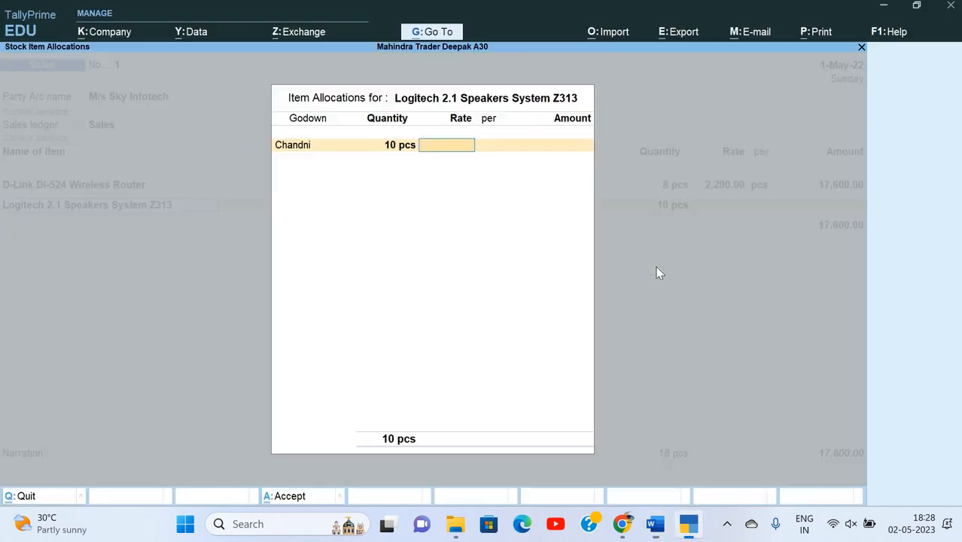
pyautogui.write('1,250')
pyautogui.press('Return')
pyautogui.press('Return')
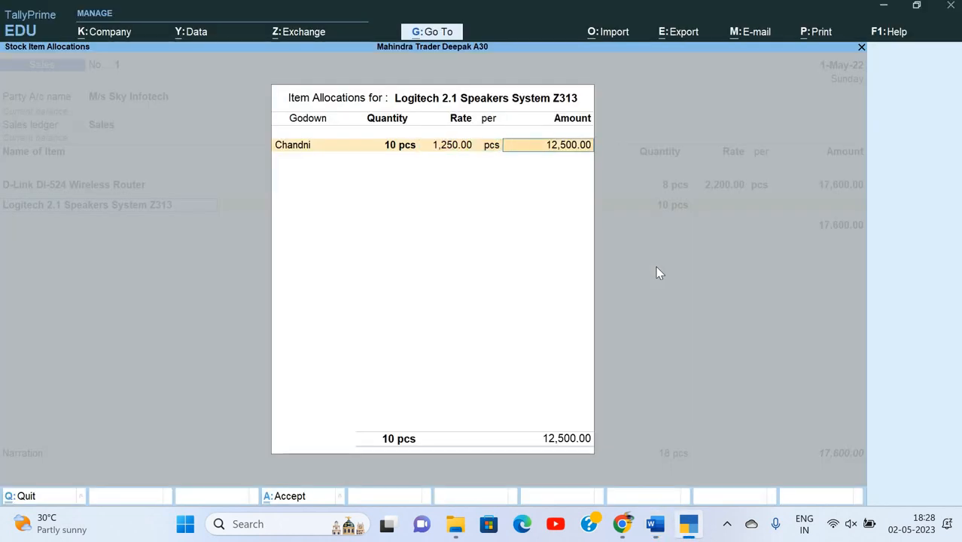
pyautogui.press('BackSpace')
pyautogui.press('BackSpace')
pyautogui.write('3')
pyautogui.press('BackSpace')
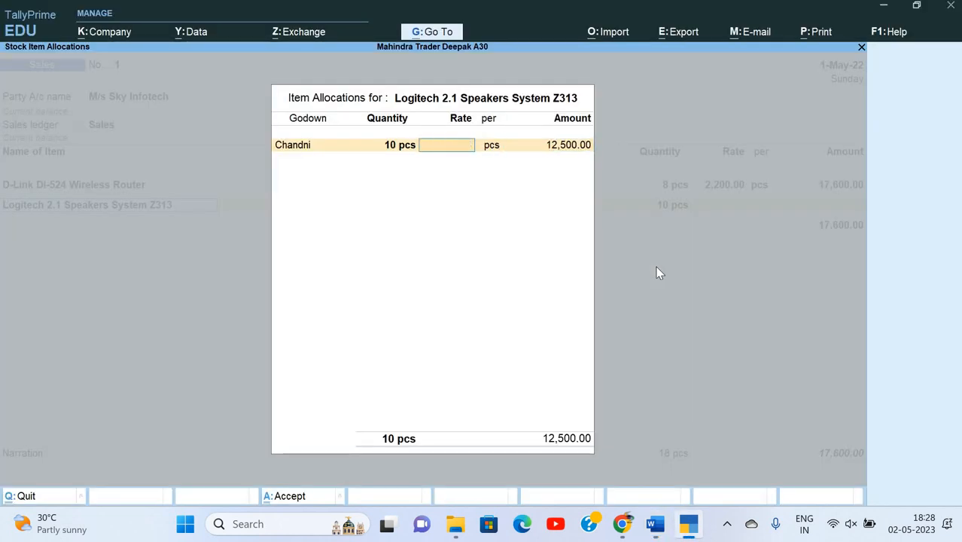
pyautogui.write('2,150')
pyautogui.press('Return')
pyautogui.press('Return')
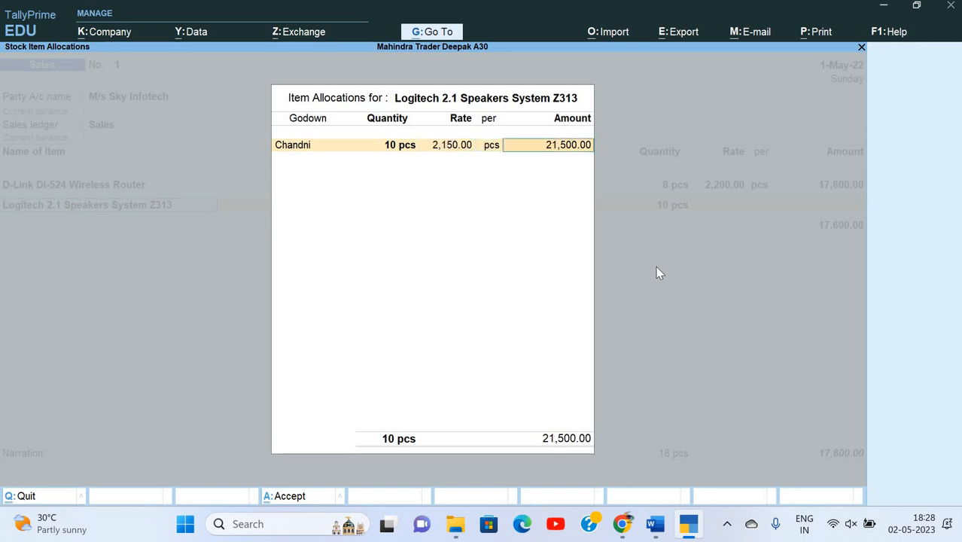
pyautogui.press('Return')
pyautogui.press('Return')
pyautogui.press('Return')
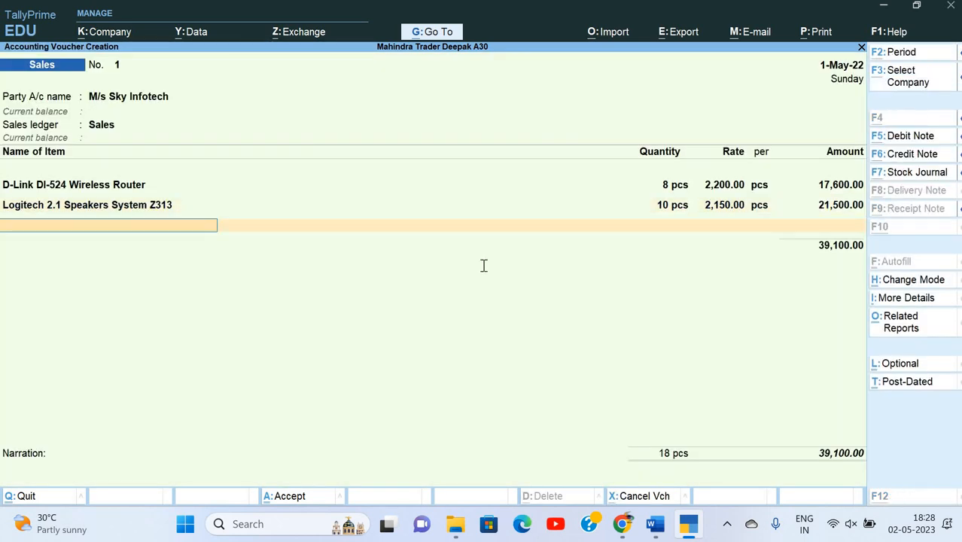
# Add APC 500V A UPS from Chandni: 7 pcs at 2,760.
pyautogui.hotkey('alt', 'Tab')
pyautogui.hotkey('alt', 'Tab')
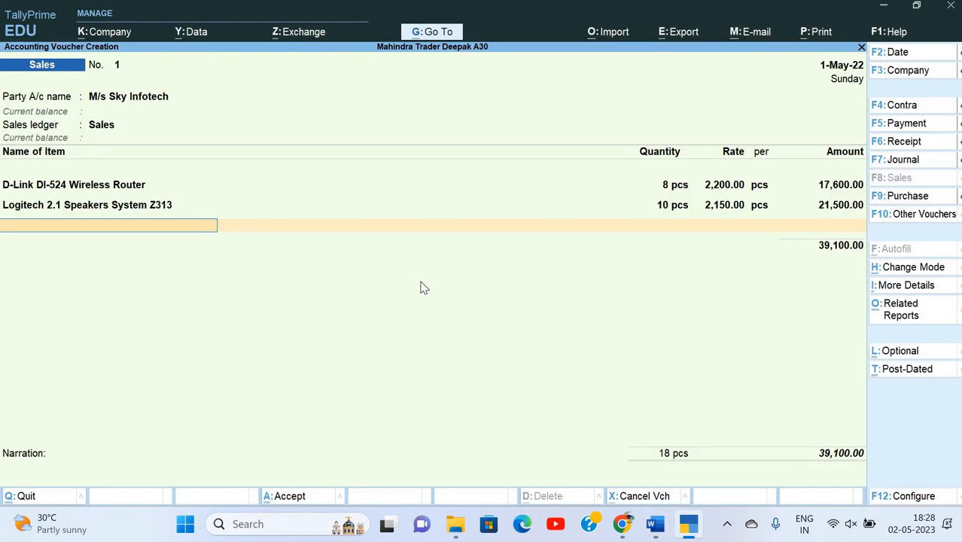
pyautogui.write('ap')
pyautogui.press('Return')
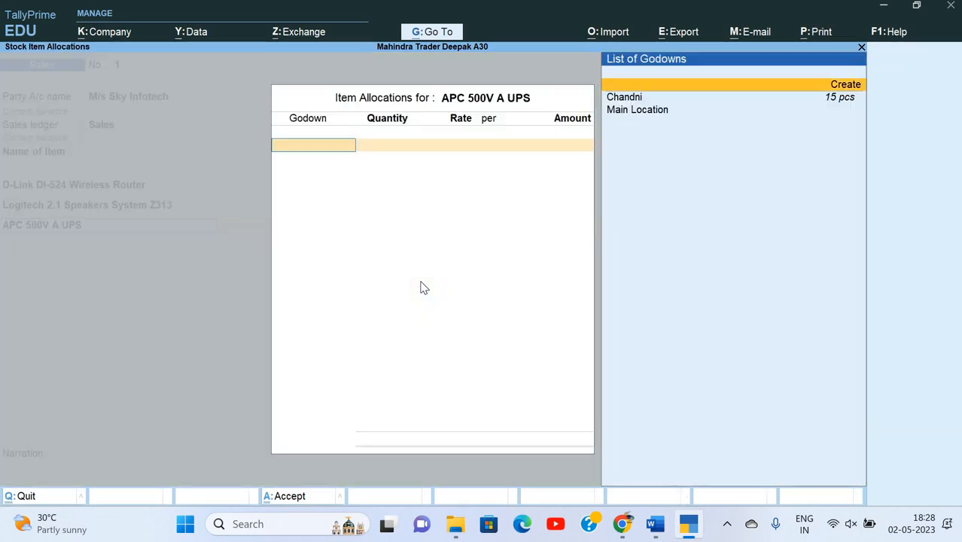
pyautogui.press('Return')
pyautogui.write('7')
pyautogui.press('Return')
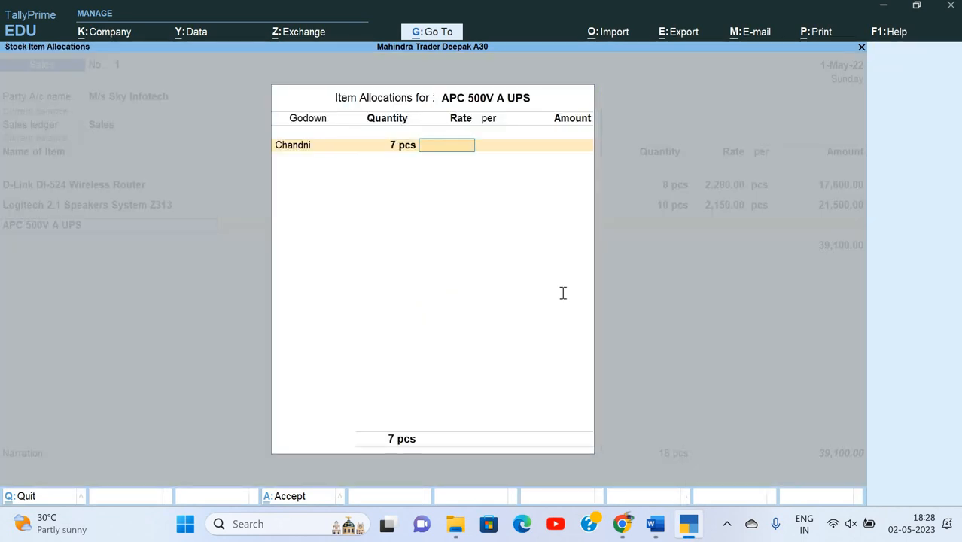
pyautogui.hotkey('alt', 'Tab')
pyautogui.hotkey('alt', 'Tab')
pyautogui.write('2,760')
pyautogui.press('Return')
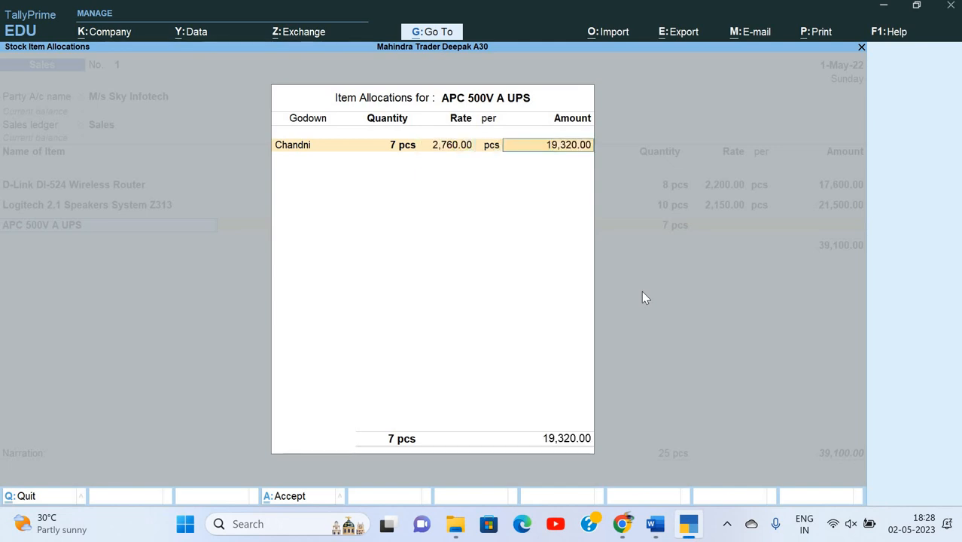
pyautogui.press('Return')
pyautogui.press('Return')
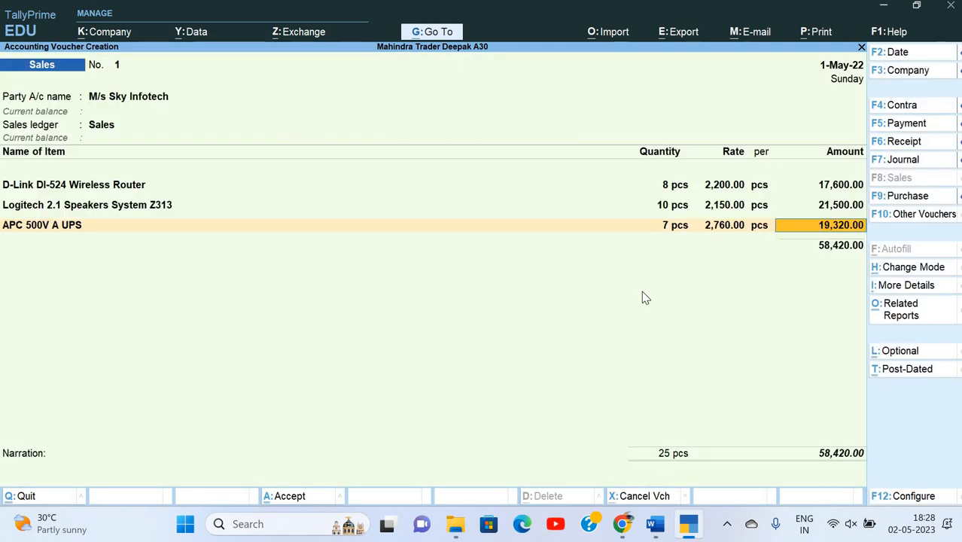
pyautogui.press('Return')
# Set the sales bill reference to CA/SAL/32/21-22, copied from the assignment.
pyautogui.press('Return')
pyautogui.press('Return')
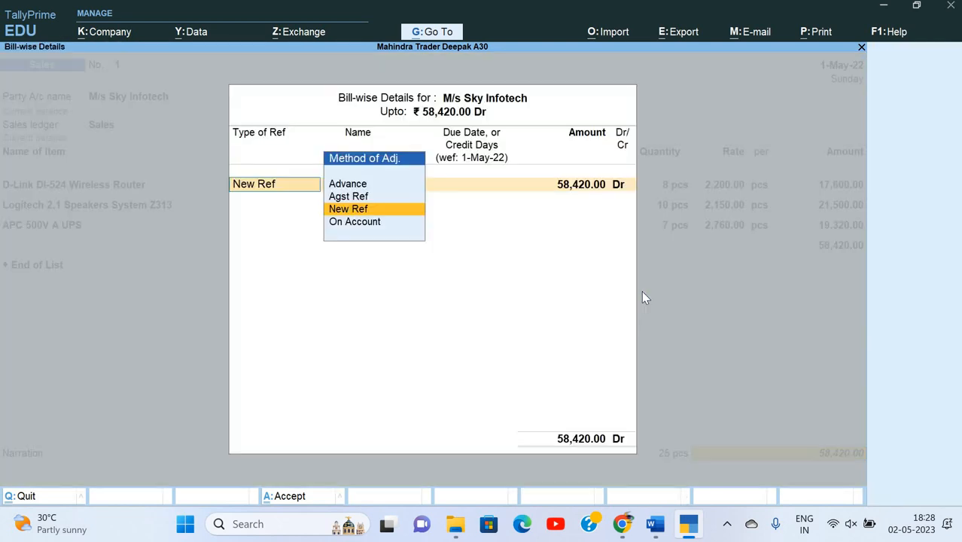
pyautogui.press('Return')
pyautogui.press('BackSpace')
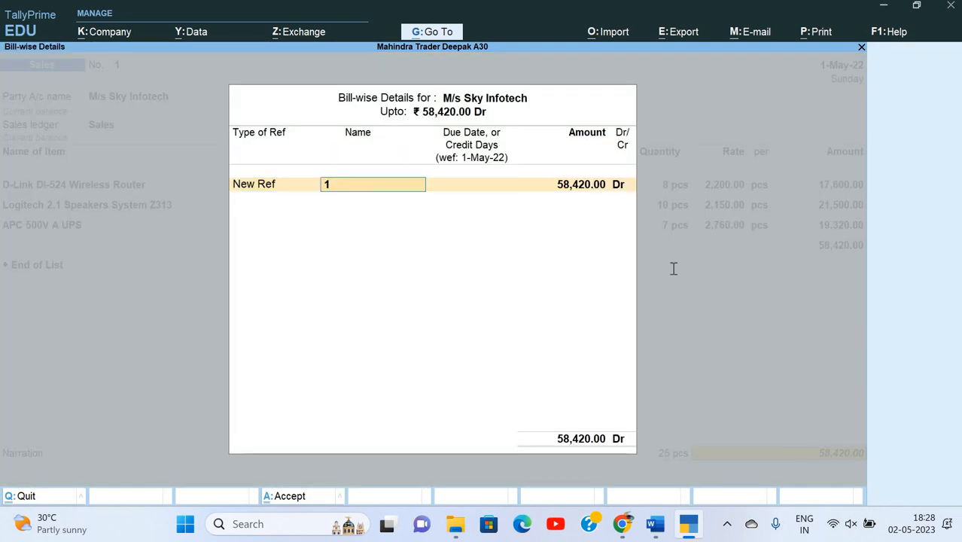
pyautogui.hotkey('alt', 'Tab')
pyautogui.doubleClick(784, 162)
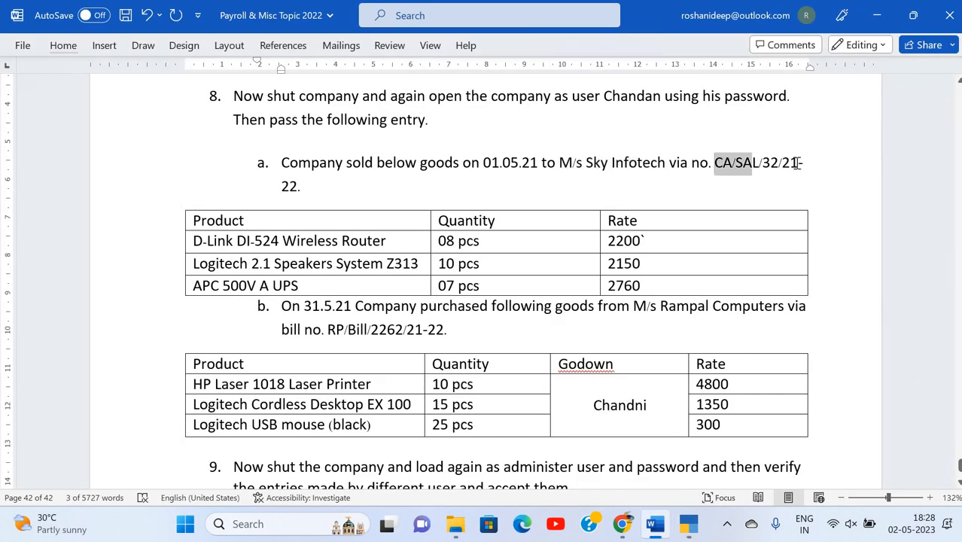
pyautogui.keyDown('shift'); pyautogui.click(300, 185); pyautogui.keyUp('shift')
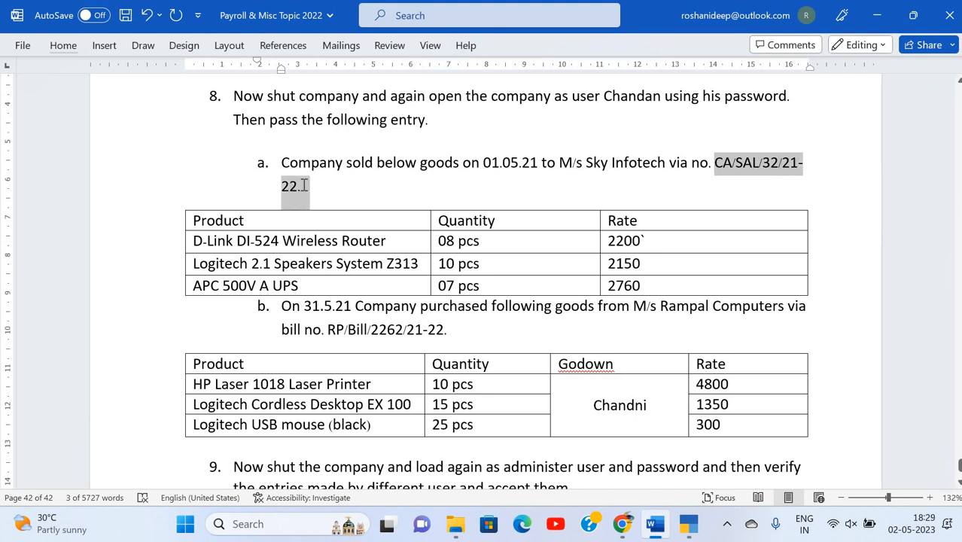
pyautogui.hotkey('ctrl', 'c')
pyautogui.hotkey('alt', 'Tab')
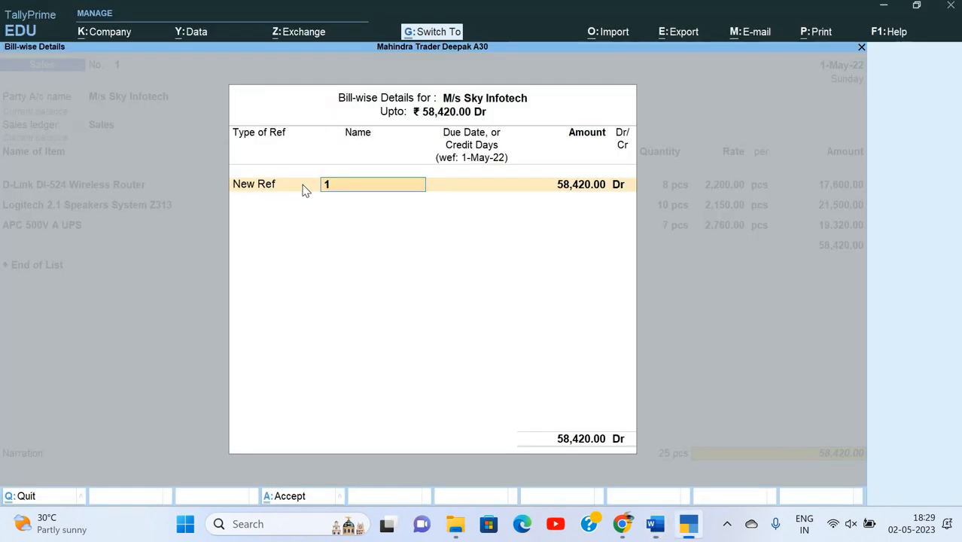
pyautogui.hotkey('ctrl', 'v')
pyautogui.press('Return')
pyautogui.press('Return')
pyautogui.press('Return')
pyautogui.press('Return')
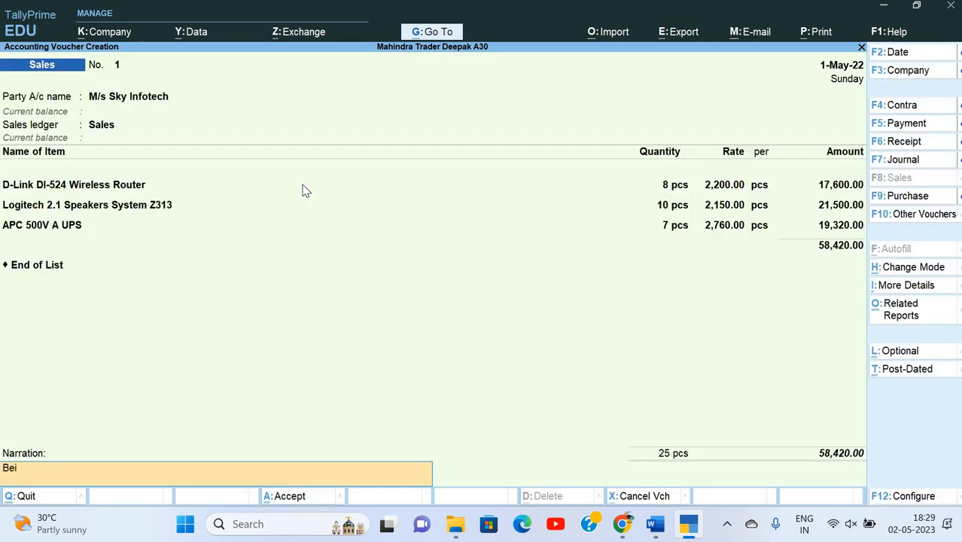
# Add the narration 'Being goo…' and save the sales voucher.
pyautogui.write('Being goods sold')
pyautogui.press('Return')
pyautogui.press('y')
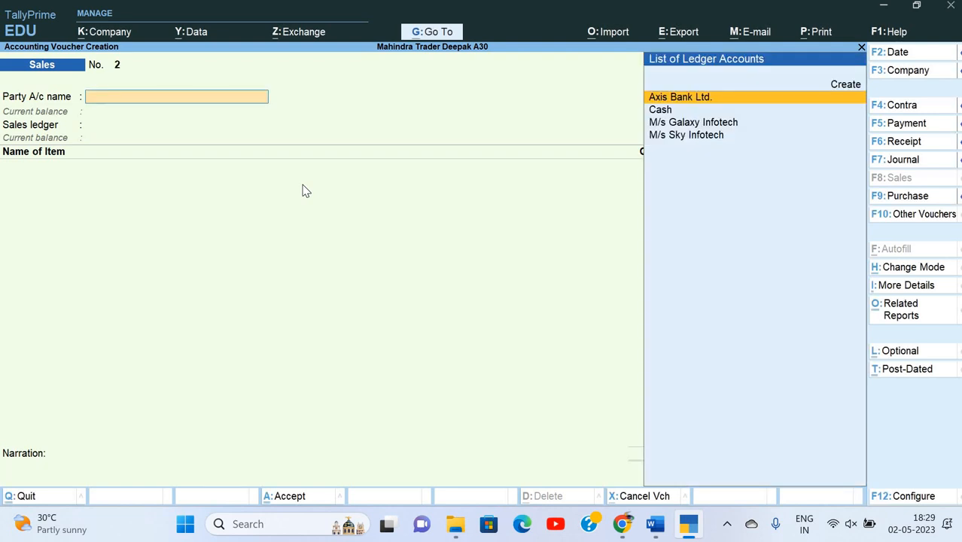
# Locate supplier M/s Rampal Computers in the assignment and switch to a Purchase voucher.
pyautogui.hotkey('alt', 'Tab')
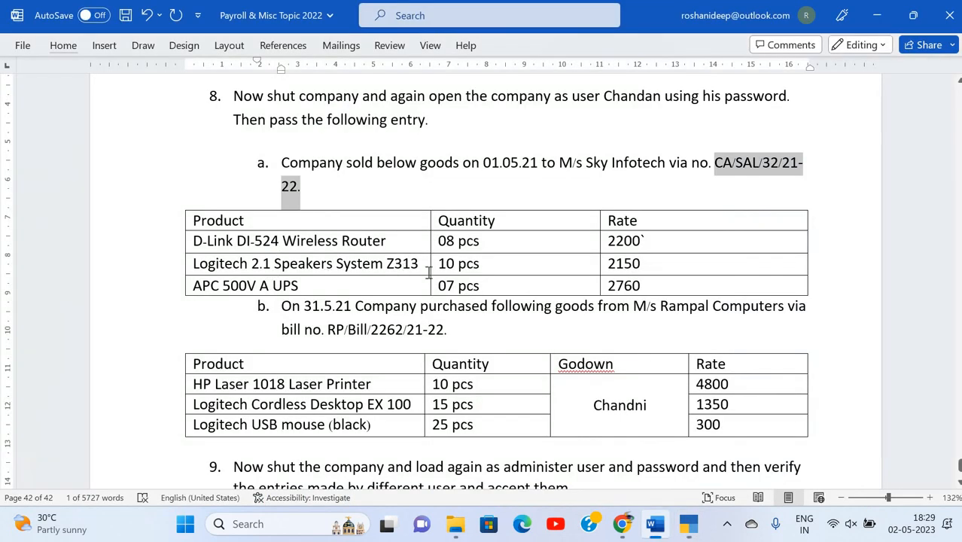
pyautogui.click(428, 272)
pyautogui.scroll(-2, 467, 256)
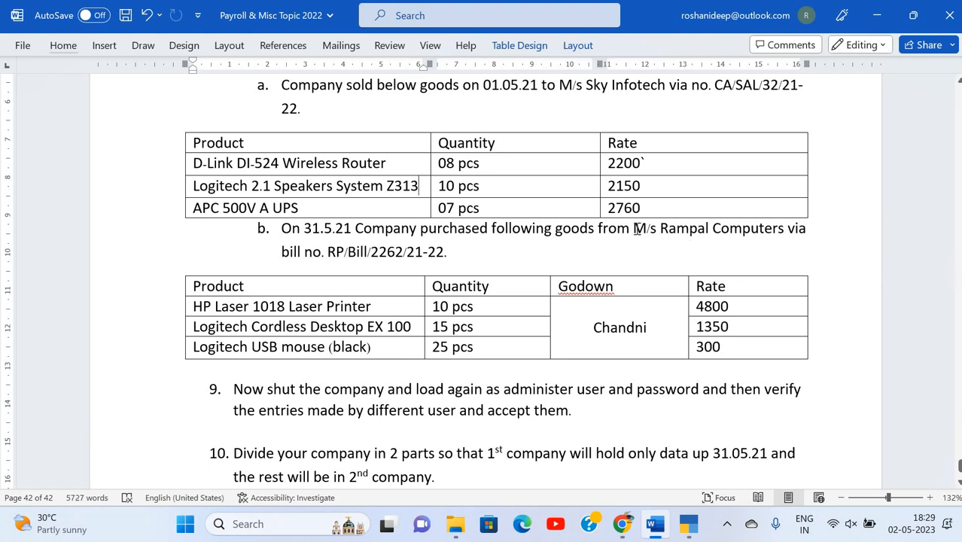
pyautogui.moveTo(632, 227); pyautogui.dragTo(787, 229)
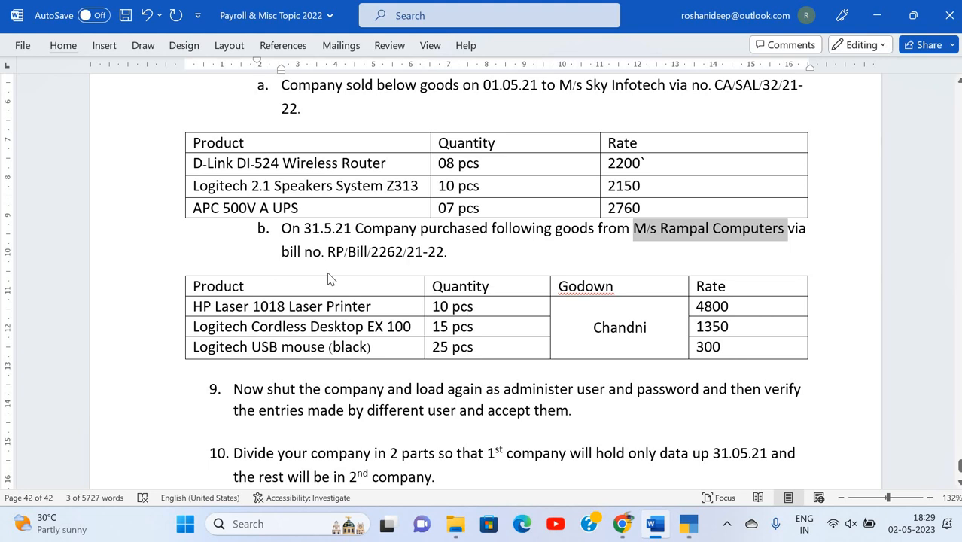
pyautogui.hotkey('alt', 'Tab')
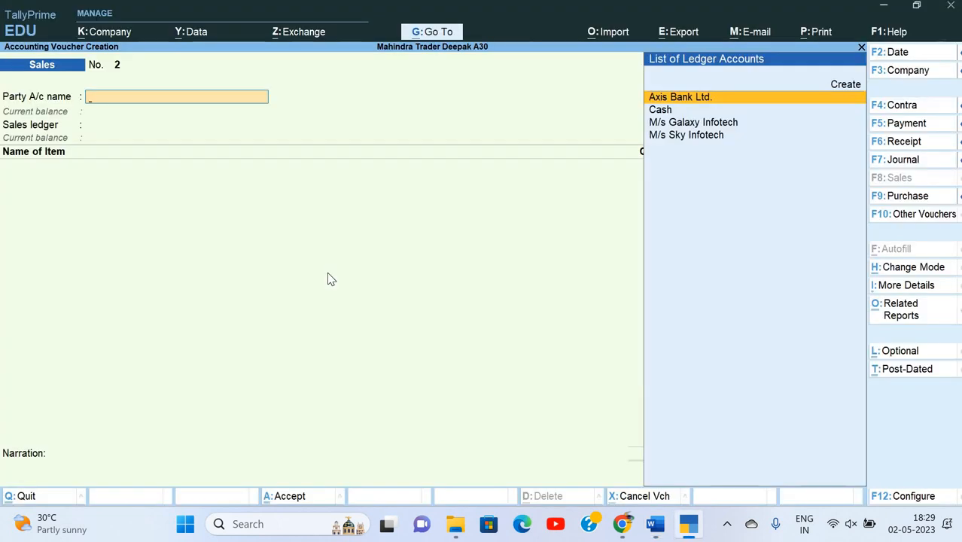
pyautogui.press('F9')
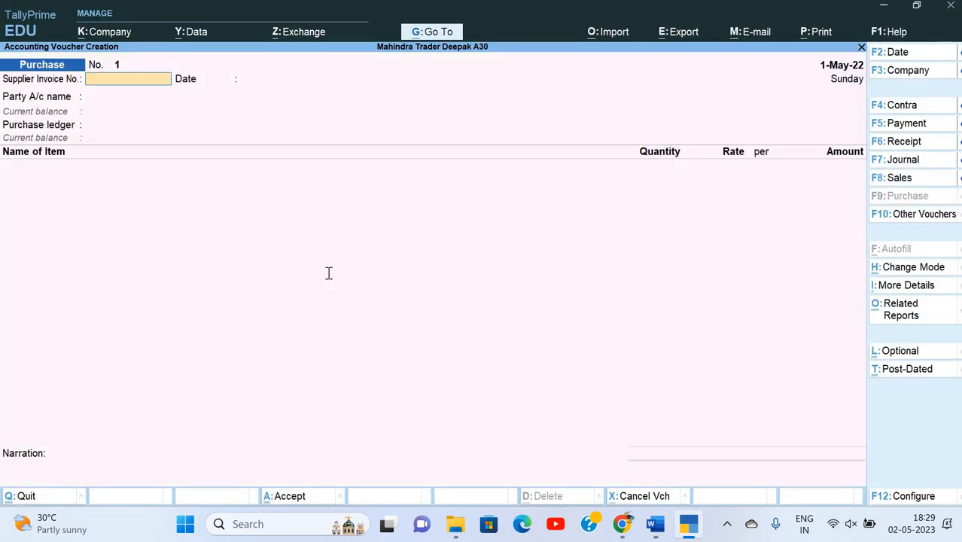
# Enter RP/Bill/2262/21-22 as the supplier invoice number.
pyautogui.hotkey('alt', 'Tab')
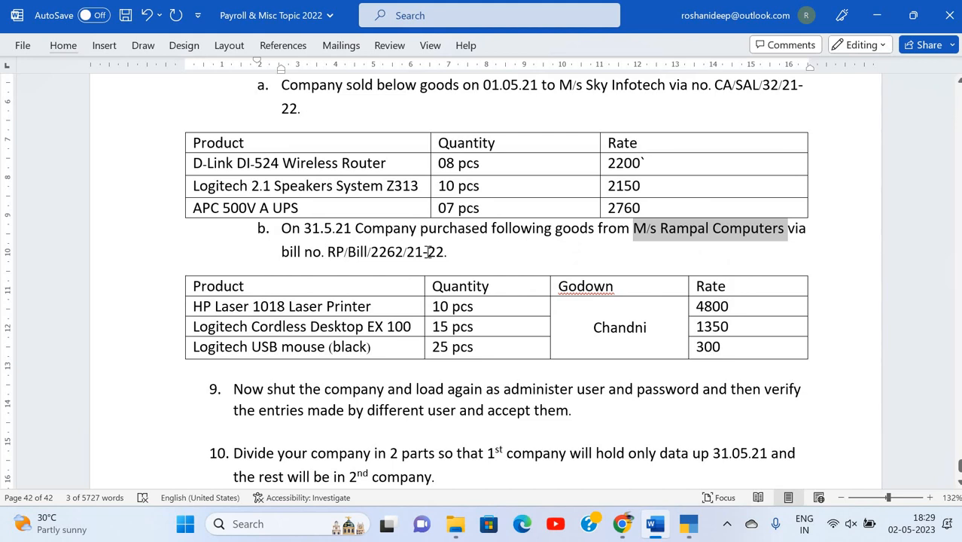
pyautogui.moveTo(328, 251); pyautogui.dragTo(442, 256)
pyautogui.hotkey('ctrl', 'c')
pyautogui.hotkey('alt', 'Tab')
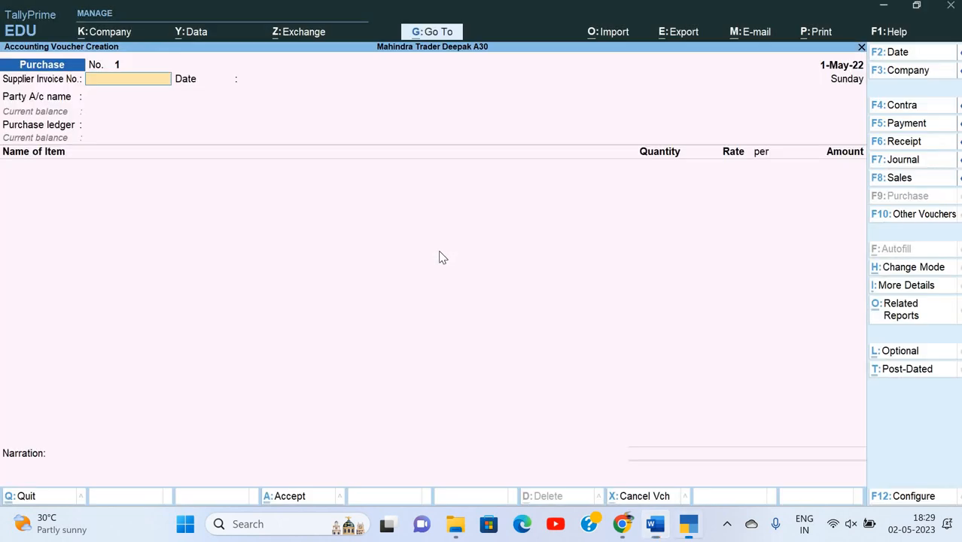
pyautogui.hotkey('ctrl', 'alt', 'v')
pyautogui.press('Return')
# Set both the voucher date and invoice date to 31-May-22.
pyautogui.hotkey('alt', 'Tab')
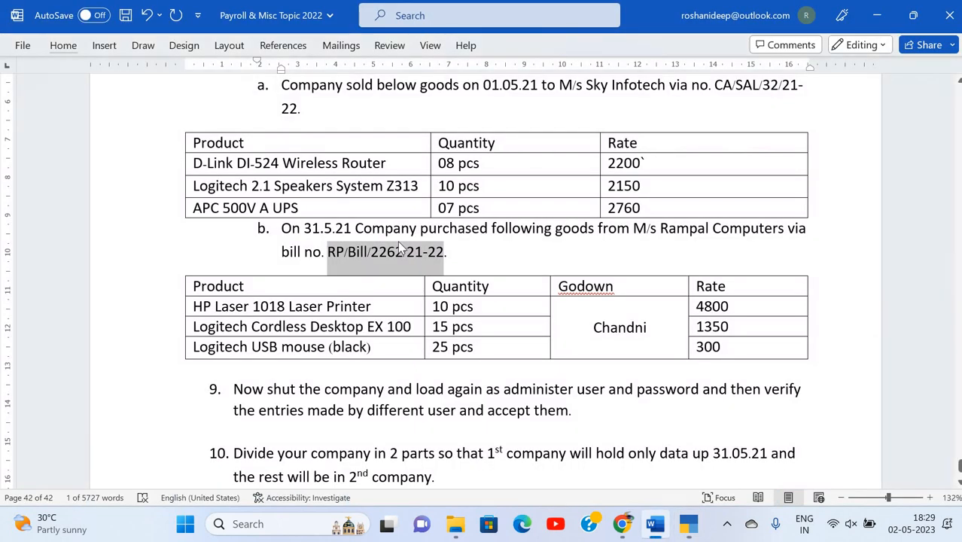
pyautogui.hotkey('alt', 'Tab')
pyautogui.press('F2')
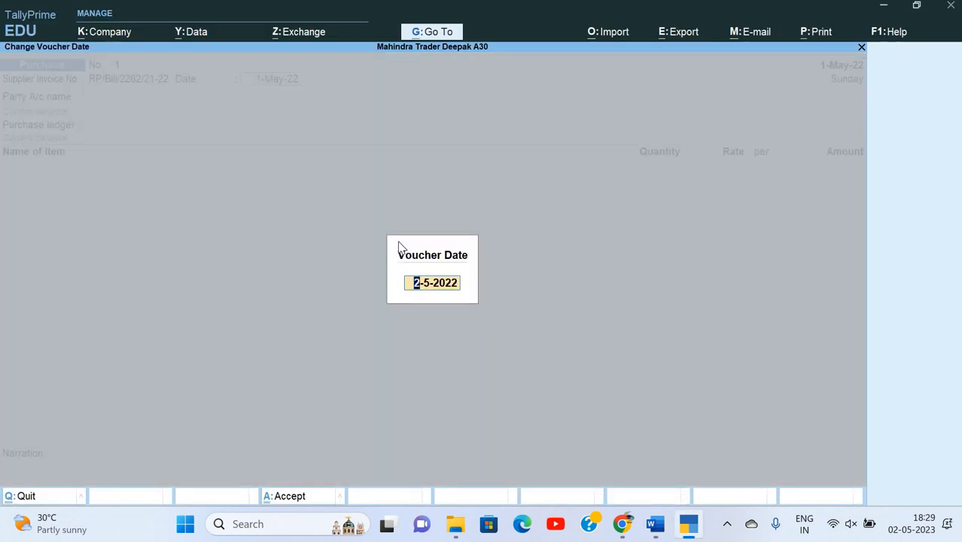
pyautogui.write('31-5')
pyautogui.press('Return')
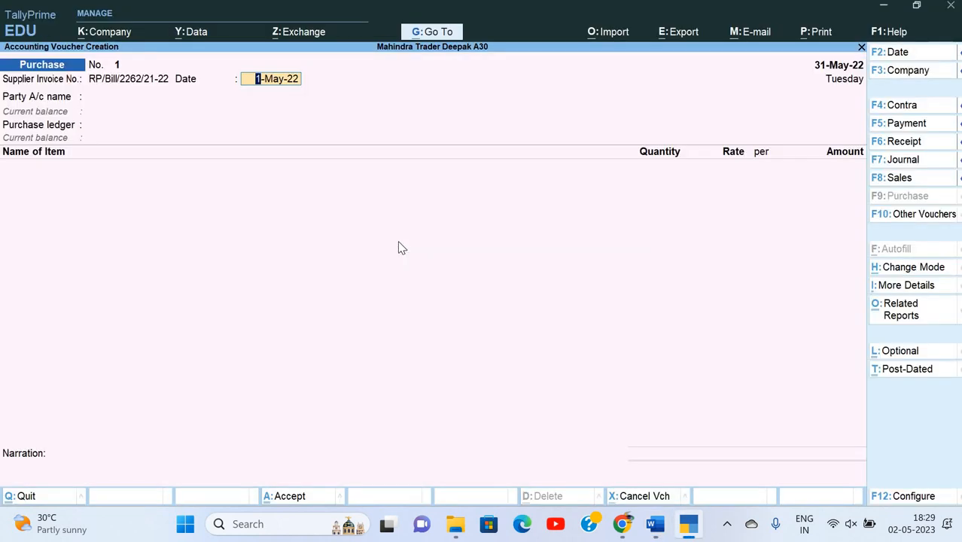
pyautogui.write('31-5')
pyautogui.press('Return')
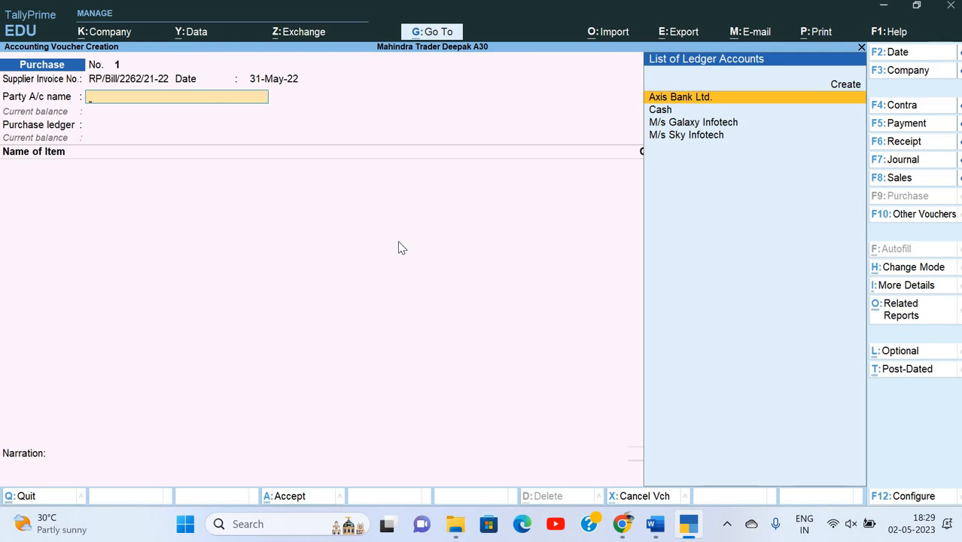
# Start a new party ledger named M/s Rampal Computers.
pyautogui.press('Down')
pyautogui.press('Down')
pyautogui.hotkey('alt', 'Tab')
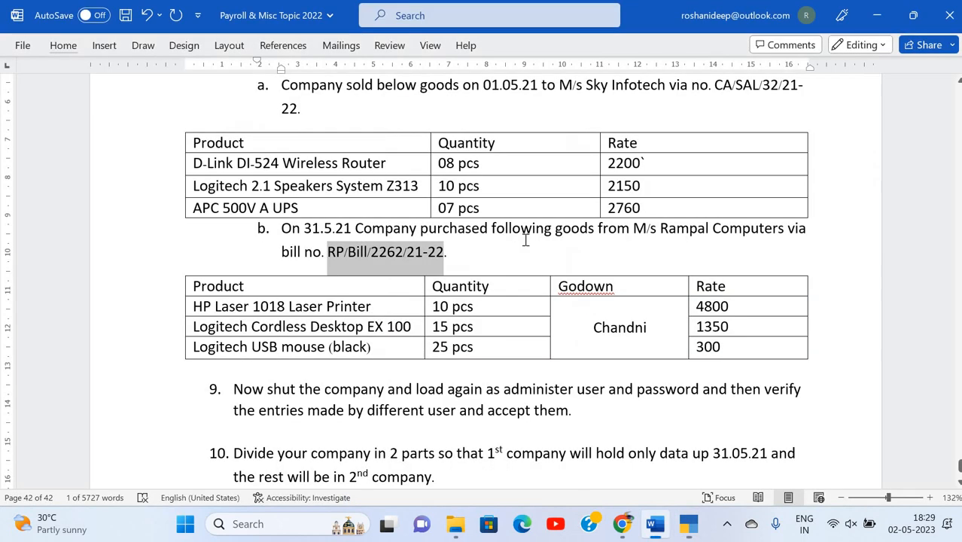
pyautogui.moveTo(635, 229); pyautogui.dragTo(750, 240)
pyautogui.hotkey('ctrl', 'c')
pyautogui.hotkey('alt', 'Tab')
pyautogui.hotkey('ctrl', 'alt', 'v')
pyautogui.press('Return')
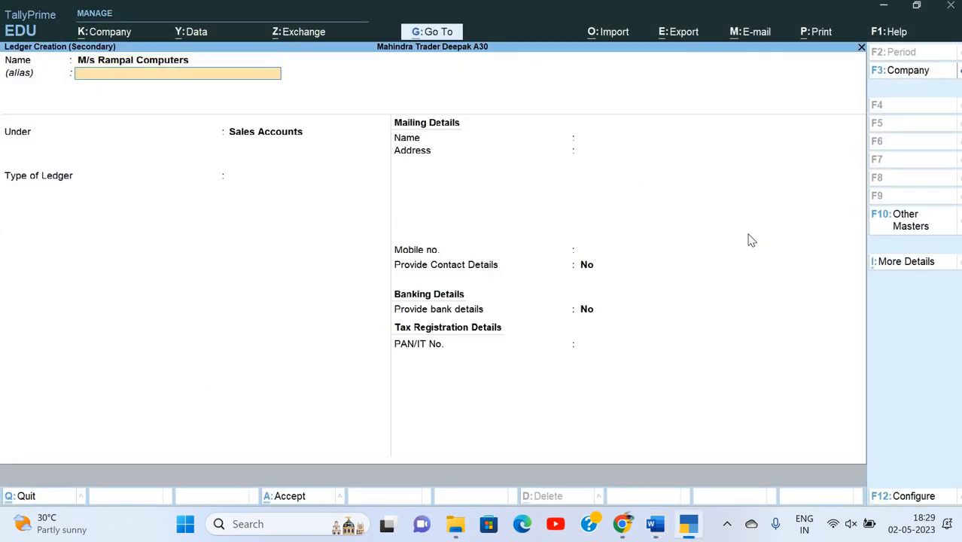
# Save the M/s Rampal Computers ledger under Sundry Debtors and skip receipt details.
pyautogui.write('sa')
pyautogui.press('BackSpace')
pyautogui.press('BackSpace')
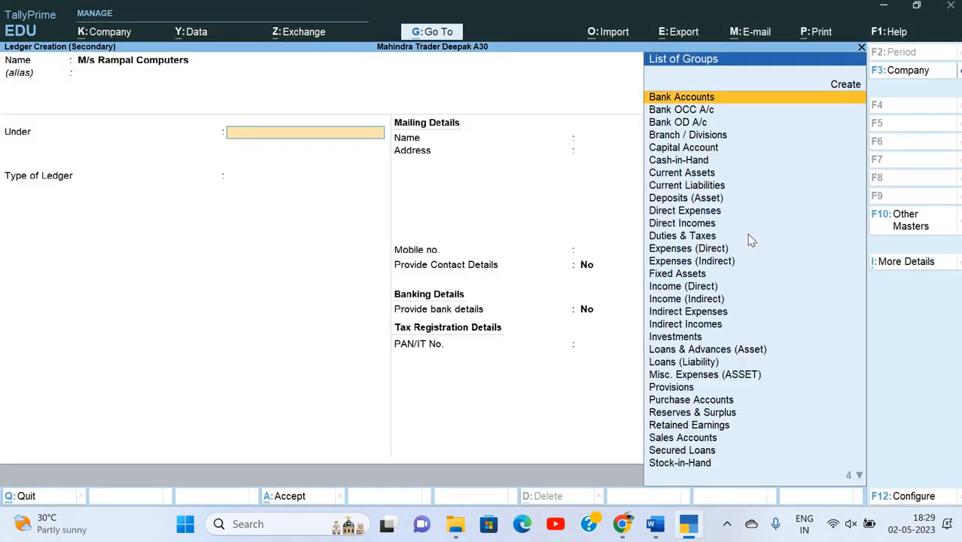
pyautogui.write('sun')
pyautogui.press('Down')
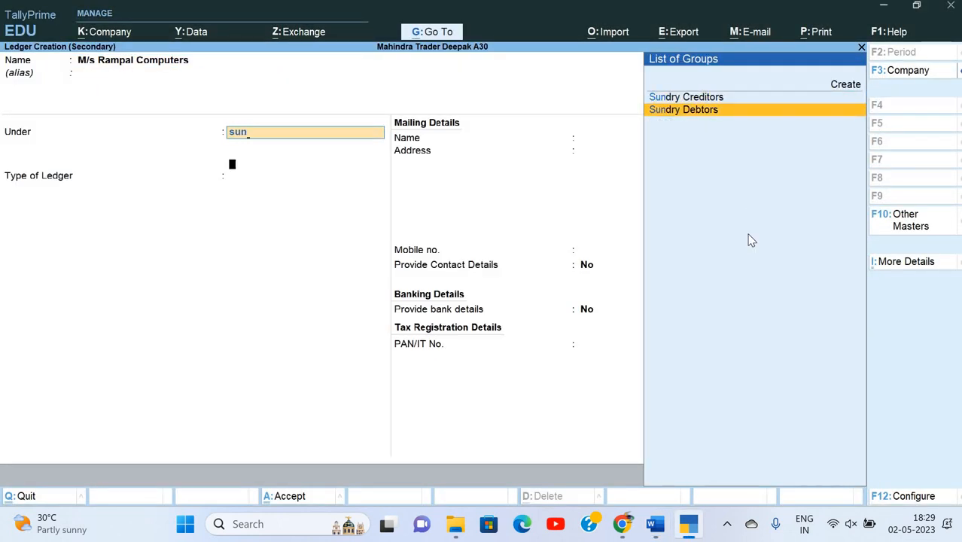
pyautogui.press('Return')
pyautogui.press('Return')
pyautogui.press('Return')
pyautogui.hotkey('ctrl', 'a')
pyautogui.press('Return')
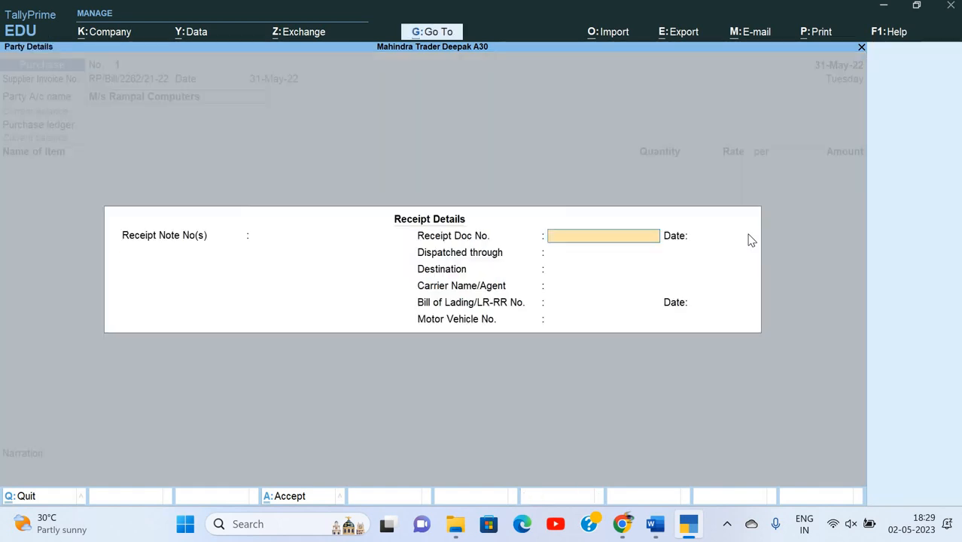
pyautogui.press('Return')
pyautogui.press('Return')
pyautogui.press('Return')
pyautogui.press('Return')
pyautogui.press('Return')
pyautogui.press('Return')
pyautogui.press('Return')
pyautogui.press('Return')
pyautogui.press('Return')
pyautogui.press('Return')
pyautogui.press('Return')
pyautogui.press('Return')
pyautogui.press('Return')
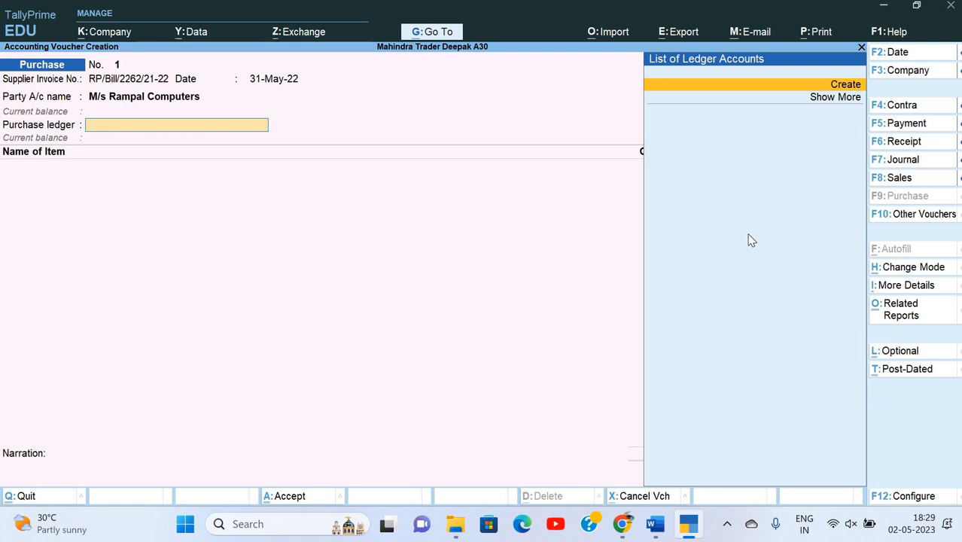
# Cancel the purchase ledger creation and try altering the Rampal Computers party ledger.
pyautogui.hotkey('alt', 'c')
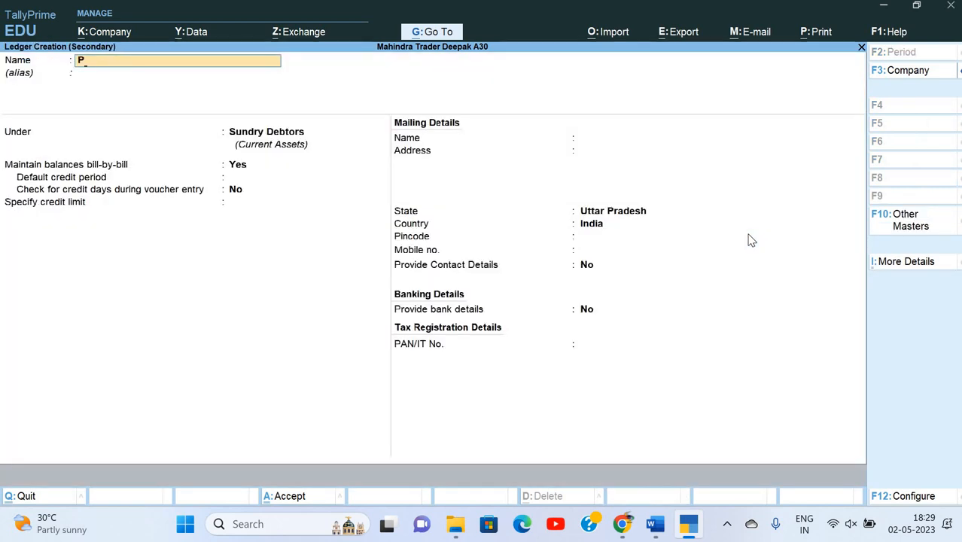
pyautogui.press('BackSpace')
pyautogui.press('Escape')
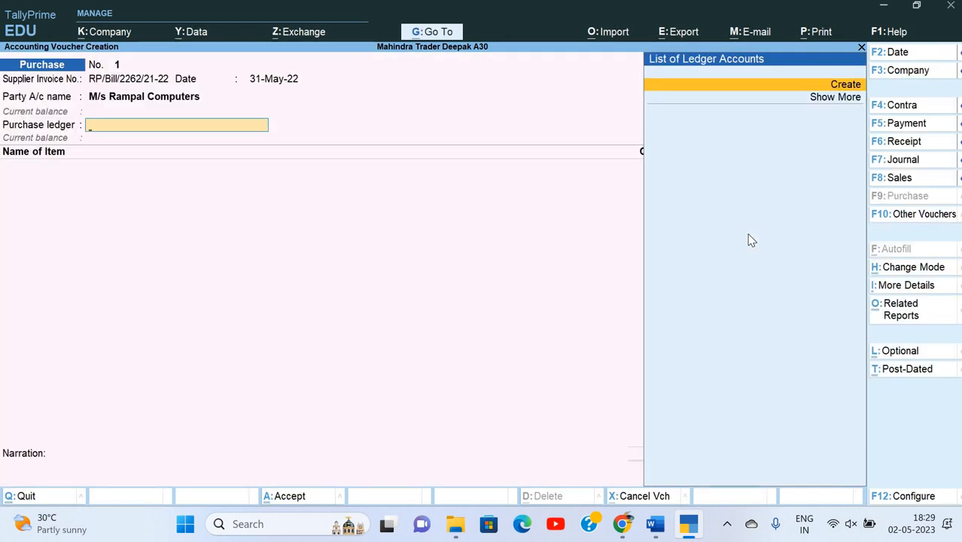
pyautogui.press('BackSpace')
pyautogui.press('ctrl')
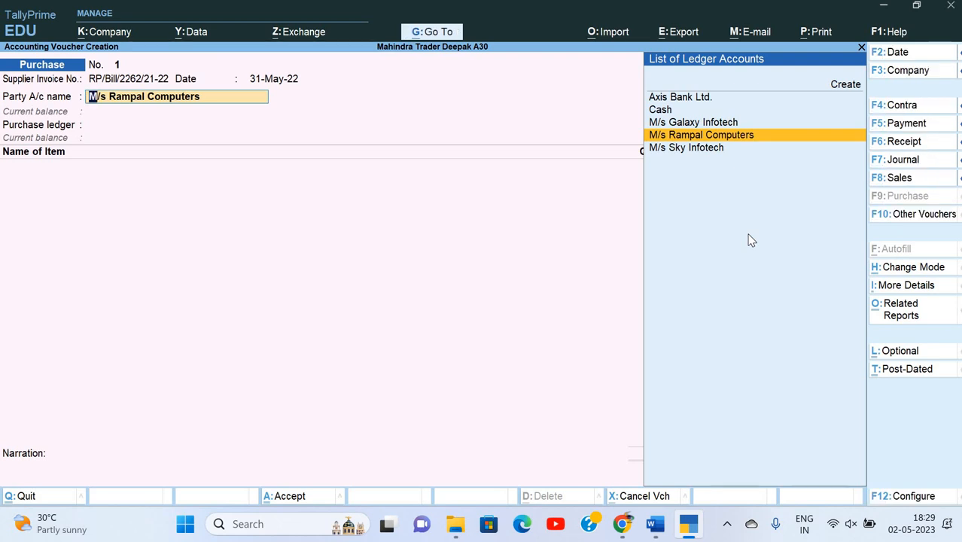
pyautogui.hotkey('ctrl', 'Return')
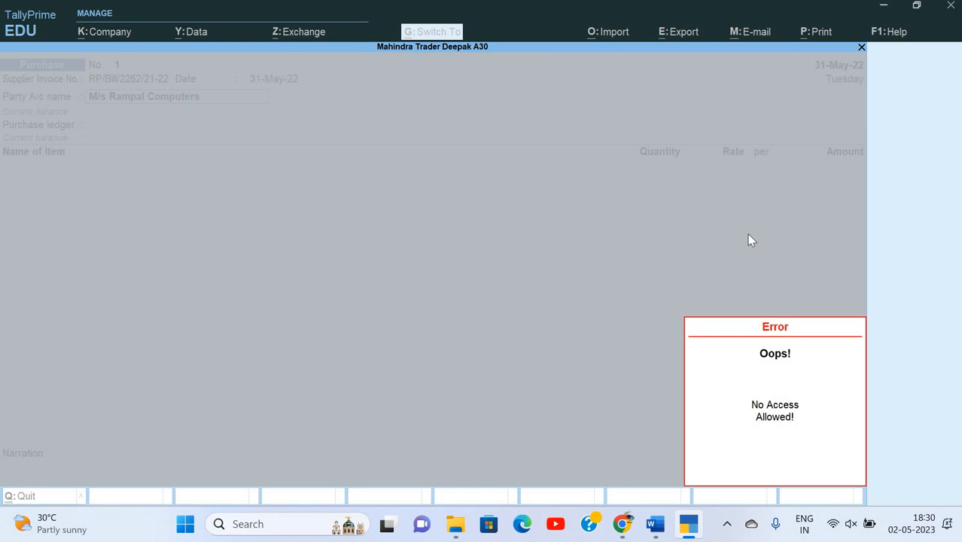
# Dismiss the no-access error and accept M/s Rampal Computers as the party, skipping the receipt details.
pyautogui.press('Escape')
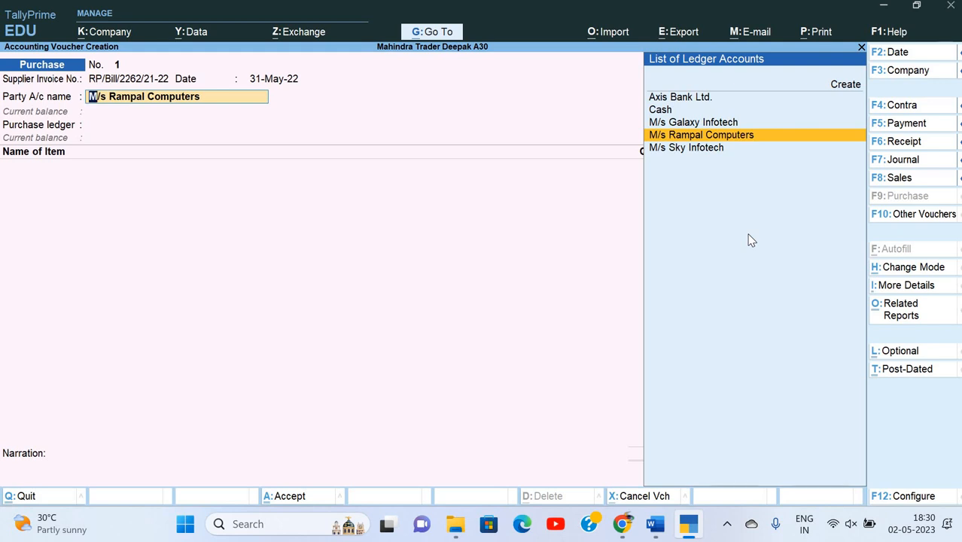
pyautogui.press('Return')
pyautogui.press('Return')
pyautogui.press('Return')
pyautogui.press('Return')
pyautogui.press('Return')
pyautogui.press('Return')
pyautogui.press('Return')
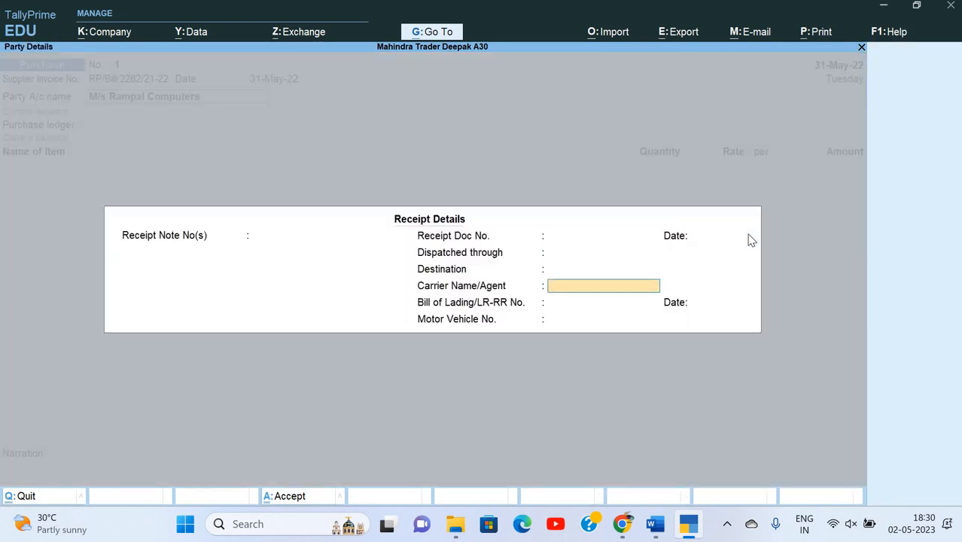
pyautogui.press('Return')
pyautogui.press('Return')
pyautogui.press('Return')
pyautogui.press('Return')
pyautogui.press('Return')
pyautogui.press('Return')
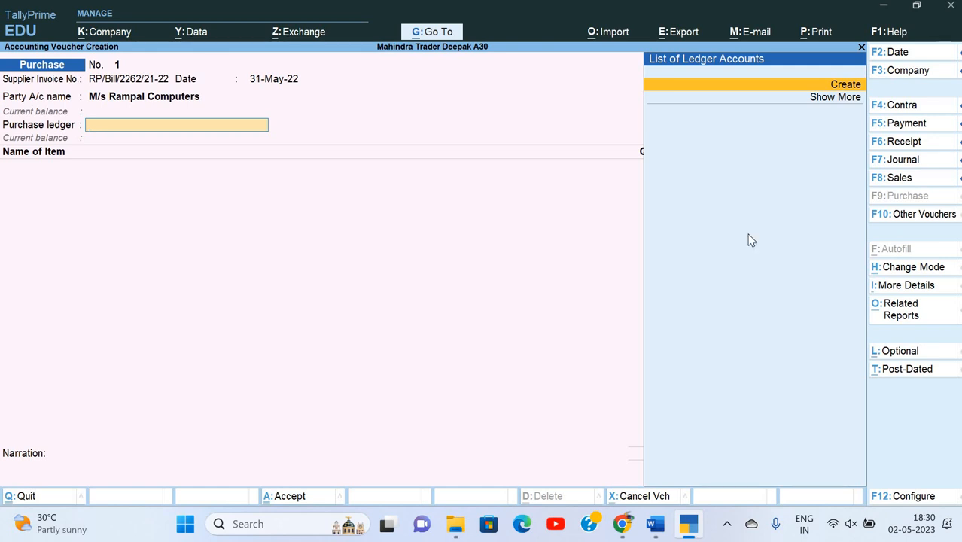
# Create a Purchase ledger under Purchase Accounts and use it as the voucher's purchase ledger.
pyautogui.press('Return')
pyautogui.write('Purchase')
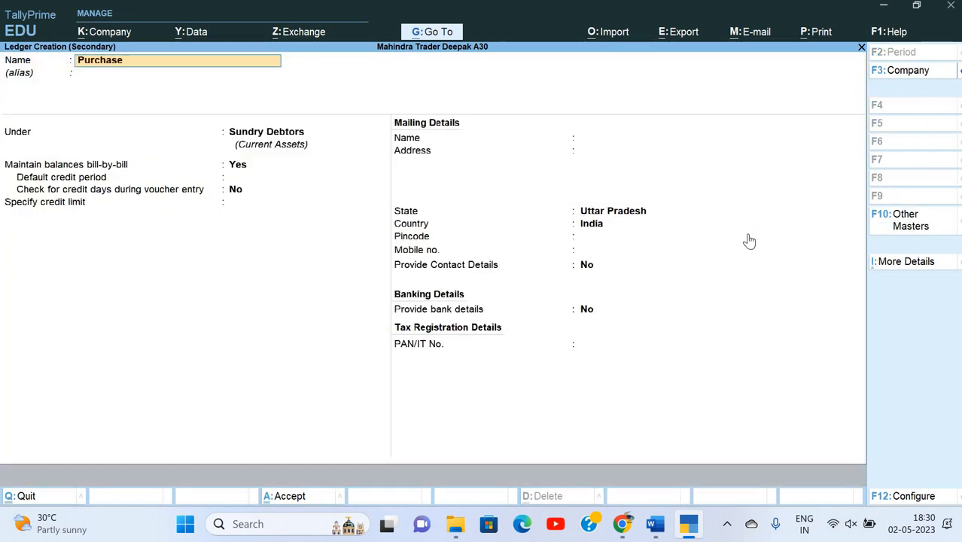
pyautogui.press('Return')
pyautogui.write('Pur')
pyautogui.press('Return')
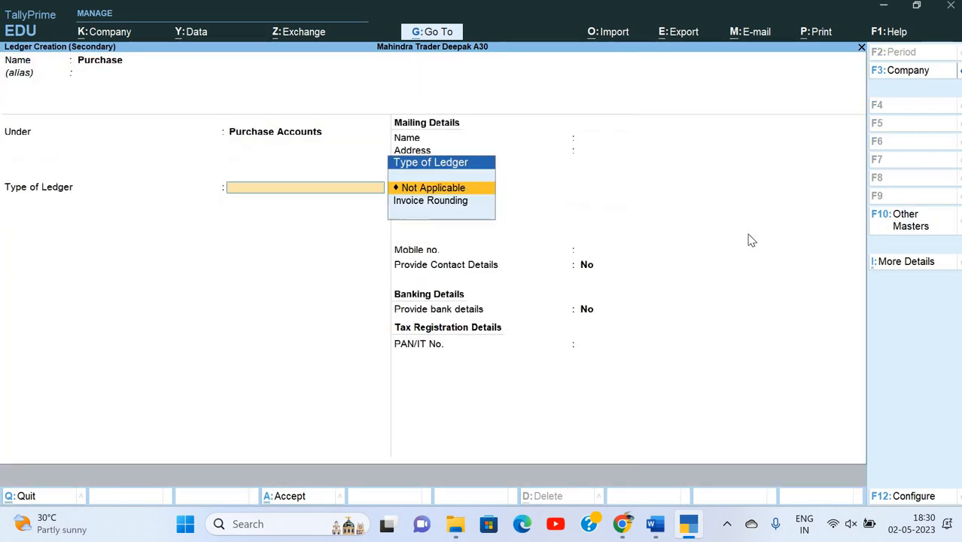
pyautogui.press('Return')
pyautogui.hotkey('ctrl', 'a')
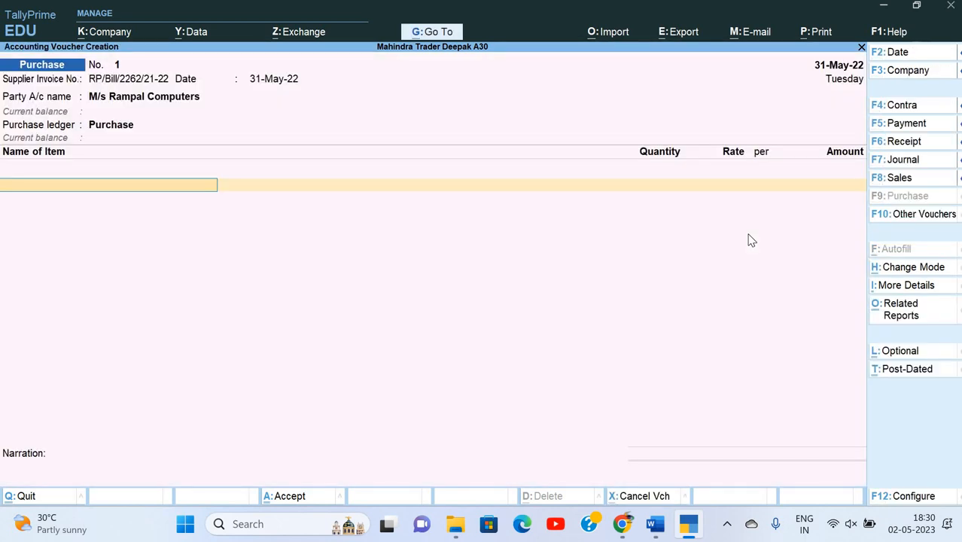
pyautogui.hotkey('alt', 'Tab')
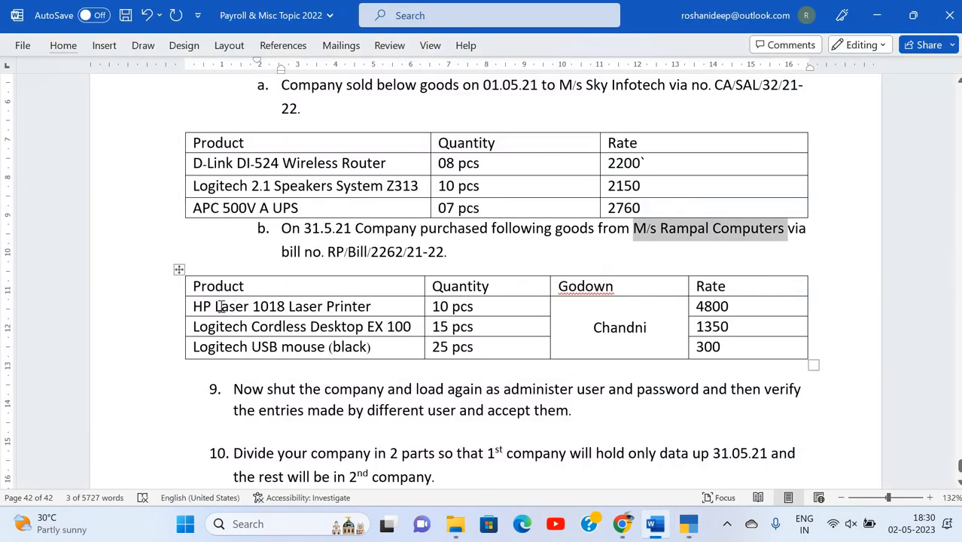
# Create stock item HP Laser 1018 Laser Printer under Computer Equipement, copying its name from the assignment.
pyautogui.click(188, 306)
pyautogui.hotkey('ctrl', 'c')
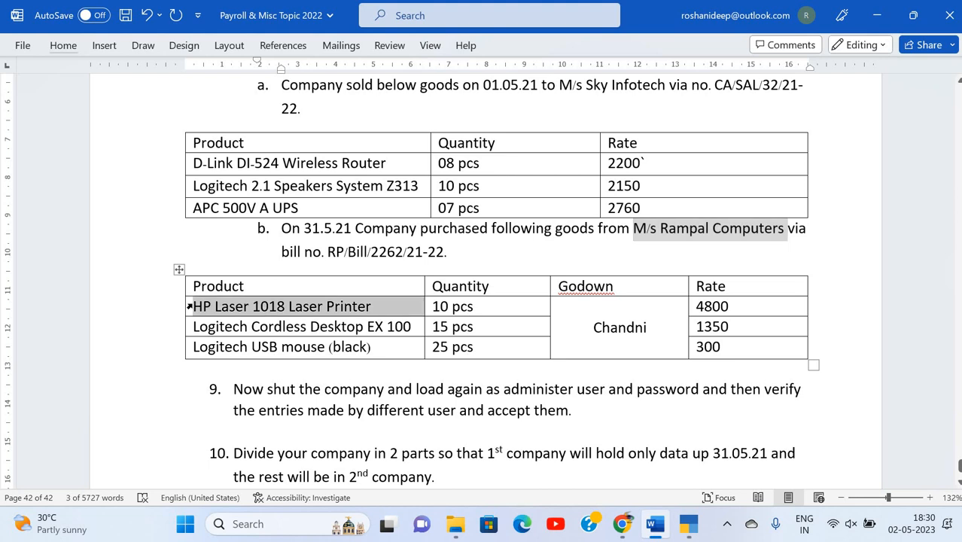
pyautogui.hotkey('alt', 'Tab')
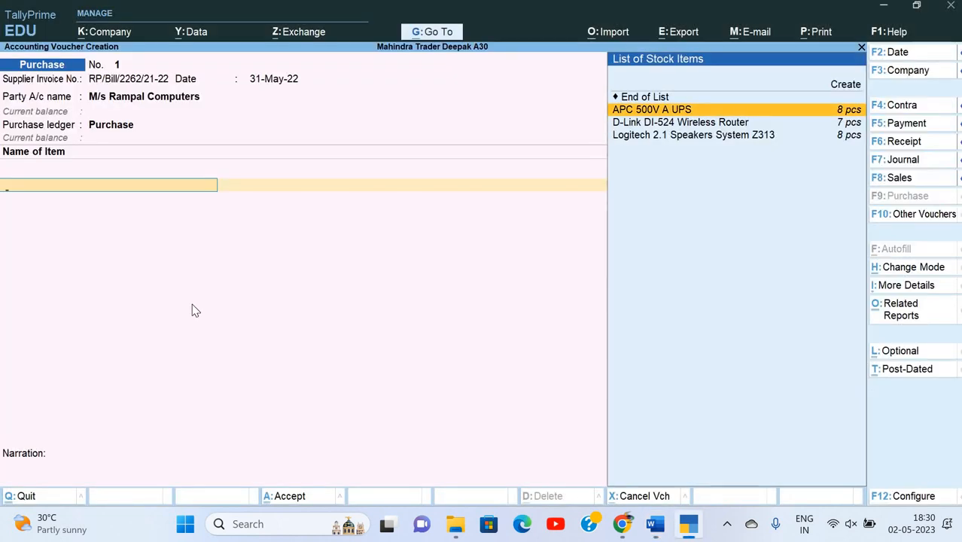
pyautogui.hotkey('alt', 'c')
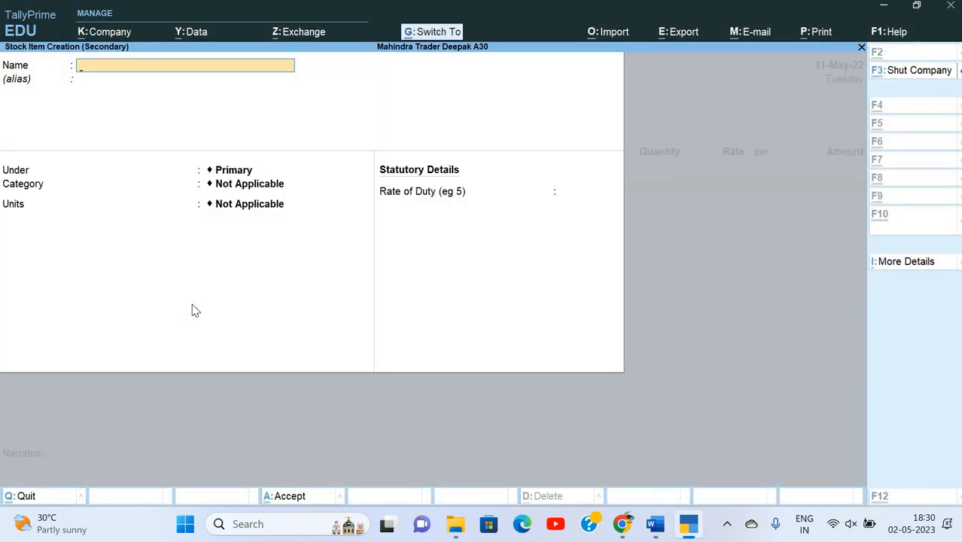
pyautogui.hotkey('ctrl', 'v')
pyautogui.press('Return')
pyautogui.press('Down')
pyautogui.press('Return')
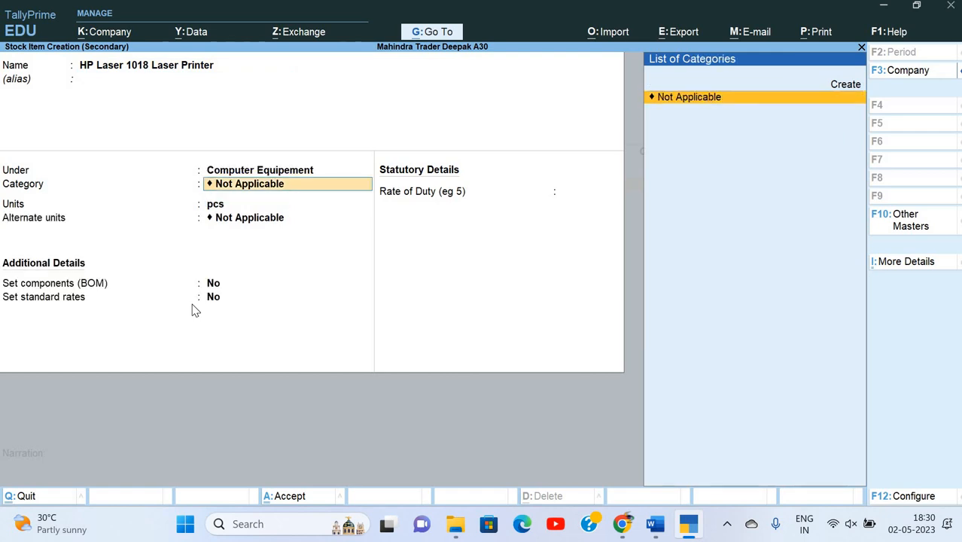
pyautogui.press('Return')
pyautogui.press('Return')
pyautogui.hotkey('ctrl', 'a')
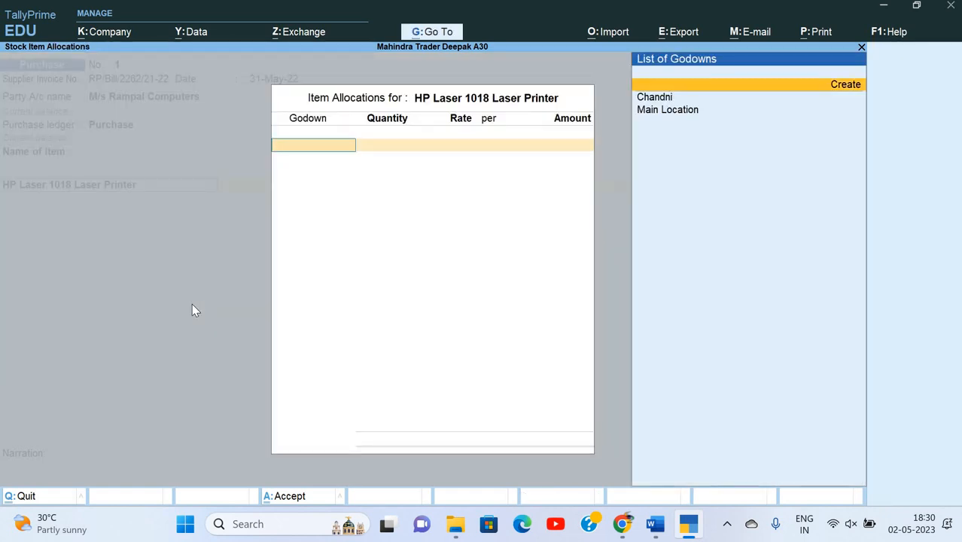
# Allocate 10 pcs of the HP printer at 4,800 to the Chandni godown.
pyautogui.press('Return')
pyautogui.hotkey('alt', 'Tab')
pyautogui.hotkey('alt', 'Tab')
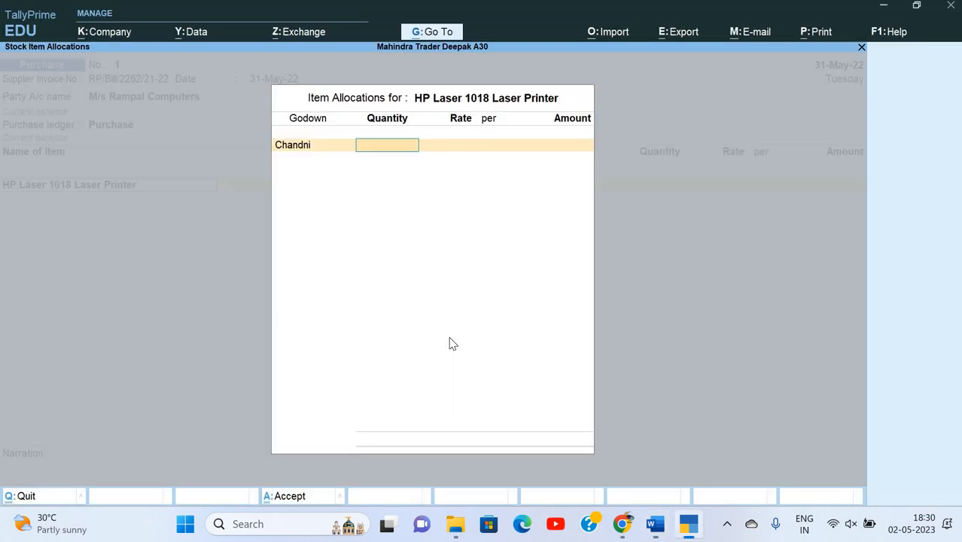
pyautogui.write('10')
pyautogui.press('Return')
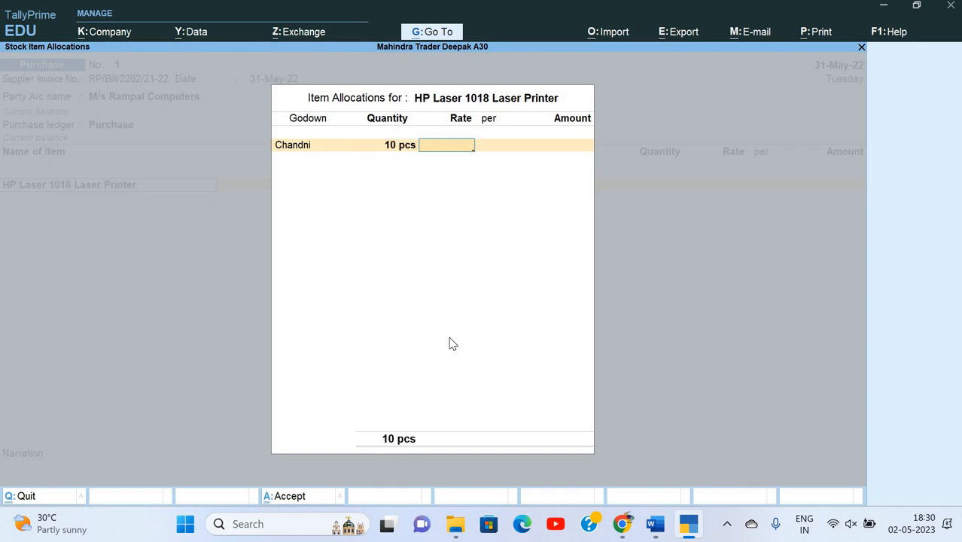
pyautogui.write('4,800')
pyautogui.press('Return')
pyautogui.press('Return')
pyautogui.press('Return')
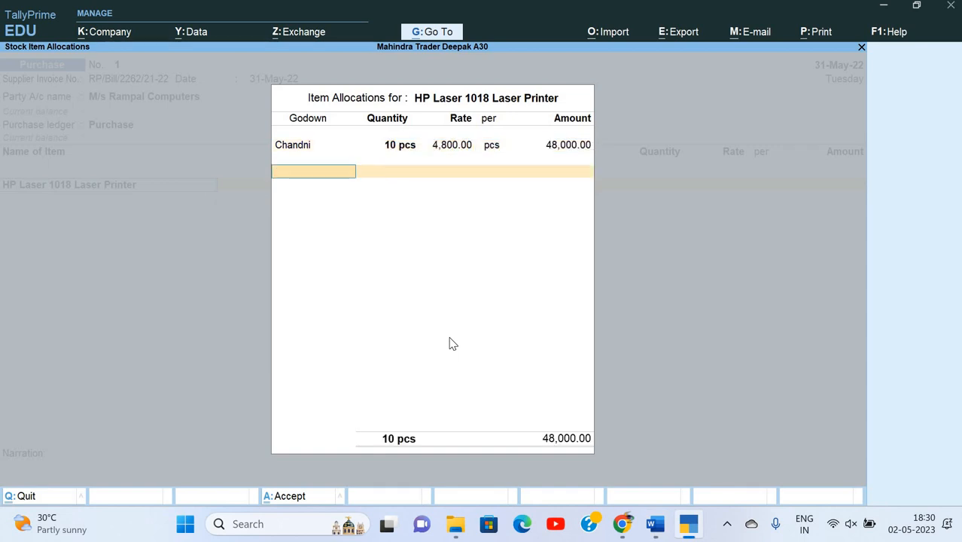
pyautogui.press('Return')
# Create stock item Logitech Cordless Desktop EX 100 under Computer Equipement.
pyautogui.hotkey('alt', 'Tab')
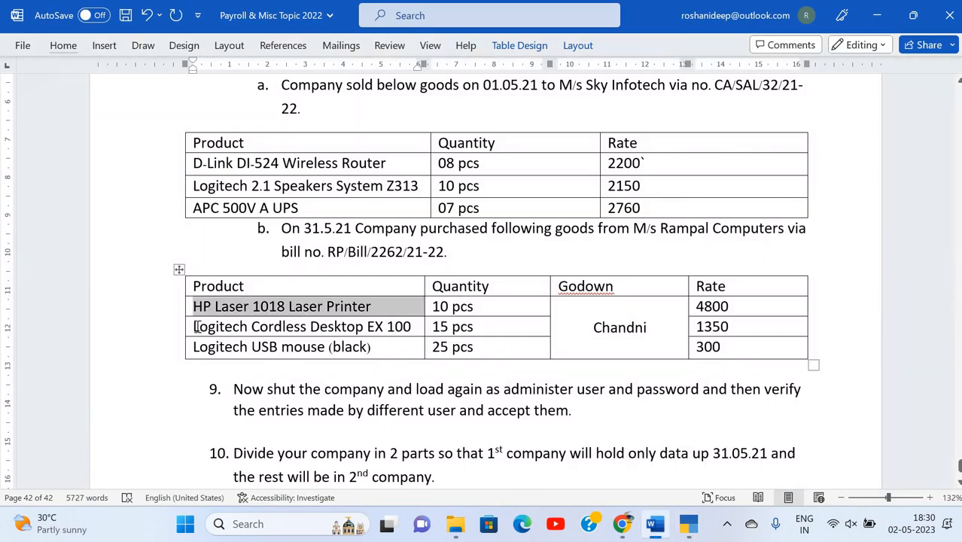
pyautogui.moveTo(382, 332); pyautogui.dragTo(410, 329)
pyautogui.hotkey('ctrl', 'c')
pyautogui.hotkey('alt', 'Tab')
pyautogui.hotkey('ctrl', 'v')
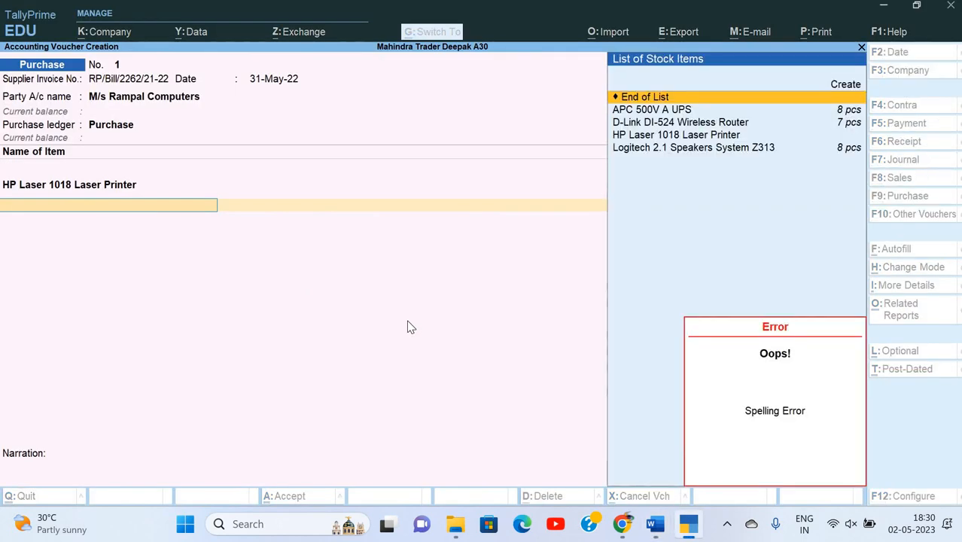
pyautogui.hotkey('alt', 'c')
pyautogui.hotkey('ctrl', 'v')
pyautogui.press('Return')
pyautogui.press('Return')
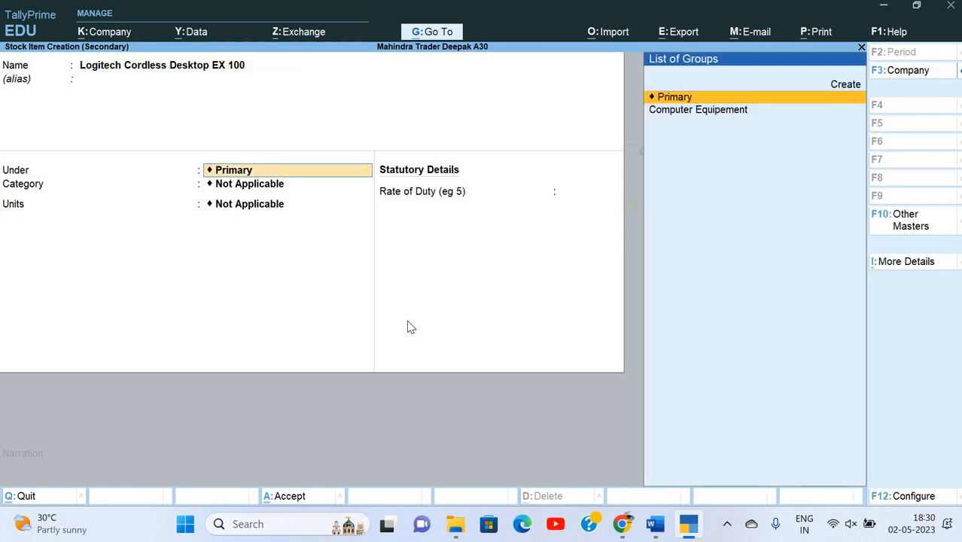
pyautogui.press('Down')
pyautogui.press('Return')
pyautogui.press('Return')
# Allocate 15 pcs of the Logitech desktop set at 1,350 to the Chandni godown.
pyautogui.press('Return')
pyautogui.hotkey('ctrl', 'a')
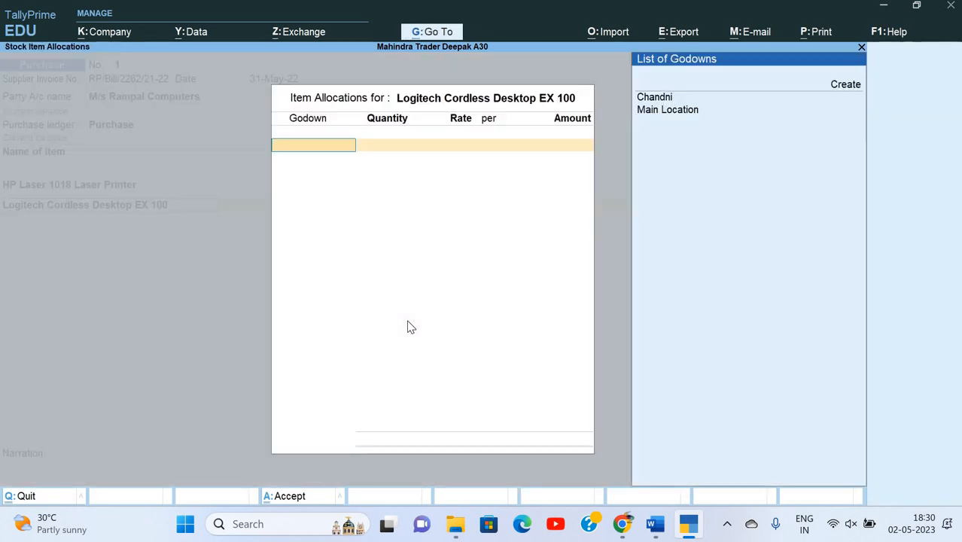
pyautogui.press('Down')
pyautogui.press('Return')
pyautogui.hotkey('alt', 'Tab')
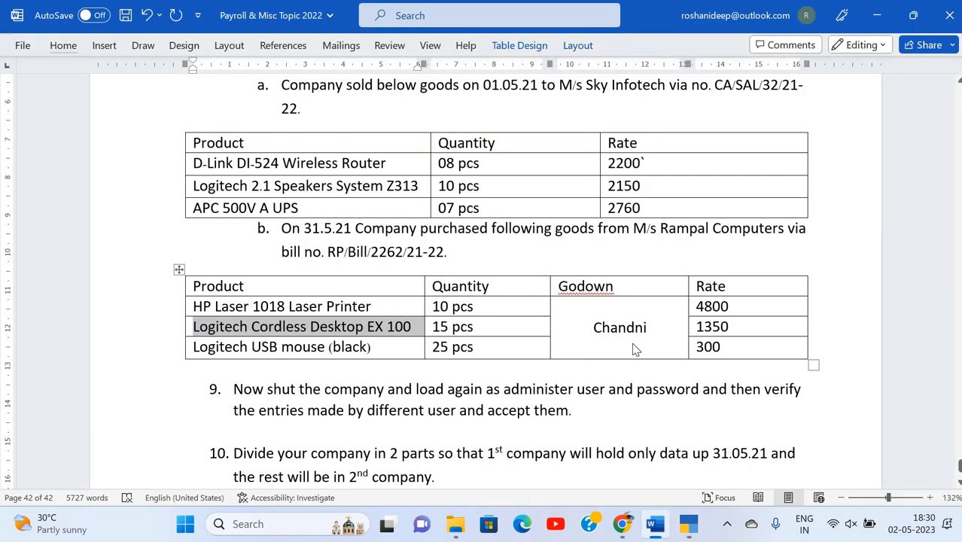
pyautogui.hotkey('alt', 'Tab')
pyautogui.write('15')
pyautogui.press('Return')
pyautogui.write('1')
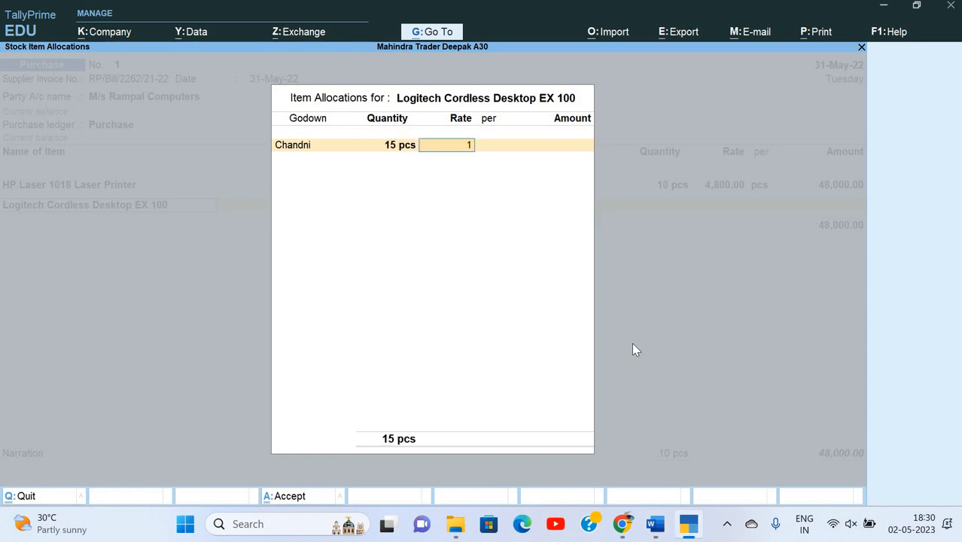
pyautogui.write('350')
pyautogui.press('Return')
pyautogui.hotkey('alt', 'Tab')
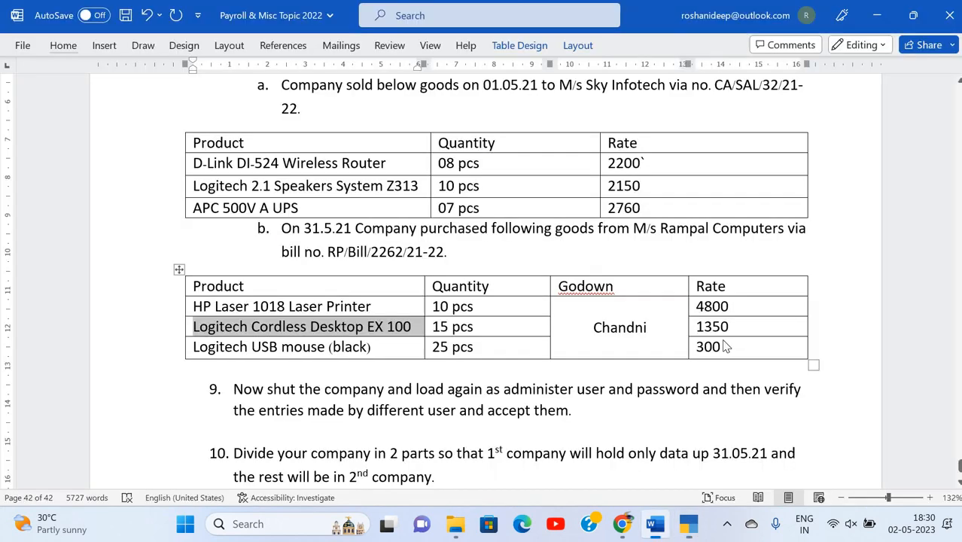
pyautogui.hotkey('alt', 'Tab')
pyautogui.press('Return')
pyautogui.press('Return')
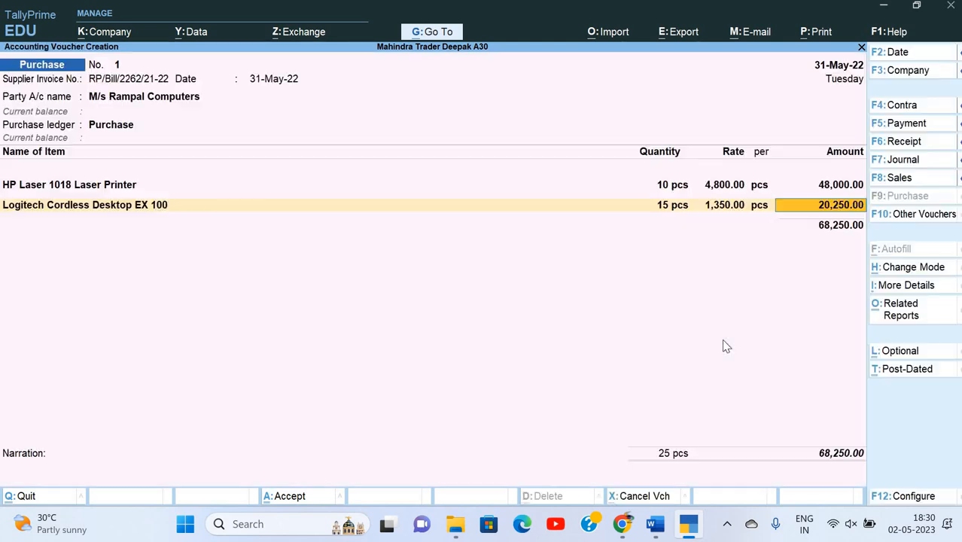
# Add a third line with new stock item Logitech USB mouse (black) under Computer Equipement.
pyautogui.press('Return')
pyautogui.hotkey('alt', 'c')
pyautogui.hotkey('alt', 'Tab')
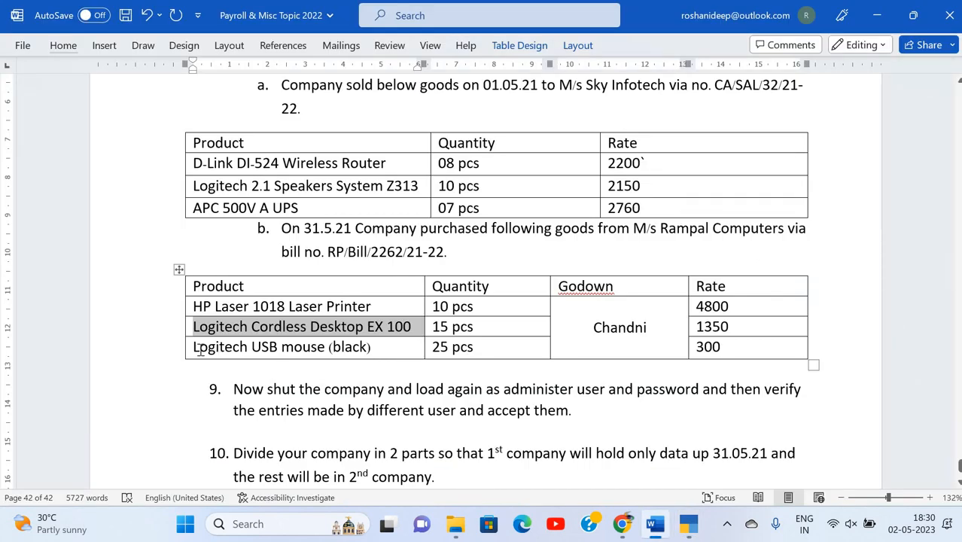
pyautogui.moveTo(196, 348); pyautogui.dragTo(369, 344)
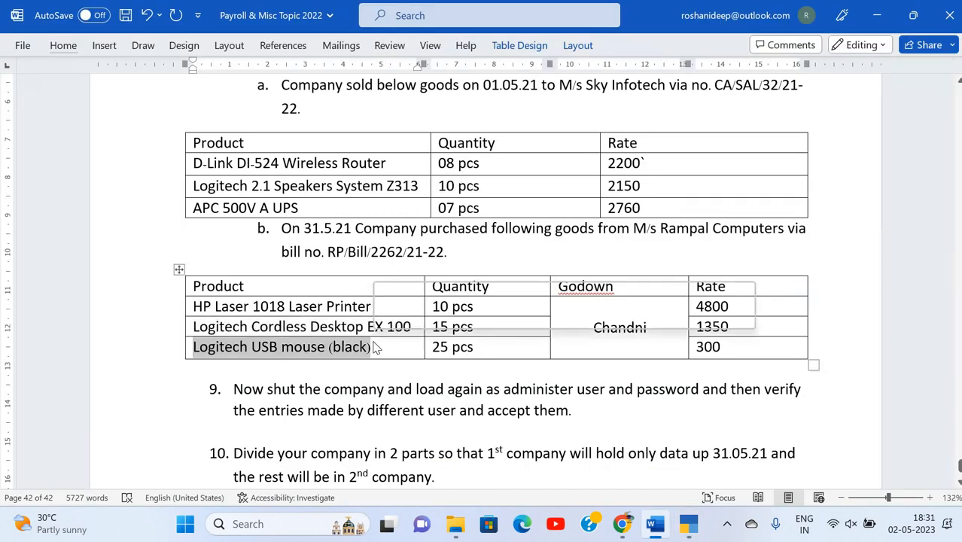
pyautogui.hotkey('ctrl', 'c')
pyautogui.hotkey('alt', 'Tab')
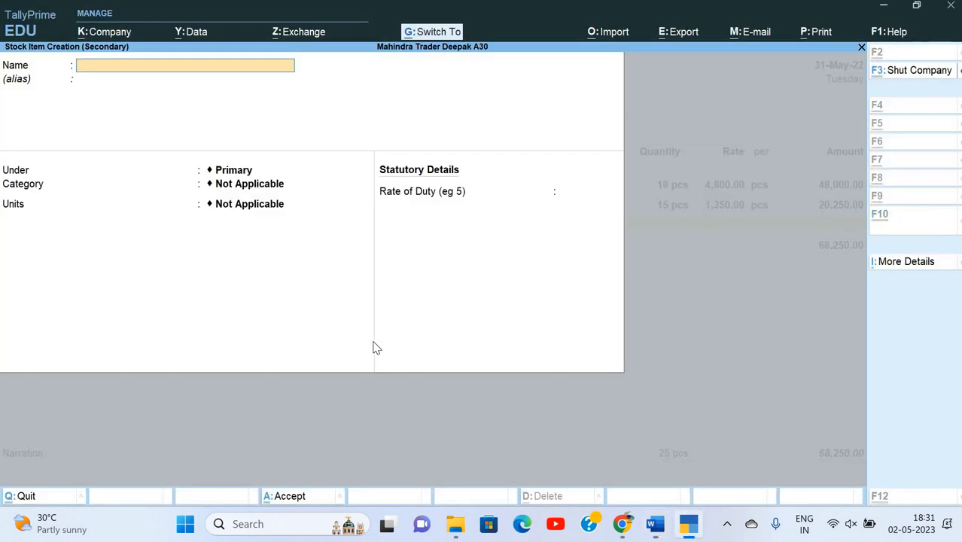
pyautogui.hotkey('ctrl', 'v')
pyautogui.press('Return')
pyautogui.press('Return')
pyautogui.press('Down')
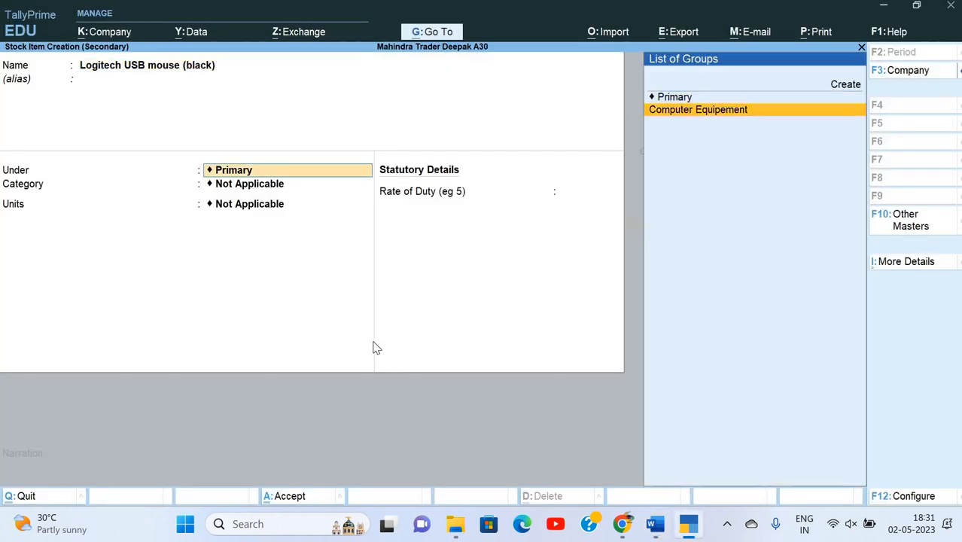
pyautogui.press('Return')
pyautogui.press('Return')
pyautogui.press('Return')
pyautogui.press('Return')
pyautogui.hotkey('ctrl', 'a')
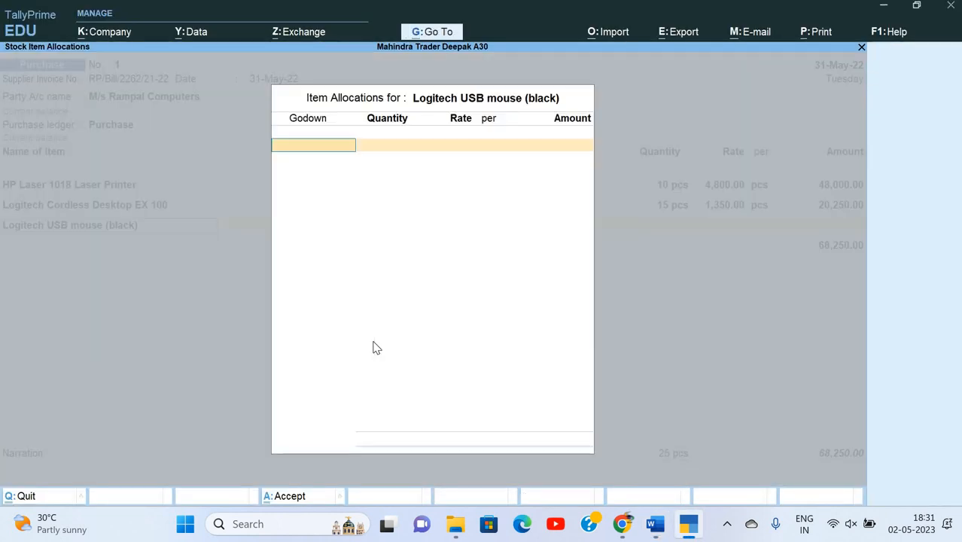
pyautogui.press('Down')
pyautogui.press('Return')
# Allocate 25 pcs of the USB mouse at 300 to Chandni and finish the item list.
pyautogui.hotkey('alt', 'Tab')
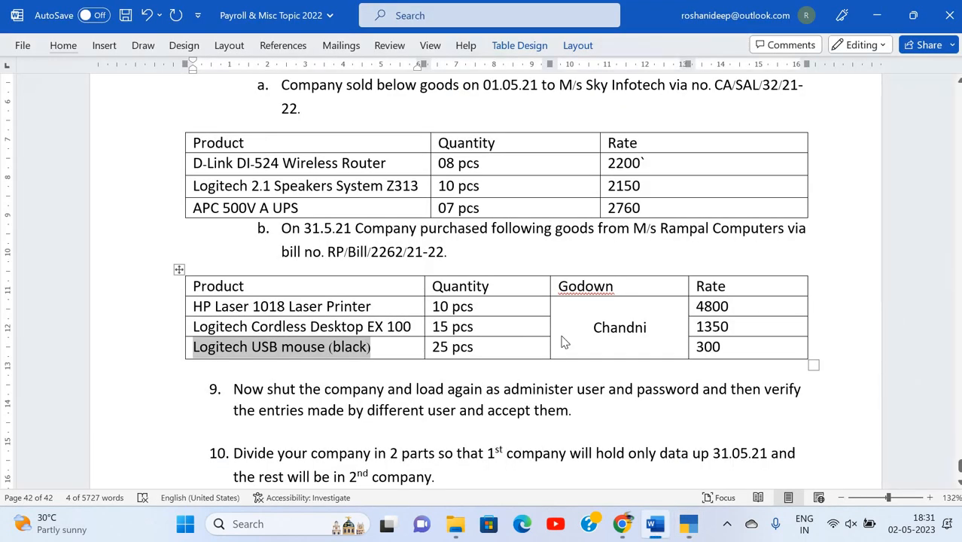
pyautogui.hotkey('alt', 'Tab')
pyautogui.write('25')
pyautogui.press('Return')
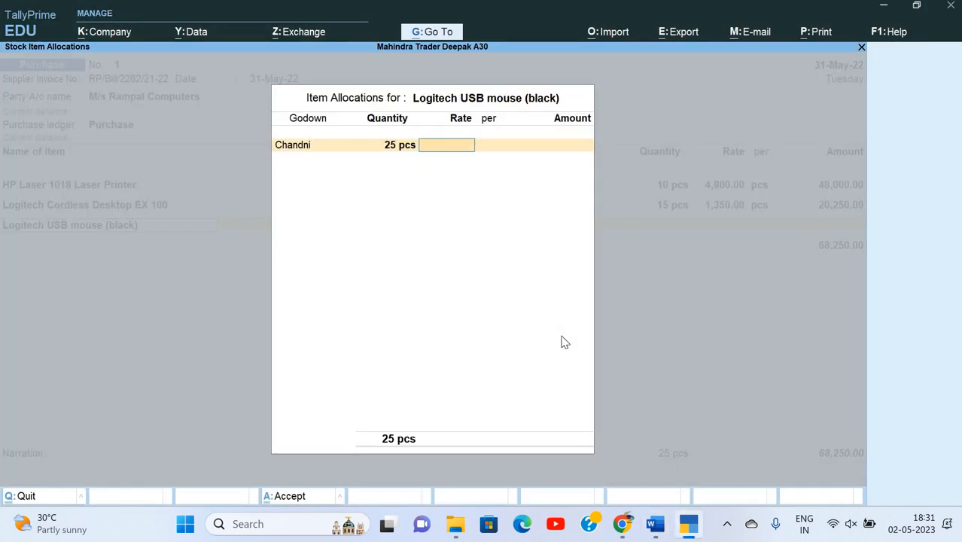
pyautogui.write('300')
pyautogui.press('Return')
pyautogui.press('Return')
pyautogui.press('Return')
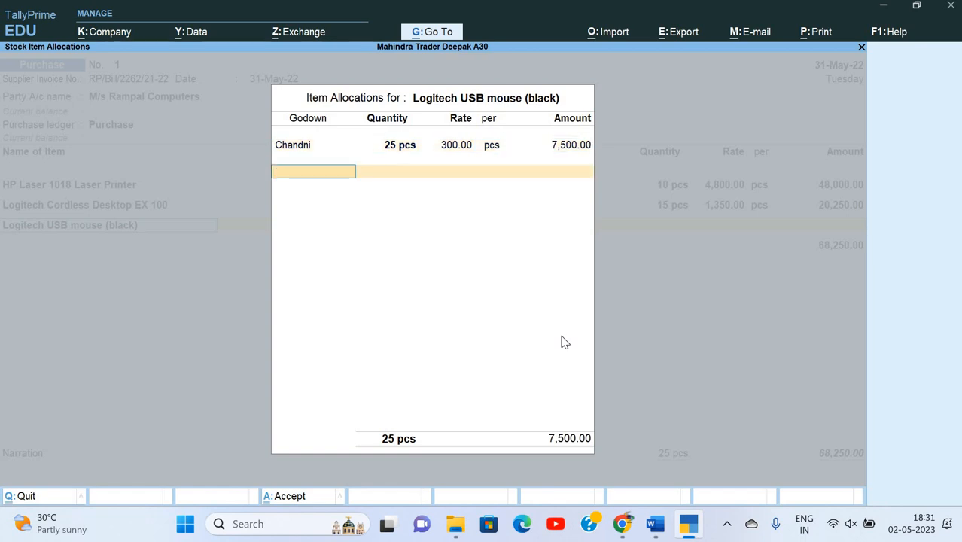
pyautogui.press('Return')
pyautogui.press('Return')
pyautogui.press('Return')
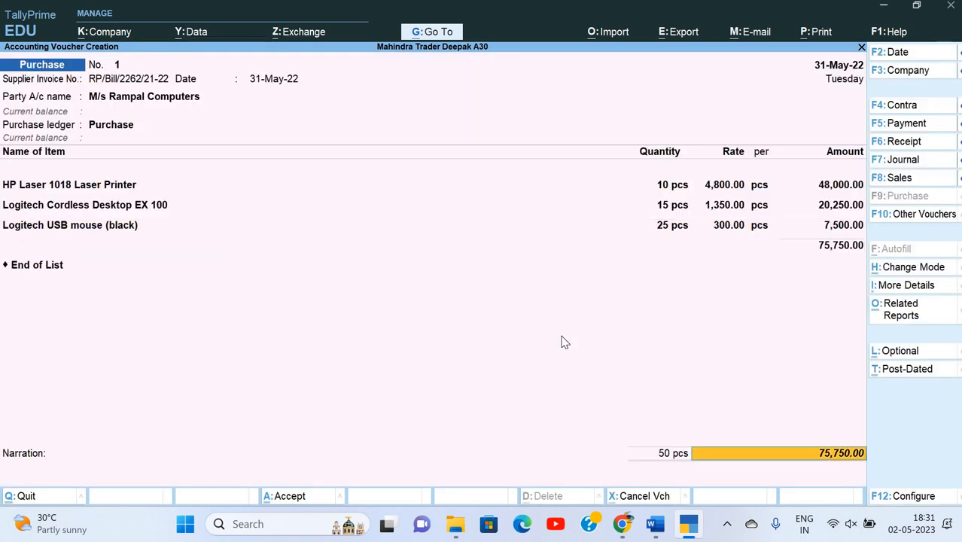
pyautogui.press('Return')
pyautogui.press('Return')
# Set a New Ref bill reference, add narration 'Being goods purchase' and save the voucher.
pyautogui.press('Return')
pyautogui.press('Return')
pyautogui.press('Return')
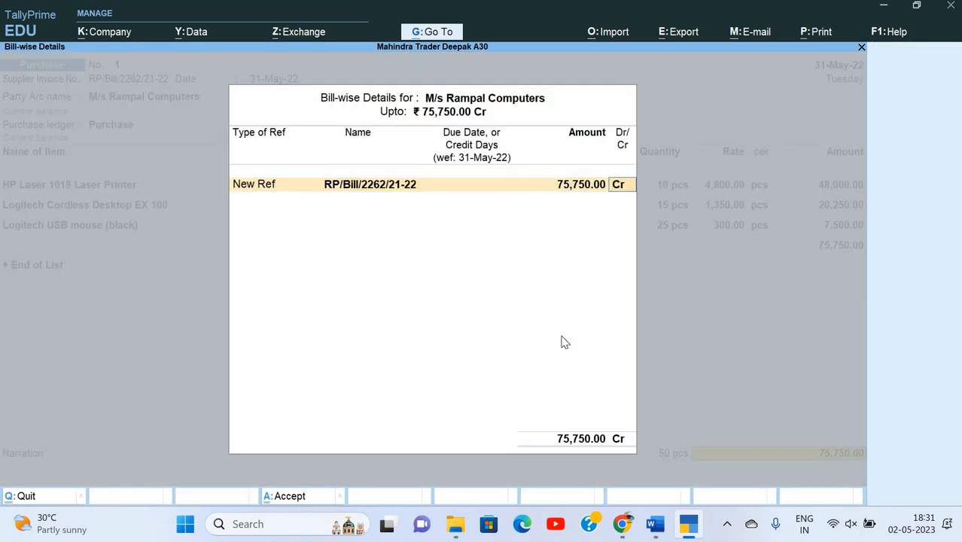
pyautogui.press('Return')
pyautogui.write('Being')
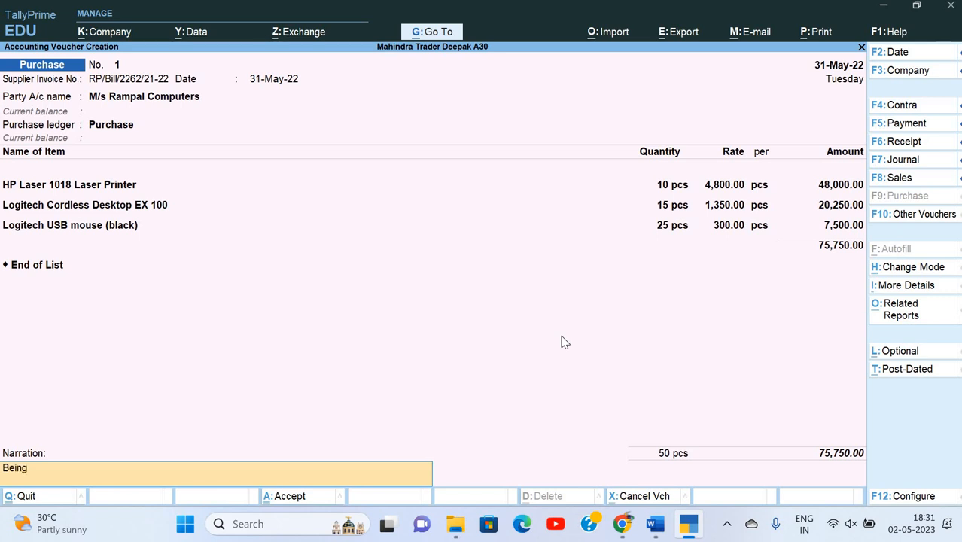
pyautogui.write(' goods purchase')
pyautogui.press('Return')
pyautogui.press('Return')
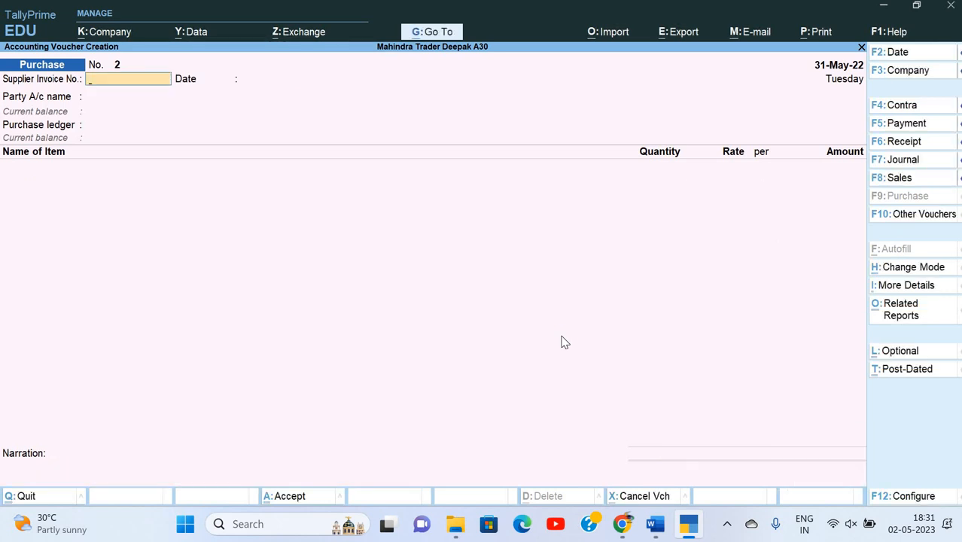
# Open the Day Book from 1-4-22 and try to alter the Sky Infotech sales voucher.
pyautogui.press('Escape')
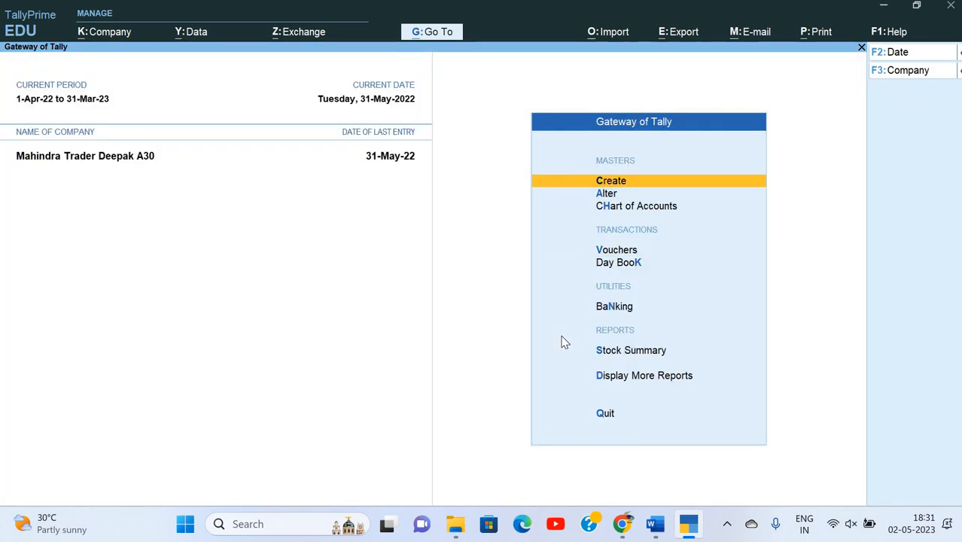
pyautogui.press('Down')
pyautogui.press('Down')
pyautogui.press('Down')
pyautogui.press('Down')
pyautogui.press('Down')
pyautogui.press('Up')
pyautogui.press('Return')
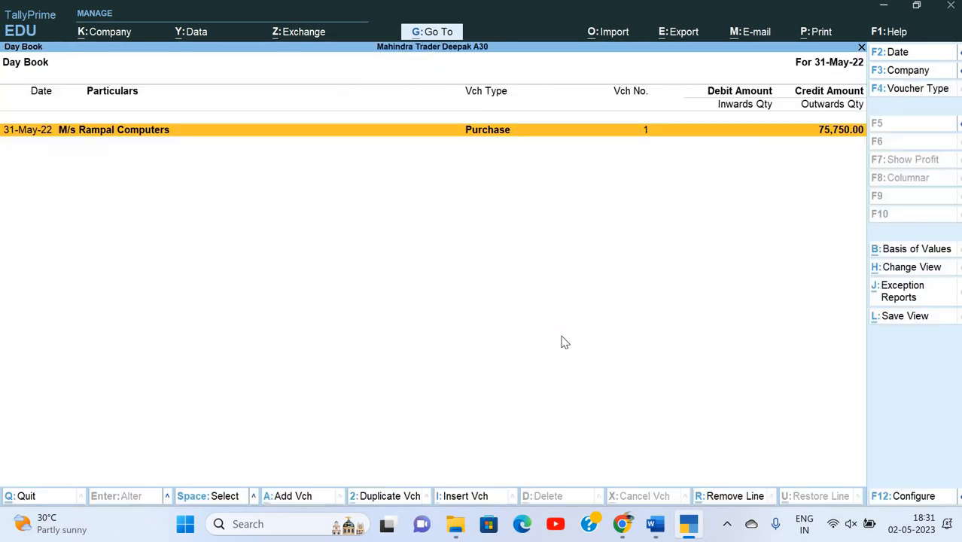
pyautogui.press('F2')
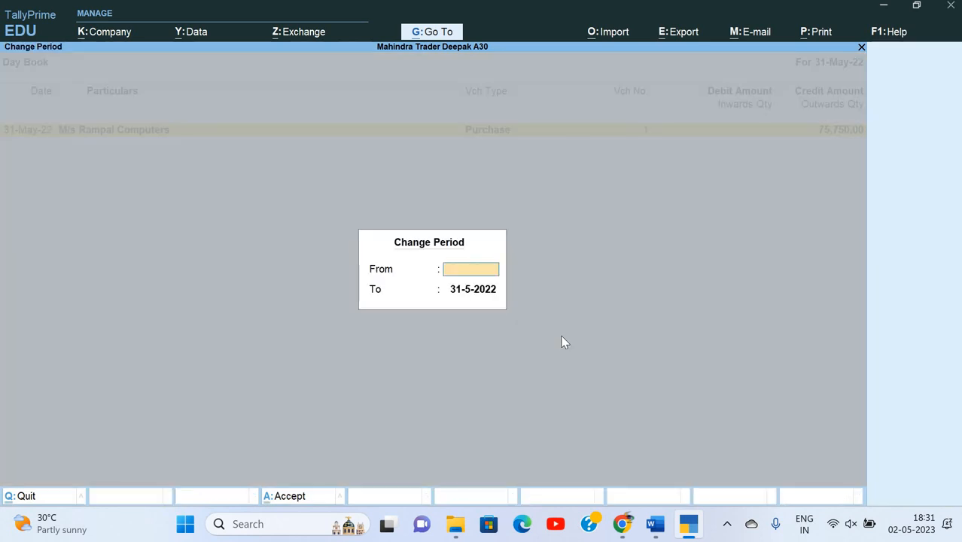
pyautogui.write('1-4-22')
pyautogui.press('Return')
pyautogui.press('Return')
pyautogui.press('Down')
pyautogui.press('Down')
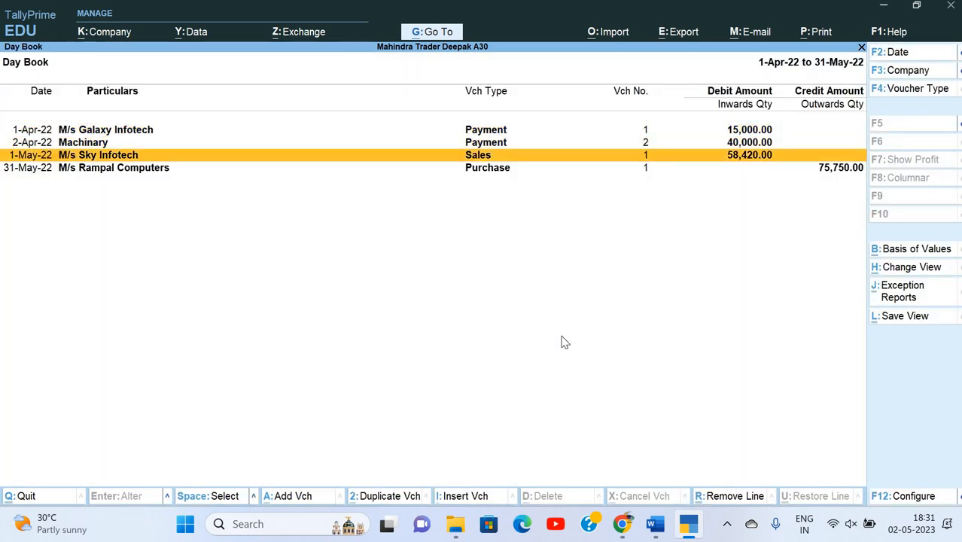
pyautogui.press('Return')
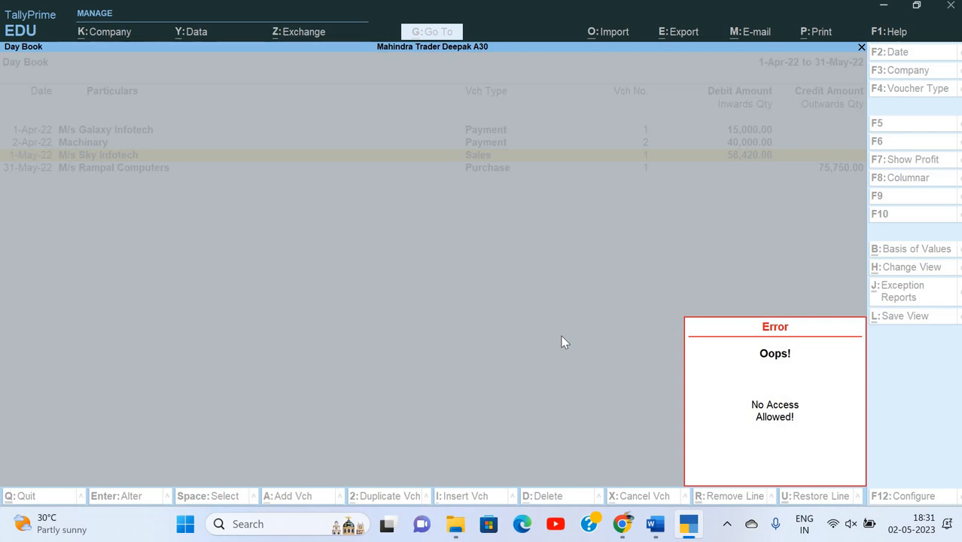
# After the access error, try master alteration and the Day Book via additional reports, then return home.
pyautogui.press('Escape')
pyautogui.press('Escape')
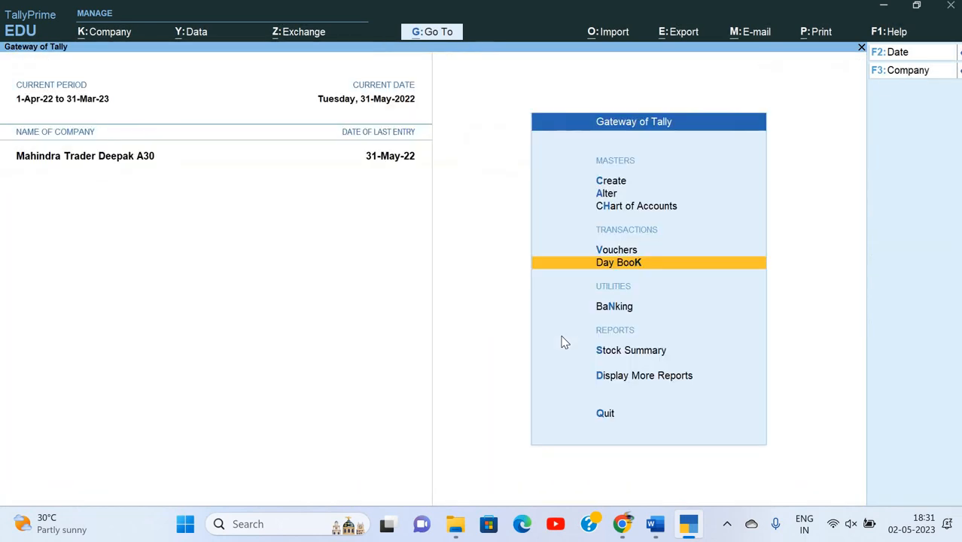
pyautogui.press('Up')
pyautogui.press('Up')
pyautogui.press('Up')
pyautogui.press('Return')
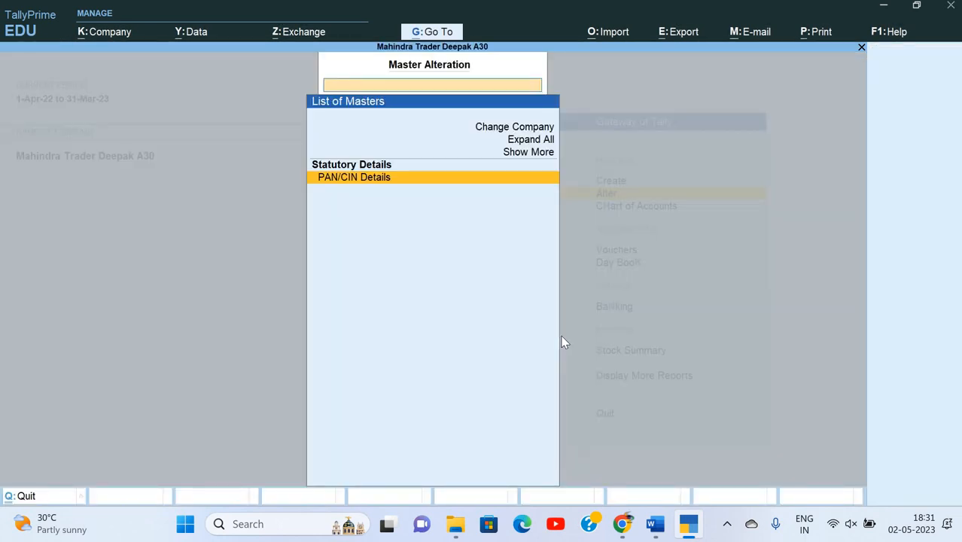
pyautogui.press('Escape')
pyautogui.press('Down')
pyautogui.press('Down')
pyautogui.press('Down')
pyautogui.press('Down')
pyautogui.press('Down')
pyautogui.press('Down')
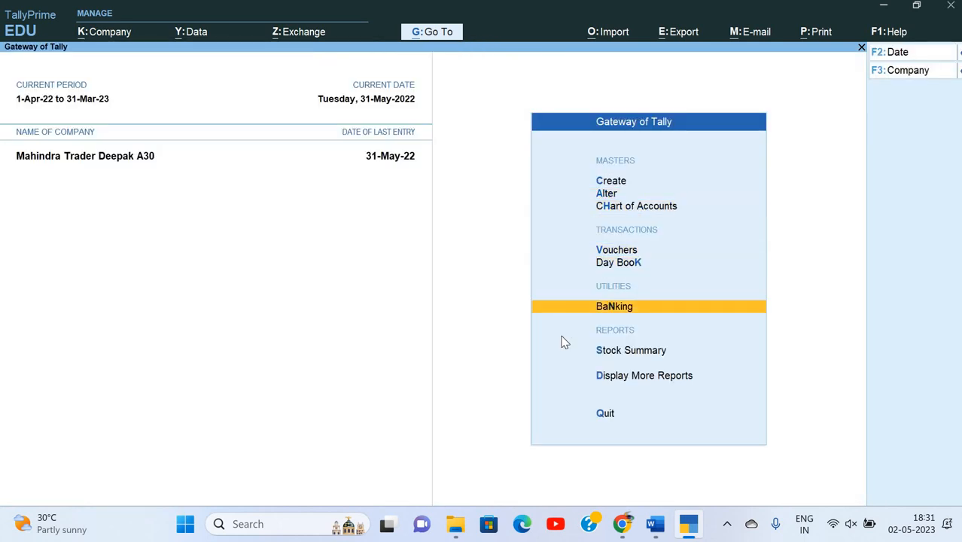
pyautogui.press('Return')
pyautogui.press('Down')
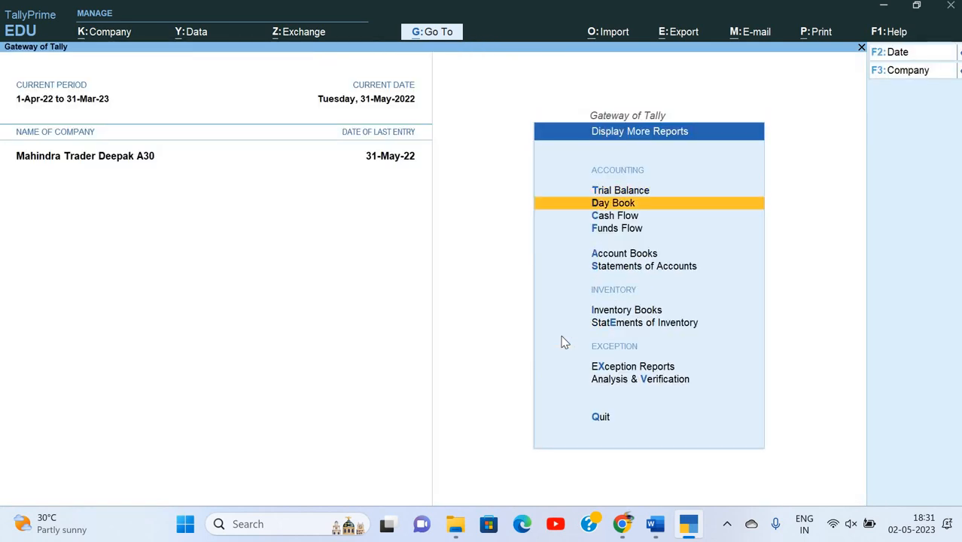
pyautogui.press('Return')
pyautogui.press('Return')
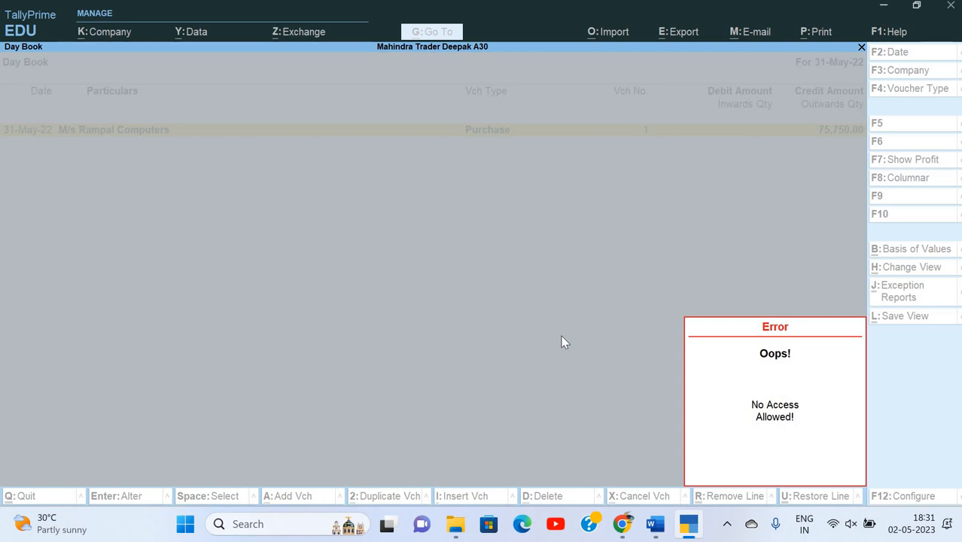
pyautogui.press('Escape')
pyautogui.press('Escape')
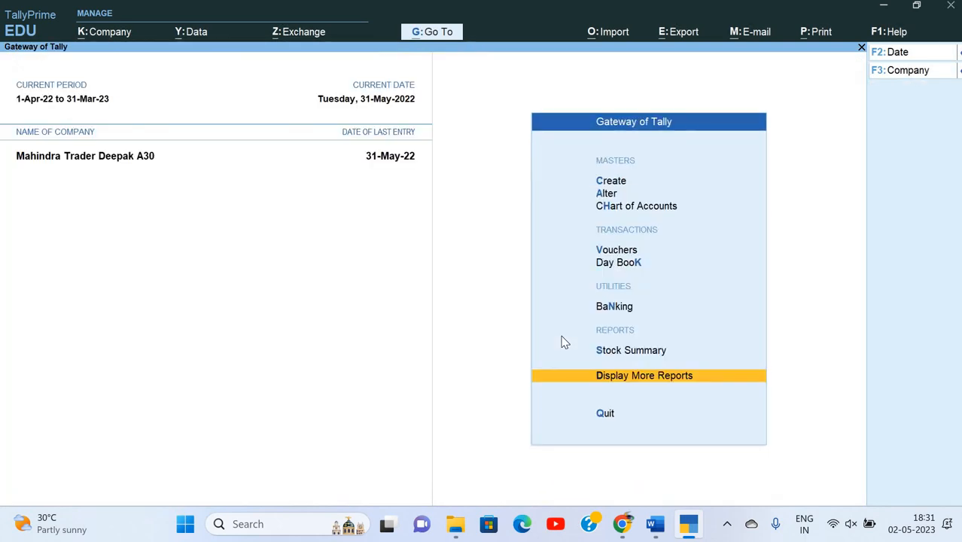
pyautogui.press('Home')
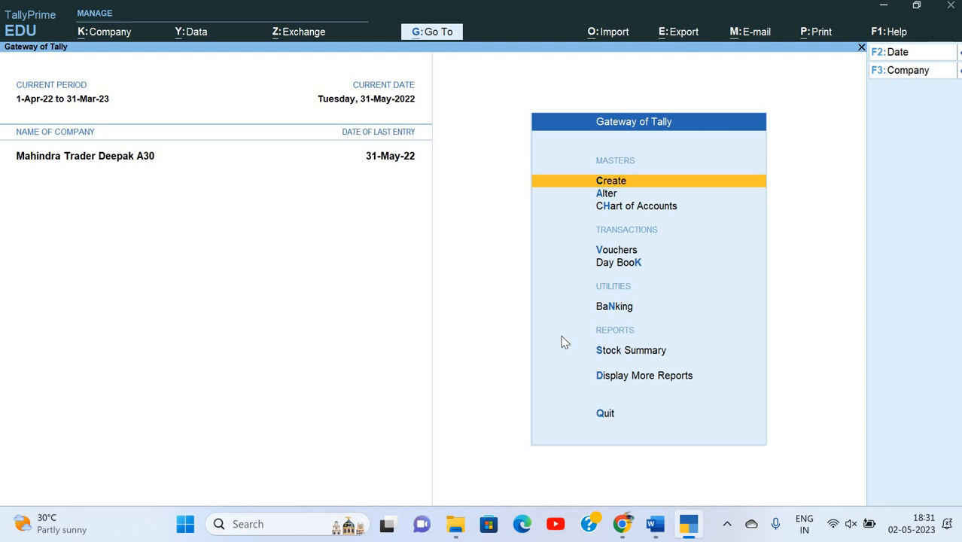
# Read the next task in the assignment document and bring up the company options.
pyautogui.hotkey('alt', 'Tab')
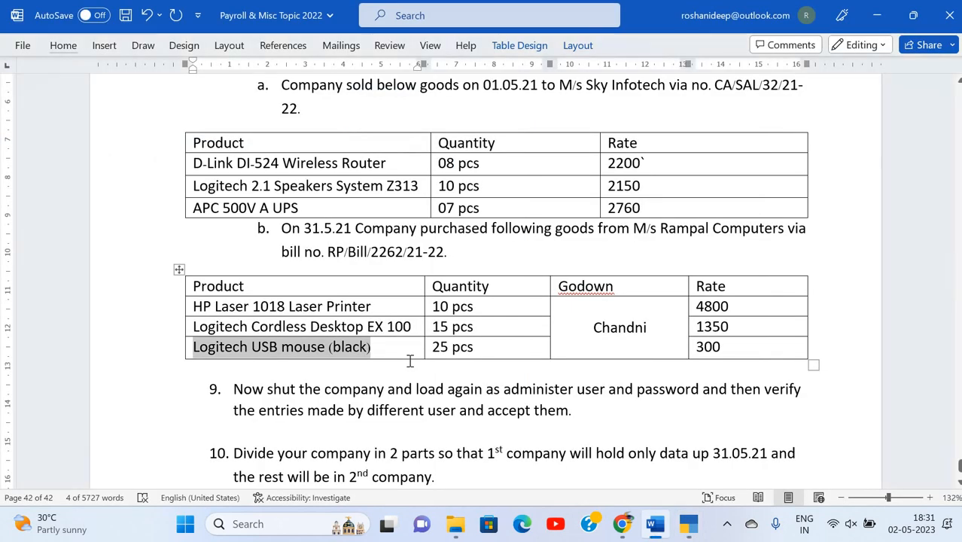
pyautogui.scroll(-3, 408, 359)
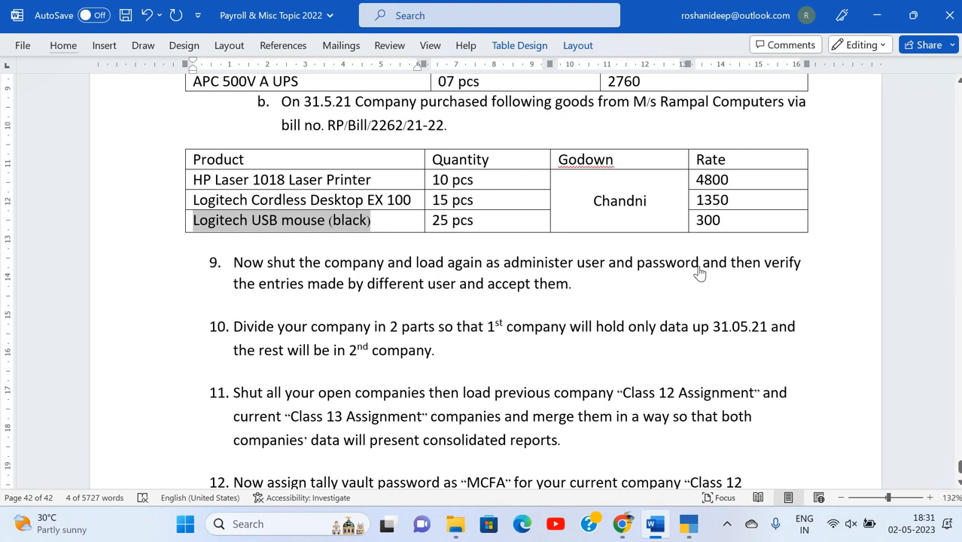
pyautogui.hotkey('alt', 'Tab')
pyautogui.hotkey('alt', 'k')
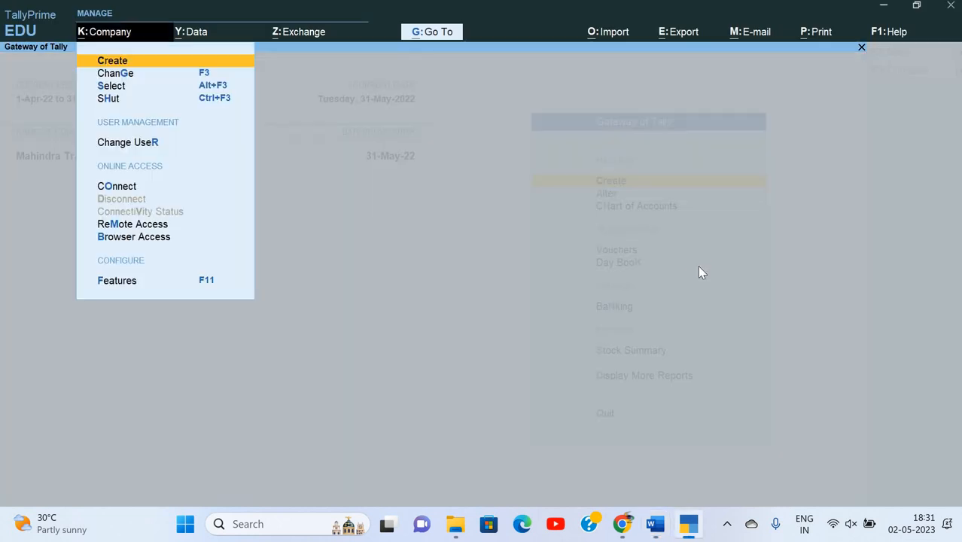
# Shut the company and reopen Mahindra Trader, logging in with the administrator's username and password.
pyautogui.press('h')
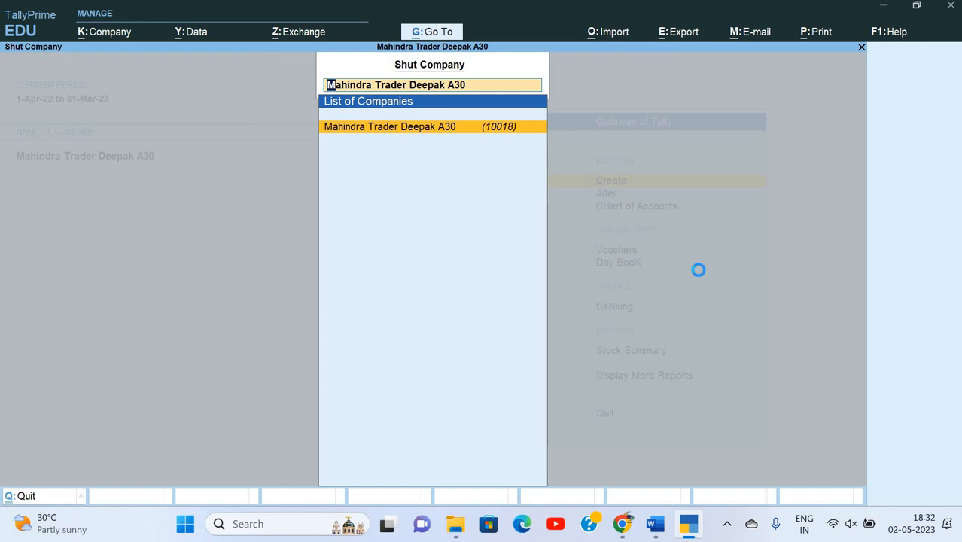
pyautogui.press('Return')
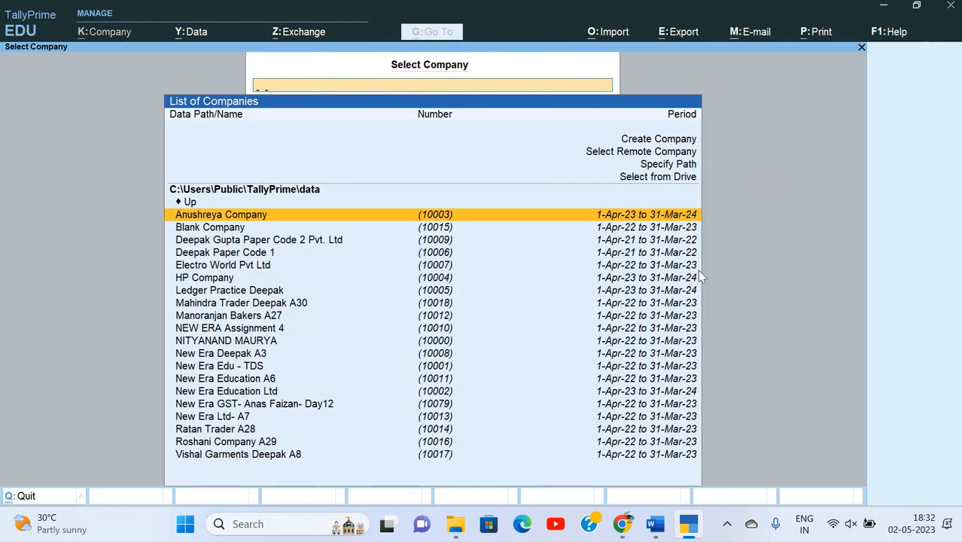
pyautogui.write('mah')
pyautogui.press('Return')
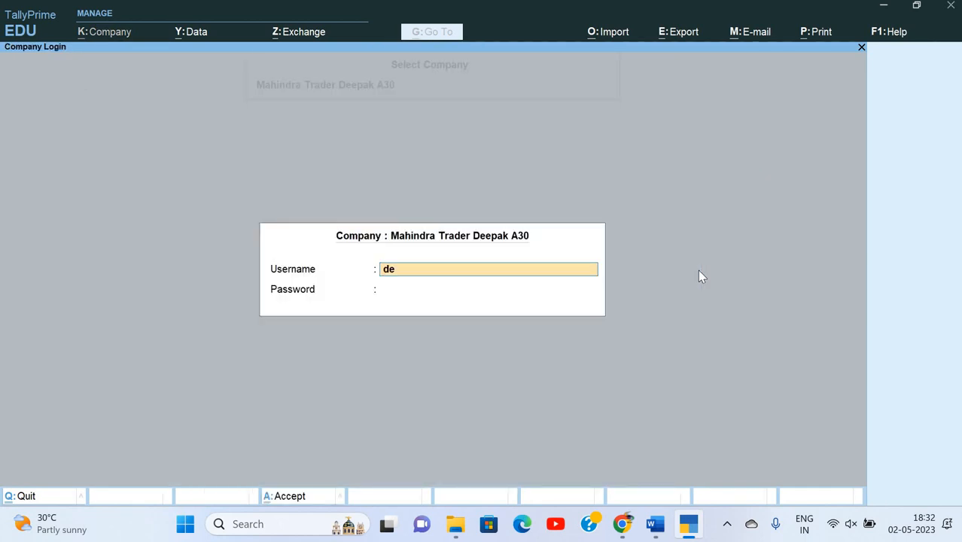
pyautogui.press('Return')
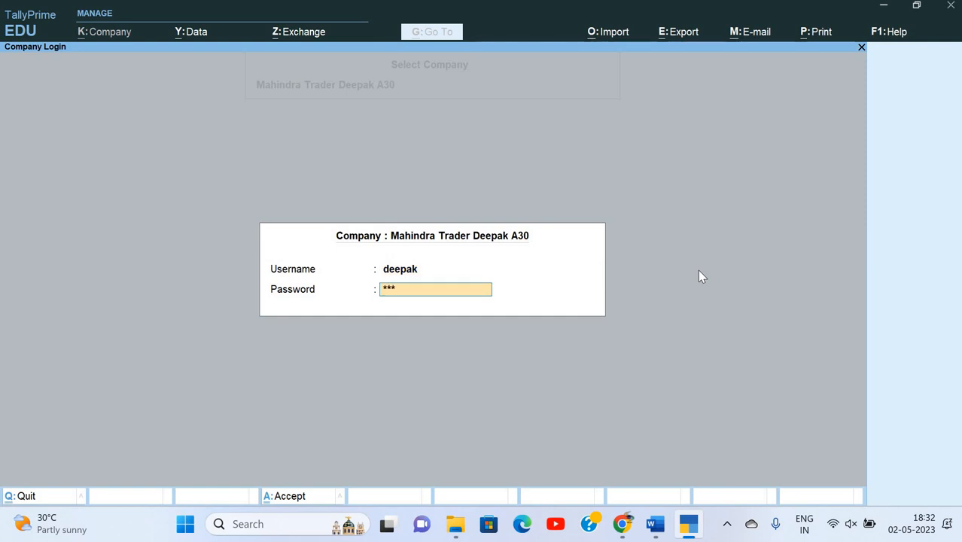
pyautogui.press('Return')
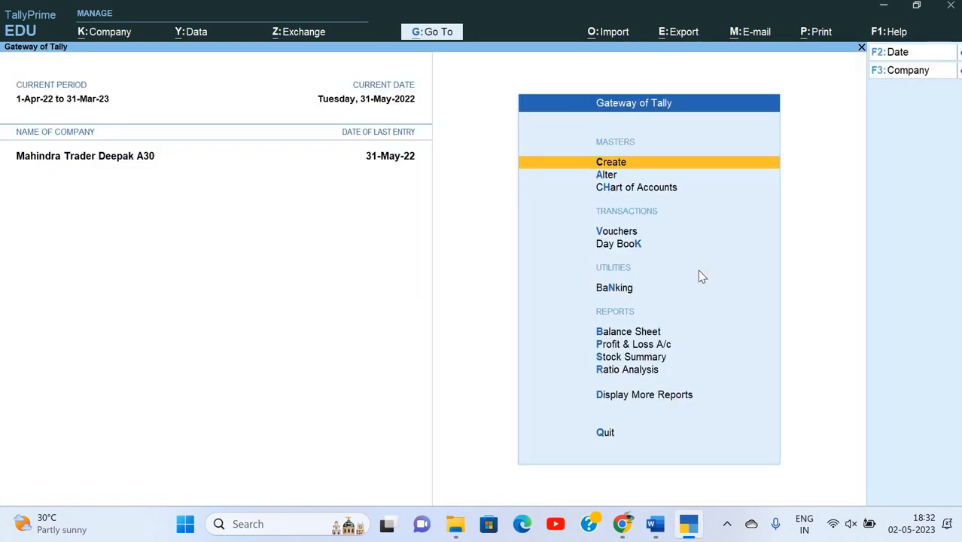
# Open Statements of Accounts > Tally Audit > Users to see per-user audit statistics.
pyautogui.press('Down')
pyautogui.press('Down')
pyautogui.press('Down')
pyautogui.press('Down')
pyautogui.press('Down')
pyautogui.press('Down')
pyautogui.press('Down')
pyautogui.press('Down')
pyautogui.press('Down')
pyautogui.press('Down')
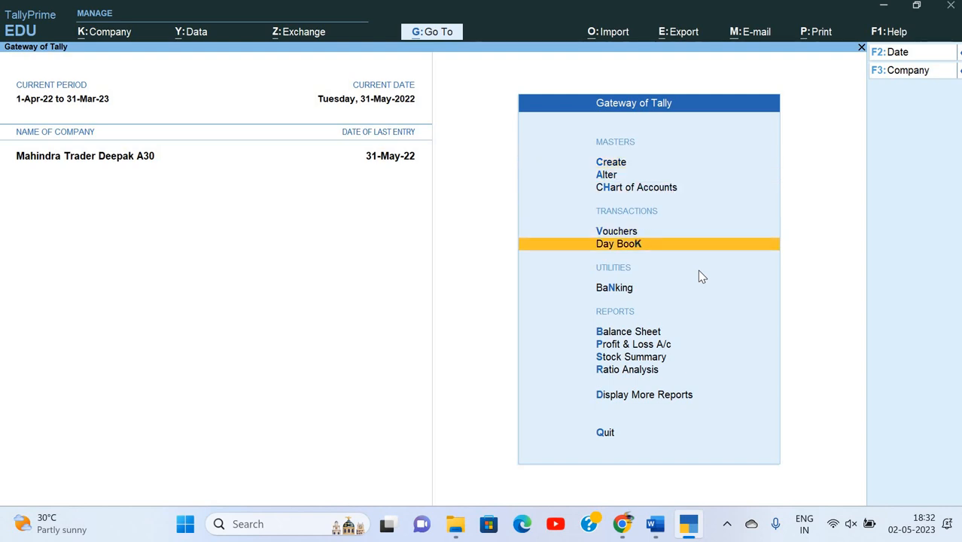
pyautogui.press('Return')
pyautogui.press('Down')
pyautogui.press('Down')
pyautogui.press('Down')
pyautogui.press('Down')
pyautogui.press('Down')
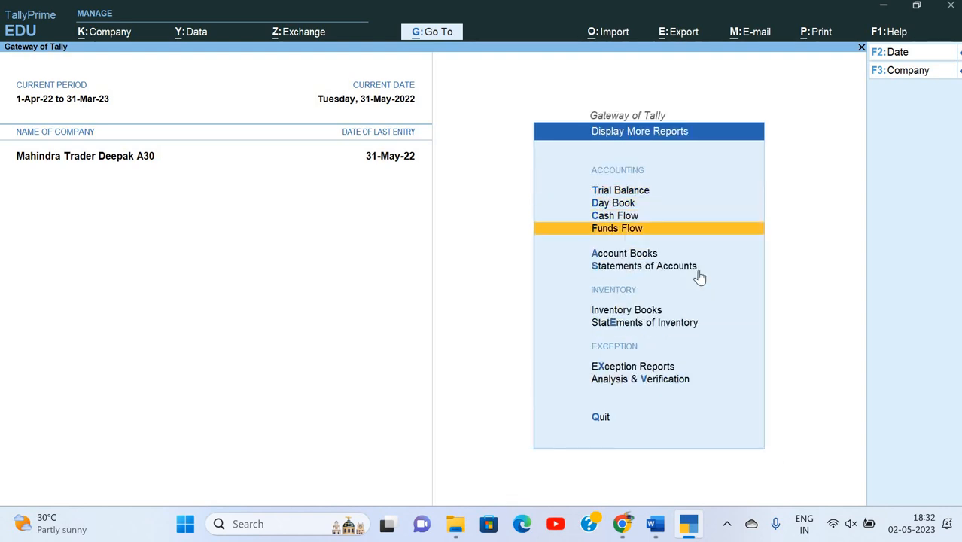
pyautogui.press('Return')
pyautogui.press('Down')
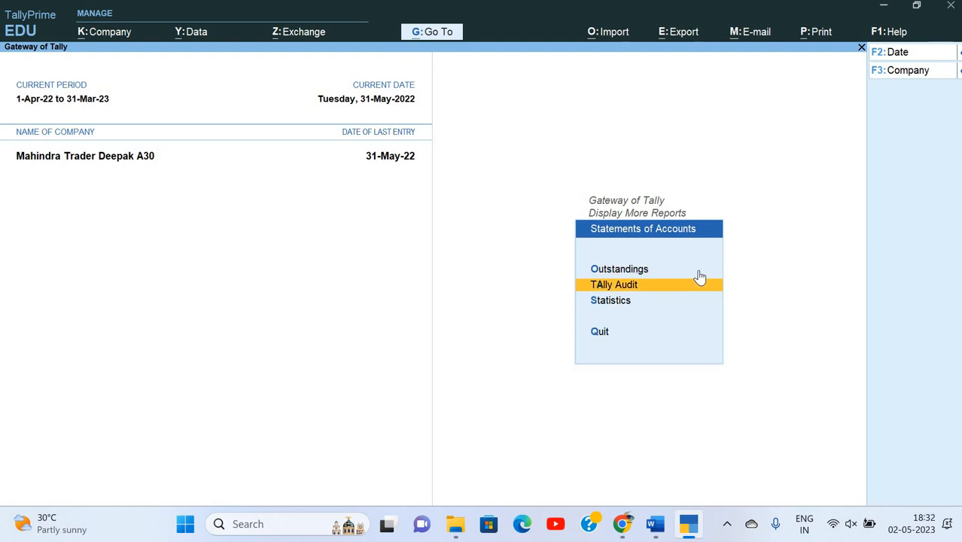
pyautogui.press('Return')
pyautogui.press('Down')
pyautogui.press('Down')
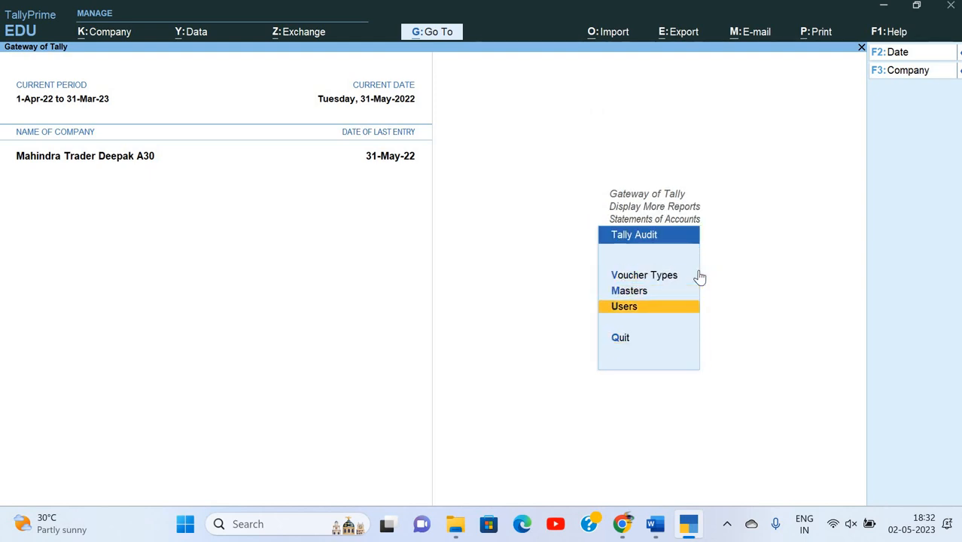
pyautogui.press('Return')
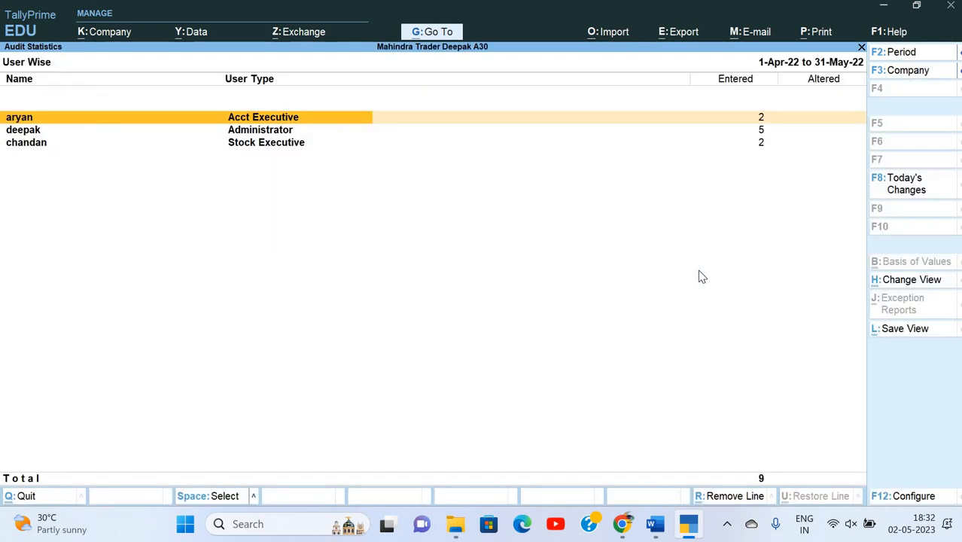
# Drill into the Acct Executive's audit statistics down to the April Payment vouchers.
pyautogui.press('Down')
pyautogui.press('Down')
pyautogui.press('Up')
pyautogui.press('Up')
pyautogui.press('Down')
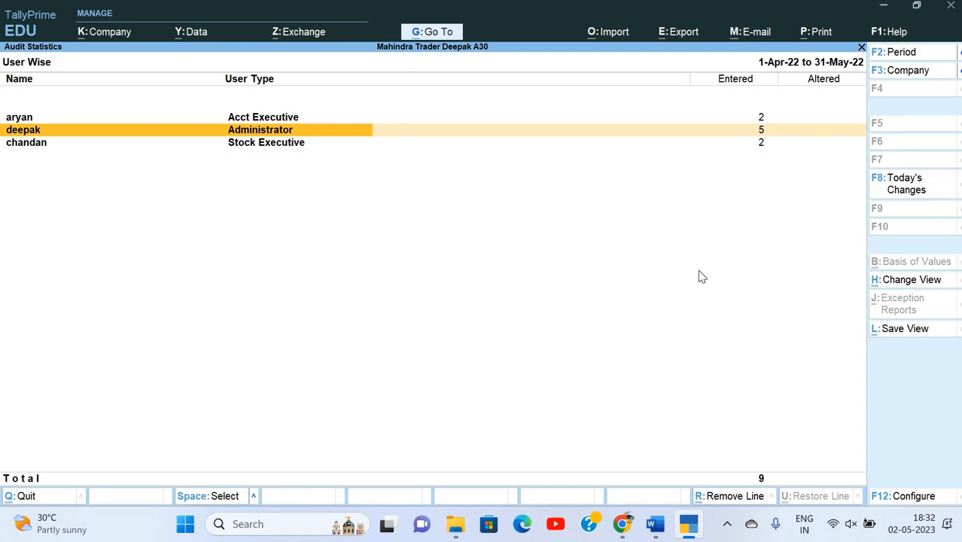
pyautogui.press('Up')
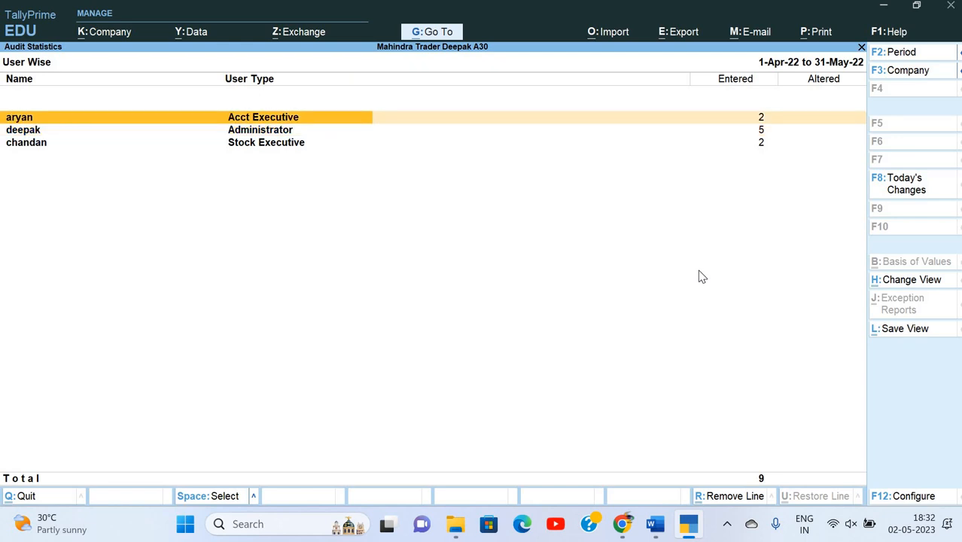
pyautogui.press('Down')
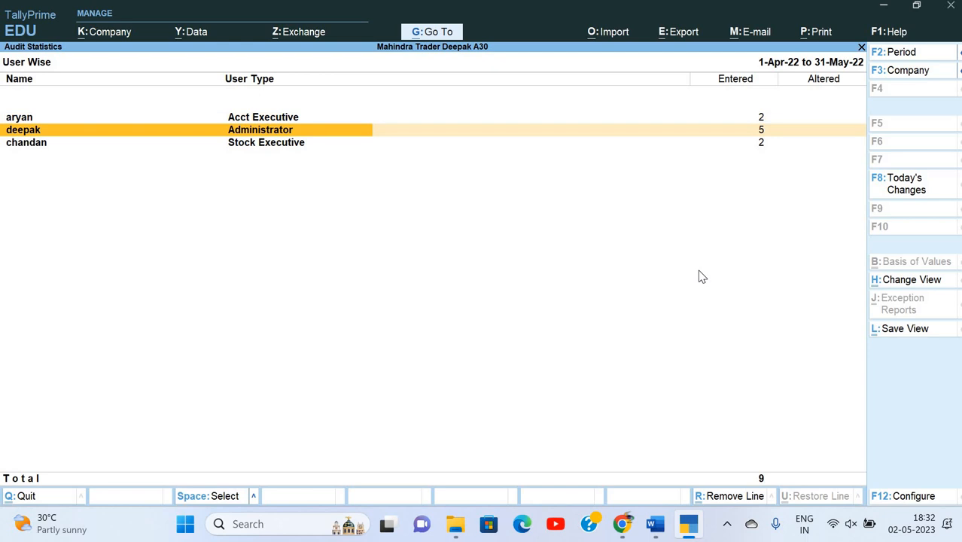
pyautogui.press('Up')
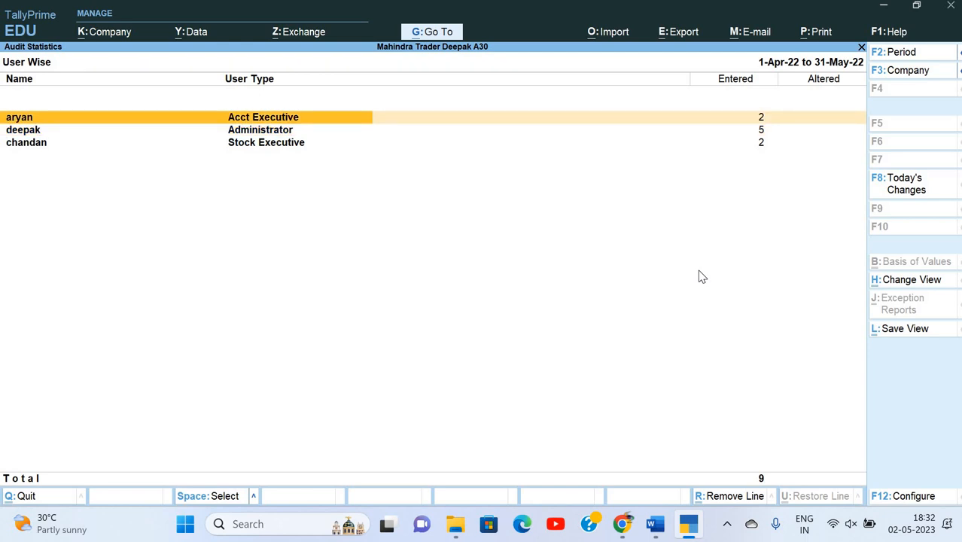
pyautogui.press('Return')
pyautogui.press('Return')
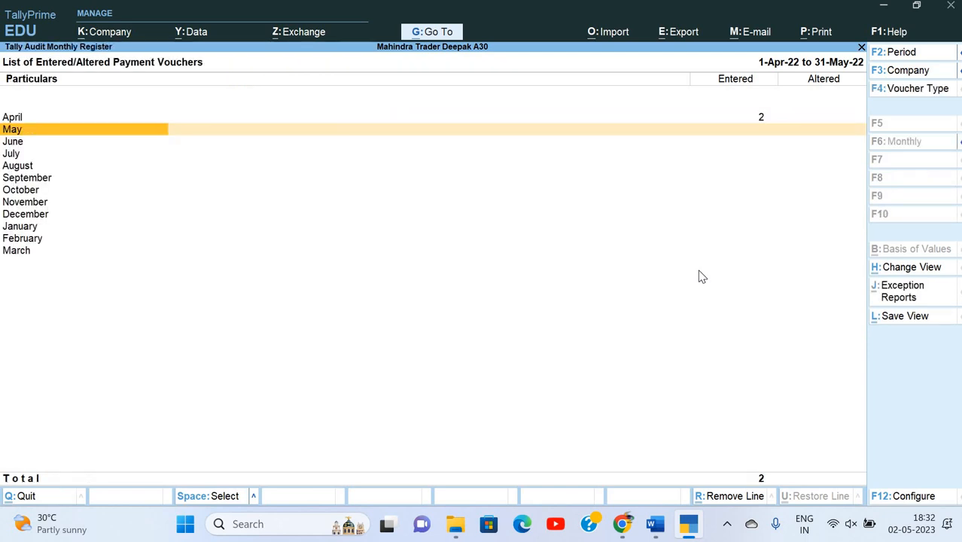
pyautogui.press('Up')
pyautogui.press('Return')
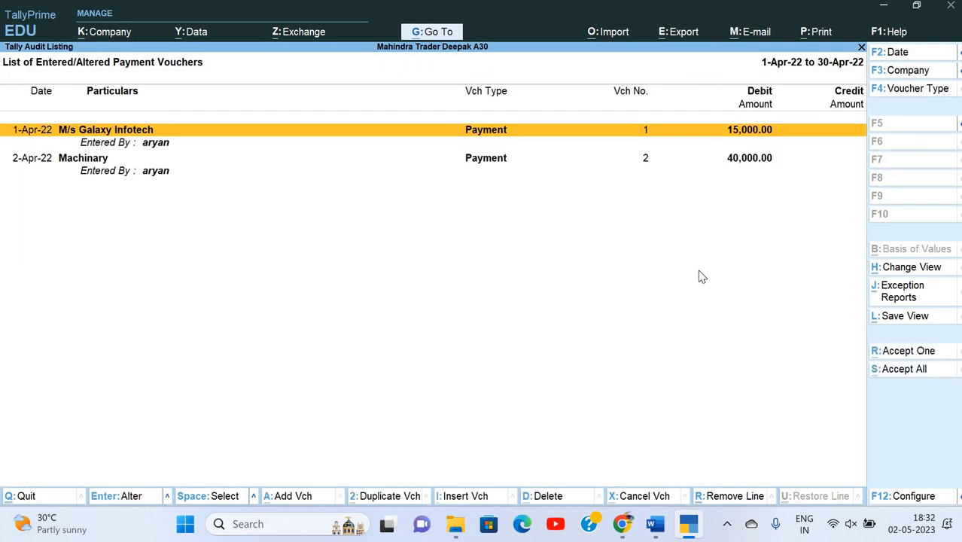
# Open the Galaxy Infotech payment voucher and close it without changes.
pyautogui.press('Down')
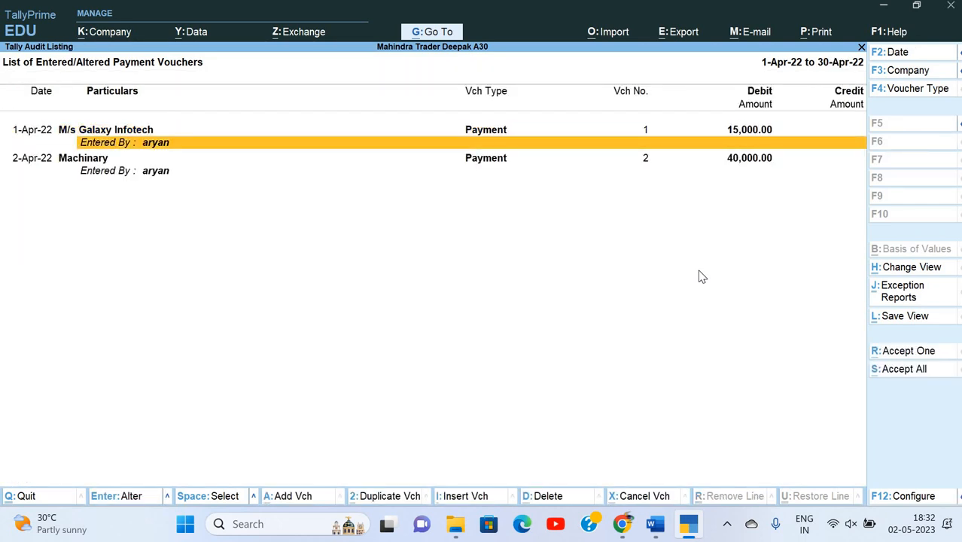
pyautogui.press('Down')
pyautogui.press('Down')
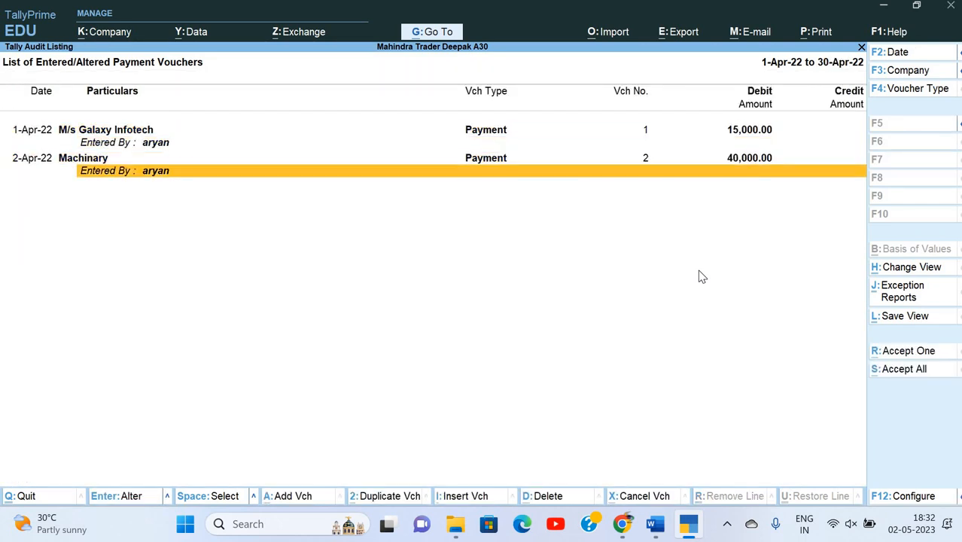
pyautogui.press('Up')
pyautogui.press('Up')
pyautogui.press('Return')
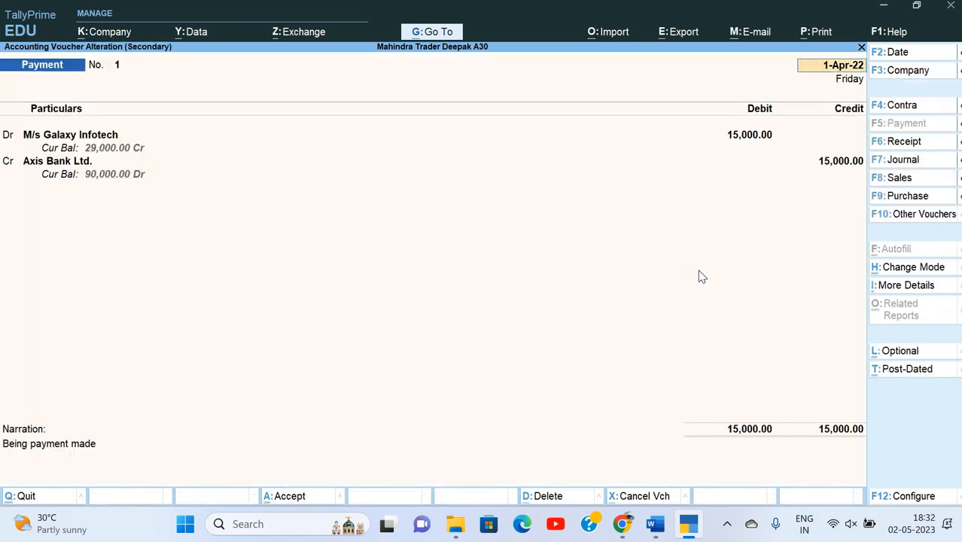
pyautogui.press('Return')
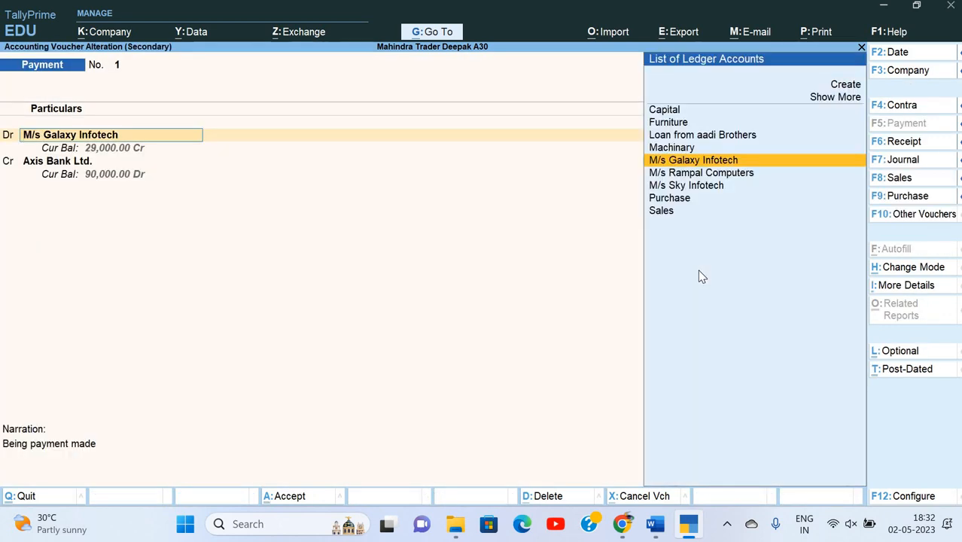
pyautogui.press('BackSpace')
pyautogui.press('Escape')
# Change the Machinary payment's narration to 'Being machinery purchase' and save it.
pyautogui.press('Down')
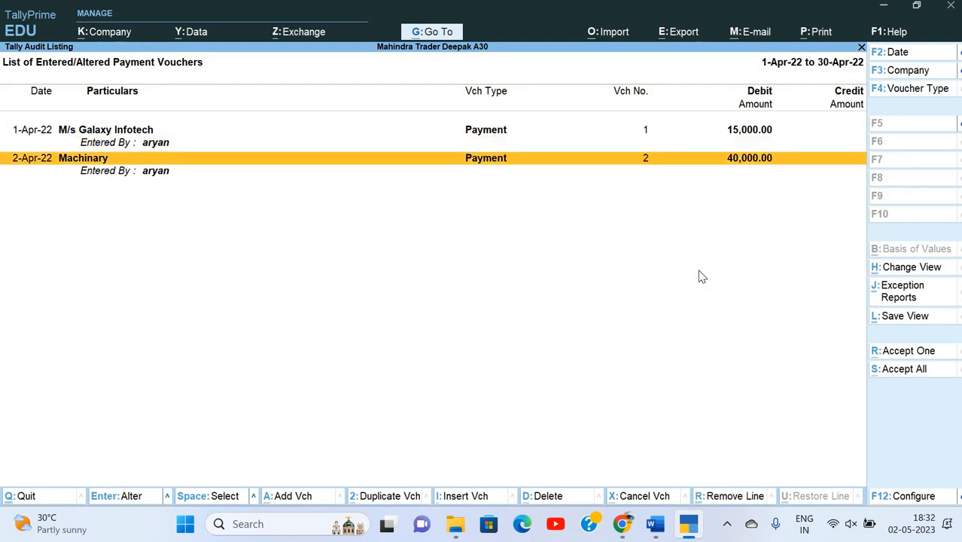
pyautogui.press('Return')
pyautogui.press('Return')
pyautogui.press('Return')
pyautogui.press('Return')
pyautogui.press('Return')
pyautogui.press('Return')
pyautogui.press('Return')
pyautogui.press('Return')
pyautogui.press('Return')
pyautogui.press('Return')
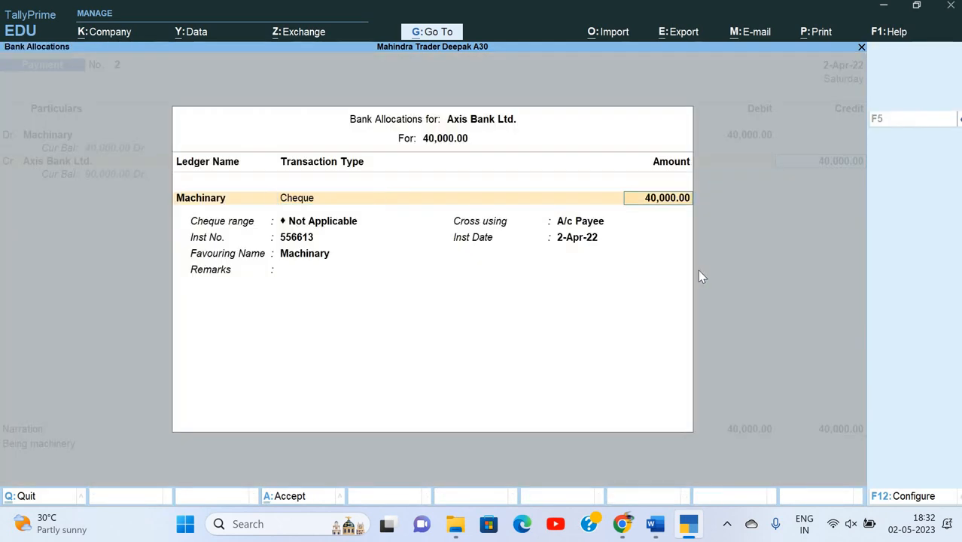
pyautogui.press('Return')
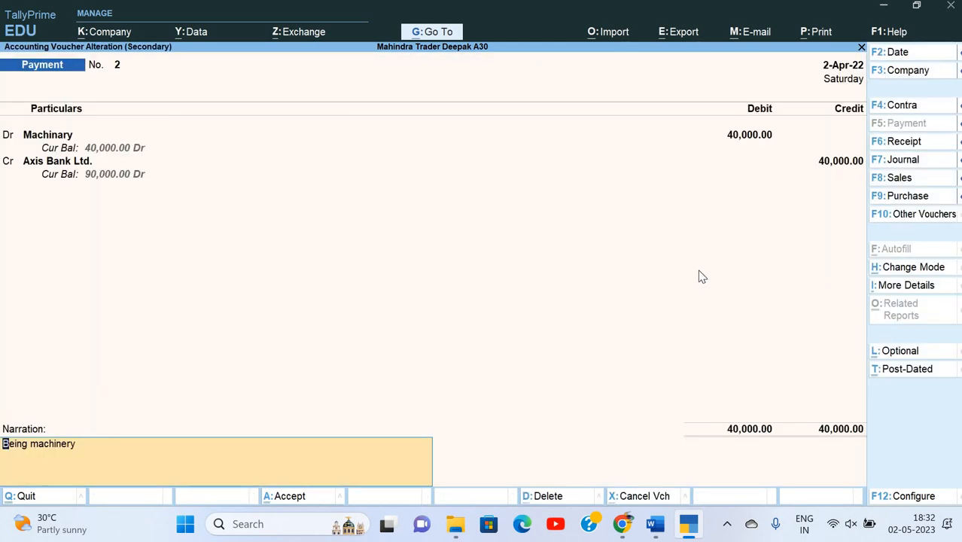
pyautogui.write('bdeep')
pyautogui.press('BackSpace')
pyautogui.press('BackSpace')
pyautogui.press('BackSpace')
pyautogui.press('BackSpace')
pyautogui.press('BackSpace')
pyautogui.press('BackSpace')
pyautogui.write('purchase')
pyautogui.press('Return')
pyautogui.press('y')
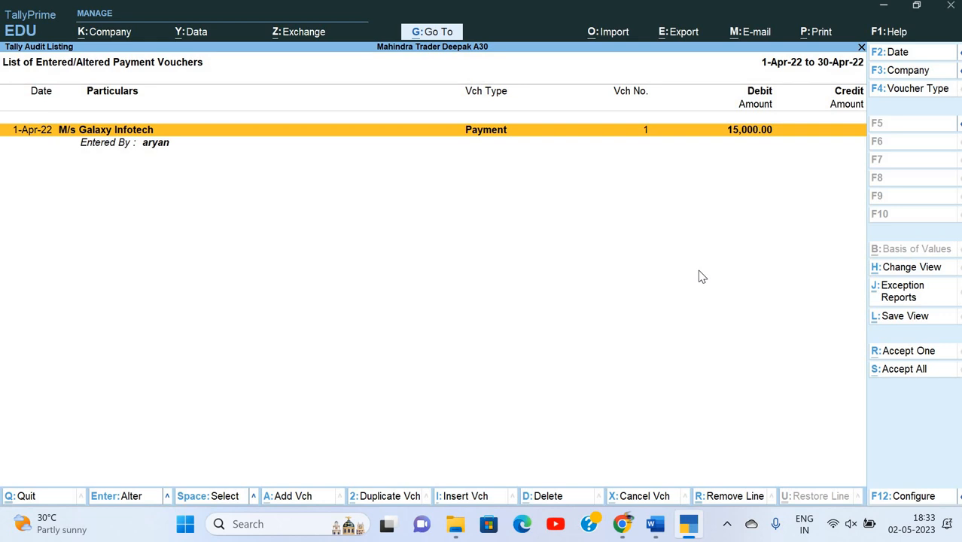
# Review the Galaxy Infotech payment voucher and accept it as verified.
pyautogui.click(440, 148)
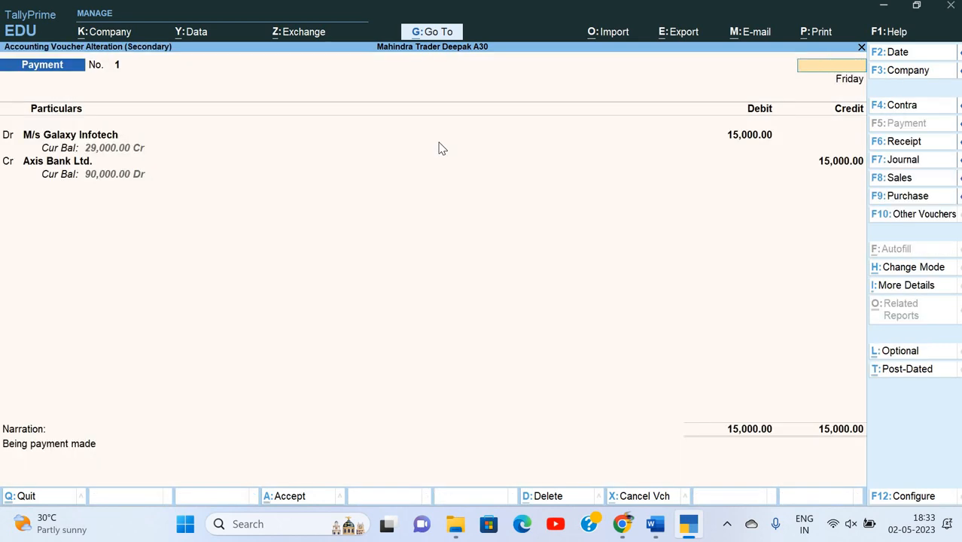
pyautogui.press('Escape')
pyautogui.press('y')
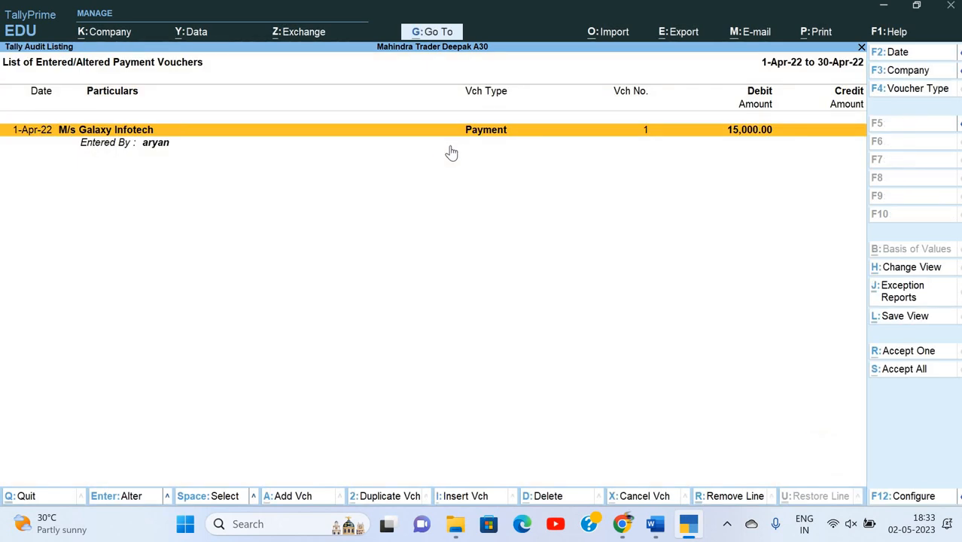
pyautogui.click(907, 376)
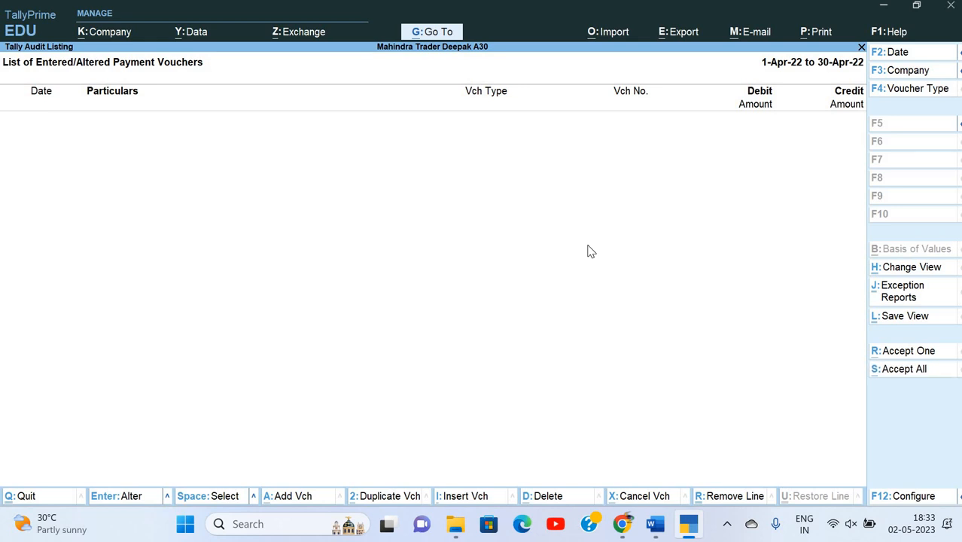
# Go back to the User Wise audit list and open the Stock Executive's voucher statistics.
pyautogui.press('Escape')
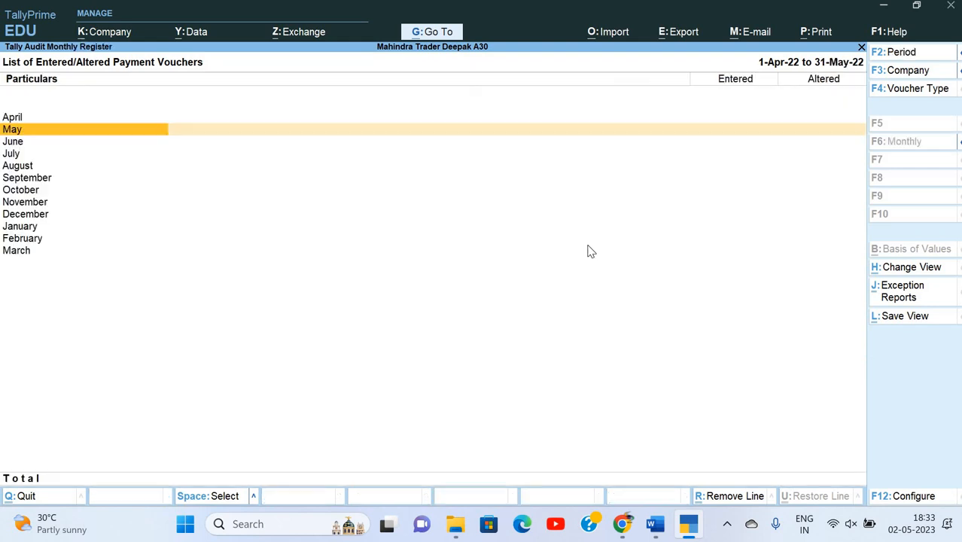
pyautogui.press('Escape')
pyautogui.press('Escape')
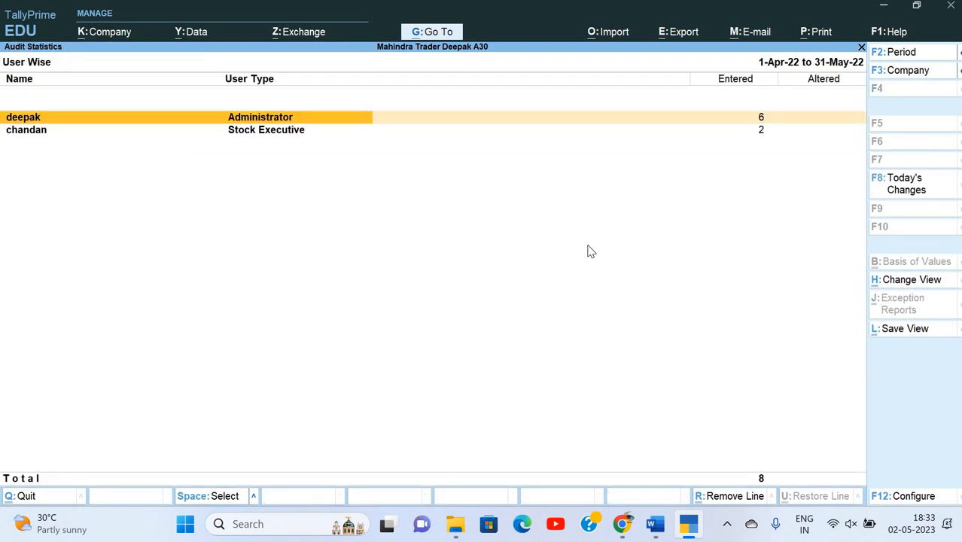
pyautogui.press('Down')
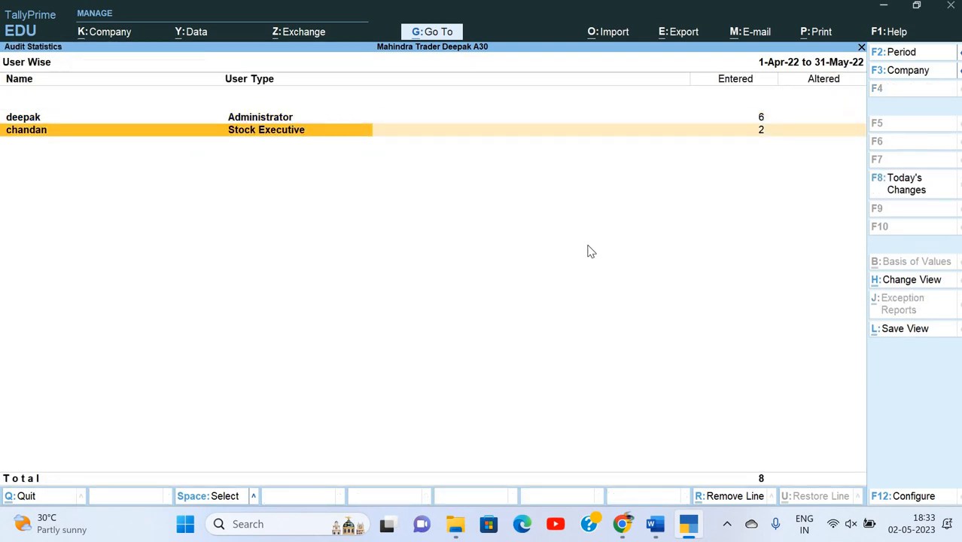
pyautogui.press('Up')
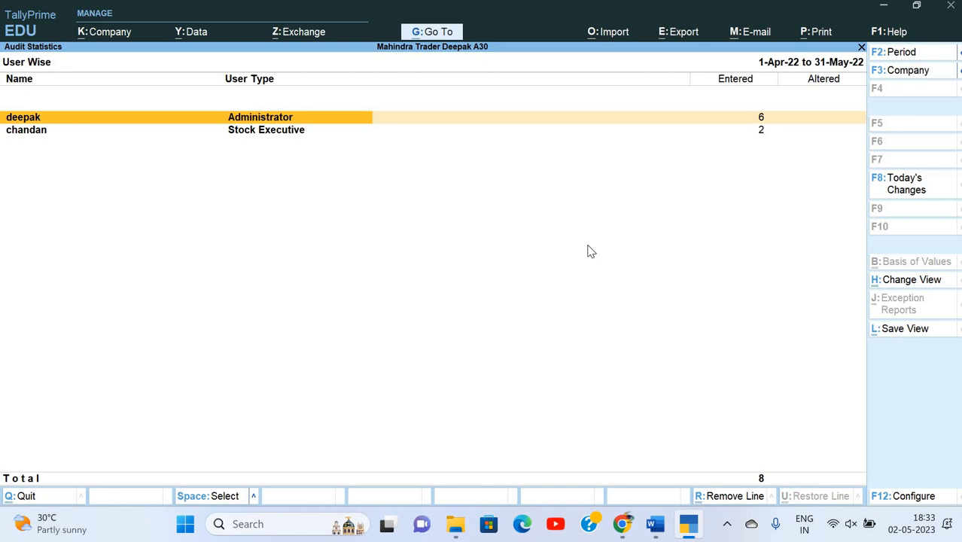
pyautogui.press('Down')
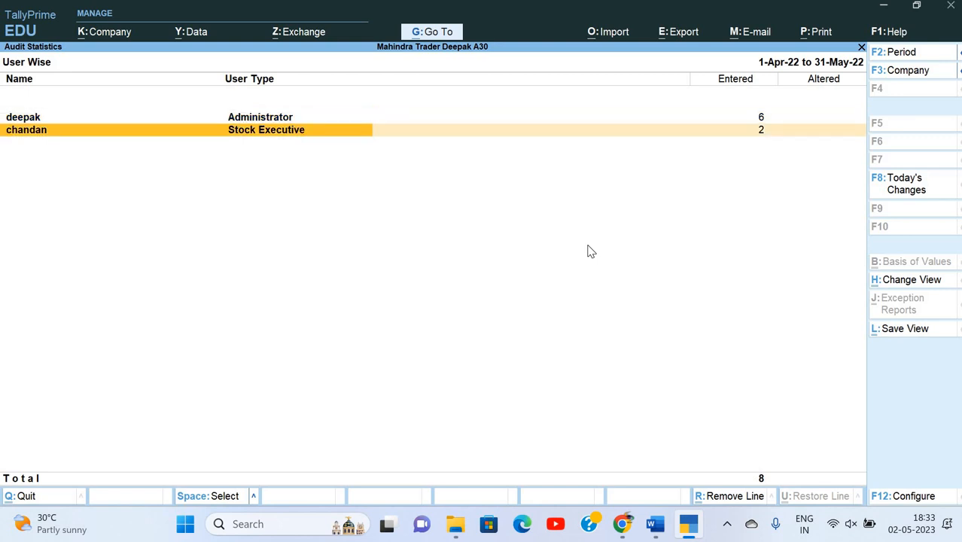
pyautogui.press('Return')
pyautogui.press('Down')
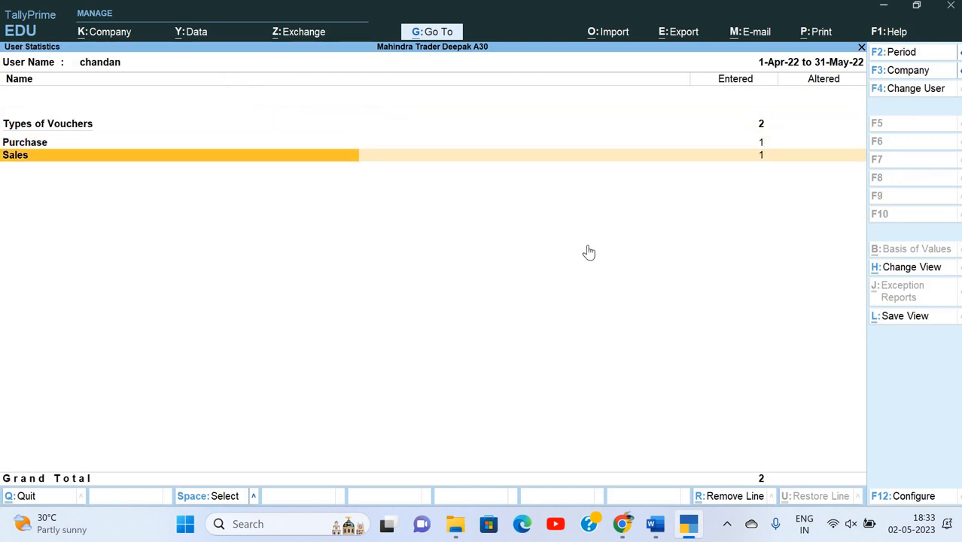
# Review the May purchase from M/s Rampal Computers, with the period starting 1-4-2022.
pyautogui.press('Up')
pyautogui.press('Return')
pyautogui.press('Return')
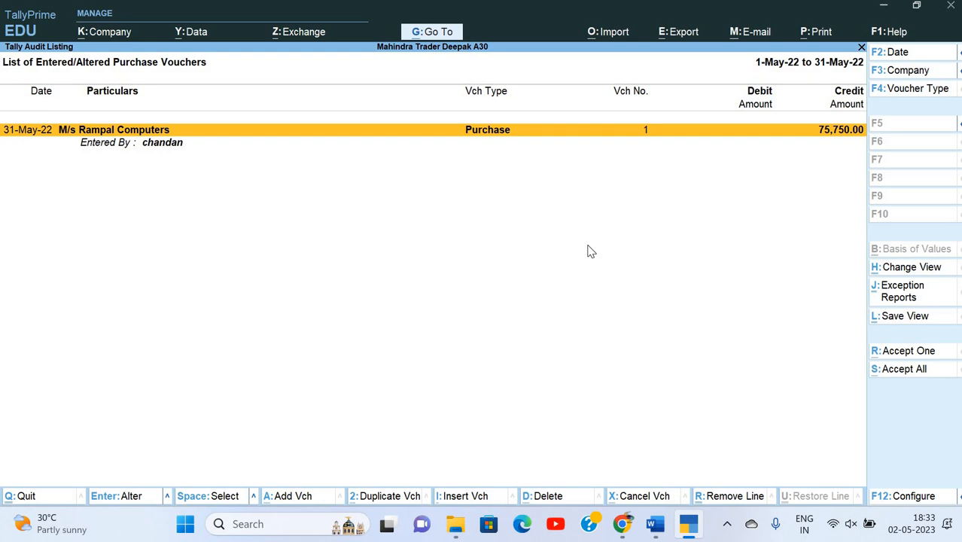
pyautogui.press('Down')
pyautogui.press('Up')
pyautogui.press('F2')
pyautogui.write('1-4-2022')
pyautogui.press('Return')
pyautogui.press('Return')
pyautogui.press('Escape')
pyautogui.press('Escape')
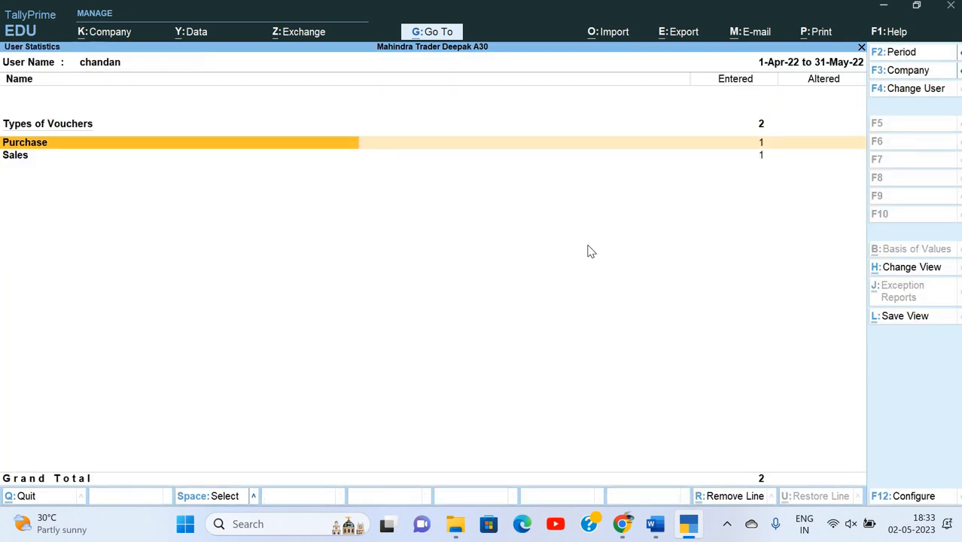
# Review the May sale to M/s Sky Infotech, then bring up the Word exercise sheet.
pyautogui.press('Down')
pyautogui.press('Return')
pyautogui.press('Return')
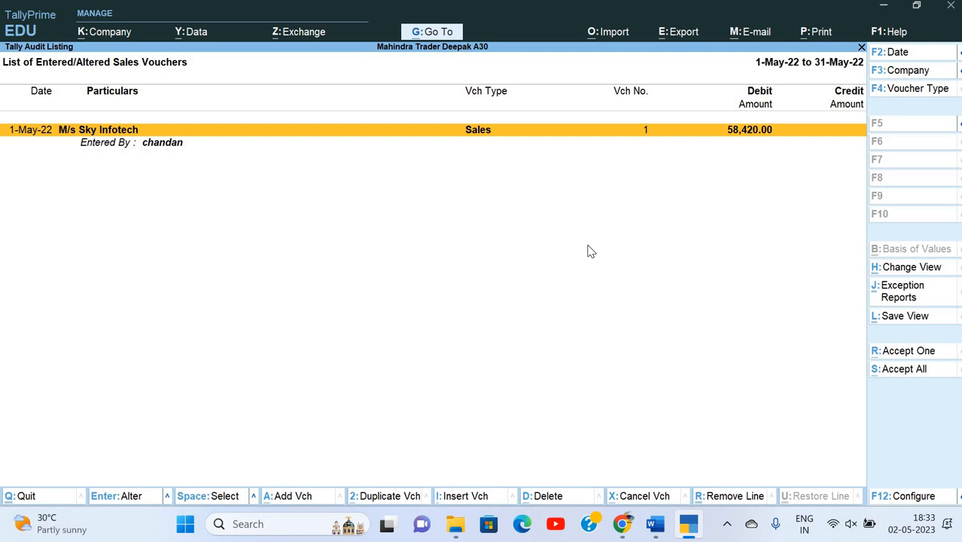
pyautogui.press('Escape')
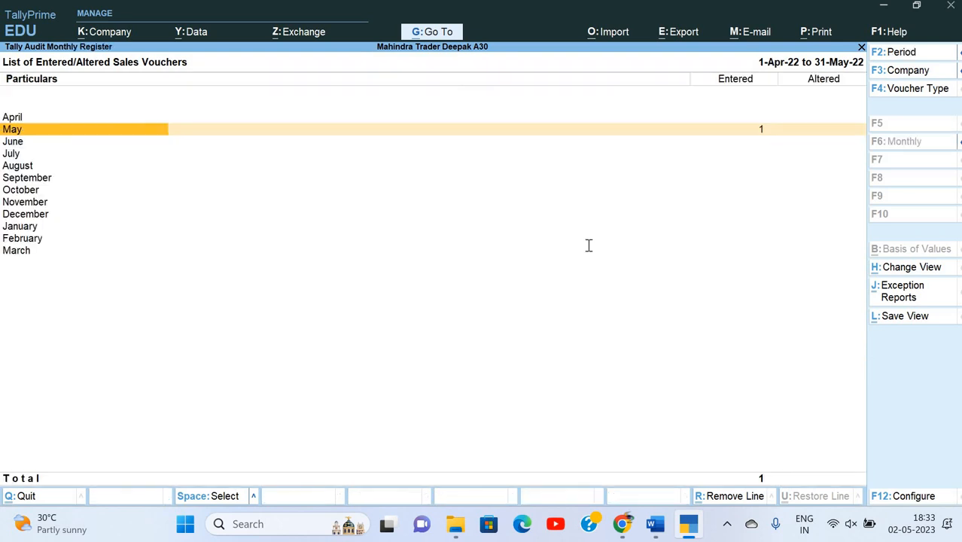
pyautogui.hotkey('alt', 'Tab')
pyautogui.scroll(10, 588, 243)
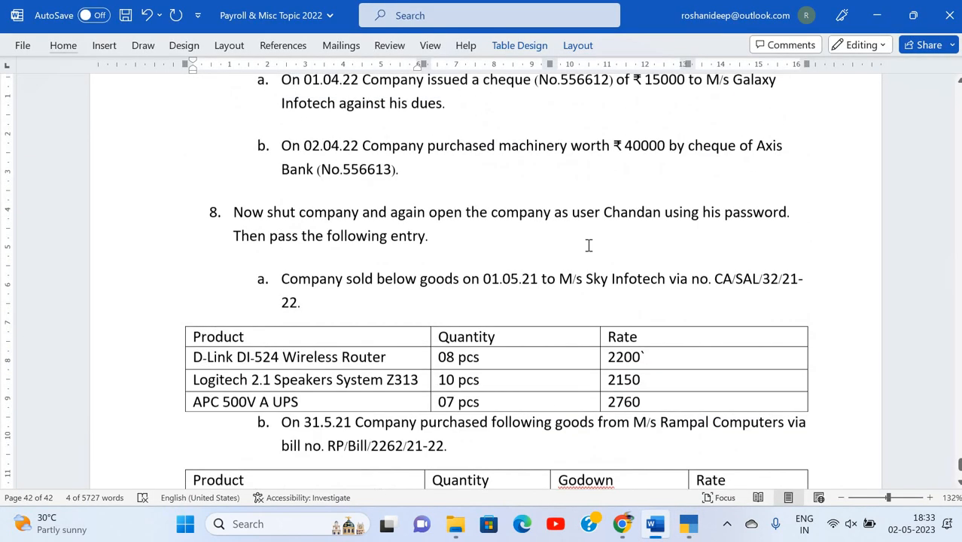
# Read tasks 8–10 in the Word exercise and return to TallyPrime's sales register.
pyautogui.scroll(1, 452, 197)
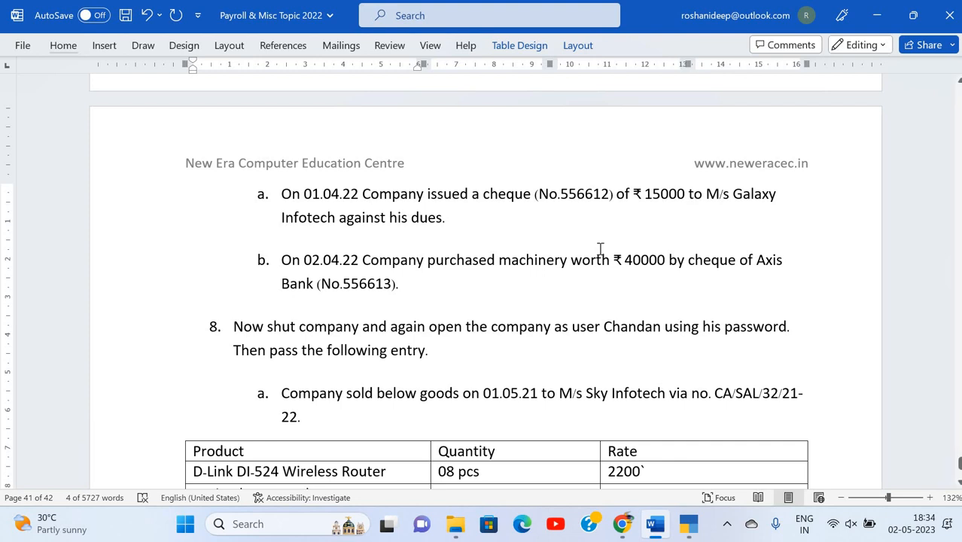
pyautogui.scroll(-8, 600, 248)
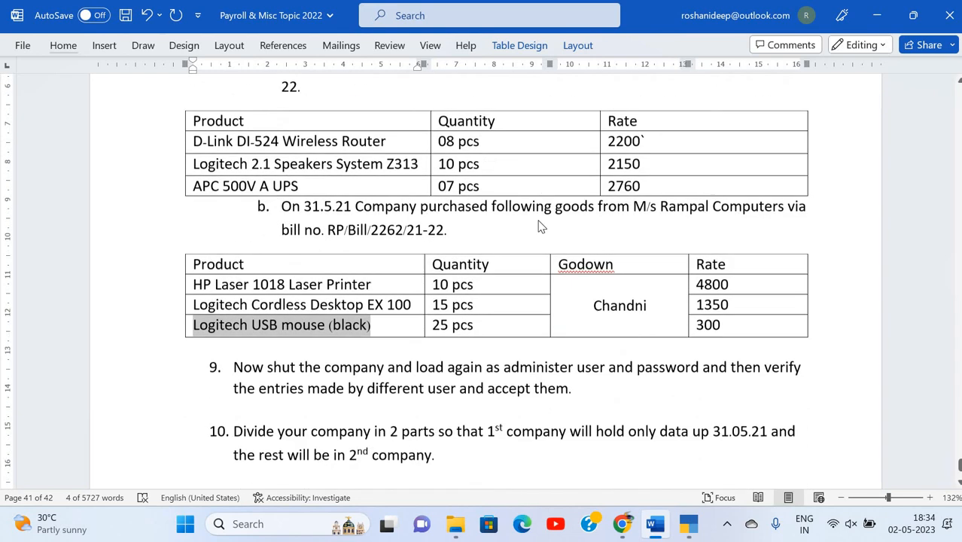
pyautogui.hotkey('alt', 'Tab')
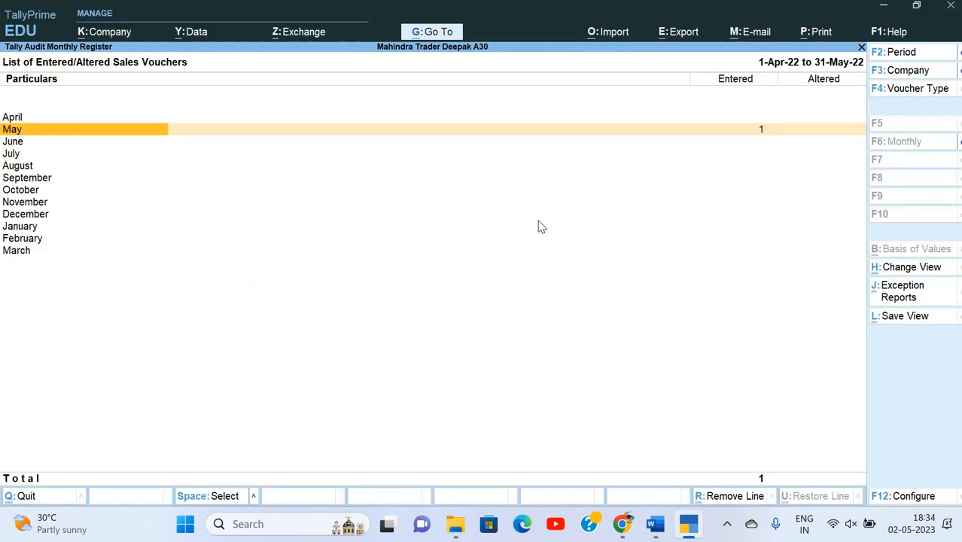
# In the May purchase voucher, regroup M/s Rampal Computers under Sundry Creditors and save.
pyautogui.press('Escape')
pyautogui.press('Return')
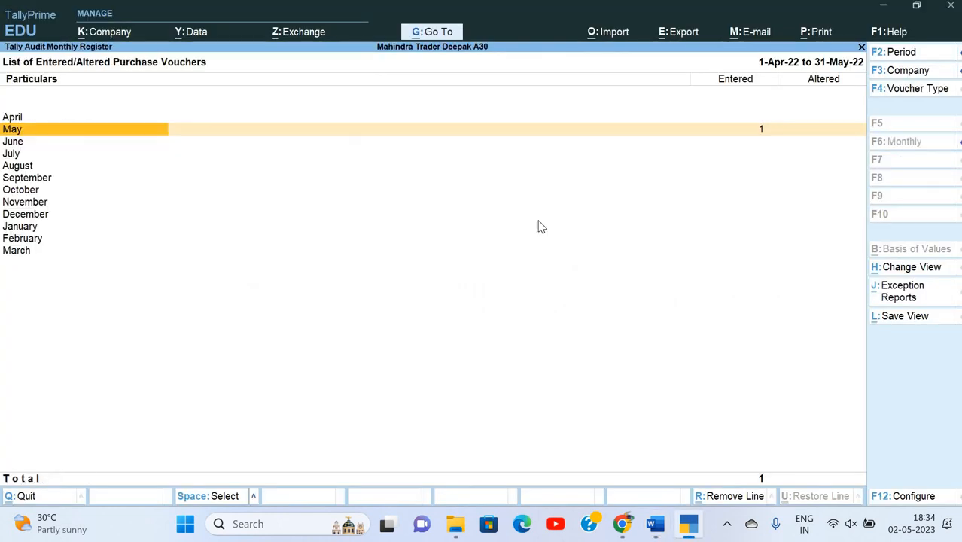
pyautogui.press('Return')
pyautogui.press('Return')
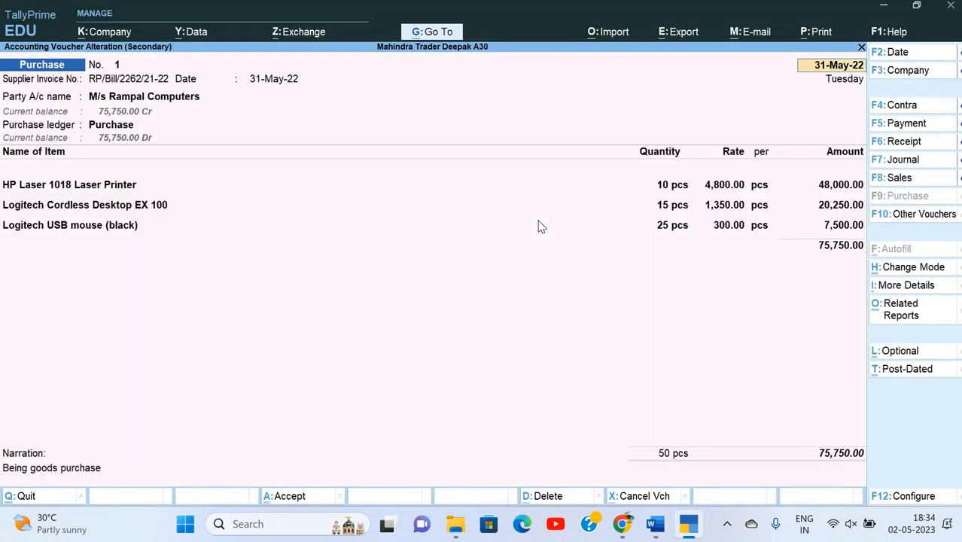
pyautogui.press('Return')
pyautogui.press('Return')
pyautogui.press('Return')
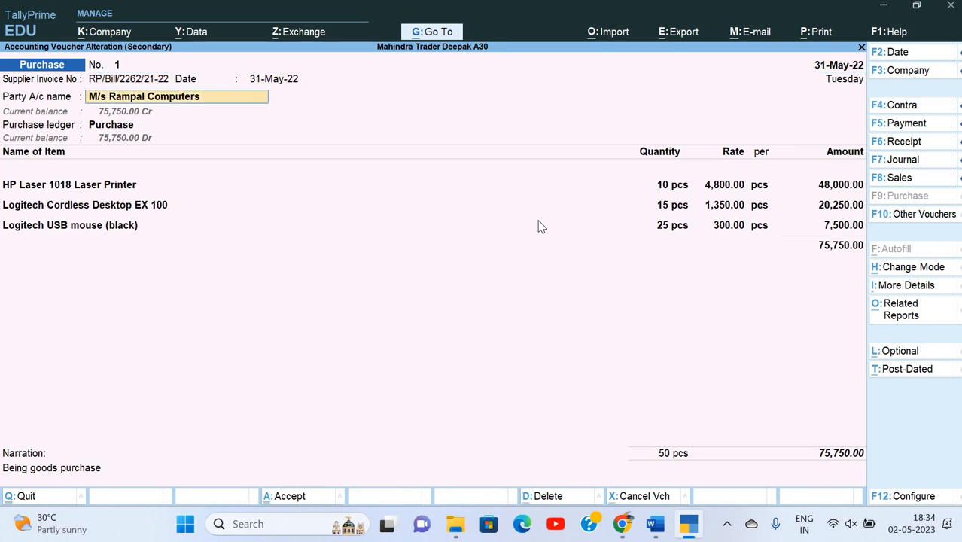
pyautogui.hotkey('ctrl', 'Return')
pyautogui.press('Return')
pyautogui.press('Return')
pyautogui.write('Sun')
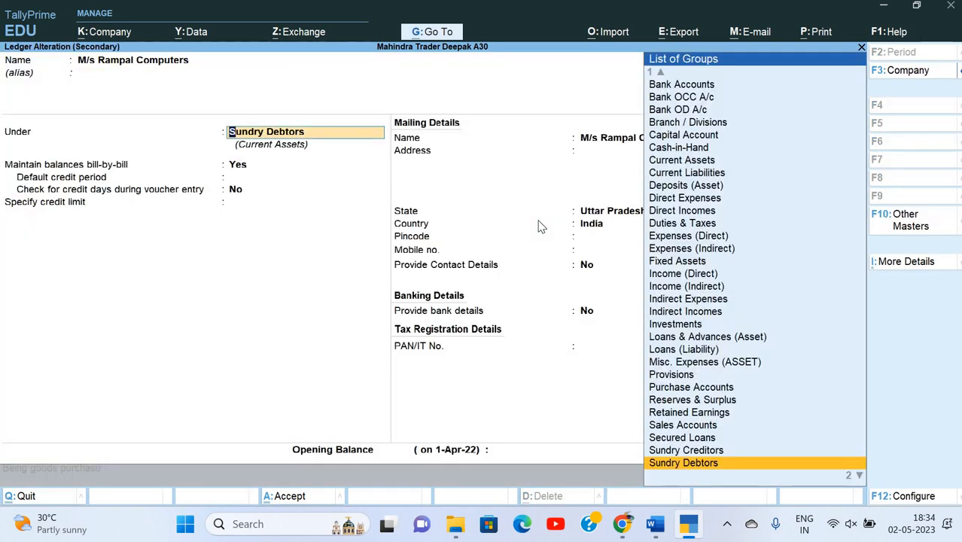
pyautogui.press('Return')
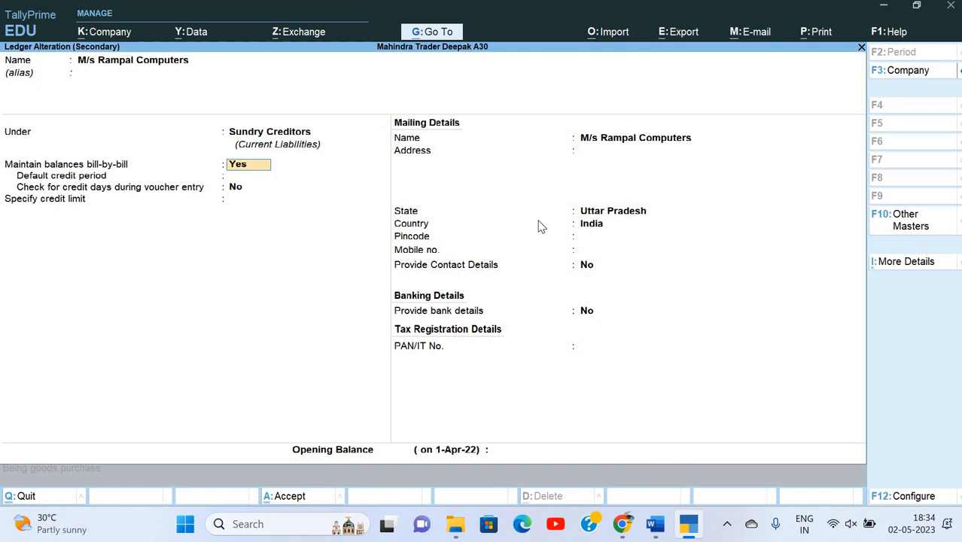
pyautogui.hotkey('ctrl', 'a')
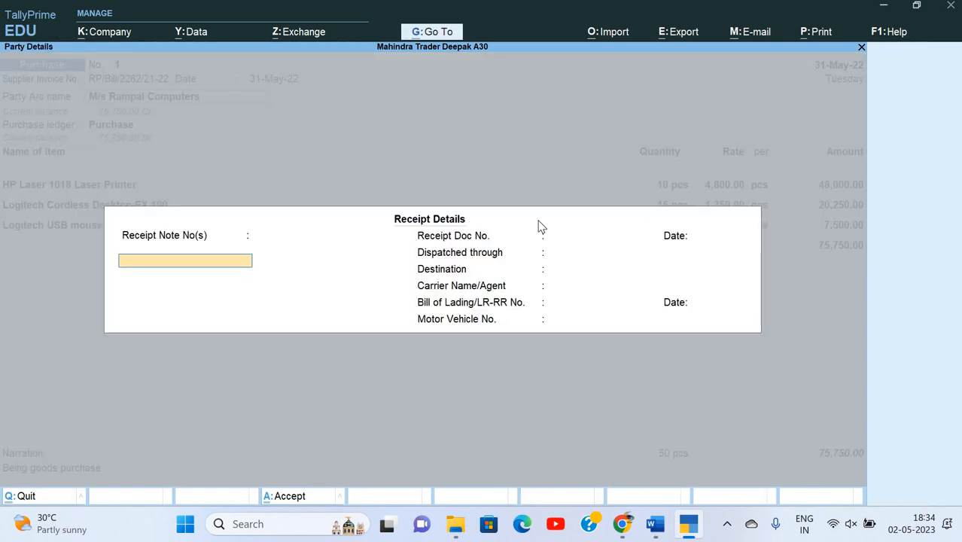
pyautogui.hotkey('ctrl', 'a')
pyautogui.hotkey('ctrl', 'a')
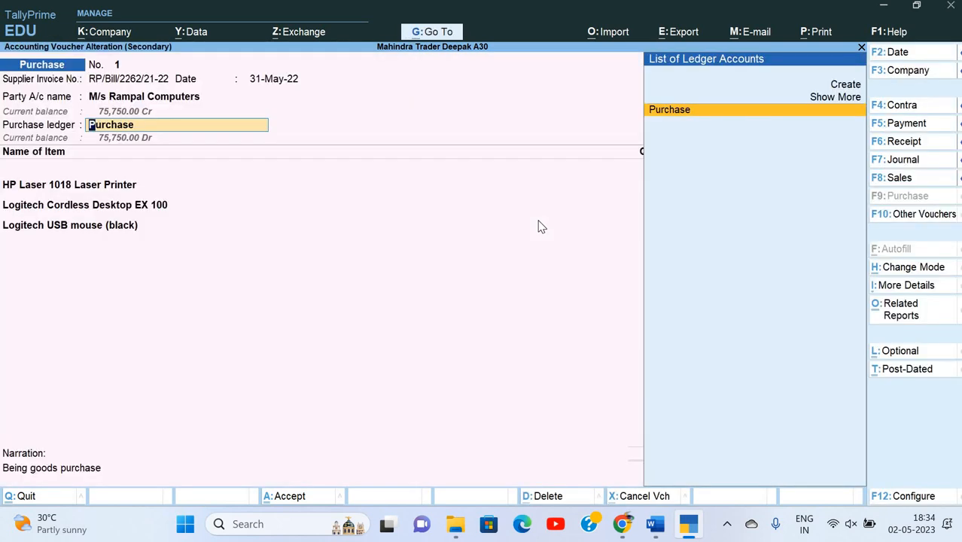
pyautogui.press('Return')
pyautogui.hotkey('ctrl', 'a')
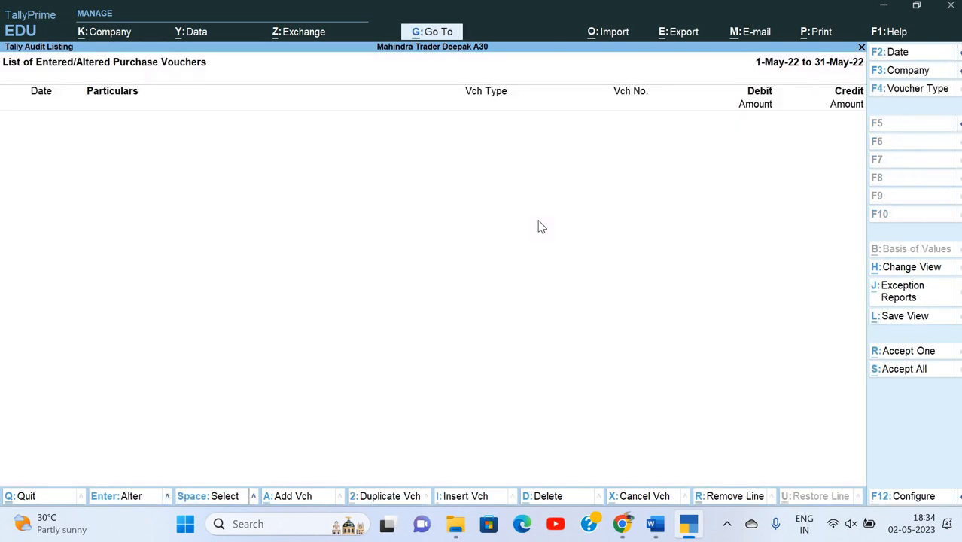
pyautogui.press('Escape')
pyautogui.press('Escape')
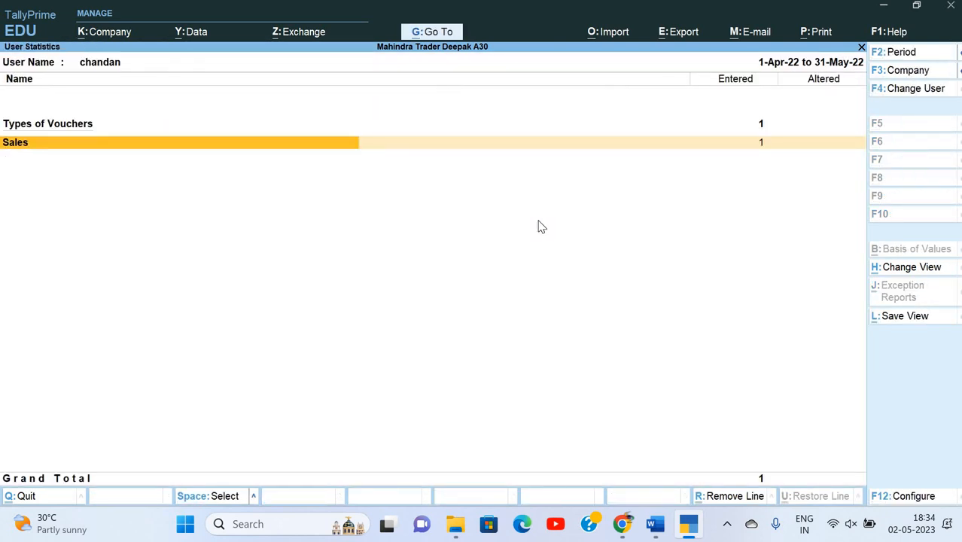
# Review the May M/s Sky Infotech sales voucher and accept it as audited.
pyautogui.press('Return')
pyautogui.press('Return')
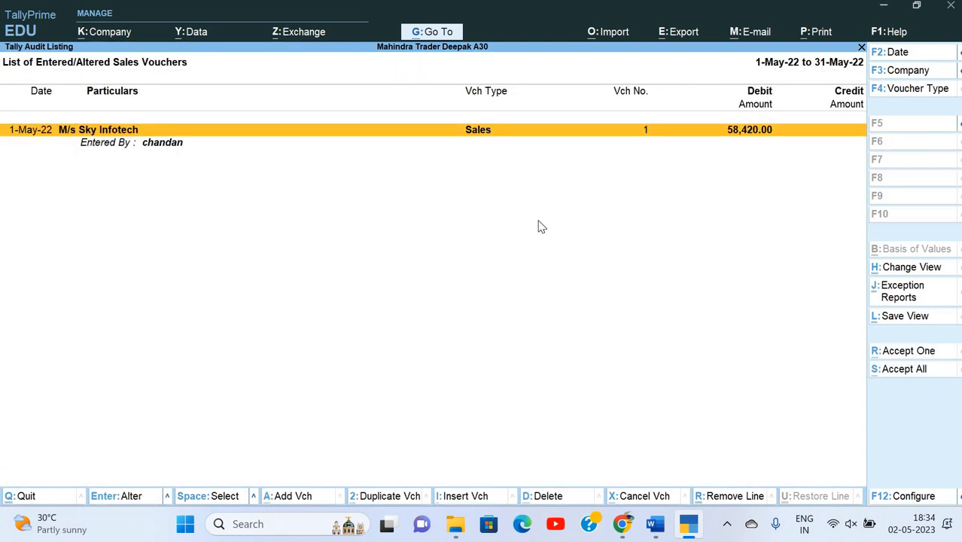
pyautogui.press('Return')
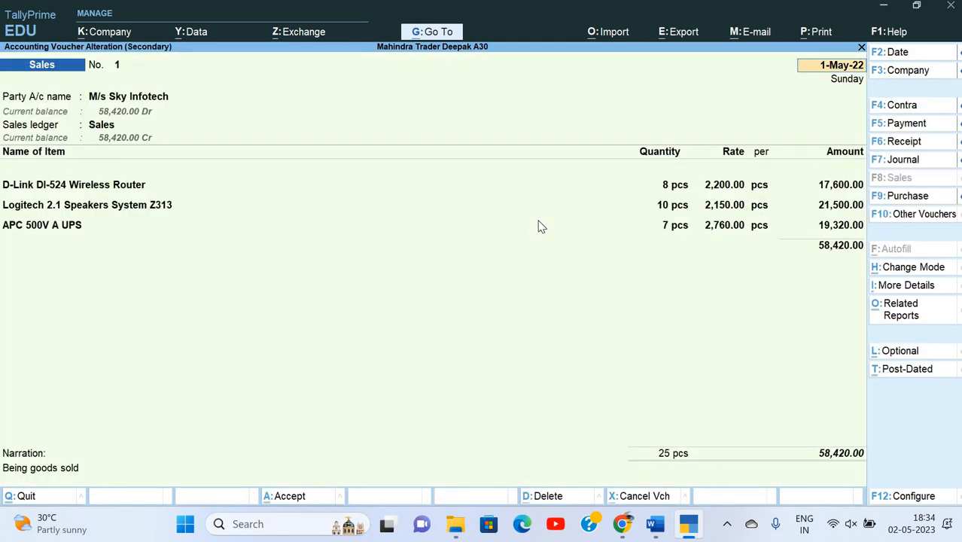
pyautogui.press('Escape')
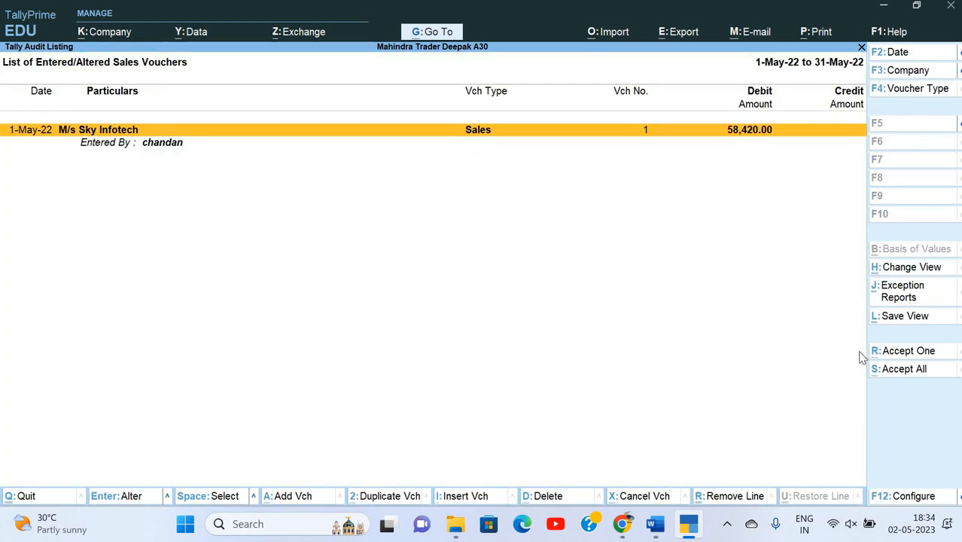
pyautogui.click(906, 377)
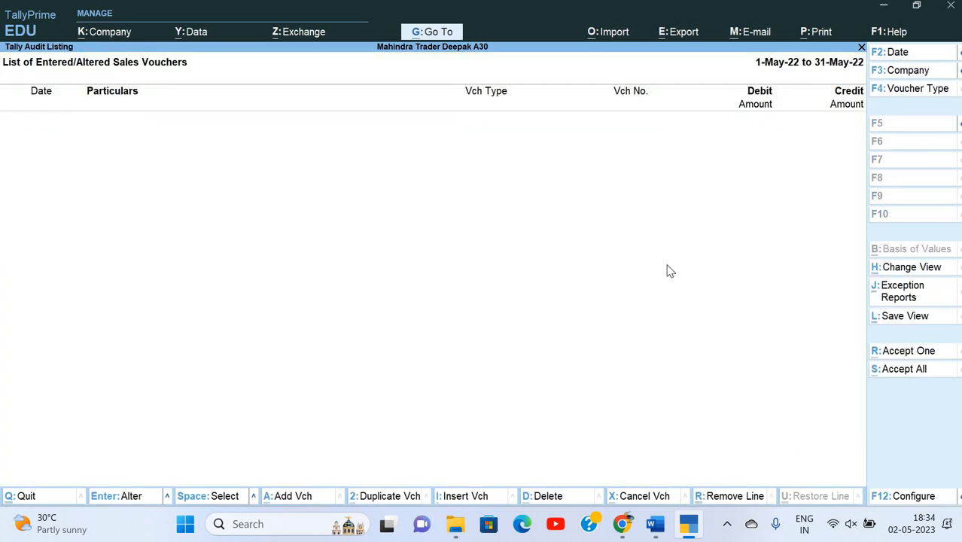
pyautogui.press('Escape')
pyautogui.press('Escape')
pyautogui.press('Escape')
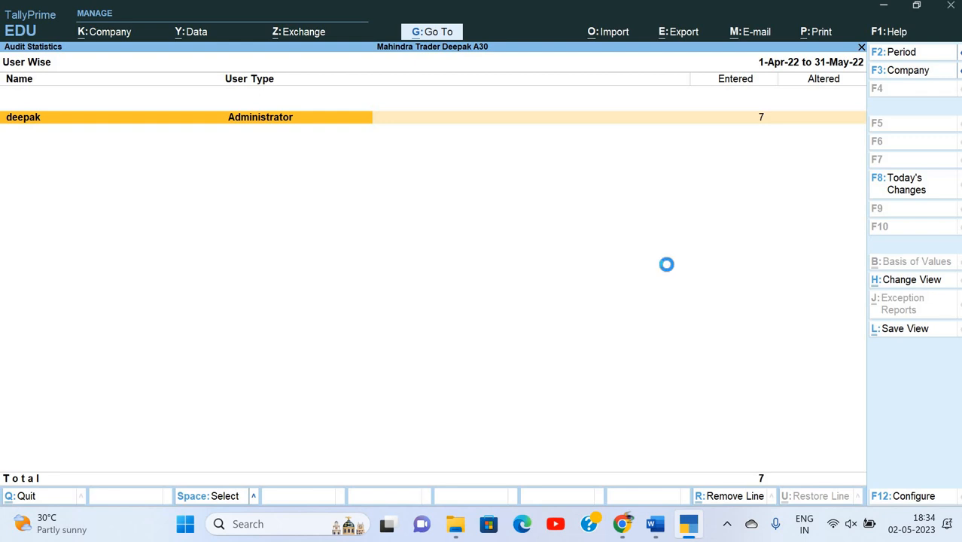
# Open the Administrator's ledger list and review the Machinary, M/s Sky Infotech and Sales ledgers.
pyautogui.press('Return')
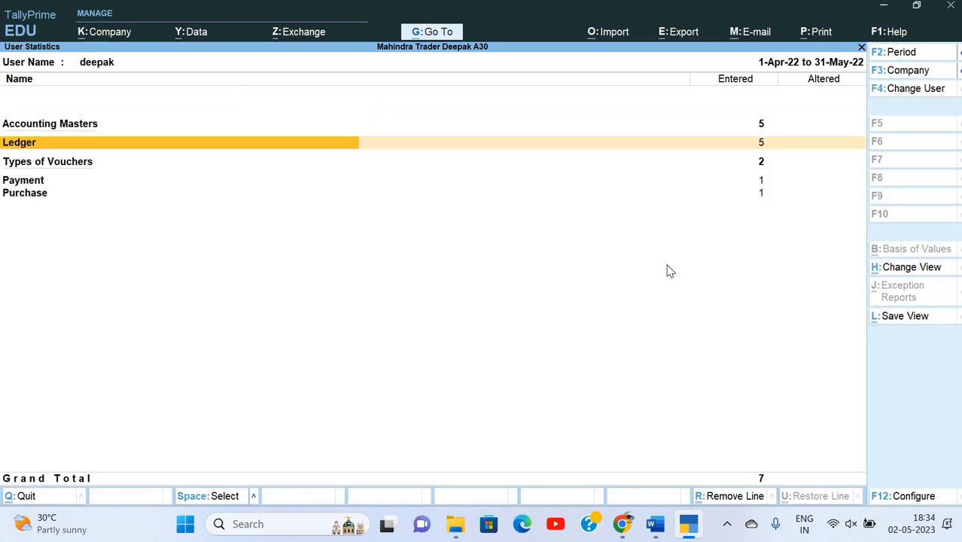
pyautogui.press('Return')
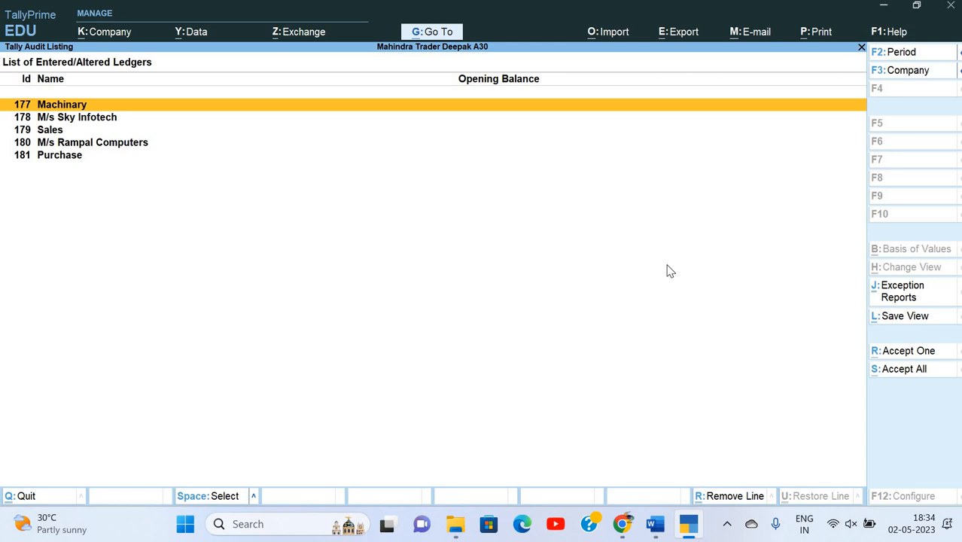
pyautogui.press('Down')
pyautogui.press('Up')
pyautogui.press('Return')
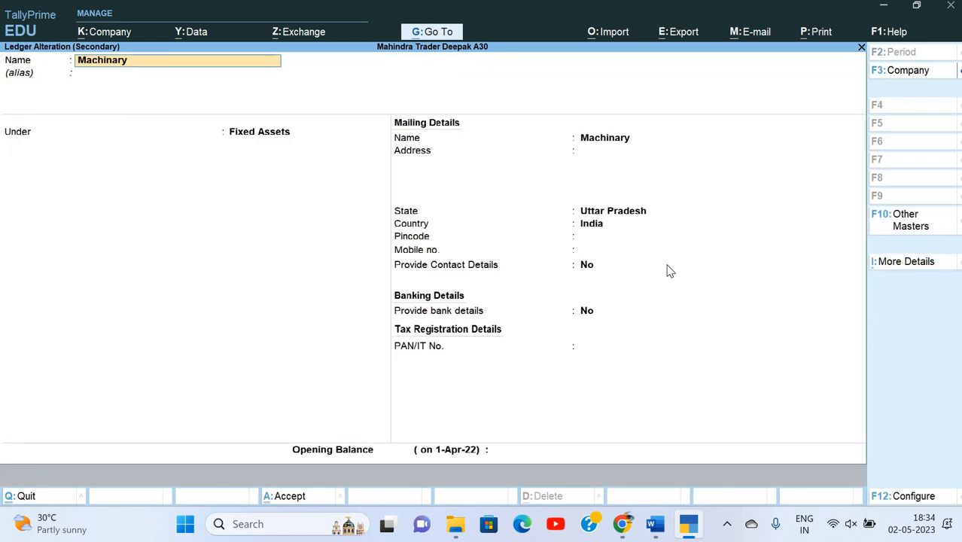
pyautogui.press('Escape')
pyautogui.press('Down')
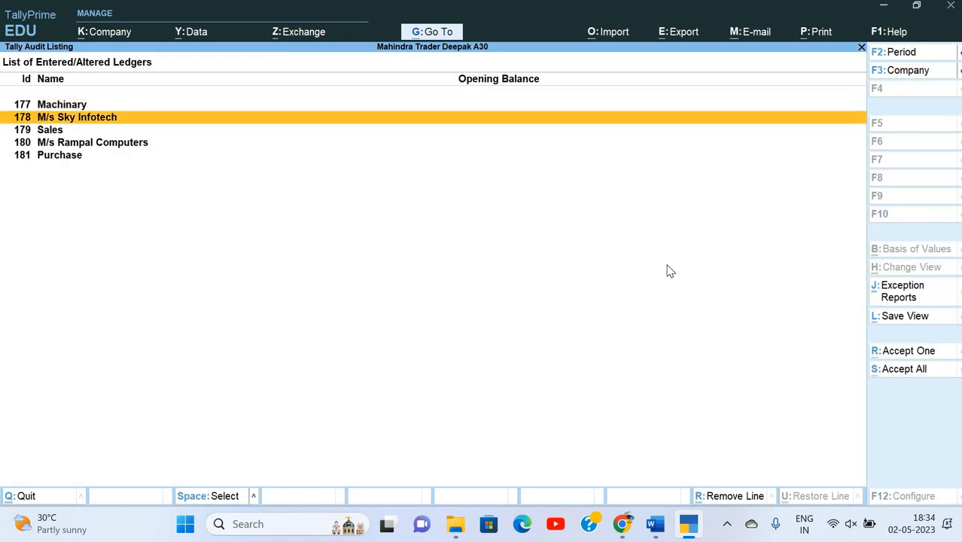
pyautogui.press('Return')
pyautogui.press('Escape')
pyautogui.press('Down')
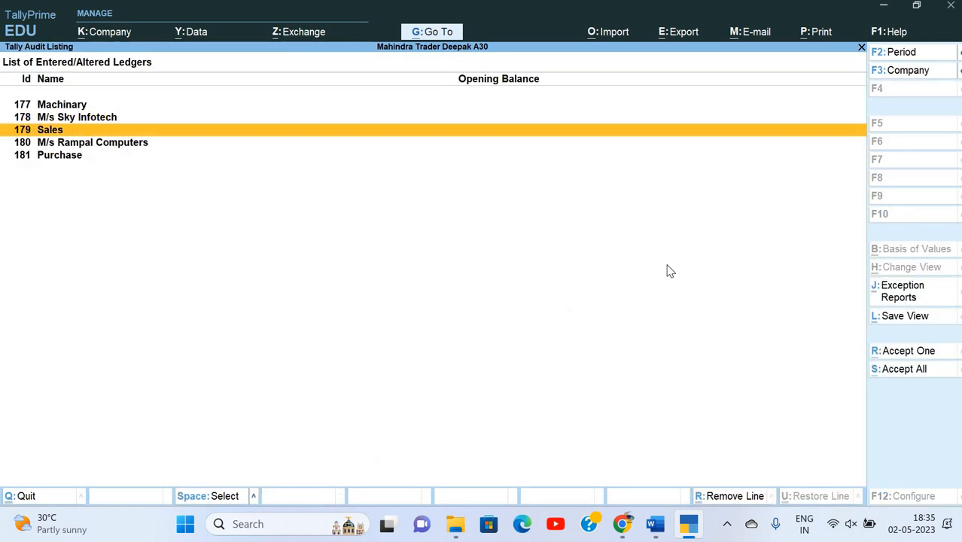
pyautogui.press('Return')
pyautogui.press('Escape')
# Review the M/s Rampal Computers and Purchase ledgers, then accept all five ledgers.
pyautogui.press('Down')
pyautogui.press('Return')
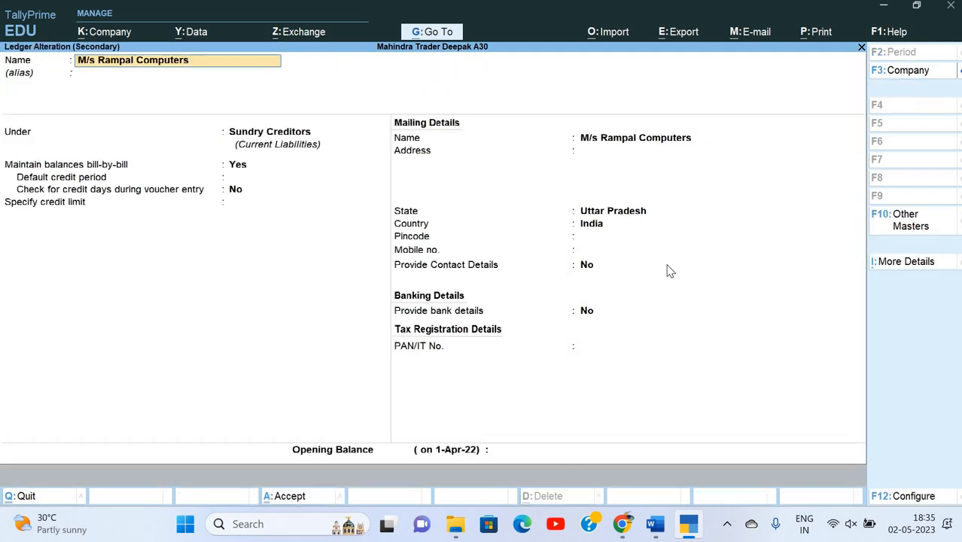
pyautogui.press('Escape')
pyautogui.press('Down')
pyautogui.press('Return')
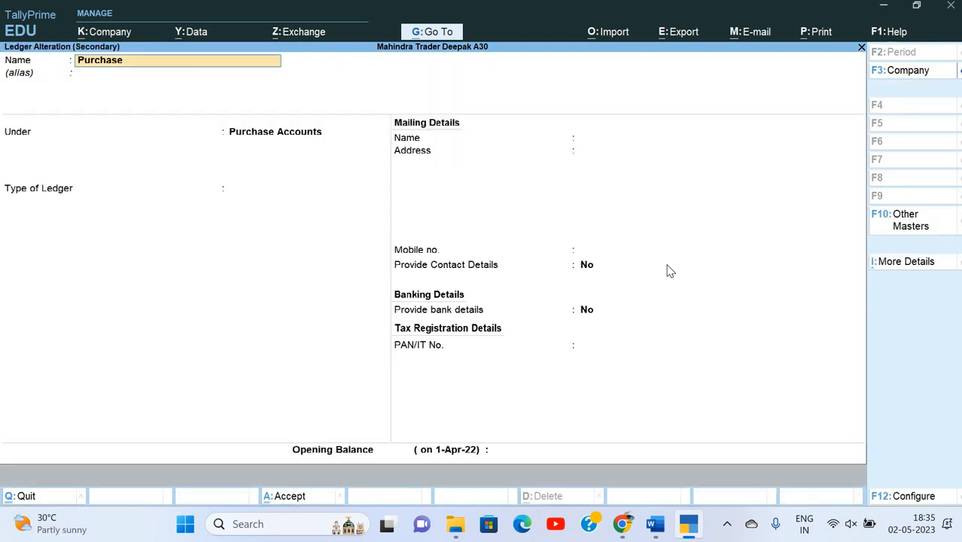
pyautogui.press('Escape')
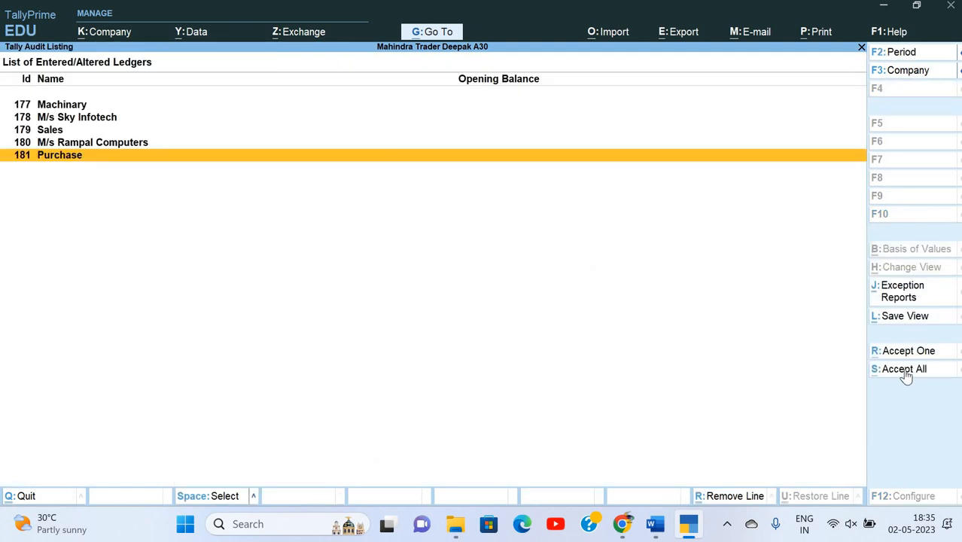
pyautogui.hotkey('alt', 's')
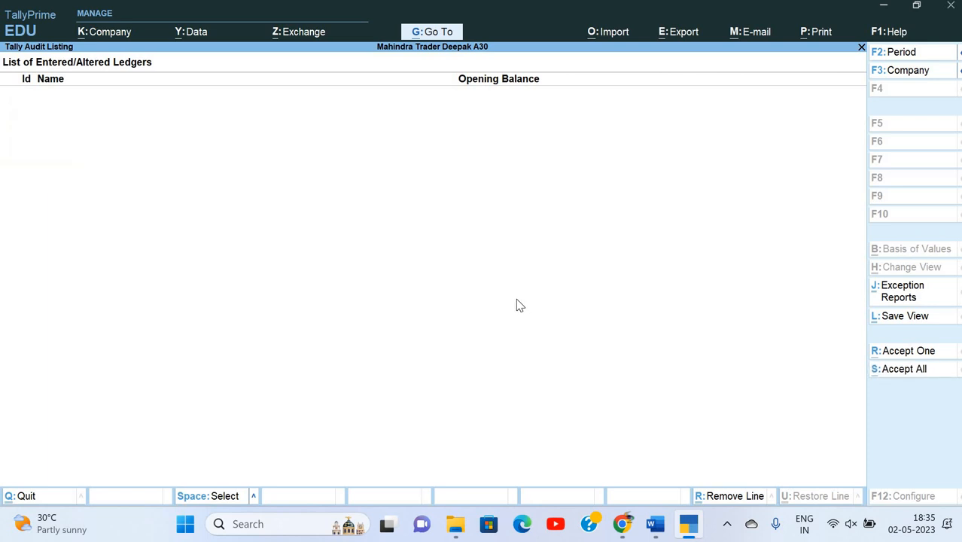
# Accept the April Machinary payment voucher as audited.
pyautogui.press('Escape')
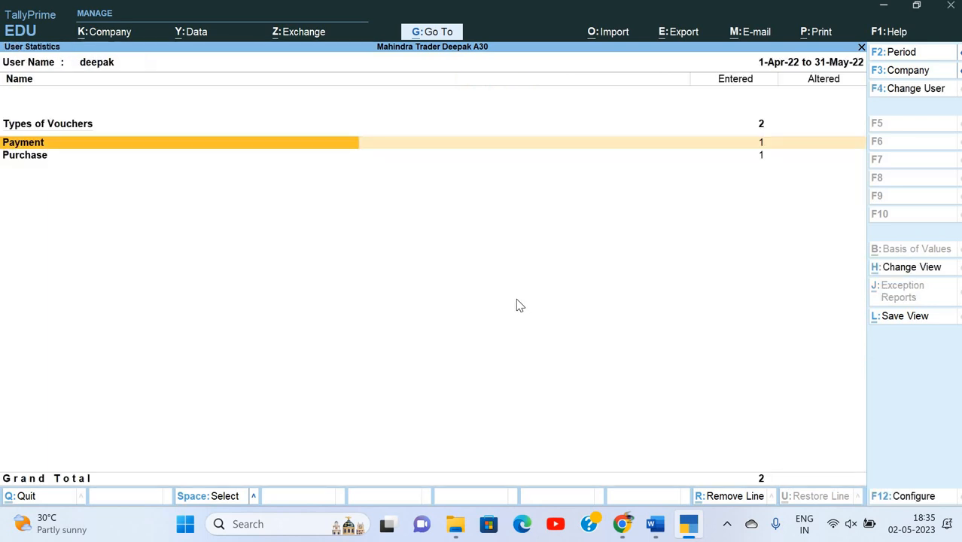
pyautogui.press('Return')
pyautogui.press('Return')
pyautogui.press('Escape')
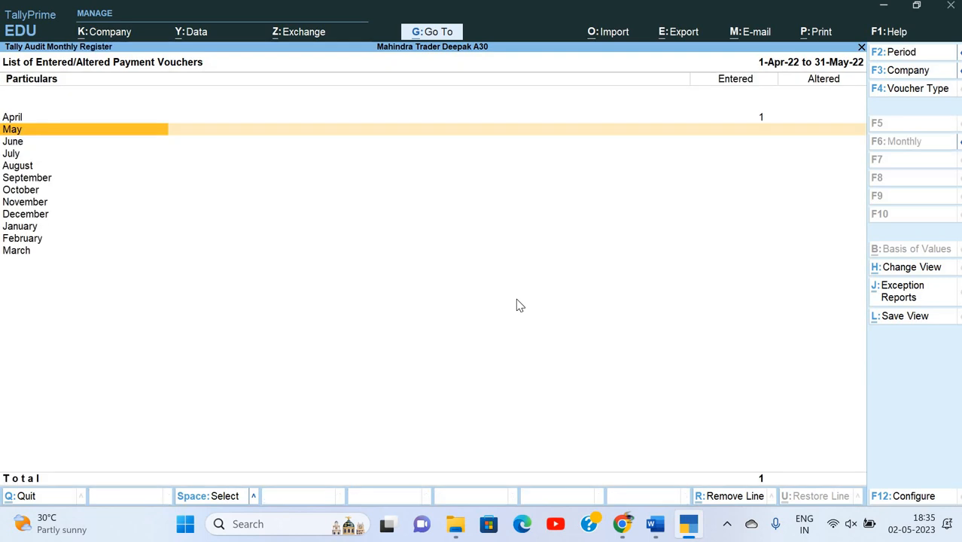
pyautogui.press('Up')
pyautogui.press('Return')
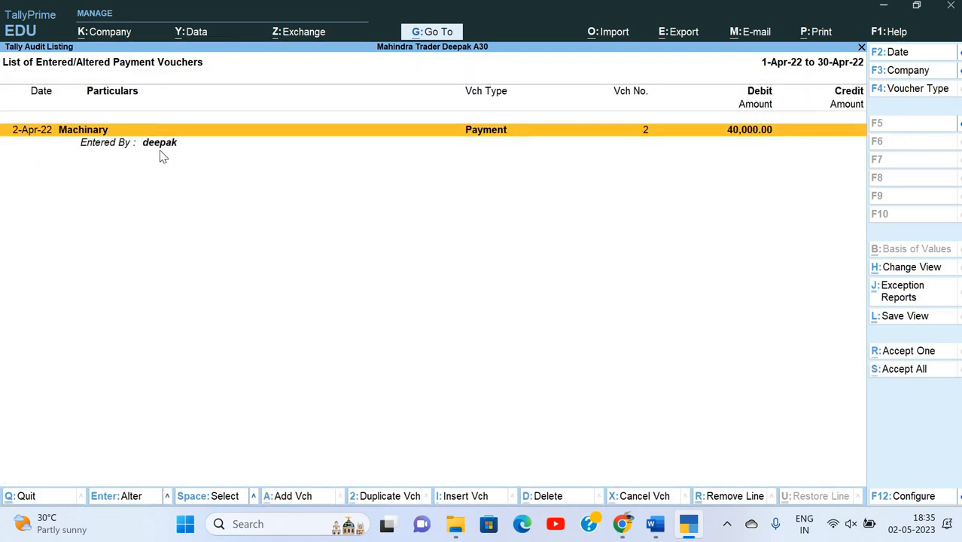
pyautogui.click(901, 376)
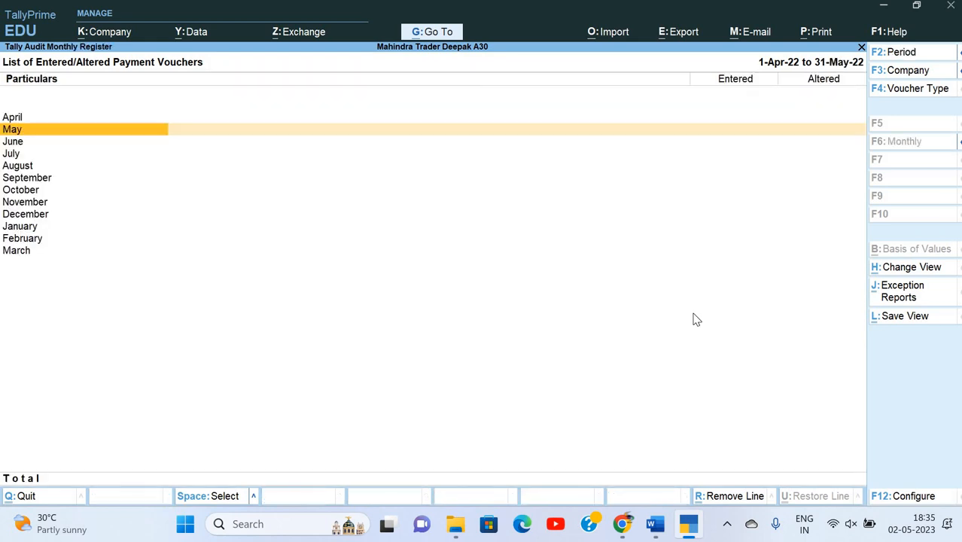
pyautogui.press('Escape')
# Accept the May M/s Rampal Computers purchase voucher, then back out and switch to Word.
pyautogui.press('Return')
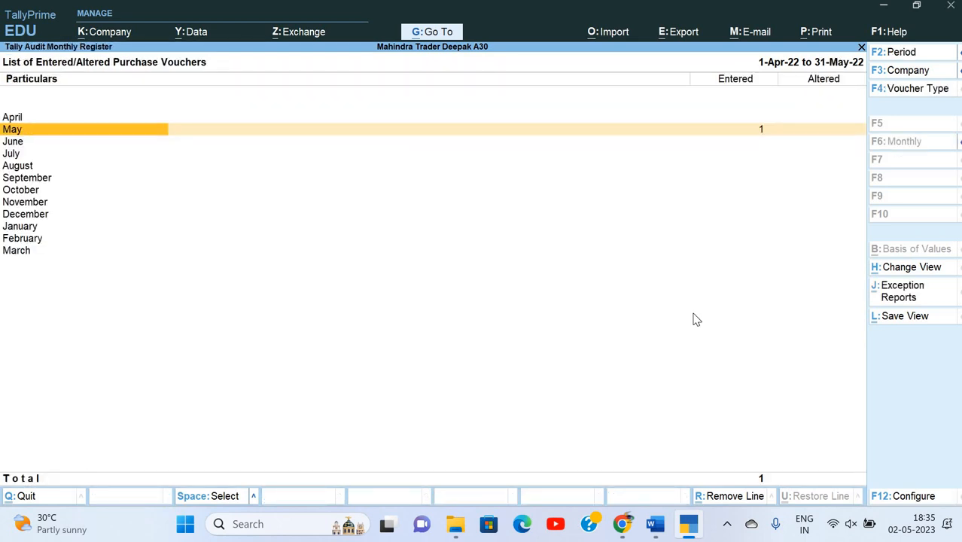
pyautogui.press('Return')
pyautogui.click(908, 375)
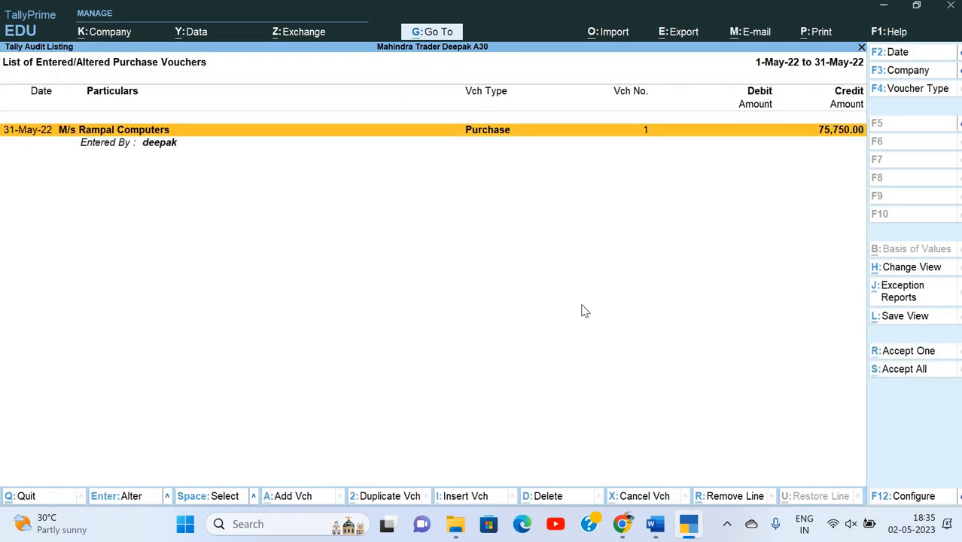
pyautogui.press('Escape')
pyautogui.press('Escape')
pyautogui.press('Escape')
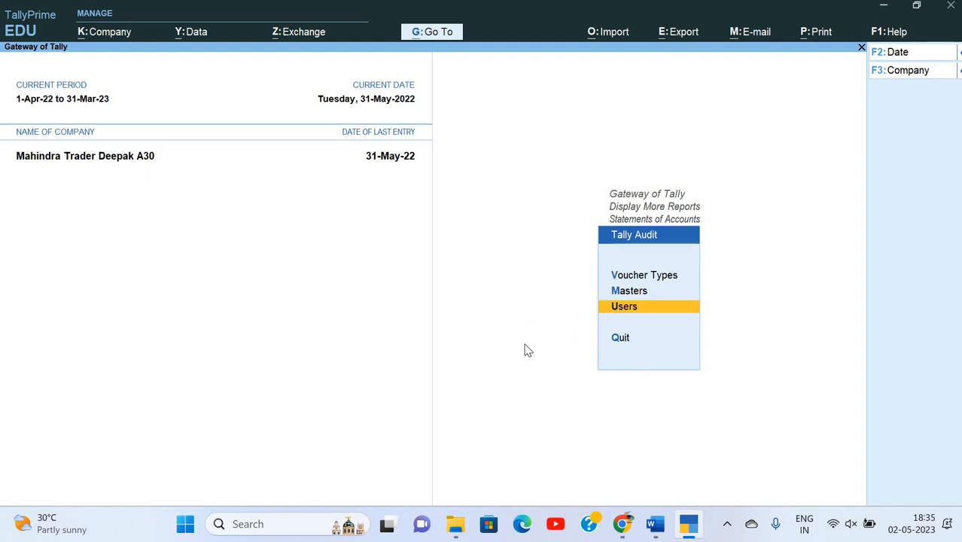
pyautogui.press('Escape')
pyautogui.press('Escape')
pyautogui.press('Escape')
pyautogui.press('Escape')
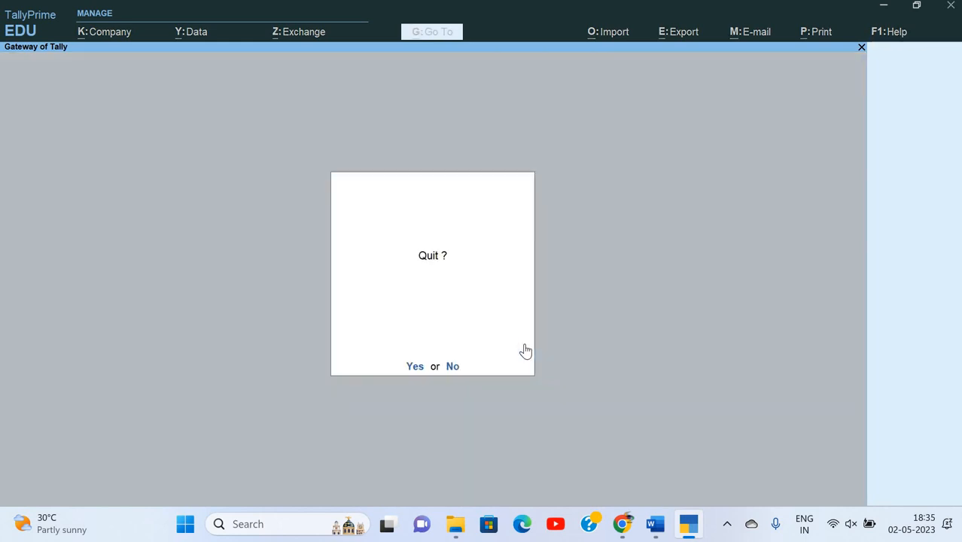
pyautogui.press('n')
pyautogui.hotkey('alt', 'Tab')
# Read tasks 9 and 10 on verifying and splitting the company, then return to TallyPrime.
pyautogui.scroll(-3, 457, 325)
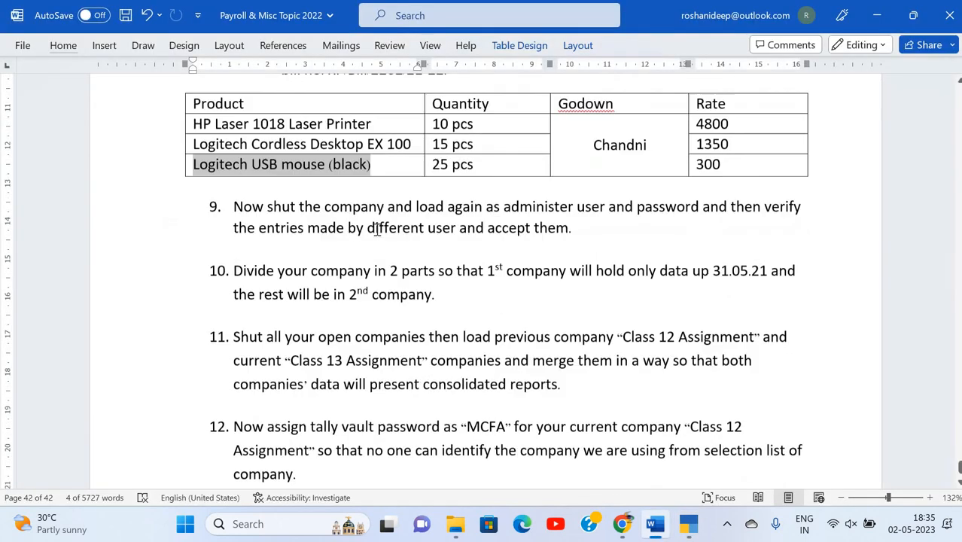
pyautogui.click(400, 219)
pyautogui.scroll(-1, 400, 219)
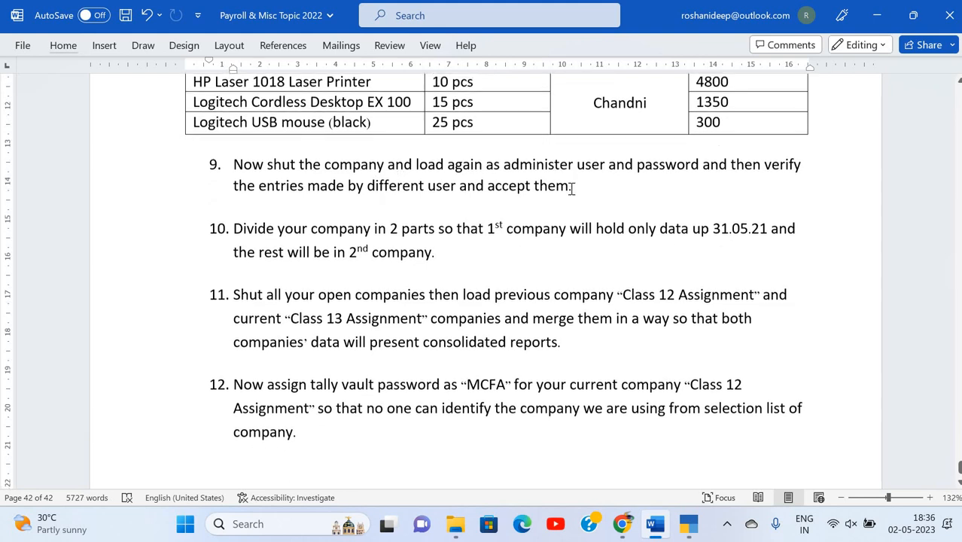
pyautogui.click(375, 199)
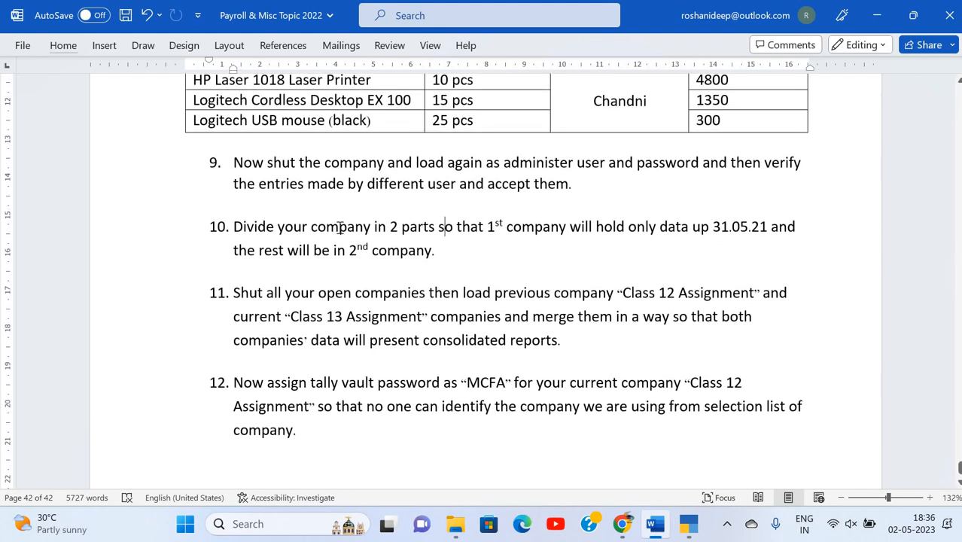
pyautogui.click(444, 228)
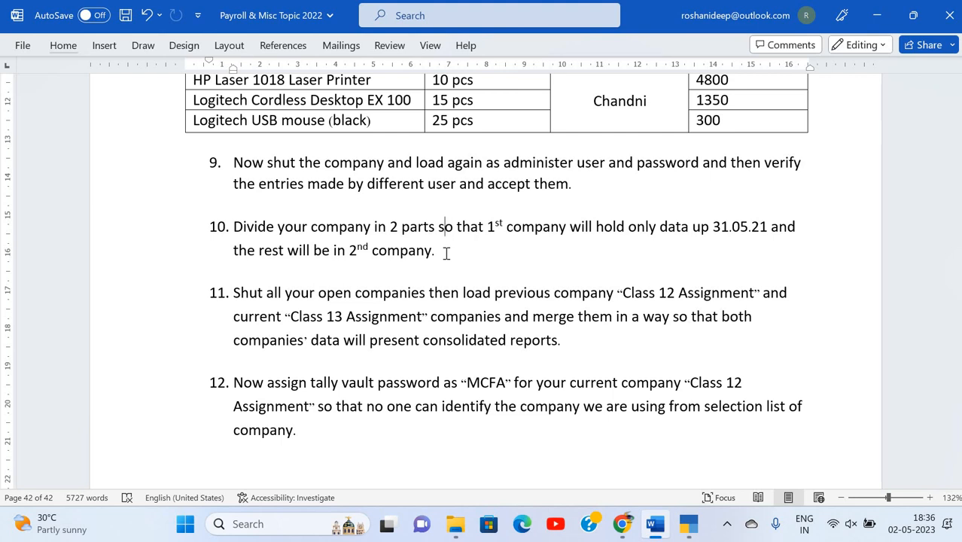
pyautogui.hotkey('alt', 'Tab')
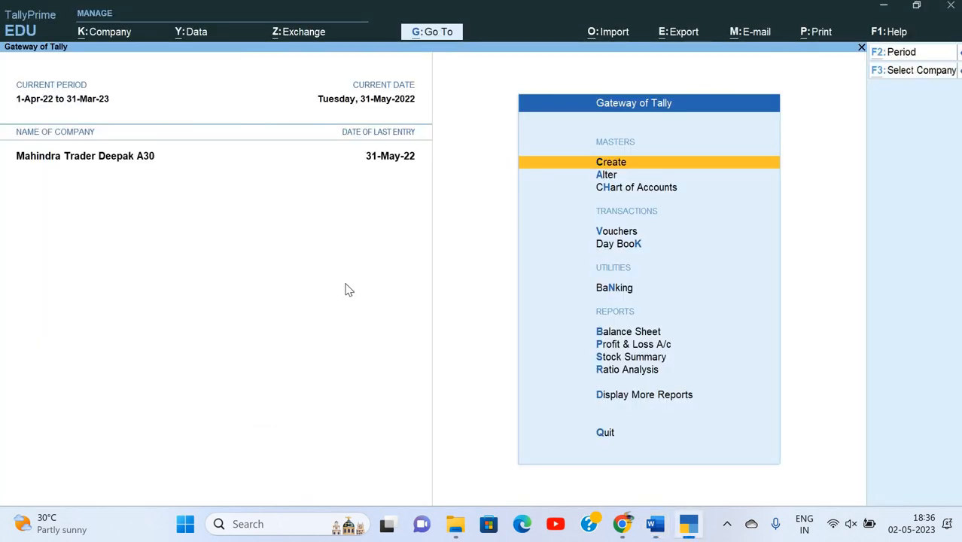
# Run Verify Data on Mahindra Trader Deepak A30, which reports No Error(s) Found.
pyautogui.hotkey('alt', 'k')
pyautogui.hotkey('alt', 'y')
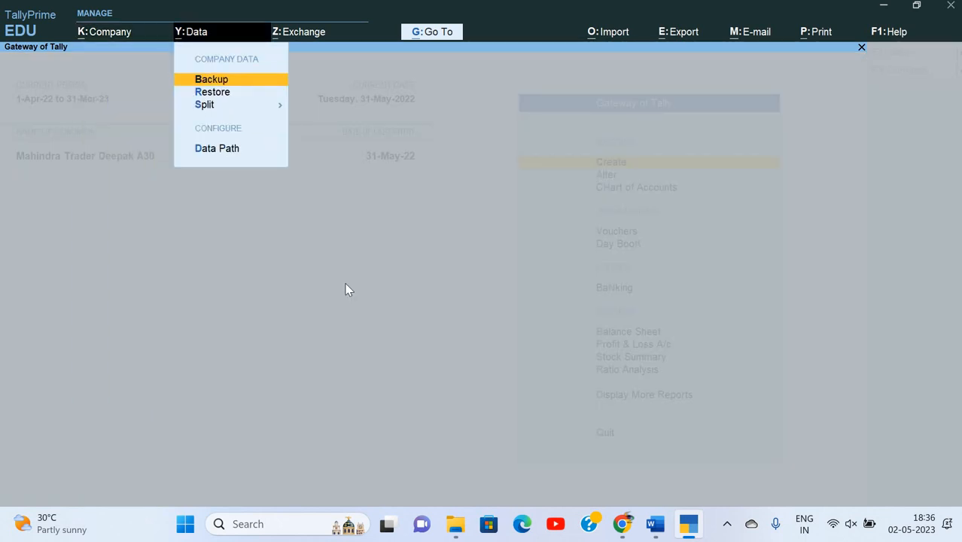
pyautogui.press('Down')
pyautogui.press('Down')
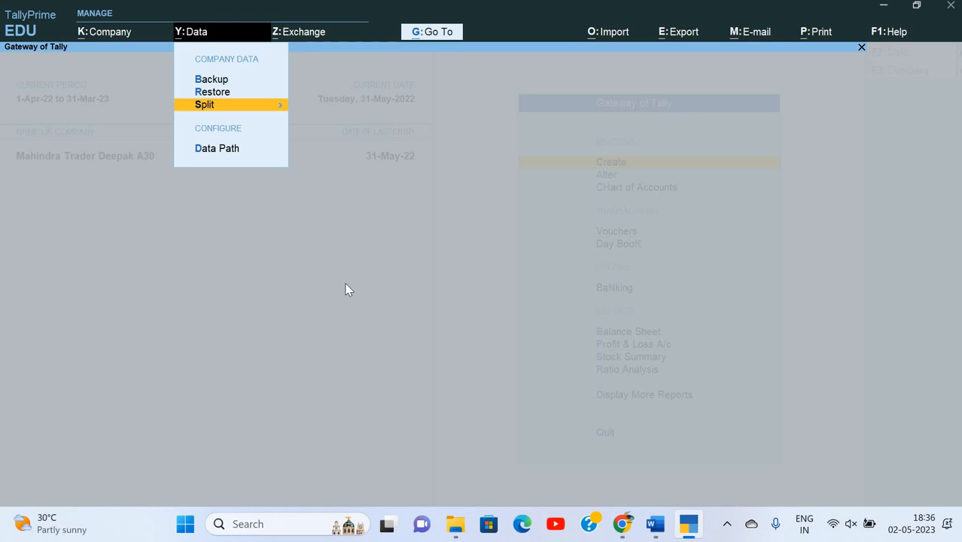
pyautogui.press('Return')
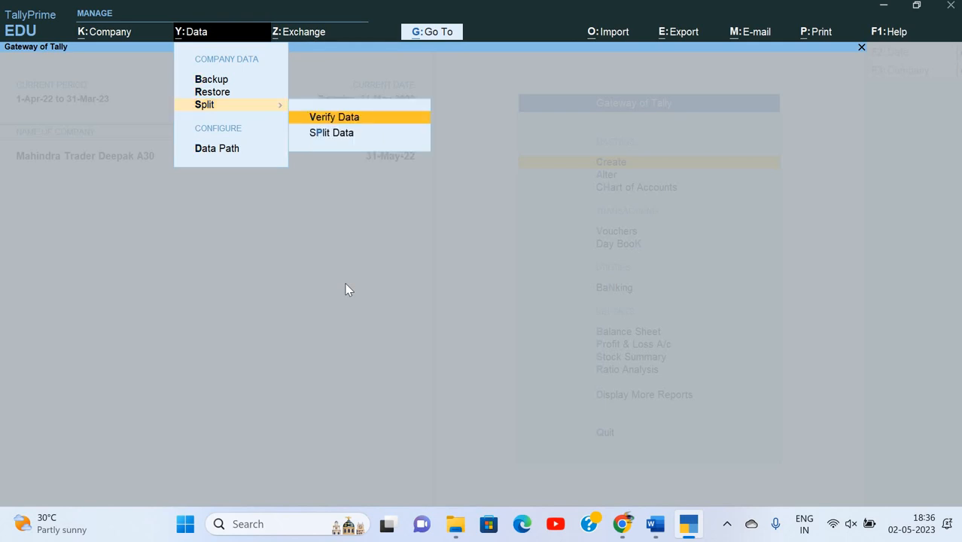
pyautogui.press('Down')
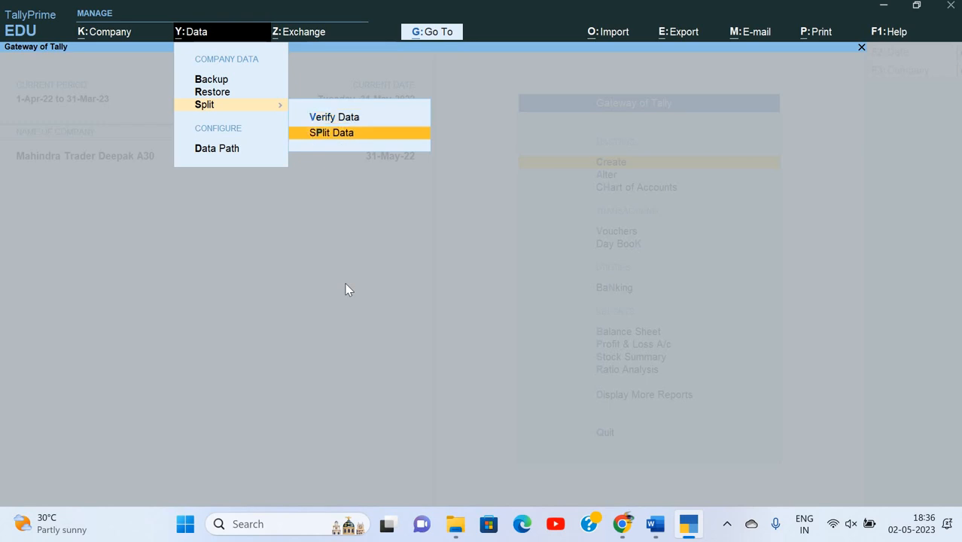
pyautogui.press('Up')
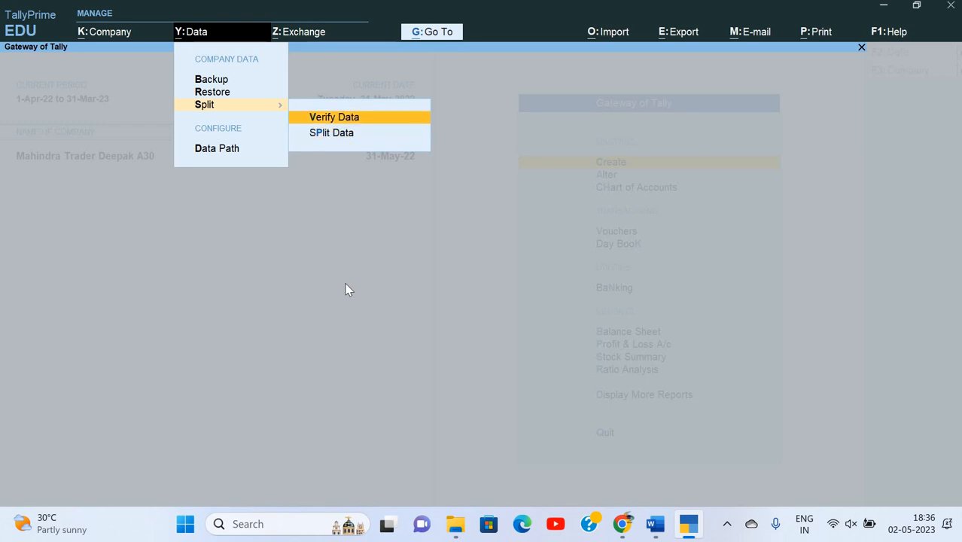
pyautogui.press('Return')
pyautogui.press('Return')
pyautogui.press('Return')
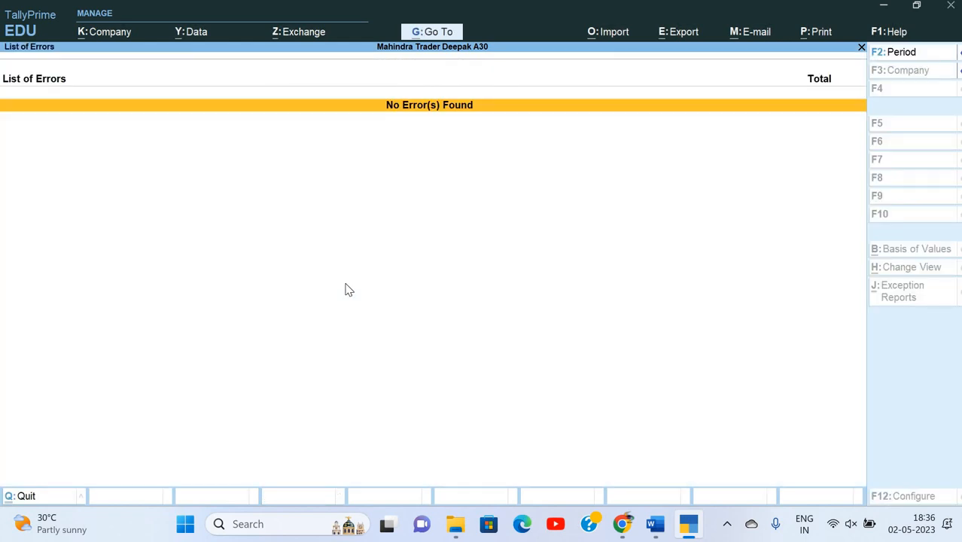
pyautogui.press('Escape')
pyautogui.hotkey('alt', 'y')
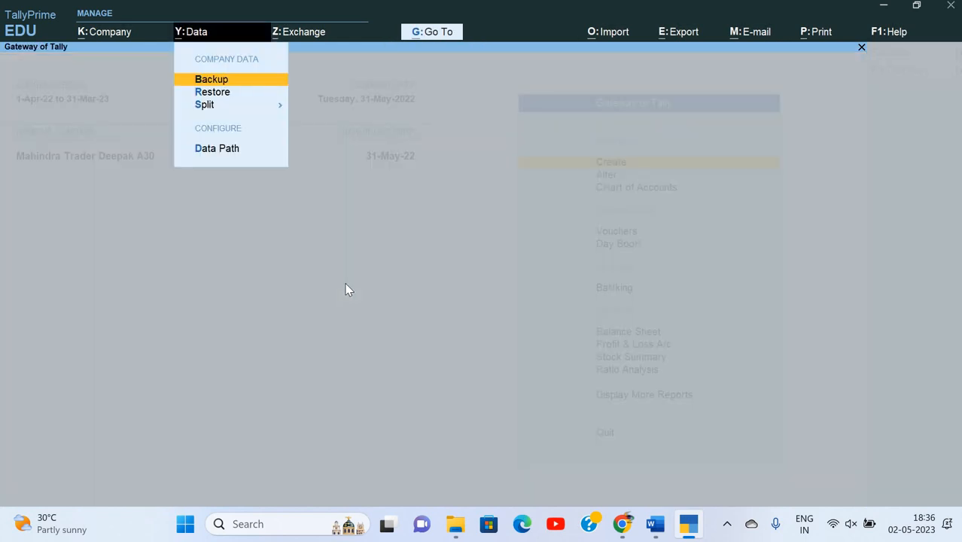
# Split Mahindra Trader Deepak A30's data at 1-Jun-22 and confirm the split.
pyautogui.press('Down')
pyautogui.press('Down')
pyautogui.press('Return')
pyautogui.press('Down')
pyautogui.press('Return')
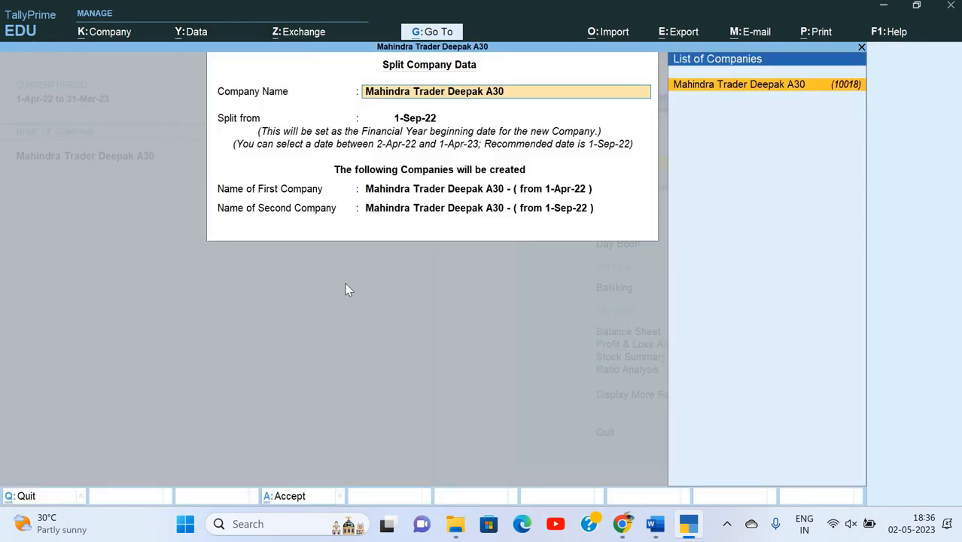
pyautogui.press('Return')
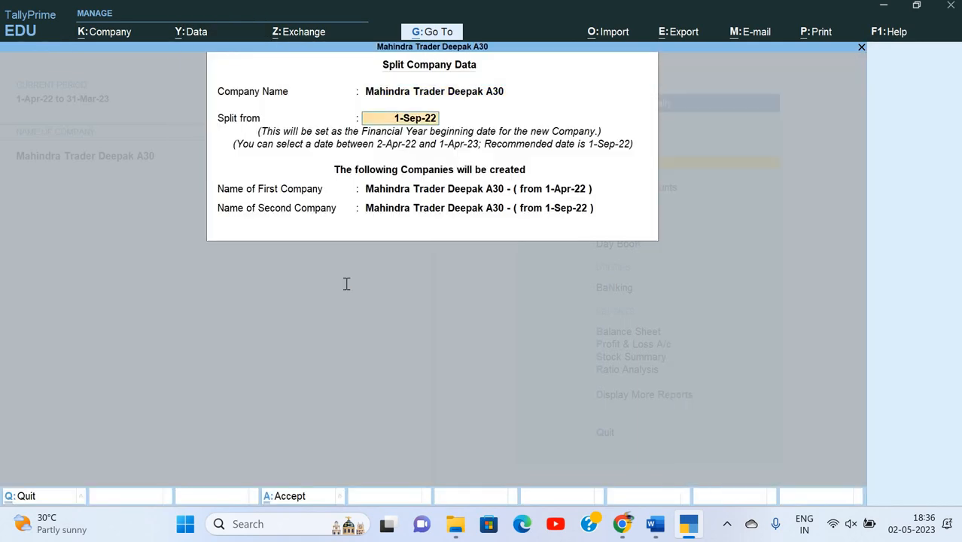
pyautogui.hotkey('alt', 'Tab')
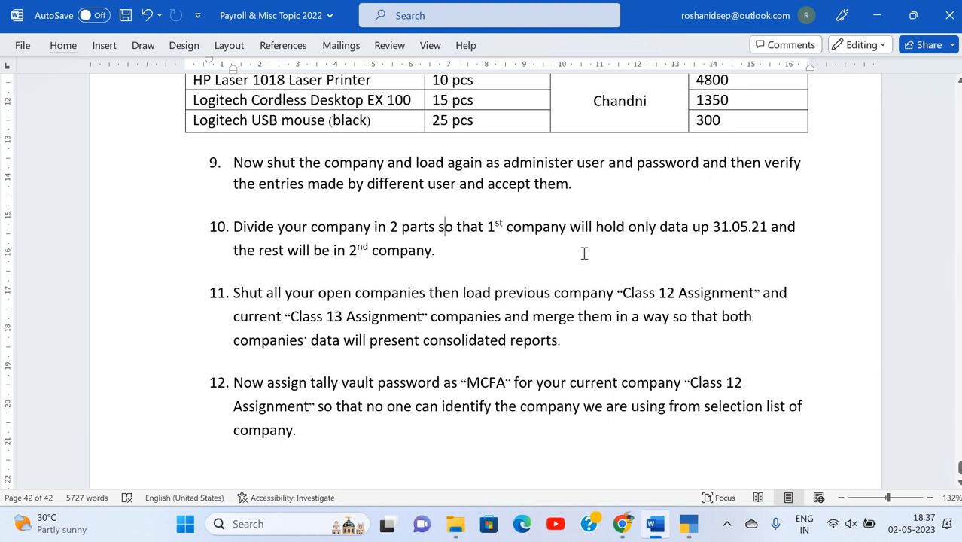
pyautogui.hotkey('alt', 'Tab')
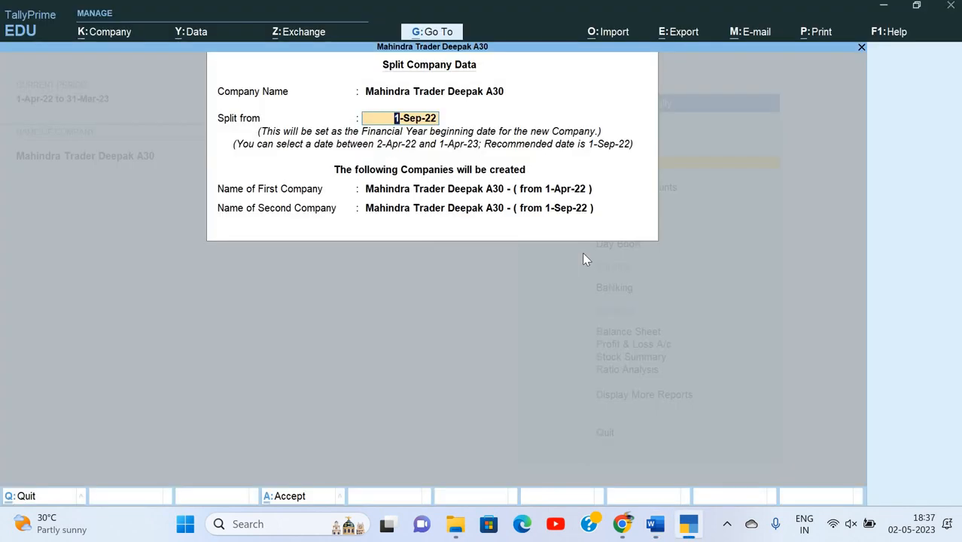
pyautogui.write('1-6')
pyautogui.press('Return')
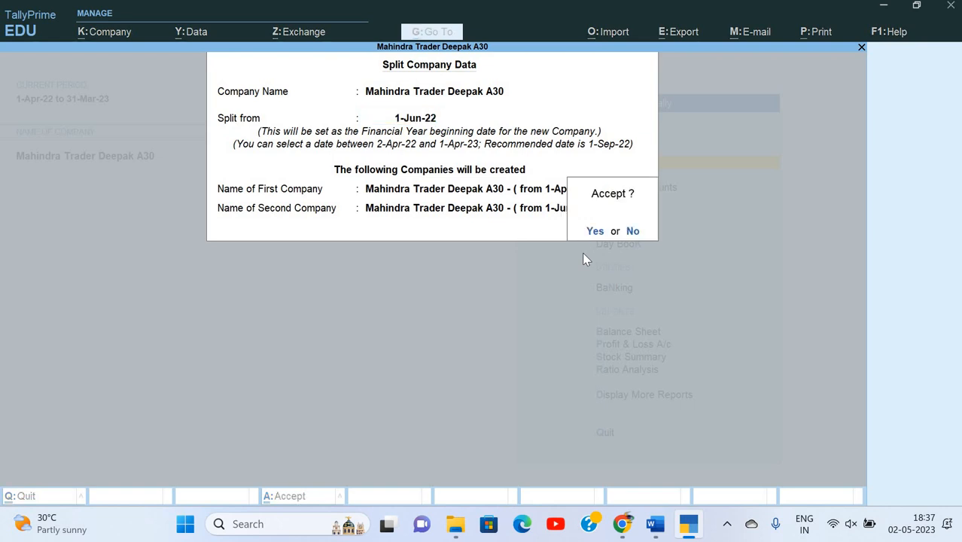
pyautogui.press('Escape')
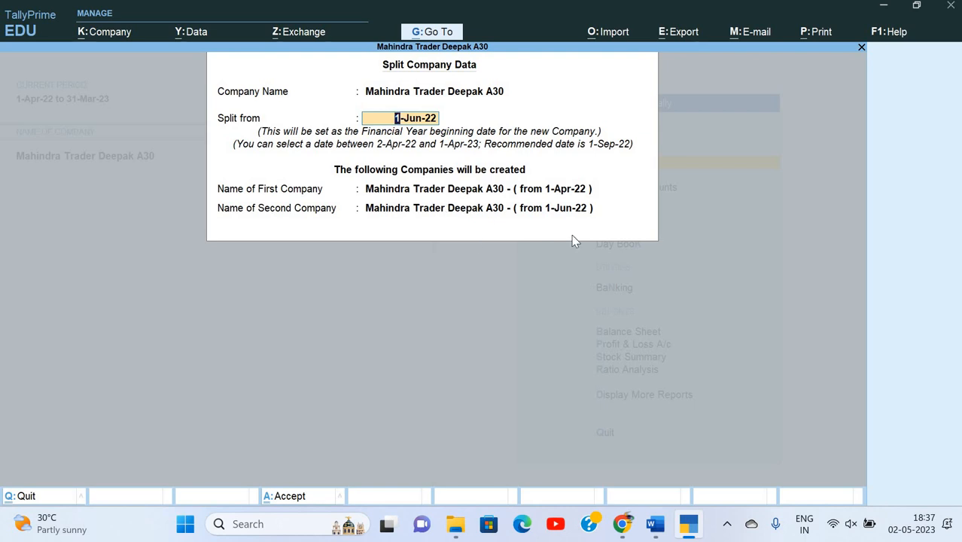
pyautogui.press('Return')
pyautogui.press('Return')
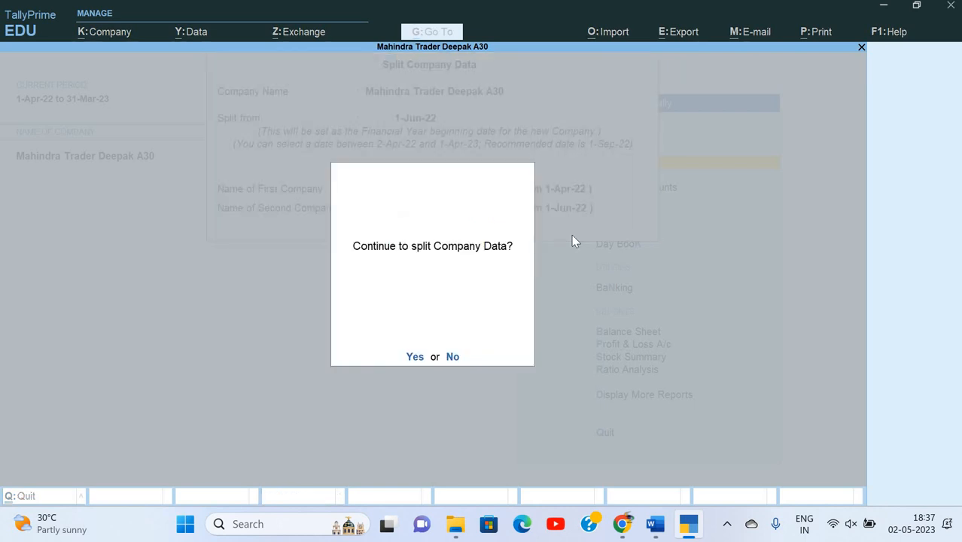
pyautogui.press('Return')
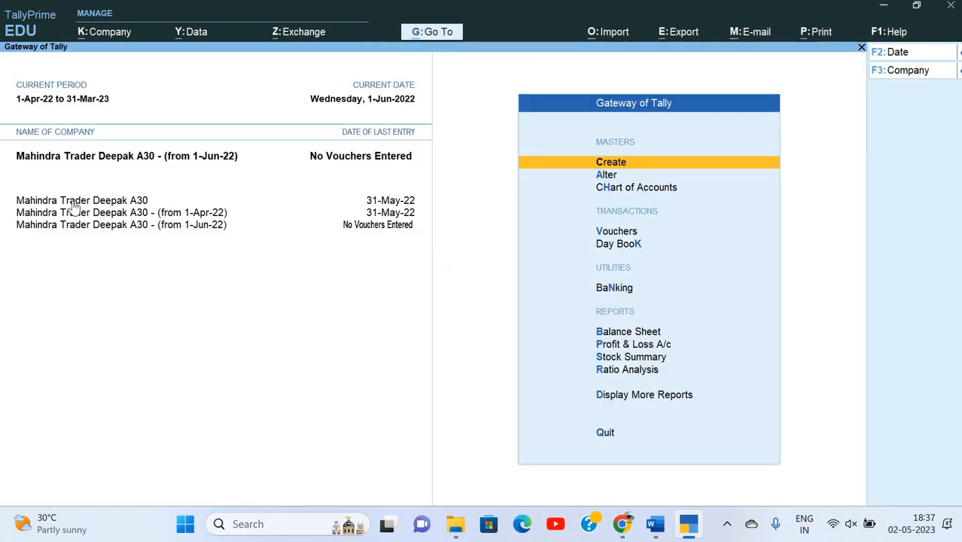
pyautogui.click(171, 213)
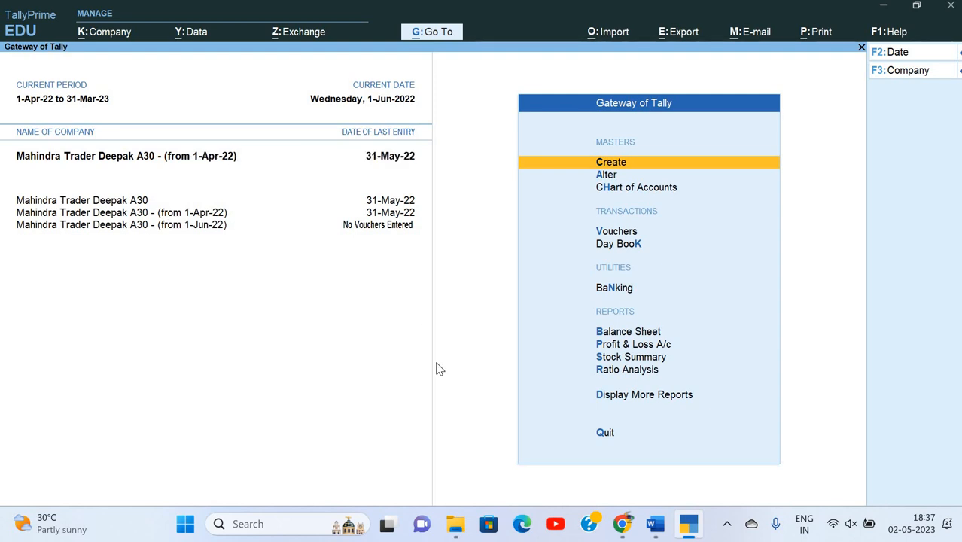
pyautogui.press('p')
pyautogui.press('Down')
pyautogui.press('Down')
pyautogui.press('Down')
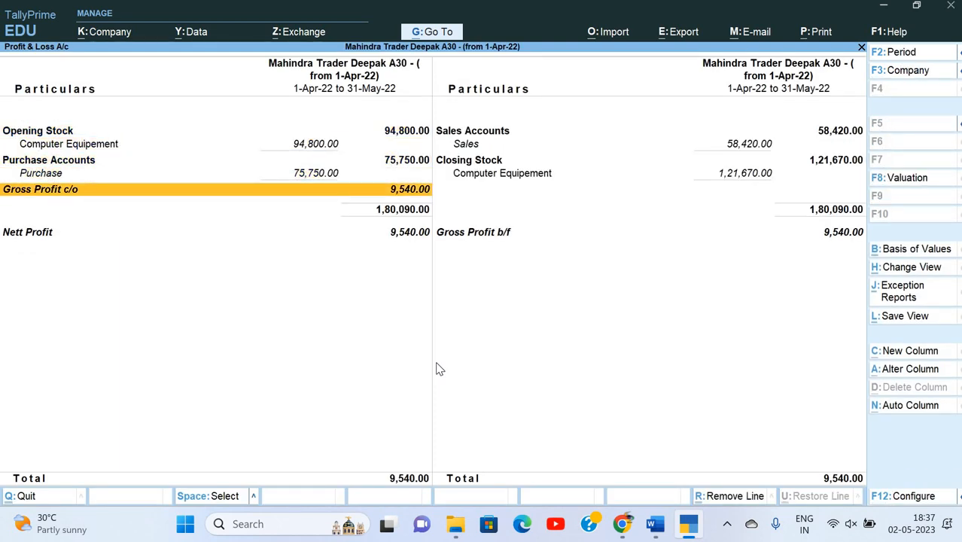
pyautogui.press('Escape')
pyautogui.press('d')
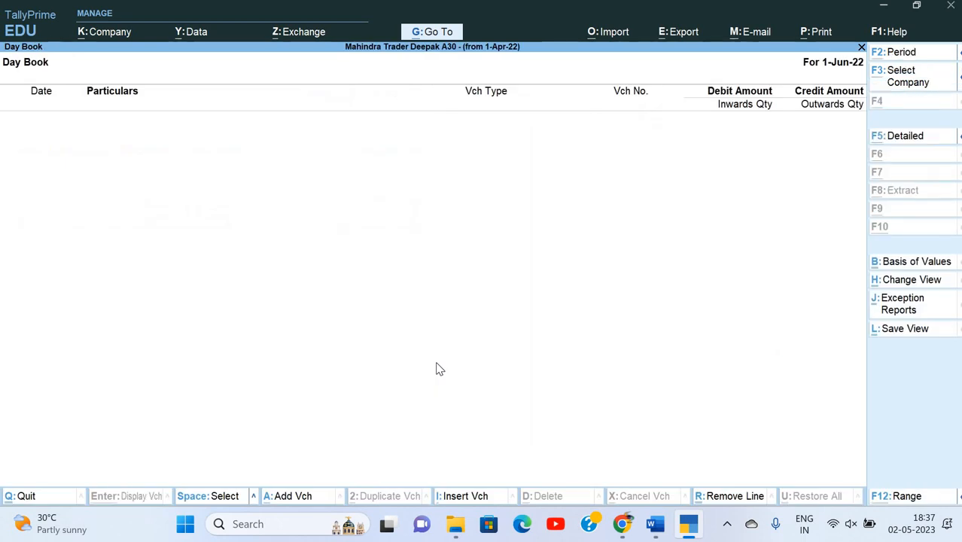
pyautogui.press('F2')
pyautogui.write('1-4-22')
pyautogui.press('Return')
pyautogui.write('31-5-22')
pyautogui.press('Return')
pyautogui.press('Down')
pyautogui.press('Down')
pyautogui.press('Down')
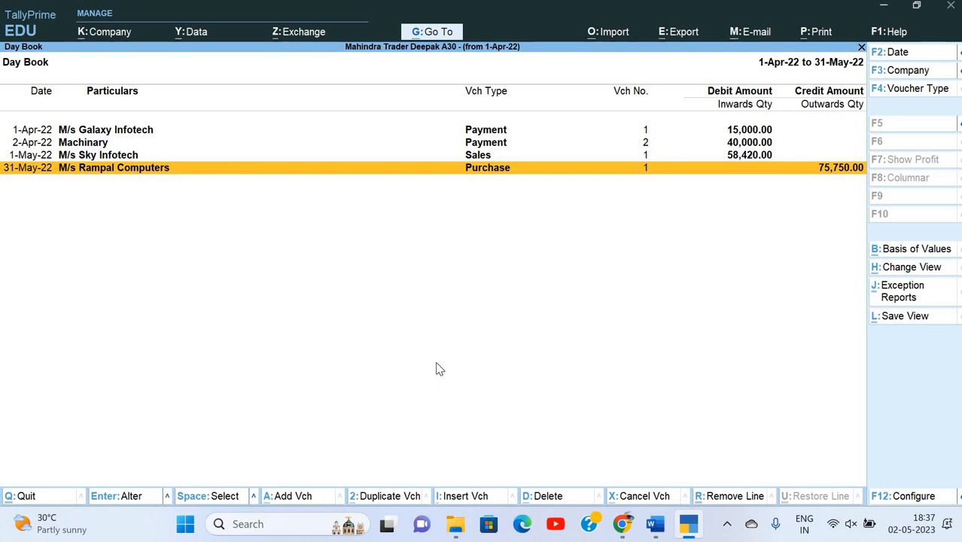
pyautogui.press('Escape')
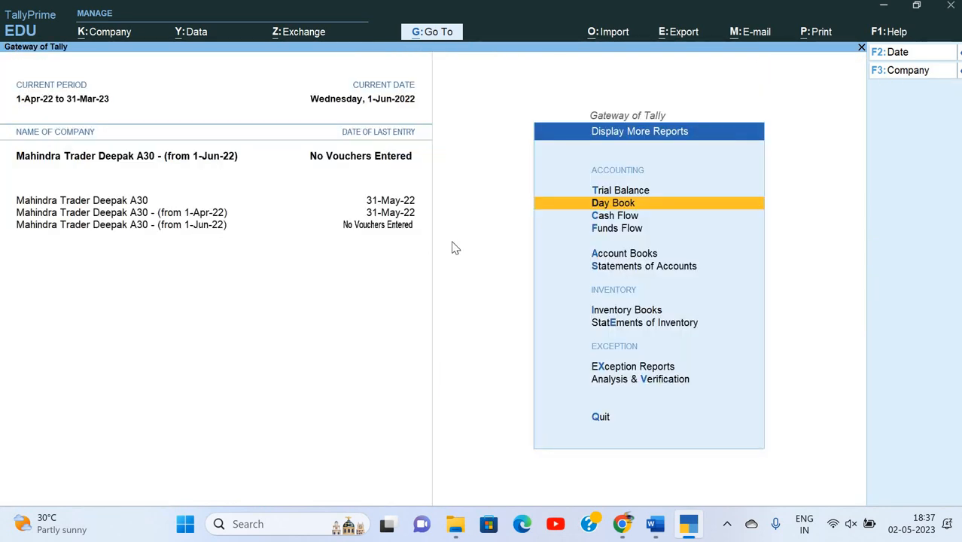
pyautogui.press('Escape')
pyautogui.press('n')
pyautogui.press('k')
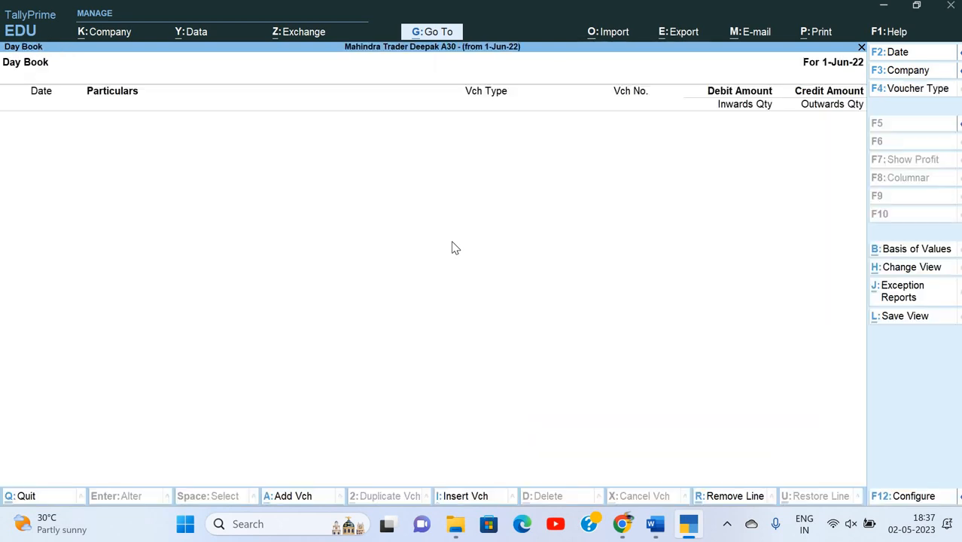
pyautogui.hotkey('alt', 'F2')
pyautogui.press('Return')
pyautogui.press('Escape')
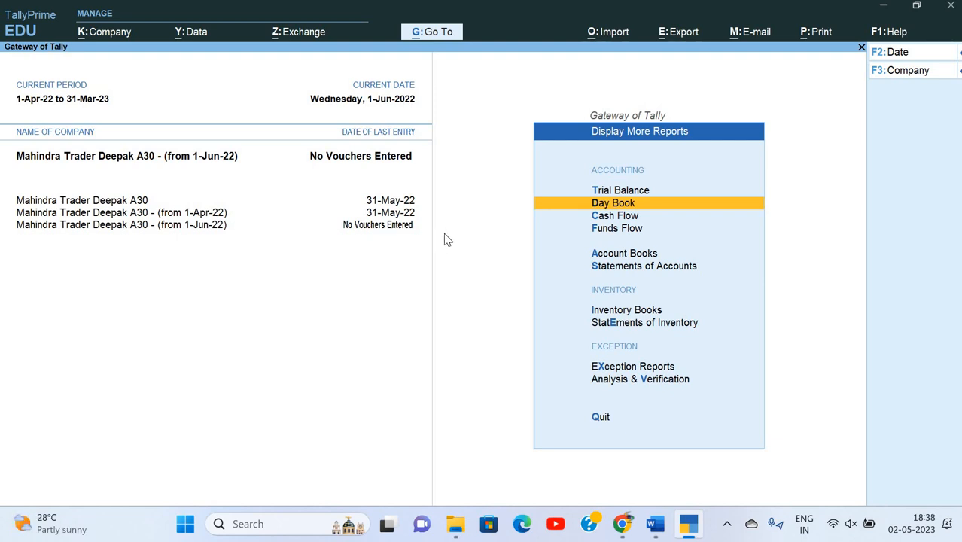
pyautogui.hotkey('alt', 'F3')
pyautogui.press('n')
pyautogui.hotkey('alt', 'F1')
pyautogui.press('Escape')
pyautogui.press('Down')
pyautogui.press('Escape')
pyautogui.press('Up')
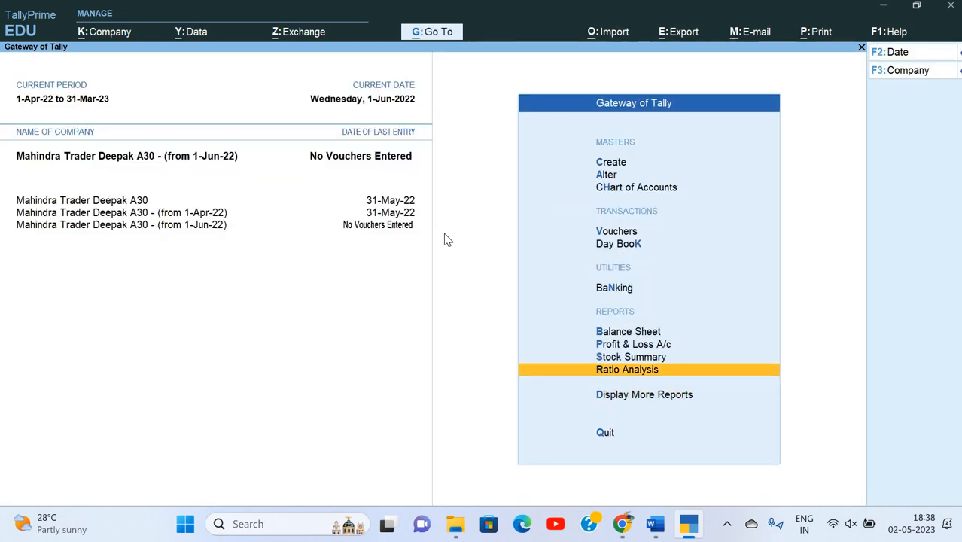
pyautogui.press('Up')
pyautogui.press('Up')
pyautogui.press('Up')
pyautogui.press('Return')
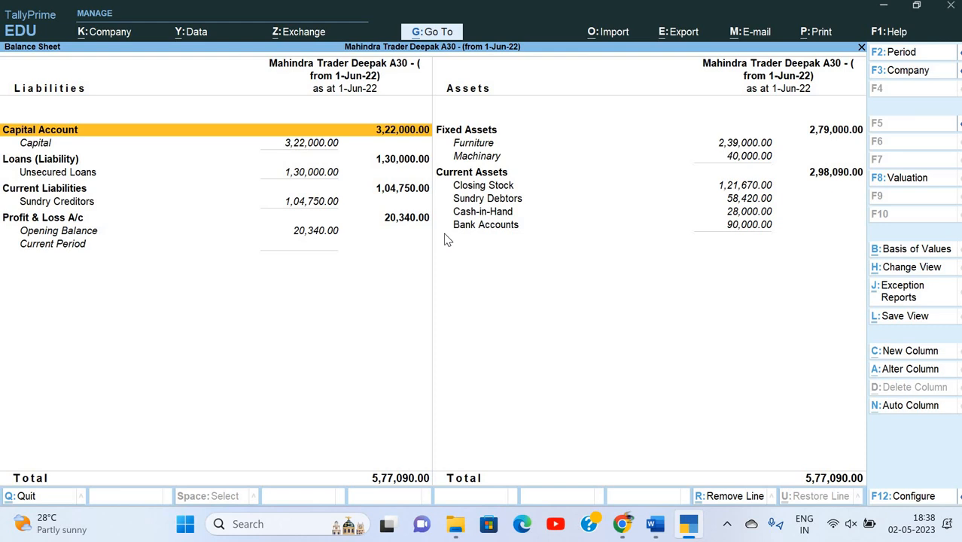
pyautogui.press('Escape')
pyautogui.press('Down')
pyautogui.press('Return')
pyautogui.hotkey('alt', 'F5')
pyautogui.press('Down')
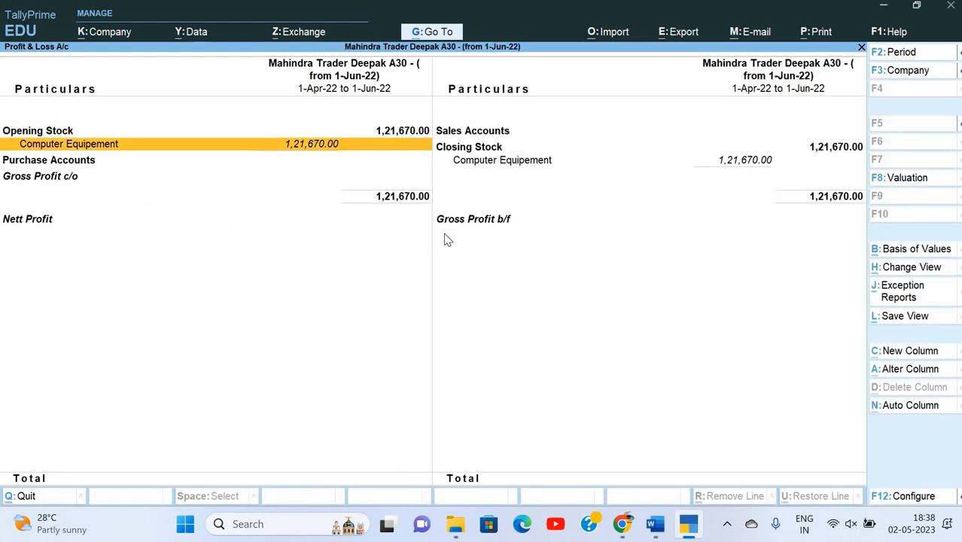
pyautogui.press('Down')
pyautogui.press('Down')
pyautogui.press('Down')
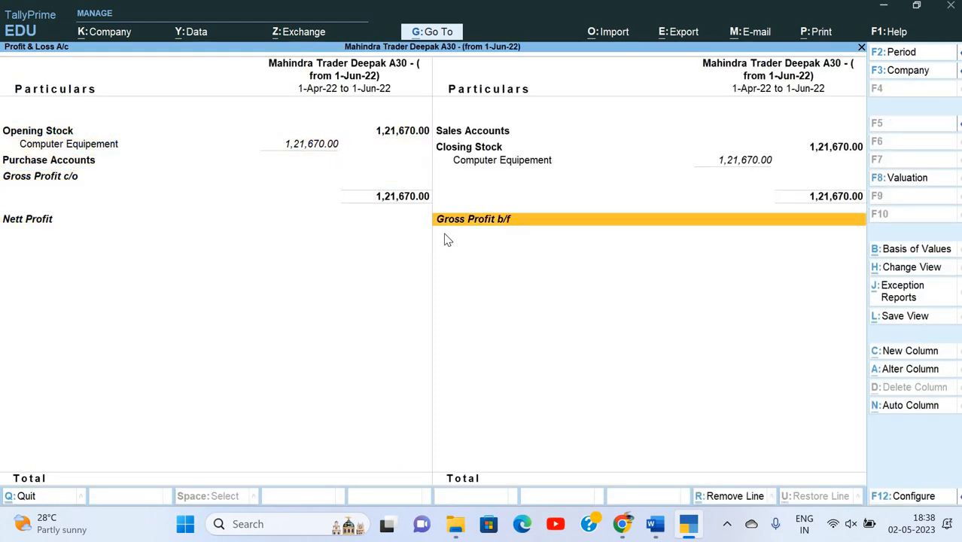
pyautogui.press('Escape')
pyautogui.press('Escape')
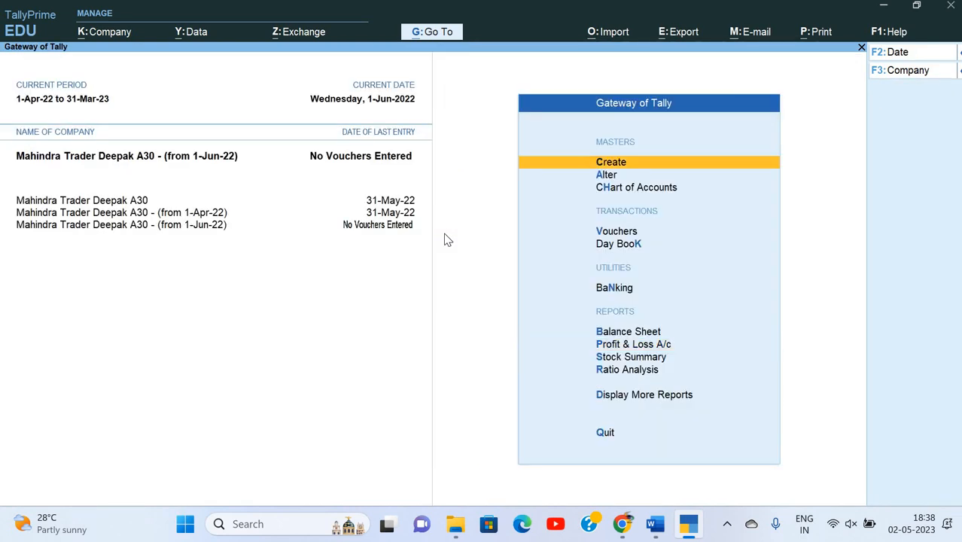
pyautogui.press('Escape')
pyautogui.press('Escape')
# Shut the split company running from 1-Apr-22.
pyautogui.press('alt')
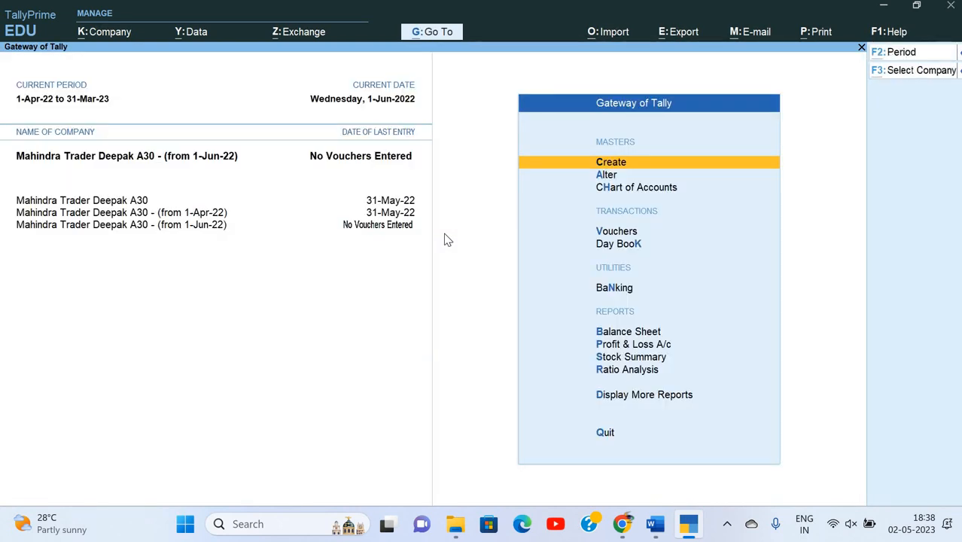
pyautogui.hotkey('alt', 'k')
pyautogui.press('Down')
pyautogui.press('Down')
pyautogui.press('Down')
pyautogui.press('Down')
pyautogui.press('Down')
pyautogui.press('Up')
pyautogui.press('Return')
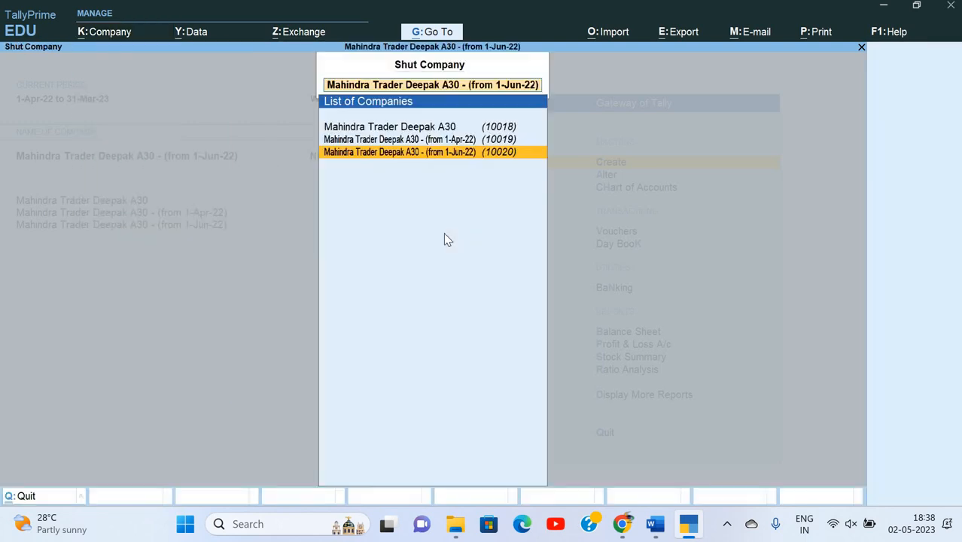
pyautogui.press('Up')
pyautogui.press('Return')
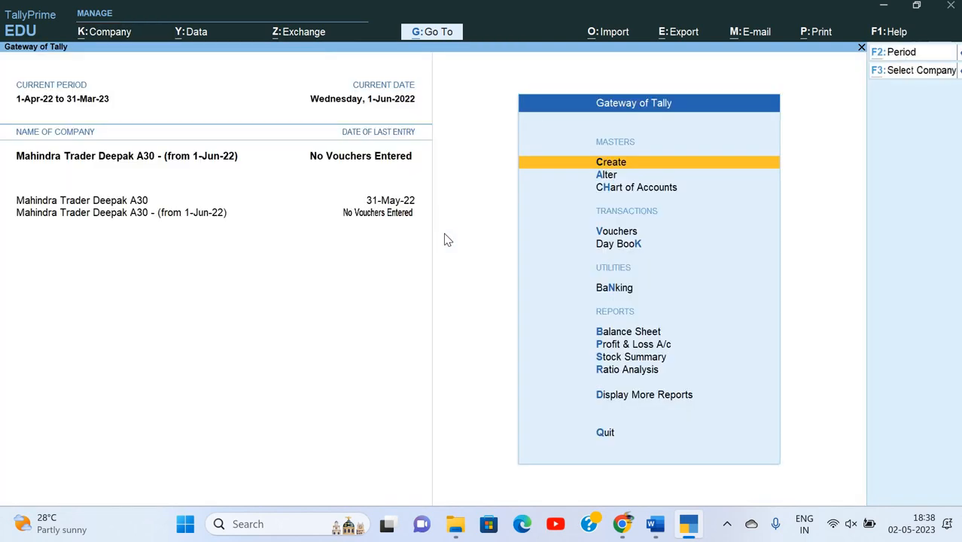
# Shut the split company running from 1-Jun-22.
pyautogui.hotkey('alt', 'k')
pyautogui.press('Down')
pyautogui.press('Down')
pyautogui.press('Down')
pyautogui.press('Down')
pyautogui.press('Return')
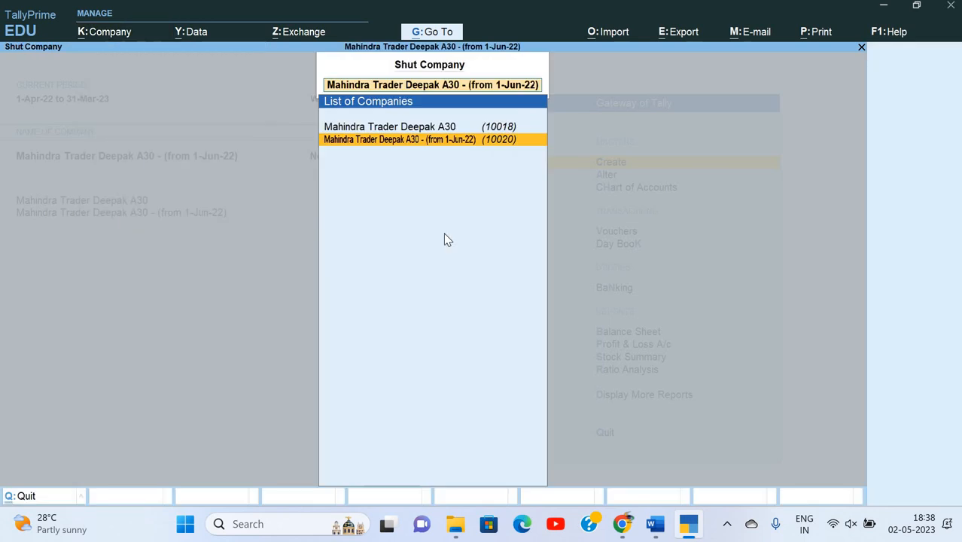
pyautogui.press('Return')
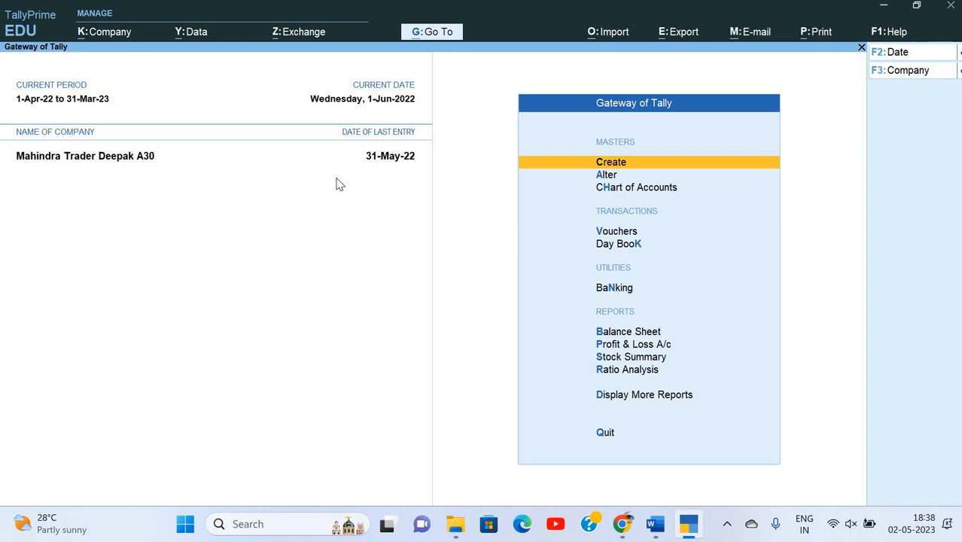
# Start Split Data for Mahindra Trader Deepak A30 from the company data options.
pyautogui.hotkey('alt', 'k')
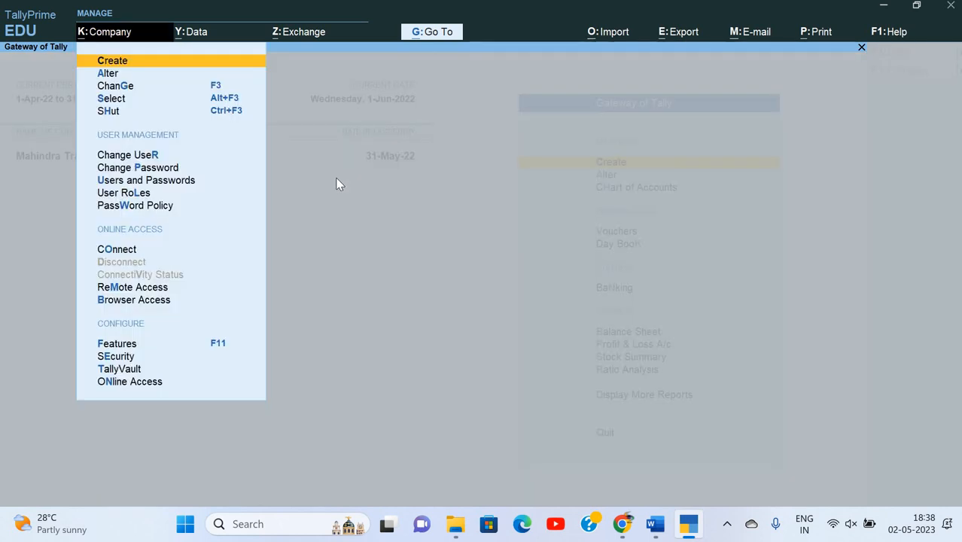
pyautogui.hotkey('alt', 'y')
pyautogui.press('Down')
pyautogui.press('Down')
pyautogui.press('Return')
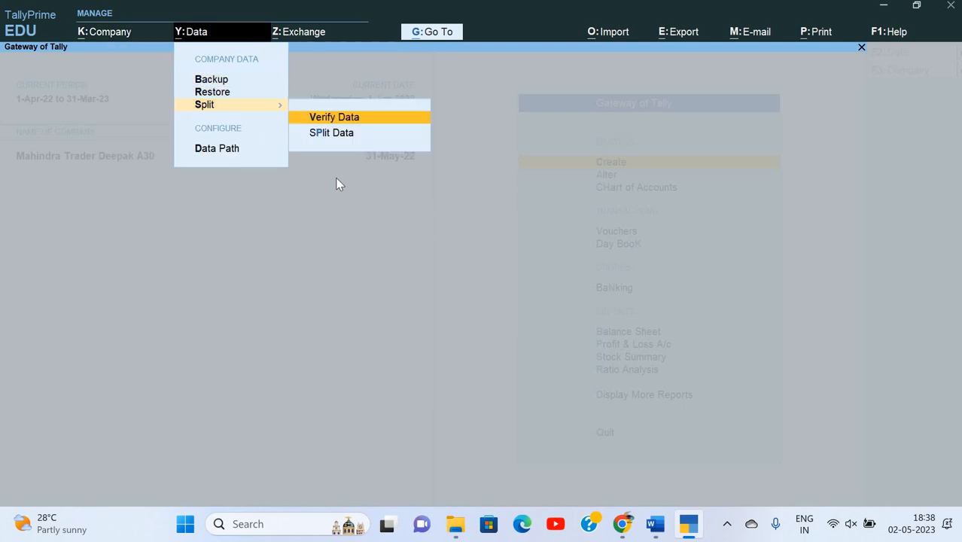
pyautogui.press('Down')
pyautogui.press('Return')
# Set the split date to 1-Apr-23 and confirm splitting the company data.
pyautogui.press('Return')
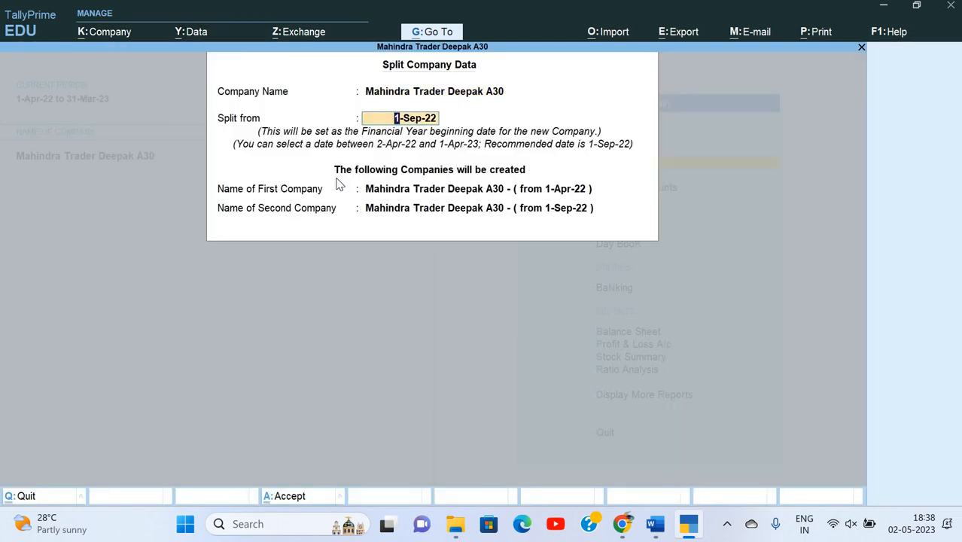
pyautogui.write('1-5')
pyautogui.press('BackSpace')
pyautogui.write('4-23')
pyautogui.press('Return')
pyautogui.press('n')
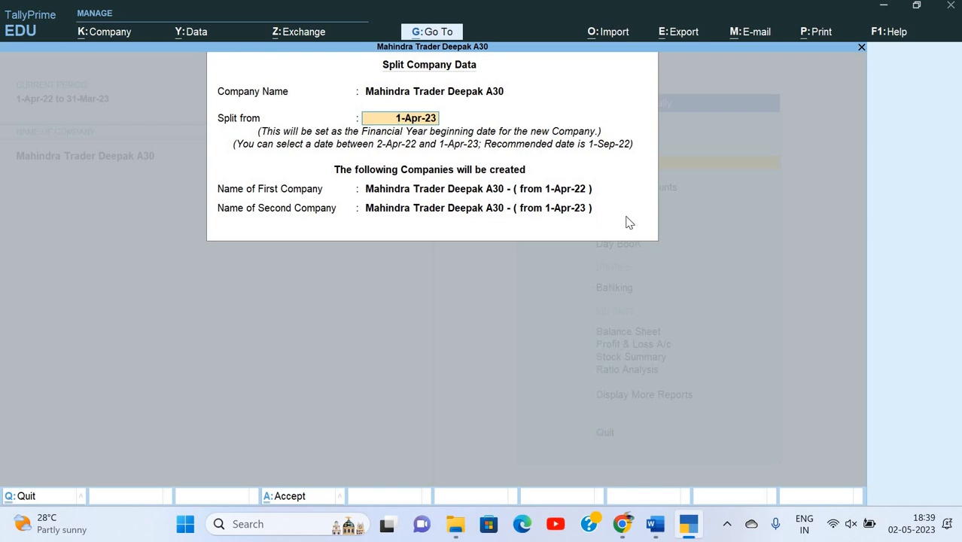
pyautogui.press('Return')
pyautogui.press('y')
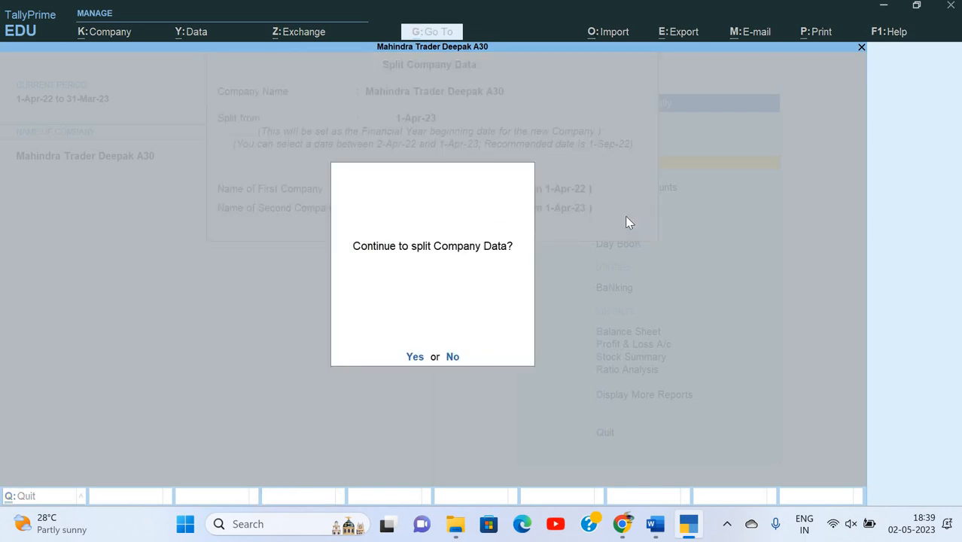
pyautogui.press('y')
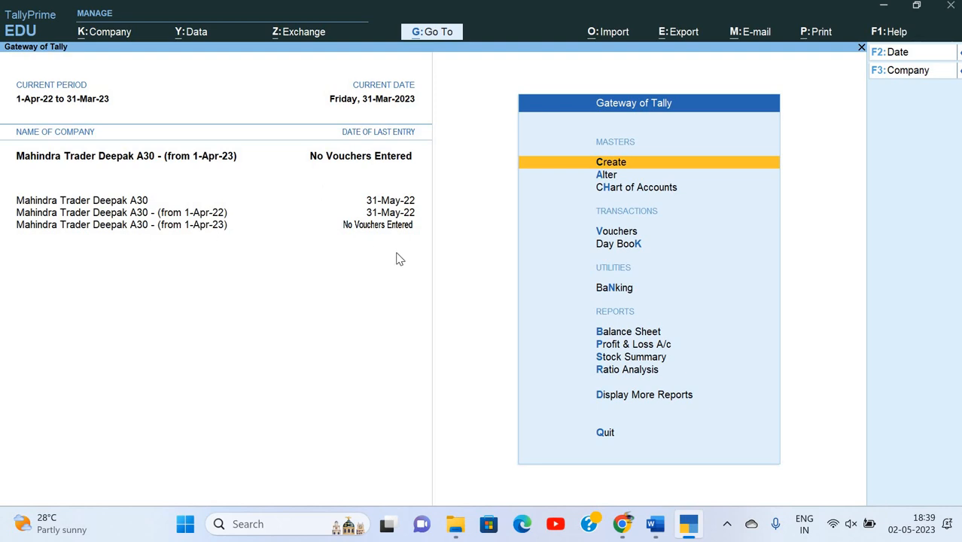
pyautogui.press('Down')
pyautogui.press('Down')
pyautogui.press('Down')
pyautogui.press('Down')
pyautogui.press('Down')
pyautogui.press('Down')
pyautogui.press('Return')
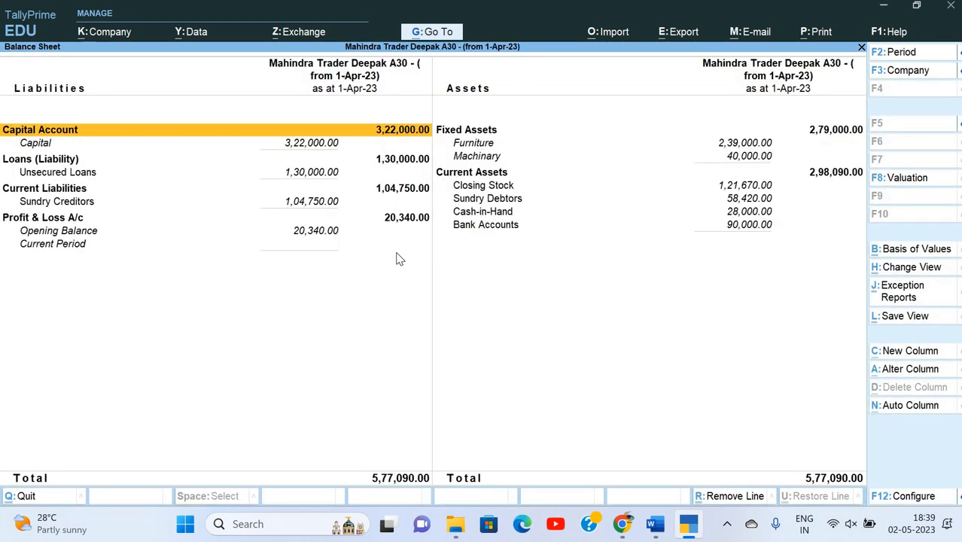
pyautogui.press('Escape')
pyautogui.press('Home')
pyautogui.press('Down')
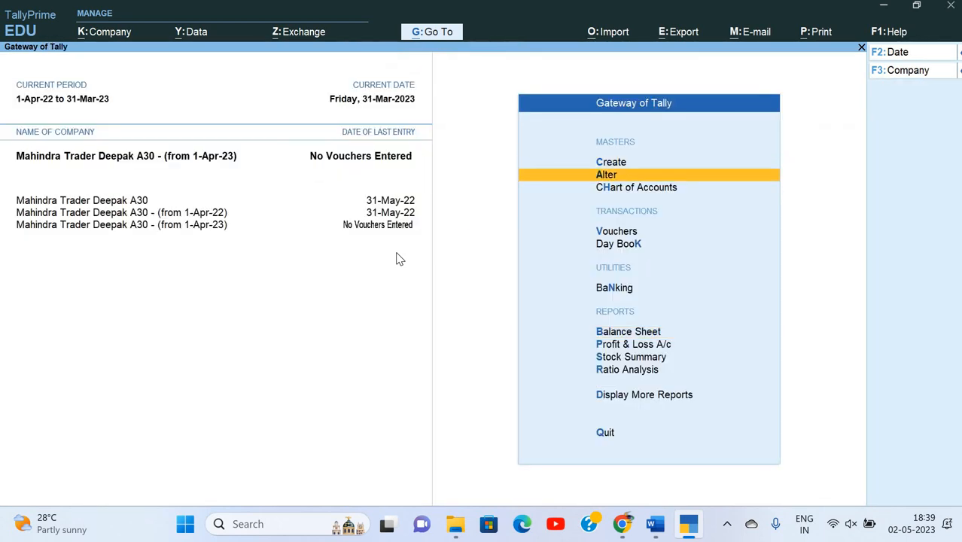
pyautogui.press('Down')
pyautogui.press('Return')
pyautogui.press('Down')
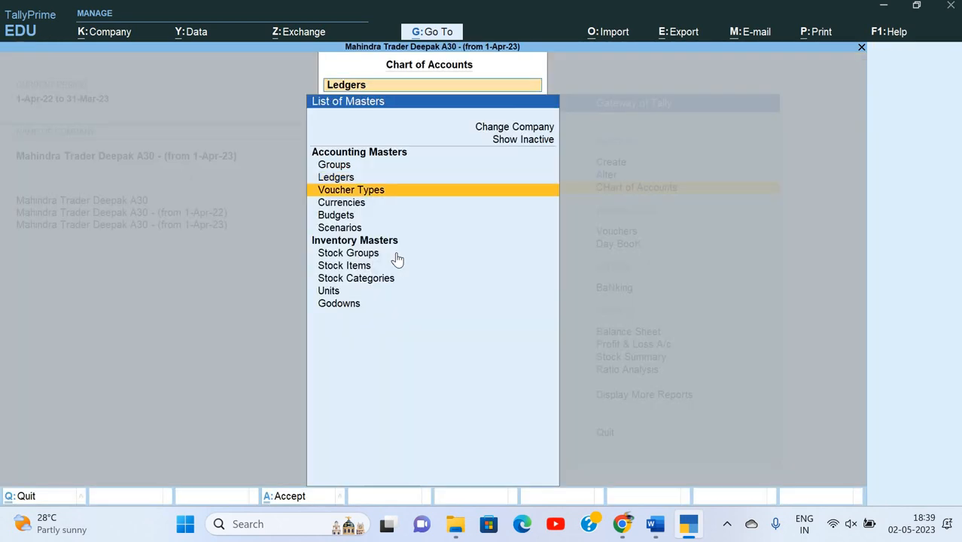
pyautogui.press('Up')
pyautogui.press('Return')
pyautogui.hotkey('ctrl', 'h')
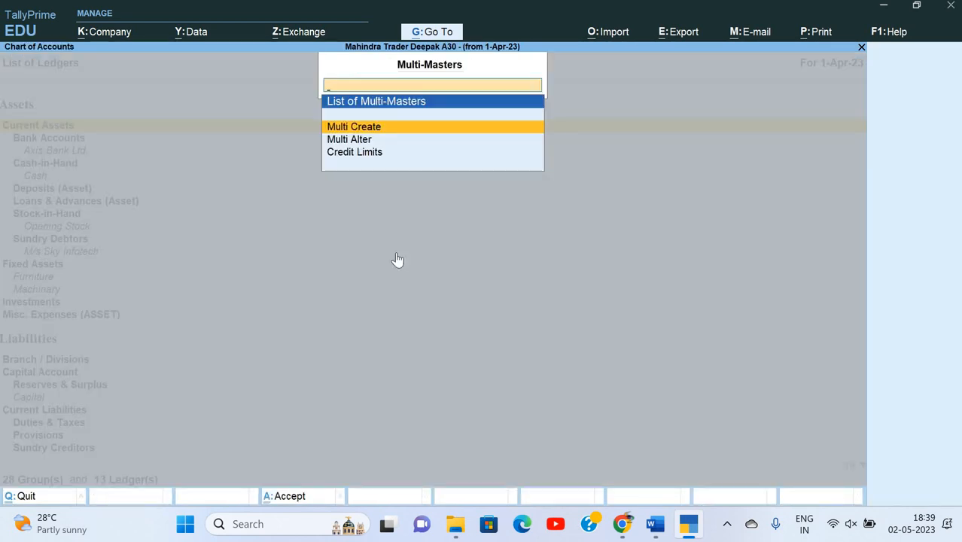
pyautogui.press('Return')
pyautogui.press('Return')
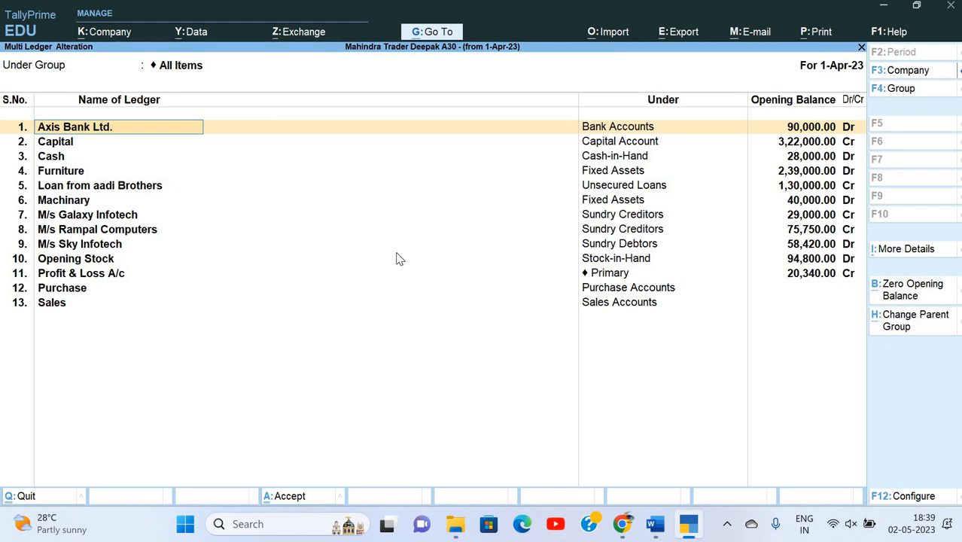
pyautogui.press('BackSpace')
pyautogui.press('Escape')
pyautogui.press('Escape')
pyautogui.press('Escape')
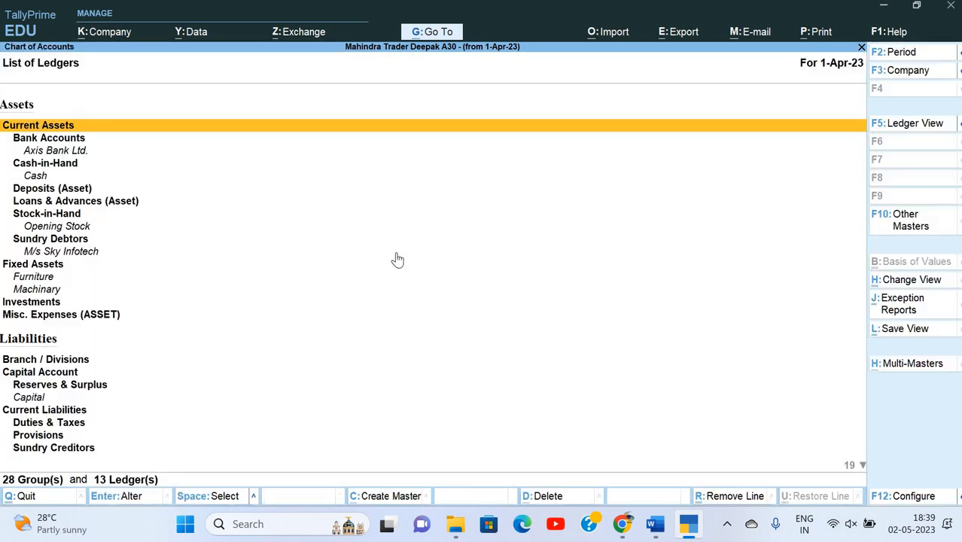
pyautogui.press('Escape')
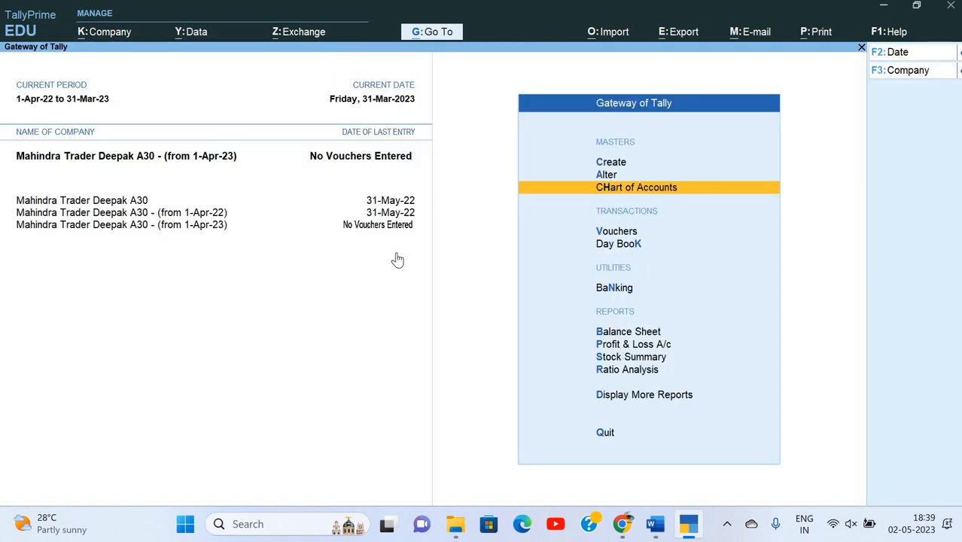
pyautogui.press('Return')
pyautogui.press('Down')
pyautogui.press('Down')
pyautogui.press('Down')
pyautogui.press('Down')
pyautogui.press('Down')
pyautogui.press('Down')
pyautogui.press('Down')
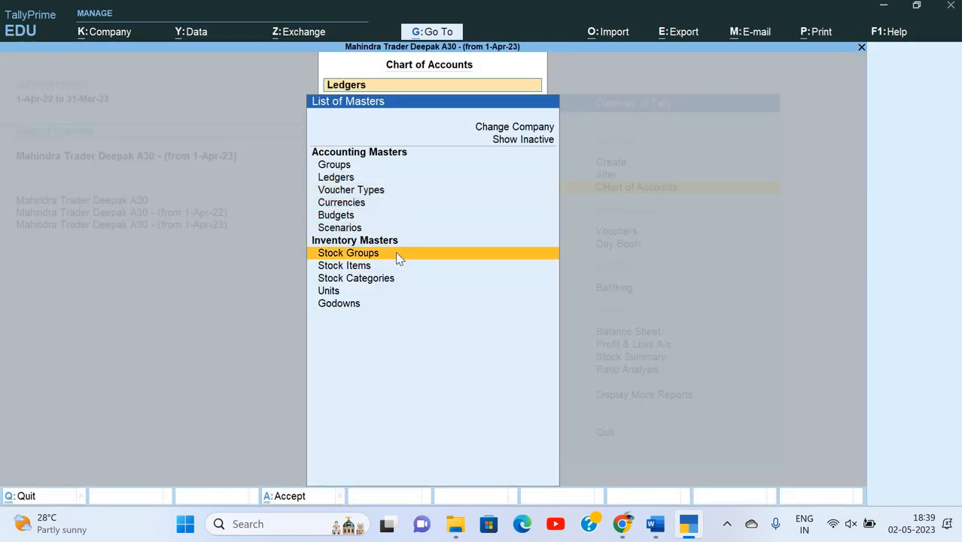
pyautogui.press('Return')
pyautogui.hotkey('alt', 'h')
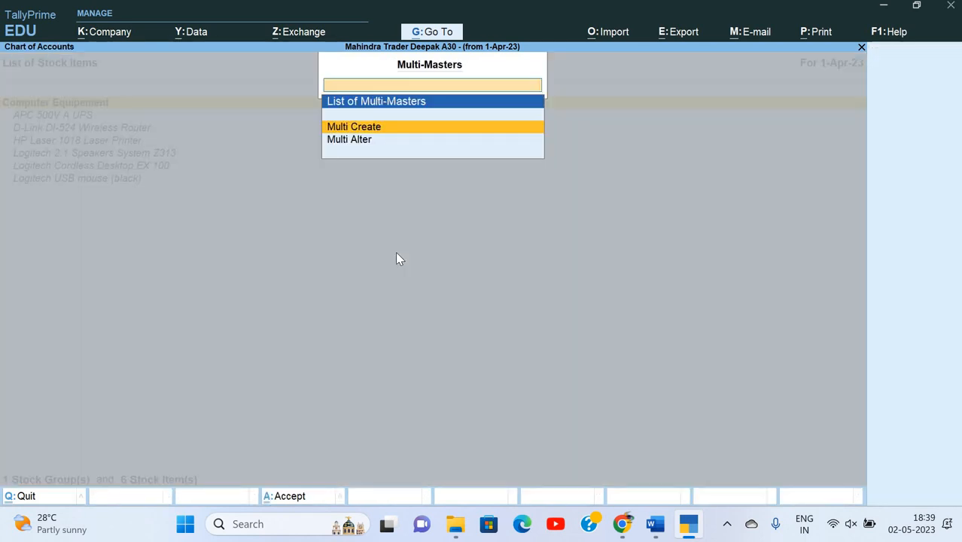
pyautogui.press('Down')
pyautogui.press('Return')
pyautogui.press('Return')
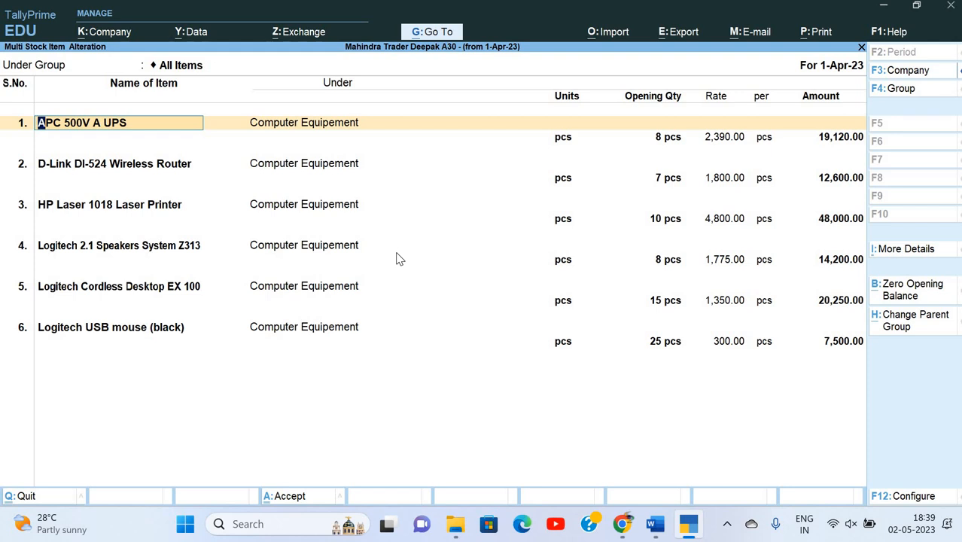
pyautogui.press('Escape')
pyautogui.press('Escape')
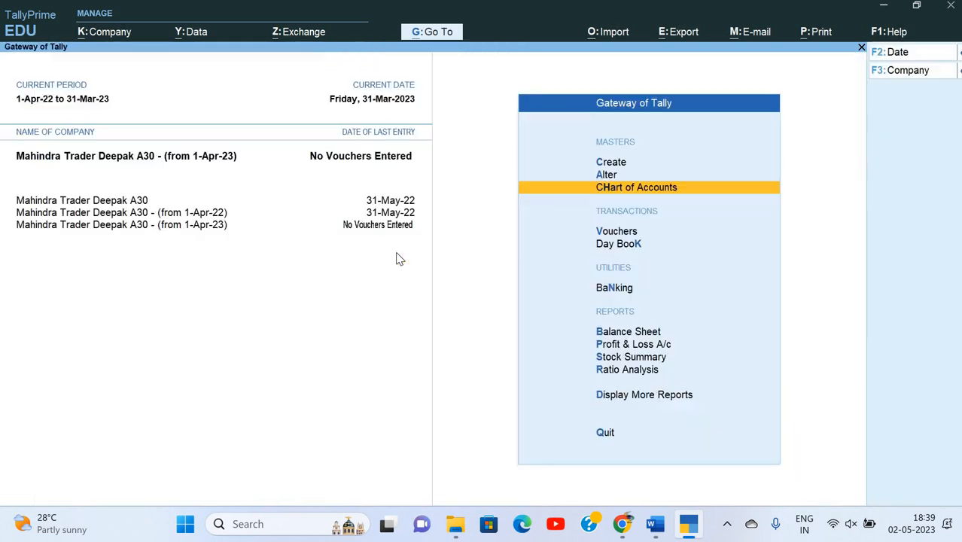
pyautogui.press('Escape')
pyautogui.press('Escape')
pyautogui.press('Escape')
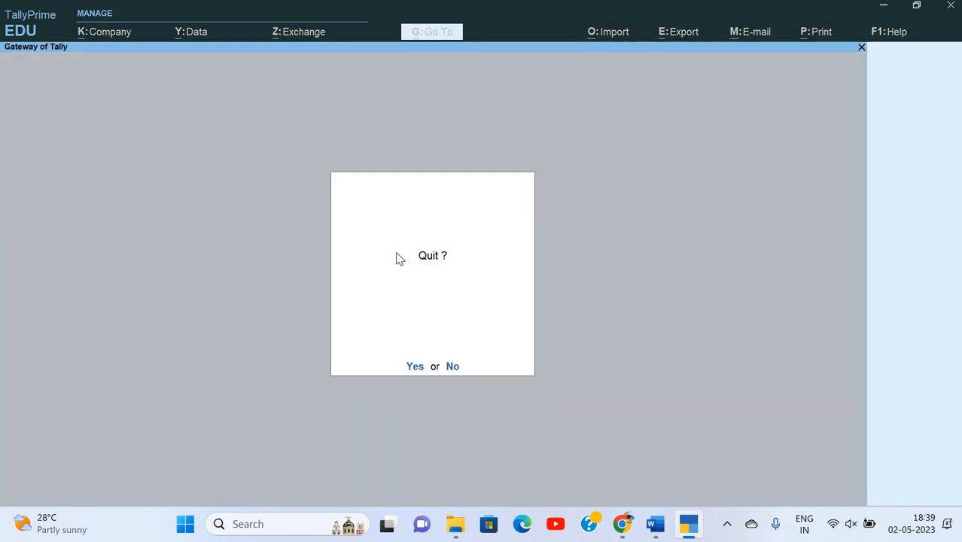
pyautogui.press('Escape')
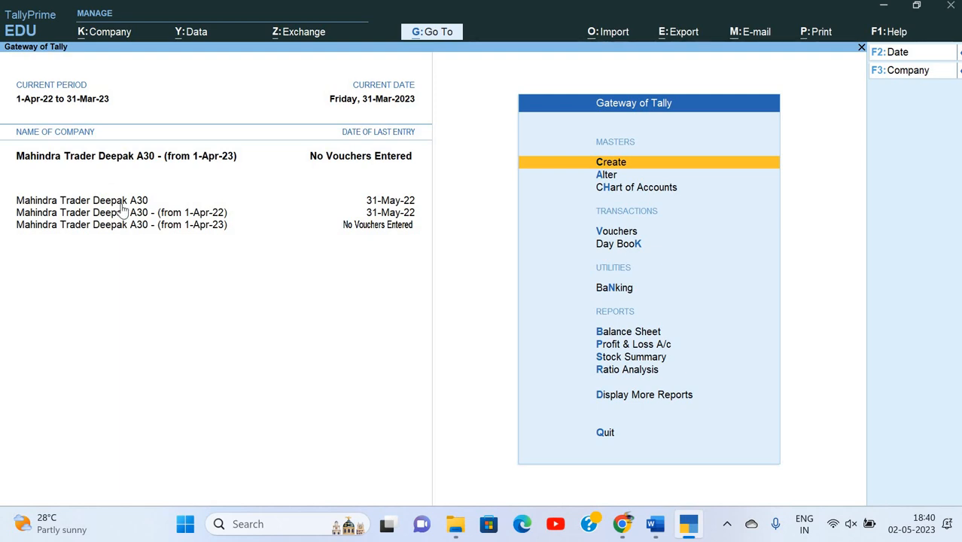
# Read tasks 10–12 in the Word assignment, noting task 11 on merging companies, then return to TallyPrime.
pyautogui.hotkey('alt', 'Tab')
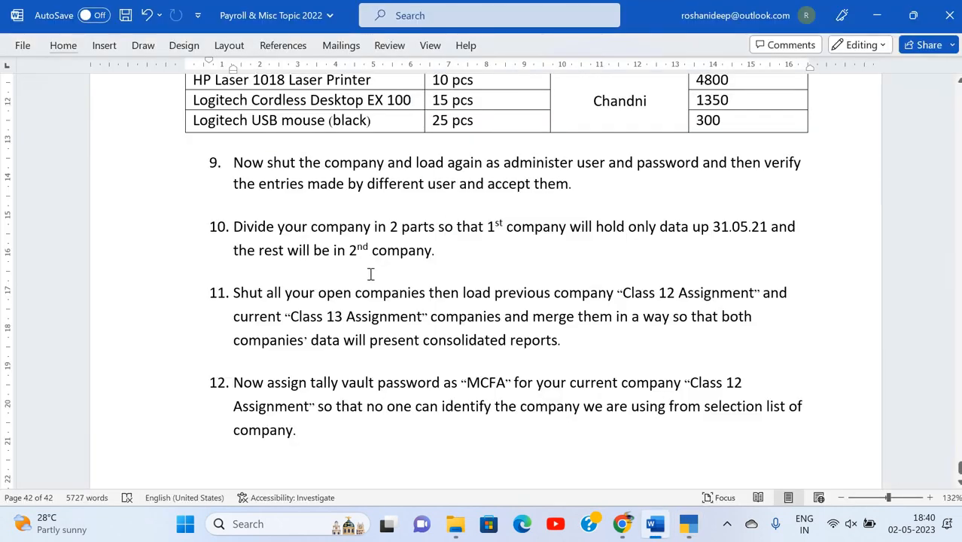
pyautogui.scroll(-3, 311, 232)
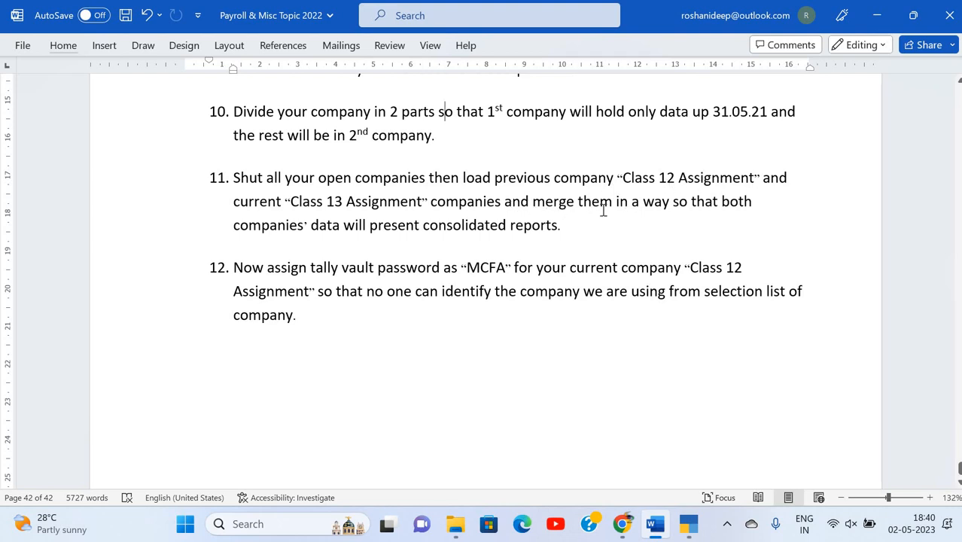
pyautogui.click(520, 224)
pyautogui.click(577, 232)
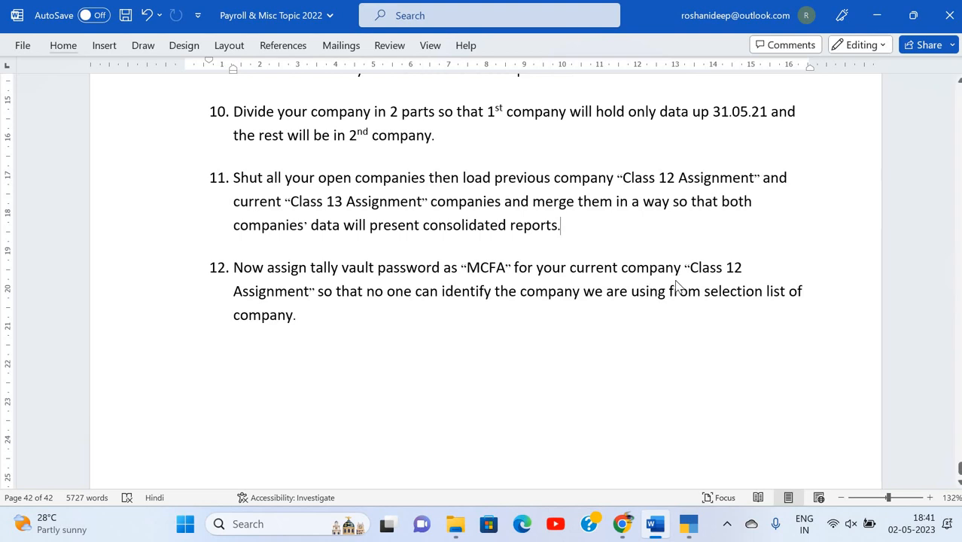
pyautogui.hotkey('alt', 'Tab')
# Shut the split companies from 1-Apr-23 and from 1-Apr-22.
pyautogui.hotkey('alt', 'k')
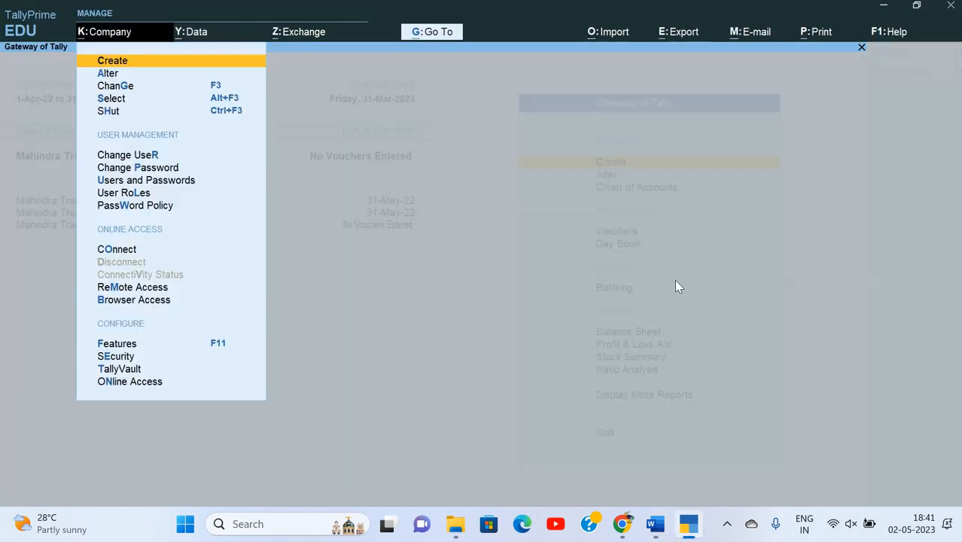
pyautogui.press('Down')
pyautogui.press('Down')
pyautogui.press('Down')
pyautogui.press('Down')
pyautogui.press('Return')
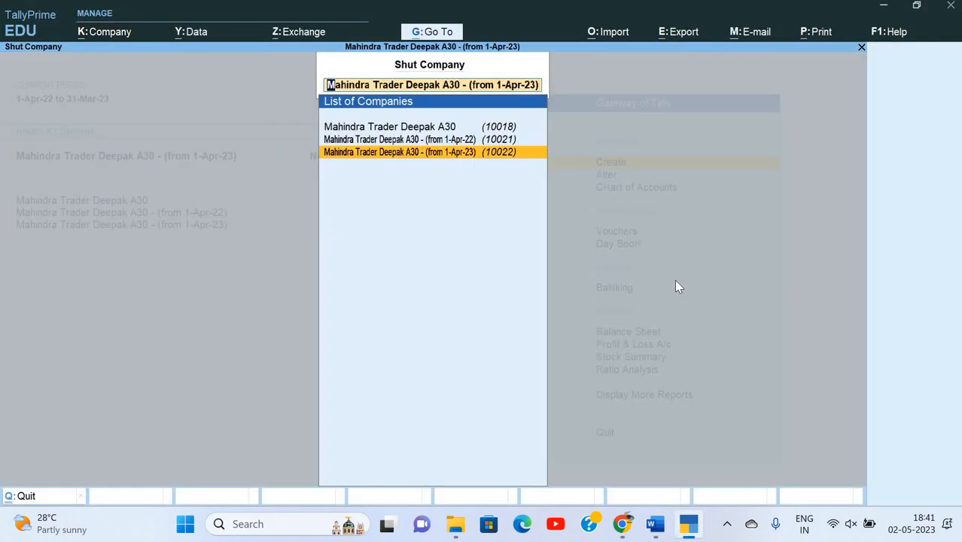
pyautogui.press('Return')
pyautogui.hotkey('alt', 'k')
pyautogui.press('Down')
pyautogui.press('Down')
pyautogui.press('Down')
pyautogui.press('Down')
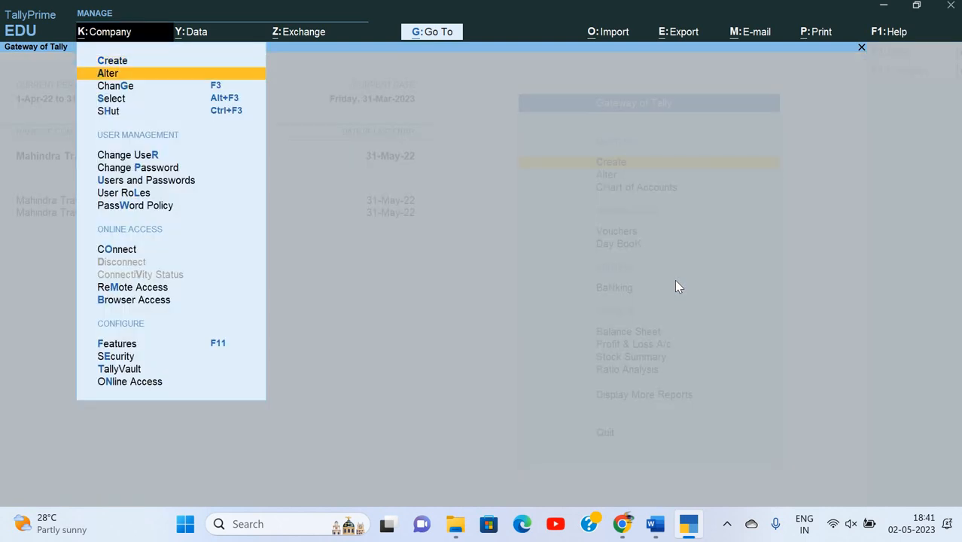
pyautogui.press('Return')
pyautogui.press('Down')
pyautogui.press('Return')
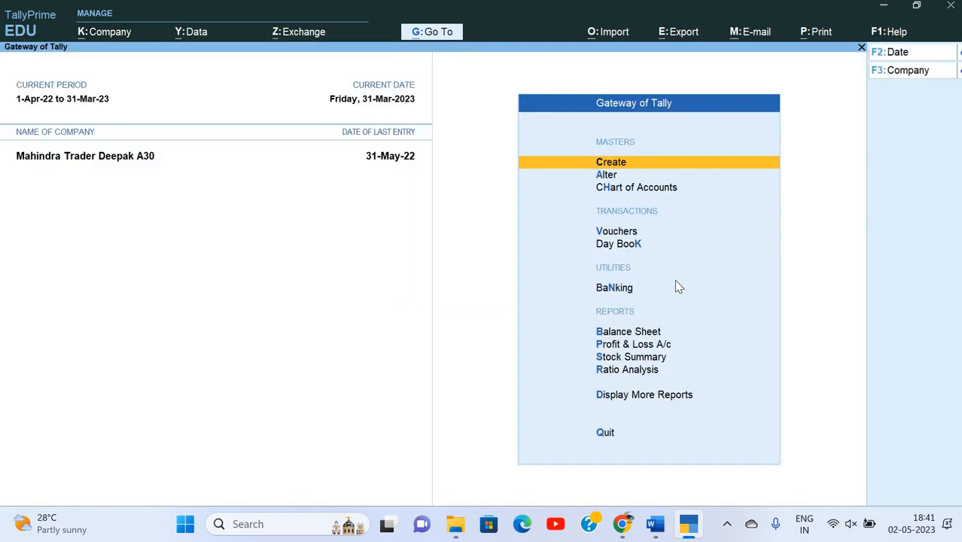
# Load Vishal Garments Deepak A8 from the company list.
pyautogui.hotkey('alt', 'k')
pyautogui.press('Down')
pyautogui.press('Down')
pyautogui.press('Down')
pyautogui.press('Down')
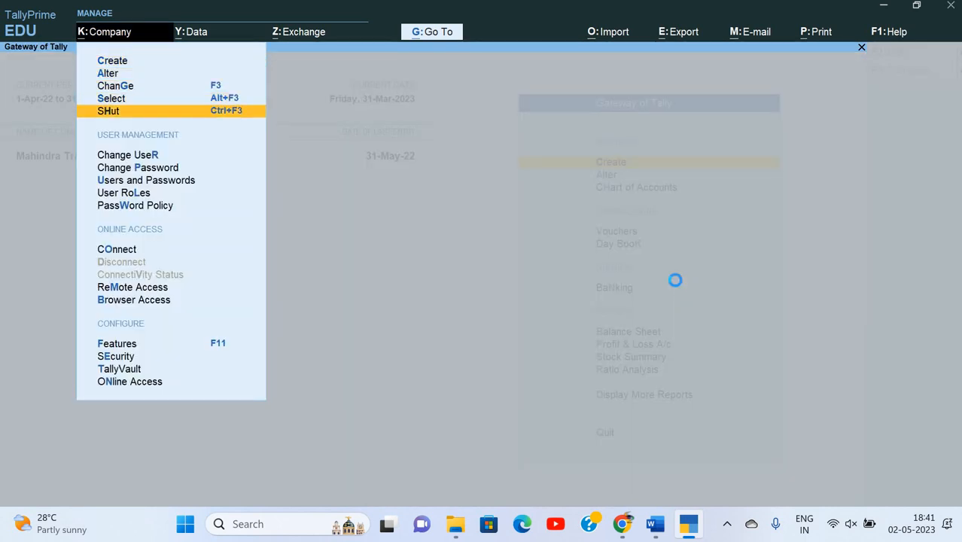
pyautogui.press('Up')
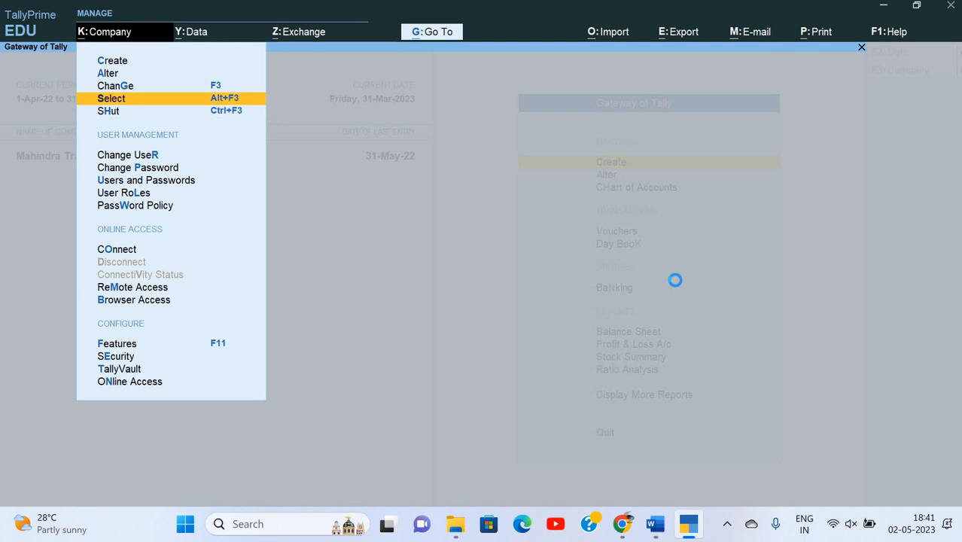
pyautogui.press('Return')
pyautogui.press('Down')
pyautogui.press('Down')
pyautogui.press('Down')
pyautogui.press('Down')
pyautogui.press('Down')
pyautogui.press('Down')
pyautogui.press('Down')
pyautogui.press('Down')
pyautogui.press('Down')
pyautogui.press('Down')
pyautogui.press('Down')
pyautogui.press('Down')
pyautogui.press('Down')
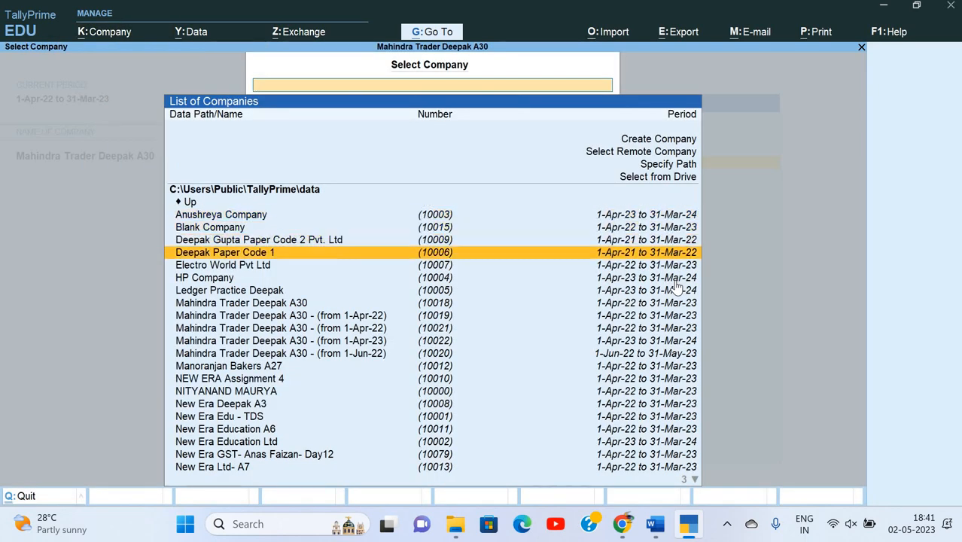
pyautogui.press('Down')
pyautogui.press('Down')
pyautogui.press('Down')
pyautogui.press('Down')
pyautogui.press('Down')
pyautogui.press('Down')
pyautogui.press('Down')
pyautogui.press('Down')
pyautogui.press('Down')
pyautogui.press('Down')
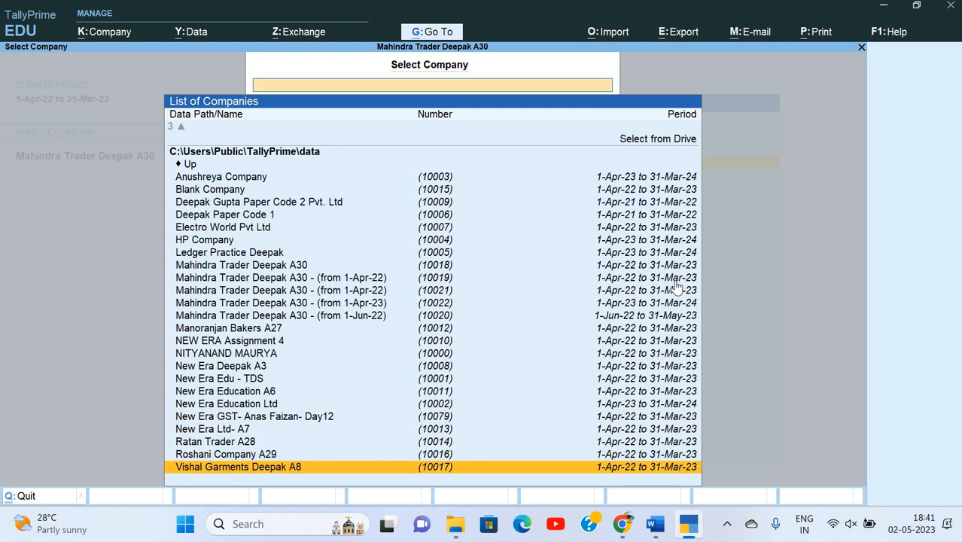
pyautogui.press('Up')
pyautogui.press('Up')
pyautogui.press('Down')
pyautogui.press('Down')
pyautogui.press('Return')
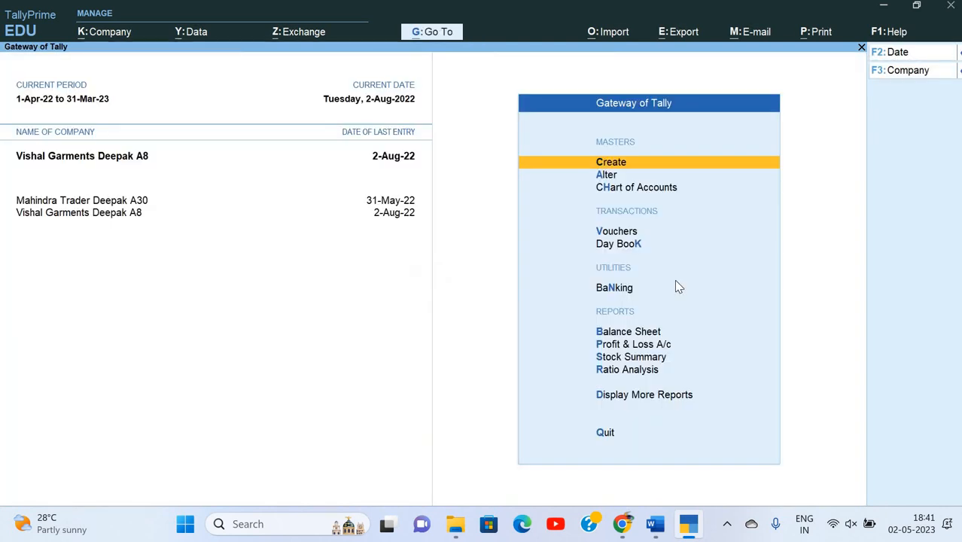
# Review Vishal Garments Deepak A8's detailed Profit & Loss, showing Nett Profit 44,100.00.
pyautogui.press('p')
pyautogui.hotkey('alt', 'f5')
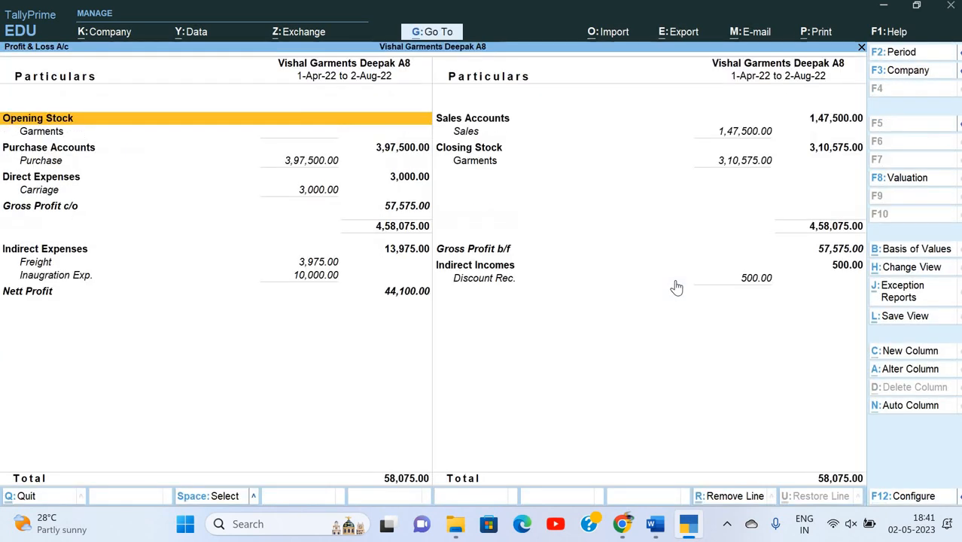
pyautogui.press('Down')
pyautogui.press('Down')
pyautogui.press('Down')
pyautogui.press('Down')
pyautogui.press('Down')
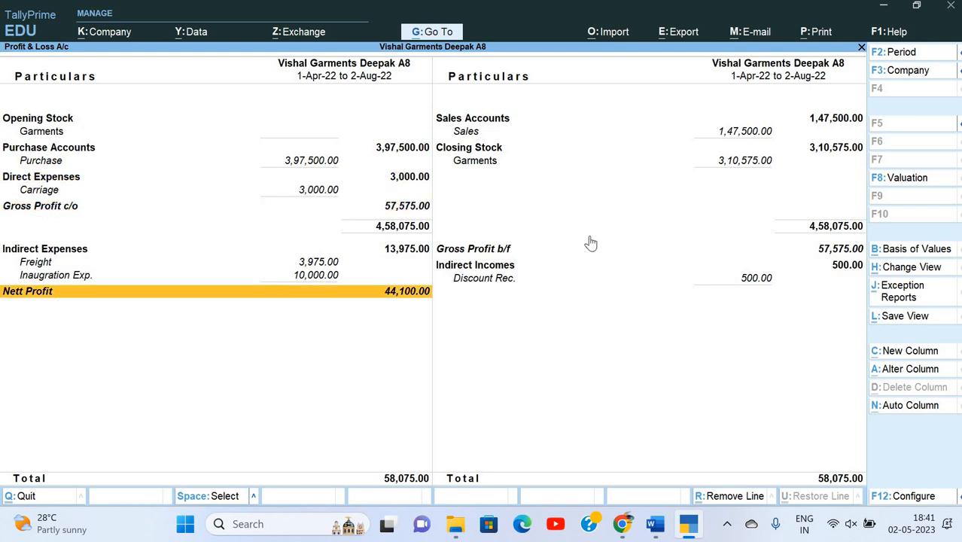
pyautogui.press('Escape')
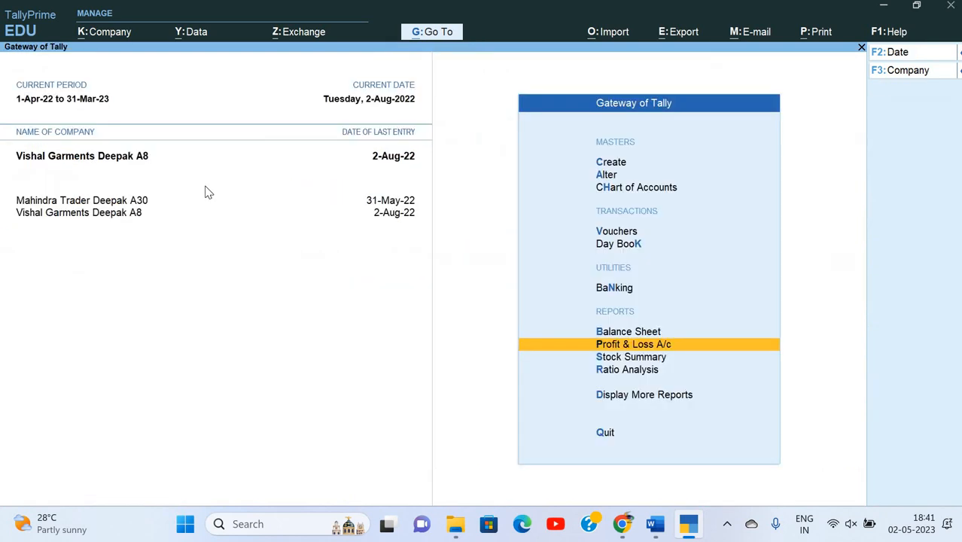
# Make Mahindra Trader Deepak A30 current and review its detailed Profit & Loss.
pyautogui.click(146, 202)
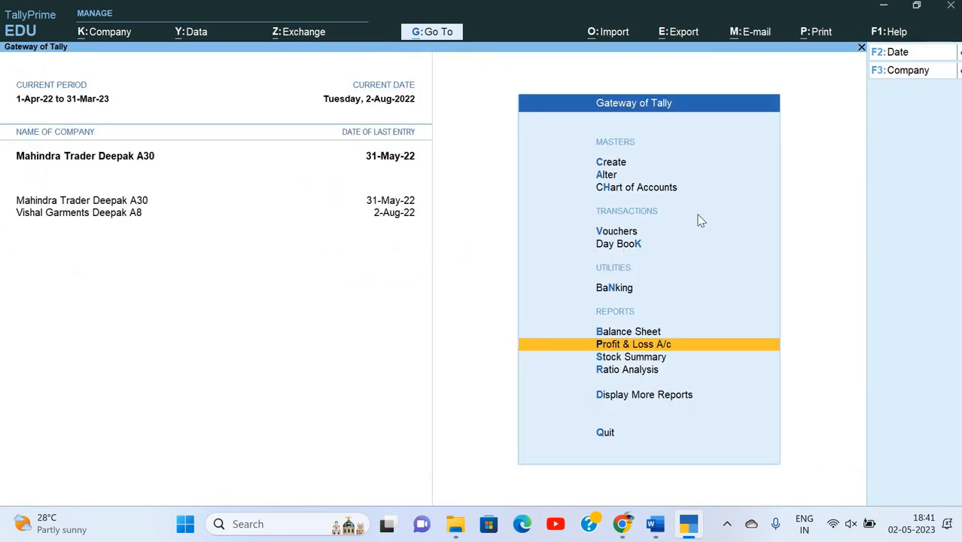
pyautogui.press('p')
pyautogui.hotkey('alt', 'F5')
pyautogui.press('Down')
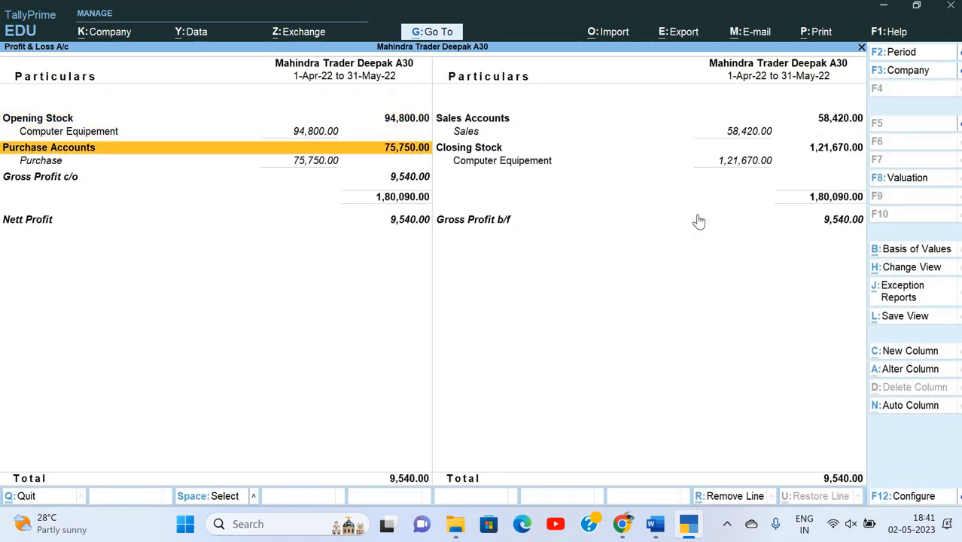
pyautogui.press('Down')
pyautogui.press('Down')
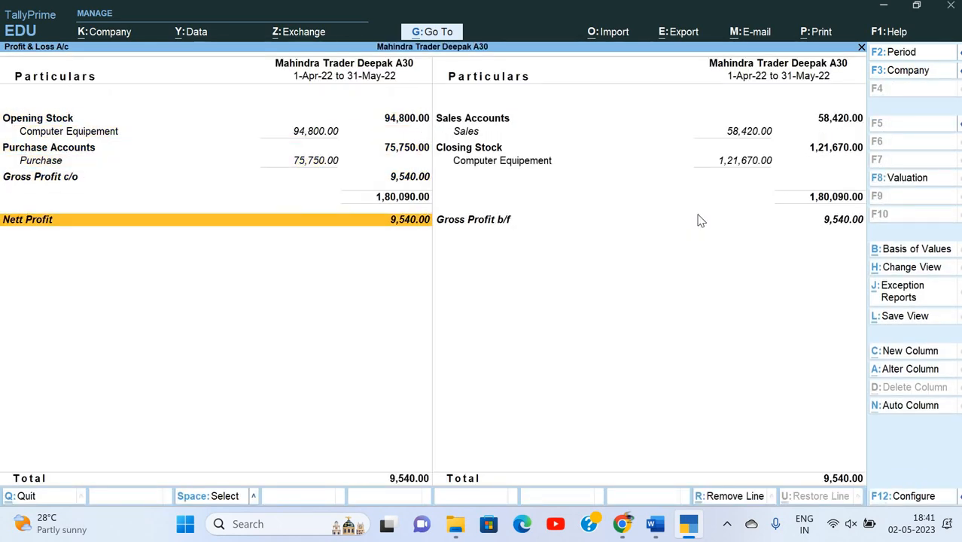
pyautogui.press('Escape')
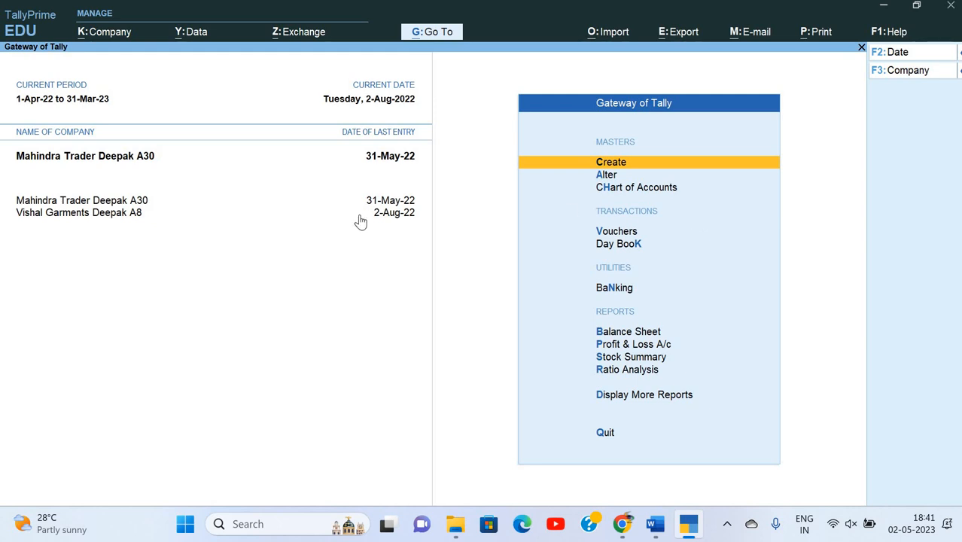
pyautogui.press('alt')
pyautogui.hotkey('alt', 'Tab')
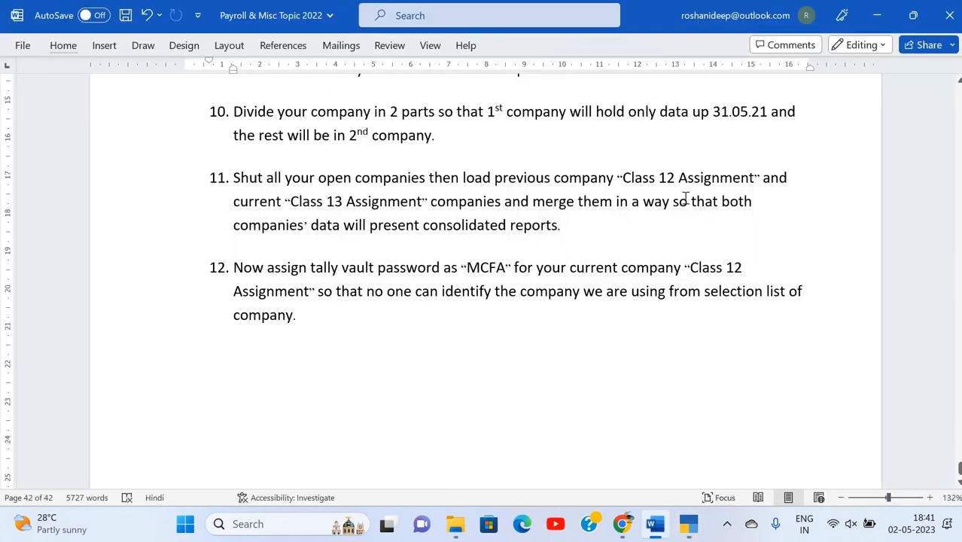
pyautogui.hotkey('alt', 'Tab')
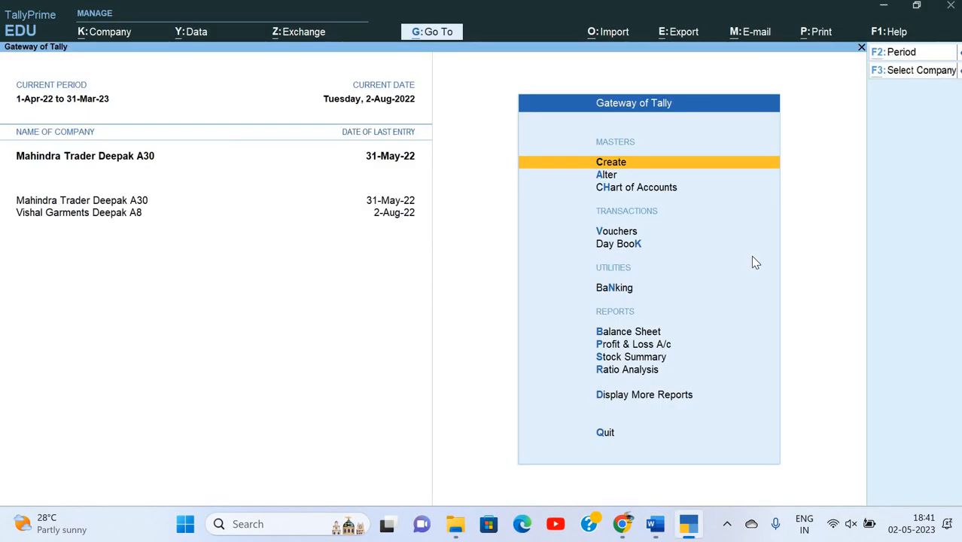
# Open a blank Company Creation form with books beginning from 1-Apr-23.
pyautogui.hotkey('alt', 'k')
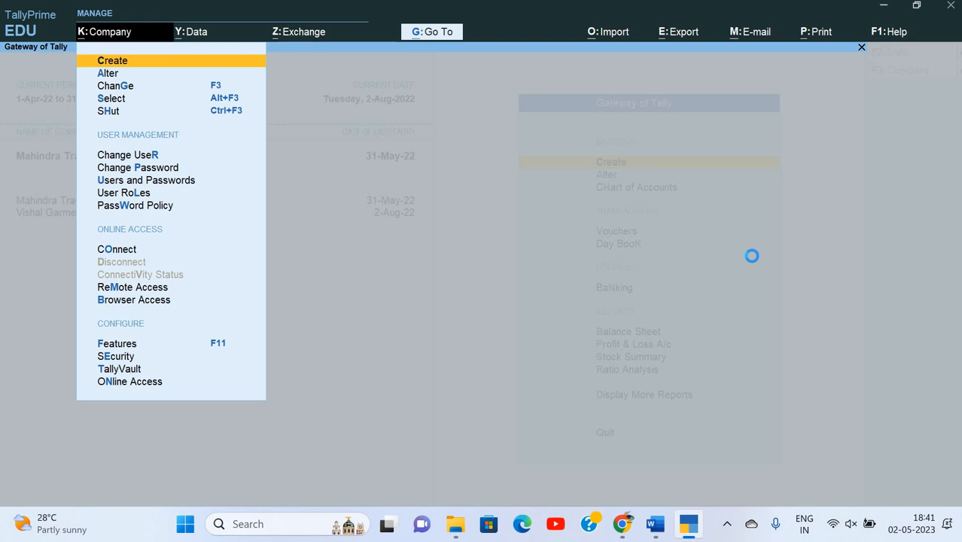
pyautogui.press('Return')
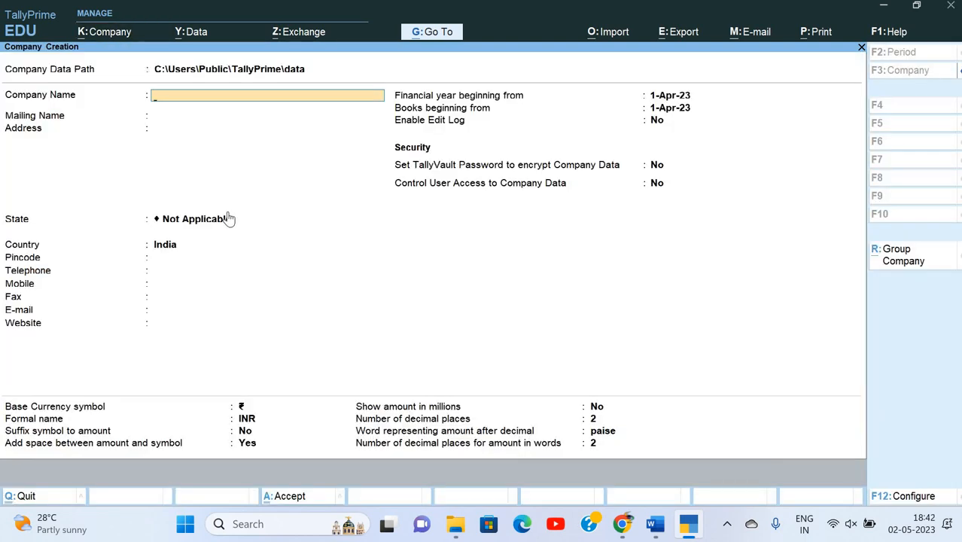
pyautogui.press('Escape')
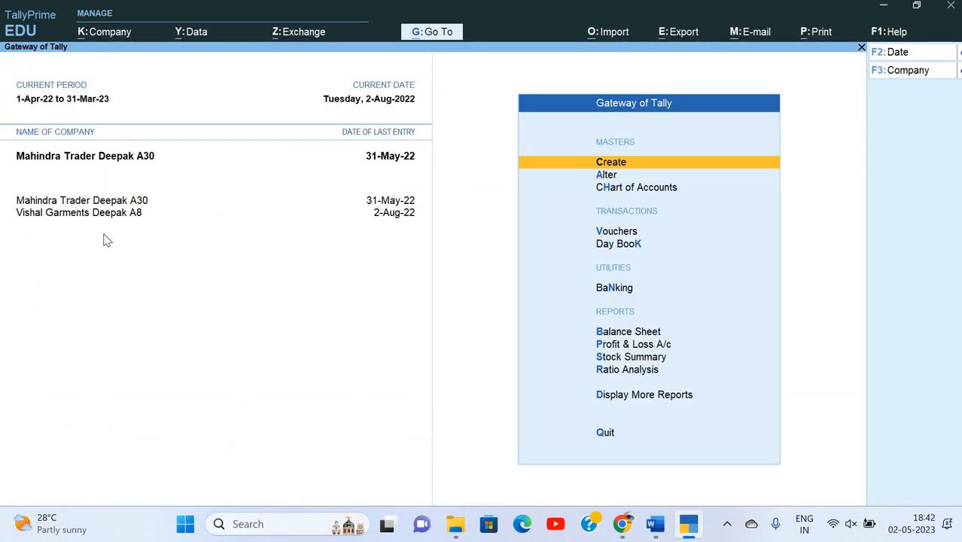
pyautogui.hotkey('alt', 'k')
pyautogui.press('Down')
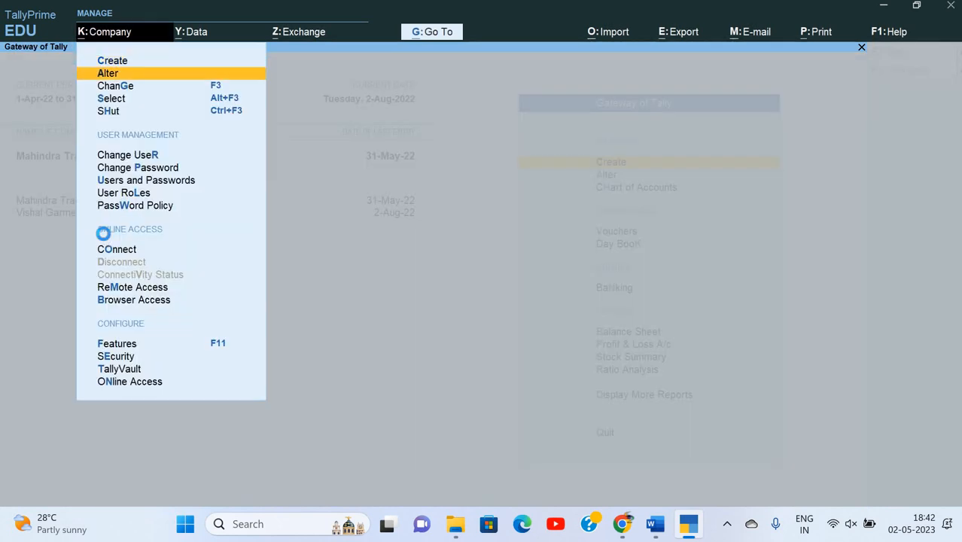
pyautogui.press('Up')
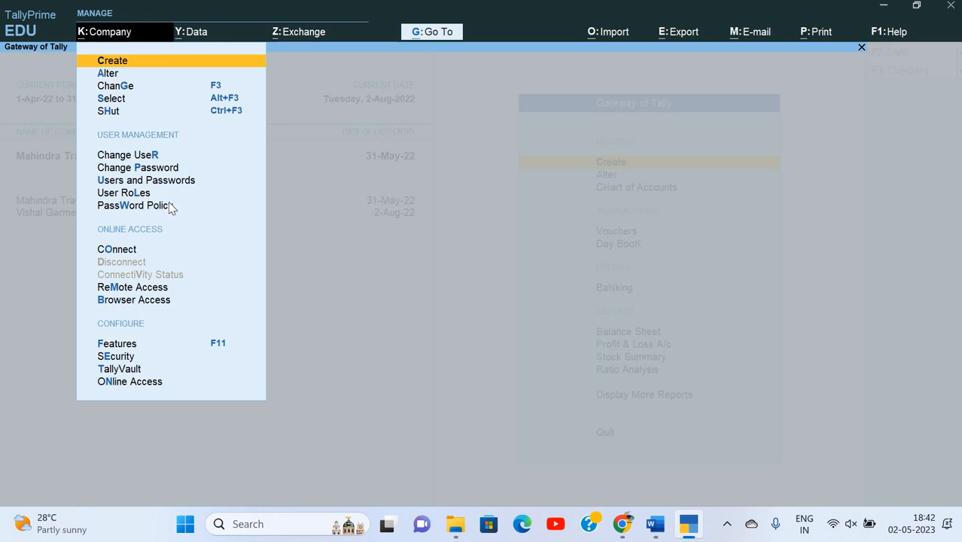
pyautogui.press('Return')
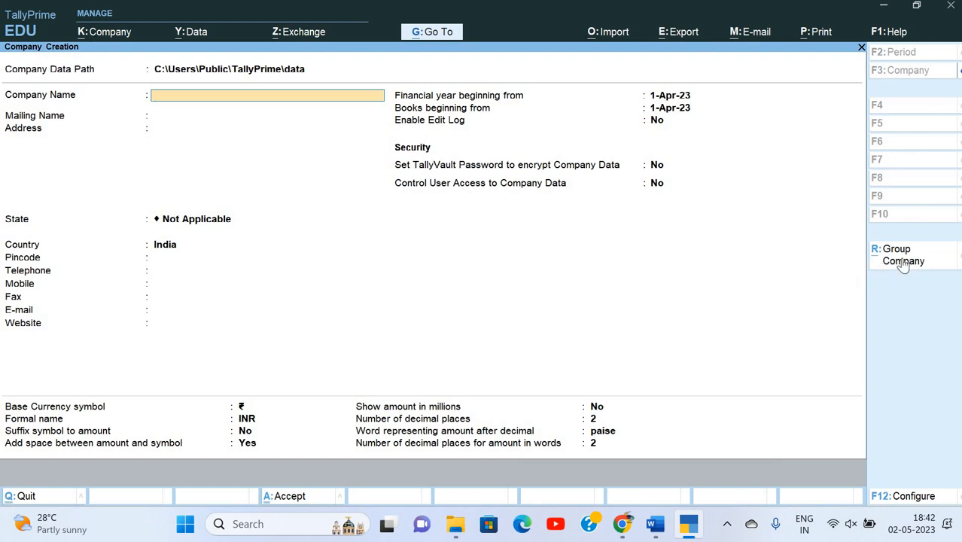
# Create group company New Era Group in Uttar Pradesh with Mahindra Trader Deepak A30 and Vishal Garments Deepak A8.
pyautogui.hotkey('ctrl', 'r')
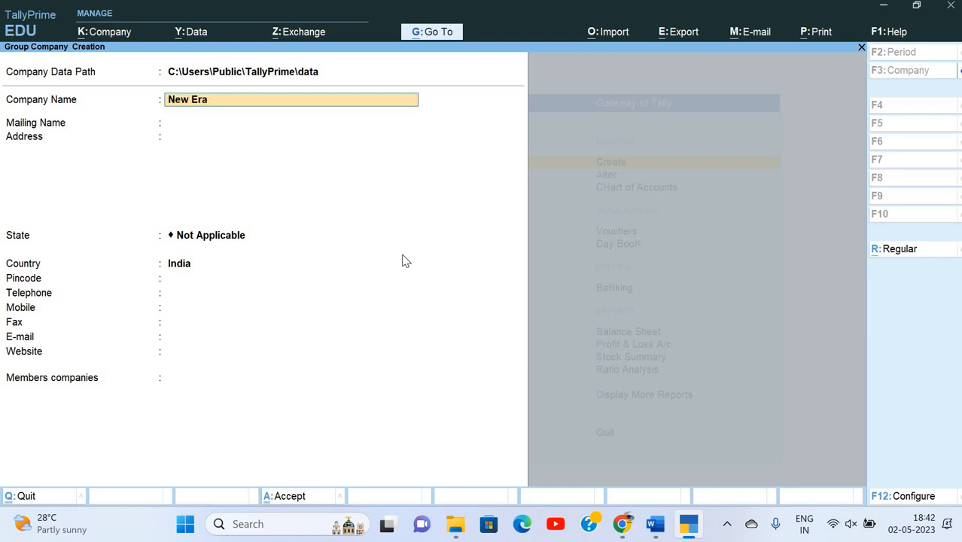
pyautogui.press('Return')
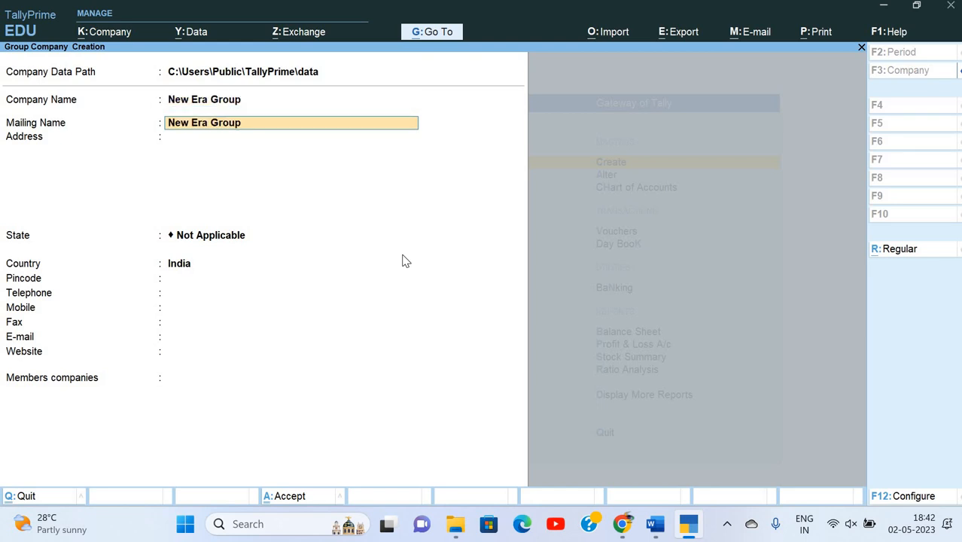
pyautogui.press('Return')
pyautogui.press('Return')
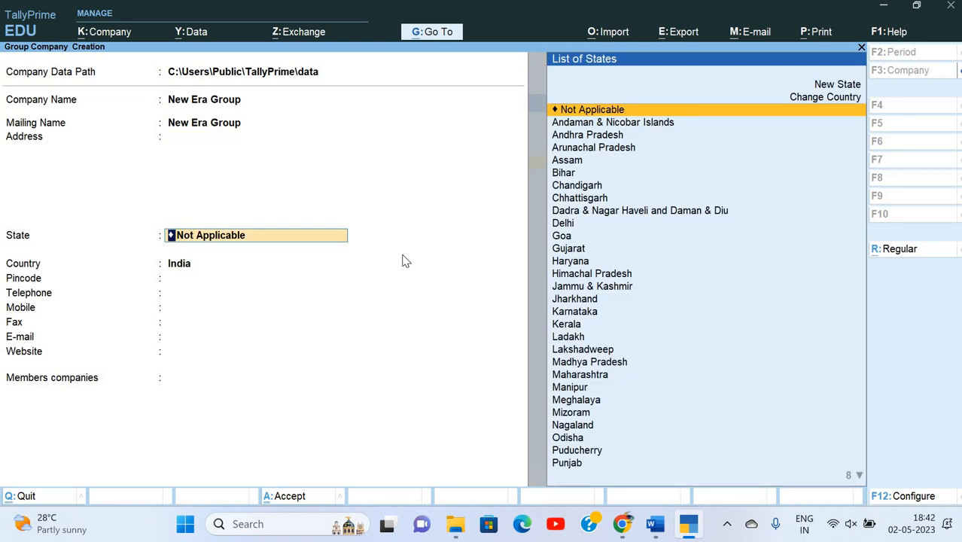
pyautogui.write('U')
pyautogui.press('Down')
pyautogui.press('Return')
pyautogui.press('Return')
pyautogui.press('Return')
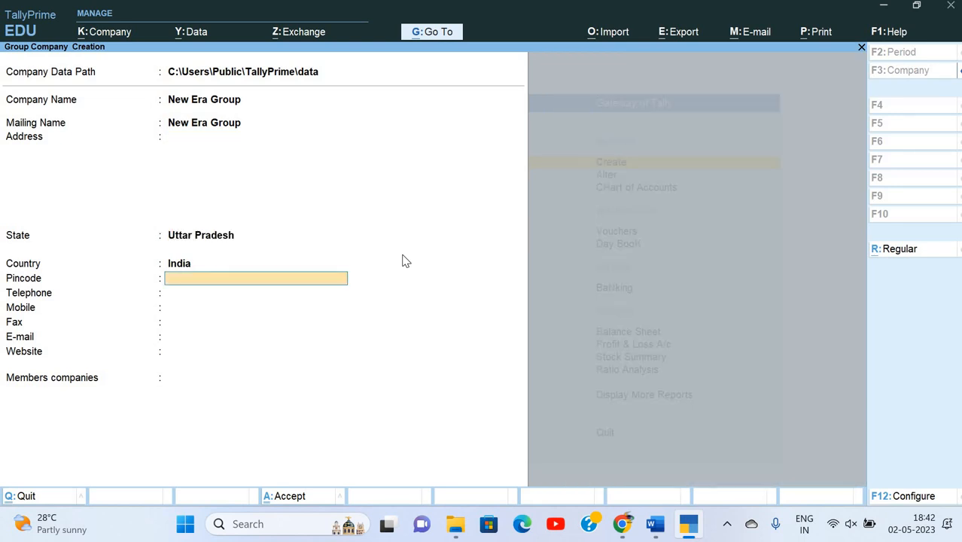
pyautogui.press('Return')
pyautogui.press('Return')
pyautogui.press('Return')
pyautogui.press('Return')
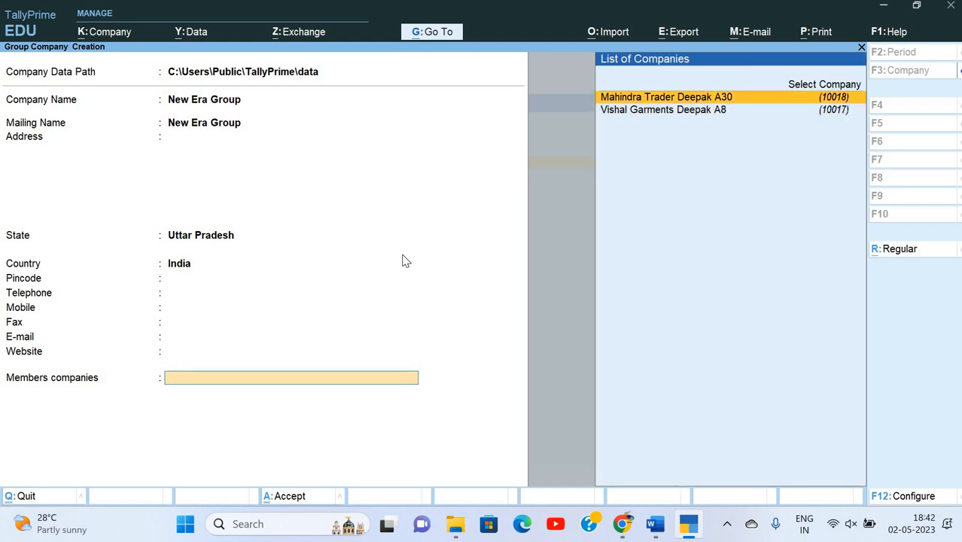
pyautogui.press('Return')
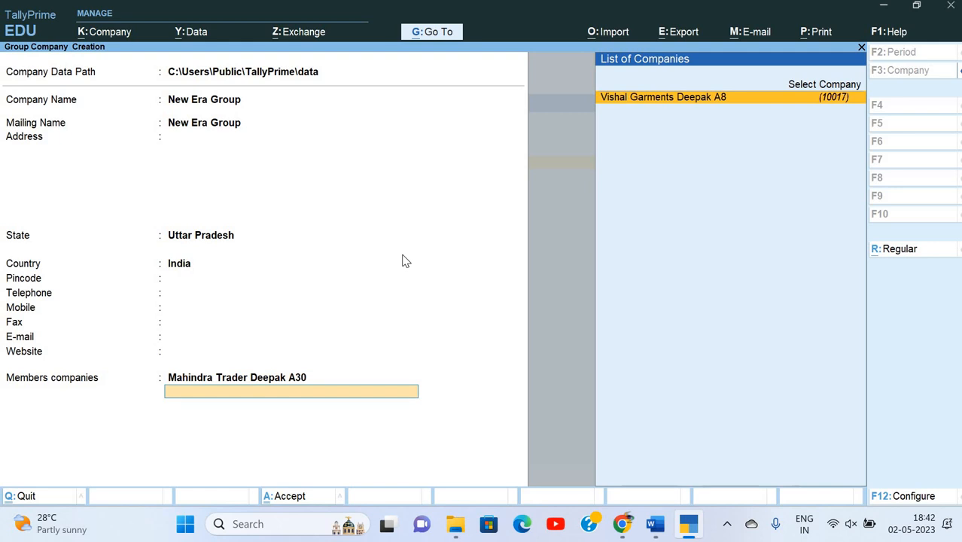
pyautogui.press('Return')
pyautogui.press('Return')
pyautogui.press('Return')
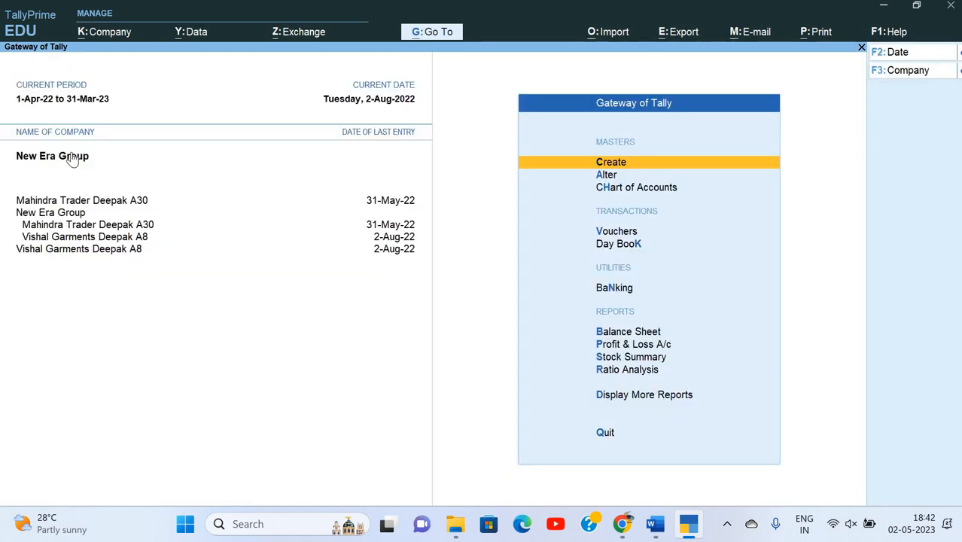
# View New Era Group's consolidated Profit & Loss in detailed form, net profit 53,640.00.
pyautogui.press('p')
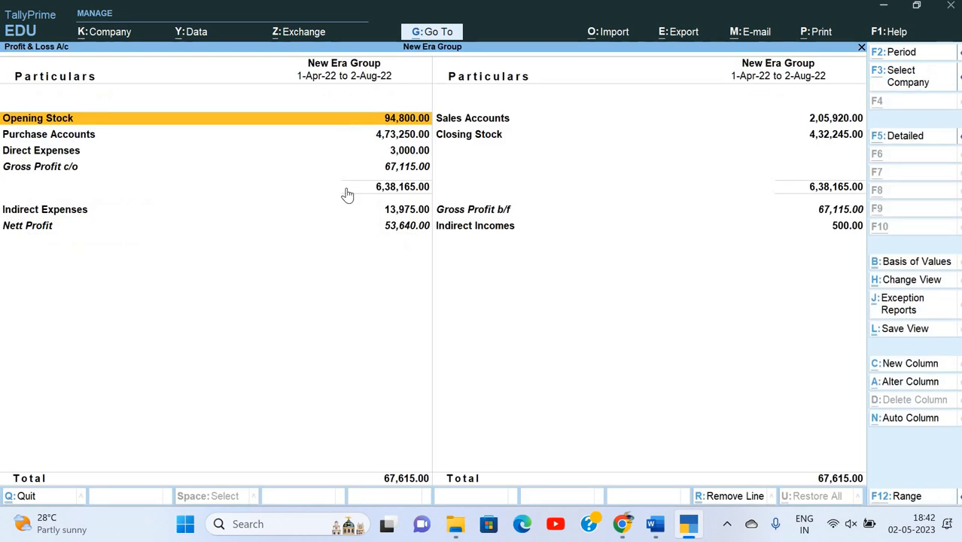
pyautogui.hotkey('alt', 'F5')
pyautogui.press('Down')
pyautogui.press('Down')
pyautogui.press('Down')
pyautogui.press('Down')
pyautogui.press('Down')
pyautogui.press('Down')
pyautogui.press('Down')
pyautogui.press('Down')
pyautogui.press('Down')
pyautogui.press('Down')
pyautogui.press('Down')
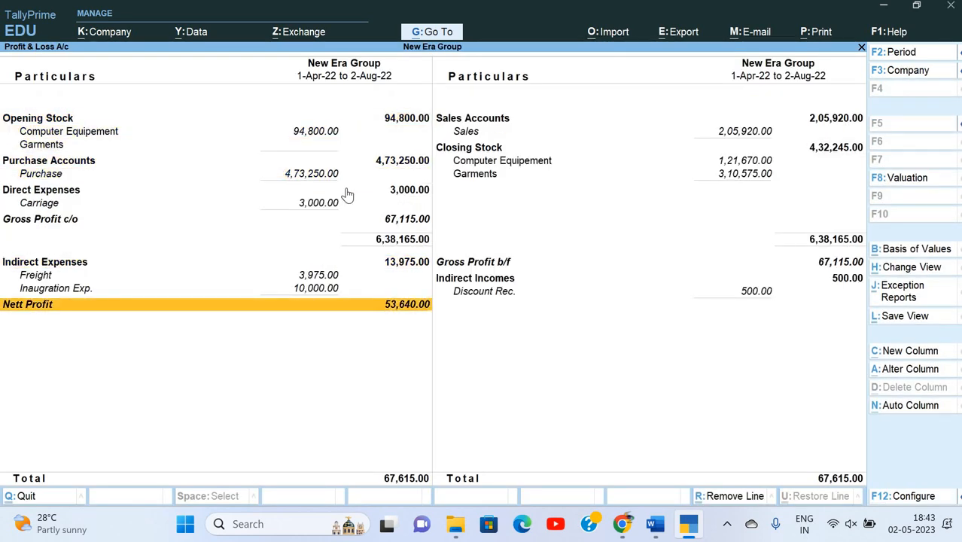
pyautogui.press('Escape')
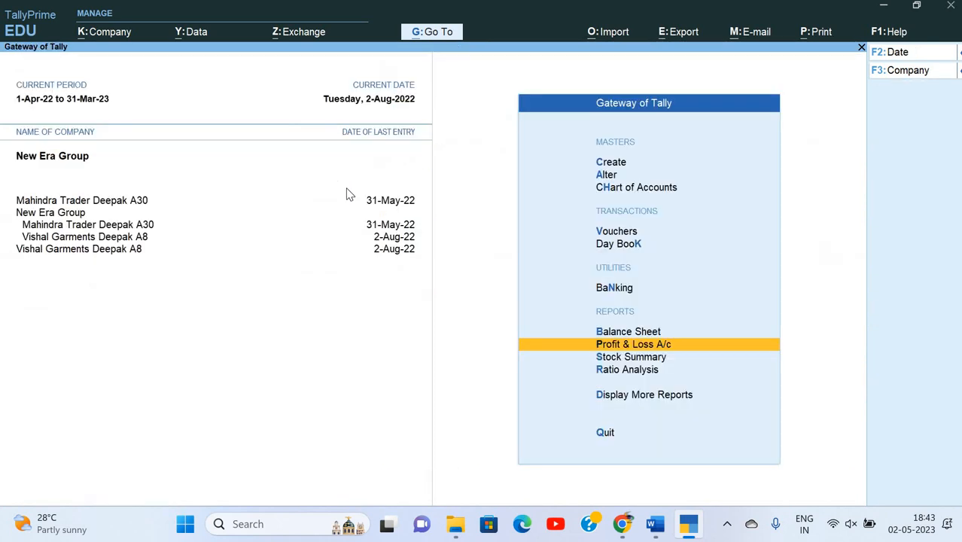
pyautogui.press('Return')
pyautogui.hotkey('alt', 'F5')
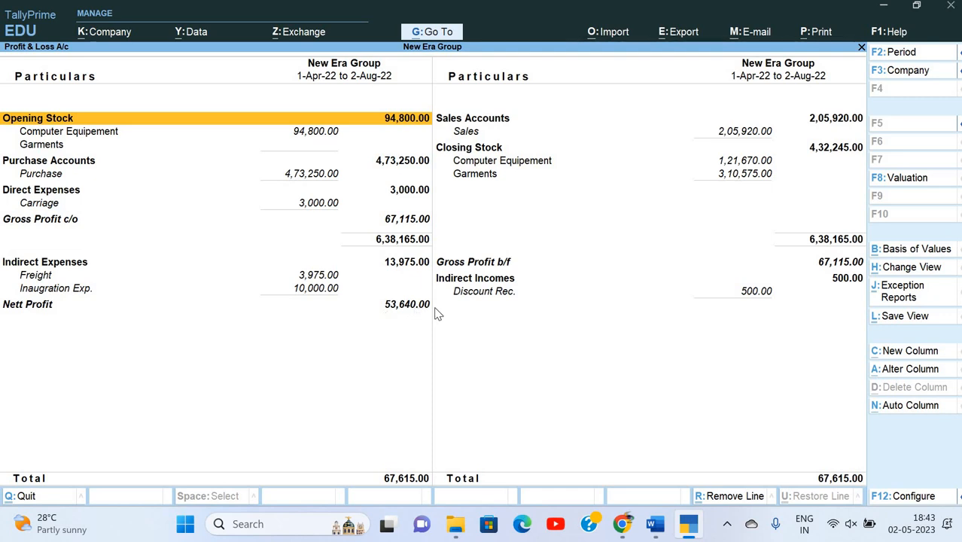
pyautogui.press('Escape')
# Go through the consolidated Balance Sheet's asset rows, from Machinary to Misc. Expenses, then close it.
pyautogui.press('b')
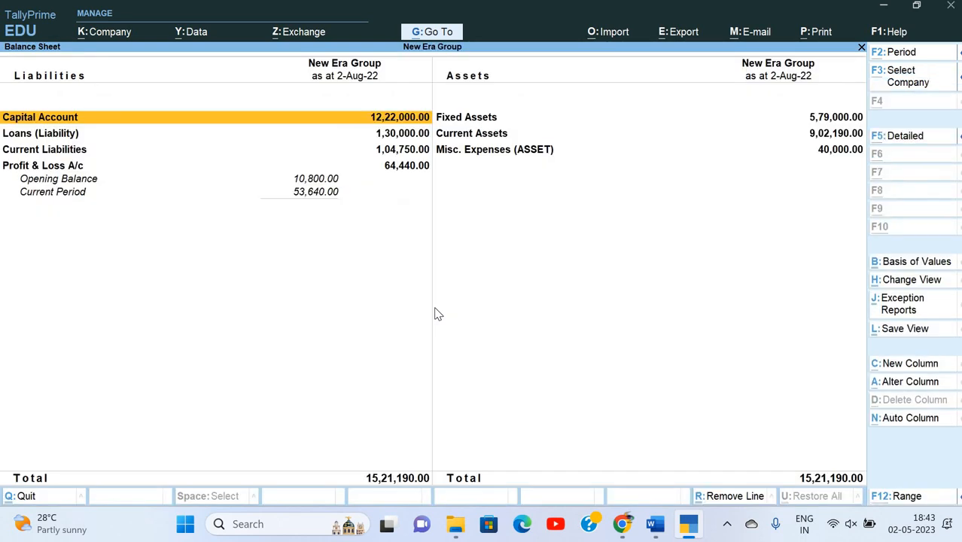
pyautogui.press('Down')
pyautogui.press('Down')
pyautogui.press('Right')
pyautogui.press('Down')
pyautogui.press('Up')
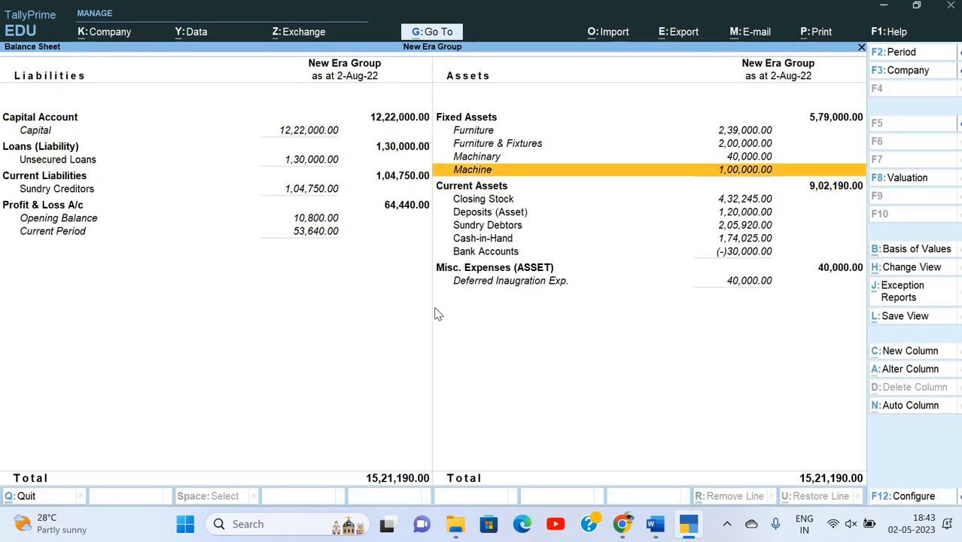
pyautogui.press('Up')
pyautogui.press('Down')
pyautogui.press('Up')
pyautogui.press('Down')
pyautogui.press('Up')
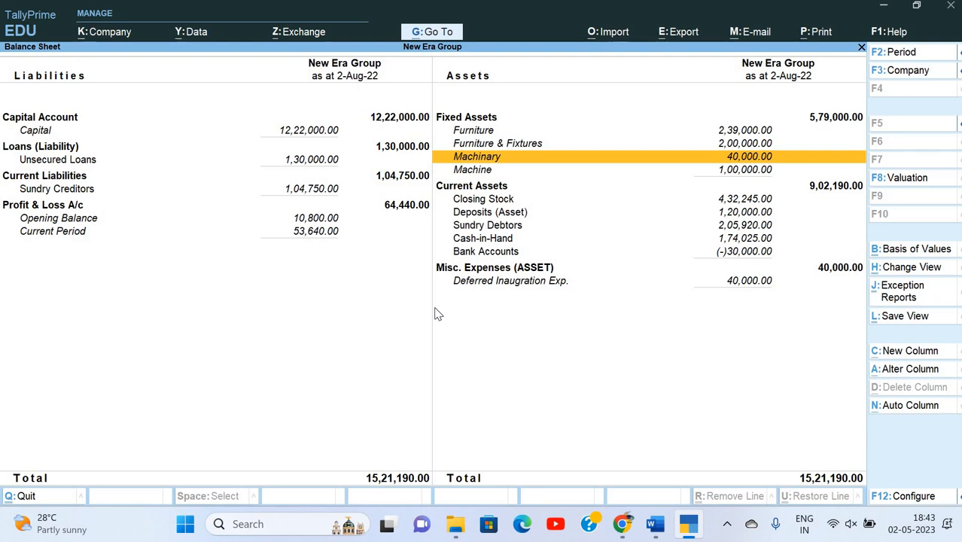
pyautogui.press('Down')
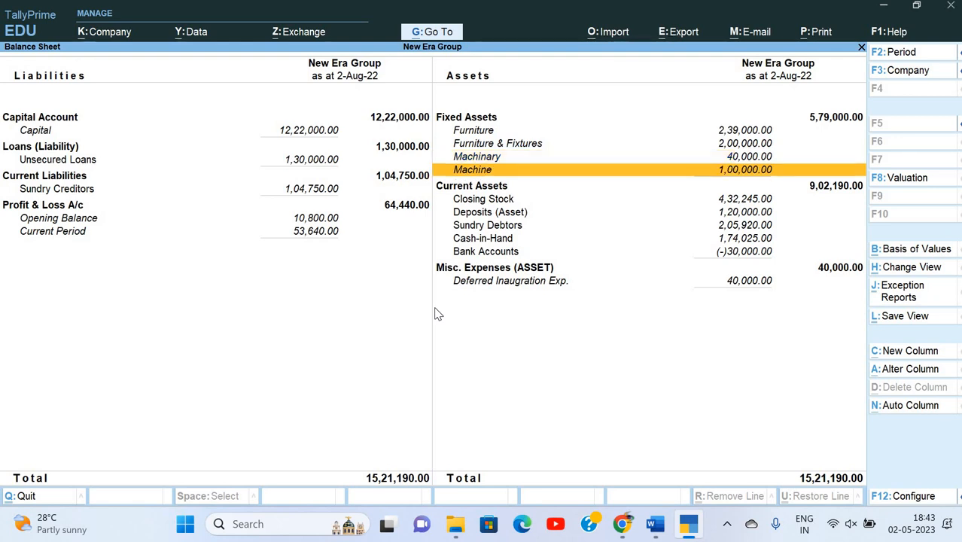
pyautogui.press('Up')
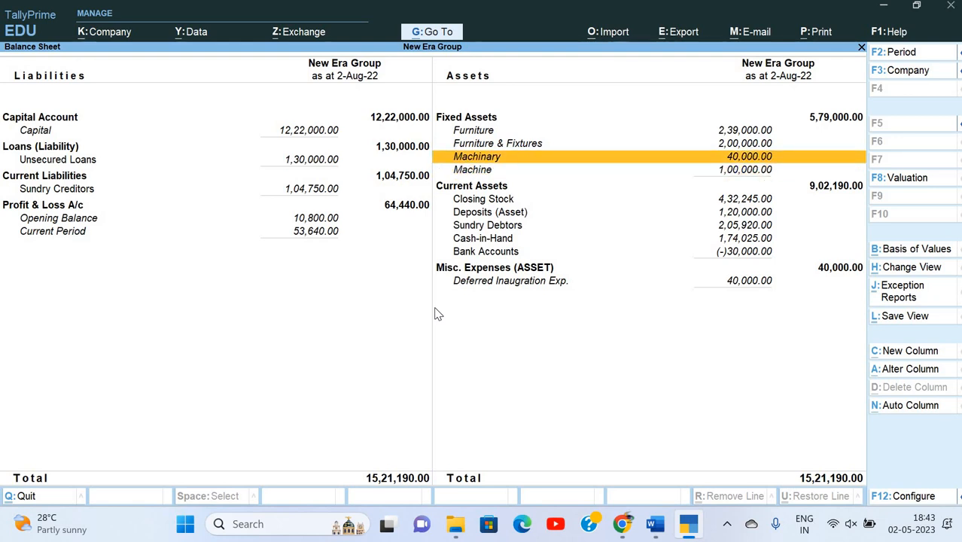
pyautogui.press('Up')
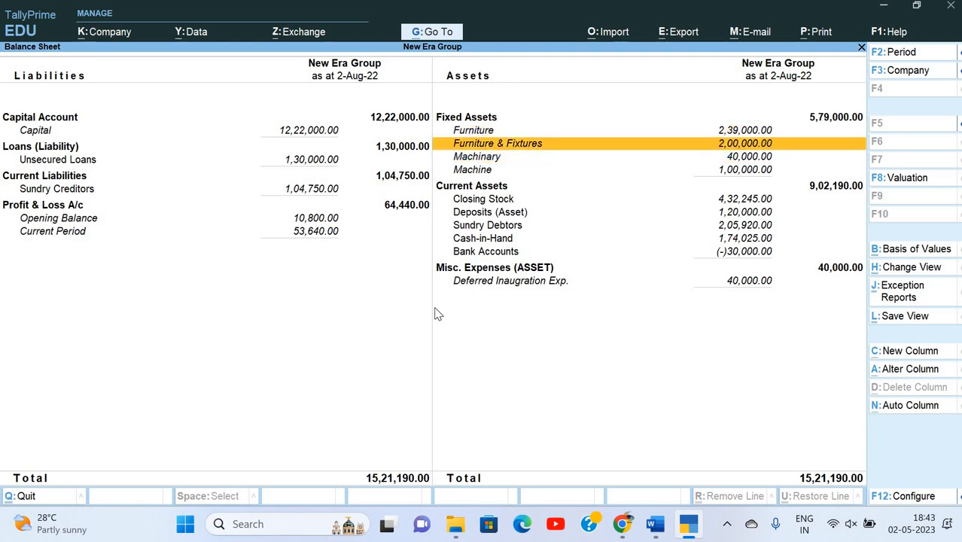
pyautogui.press('Down')
pyautogui.press('Down')
pyautogui.press('Down')
pyautogui.press('Down')
pyautogui.press('Down')
pyautogui.press('Down')
pyautogui.press('Down')
pyautogui.press('Down')
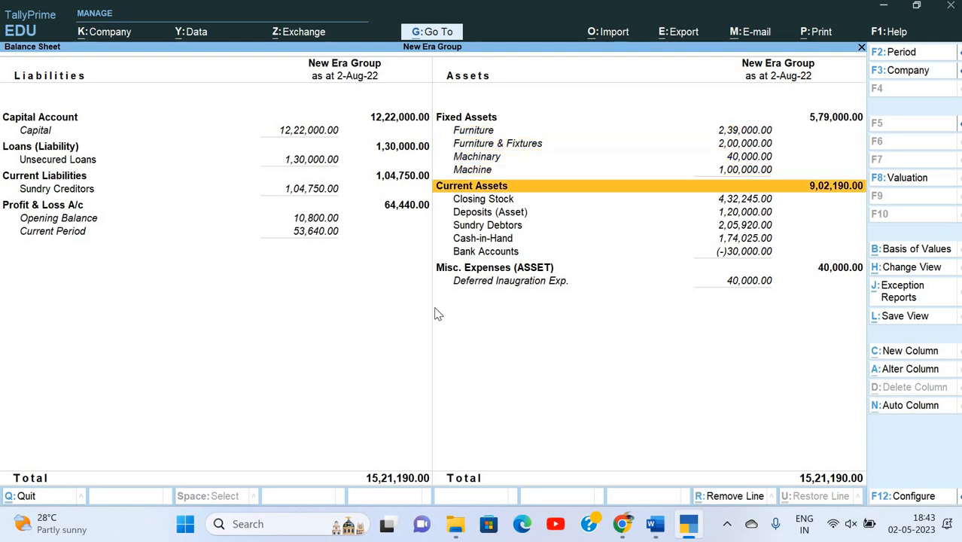
pyautogui.press('Down')
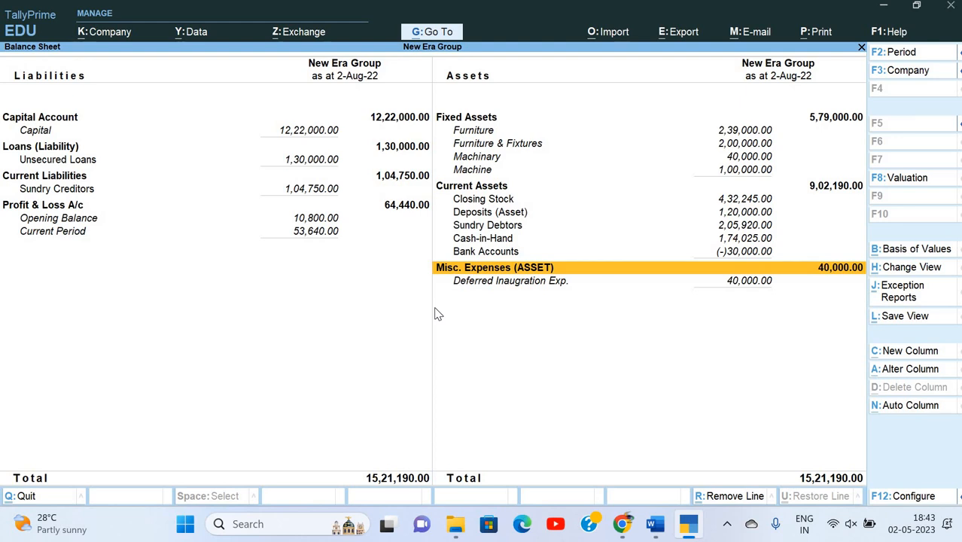
pyautogui.press('Escape')
pyautogui.press('Up')
pyautogui.press('Up')
pyautogui.press('Up')
pyautogui.press('Up')
pyautogui.press('Up')
pyautogui.press('Up')
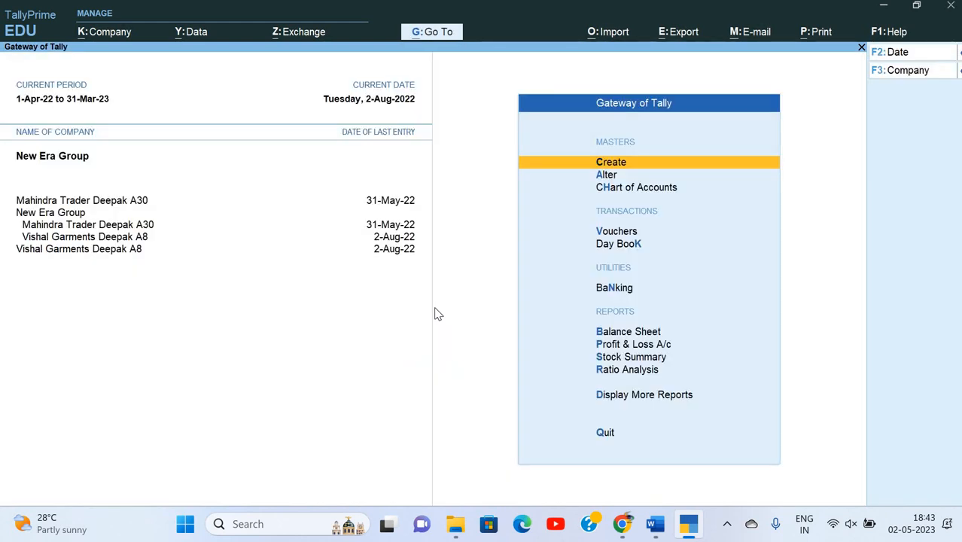
# Select the word 'vault' in task 12 of the Word assignment.
pyautogui.hotkey('alt', 'Tab')
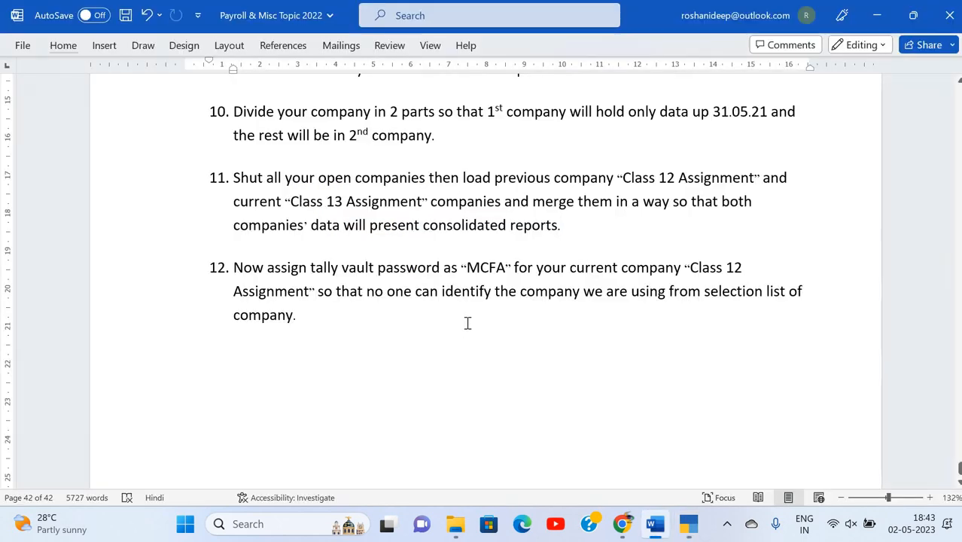
pyautogui.scroll(-3, 419, 300)
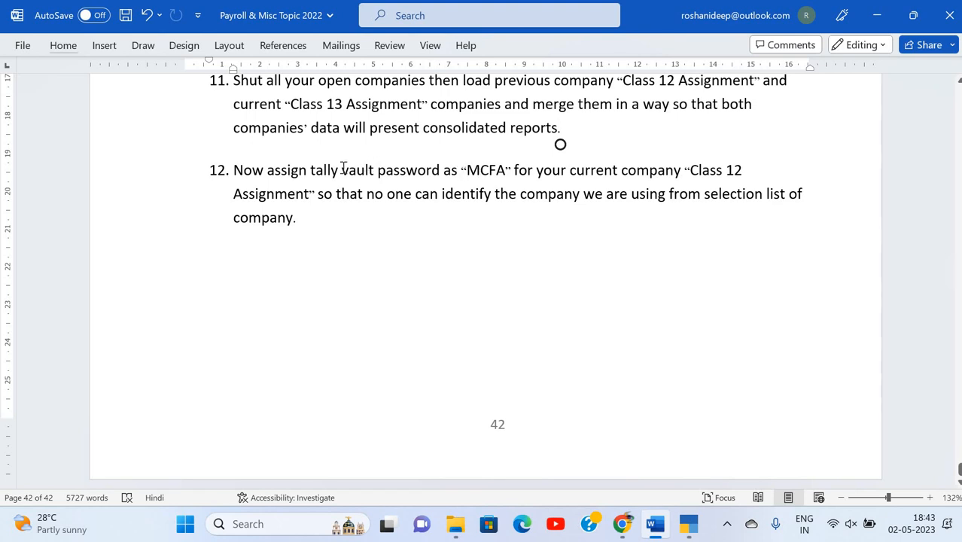
pyautogui.doubleClick(369, 172)
pyautogui.hotkey('ctrl', 'c')
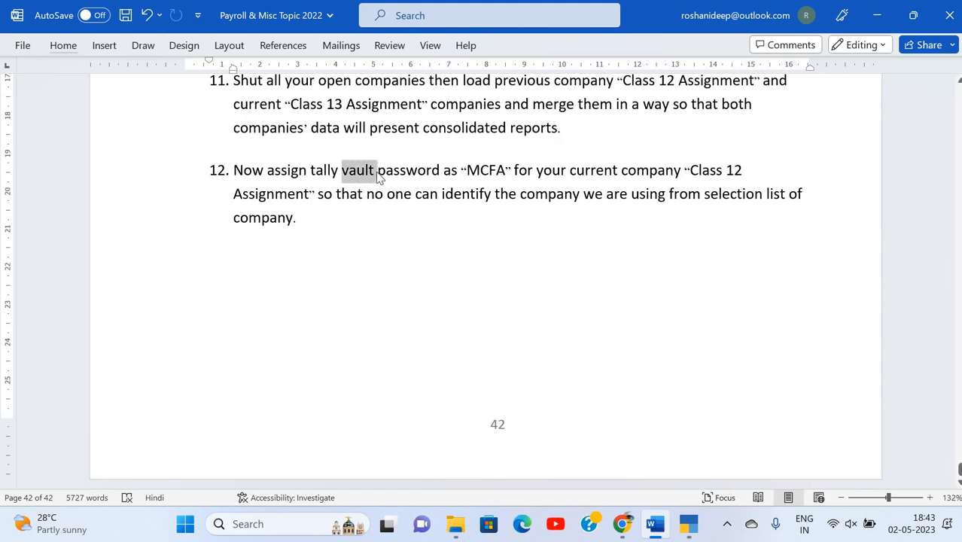
pyautogui.click(620, 525)
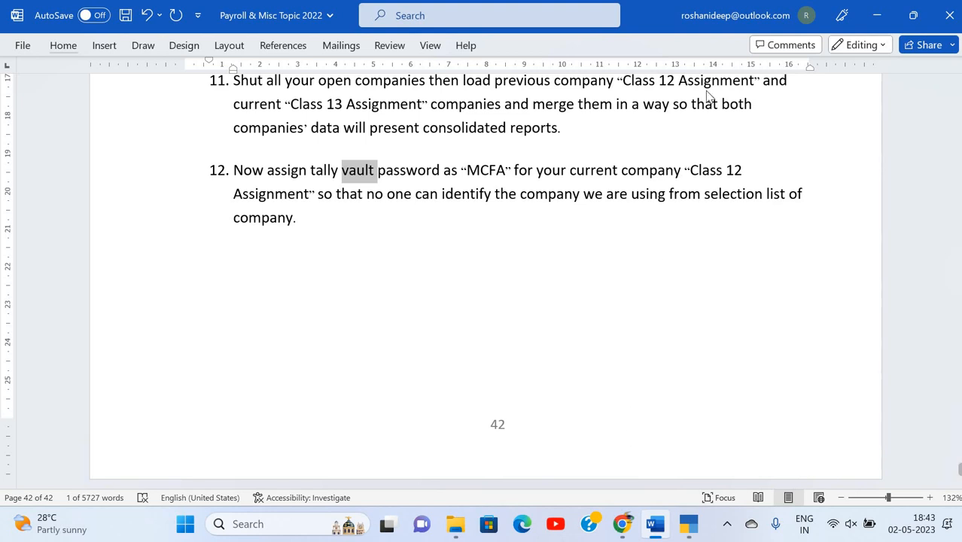
# Search Google for 'vault', refine it to 'vault cash' and read its meaning.
pyautogui.hotkey('ctrl', 't')
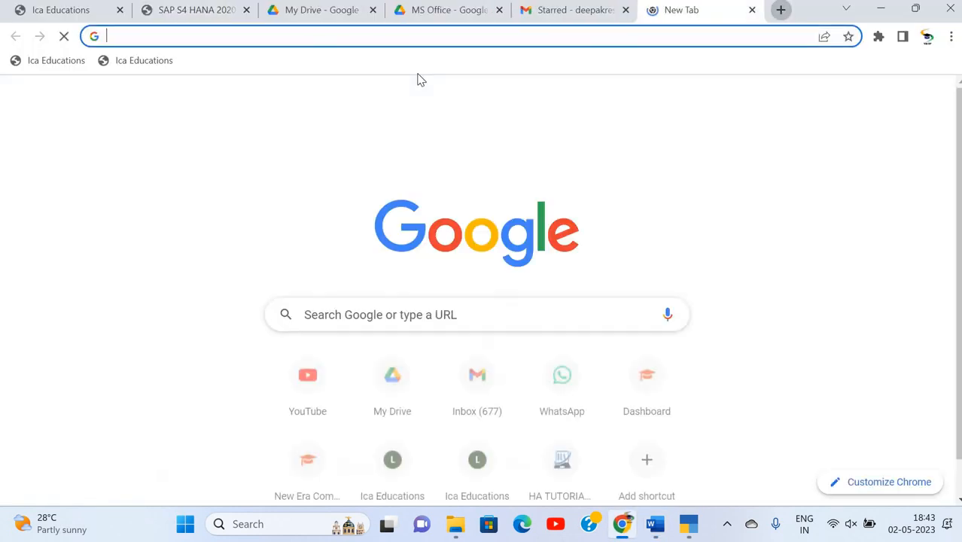
pyautogui.hotkey('ctrl', 'v')
pyautogui.press('Return')
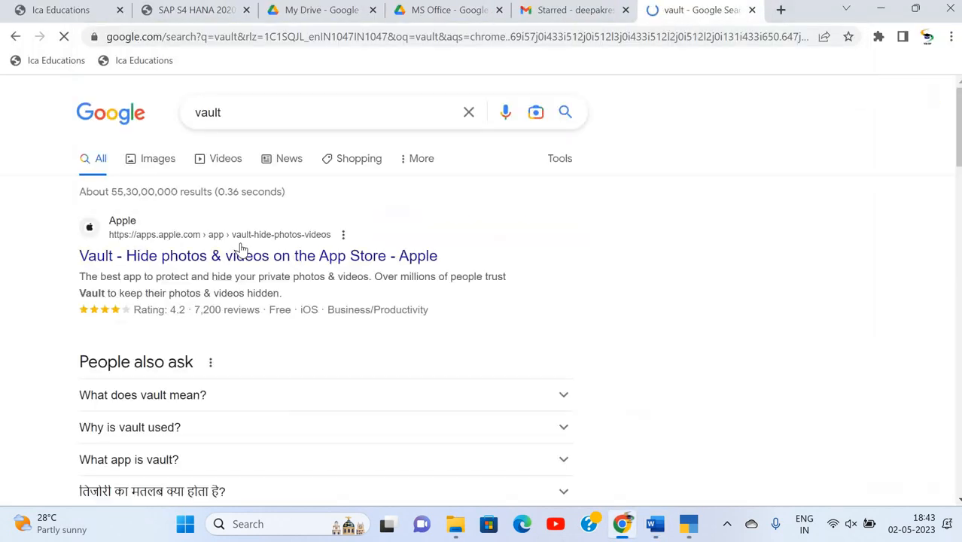
pyautogui.click(280, 114)
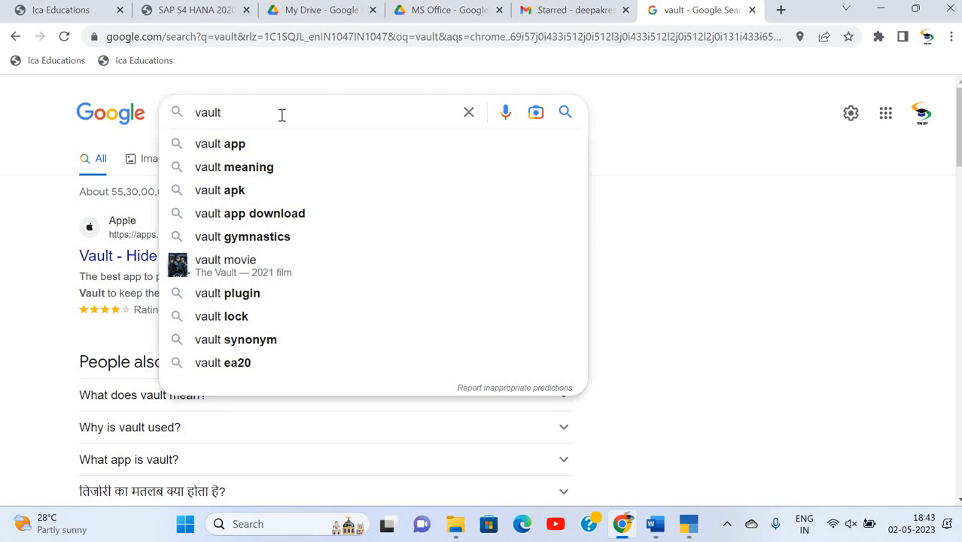
pyautogui.write('csh')
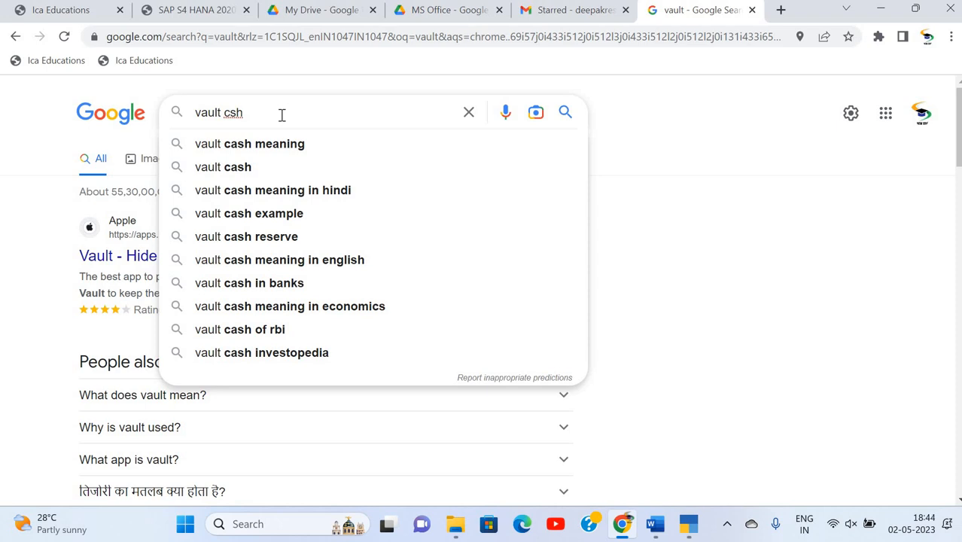
pyautogui.press('Down')
pyautogui.press('Down')
pyautogui.press('Return')
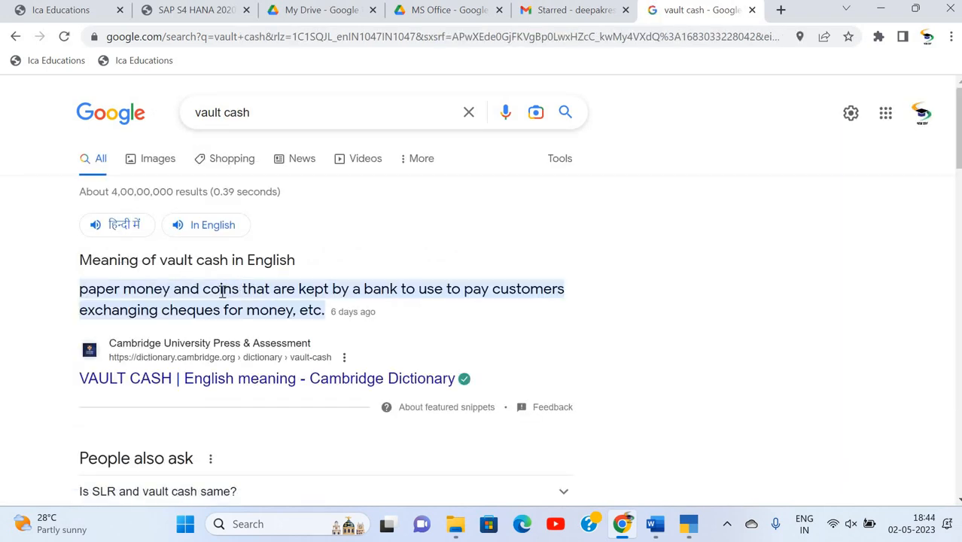
pyautogui.scroll(-2, 415, 223)
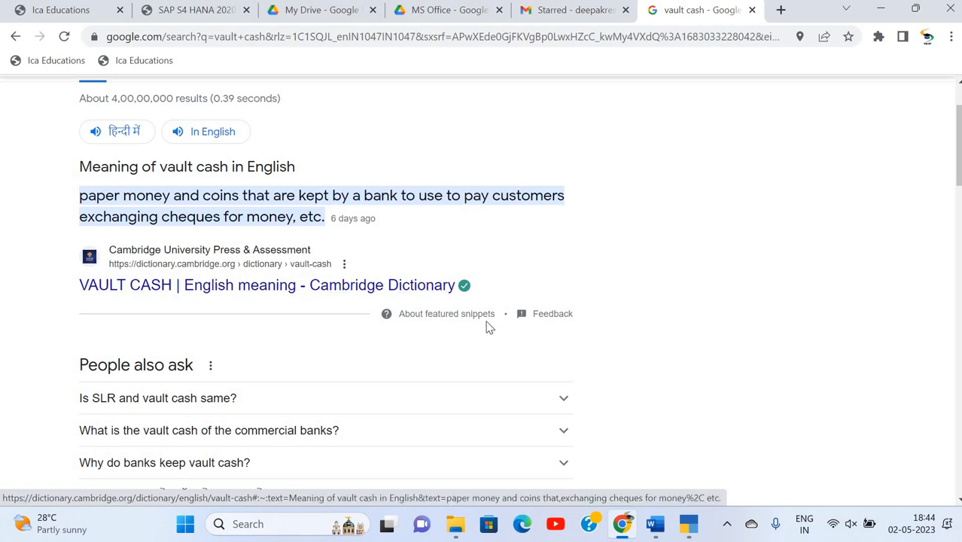
pyautogui.click(691, 524)
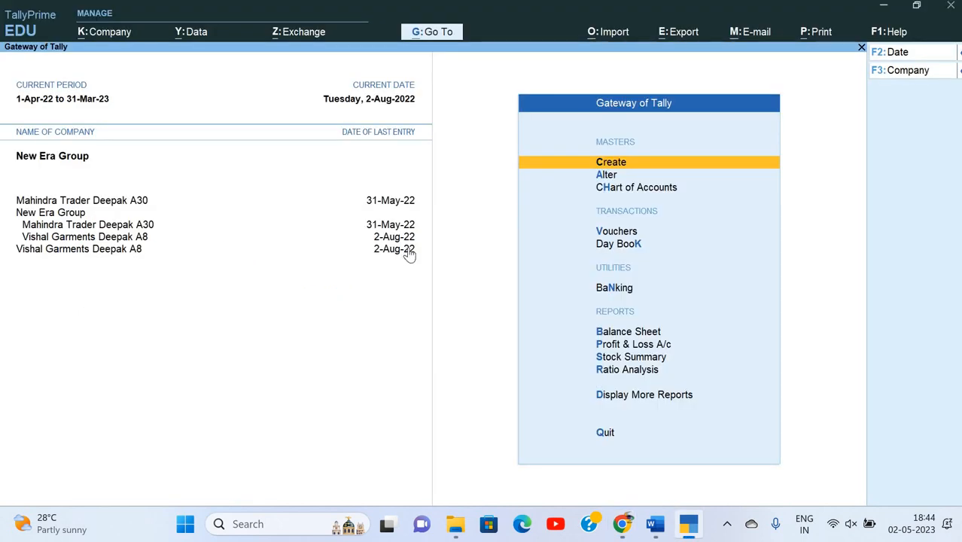
# Shut the loaded New Era Group and Vishal Garments companies.
pyautogui.hotkey('alt', 'k')
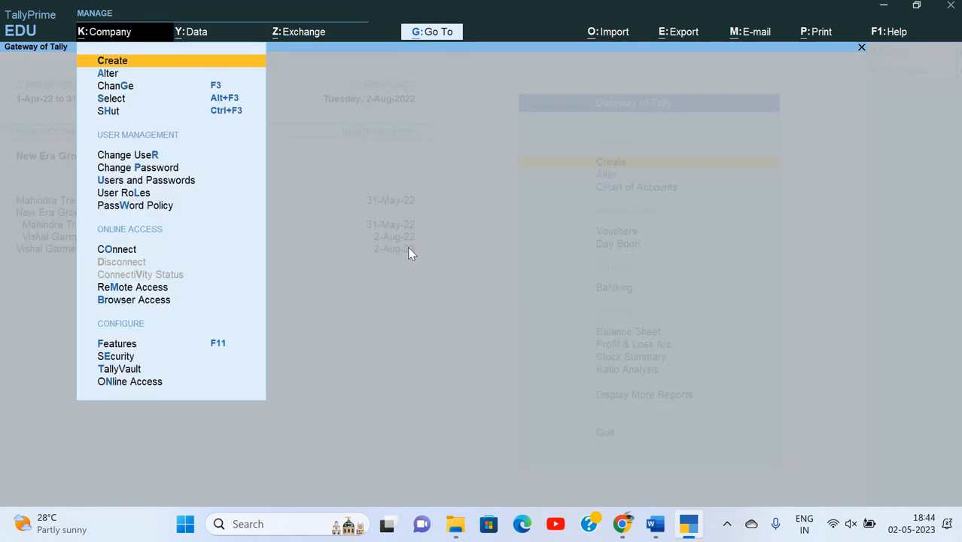
pyautogui.press('Down')
pyautogui.press('Down')
pyautogui.press('Down')
pyautogui.press('Down')
pyautogui.press('Escape')
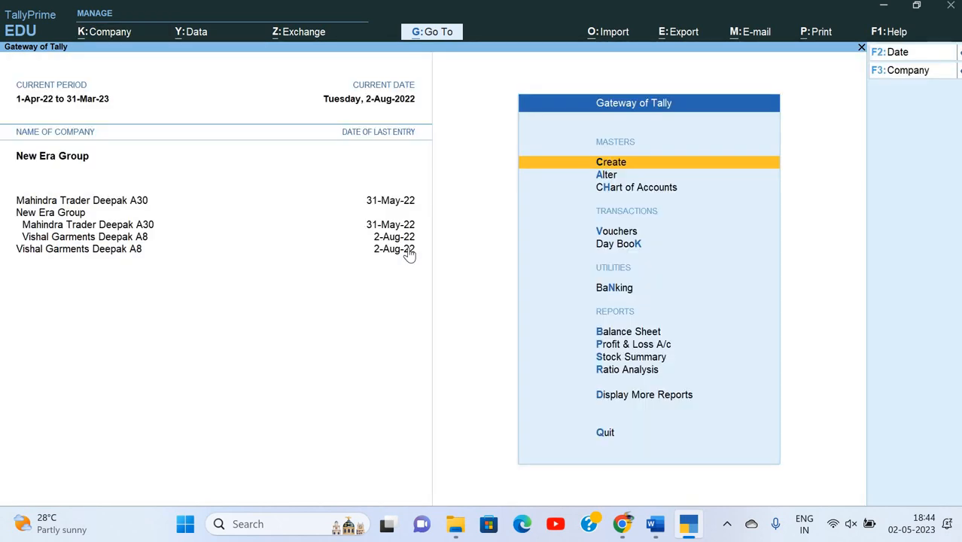
pyautogui.hotkey('alt', 'k')
pyautogui.press('Down')
pyautogui.press('Down')
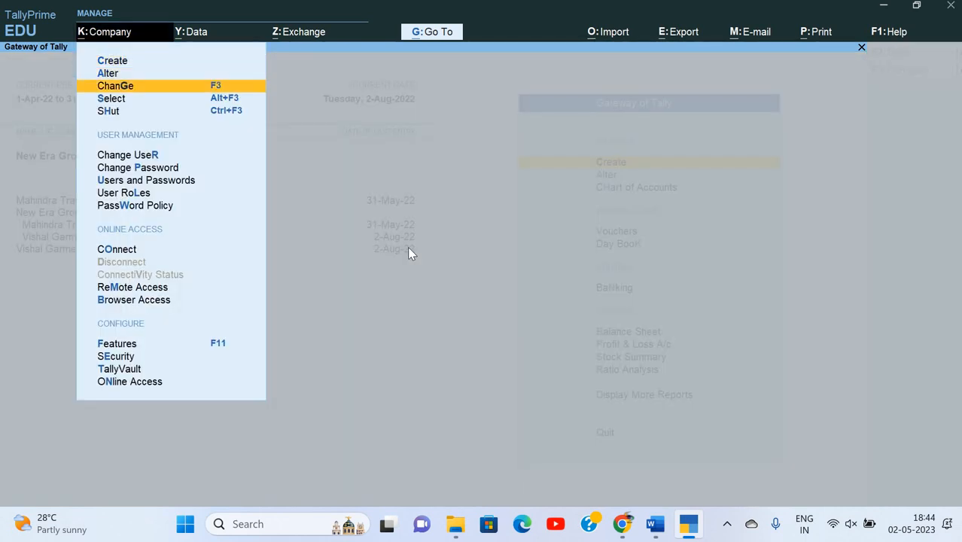
pyautogui.press('Down')
pyautogui.press('Down')
pyautogui.press('Return')
pyautogui.press('Down')
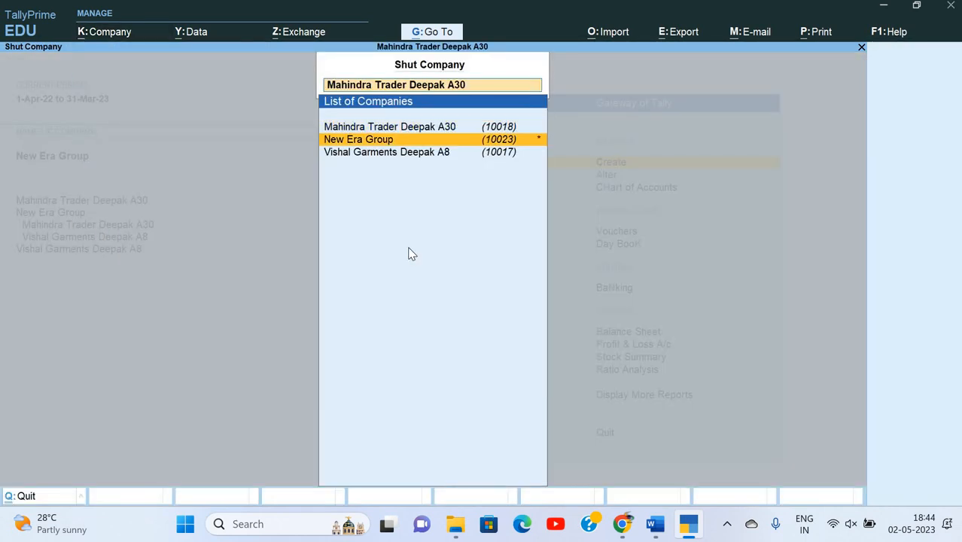
pyautogui.press('Return')
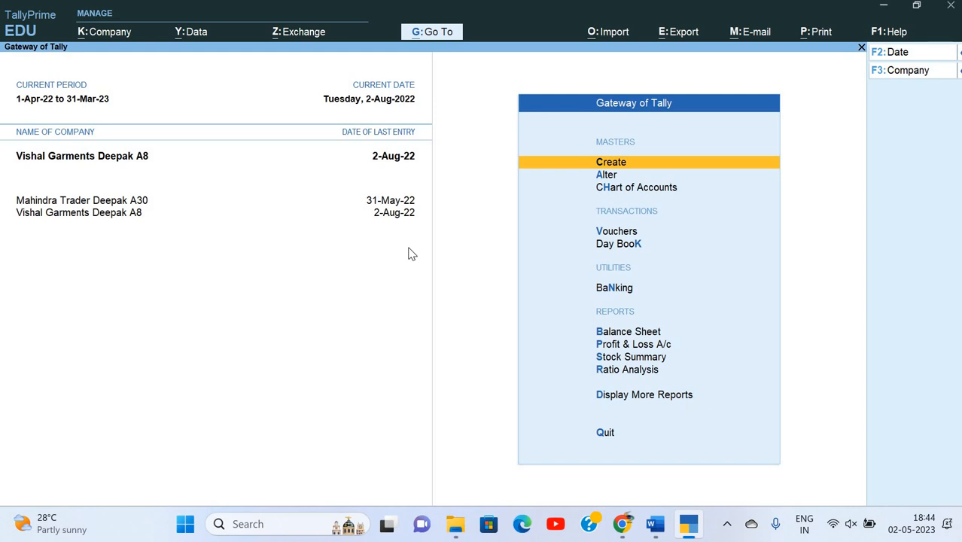
pyautogui.hotkey('alt', 'k')
pyautogui.press('Down')
pyautogui.press('Down')
pyautogui.press('Down')
pyautogui.press('Down')
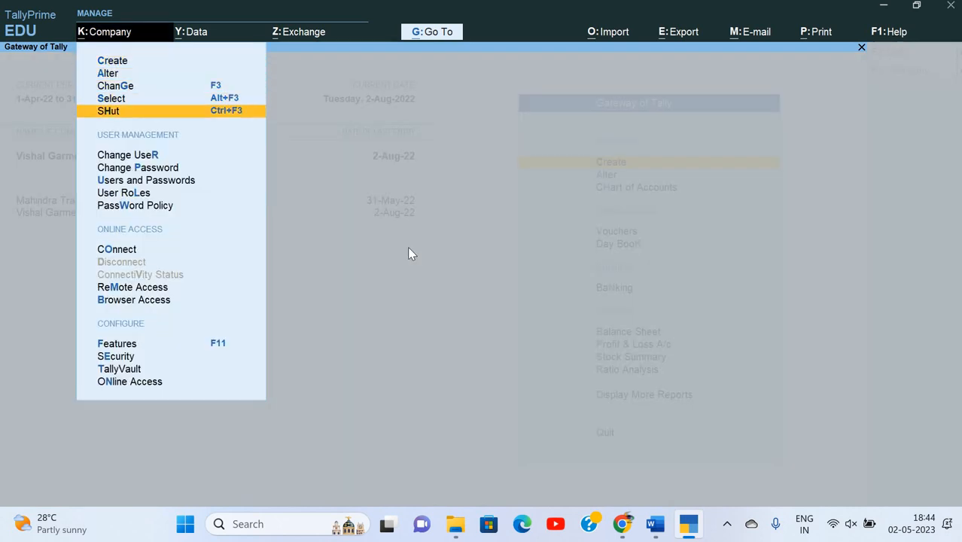
pyautogui.press('Return')
pyautogui.press('Return')
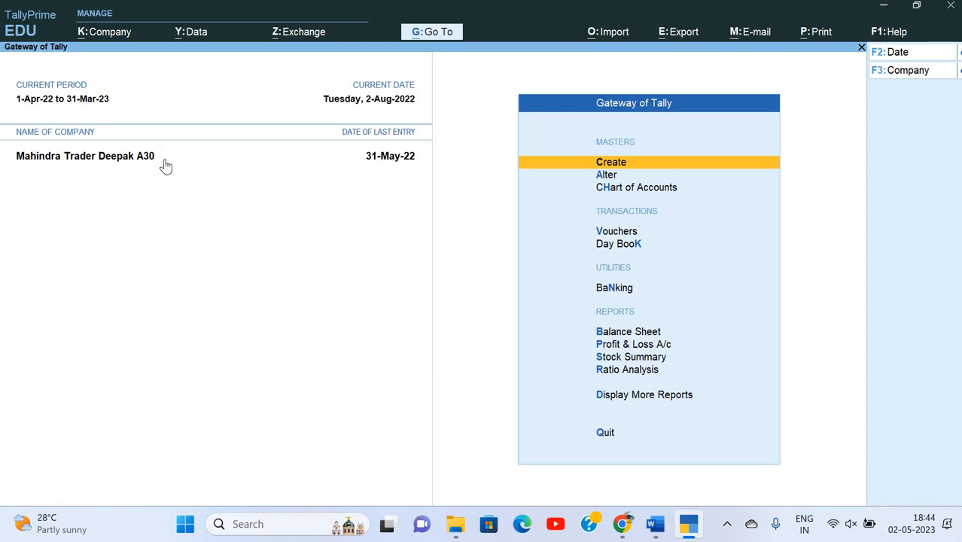
# Load the split company Mahindra Trader Deepak A30.
pyautogui.hotkey('alt', 'k')
pyautogui.press('Down')
pyautogui.press('Down')
pyautogui.press('Down')
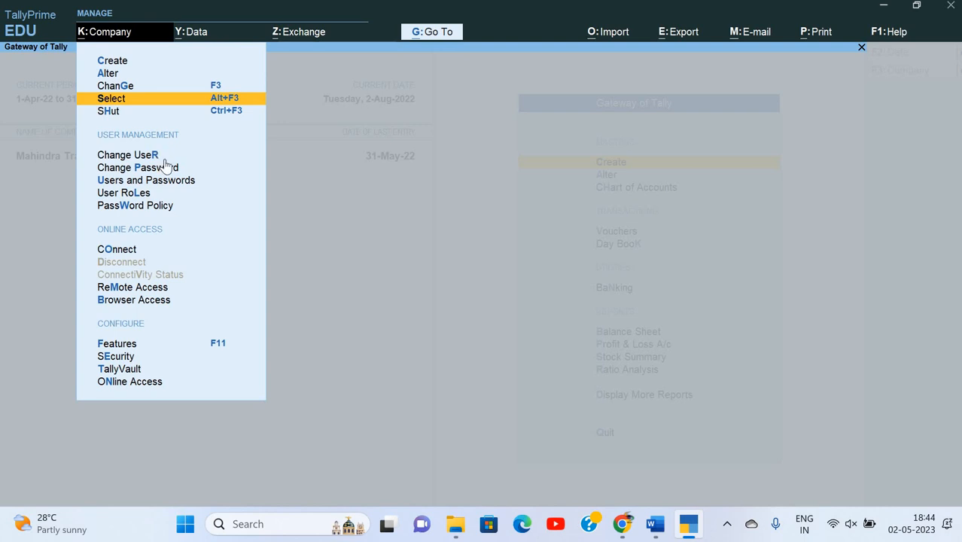
pyautogui.press('Return')
pyautogui.press('Down')
pyautogui.press('Down')
pyautogui.press('Down')
pyautogui.press('Down')
pyautogui.press('Down')
pyautogui.press('Down')
pyautogui.press('Down')
pyautogui.press('Down')
pyautogui.press('Down')
pyautogui.press('Down')
pyautogui.press('Down')
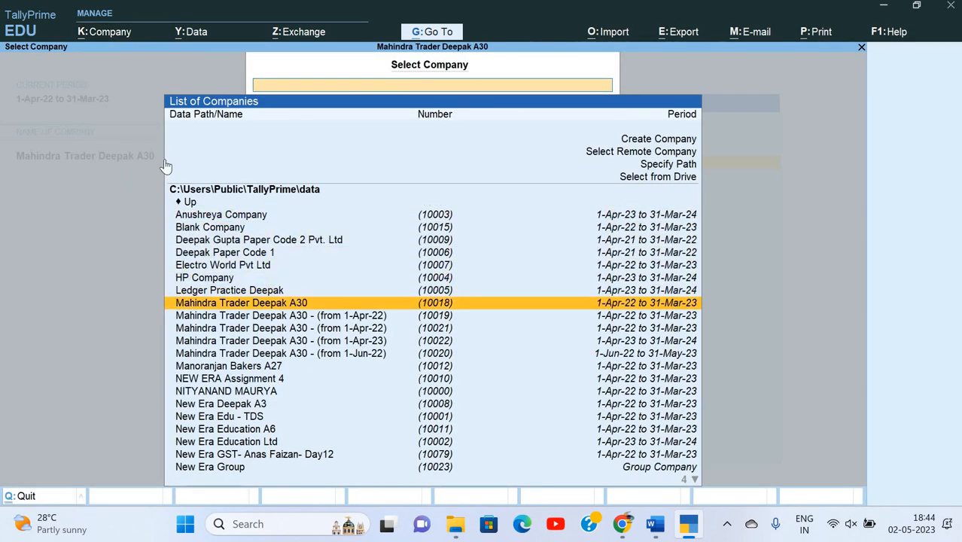
pyautogui.press('Up')
pyautogui.press('Up')
pyautogui.press('Up')
pyautogui.press('Up')
pyautogui.press('Up')
pyautogui.press('Up')
pyautogui.press('Down')
pyautogui.press('Down')
pyautogui.press('Down')
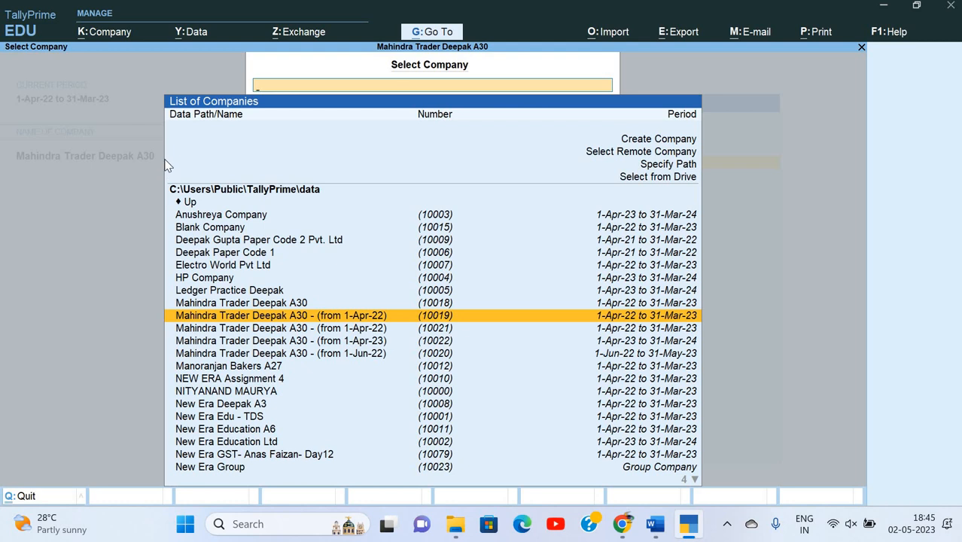
pyautogui.press('Return')
# Shut Mahindra Trader Deepak A30.
pyautogui.hotkey('alt', 'k')
pyautogui.press('Down')
pyautogui.press('Down')
pyautogui.press('Down')
pyautogui.press('Down')
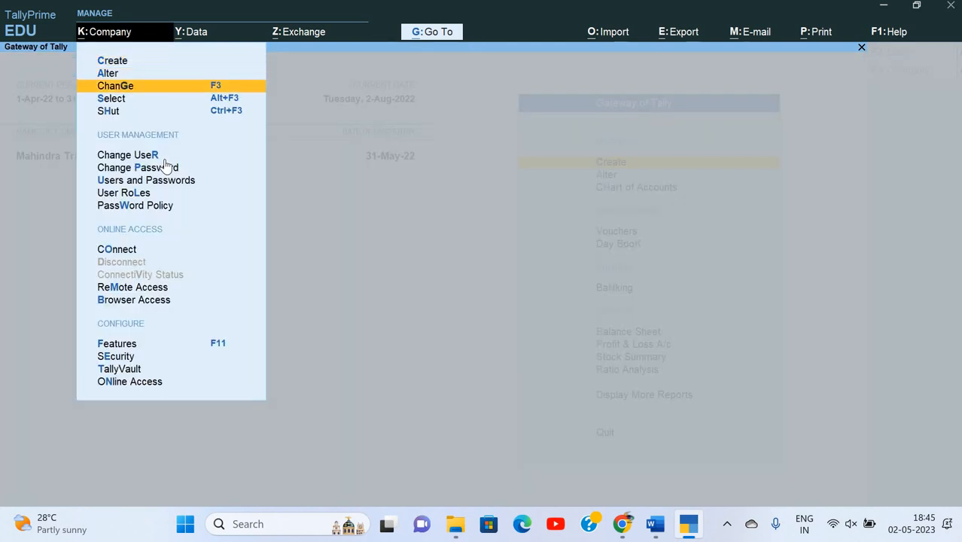
pyautogui.press('Return')
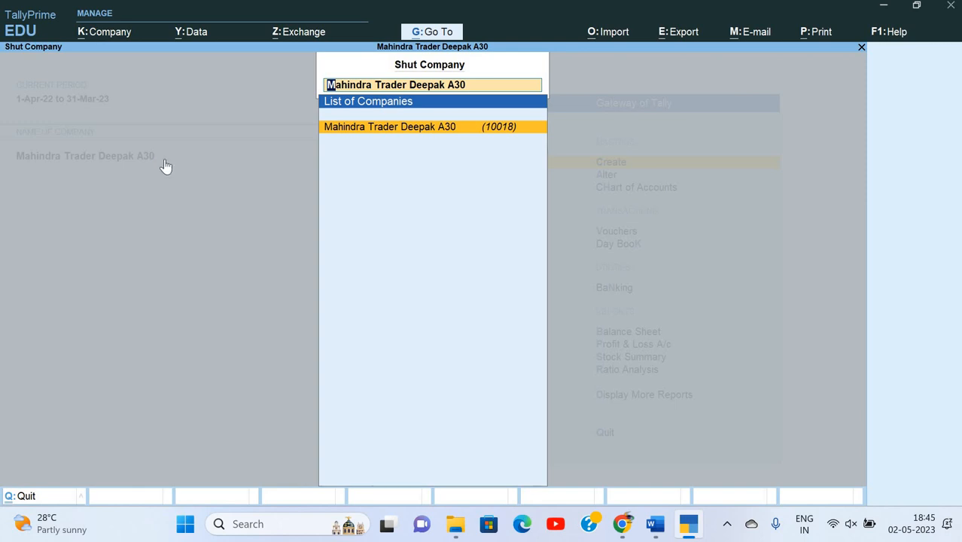
pyautogui.press('Return')
# Open Vishal Garments Deepak A8 from the Select Company list.
pyautogui.press('Down')
pyautogui.press('Down')
pyautogui.press('Down')
pyautogui.press('Down')
pyautogui.press('Down')
pyautogui.press('Down')
pyautogui.press('Down')
pyautogui.press('Down')
pyautogui.press('Down')
pyautogui.press('Down')
pyautogui.press('Down')
pyautogui.press('Down')
pyautogui.press('Down')
pyautogui.press('Down')
pyautogui.press('Down')
pyautogui.press('Down')
pyautogui.press('Down')
pyautogui.press('Down')
pyautogui.press('Down')
pyautogui.press('Down')
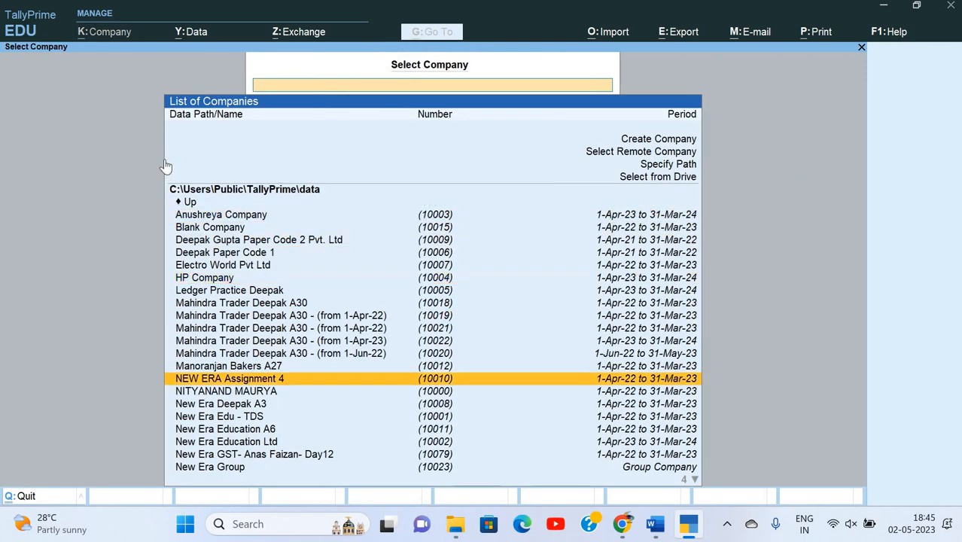
pyautogui.press('Up')
pyautogui.press('Up')
pyautogui.press('Up')
pyautogui.press('Down')
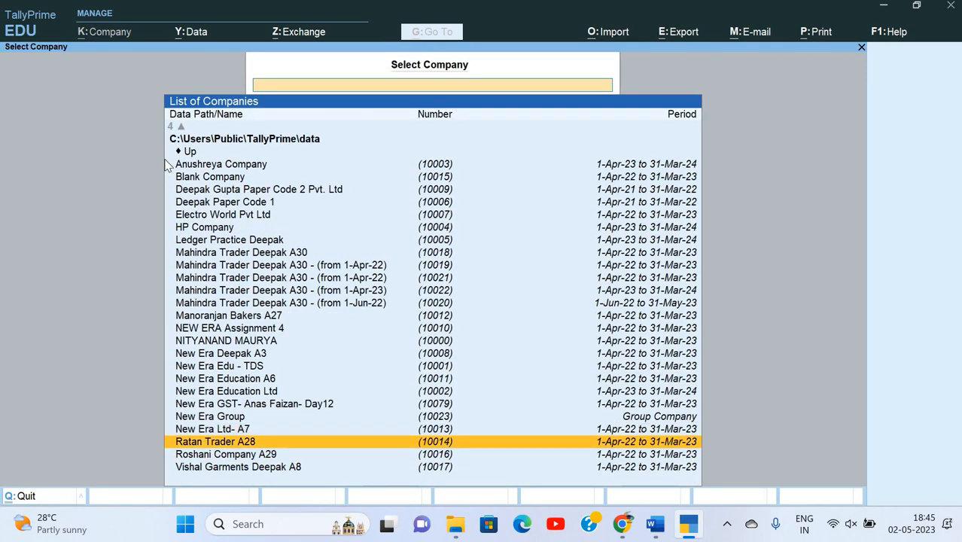
pyautogui.press('Down')
pyautogui.press('Down')
pyautogui.press('Return')
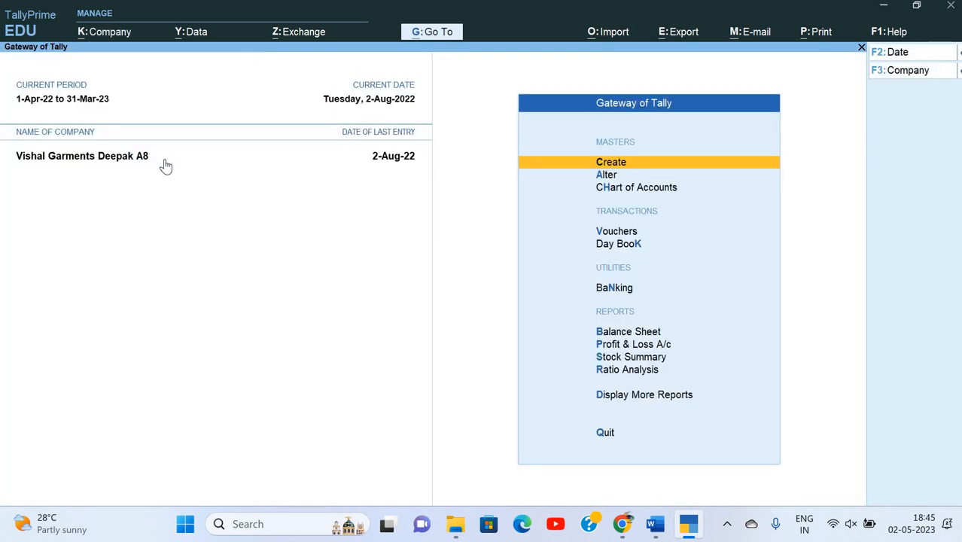
pyautogui.hotkey('alt', 'k')
# Encrypt Vishal Garments Deepak A8 with a confirmed TallyVault password, then reload it using the password.
pyautogui.press('Down')
pyautogui.press('Down')
pyautogui.press('Down')
pyautogui.press('Down')
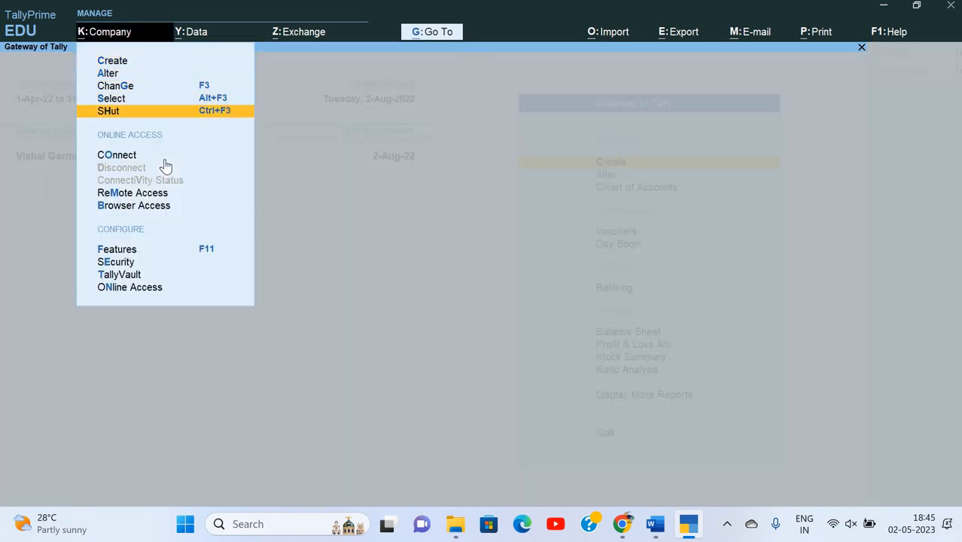
pyautogui.press('Up')
pyautogui.press('Up')
pyautogui.press('Down')
pyautogui.press('Down')
pyautogui.press('Down')
pyautogui.press('Down')
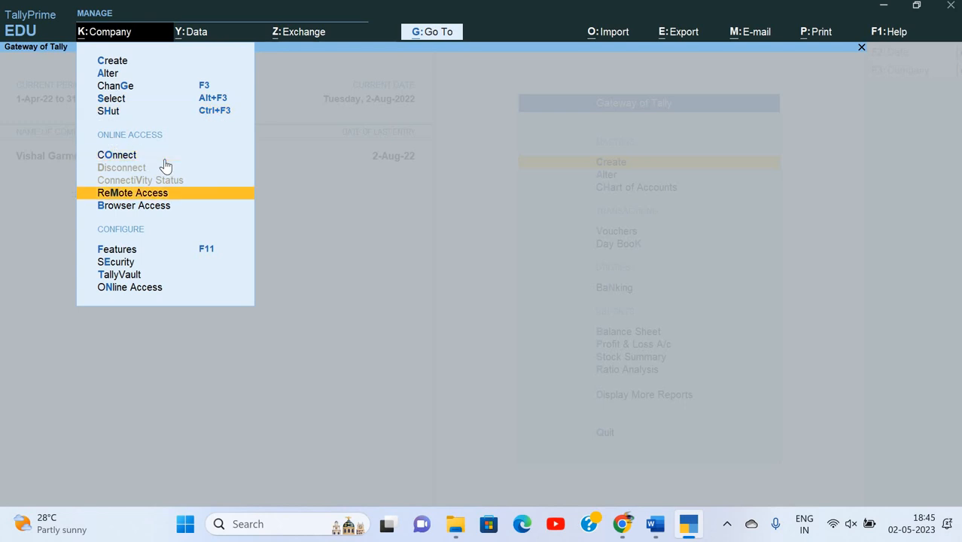
pyautogui.press('Down')
pyautogui.press('Down')
pyautogui.press('Down')
pyautogui.press('Down')
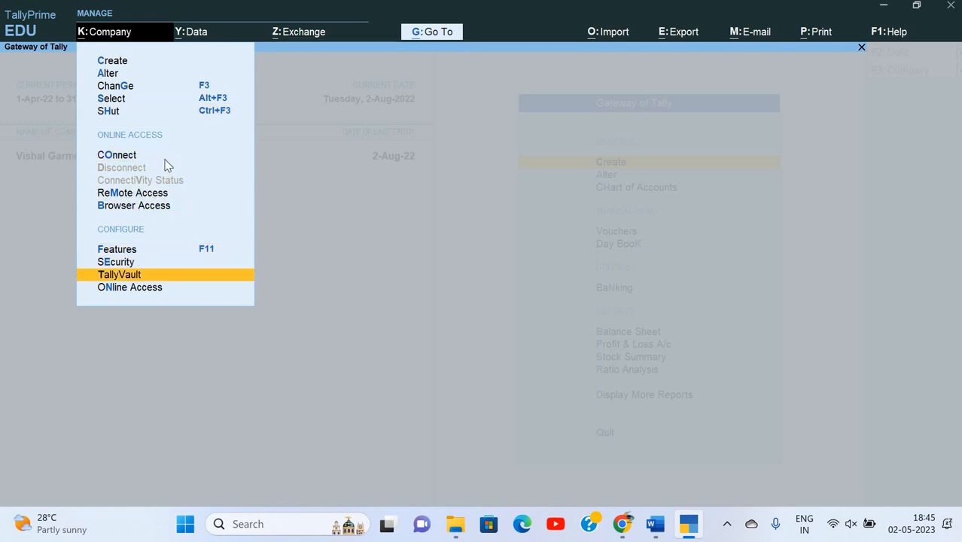
pyautogui.press('Return')
pyautogui.press('Return')
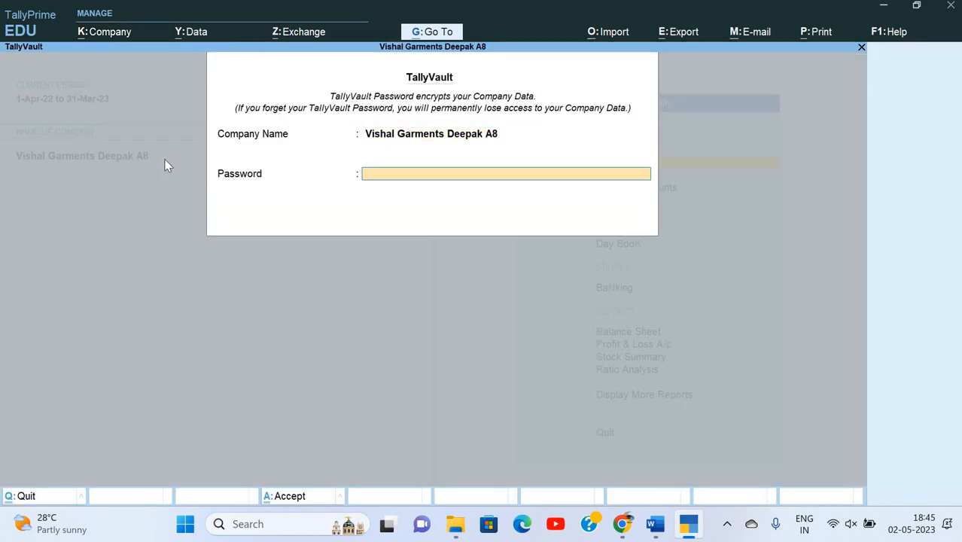
pyautogui.write('*')
pyautogui.press('Return')
pyautogui.write('***')
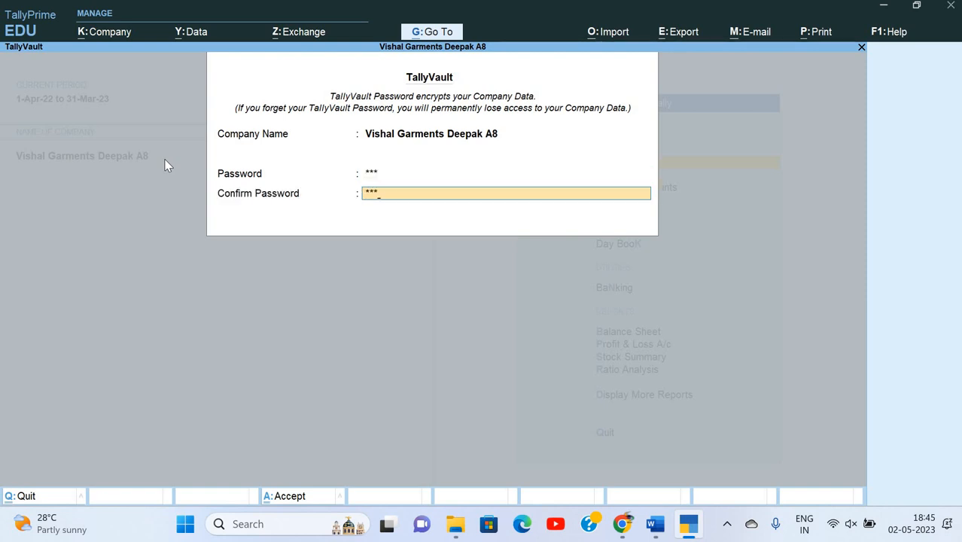
pyautogui.press('Return')
pyautogui.press('Return')
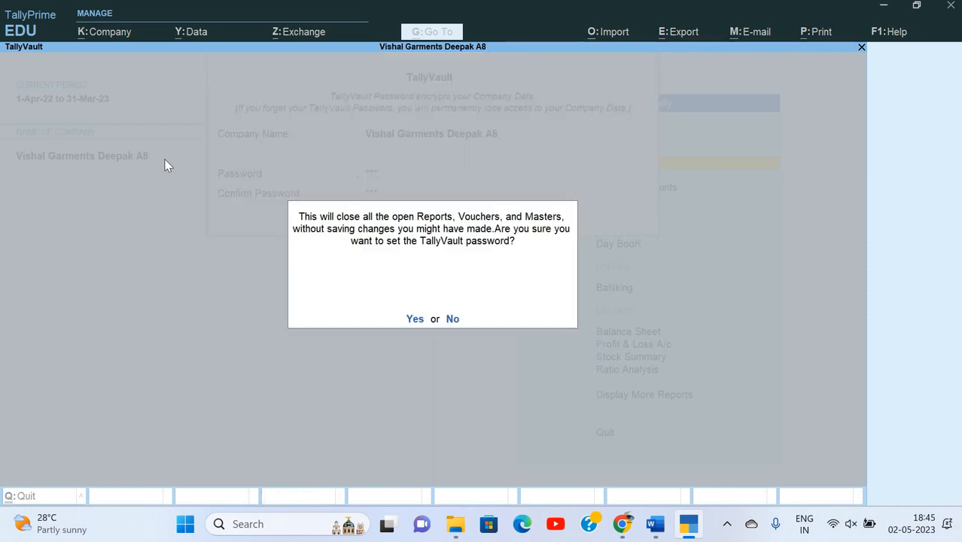
pyautogui.press('Return')
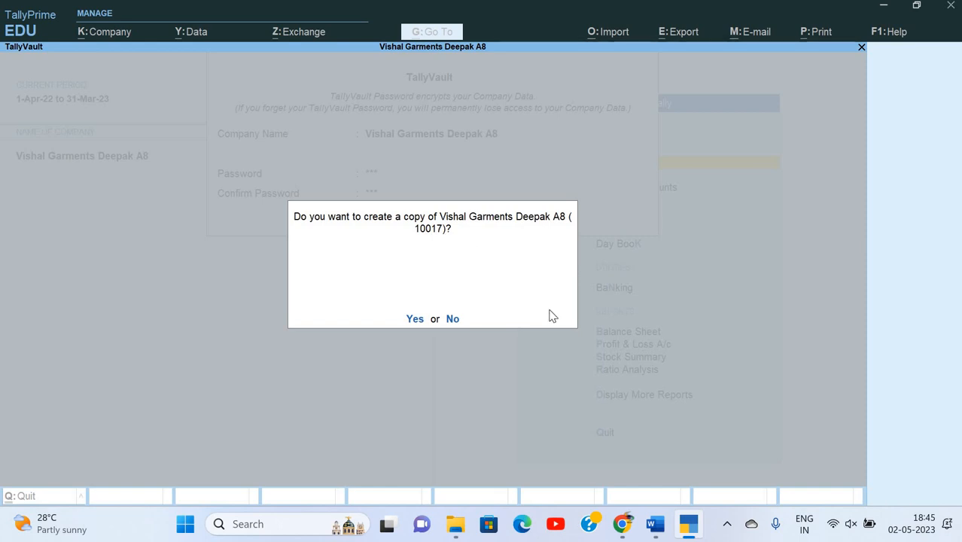
pyautogui.press('y')
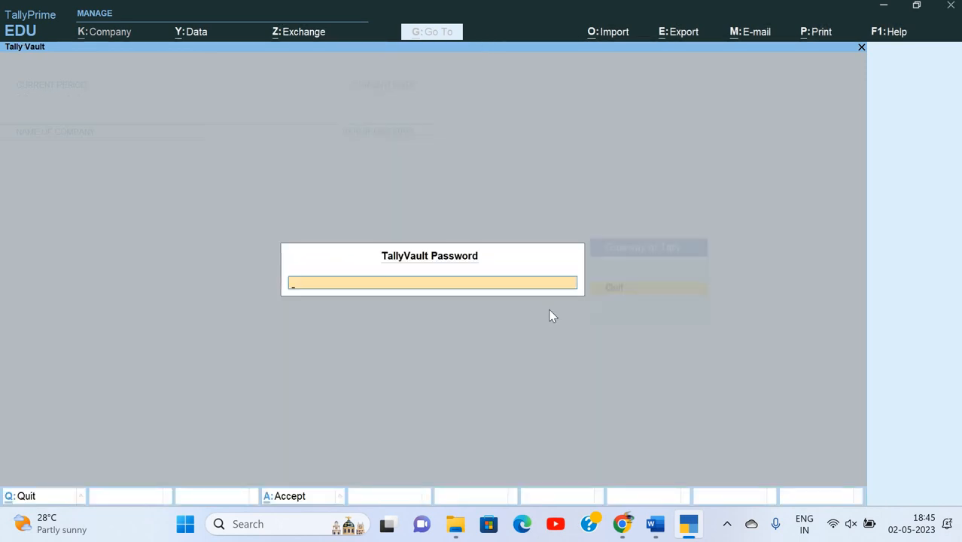
pyautogui.press('Return')
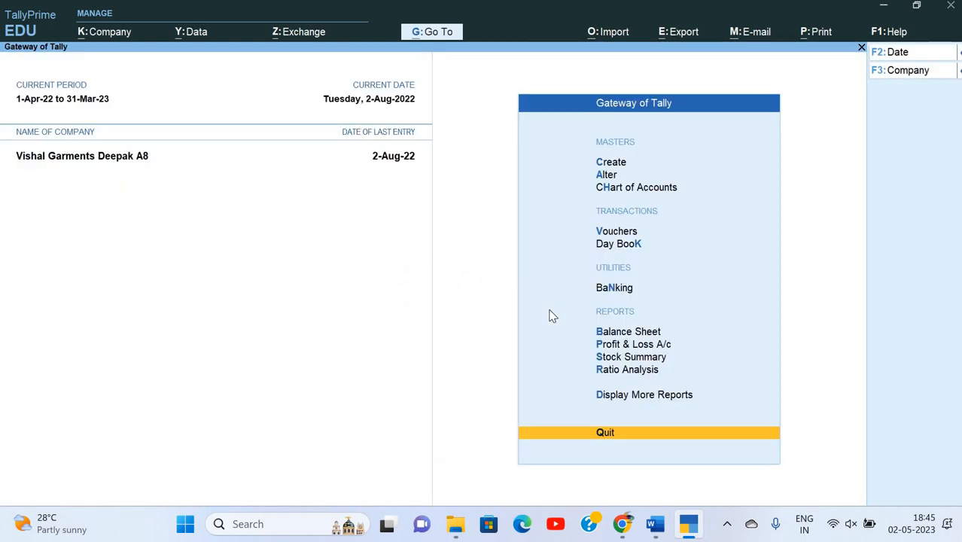
# Shut Vishal Garments Deepak A8.
pyautogui.hotkey('alt', 'k')
pyautogui.press('Down')
pyautogui.press('Down')
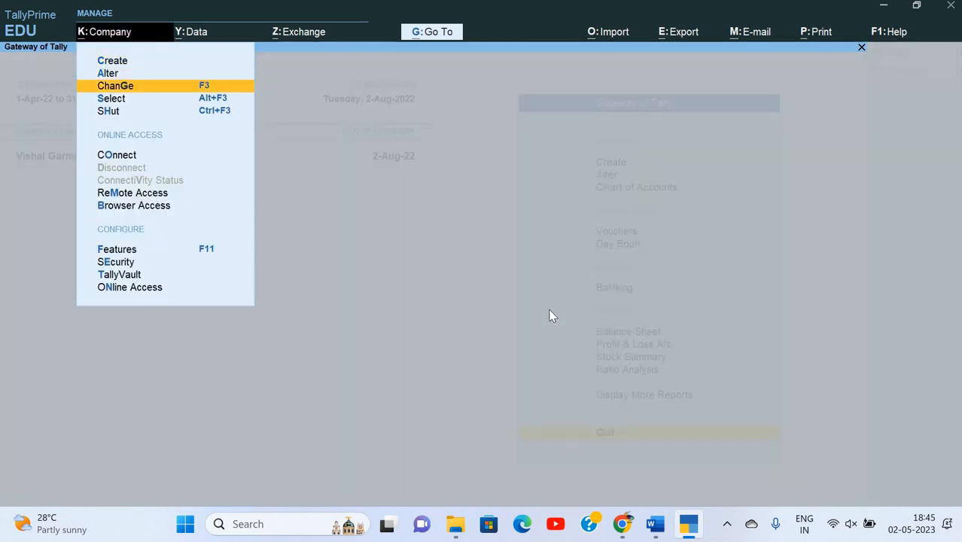
pyautogui.press('Down')
pyautogui.press('Down')
pyautogui.press('Return')
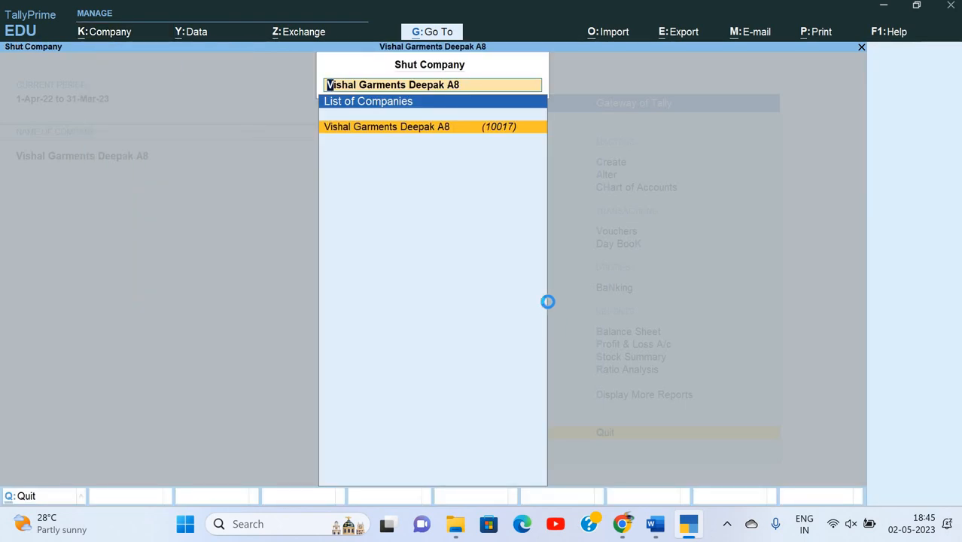
pyautogui.press('Return')
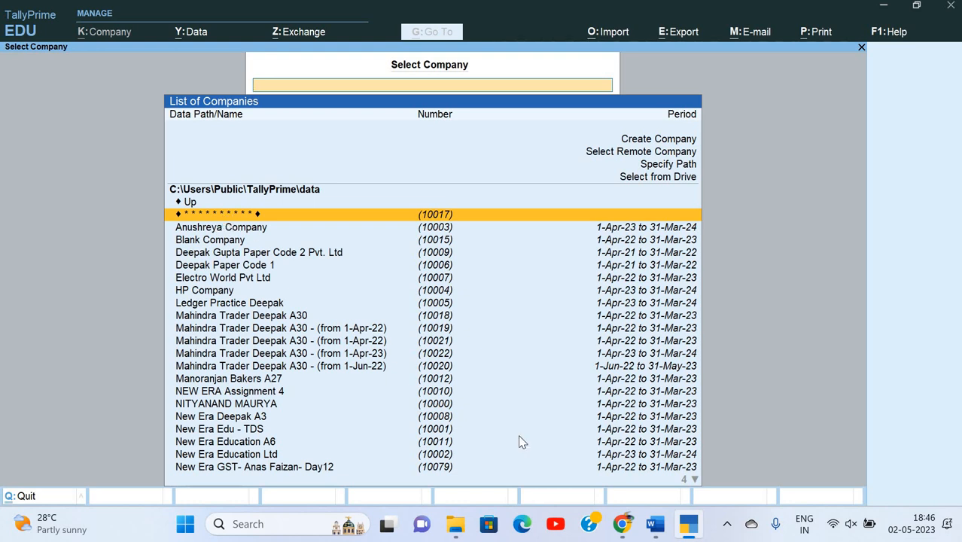
# Reopen the asterisk-masked company 10017 by entering its TallyVault password.
pyautogui.press('Return')
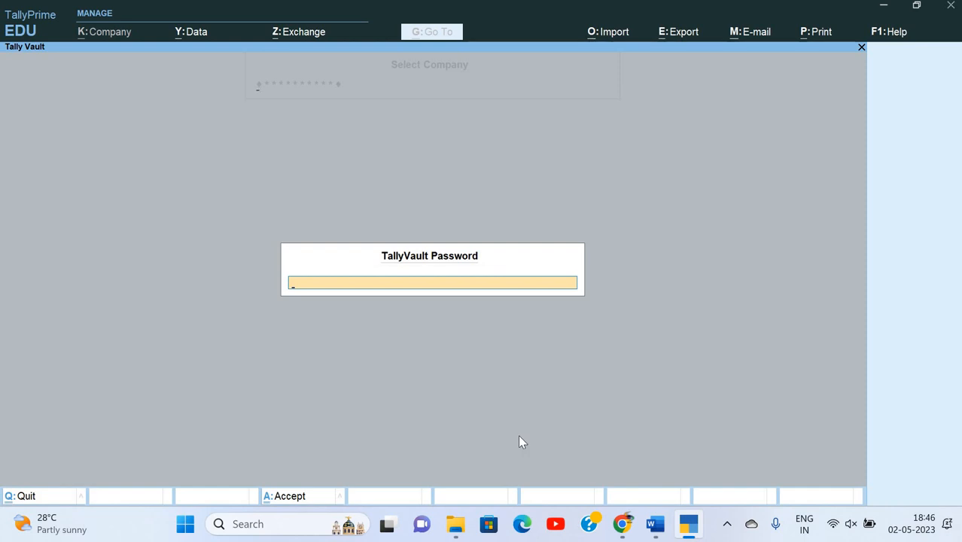
pyautogui.press('Escape')
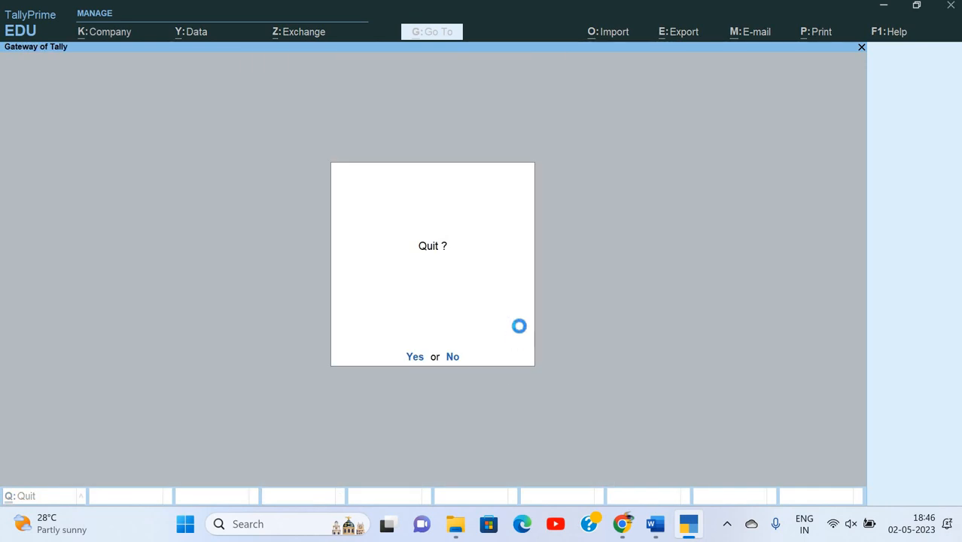
pyautogui.press('Escape')
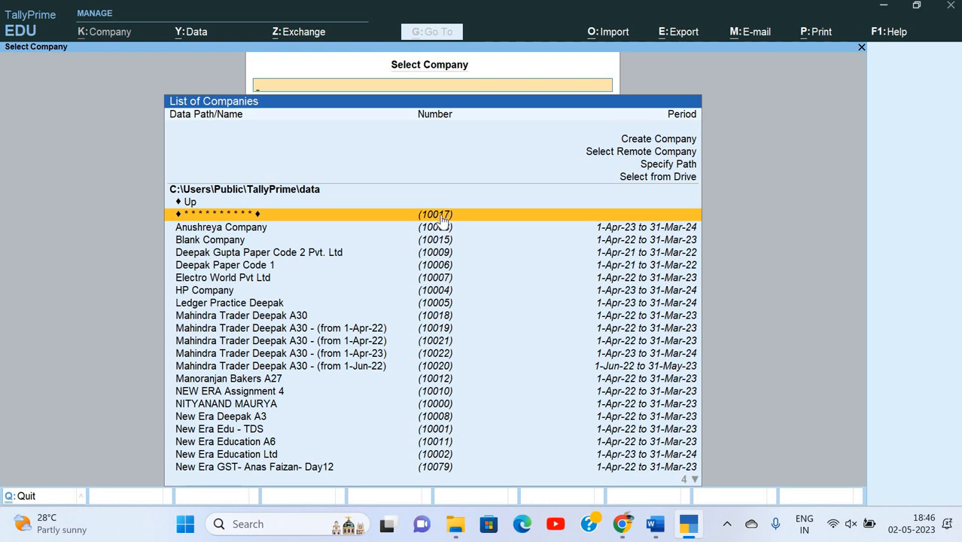
pyautogui.click(443, 217)
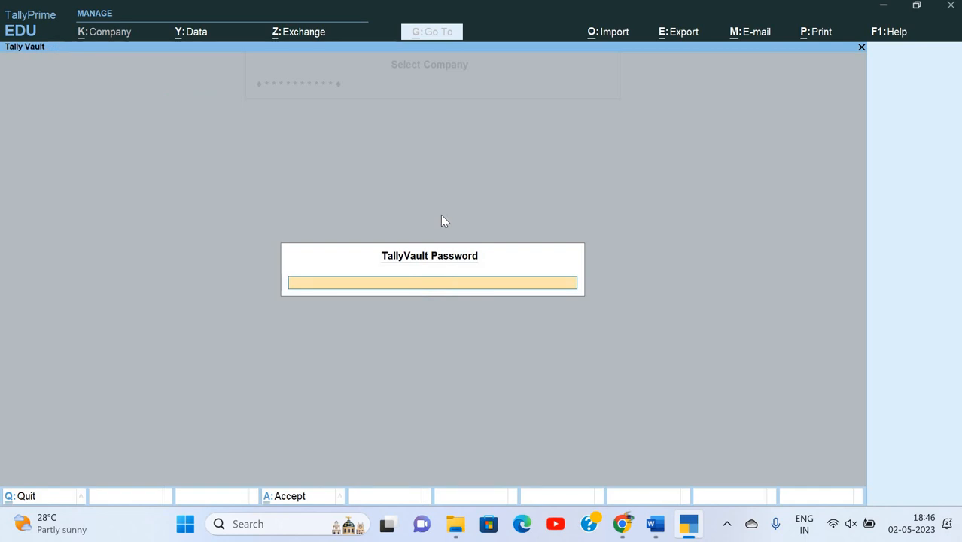
pyautogui.press('Return')
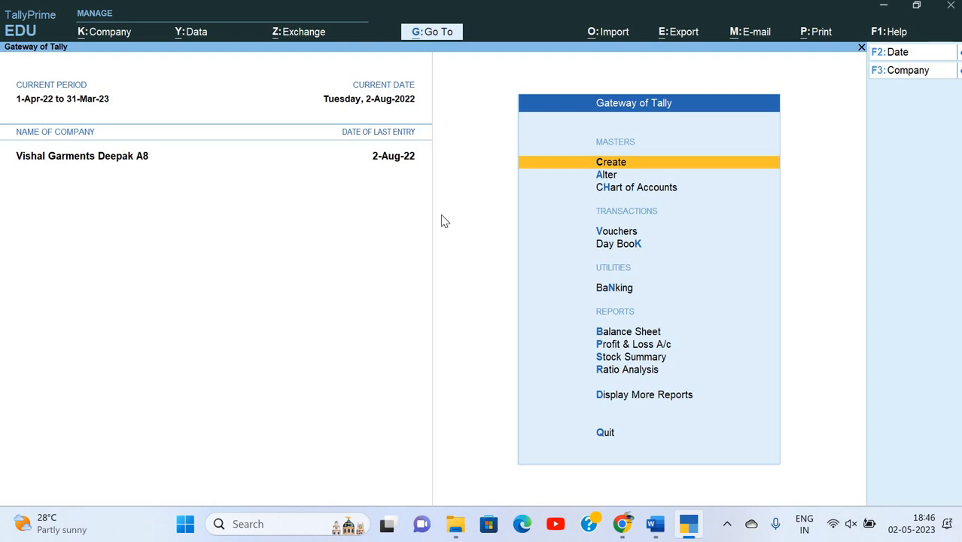
# Bring Word's Assignment 30 document to the front and scroll up.
pyautogui.click(661, 526)
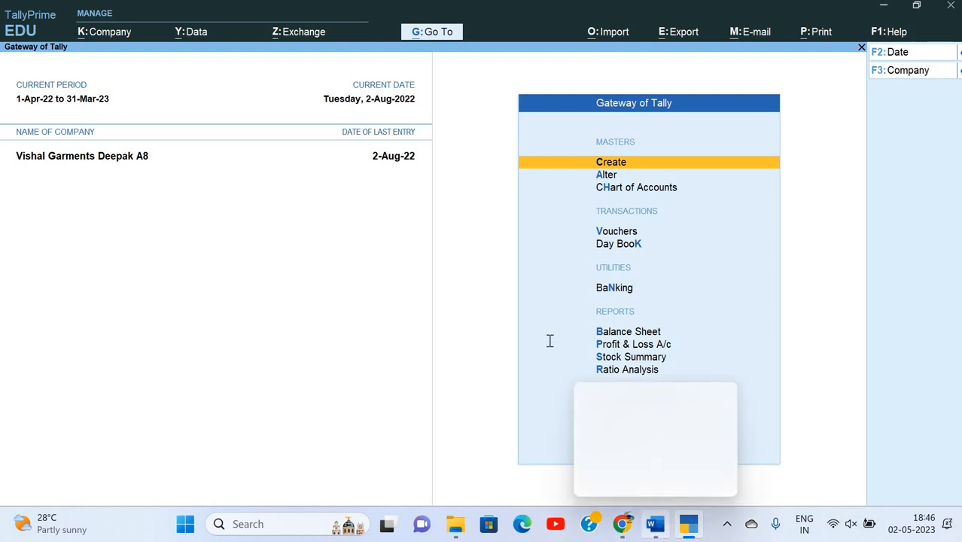
pyautogui.scroll(10, 549, 340)
pyautogui.scroll(20, 549, 340)
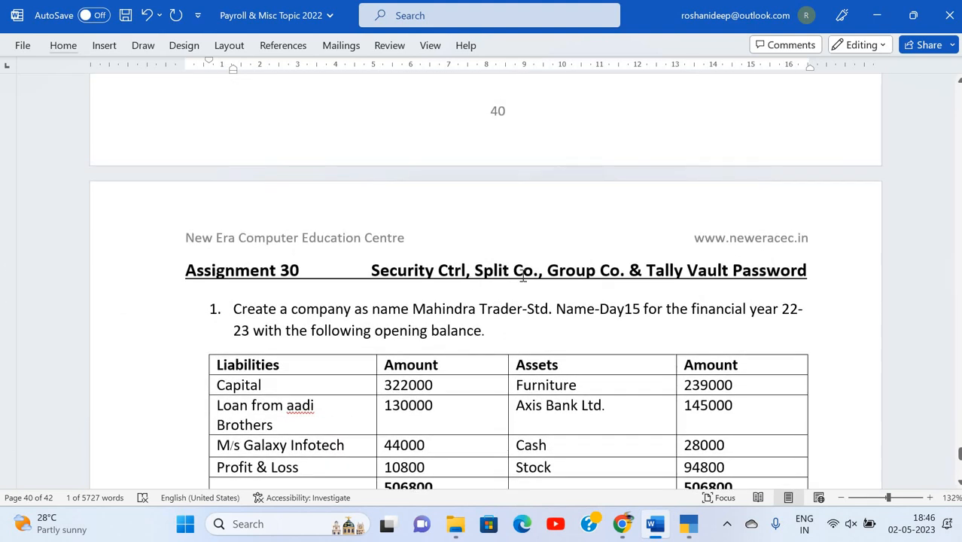
# Place the cursor in the Assignment 30 title, just before the word Vault.
pyautogui.click(586, 271)
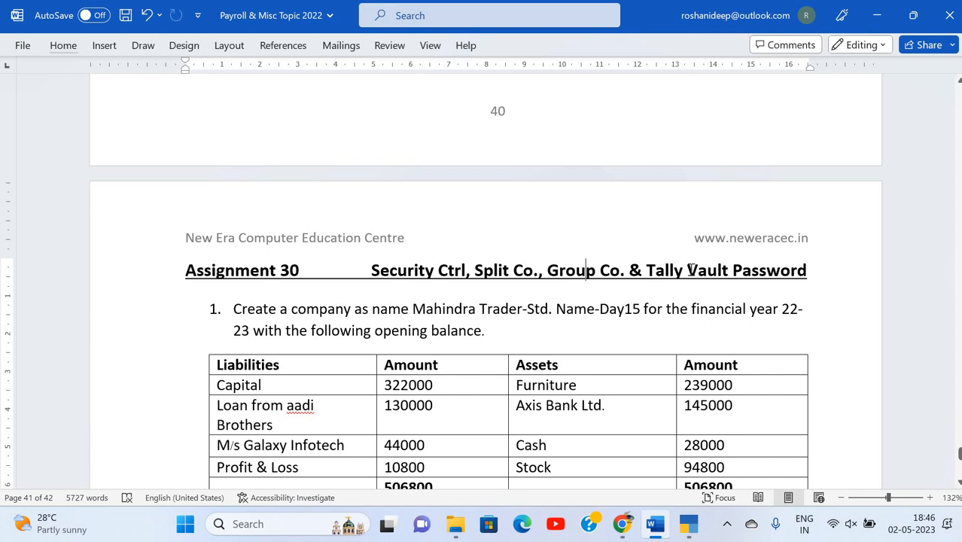
pyautogui.scroll(-3, 689, 270)
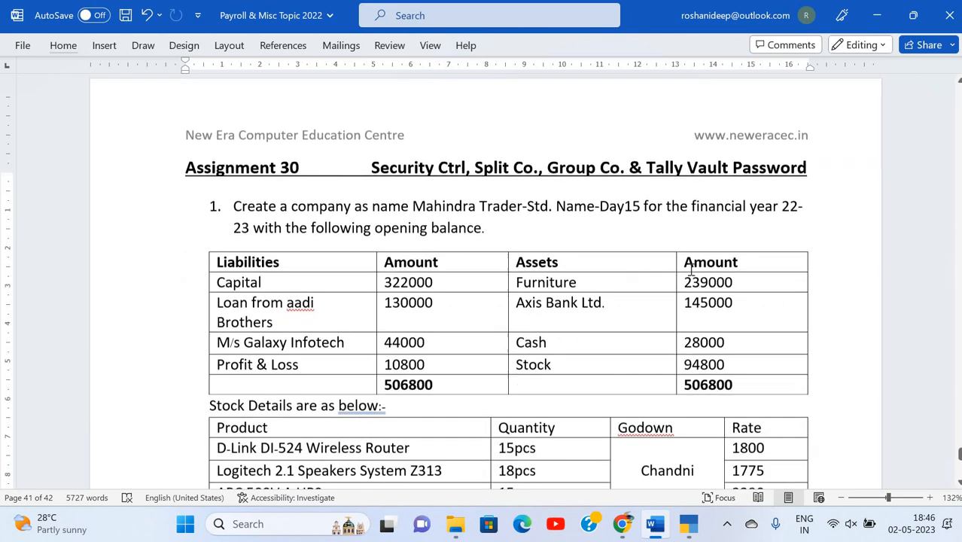
pyautogui.click(687, 118)
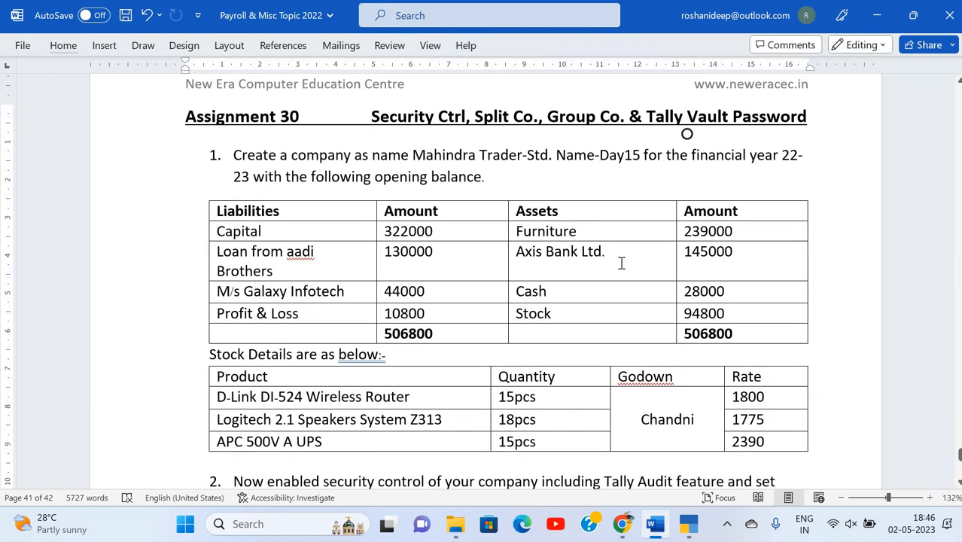